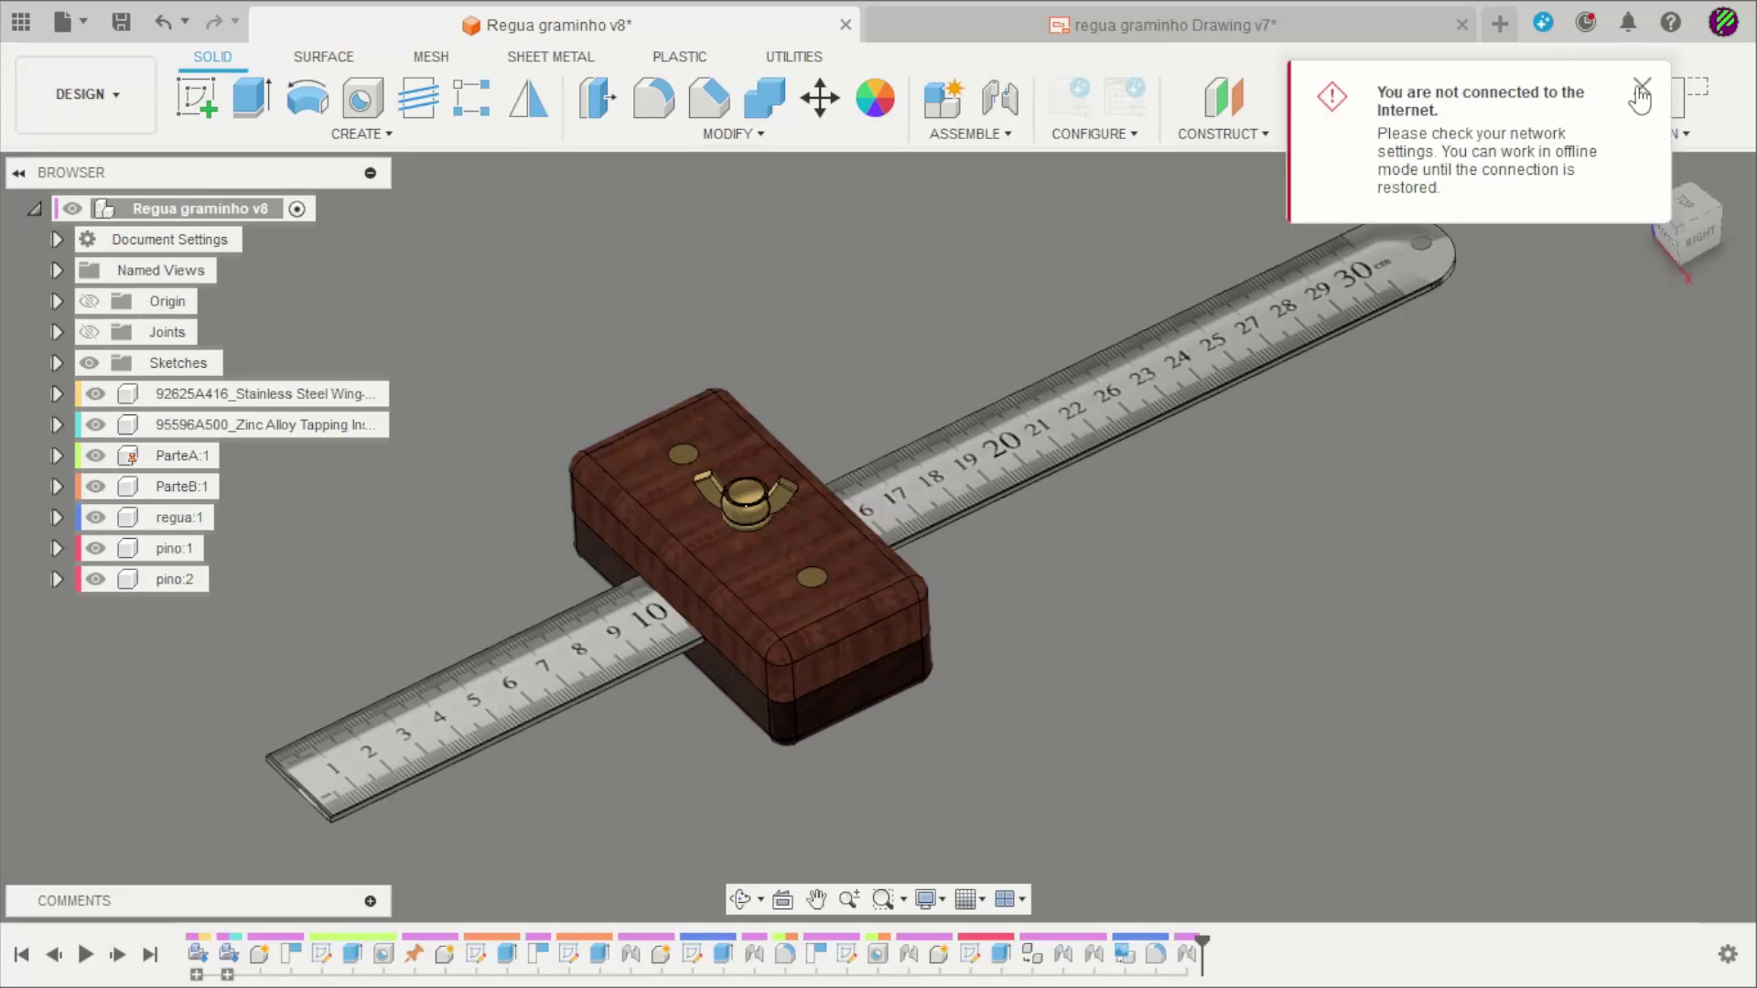
Orbit and zoom the existing marking gauge assembly to inspect it from the front and top.
mouse_move(1506, 278)
middle_mouse_down("shift")
mouse_move(1432, 510)
mouse_move(1247, 549)
mouse_move(1275, 612)
mouse_move(1286, 594)
mouse_move(1266, 619)
mouse_move(1172, 640)
mouse_move(1254, 612)
mouse_move(1262, 635)
mouse_move(1149, 608)
mouse_move(1127, 624)
mouse_move(1156, 596)
mouse_move(1127, 618)
middle_mouse_up("shift")
scroll(638, 726, "up", 2)
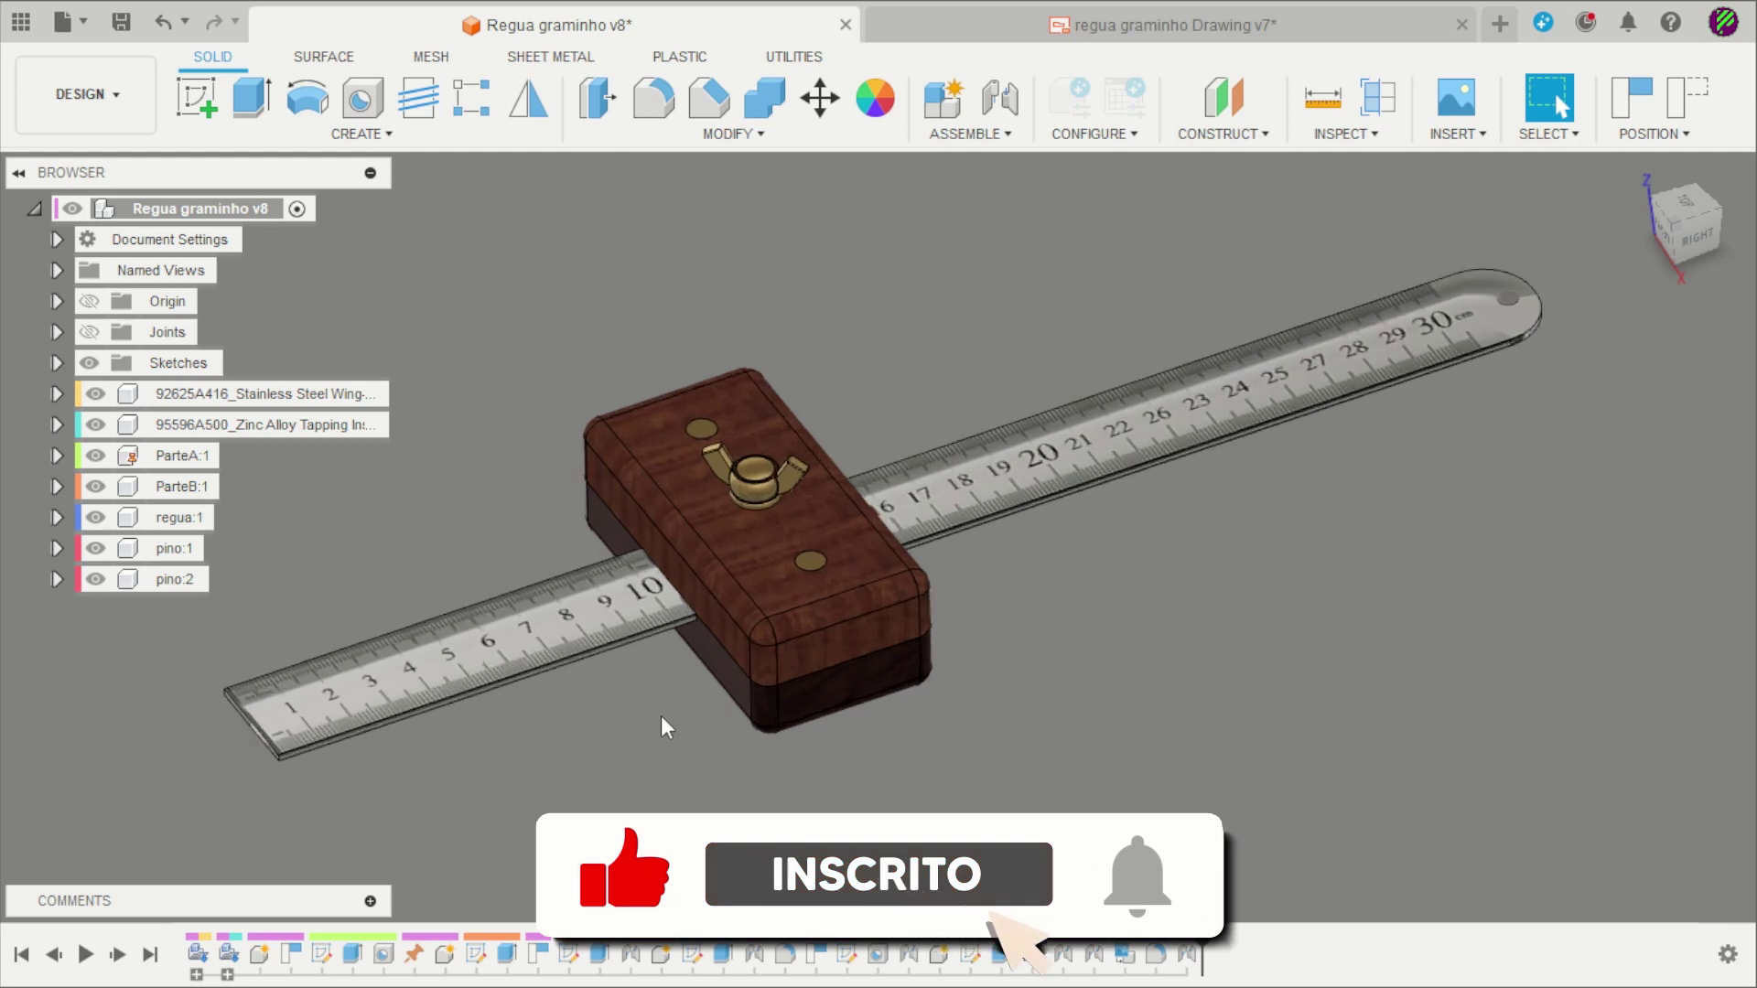
scroll(661, 716, "up", 1)
scroll(659, 714, "down", 2)
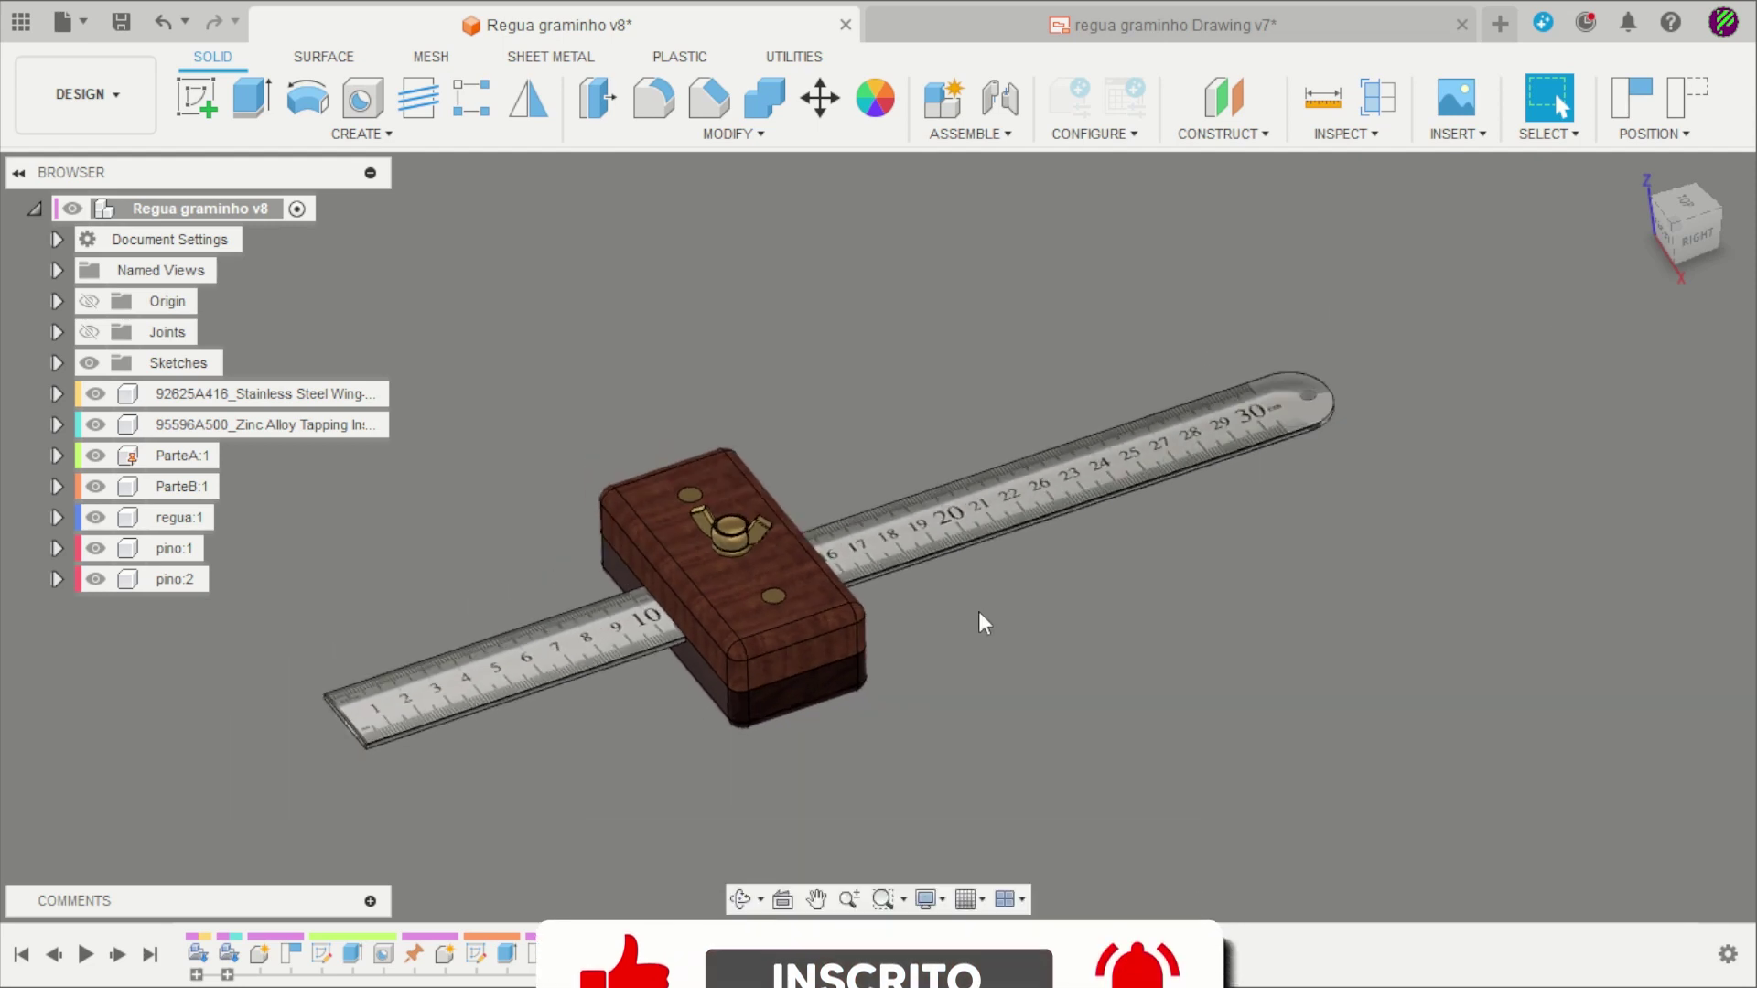
scroll(979, 612, "up", 2)
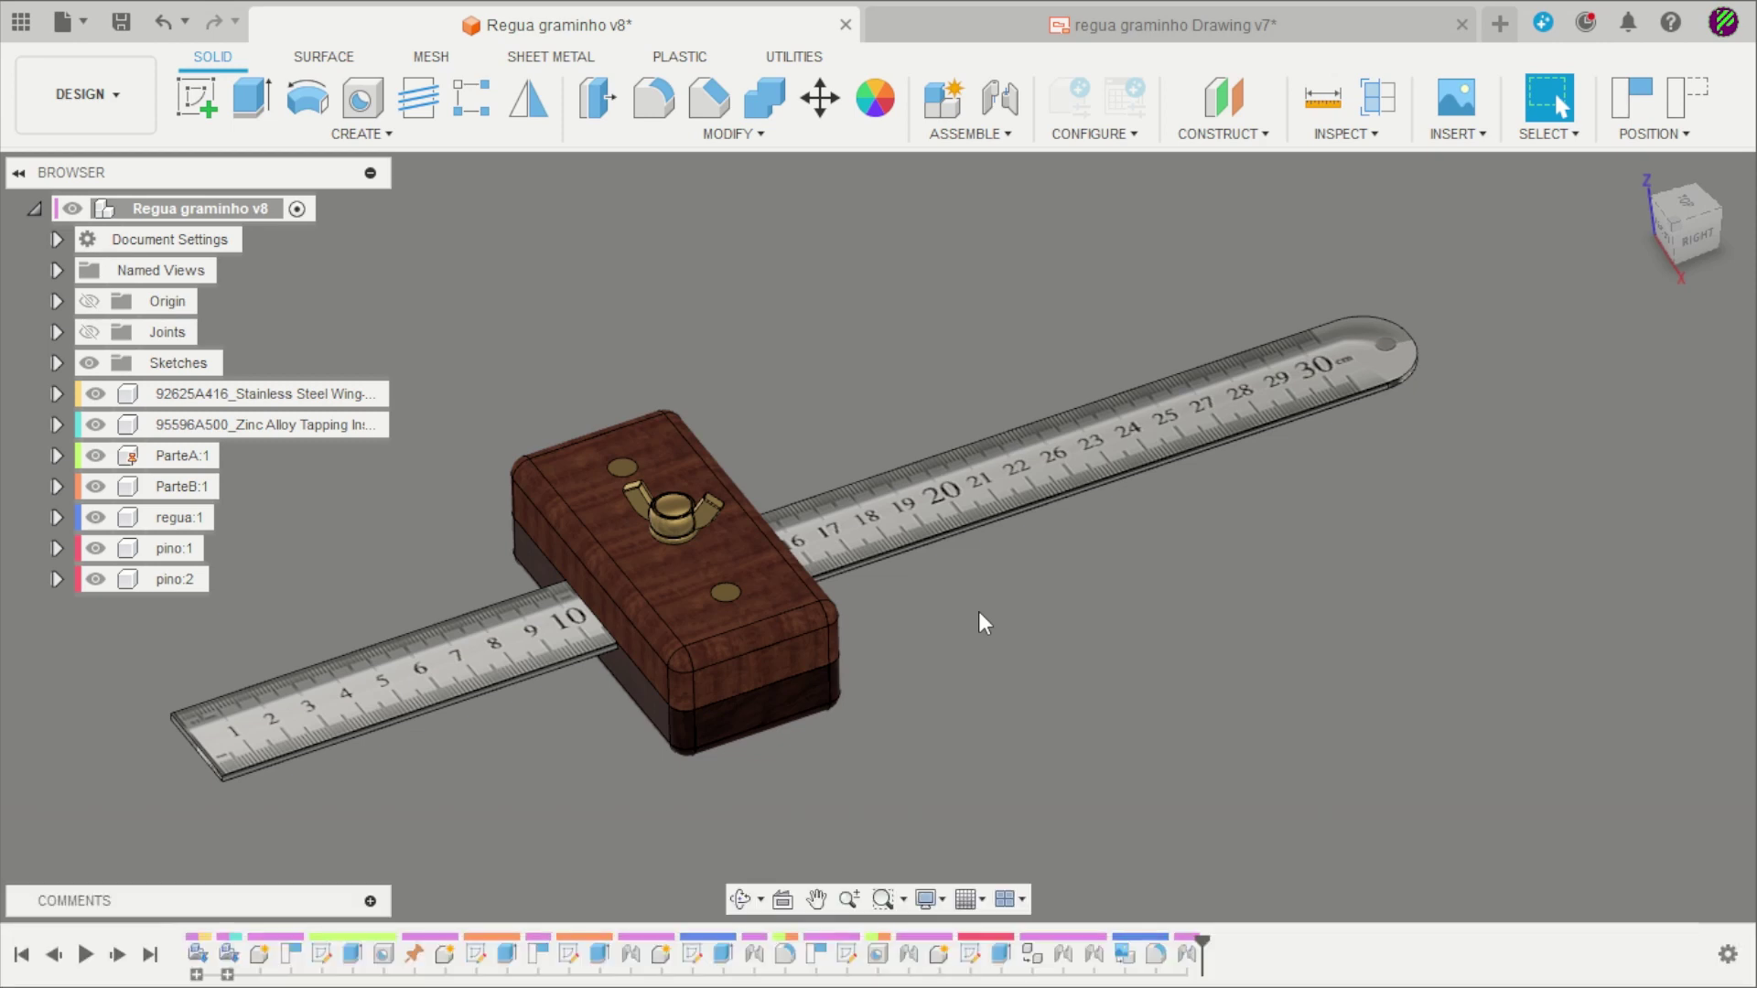
middle_click_drag(949, 622, 991, 634, "shift")
scroll(157, 756, "up", 2)
scroll(306, 792, "up", 2)
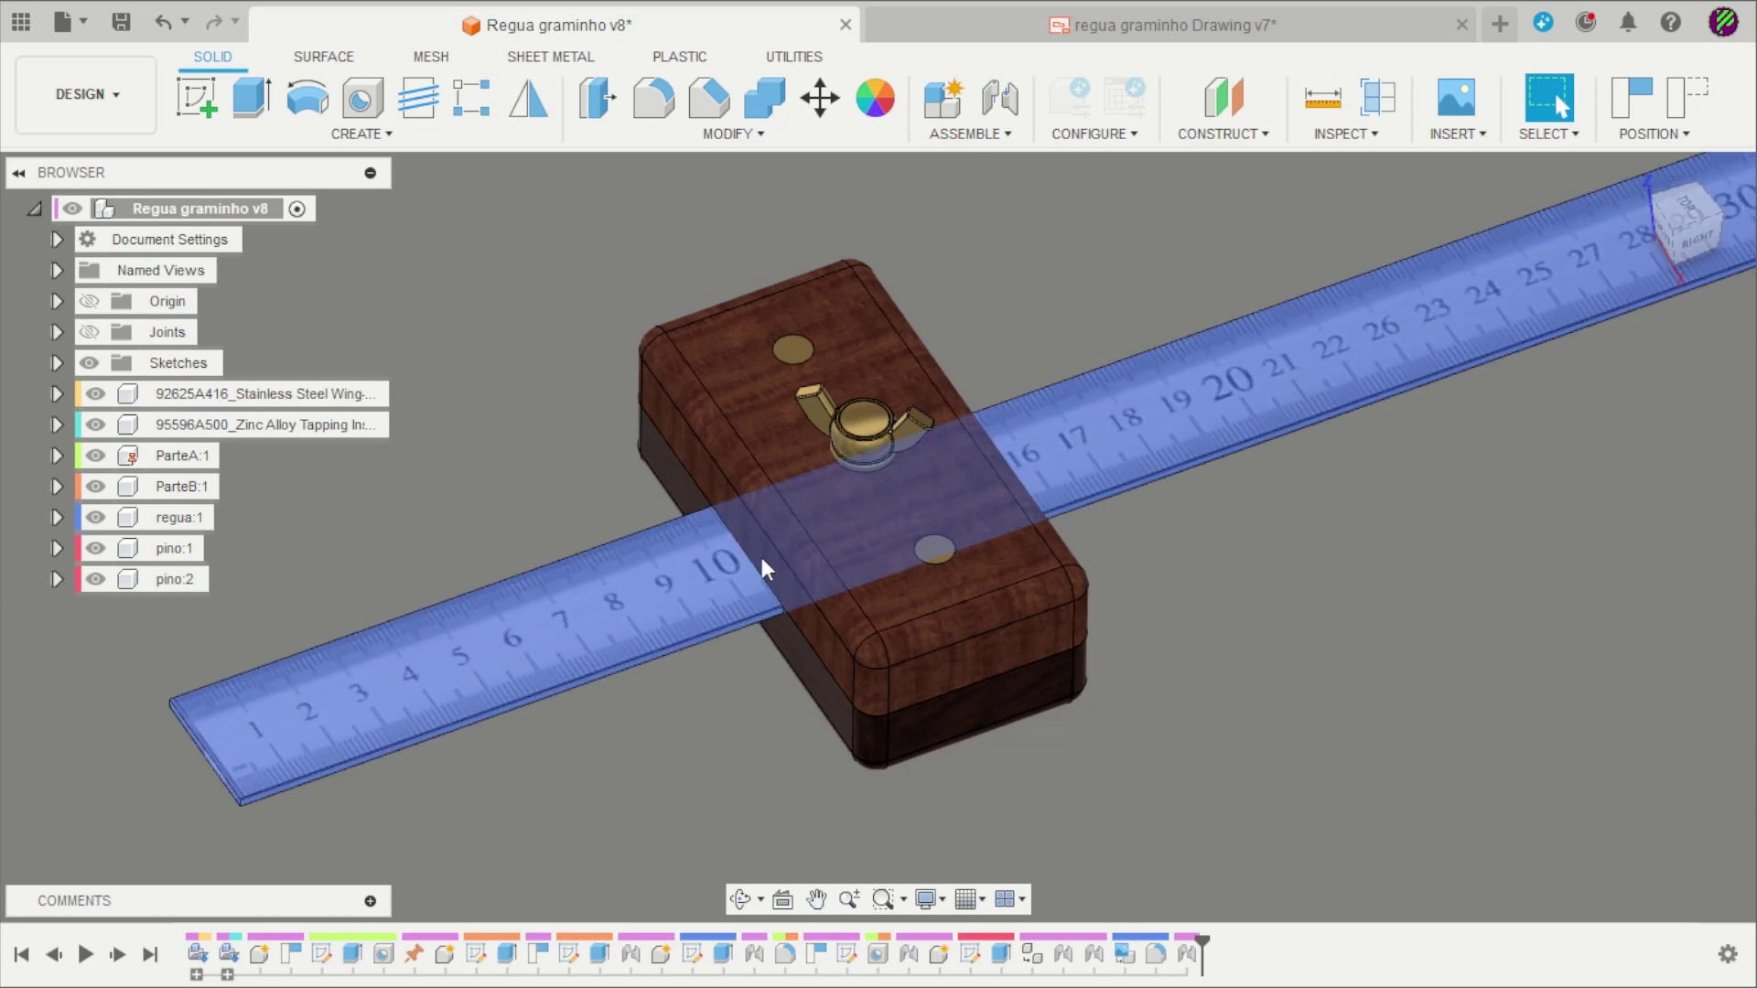
scroll(606, 634, "down", 2)
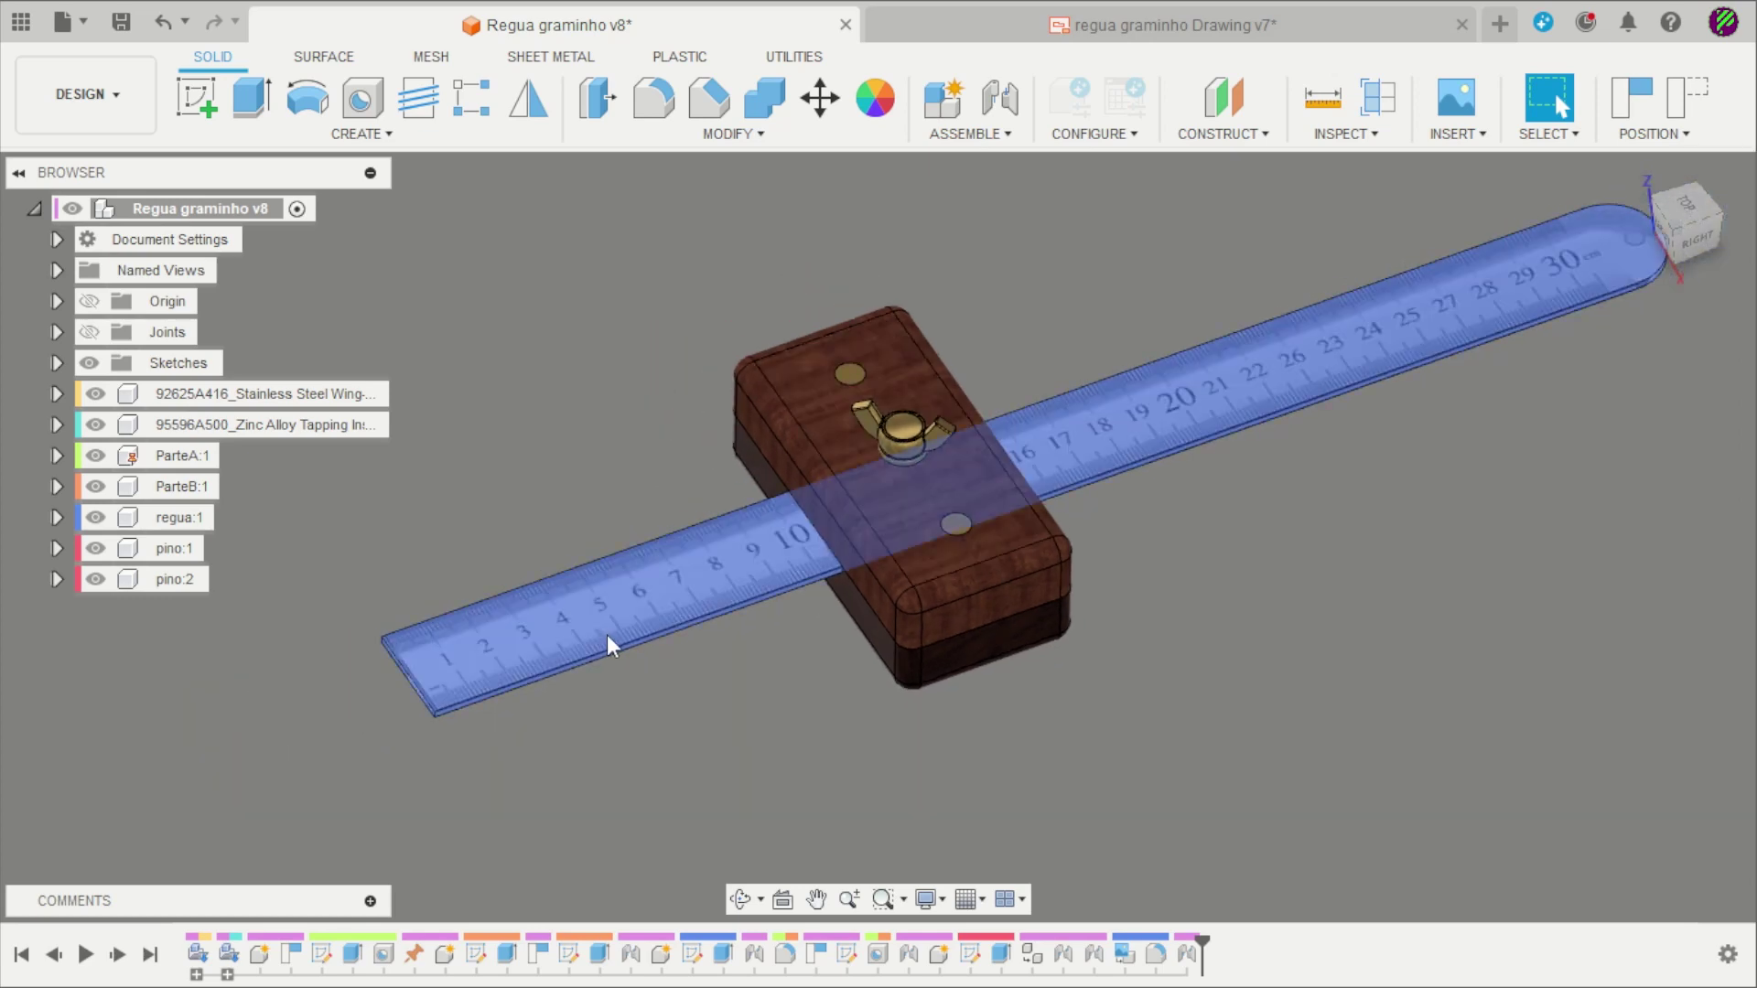
scroll(600, 631, "up", 1)
scroll(547, 644, "up", 3)
scroll(419, 549, "down", 2)
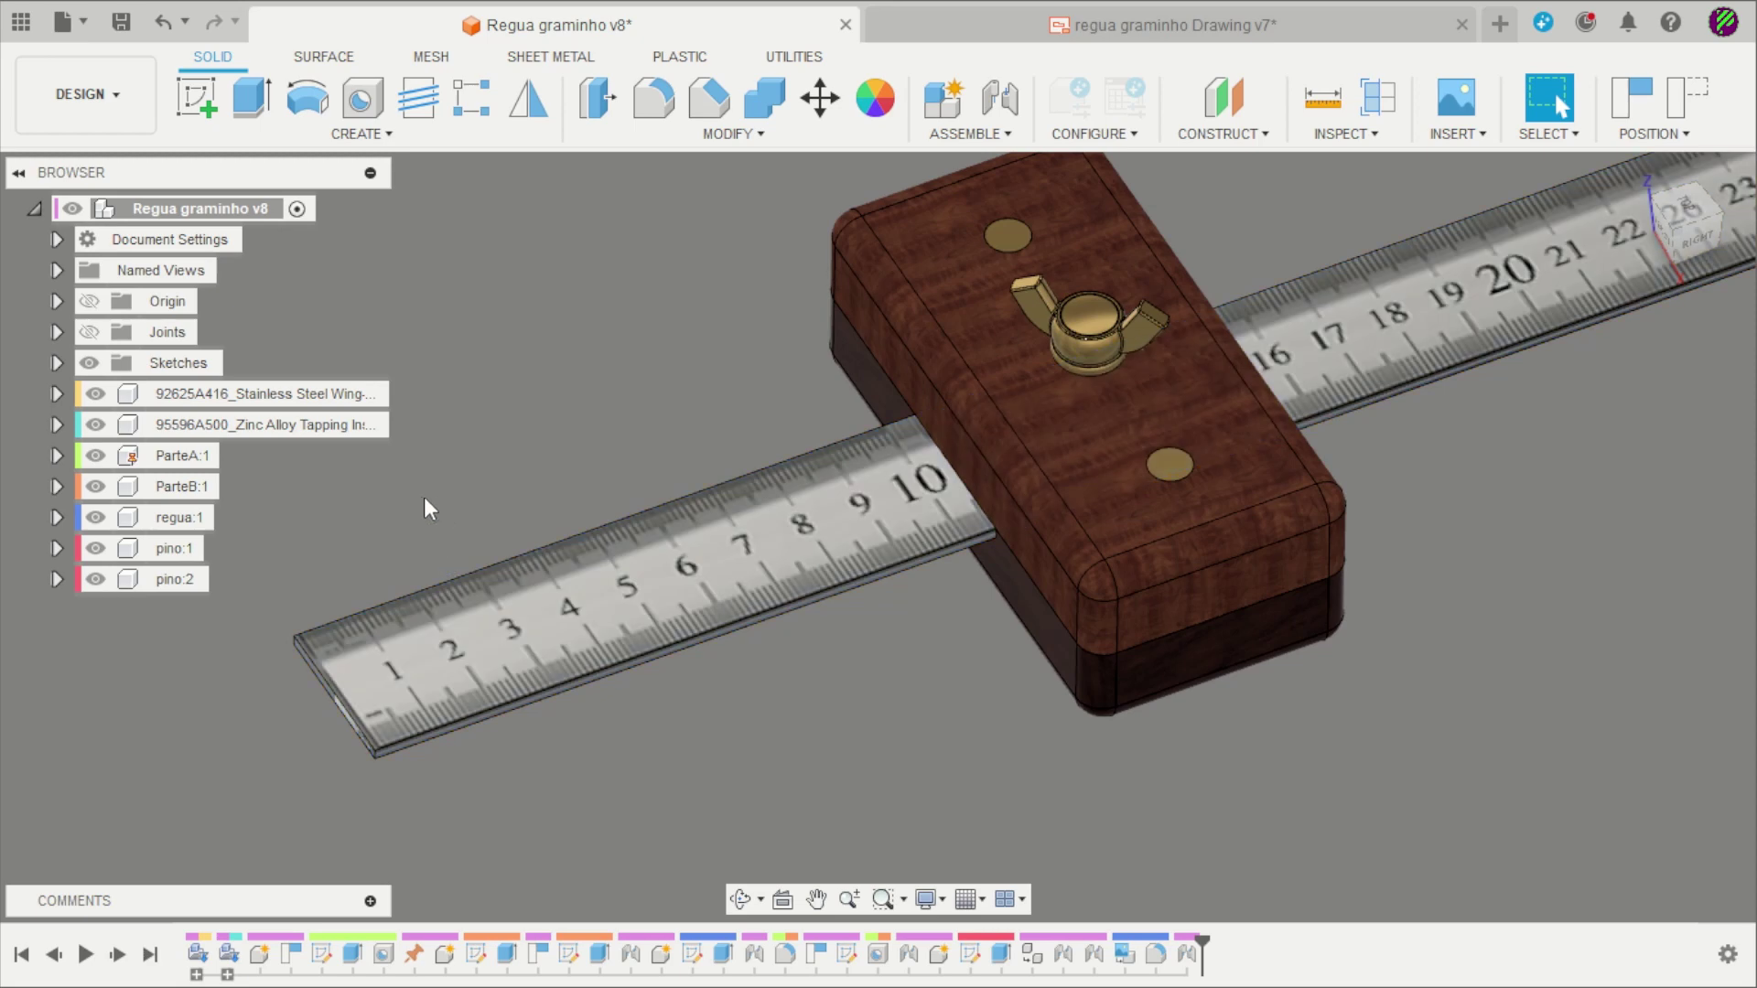
scroll(452, 540, "down", 1)
scroll(478, 542, "down", 1)
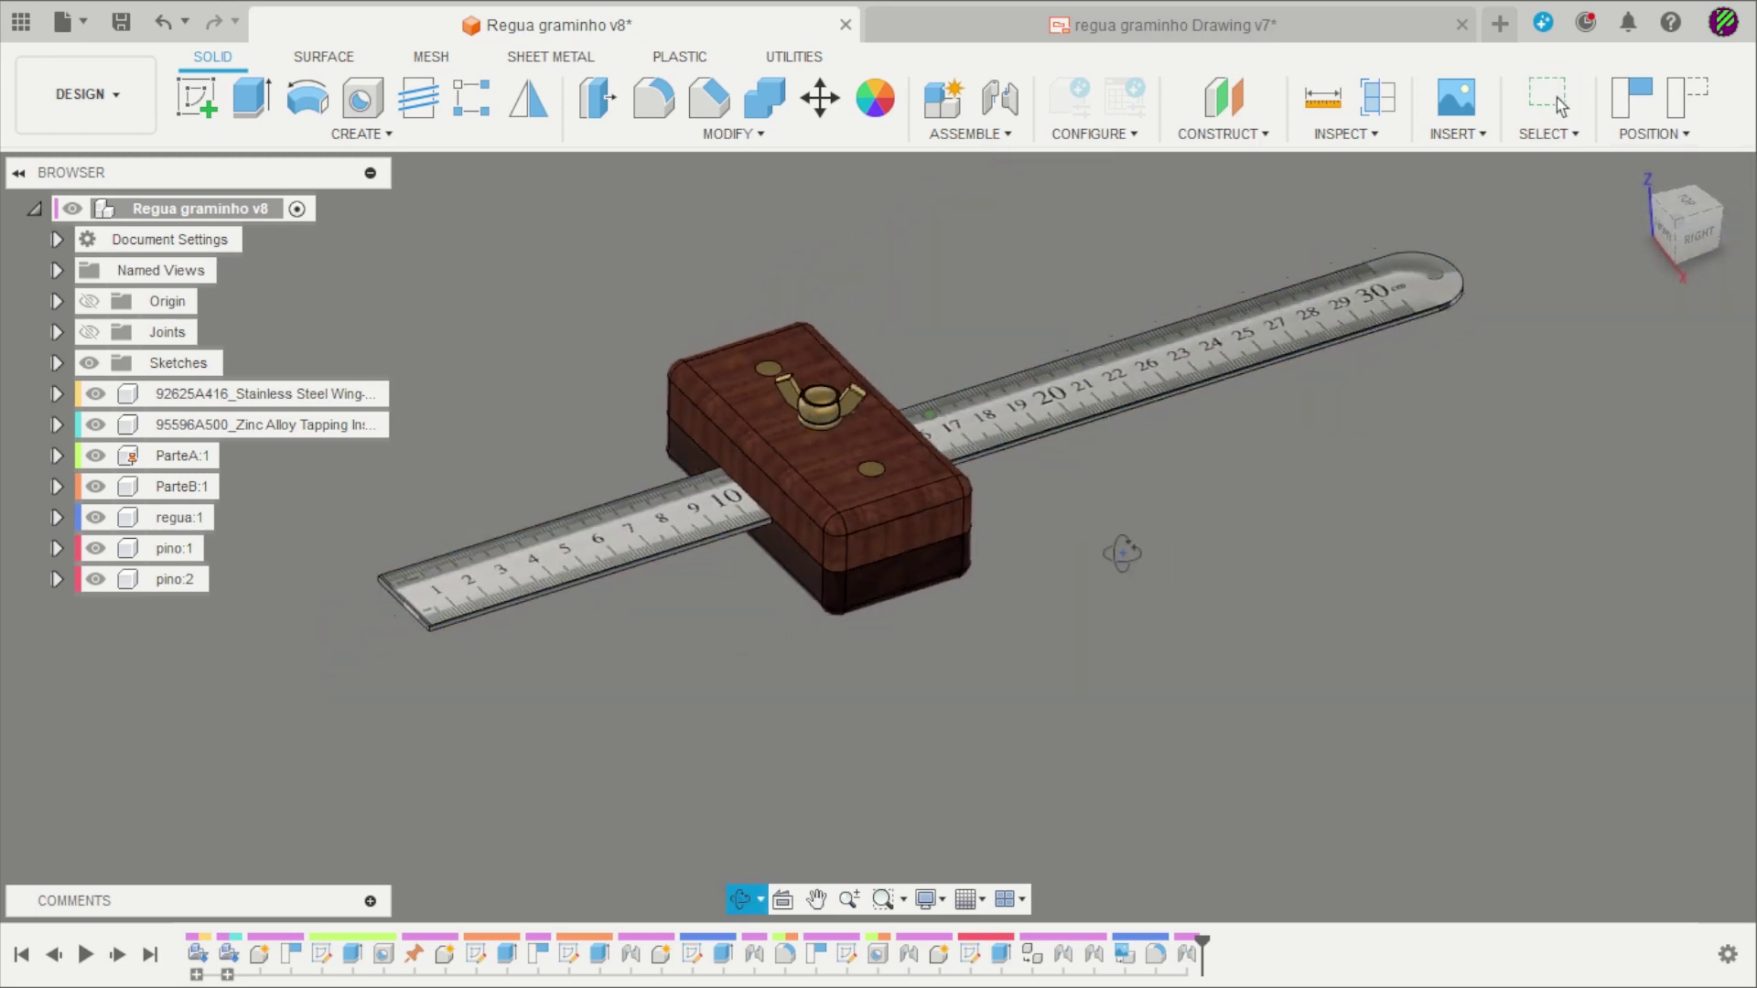
scroll(909, 372, "up", 2)
scroll(590, 393, "up", 1)
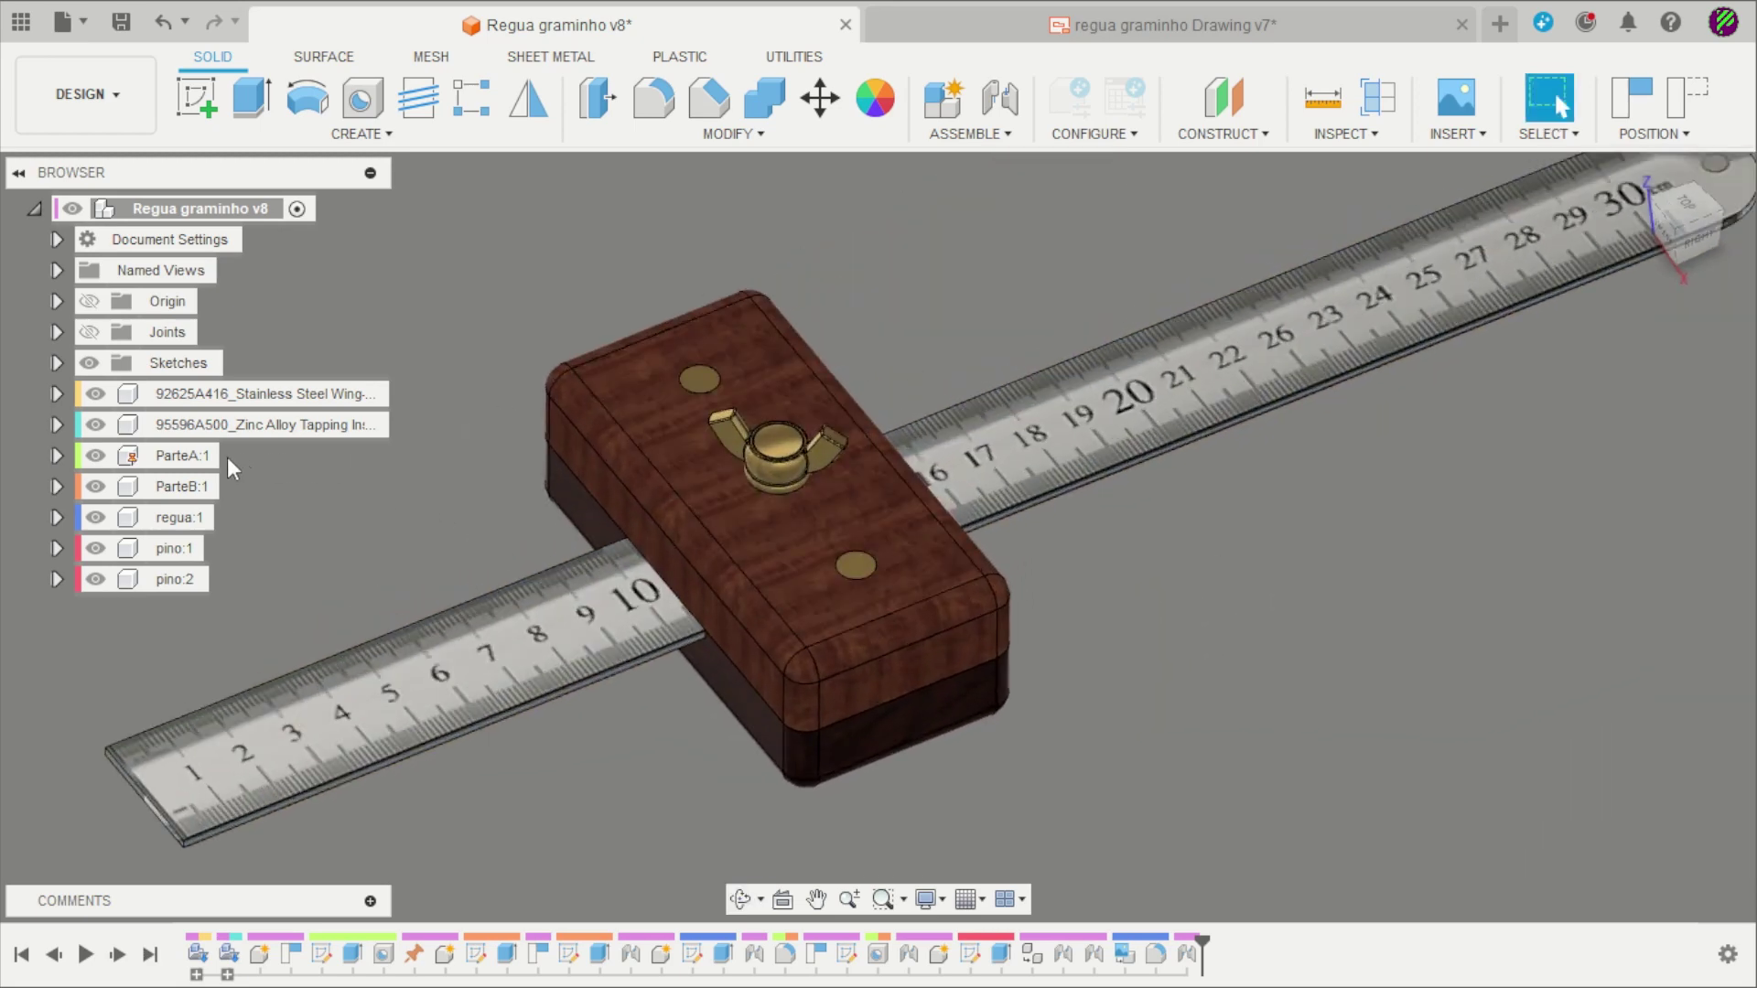
Hide ParteA:1 to inspect the screw and ruler, show it again, then view the regua graminho Drawing v7 sheet.
left_click(95, 455)
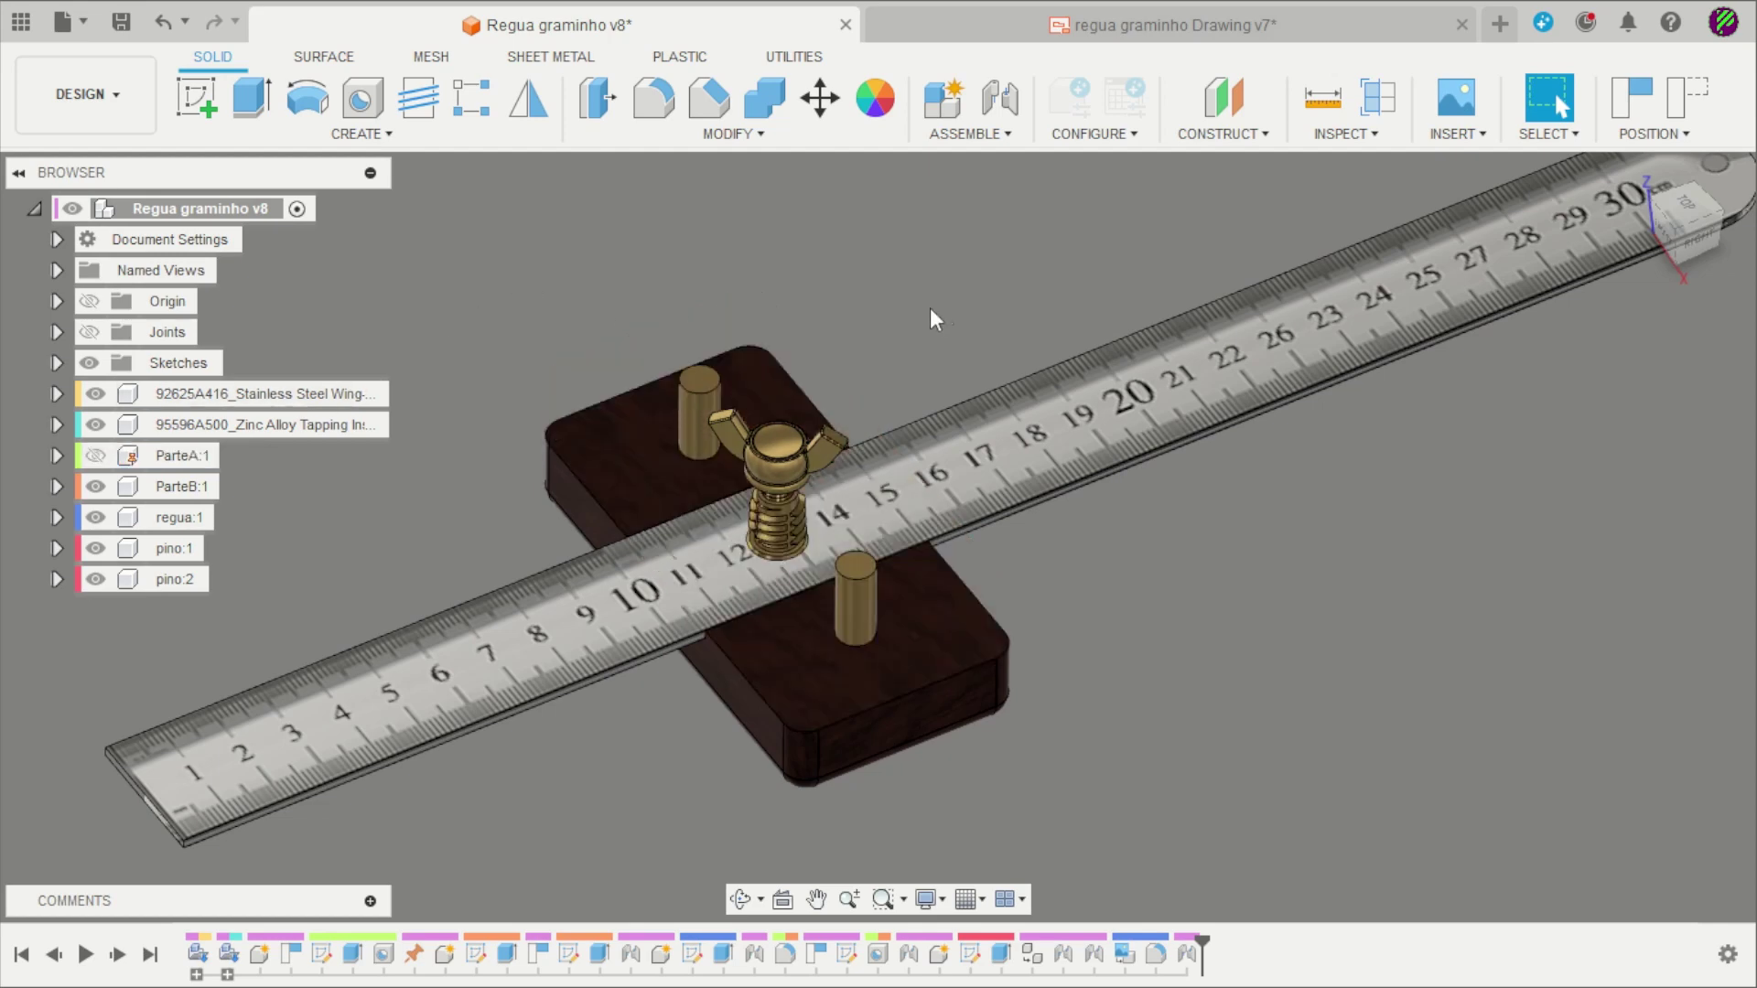
middle_click_drag(933, 314, 792, 547, "shift")
scroll(793, 547, "up", 2)
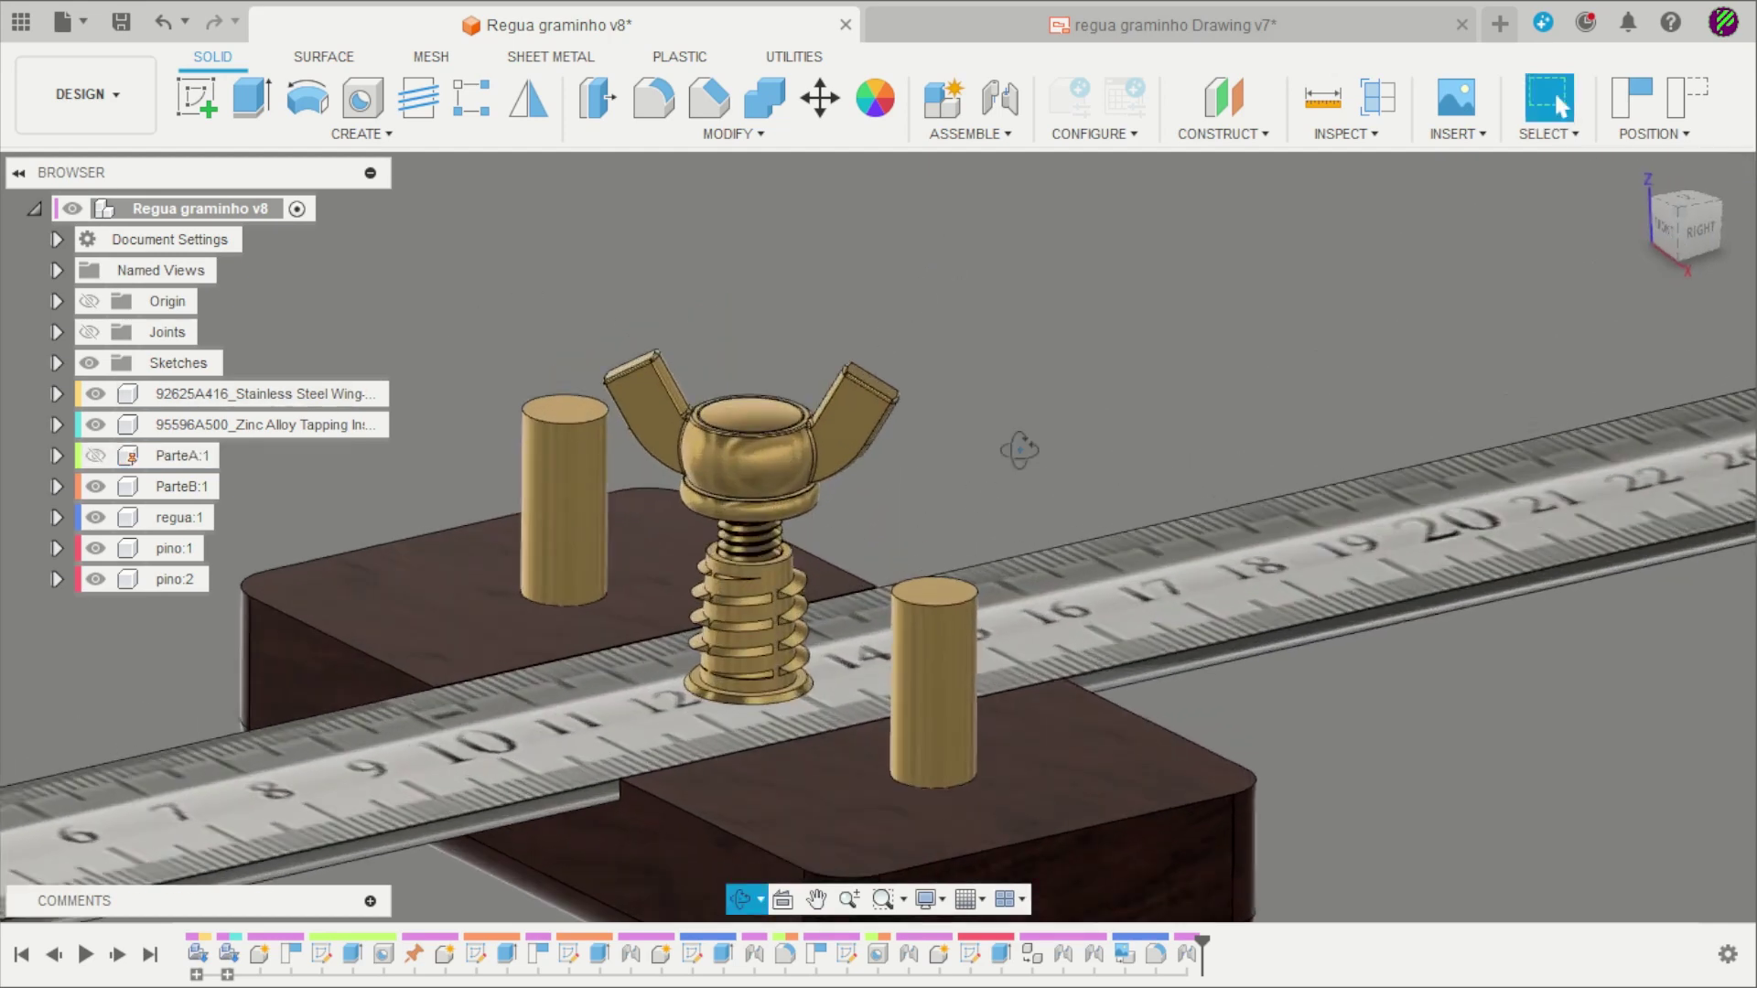
scroll(792, 547, "up", 2)
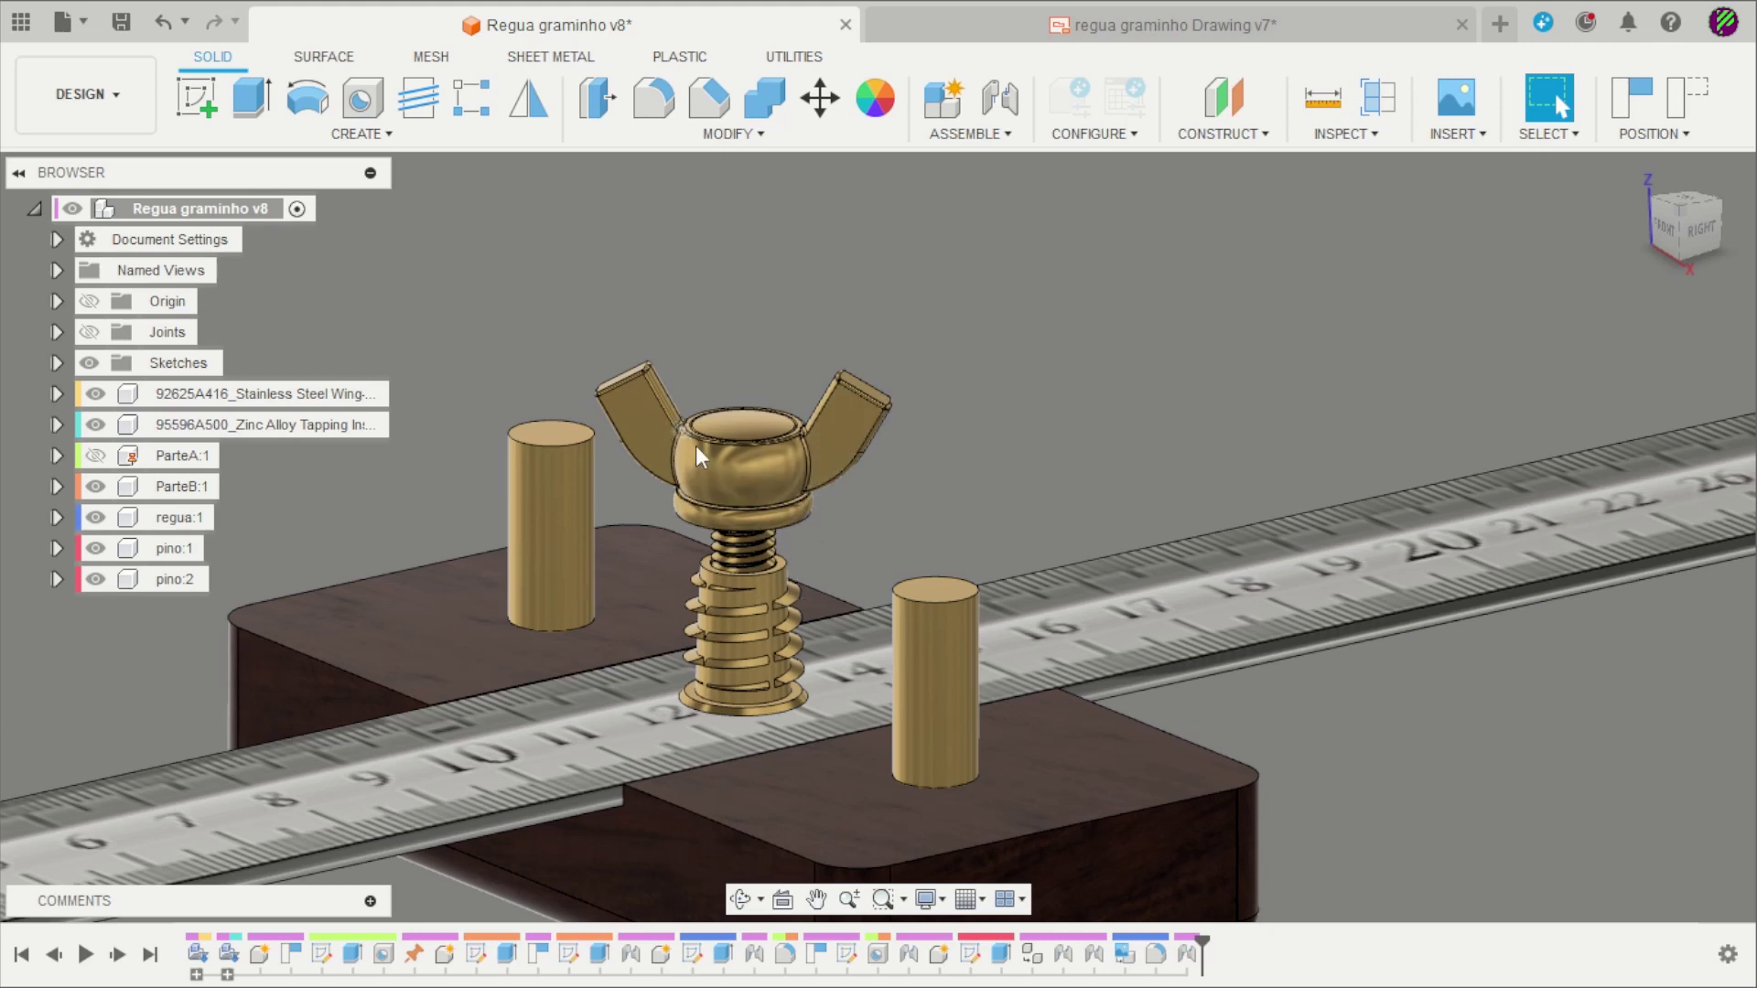
scroll(858, 271, "down", 3)
middle_click_drag(941, 326, 952, 344, "shift")
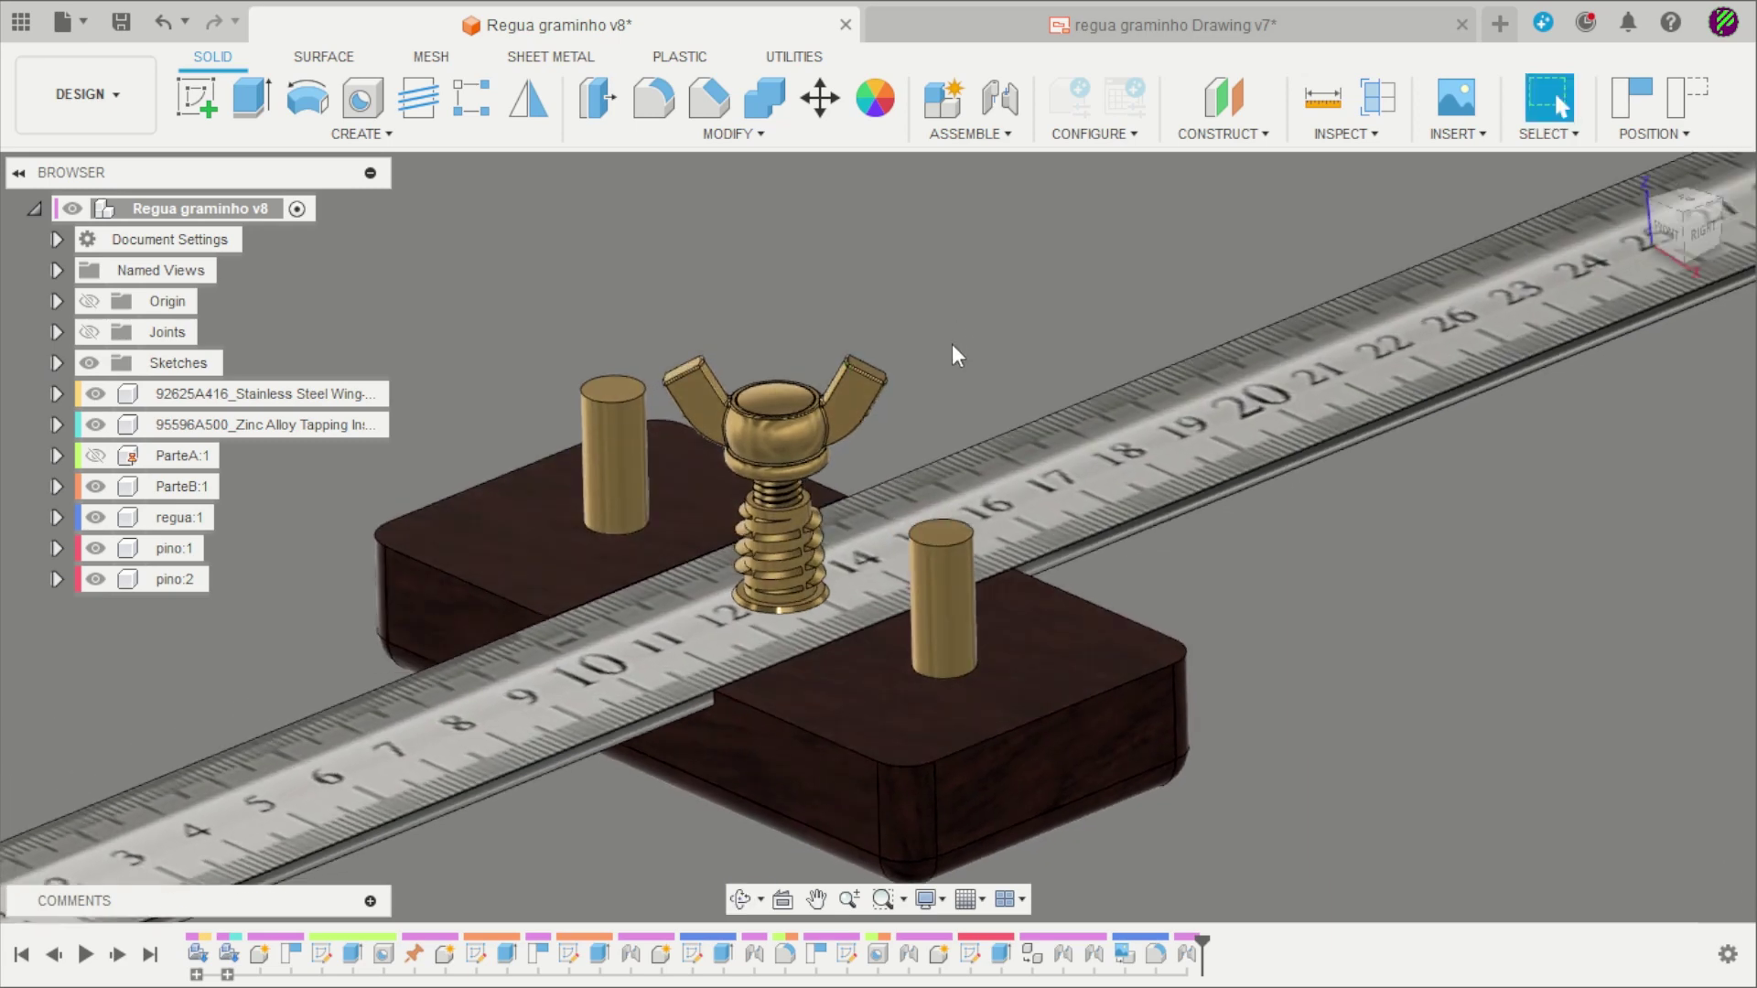
mouse_move(952, 344)
middle_mouse_down("shift")
mouse_move(968, 305)
mouse_move(950, 312)
middle_mouse_up("shift")
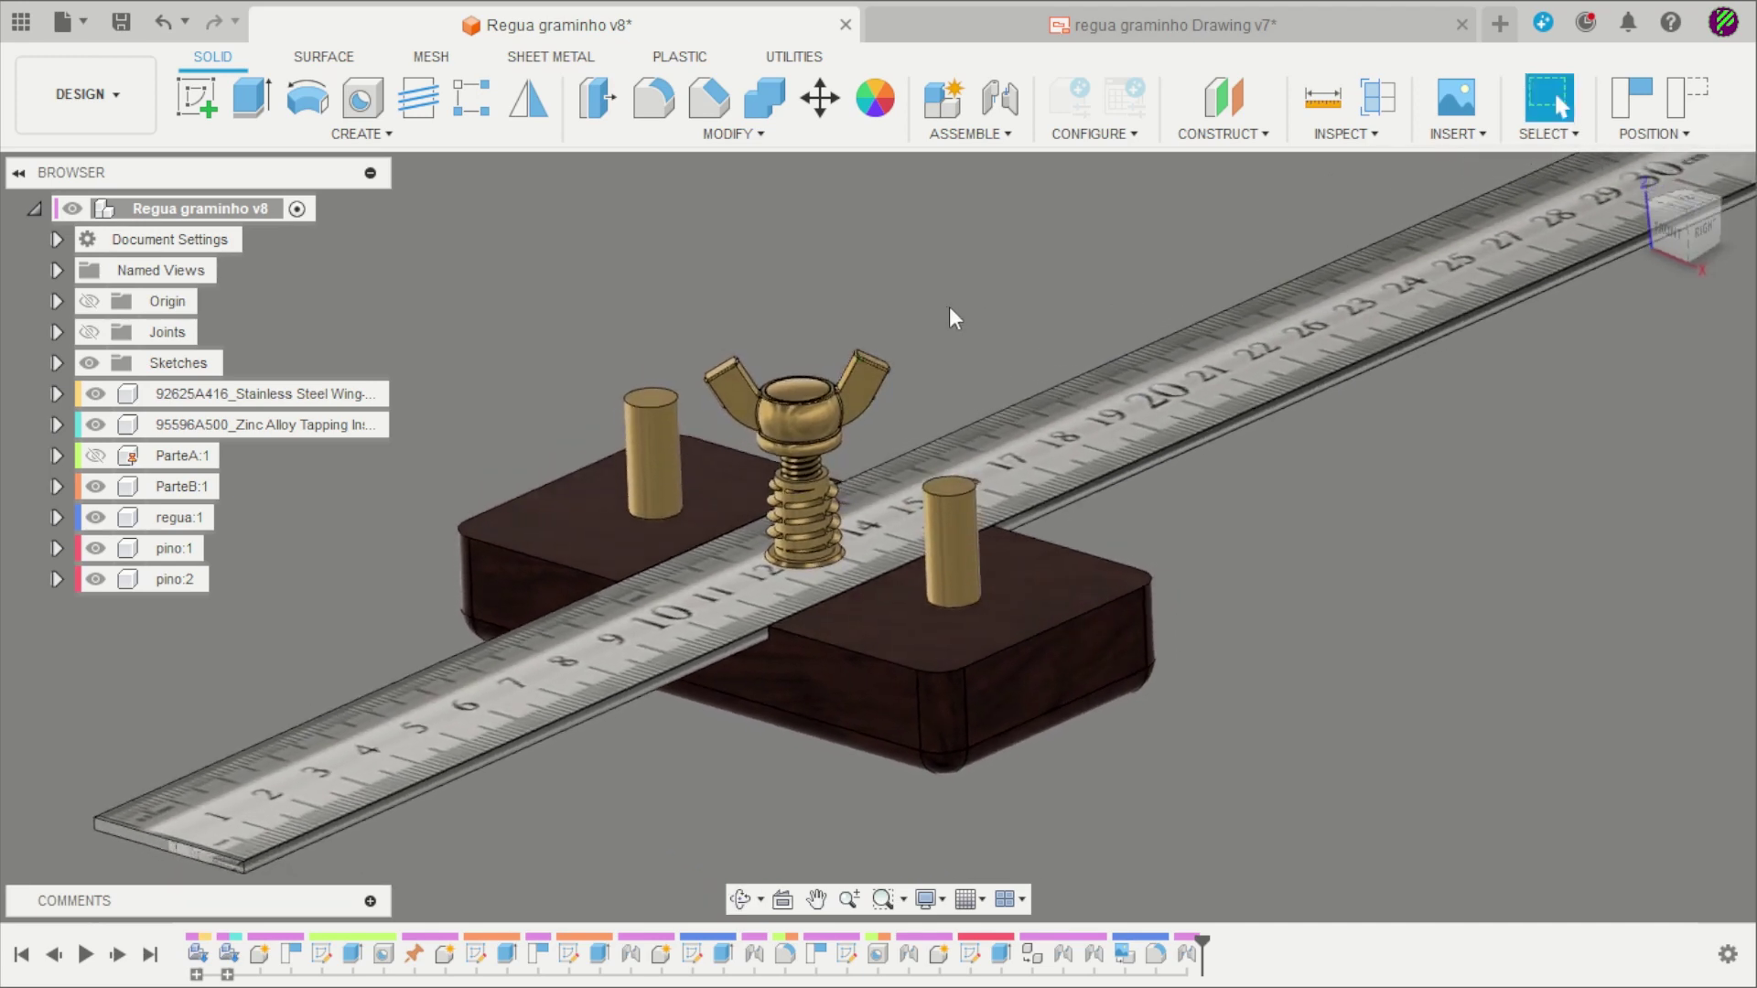
scroll(924, 317, "down", 3)
mouse_move(964, 404)
middle_mouse_down("shift")
mouse_move(760, 499)
mouse_move(787, 580)
middle_mouse_up("shift")
scroll(823, 494, "up", 2)
scroll(865, 286, "up", 2)
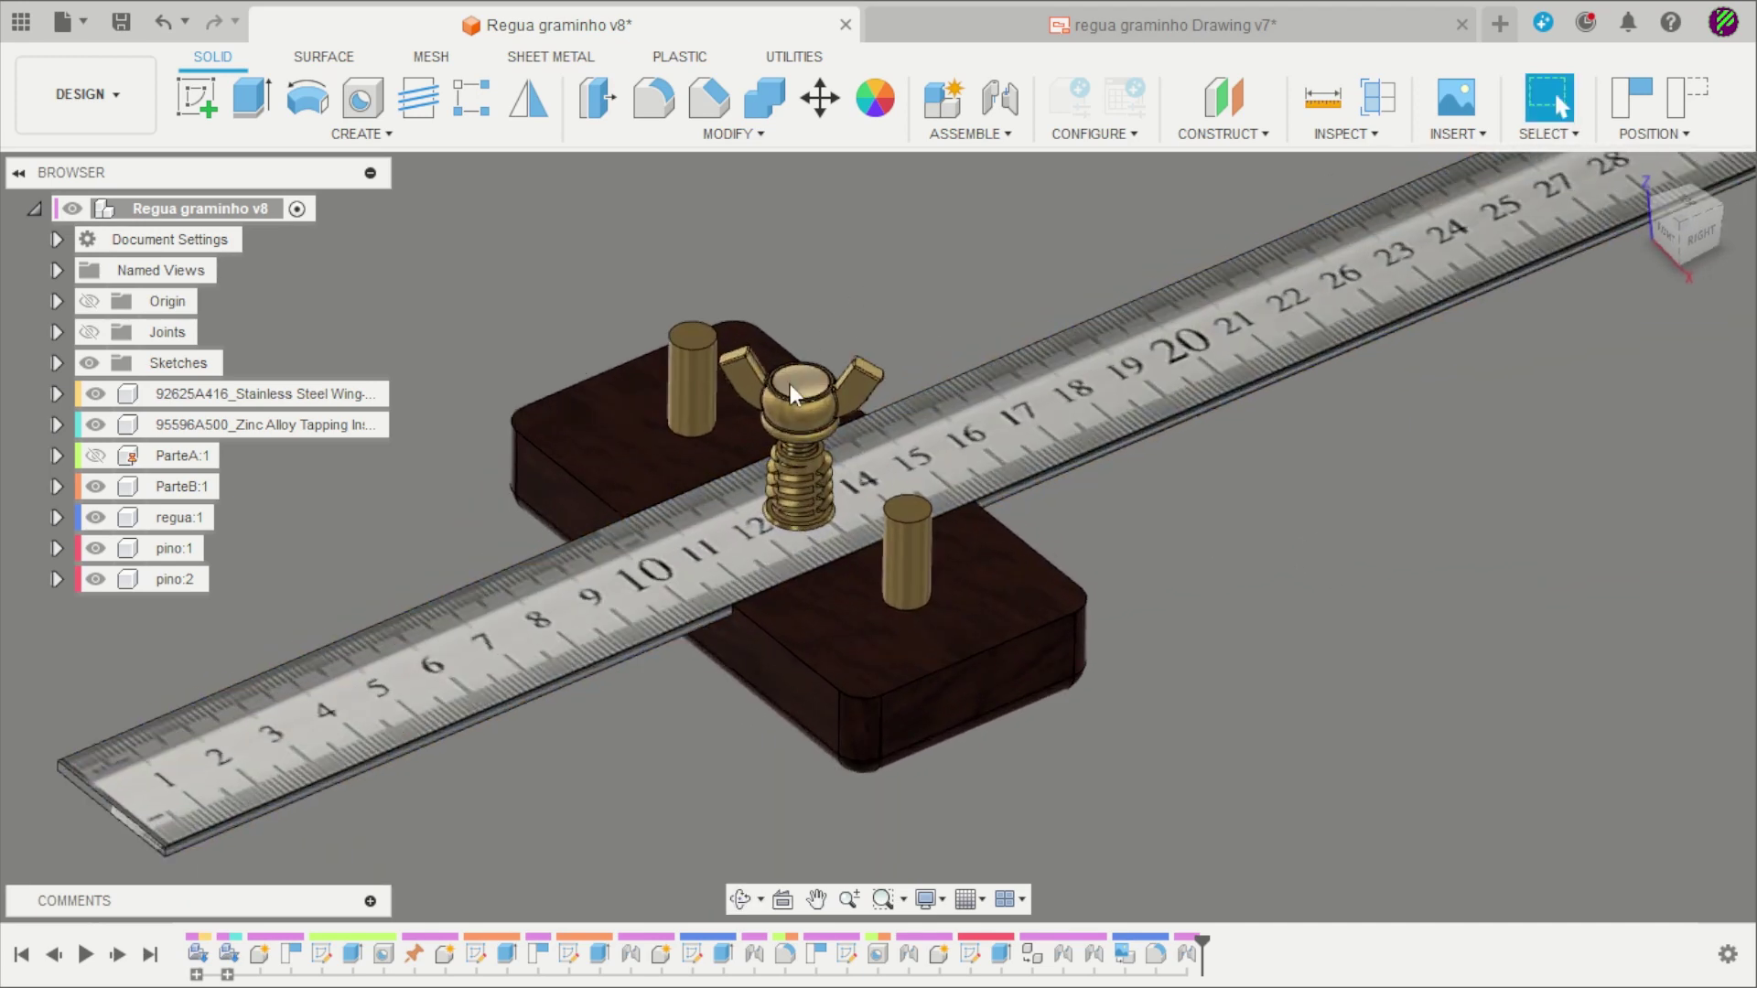
scroll(865, 297, "down", 3)
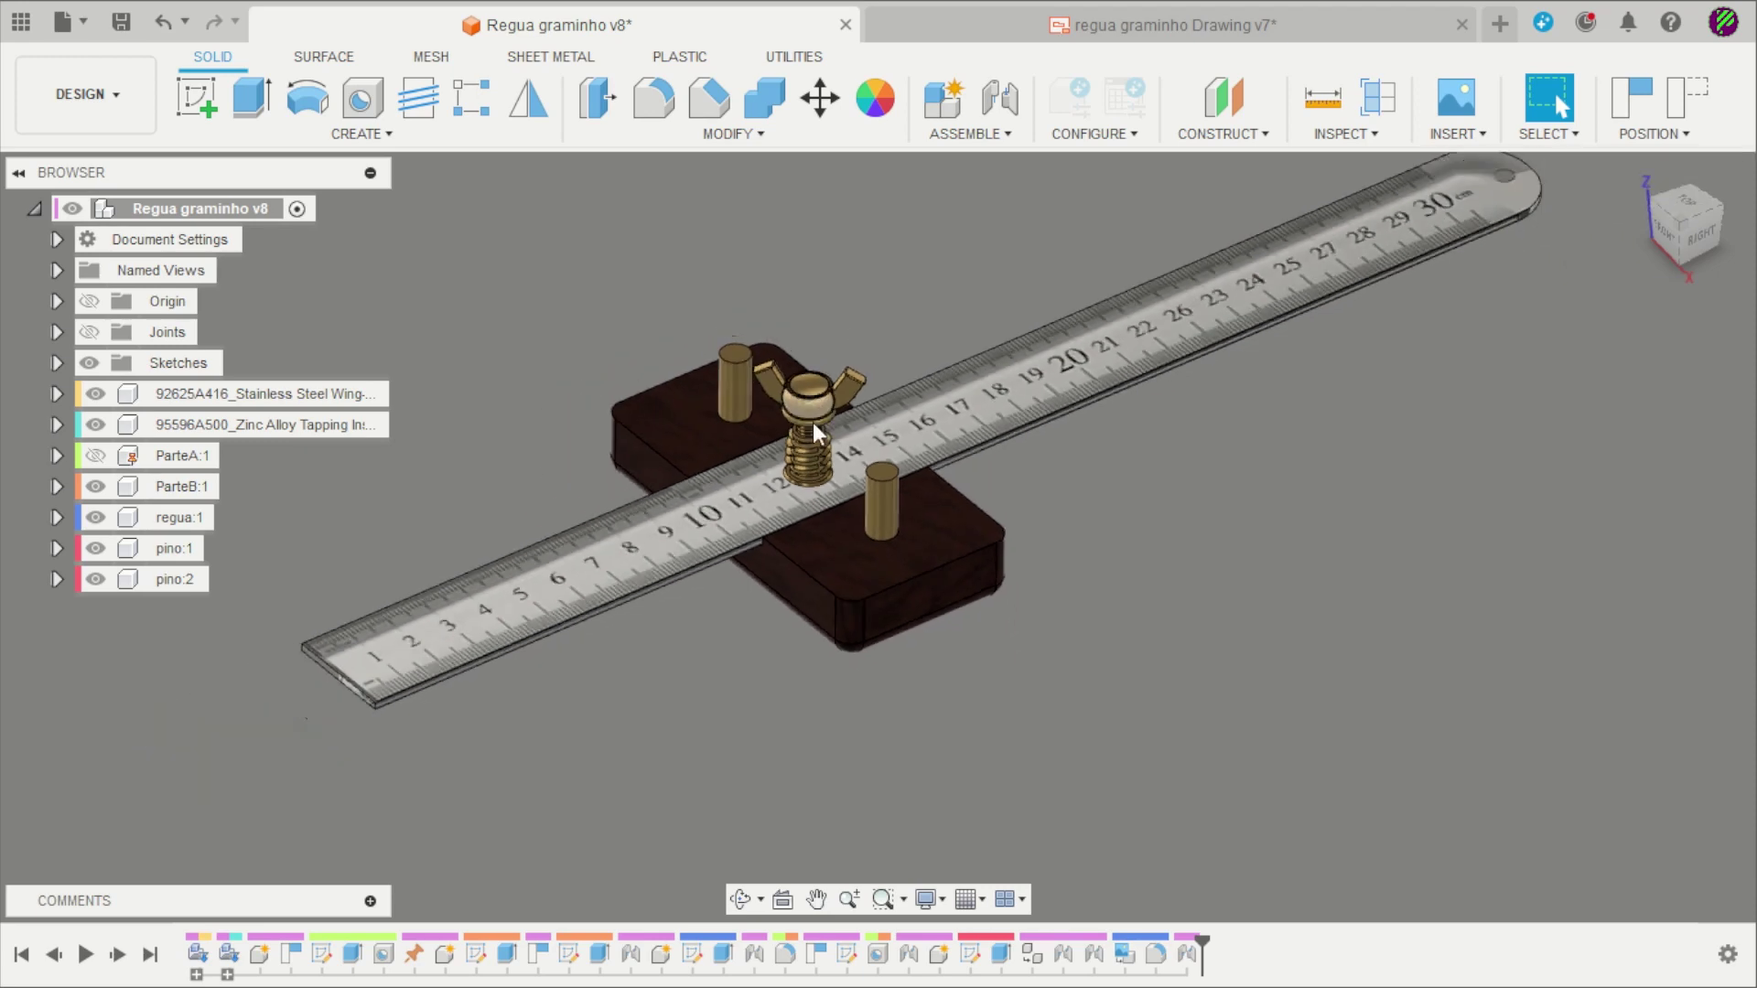
scroll(813, 420, "down", 2)
middle_click_drag(1002, 586, 1012, 562, "shift")
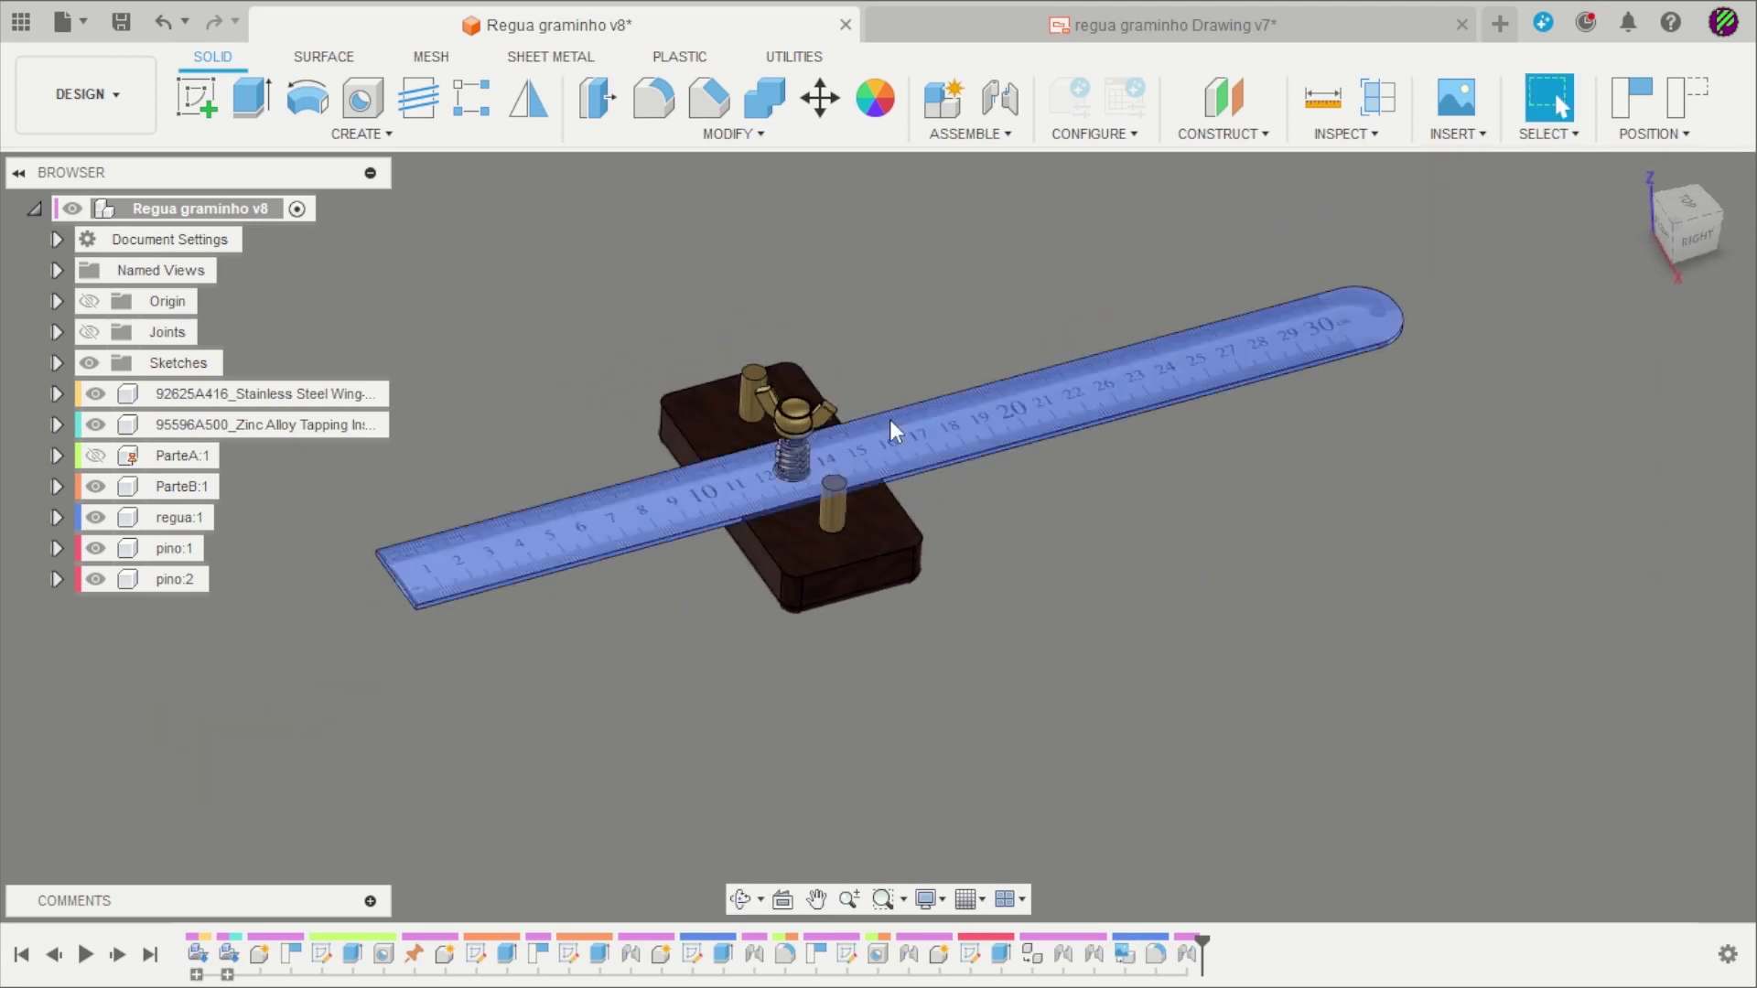
middle_click_drag(894, 431, 780, 350, "shift")
scroll(845, 357, "up", 2)
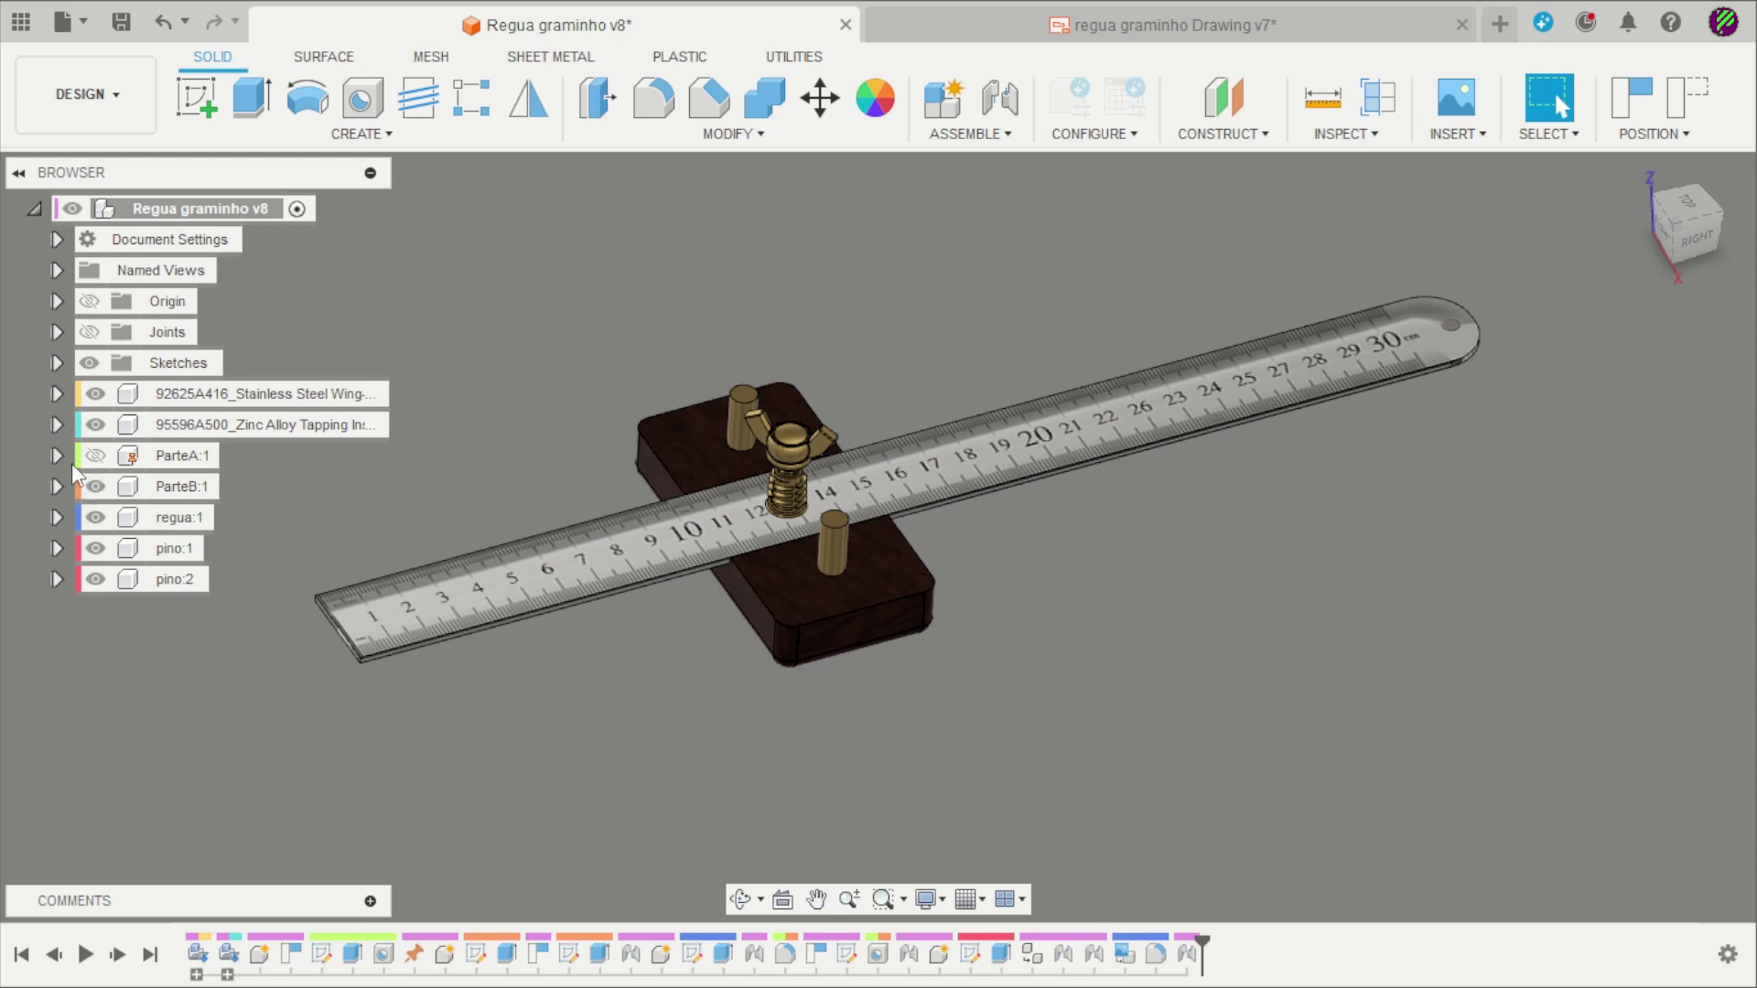
left_click(95, 455)
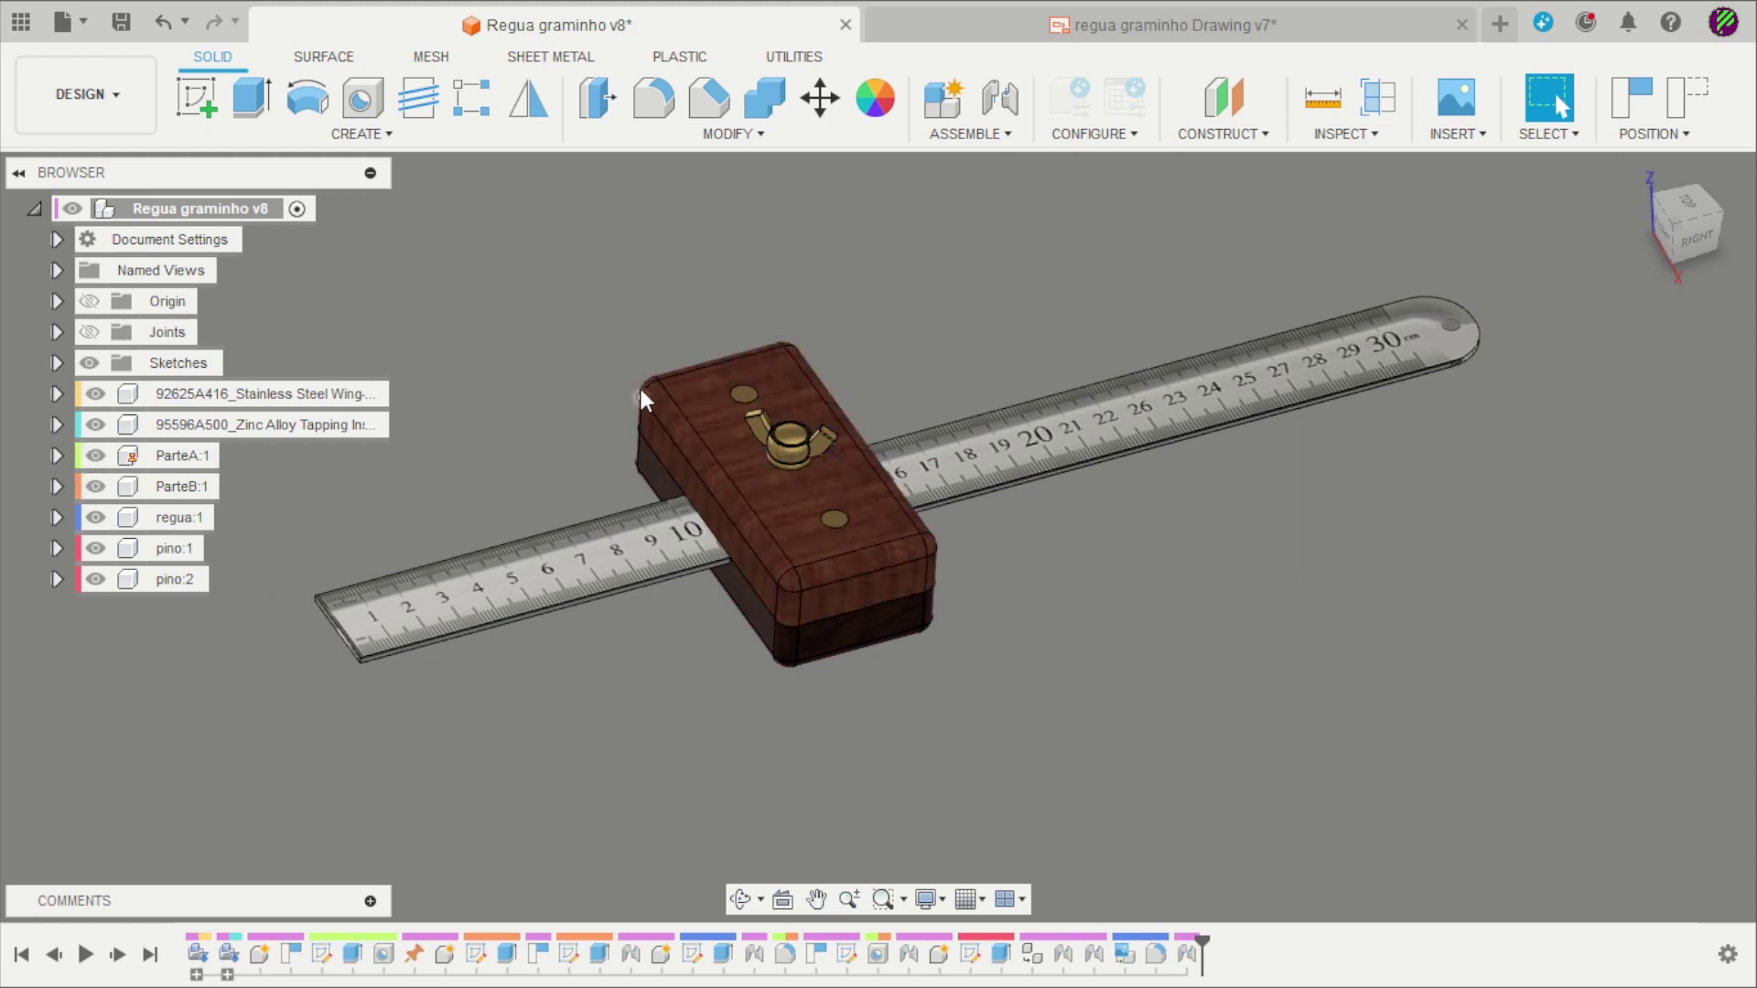
mouse_move(880, 340)
middle_mouse_down("shift")
mouse_move(913, 289)
mouse_move(464, 574)
middle_mouse_up("shift")
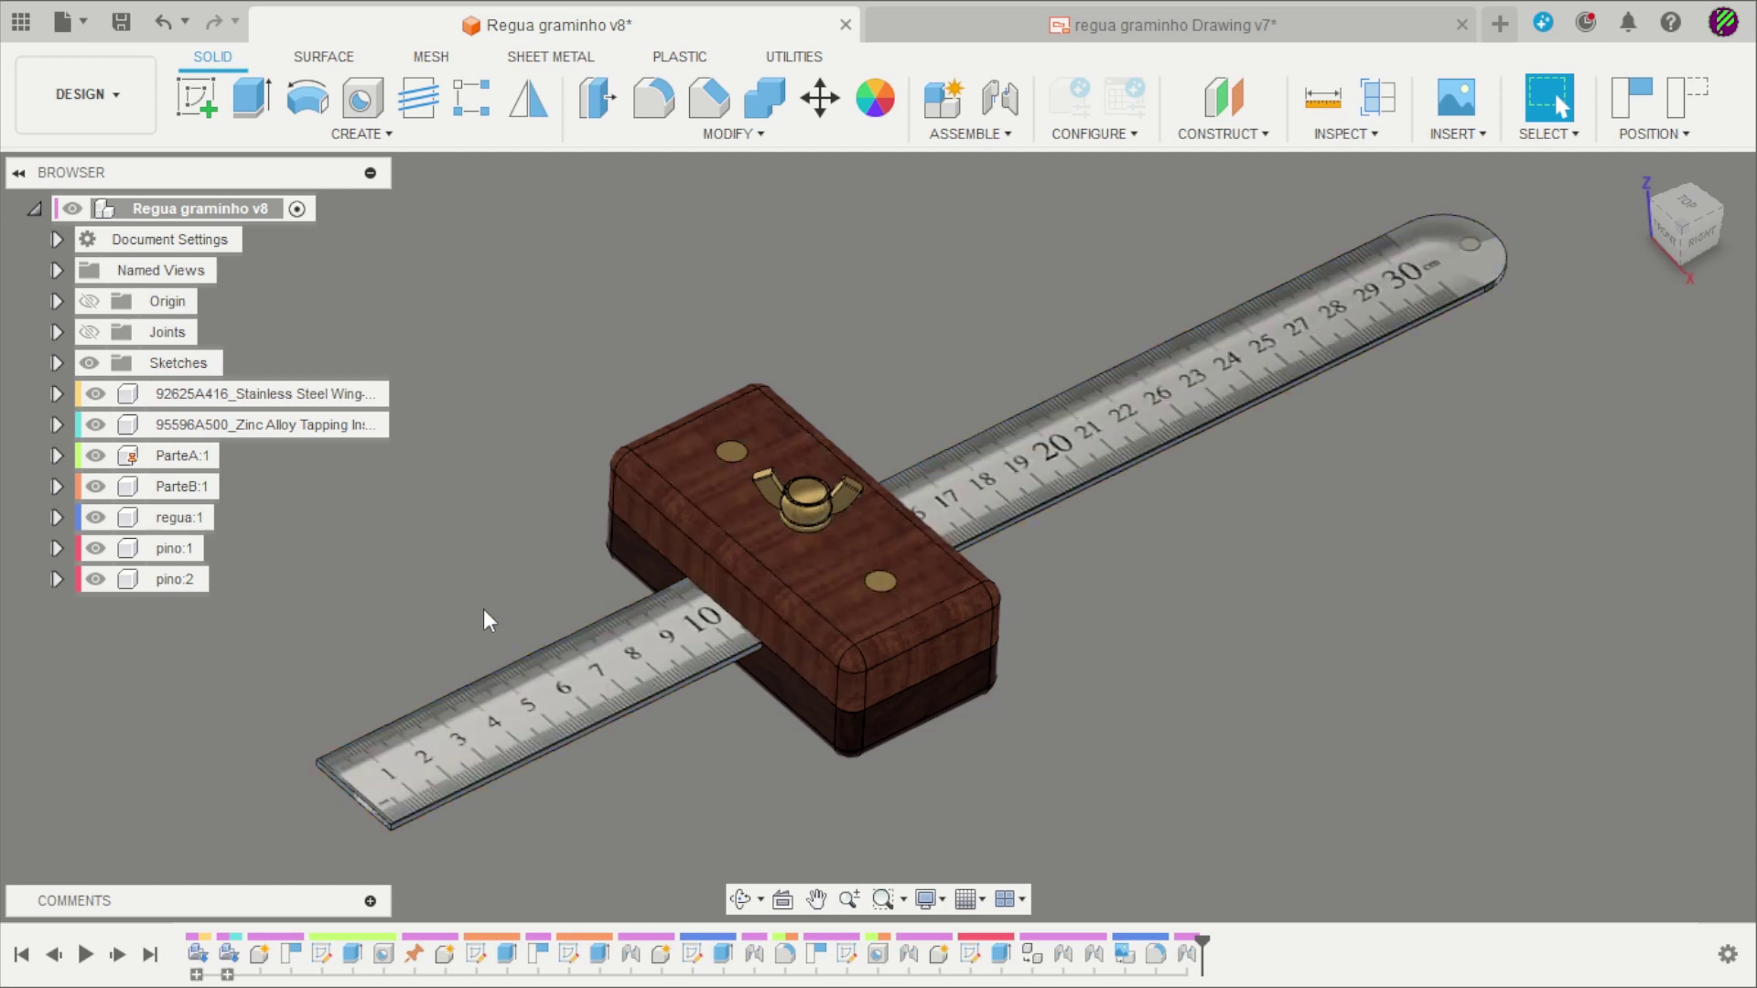
scroll(708, 416, "down", 2)
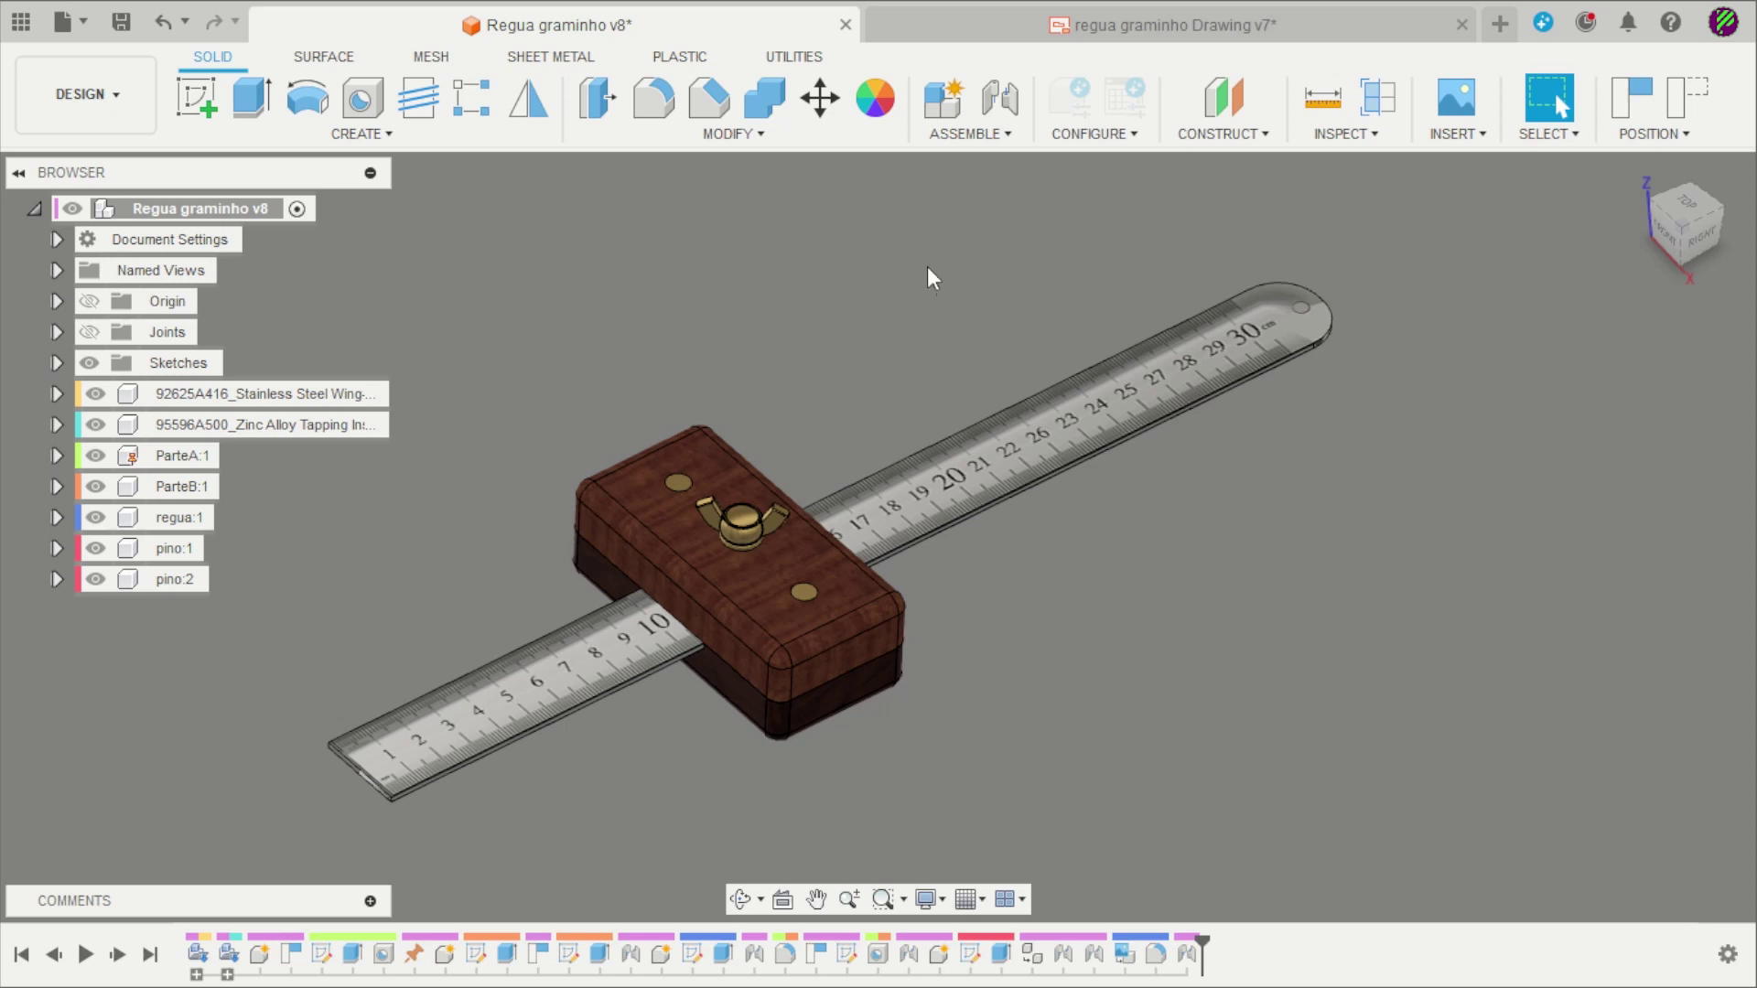
left_click(1176, 24)
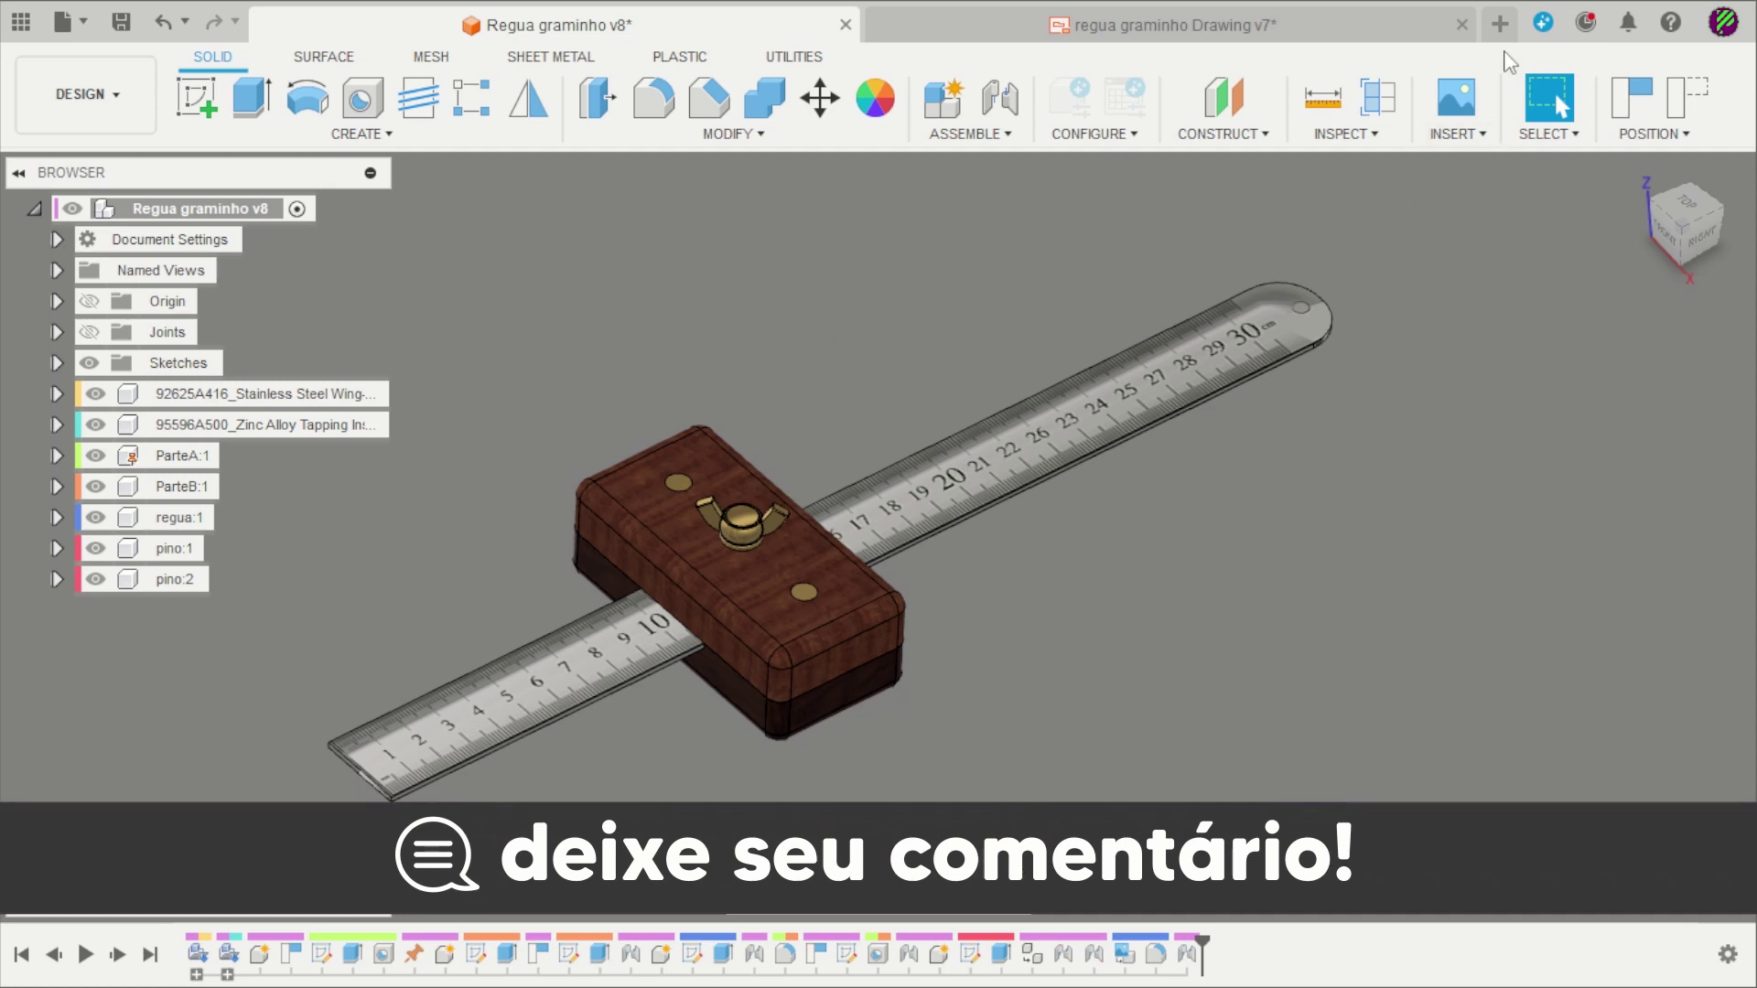
Start a new blank design containing a new component named ParteA.
left_click(1498, 24)
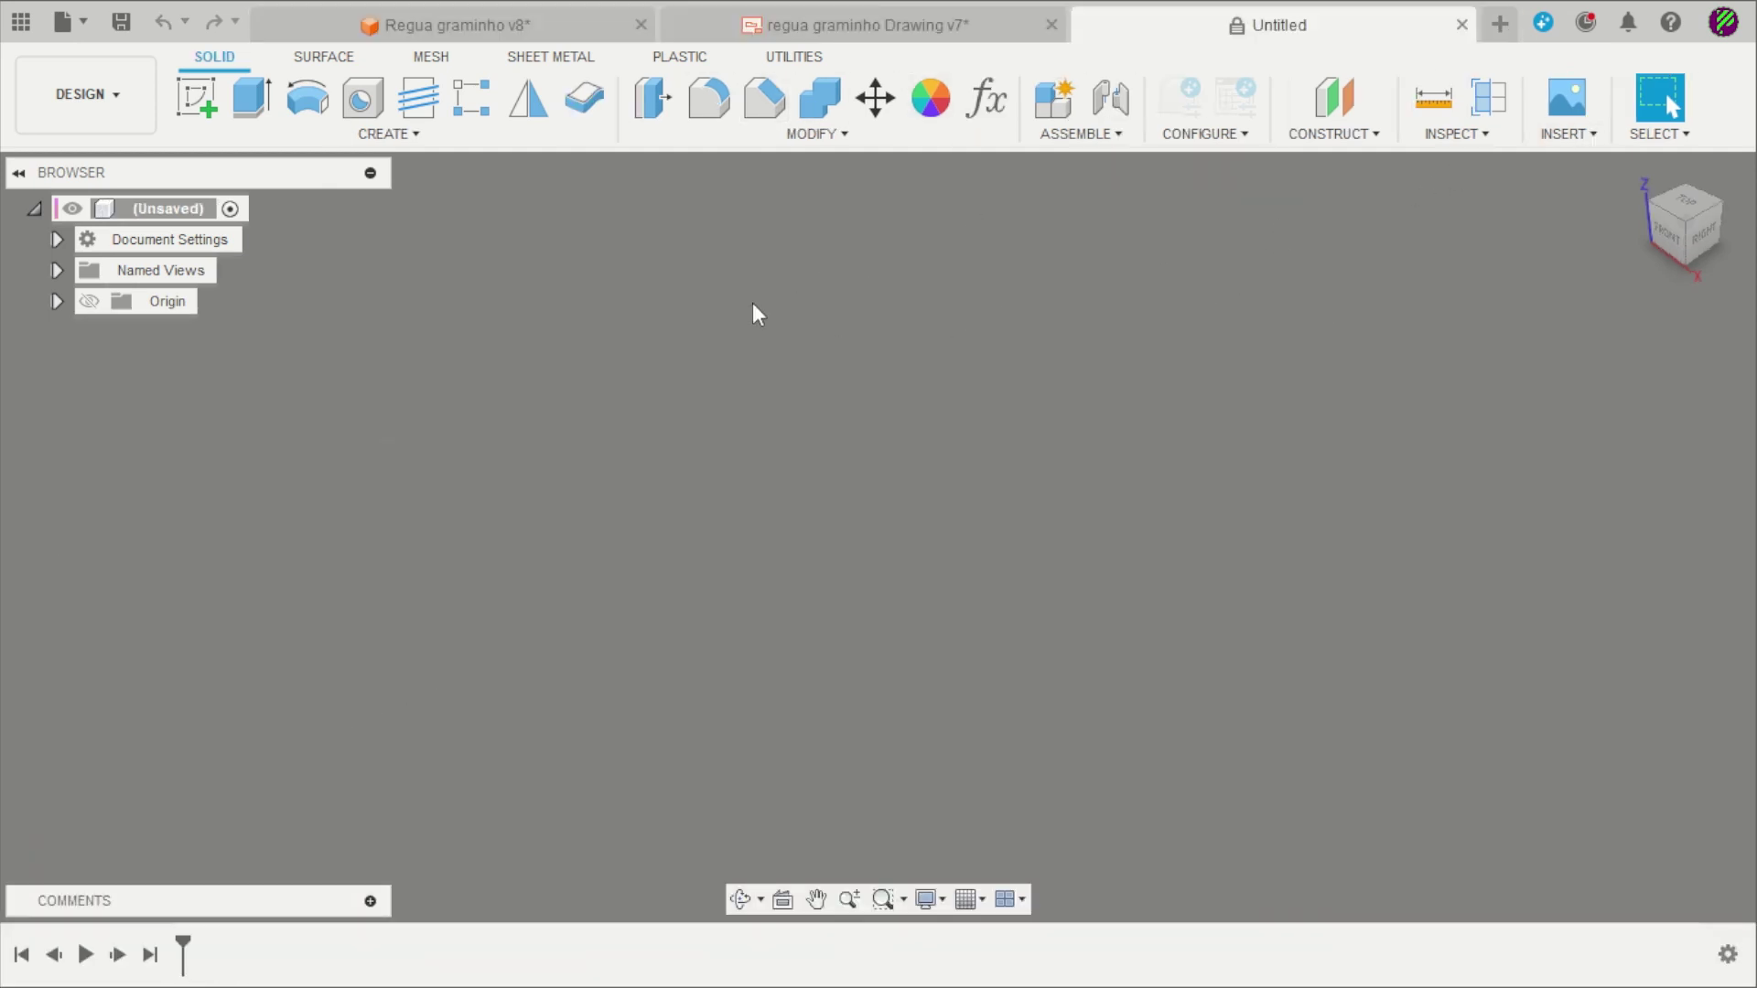
left_click(1051, 101)
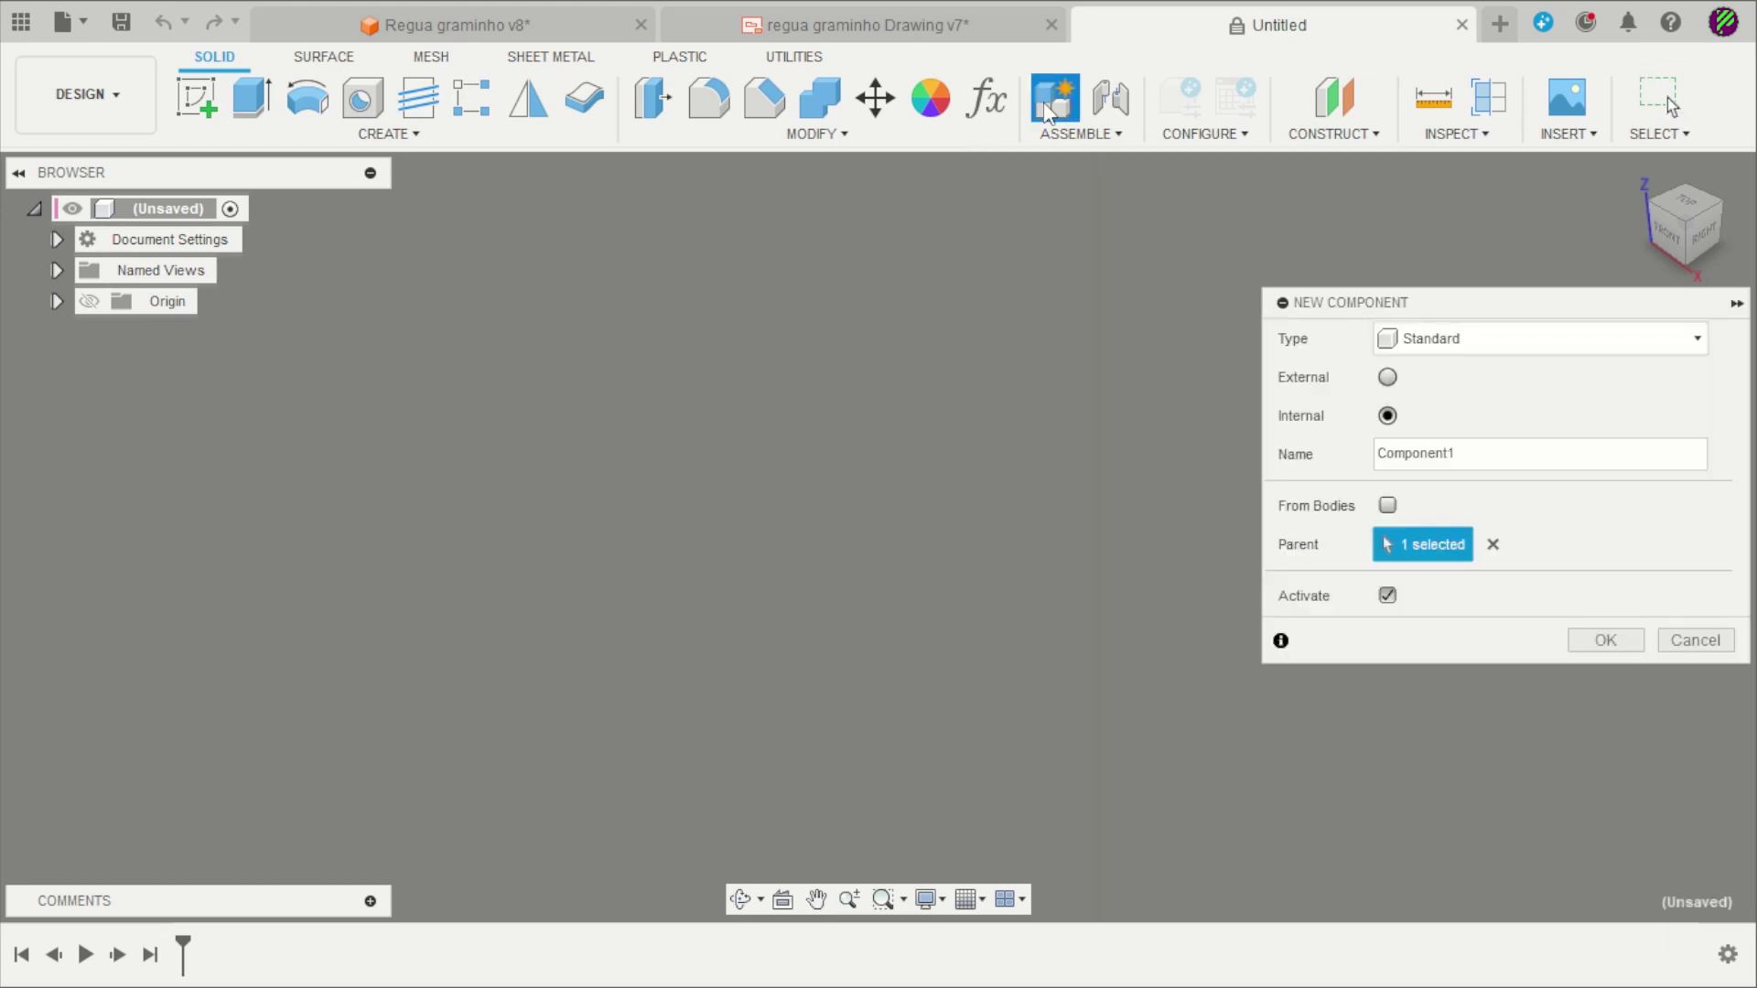
left_click_drag(1475, 466, 1306, 478)
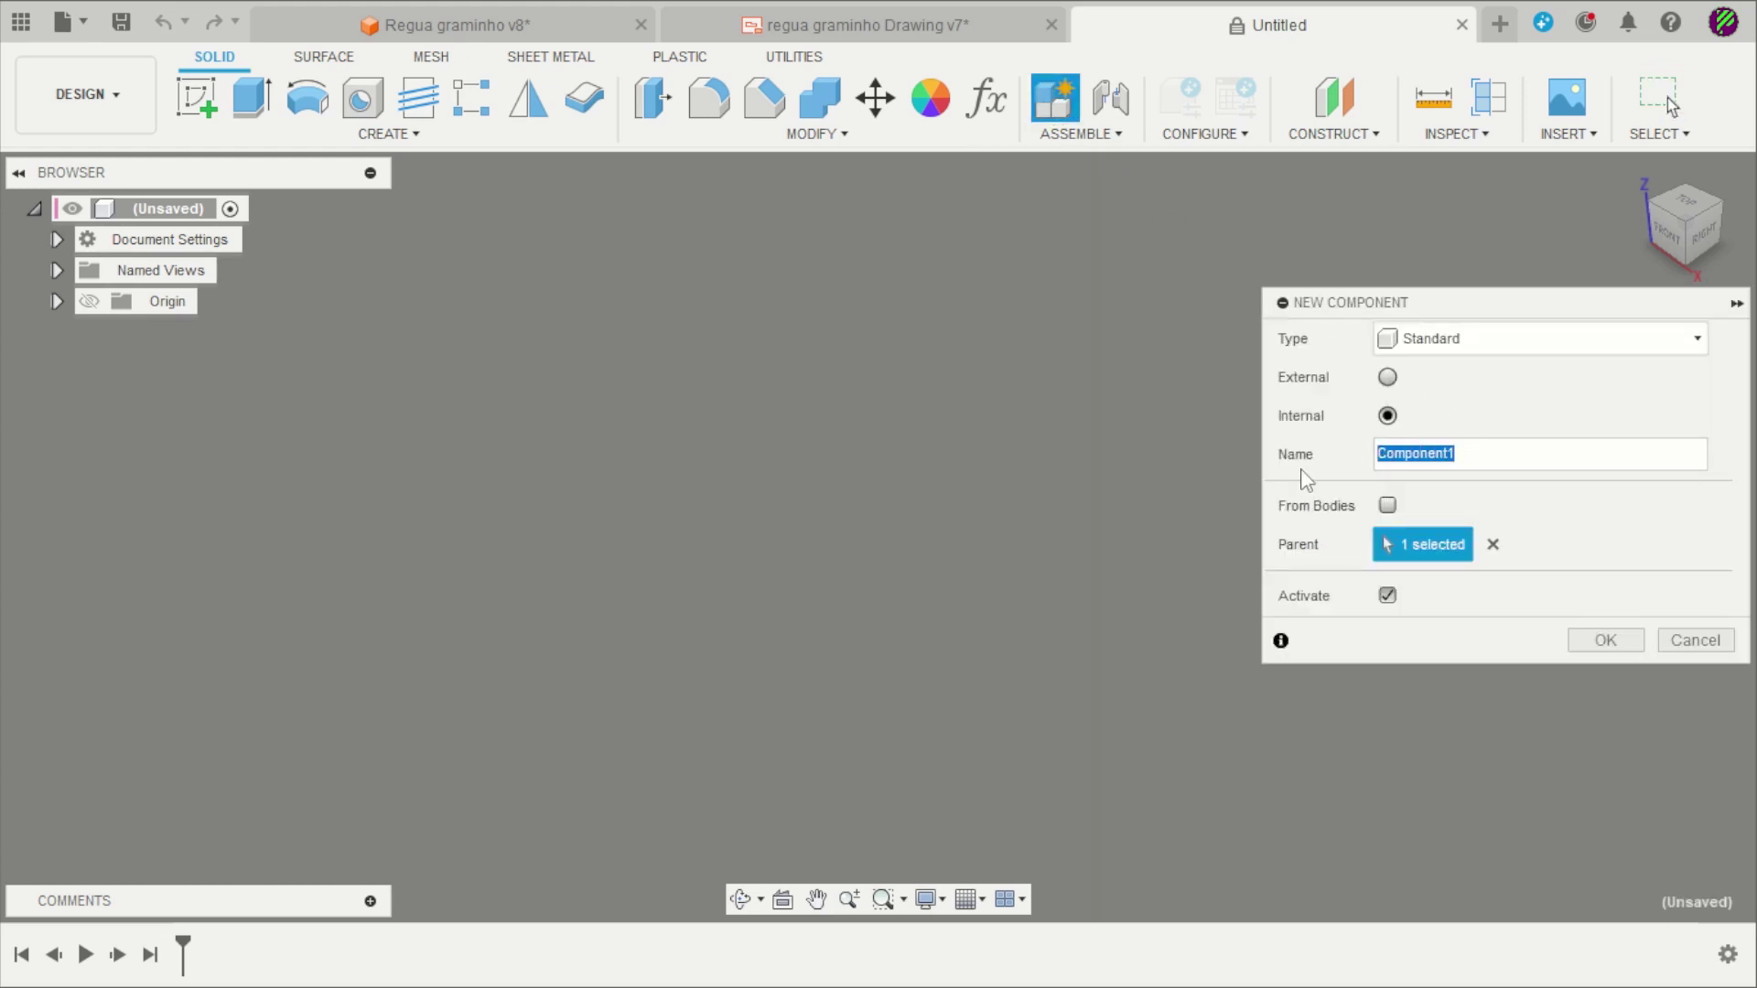
type("Part")
type("eA")
key("Return")
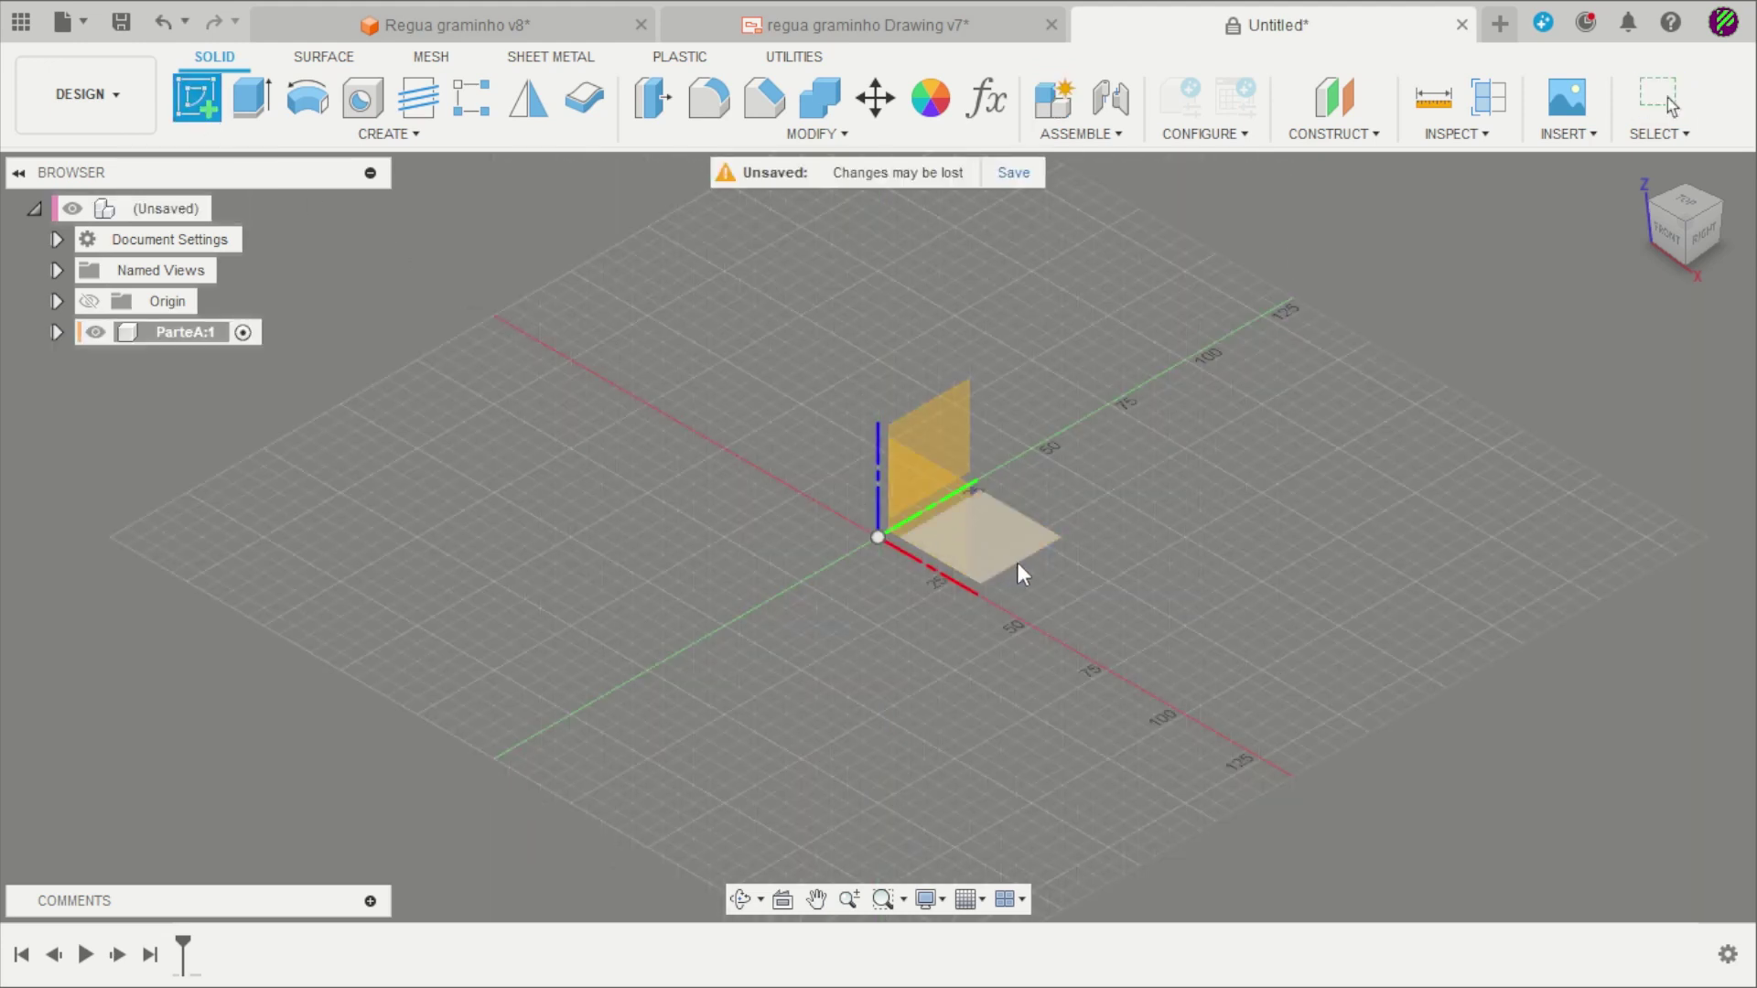
Sketch a center rectangle from the origin on ParteA's horizontal plane, then check the reference drawing.
left_click(1017, 552)
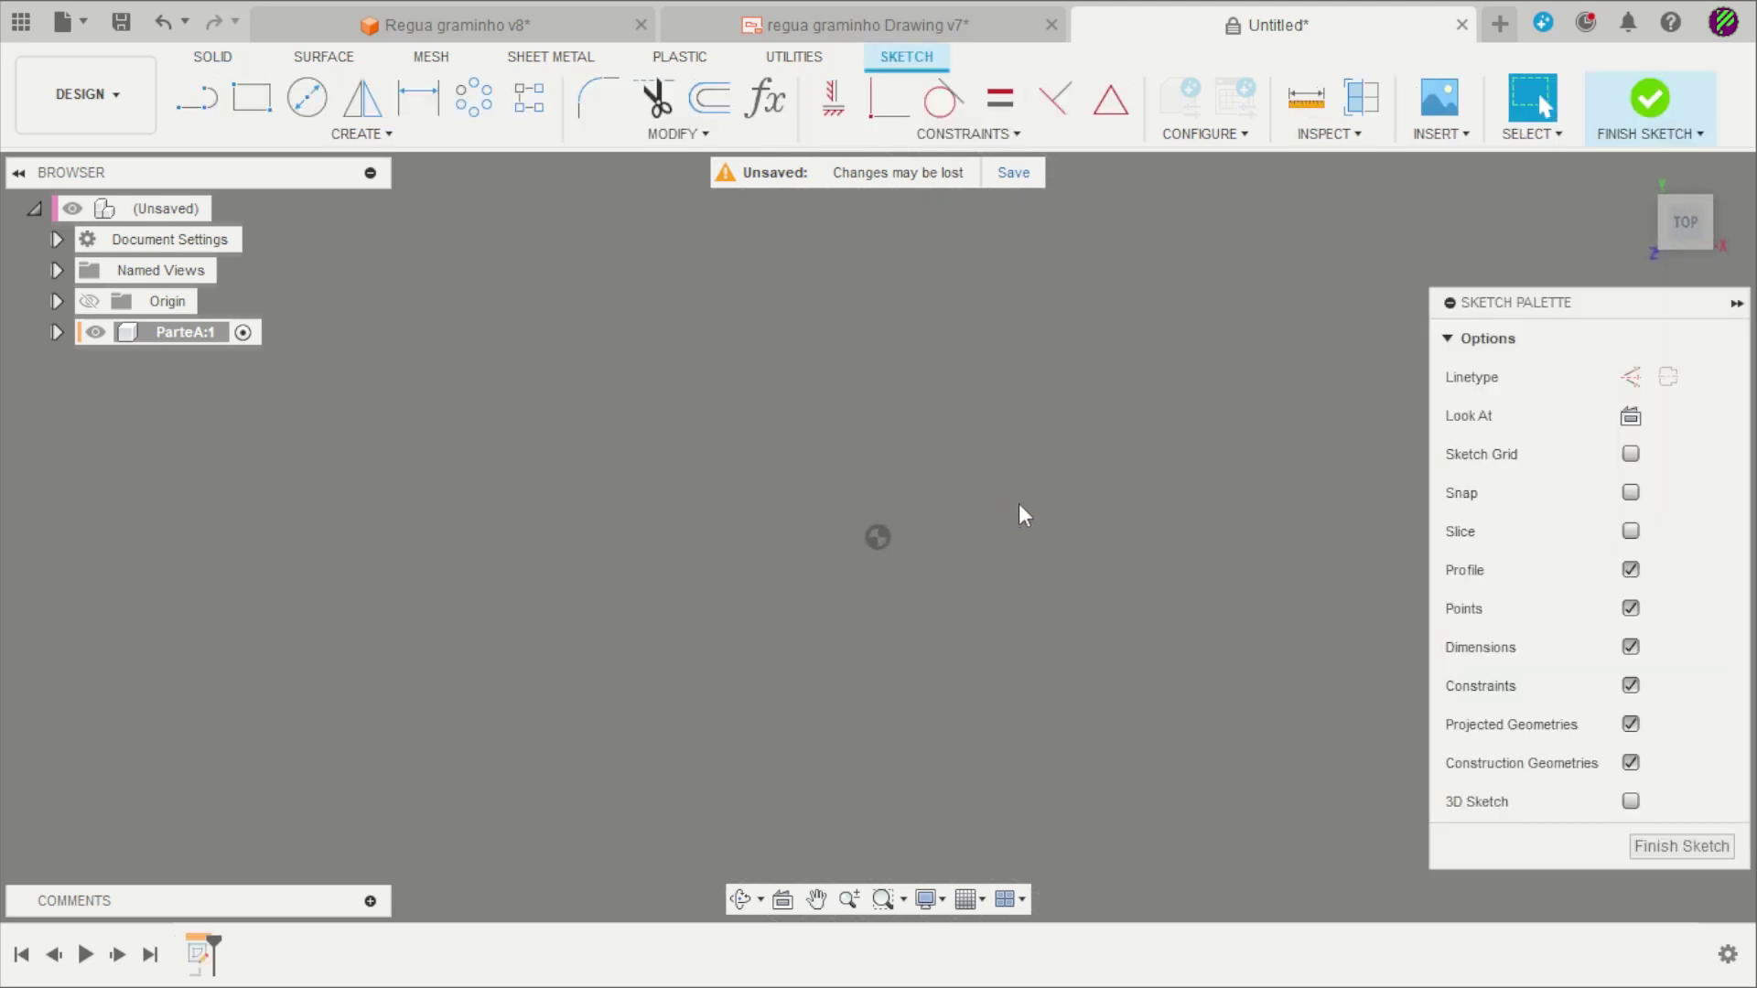
left_click(252, 97)
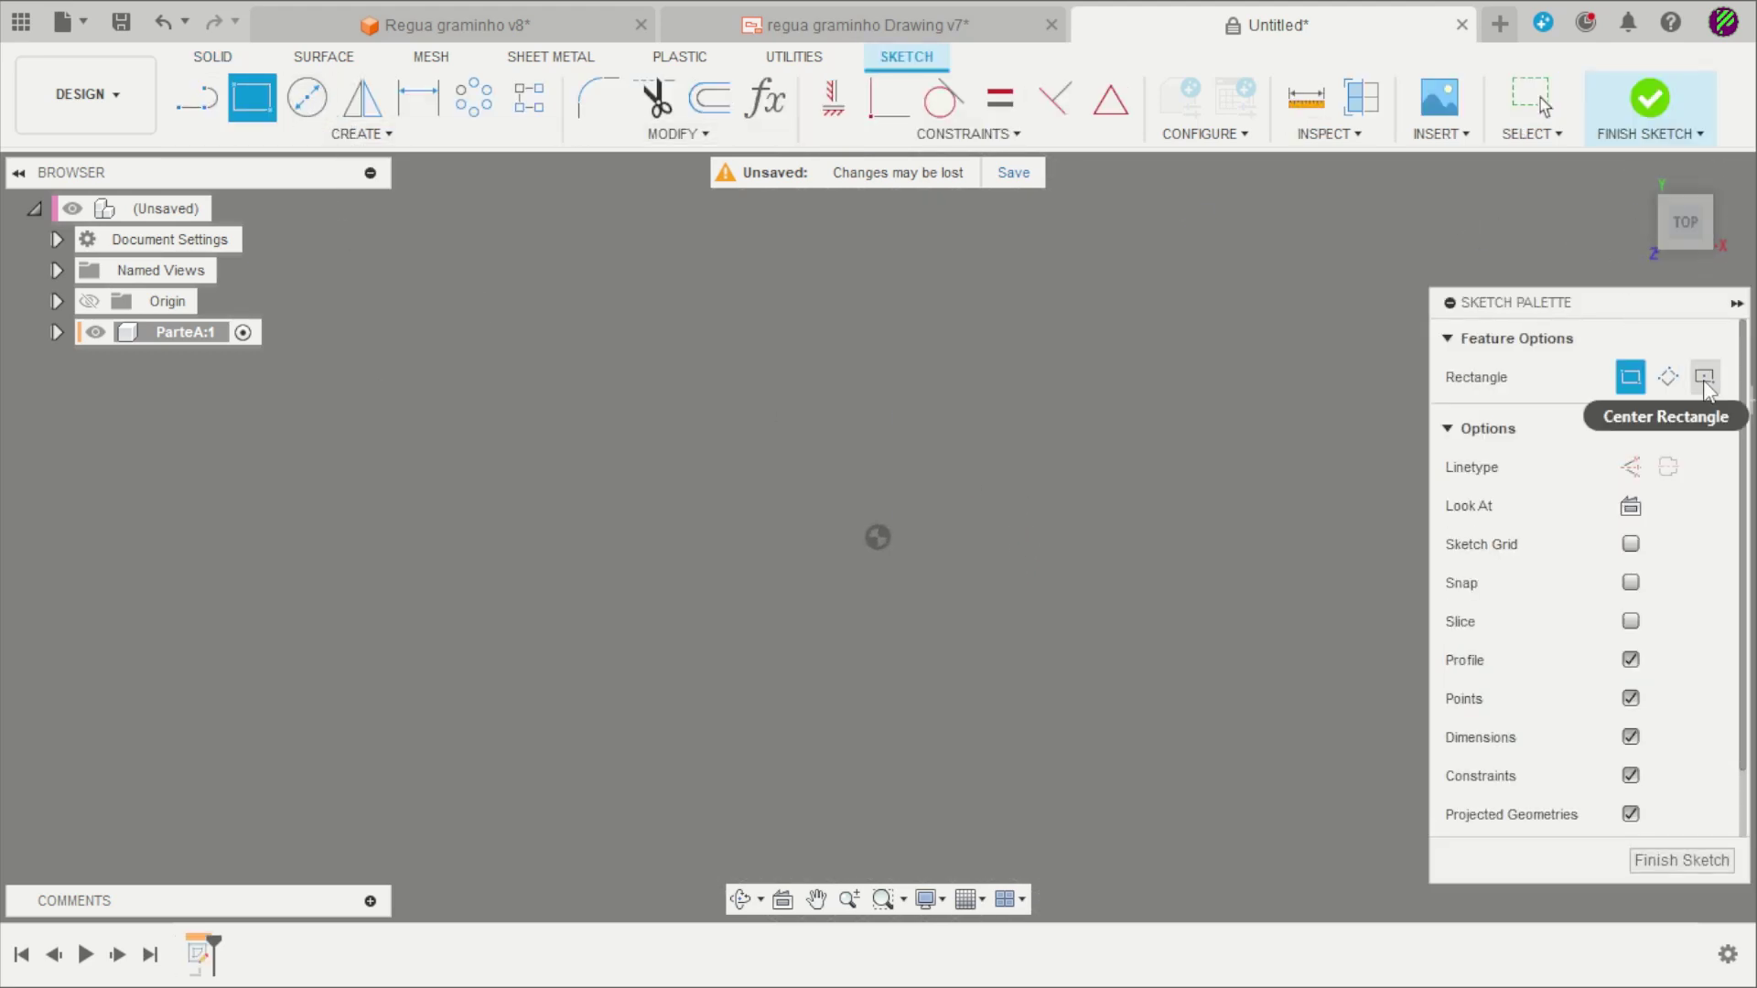
left_click(1704, 379)
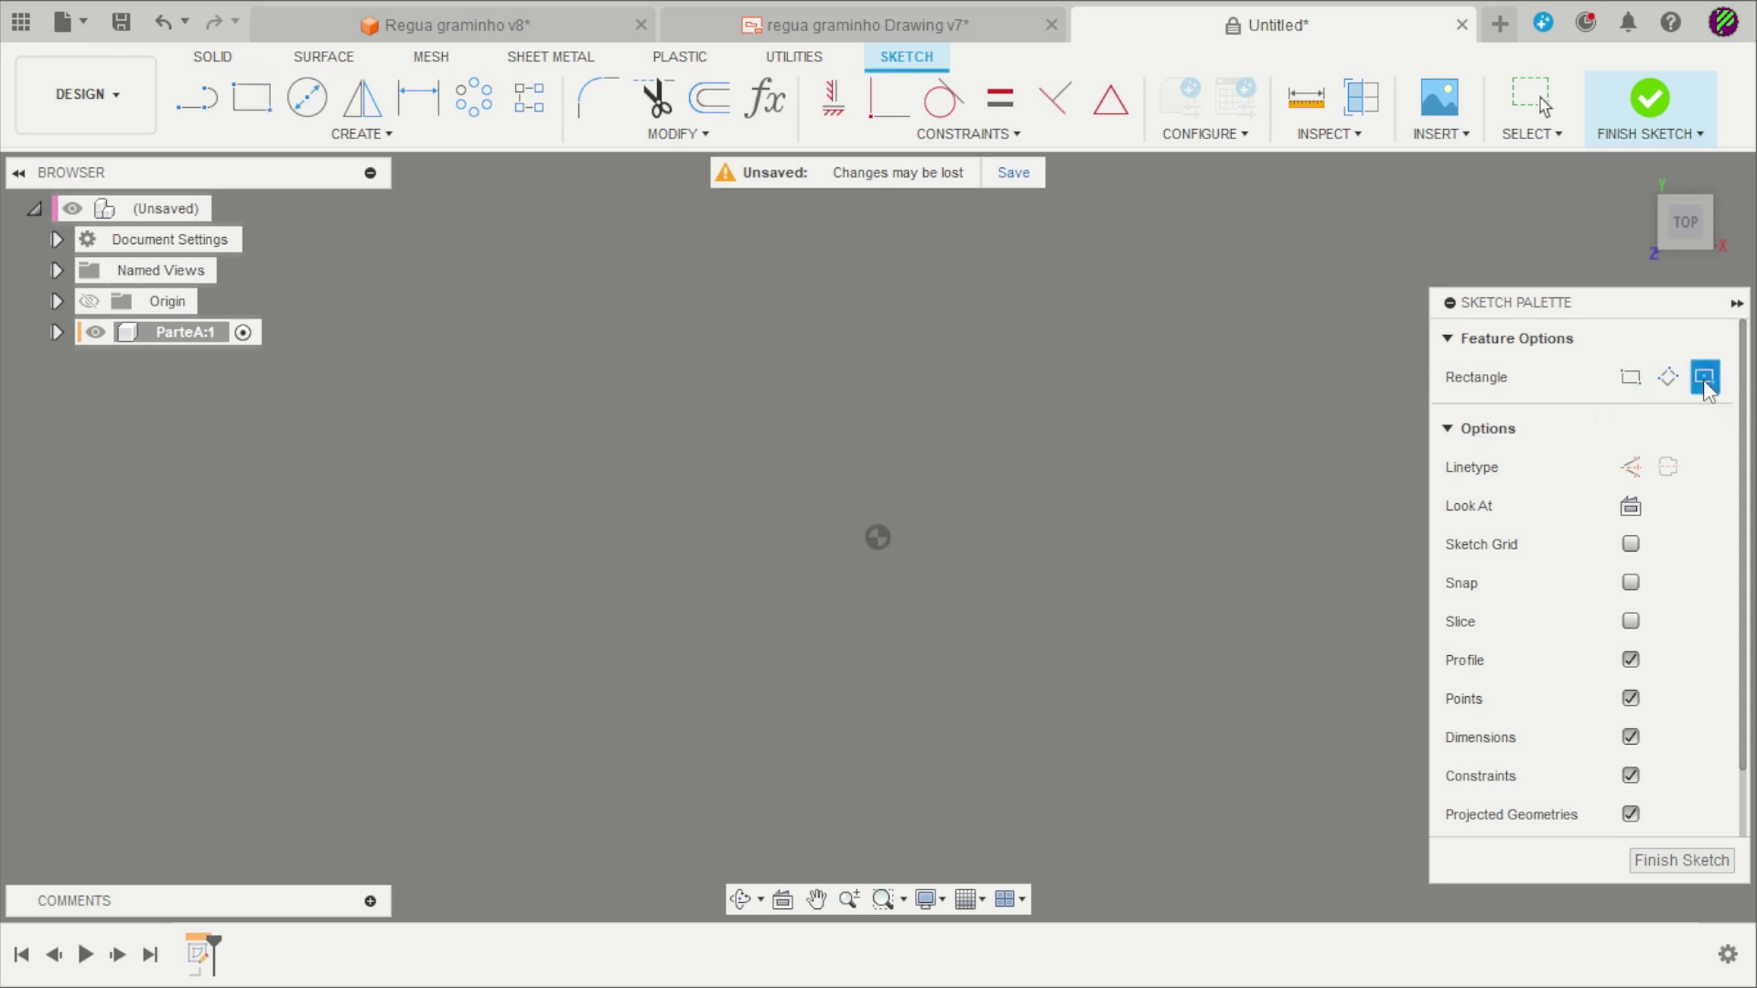
left_click(882, 540)
left_click(1191, 348)
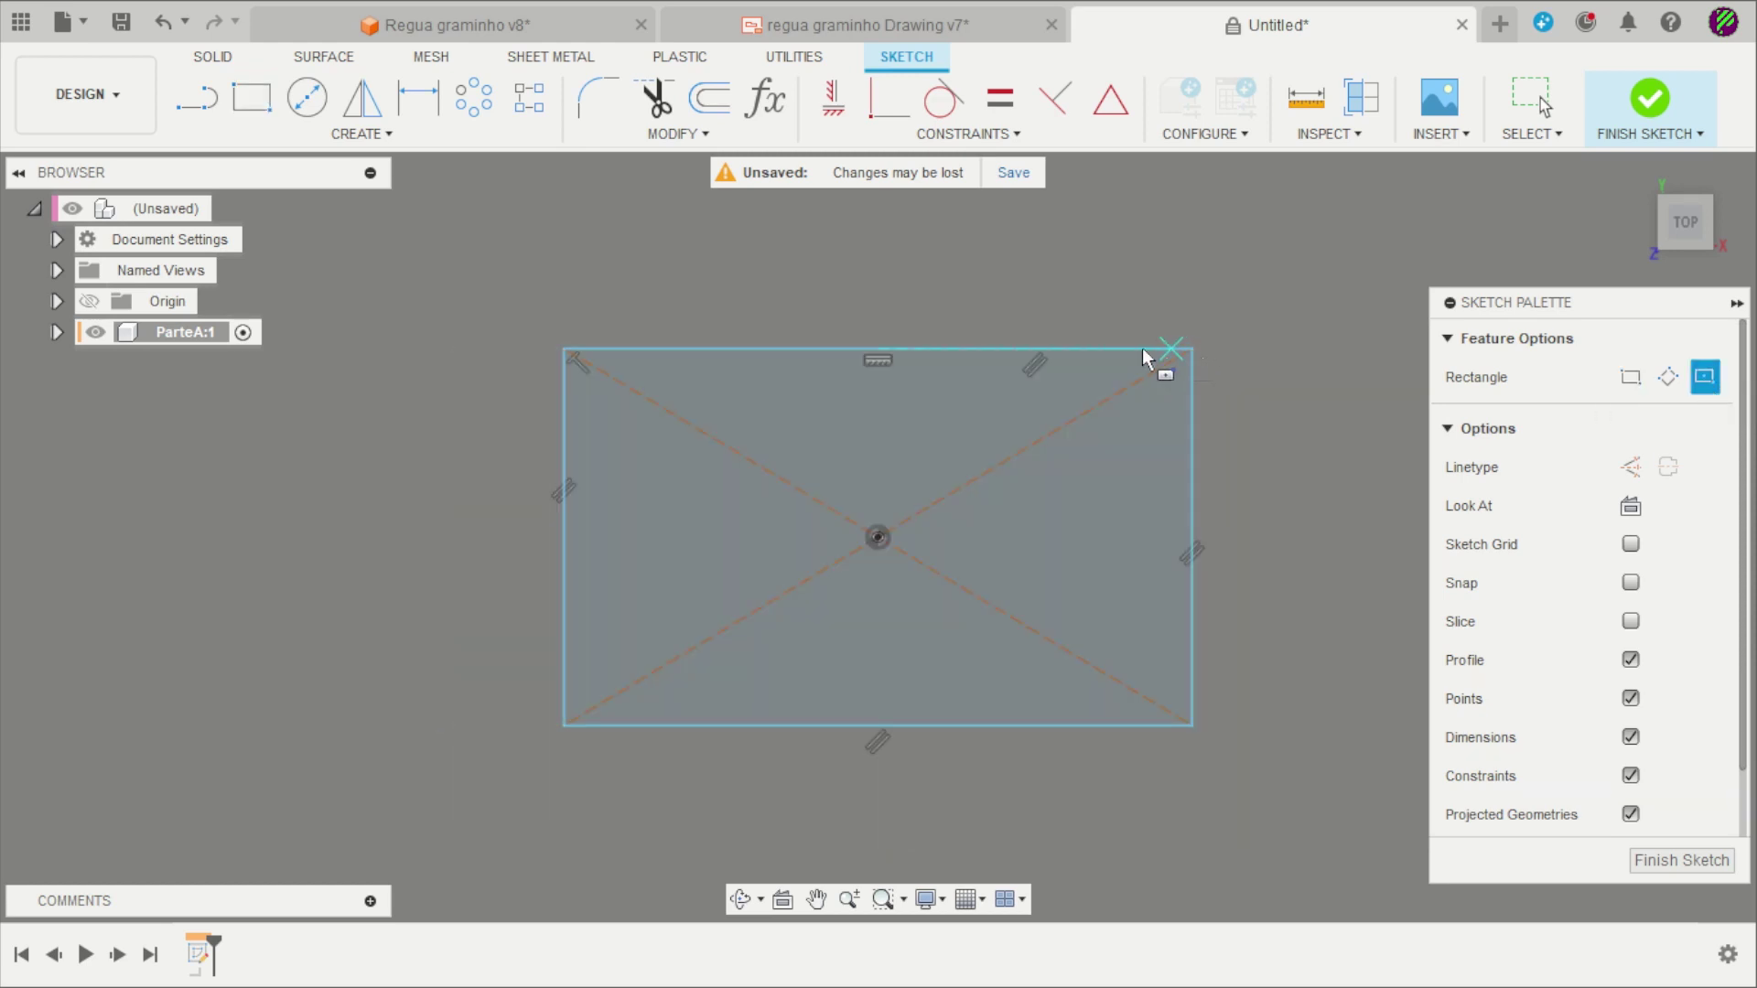
key("Escape")
left_click(952, 25)
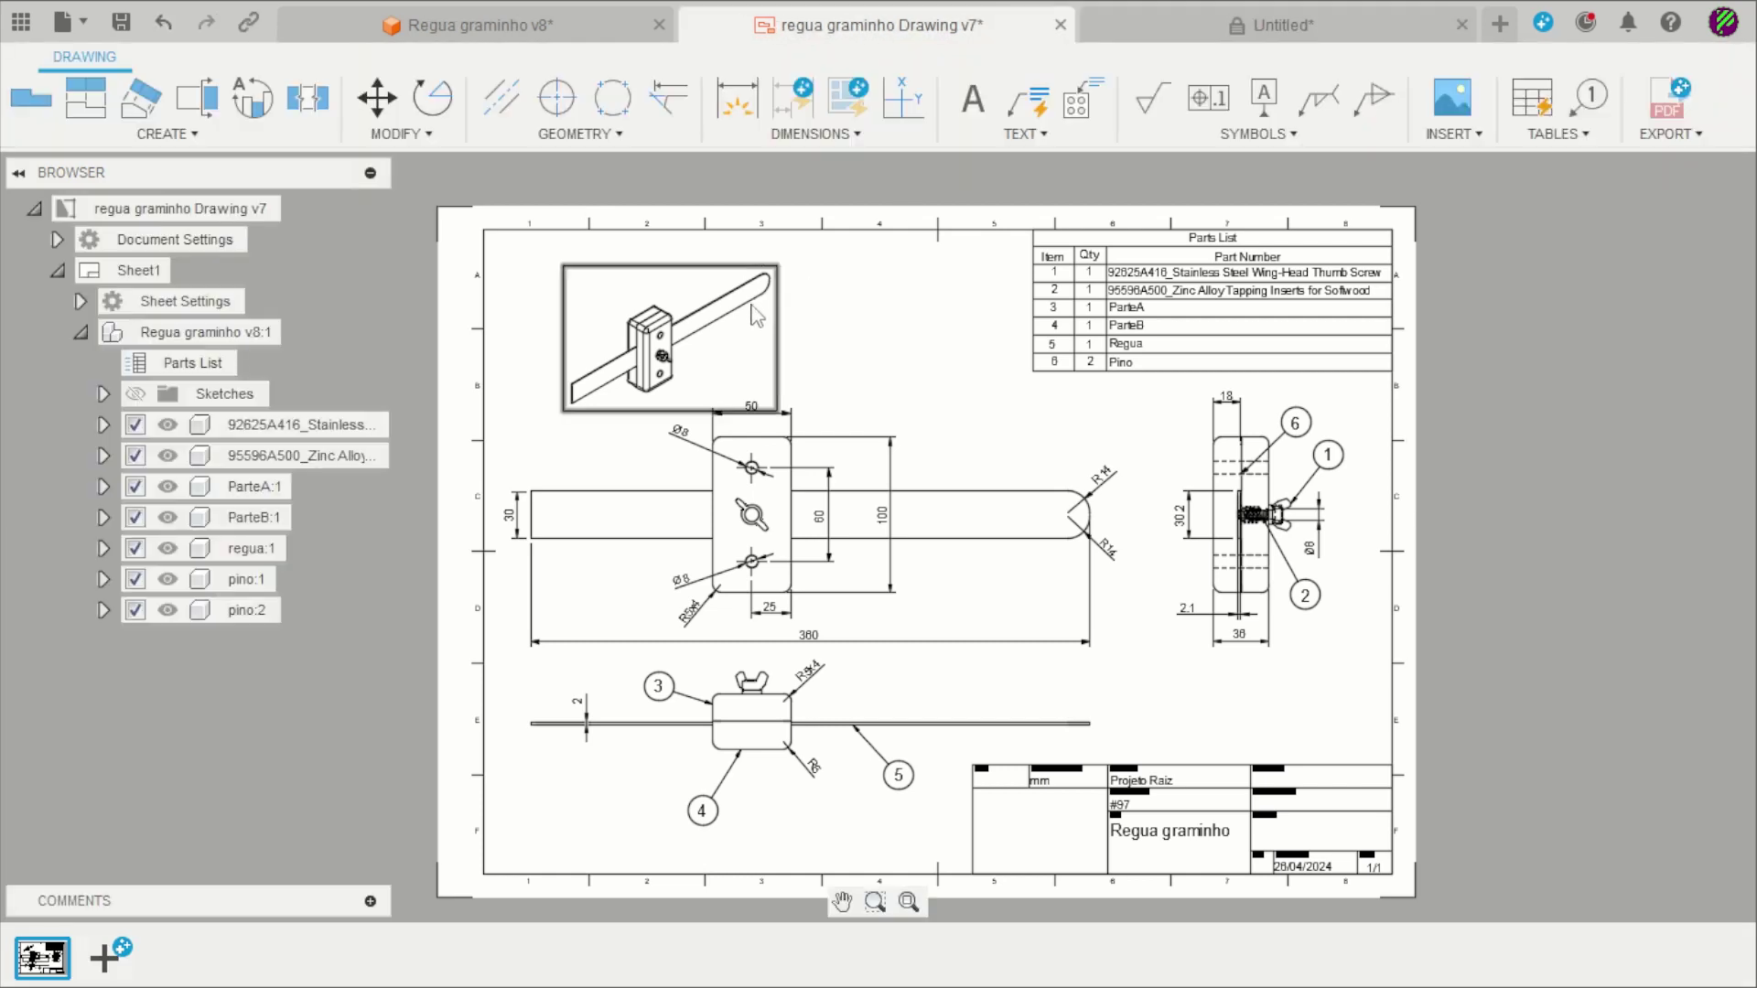
After checking the reference drawing, dimension the rectangle 100 mm wide and 50 mm tall.
scroll(752, 314, "up", 2)
scroll(764, 366, "up", 2)
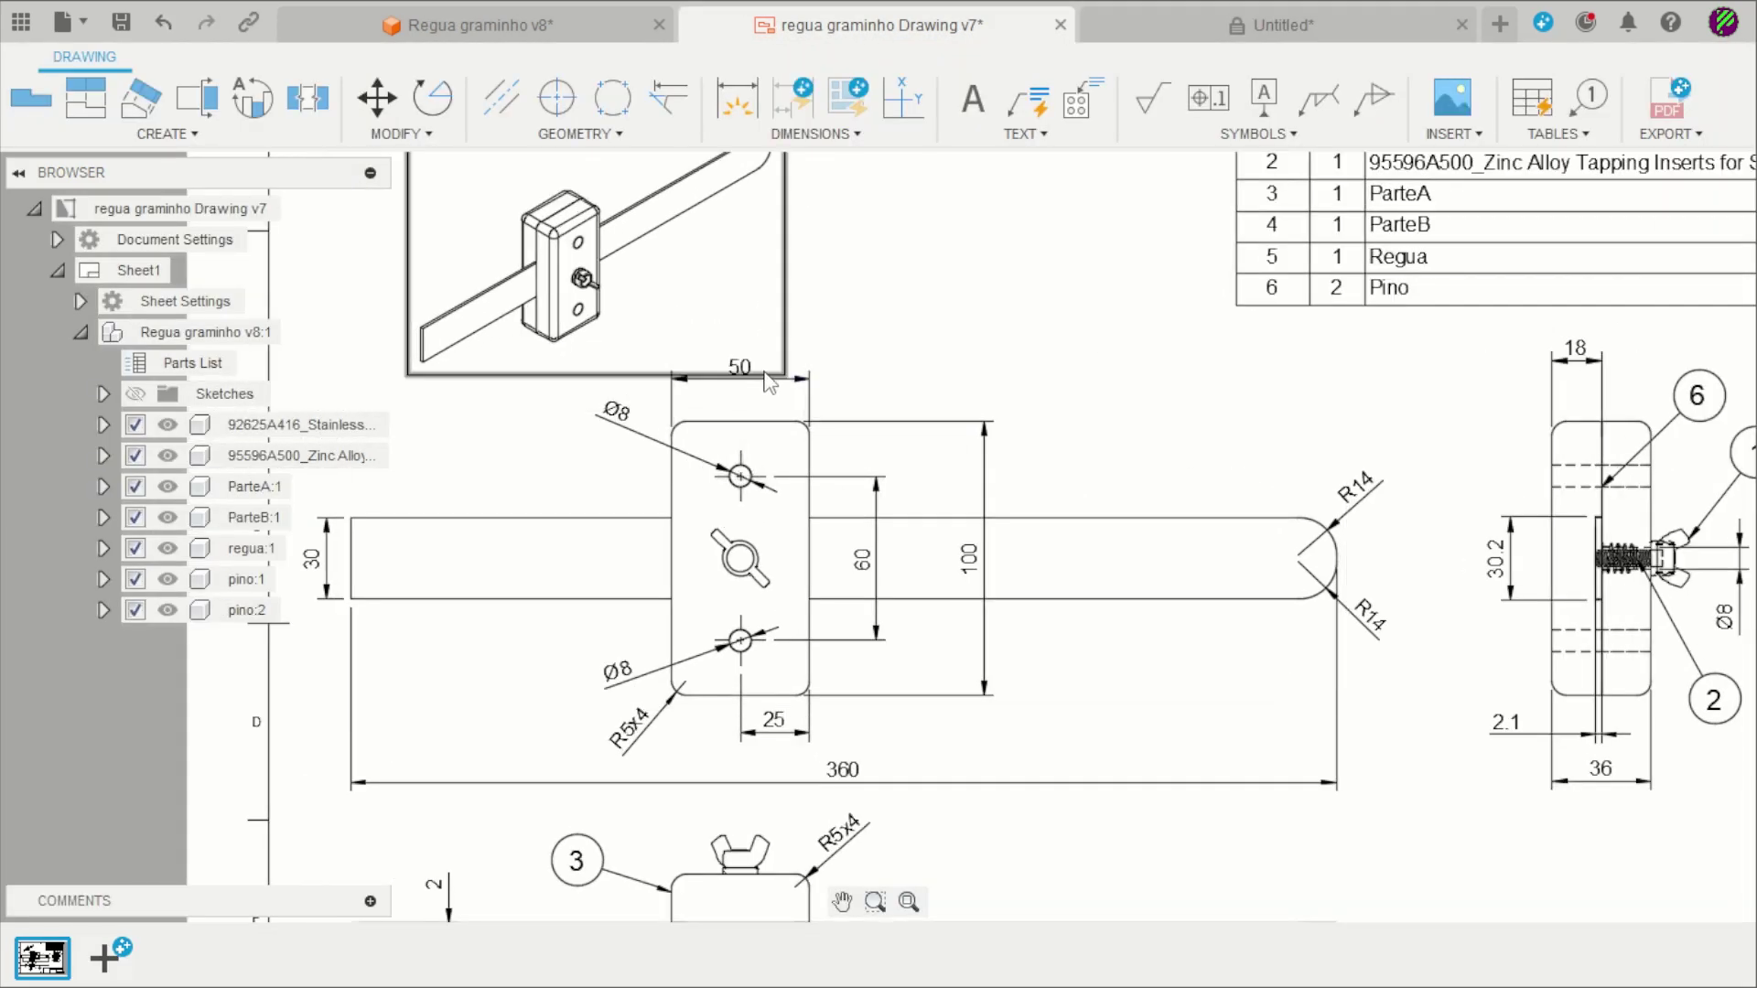
scroll(855, 371, "down", 2)
scroll(976, 518, "up", 1)
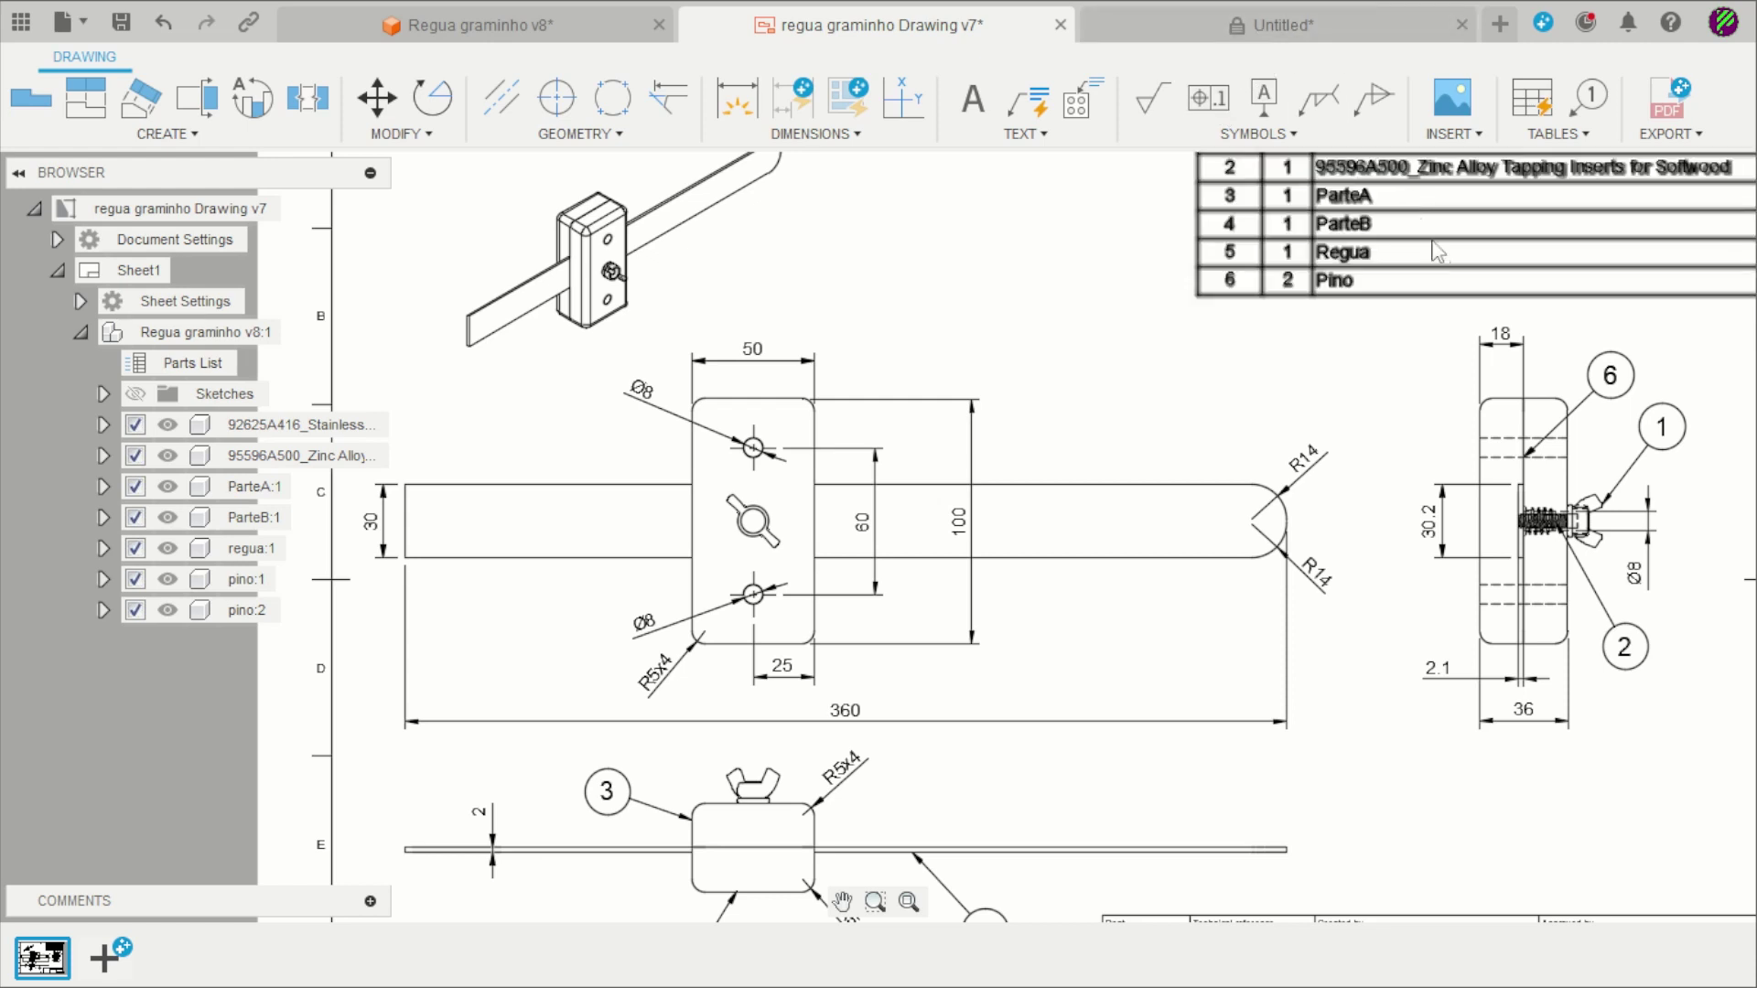
left_click(1290, 25)
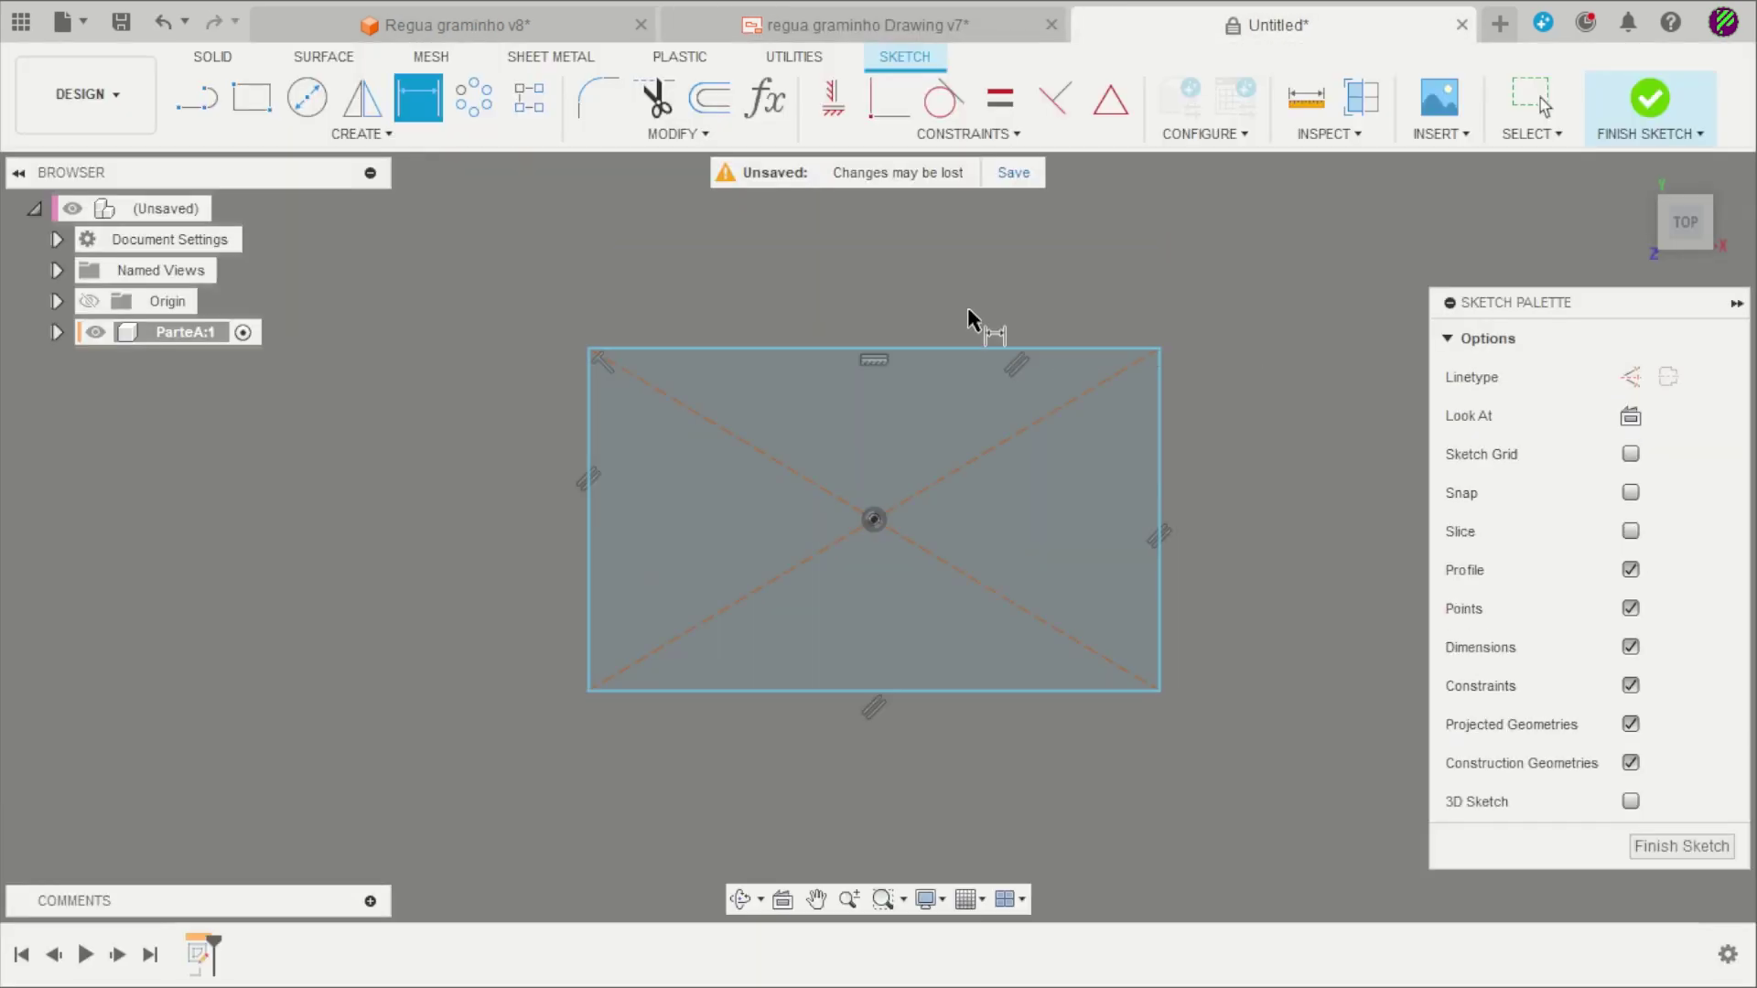
left_click(943, 347)
left_click(927, 286)
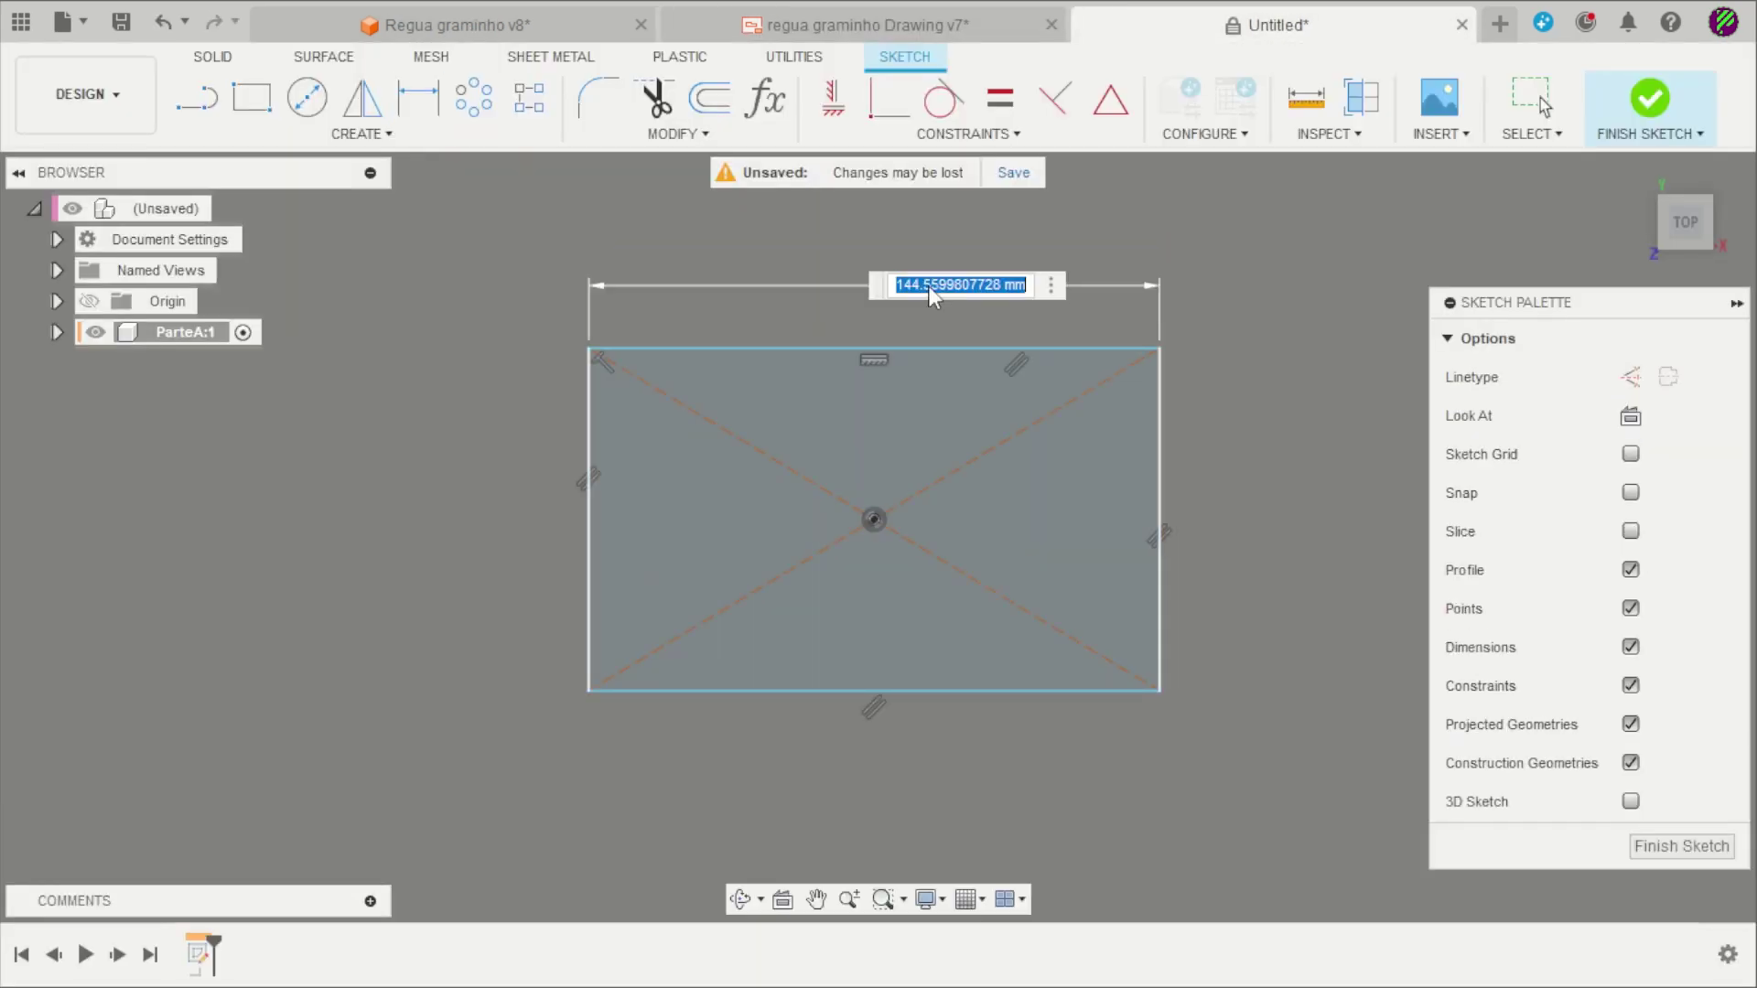
type("1")
type("00")
key("Return")
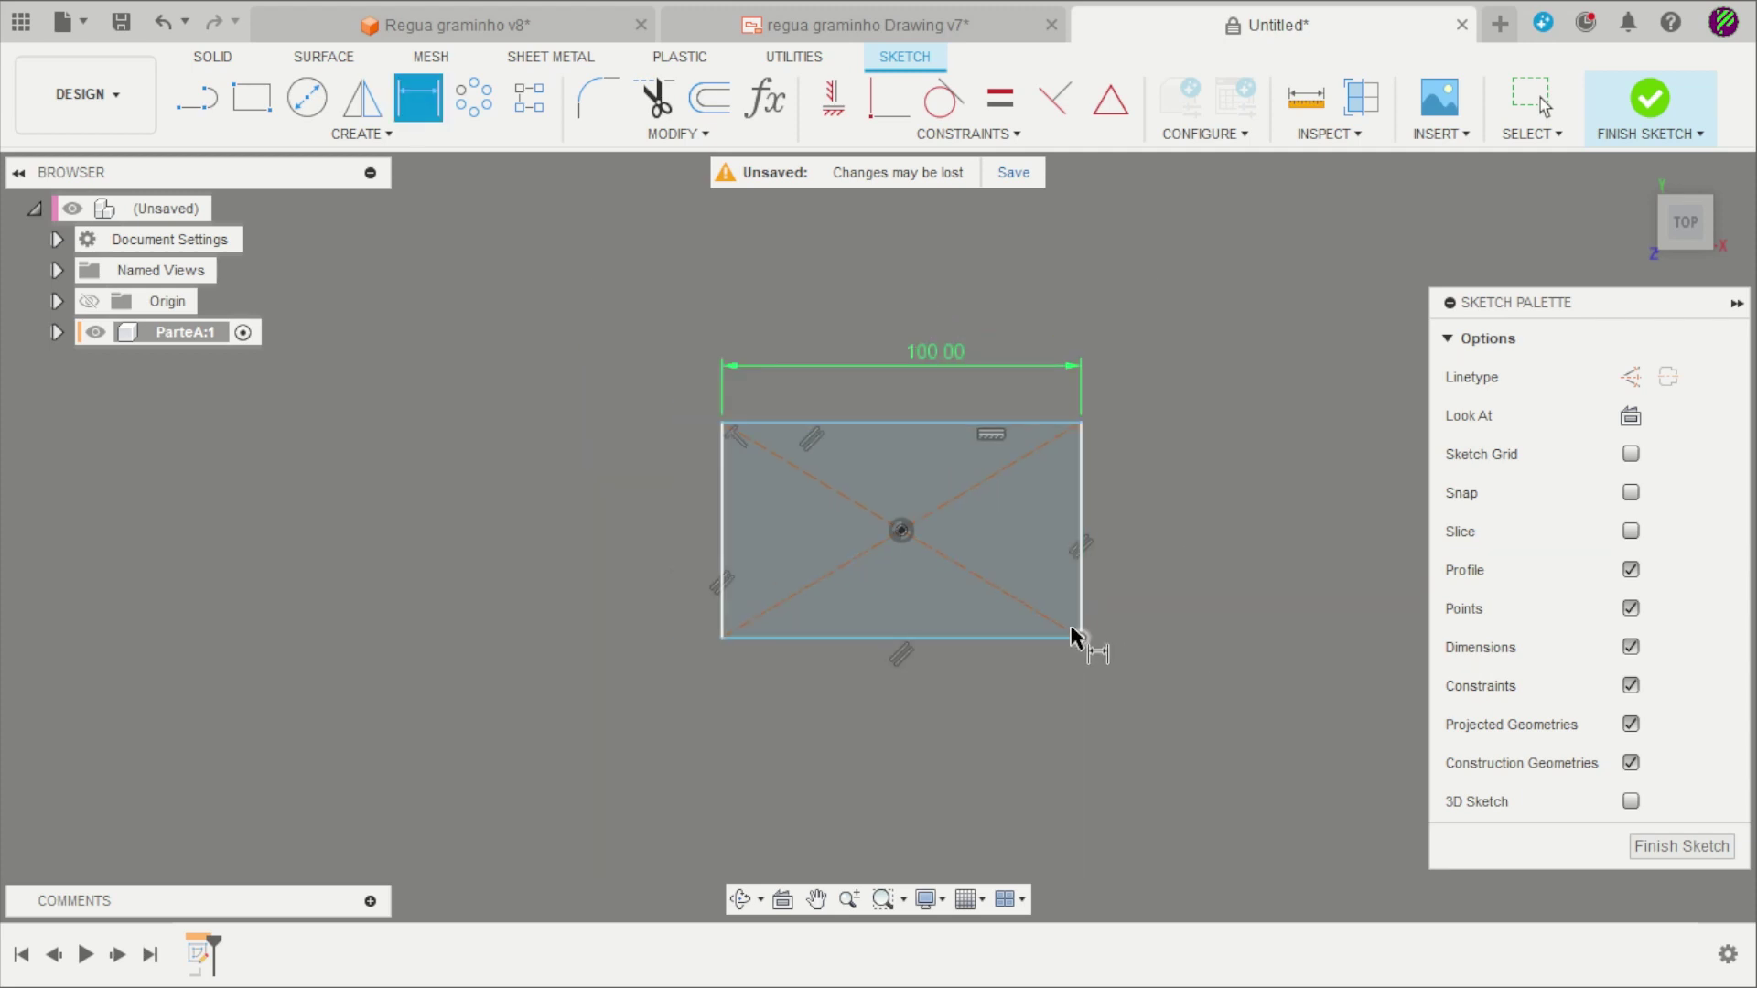
scroll(1007, 594, "up", 2)
left_click(1087, 502)
left_click(1227, 477)
type("50")
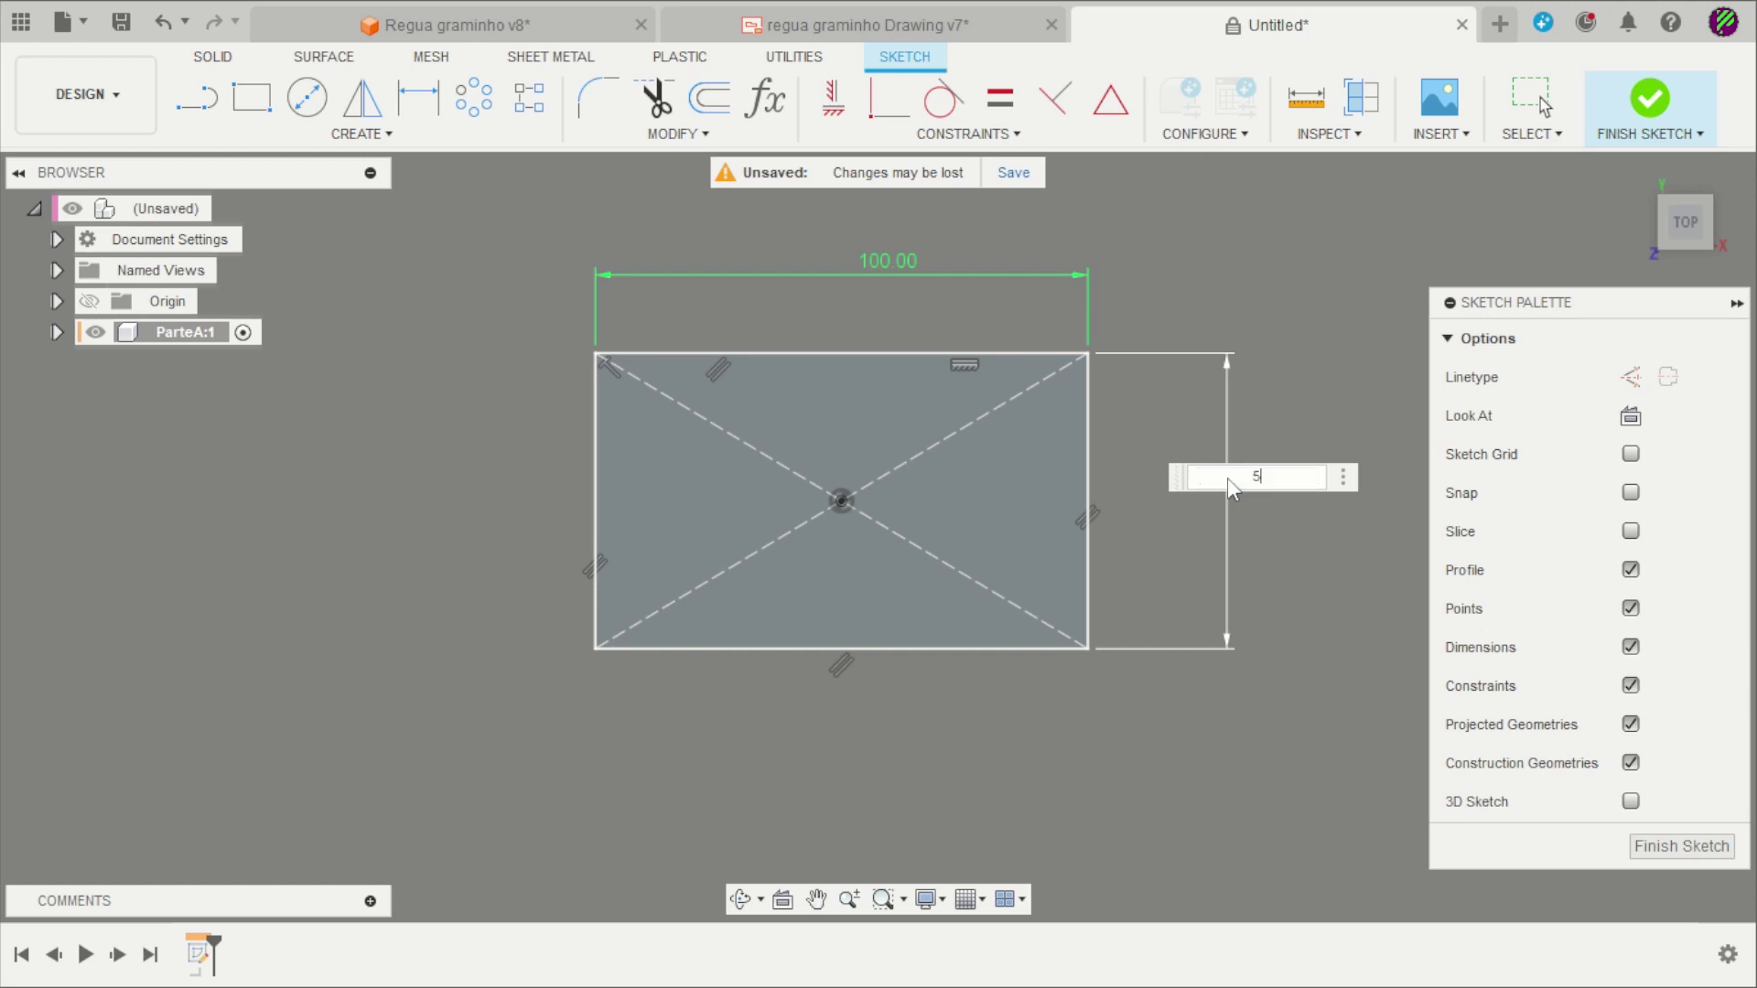
key("Return")
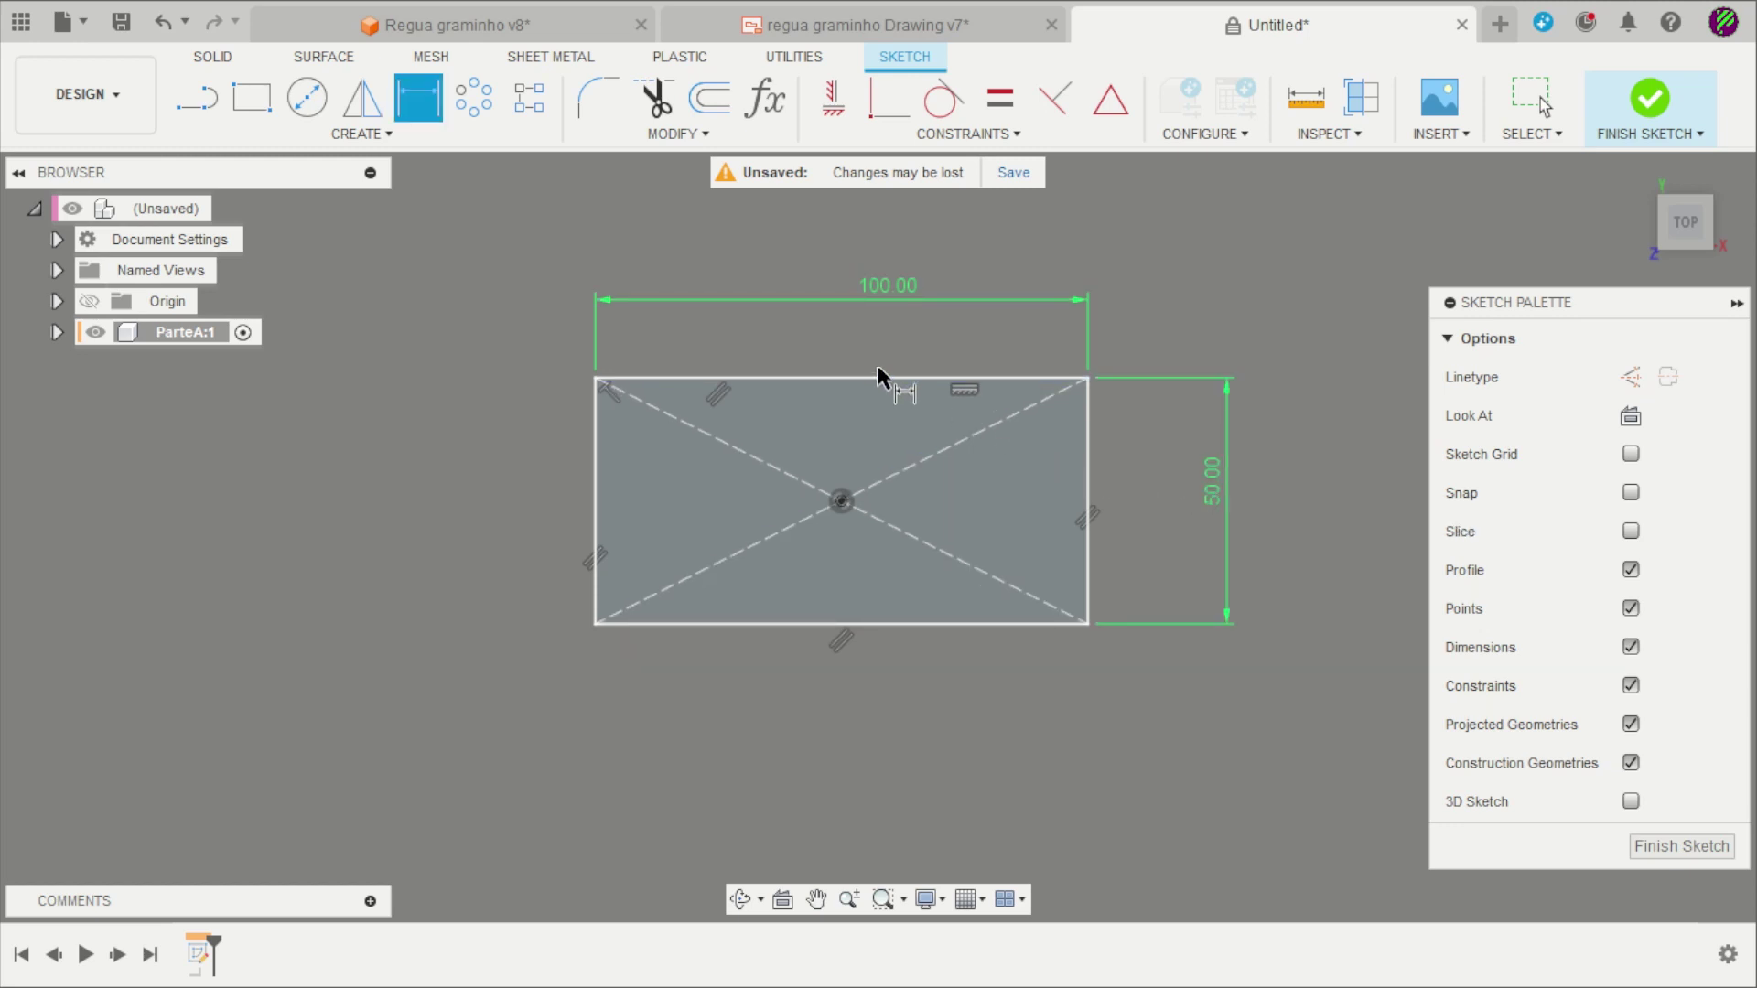
Finish the sketch and extrude the rectangle 10 mm into a solid block.
left_click(1647, 101)
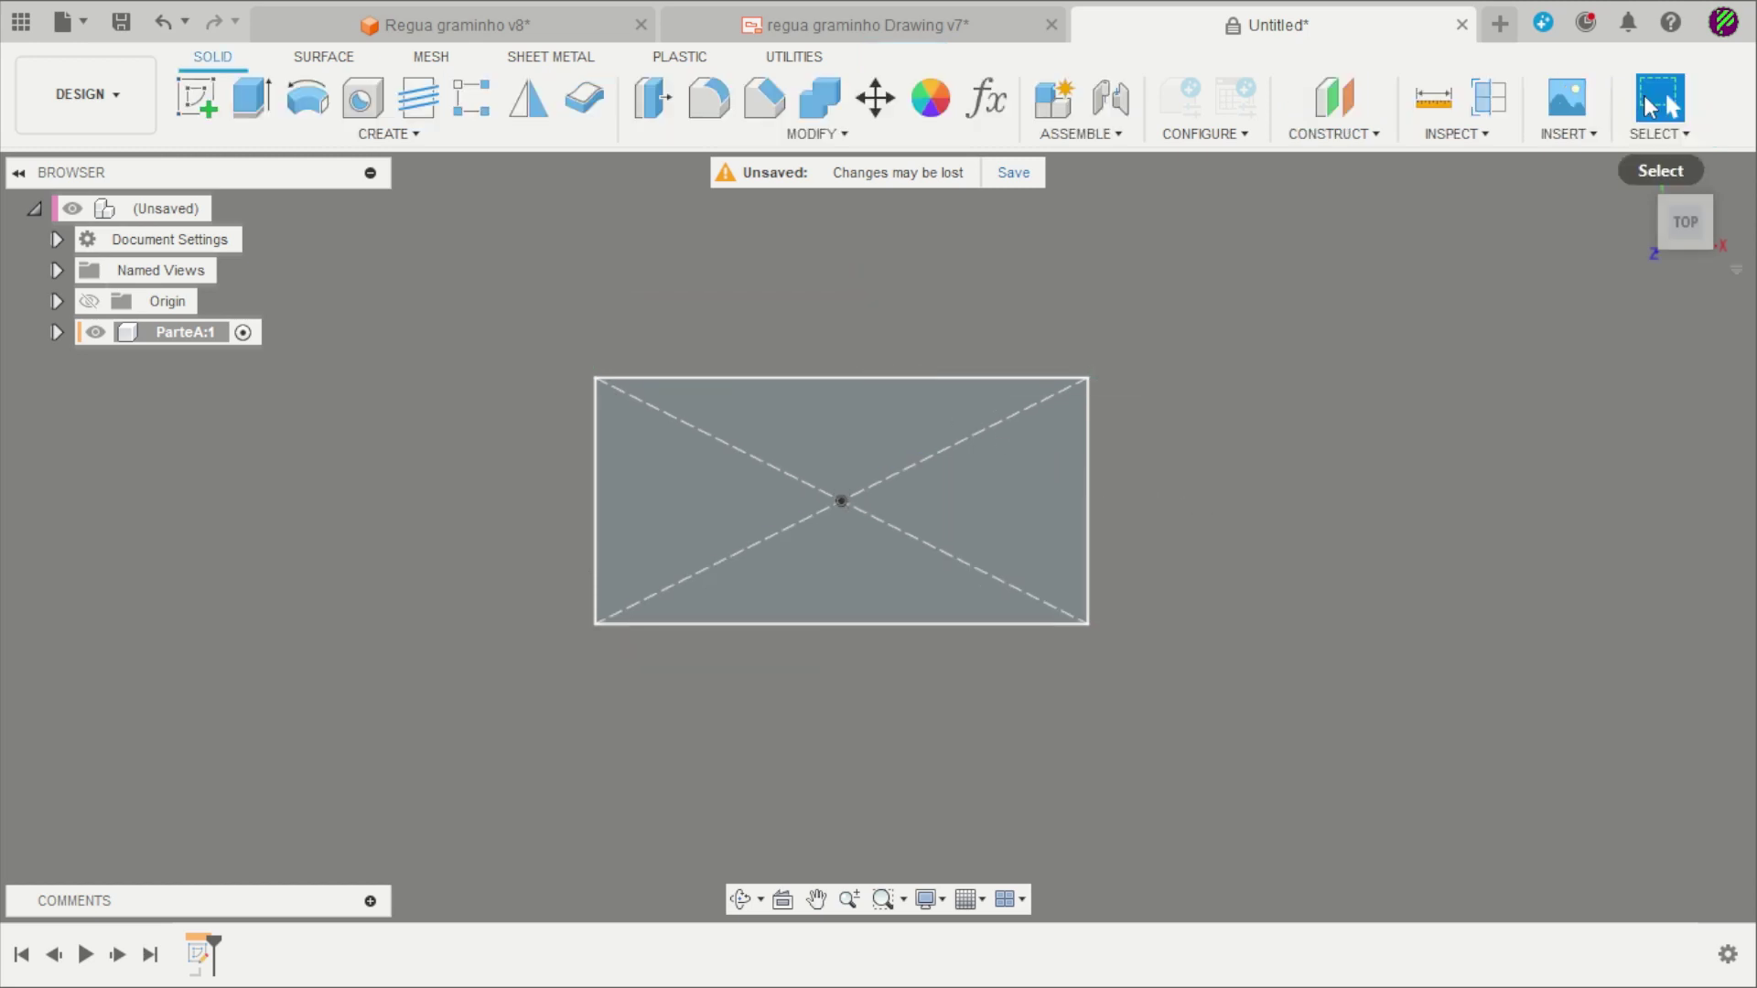
middle_click_drag(1168, 329, 994, 303, "shift")
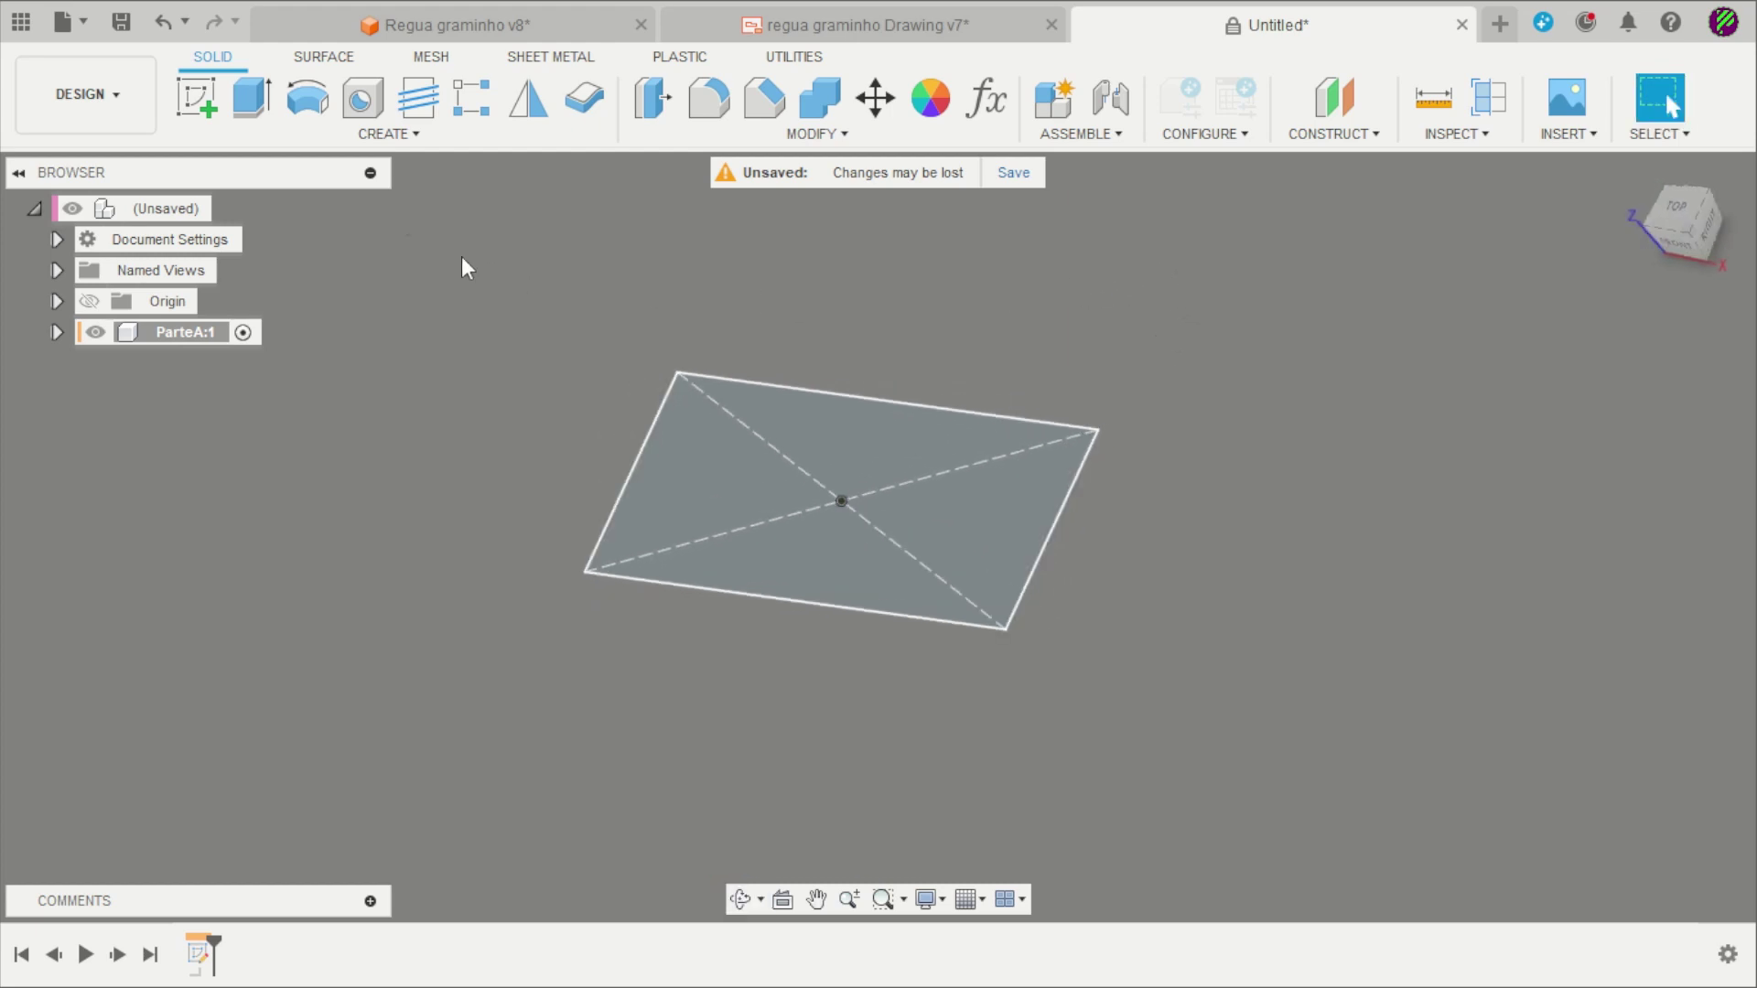
left_click(251, 97)
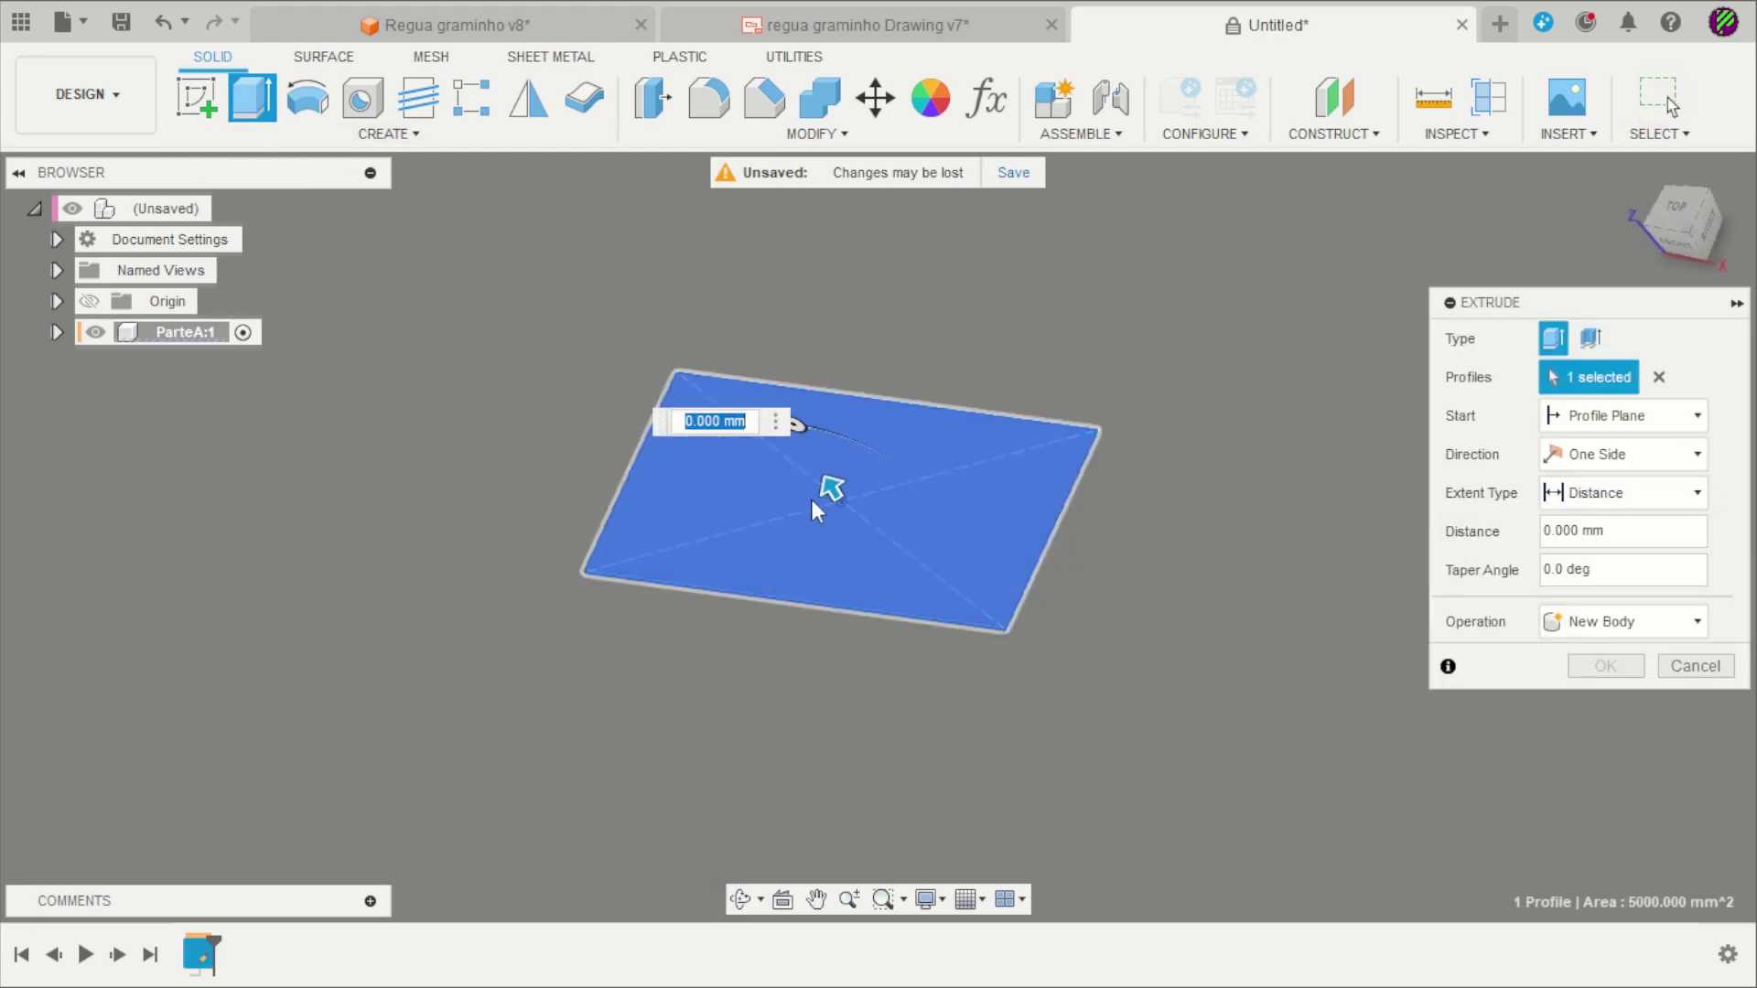
left_click_drag(830, 490, 820, 425)
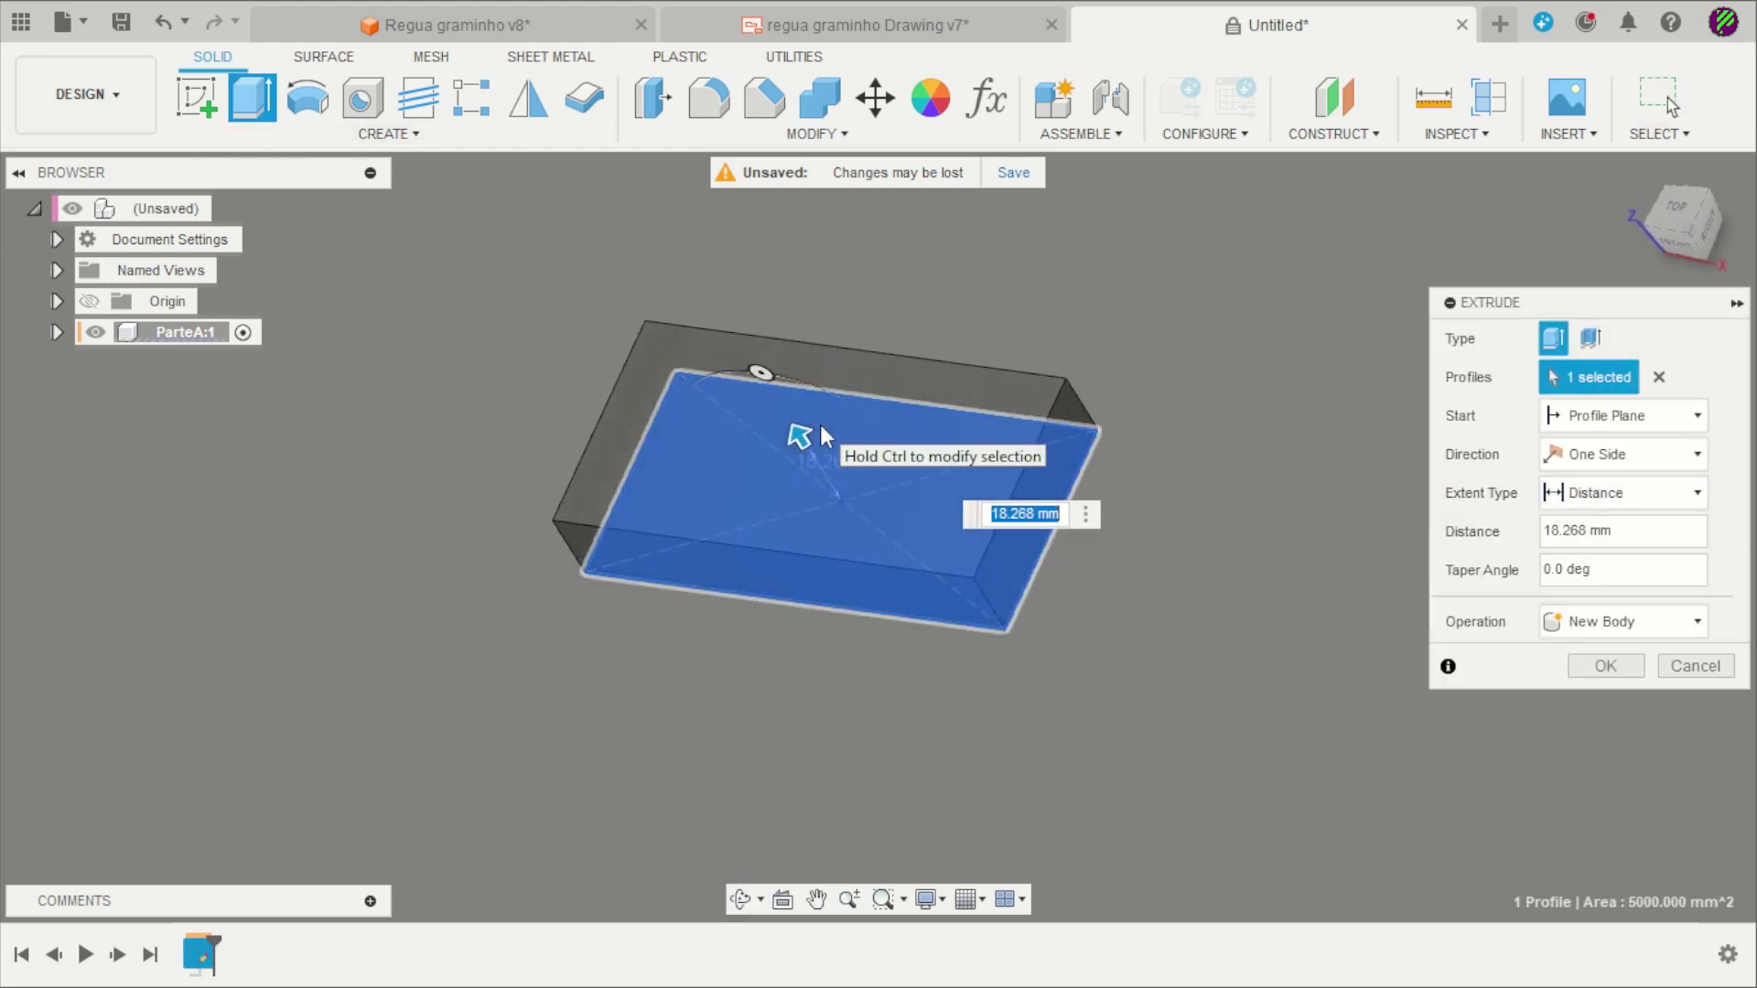
type("10")
key("Return")
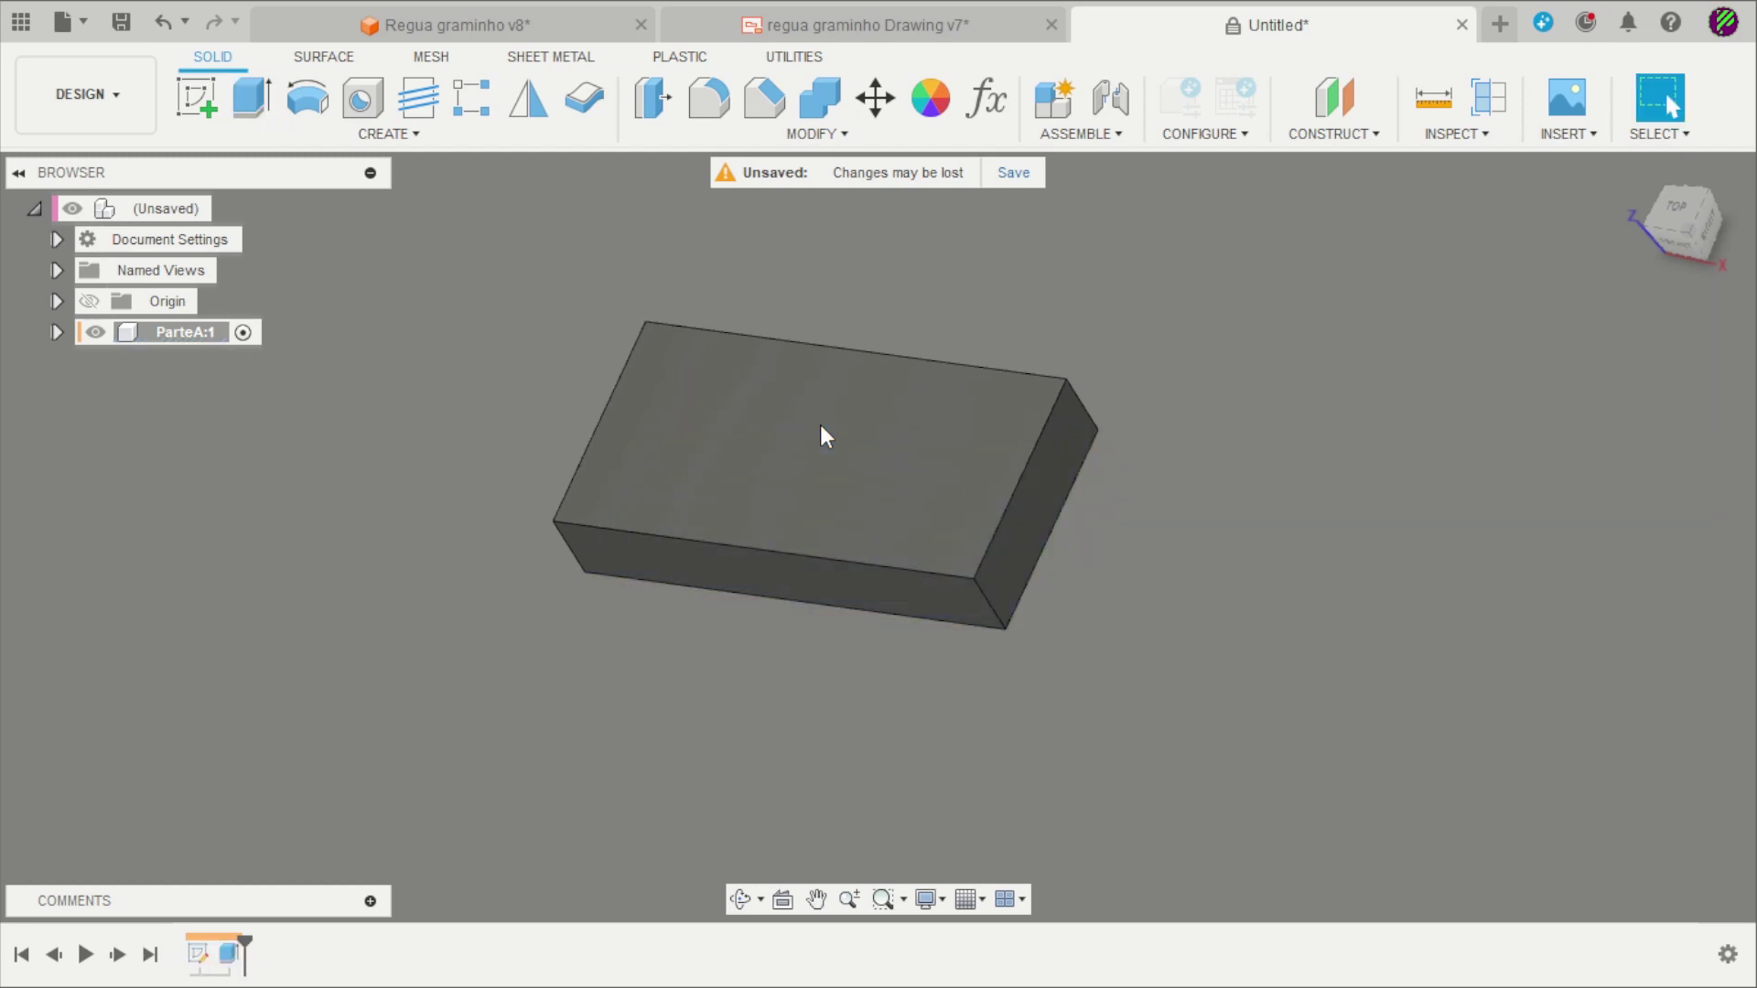
Sketch a centre point on the block's top face and finish the sketch.
mouse_move(1084, 714)
middle_mouse_down("shift")
mouse_move(1272, 518)
mouse_move(1204, 623)
middle_mouse_up("shift")
left_click(210, 112)
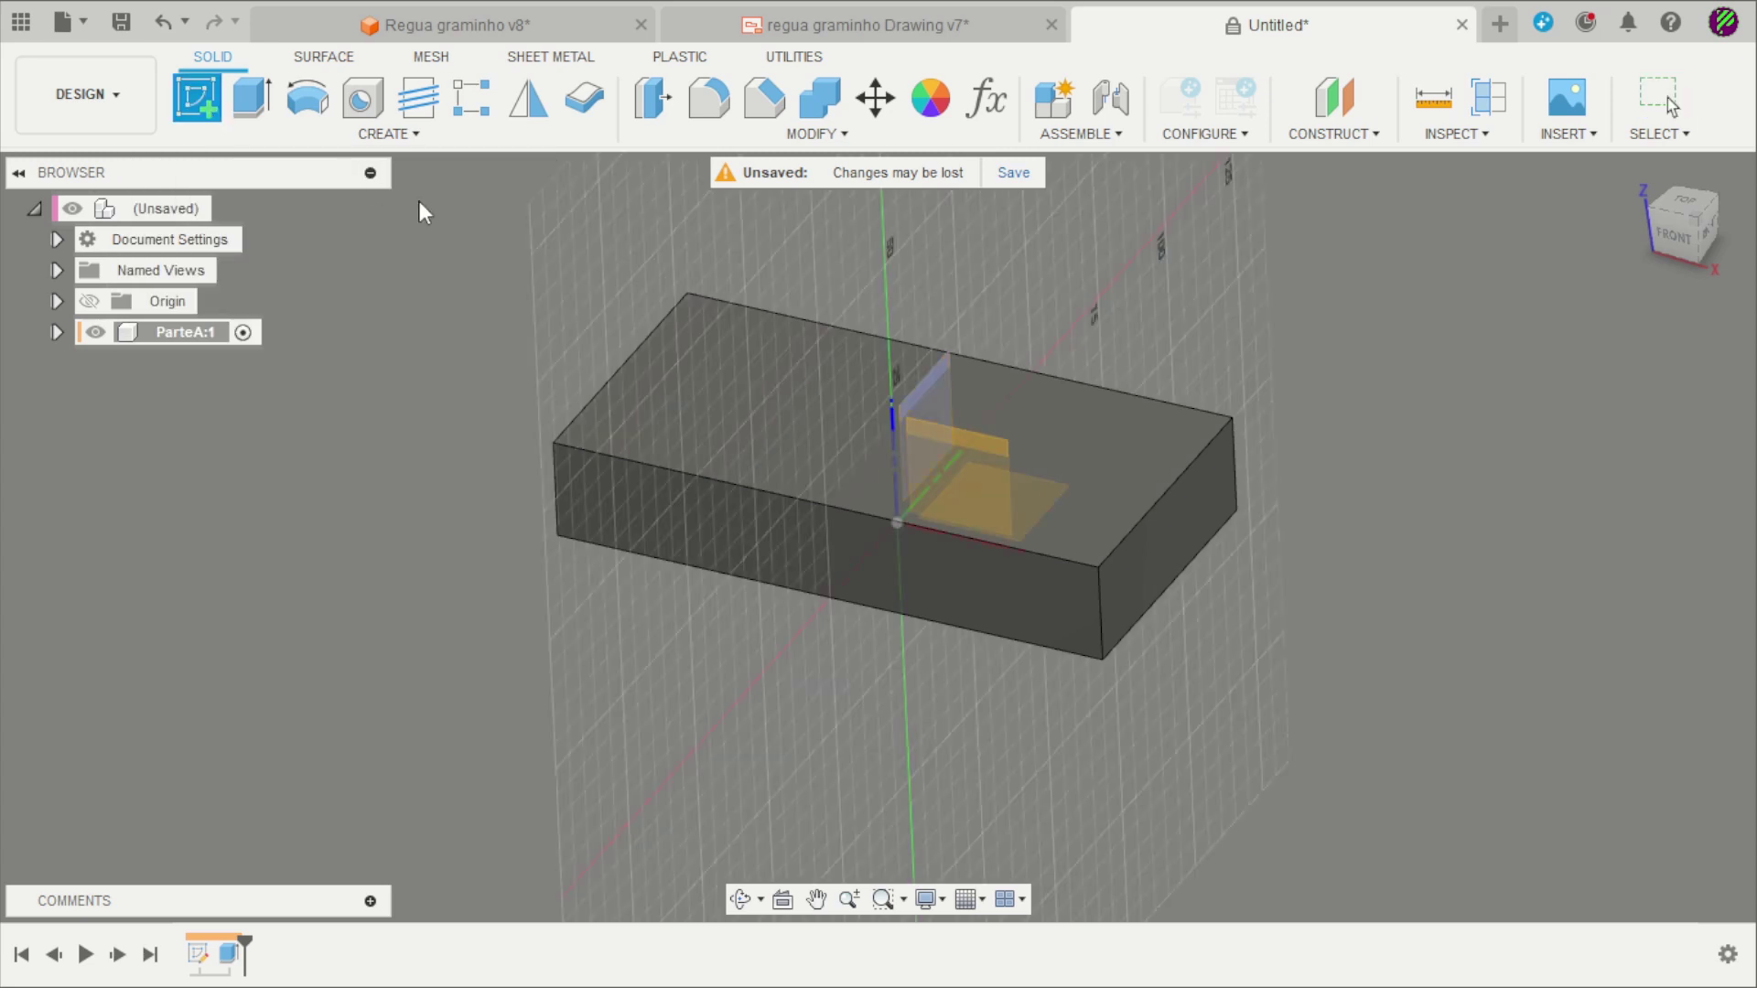
left_click(701, 368)
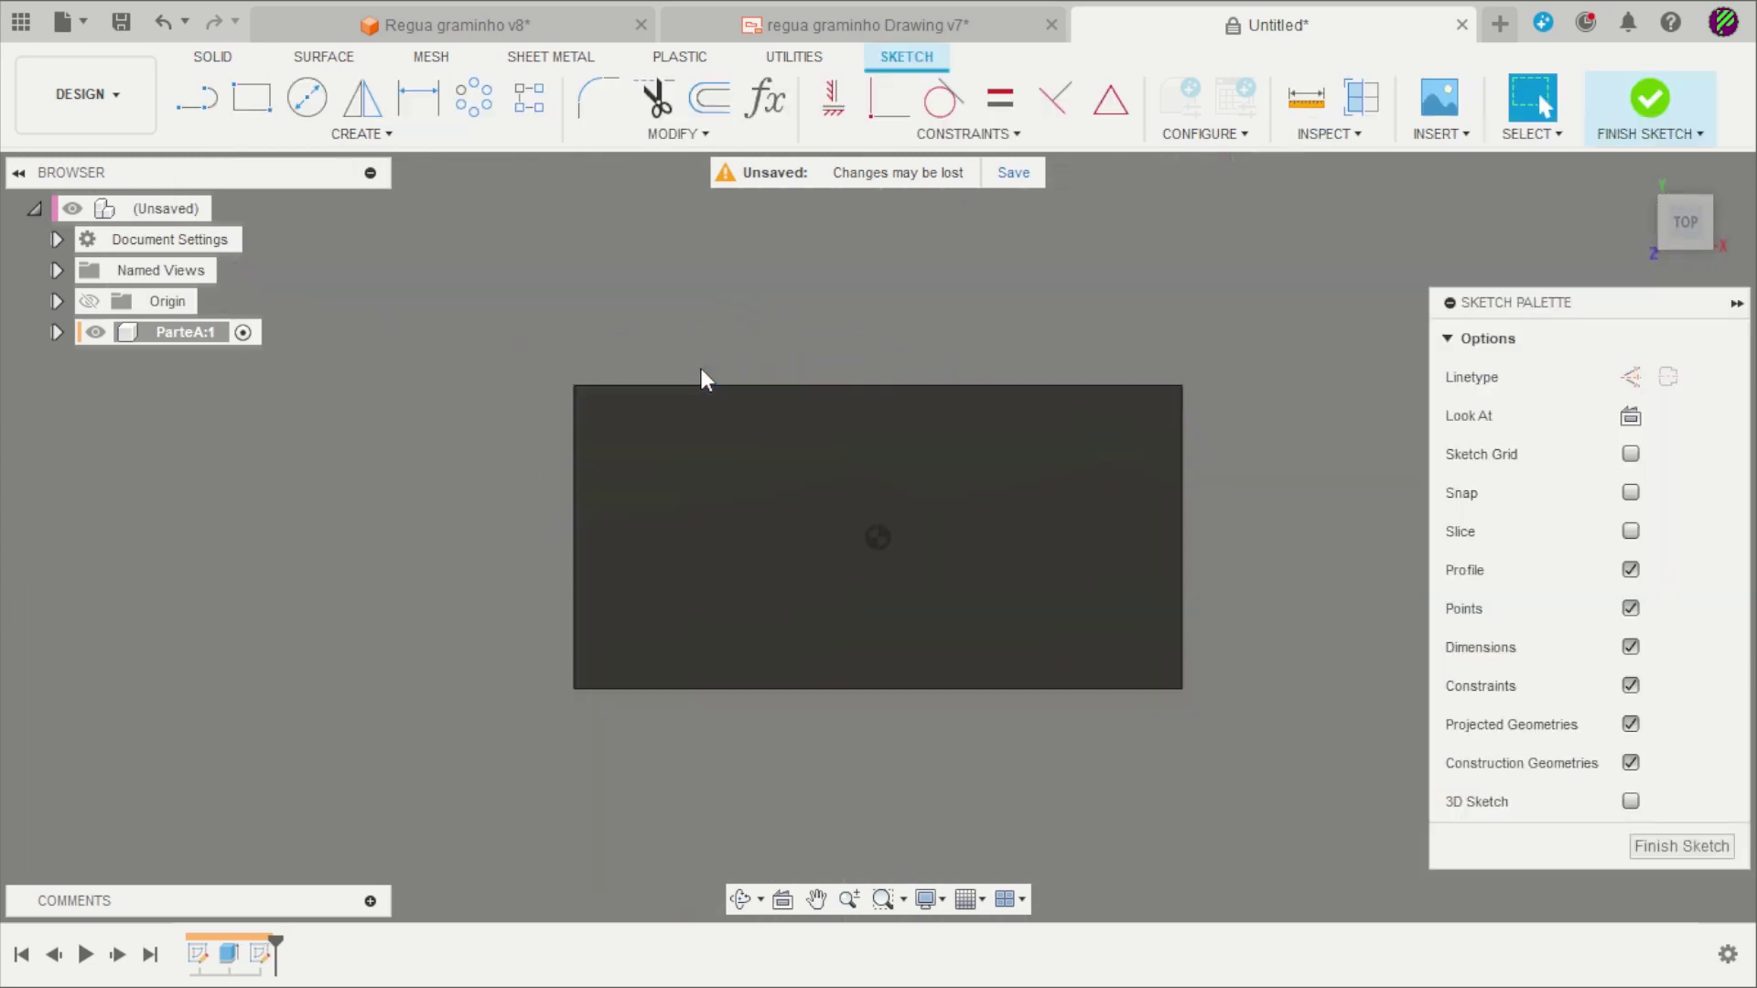
left_click(360, 133)
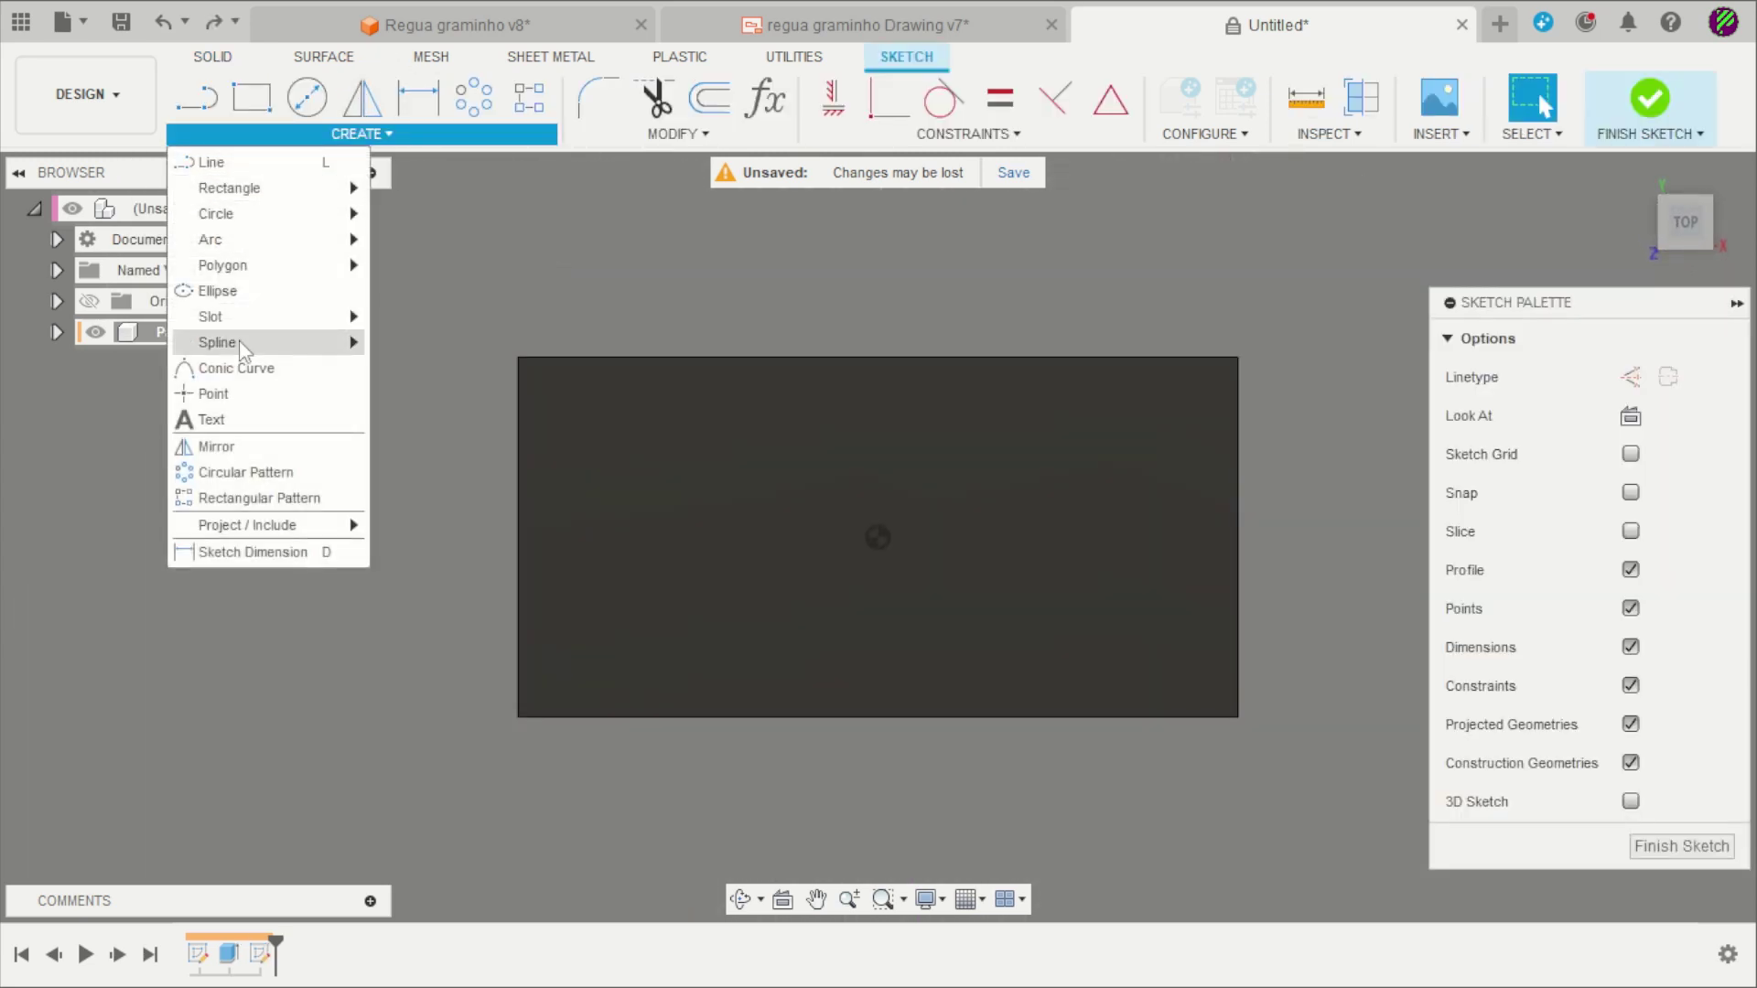
left_click(236, 368)
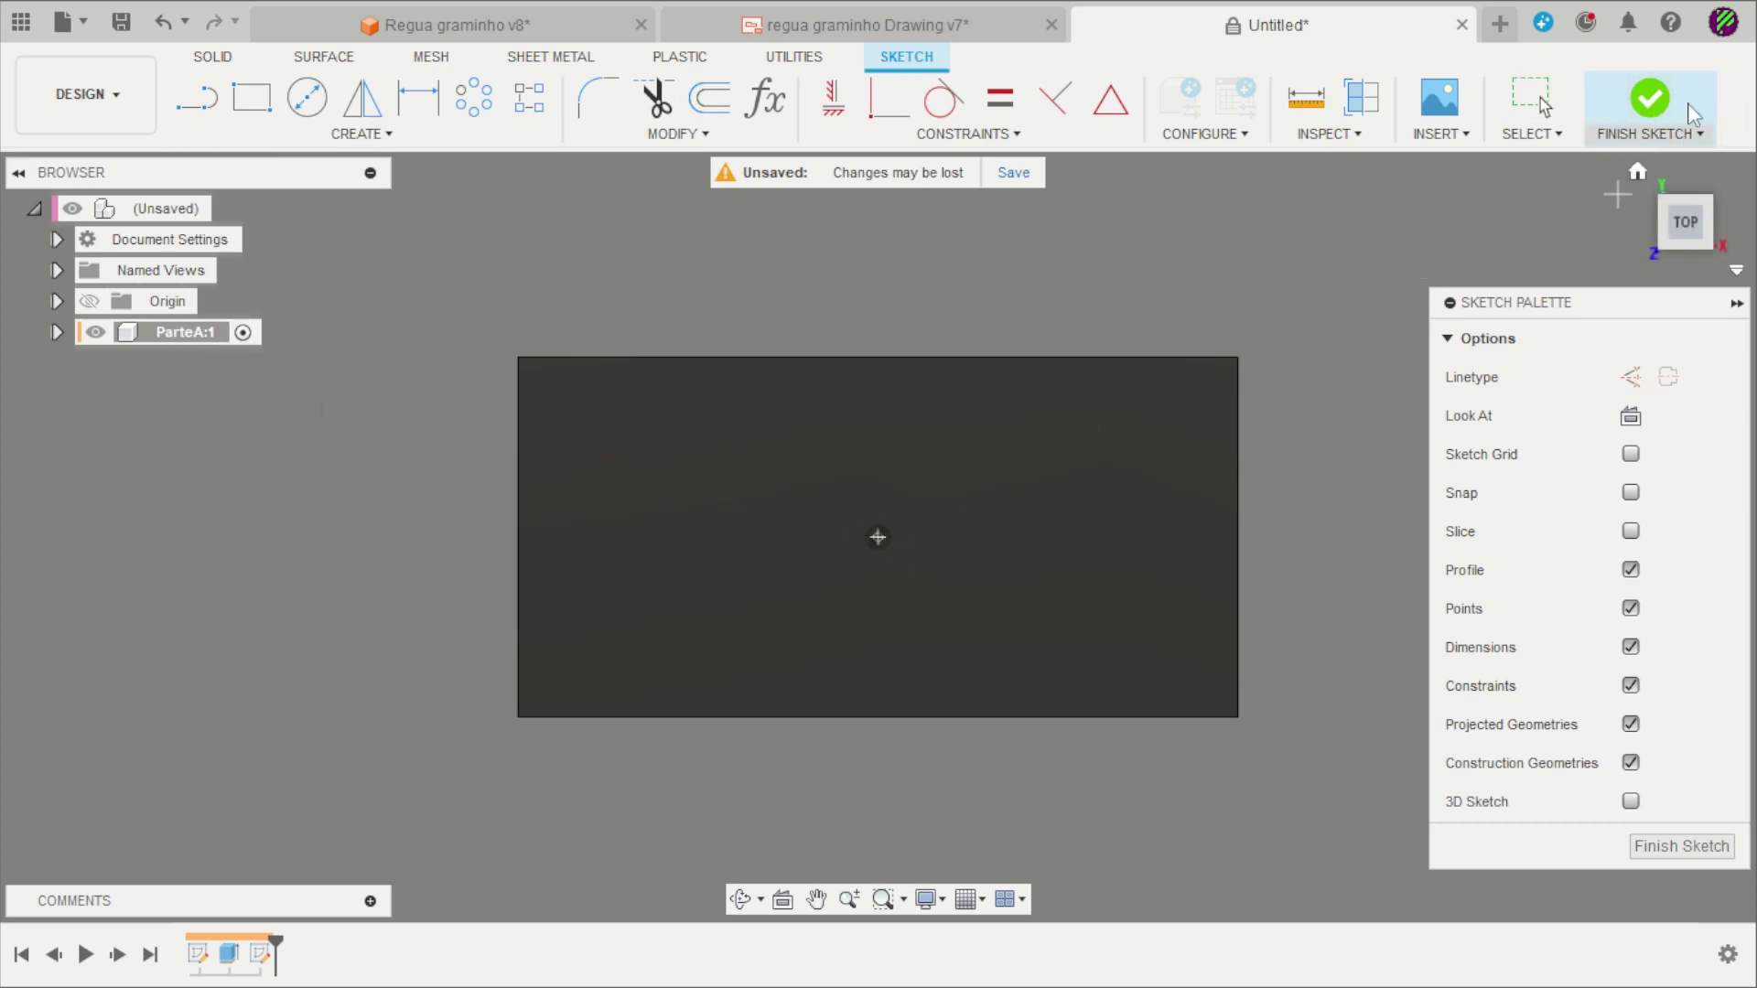
left_click(1653, 106)
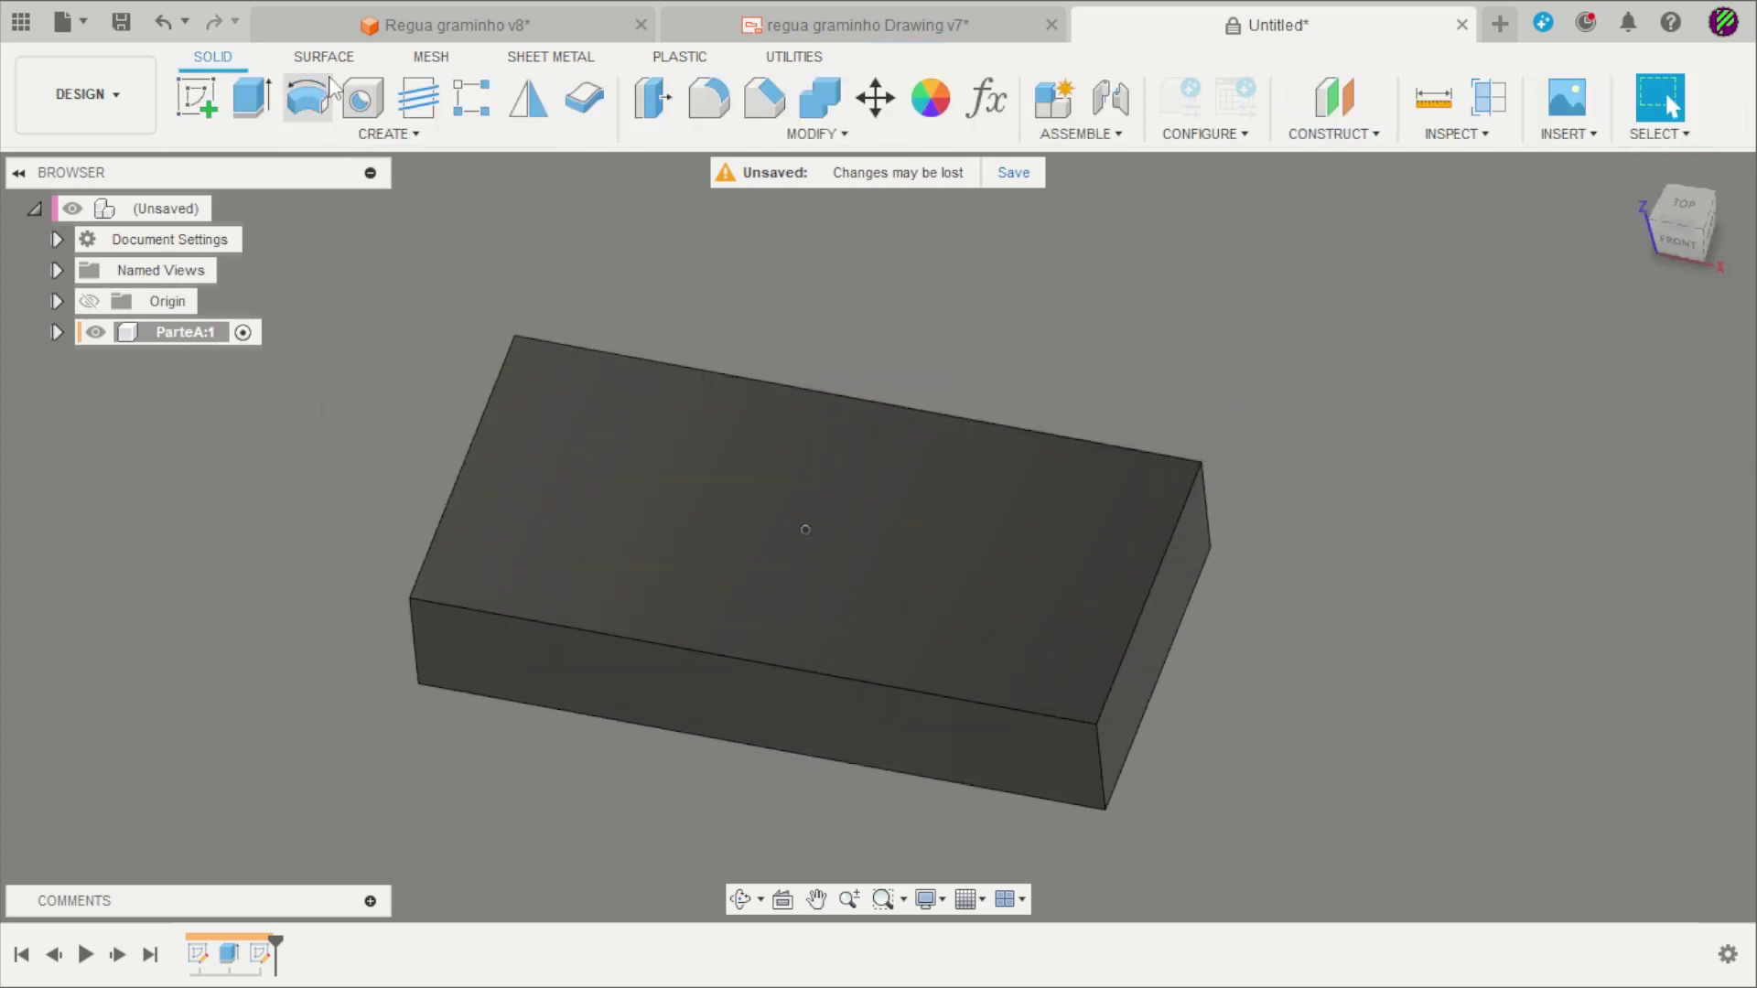
left_click(363, 97)
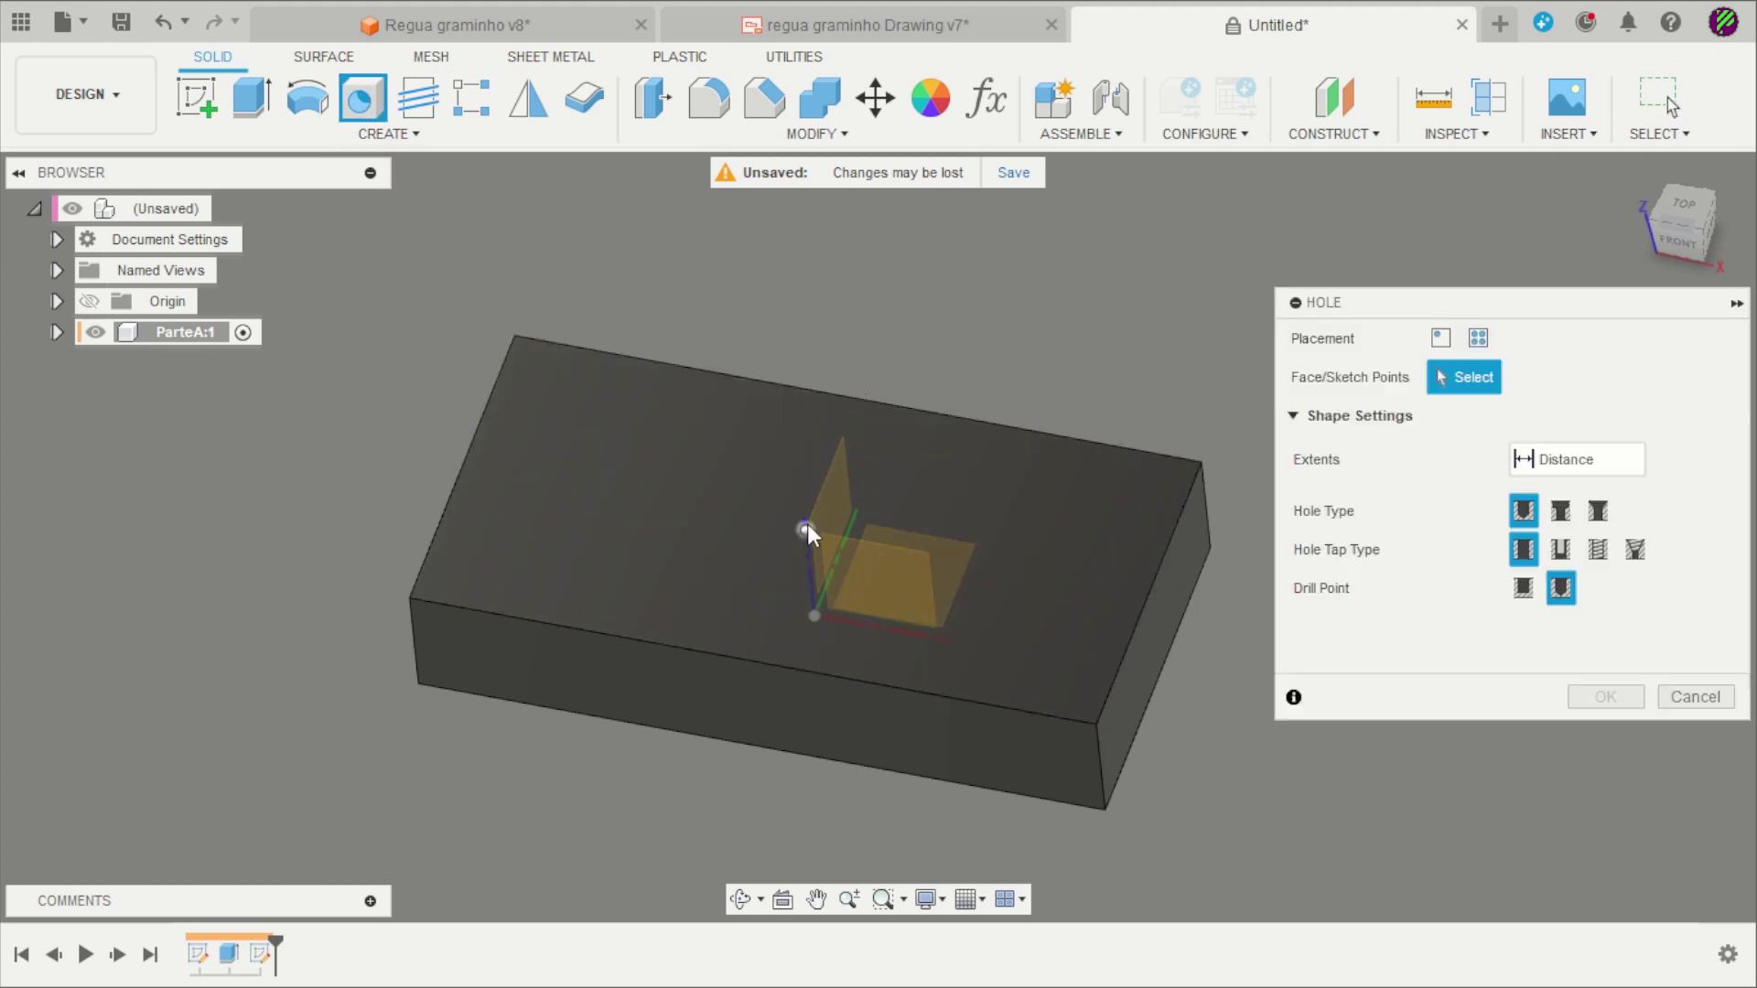
Place an 8 mm through-all hole at the top-face centre point and orbit to inspect it.
left_click(805, 531)
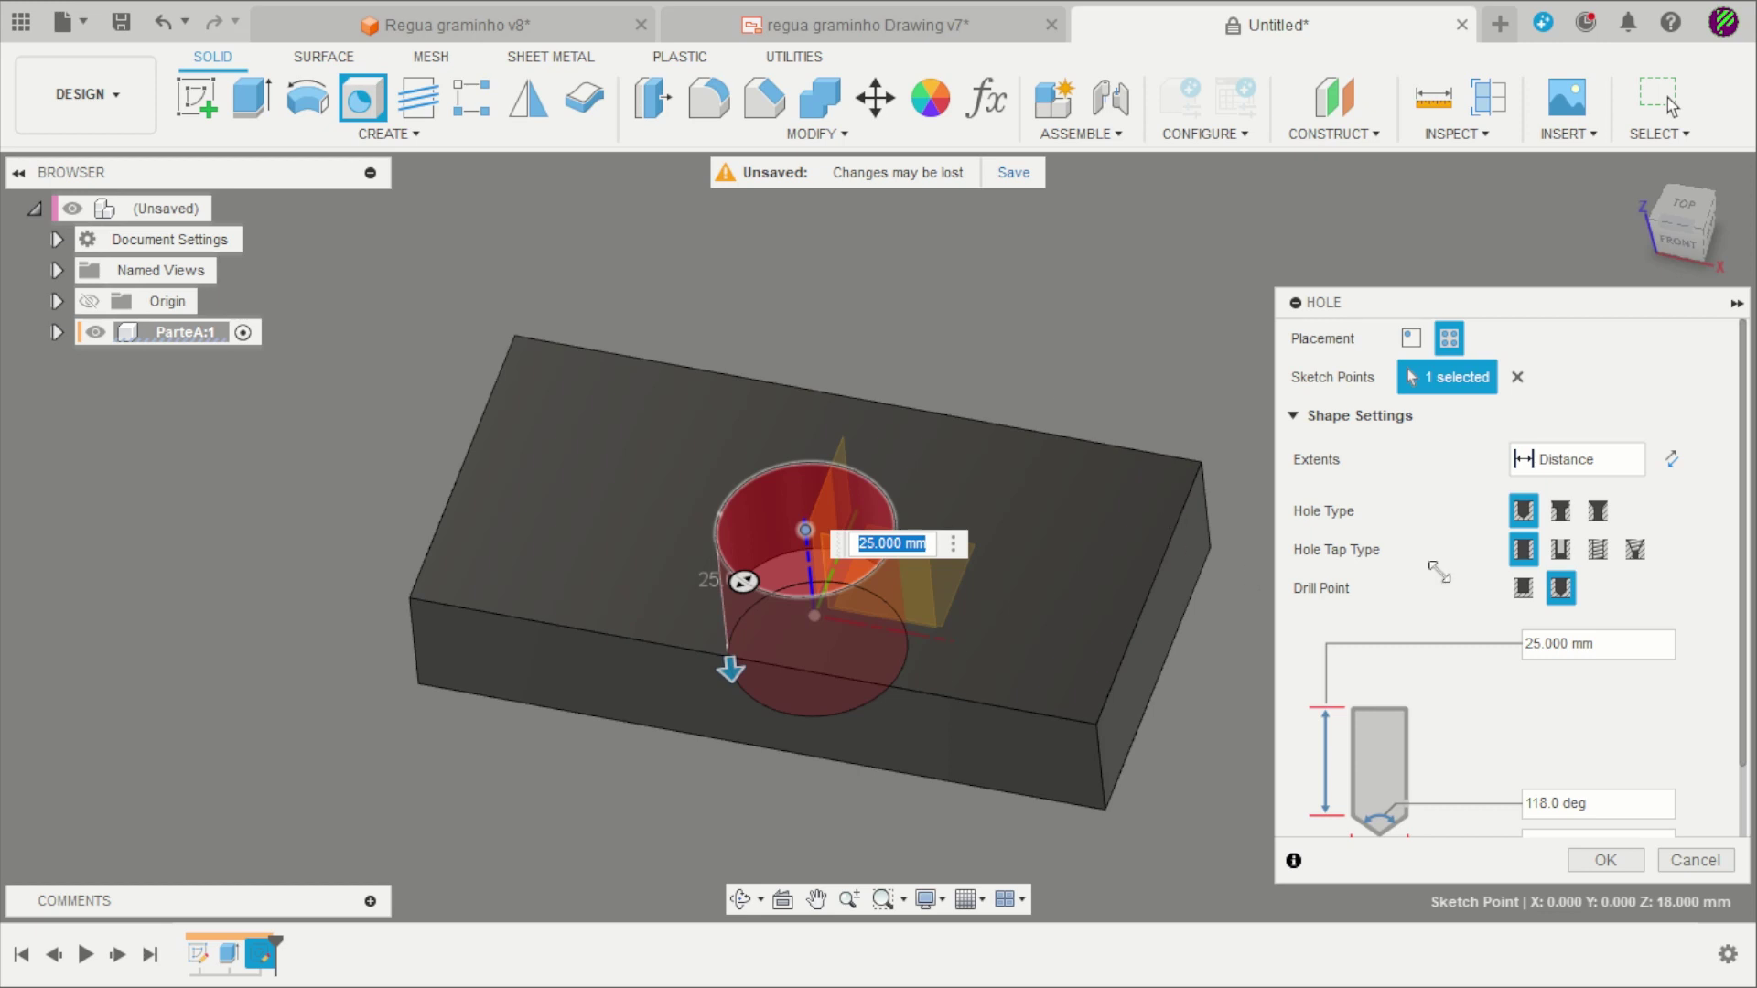
left_click(1572, 460)
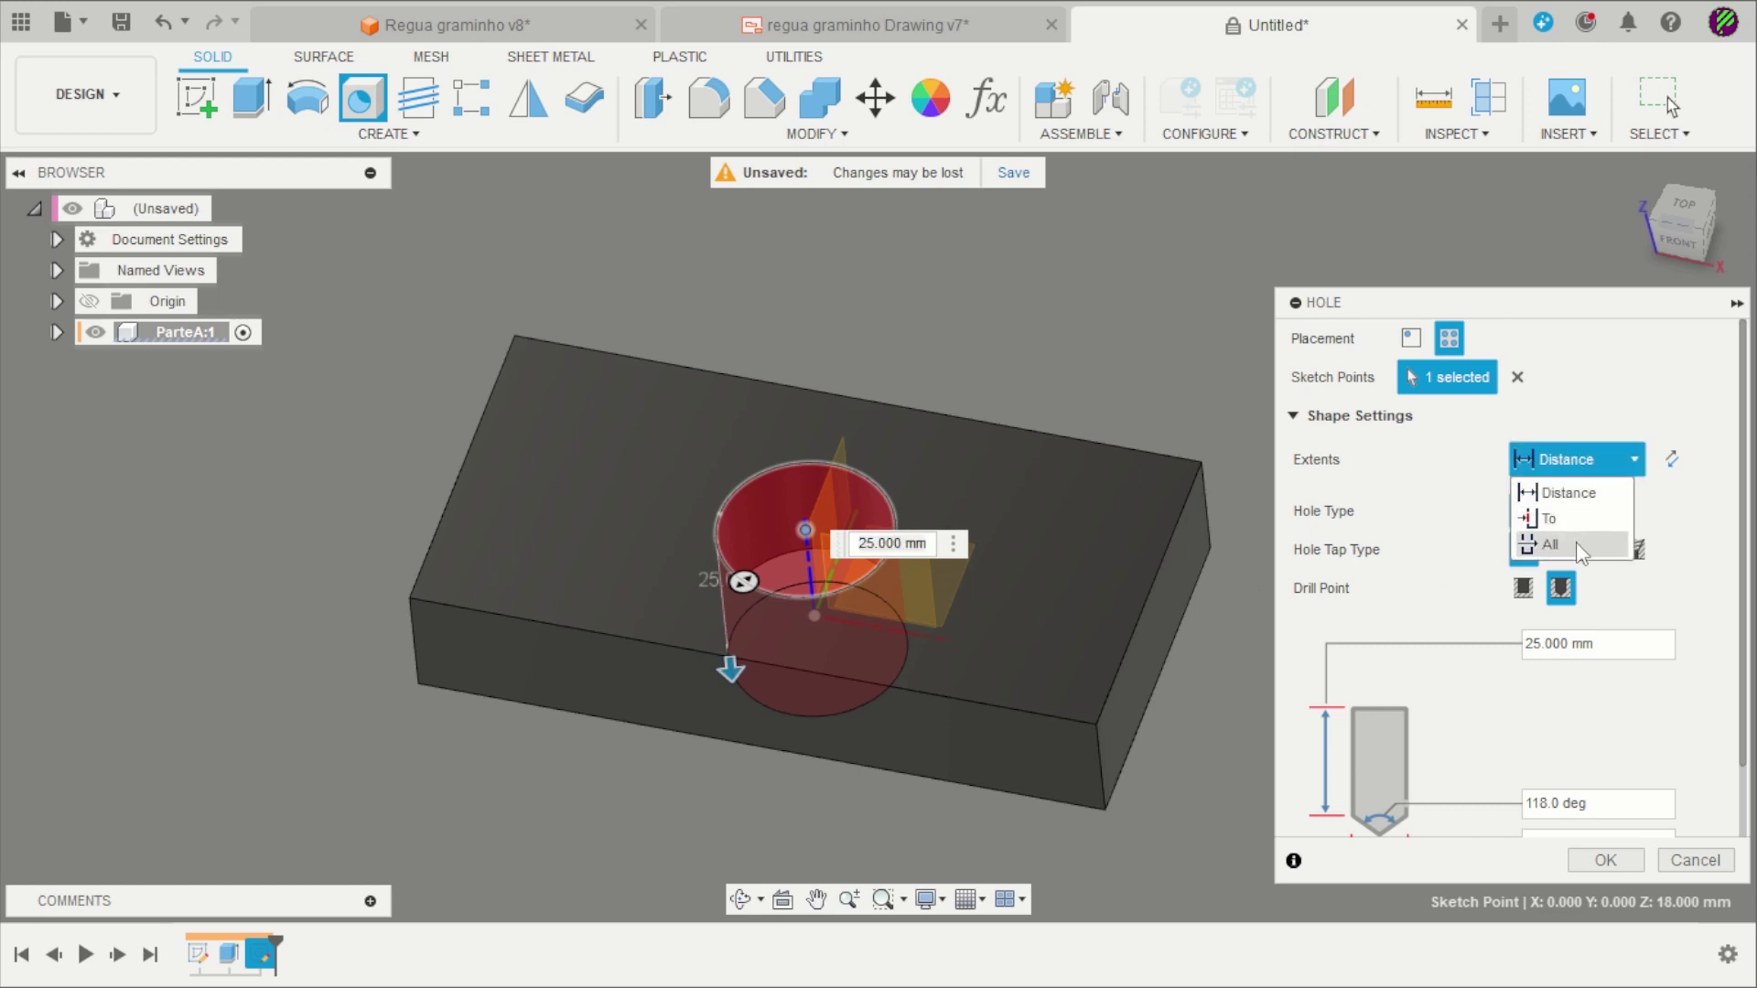
left_click(1550, 545)
scroll(1556, 549, "down", 1)
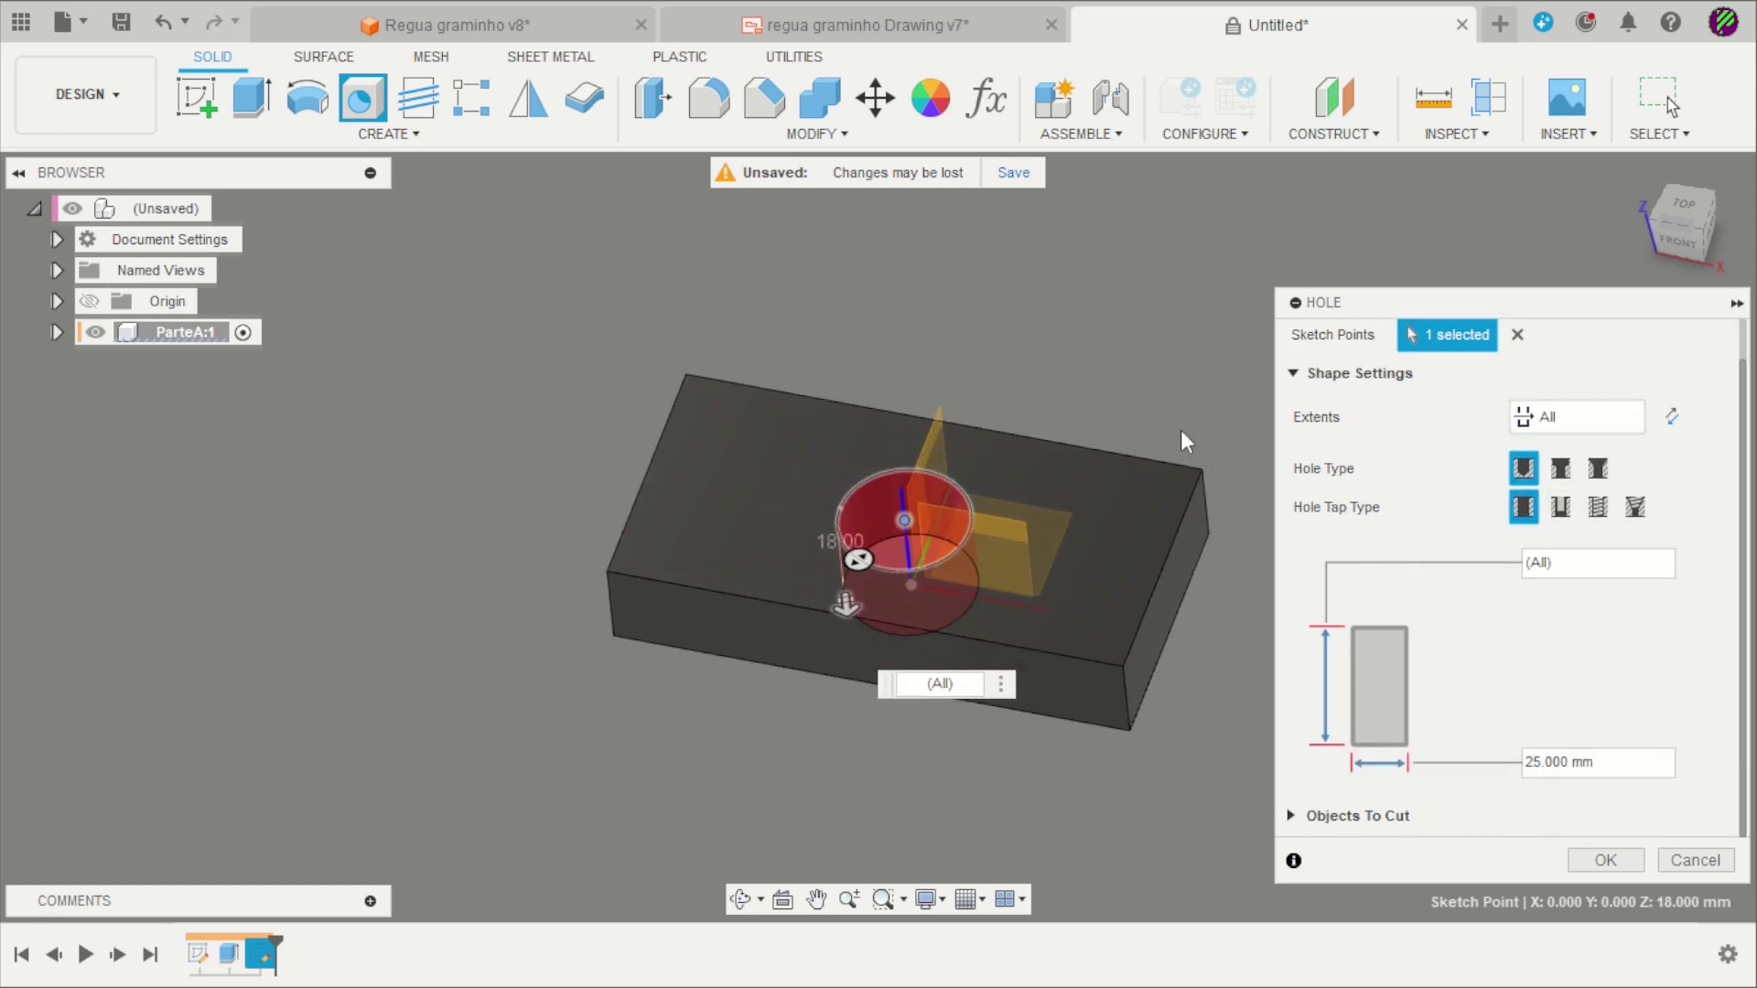
mouse_move(1181, 430)
middle_mouse_down("shift")
mouse_move(1151, 240)
mouse_move(1125, 325)
middle_mouse_up("shift")
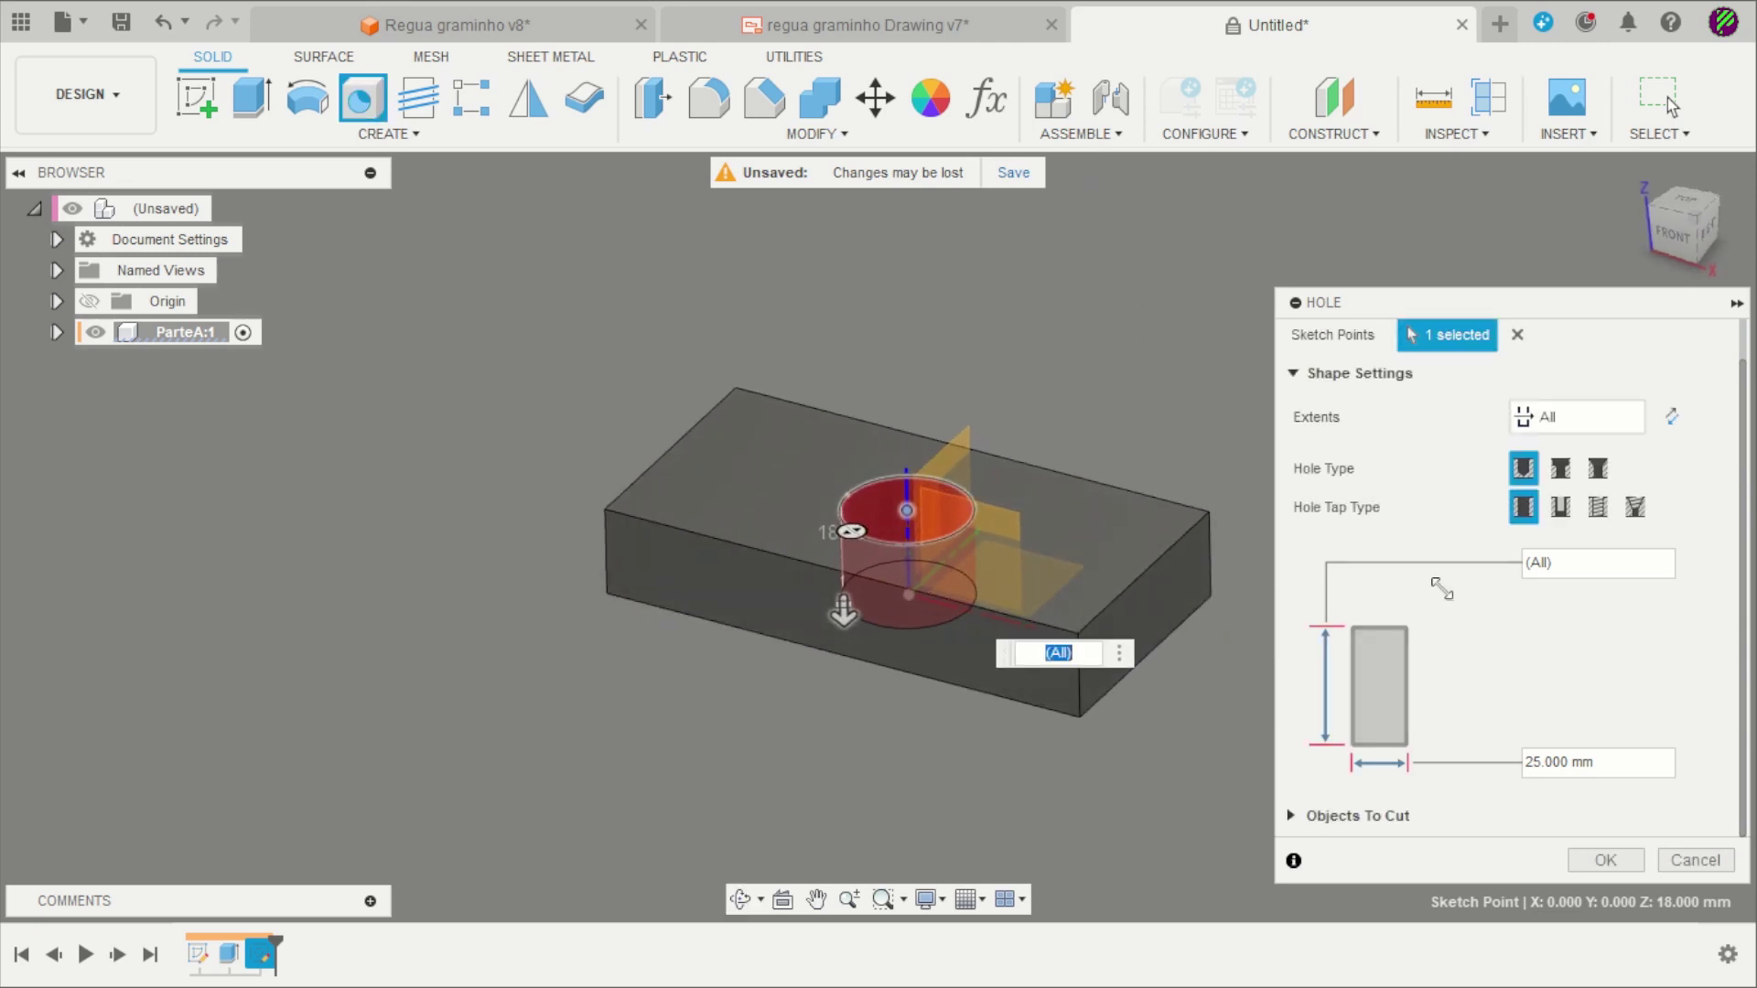
left_click(1563, 765)
type("8")
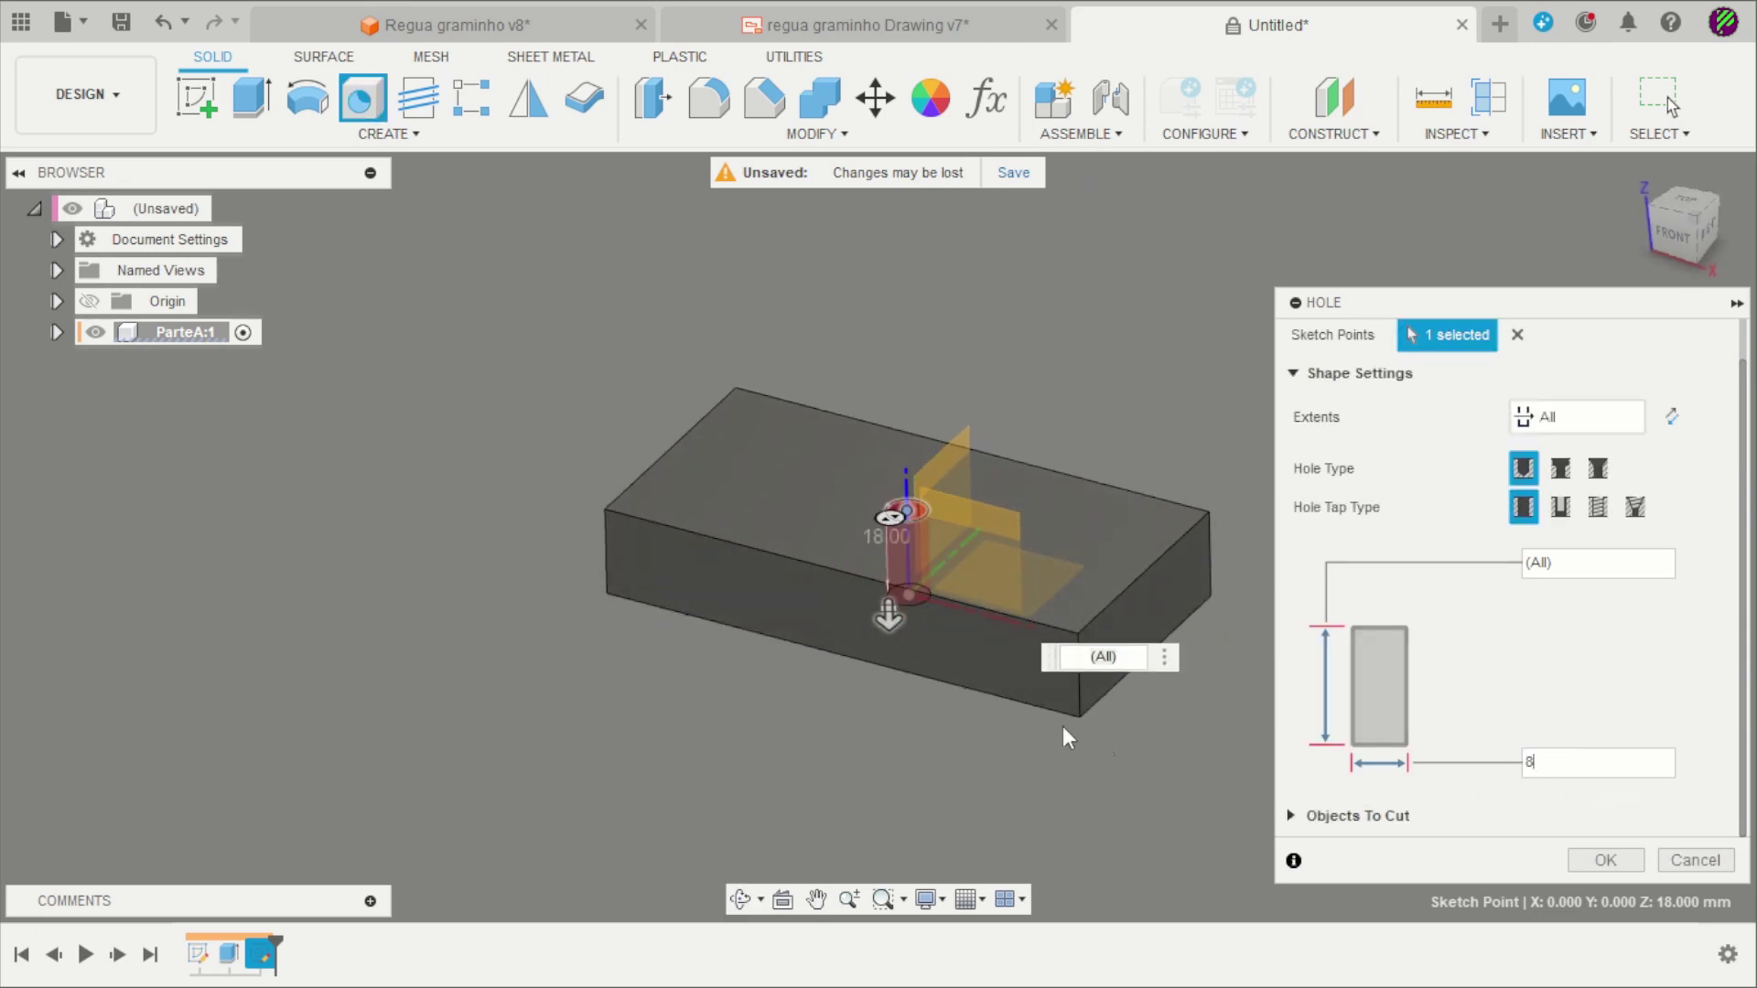
scroll(1156, 743, "up", 2)
scroll(1156, 743, "up", 2)
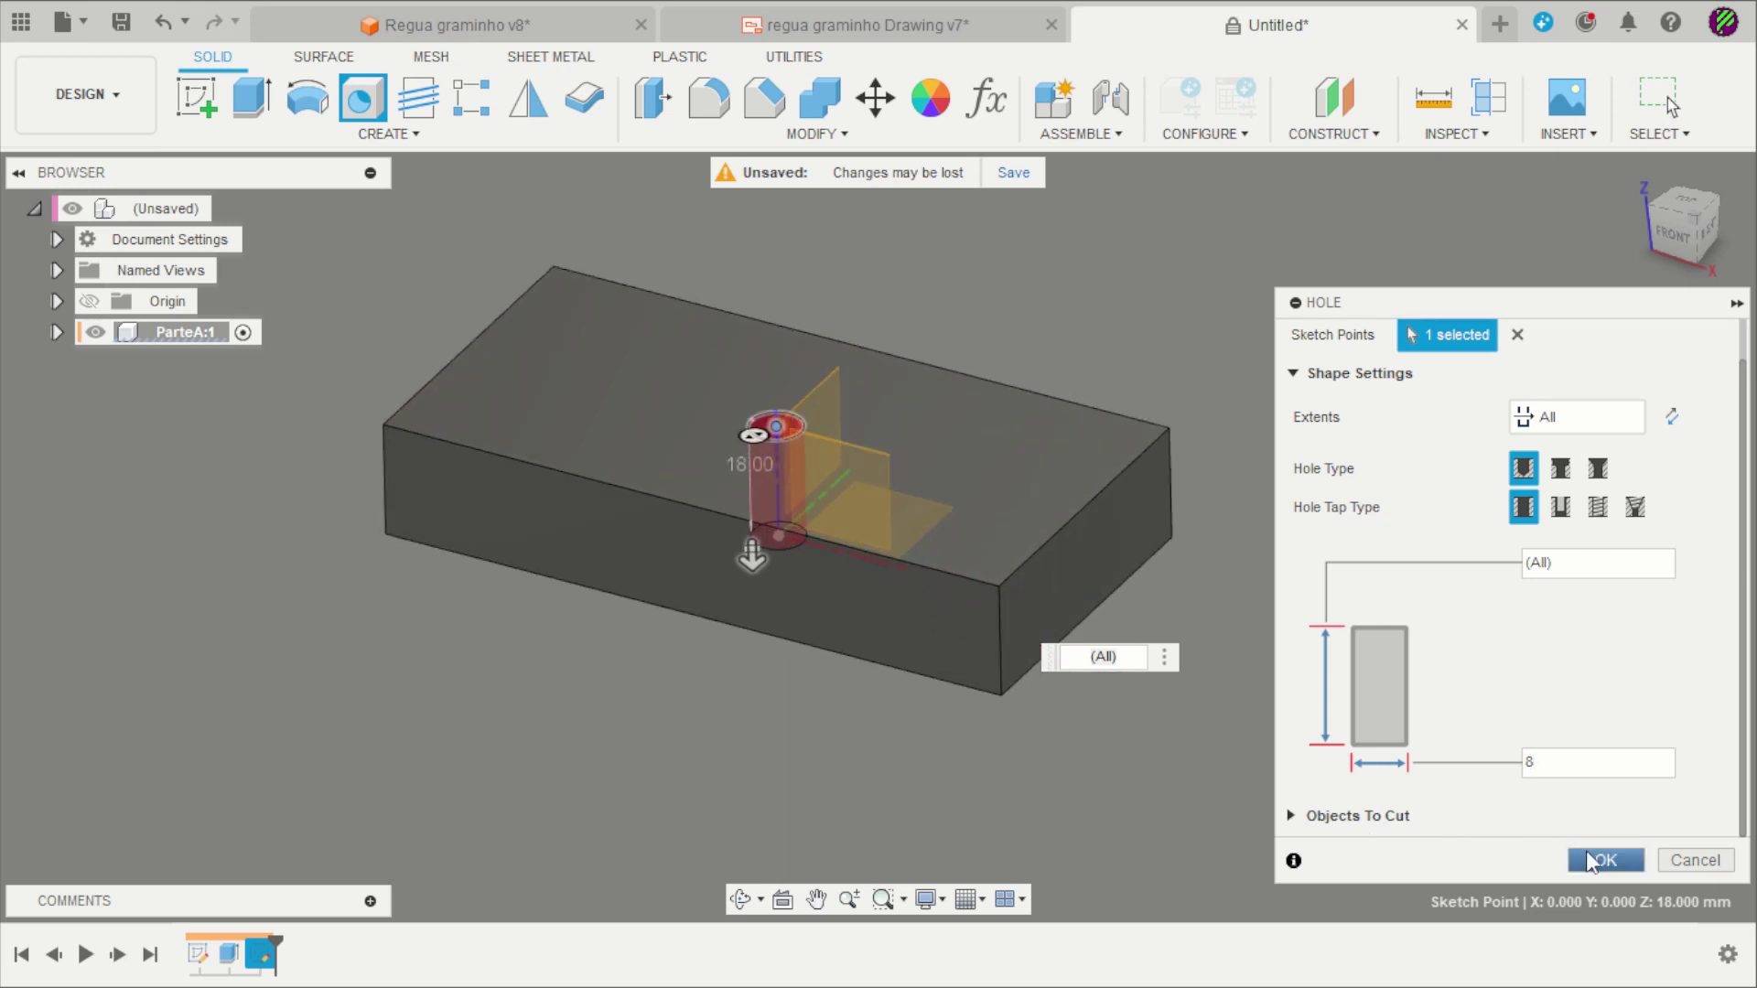
left_click(1588, 860)
mouse_move(814, 381)
middle_mouse_down("shift")
mouse_move(1142, 557)
mouse_move(991, 455)
mouse_move(1129, 357)
mouse_move(878, 302)
mouse_move(1106, 341)
mouse_move(1113, 243)
mouse_move(1089, 393)
mouse_move(1061, 355)
mouse_move(1022, 352)
middle_mouse_up("shift")
key("Escape")
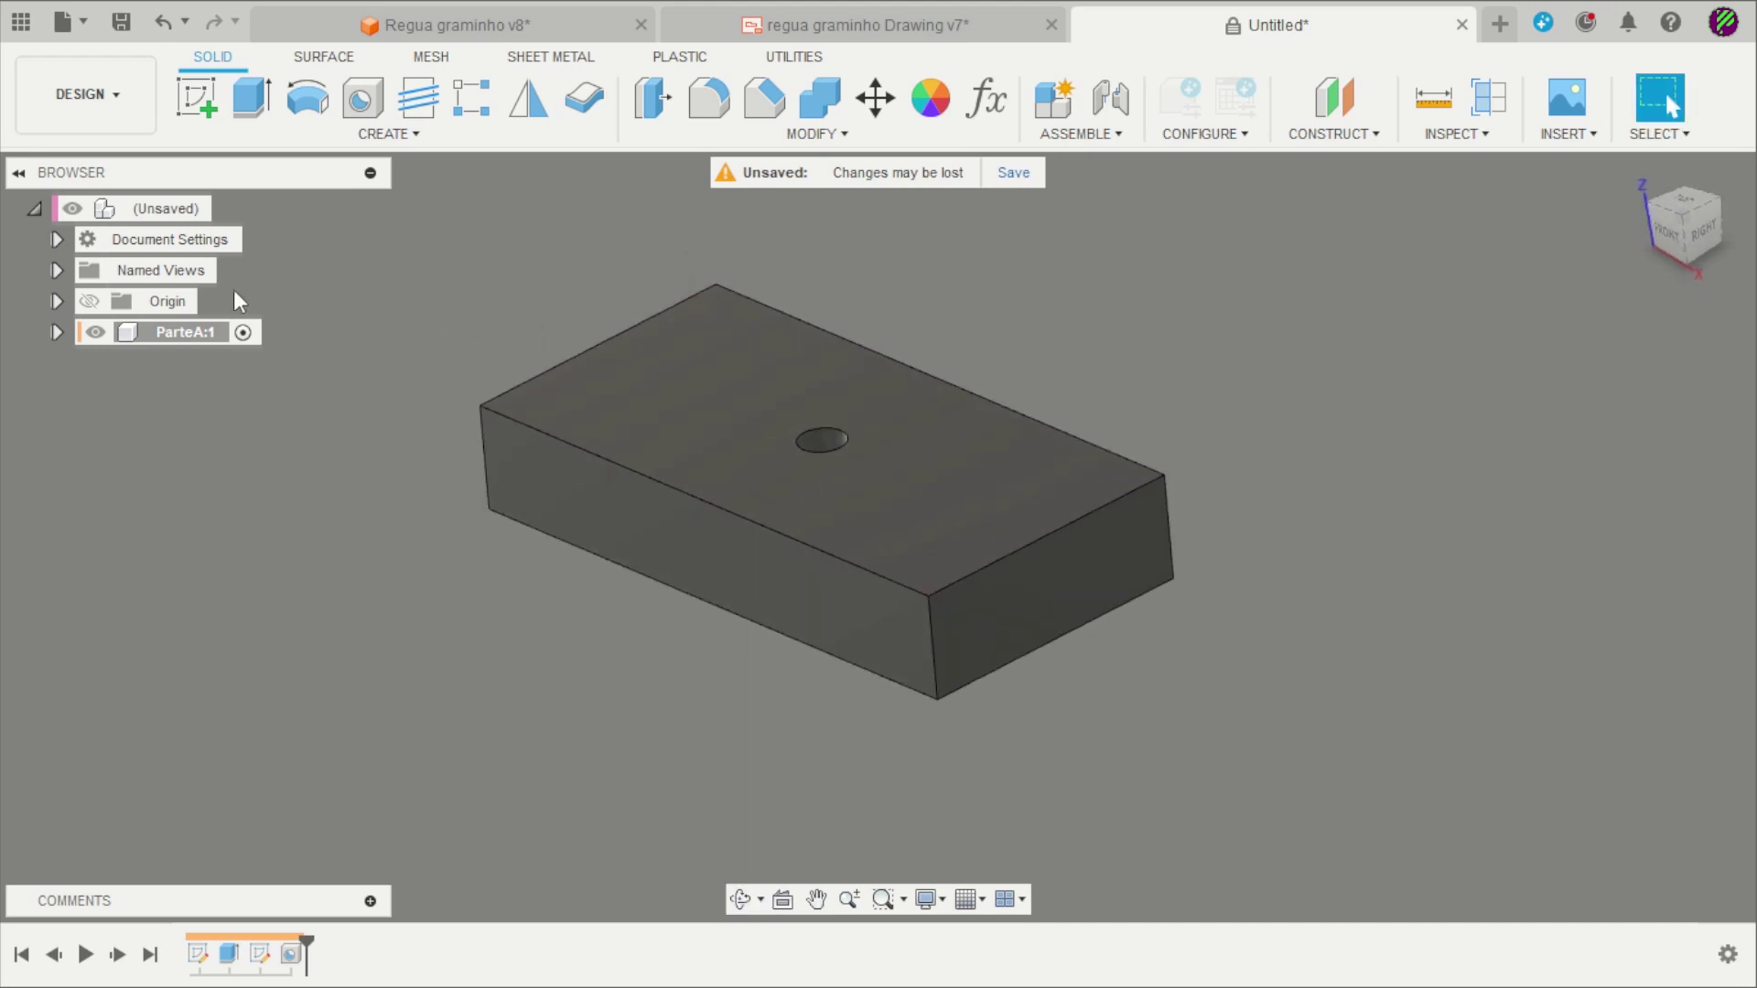
Activate the root assembly, then select and deselect ParteA:1 in the browser.
left_click(226, 208)
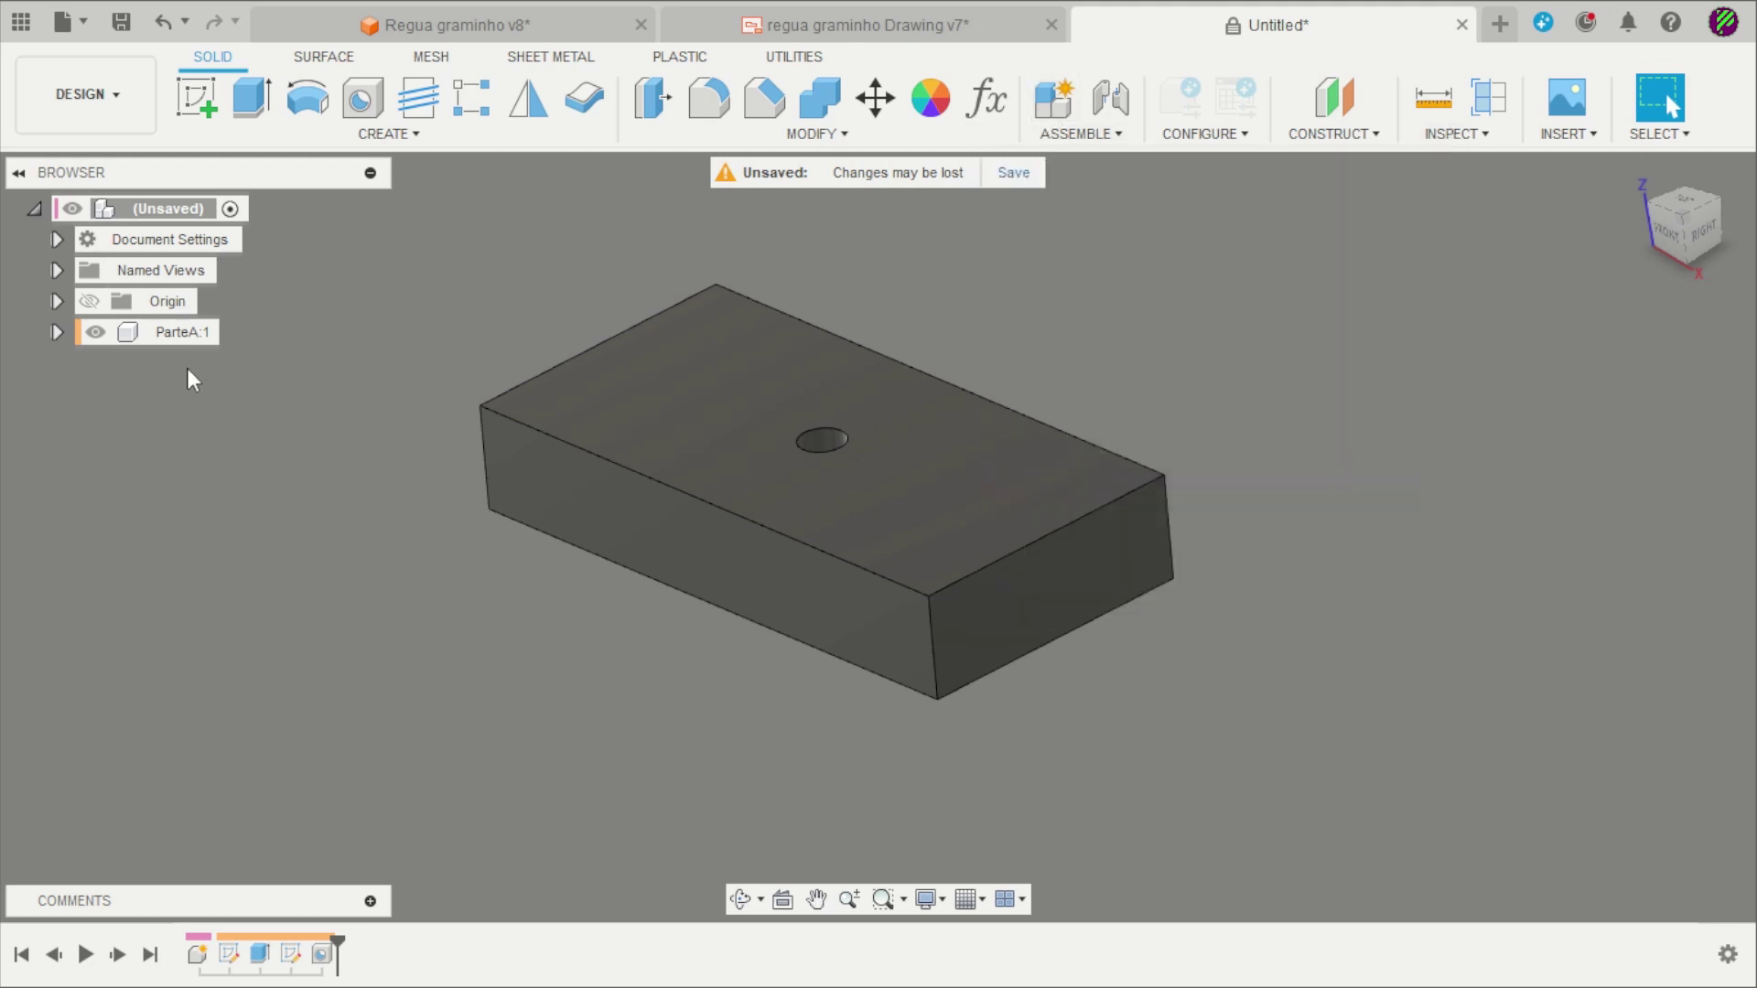
left_click(168, 334)
scroll(827, 485, "down", 3)
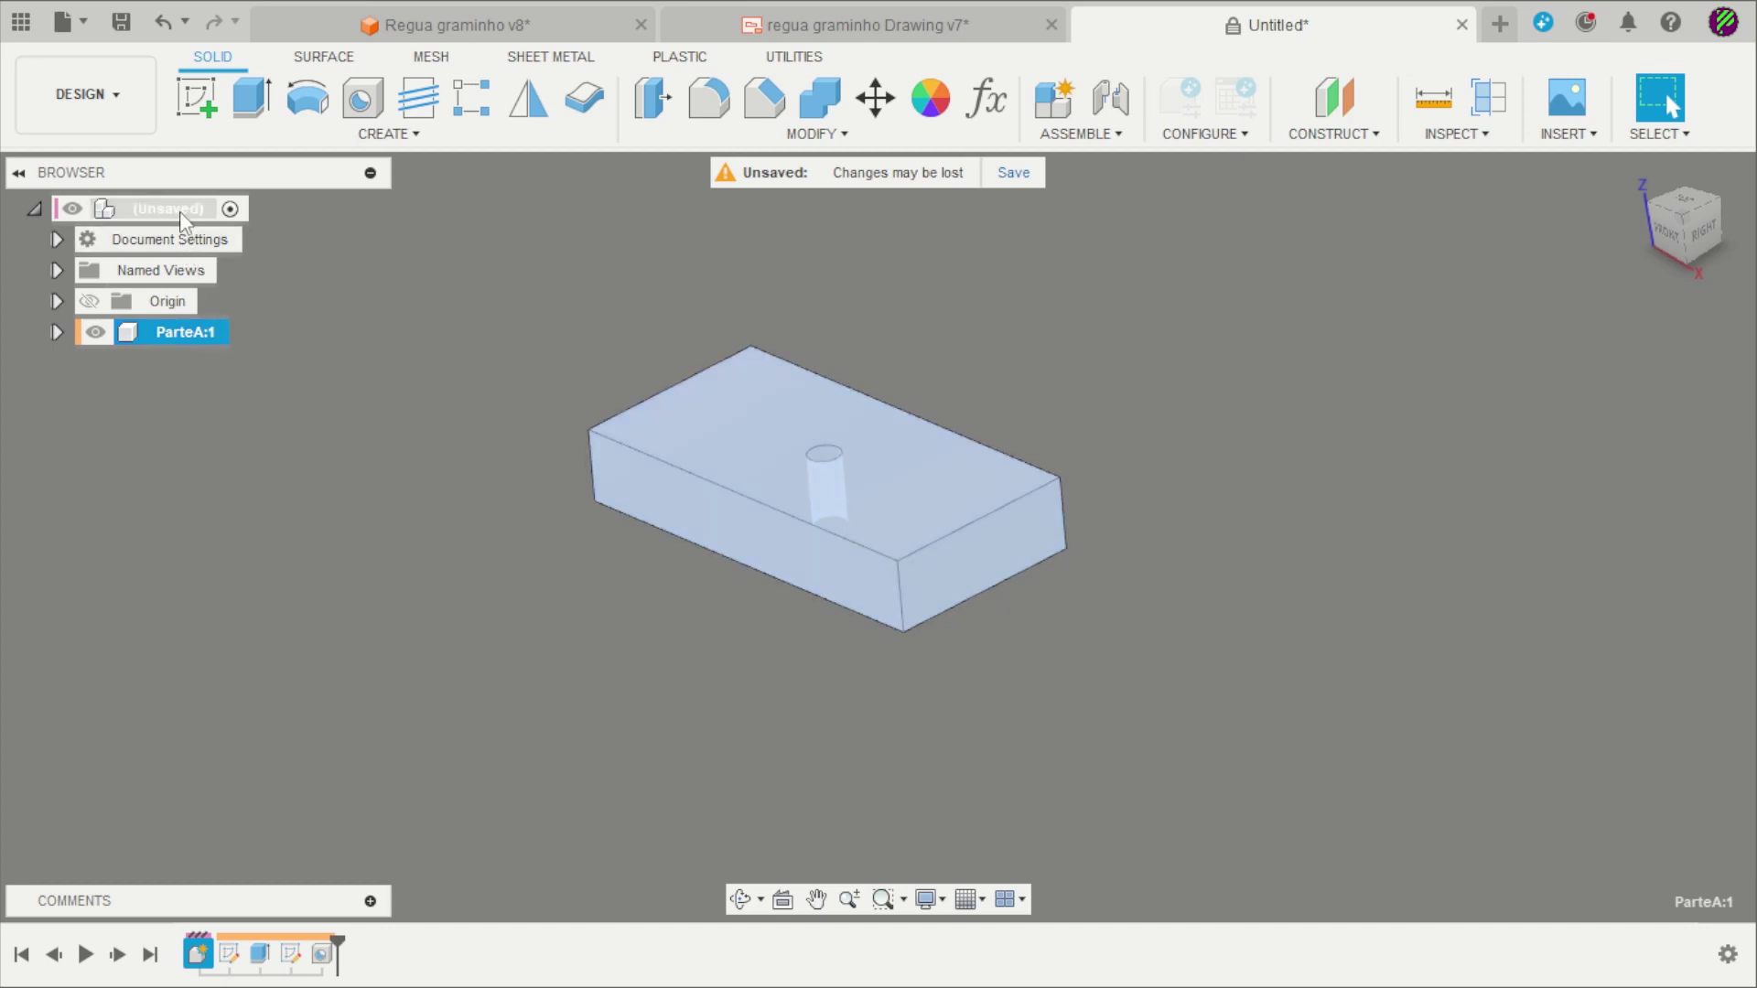
left_click(458, 348)
scroll(975, 602, "up", 2)
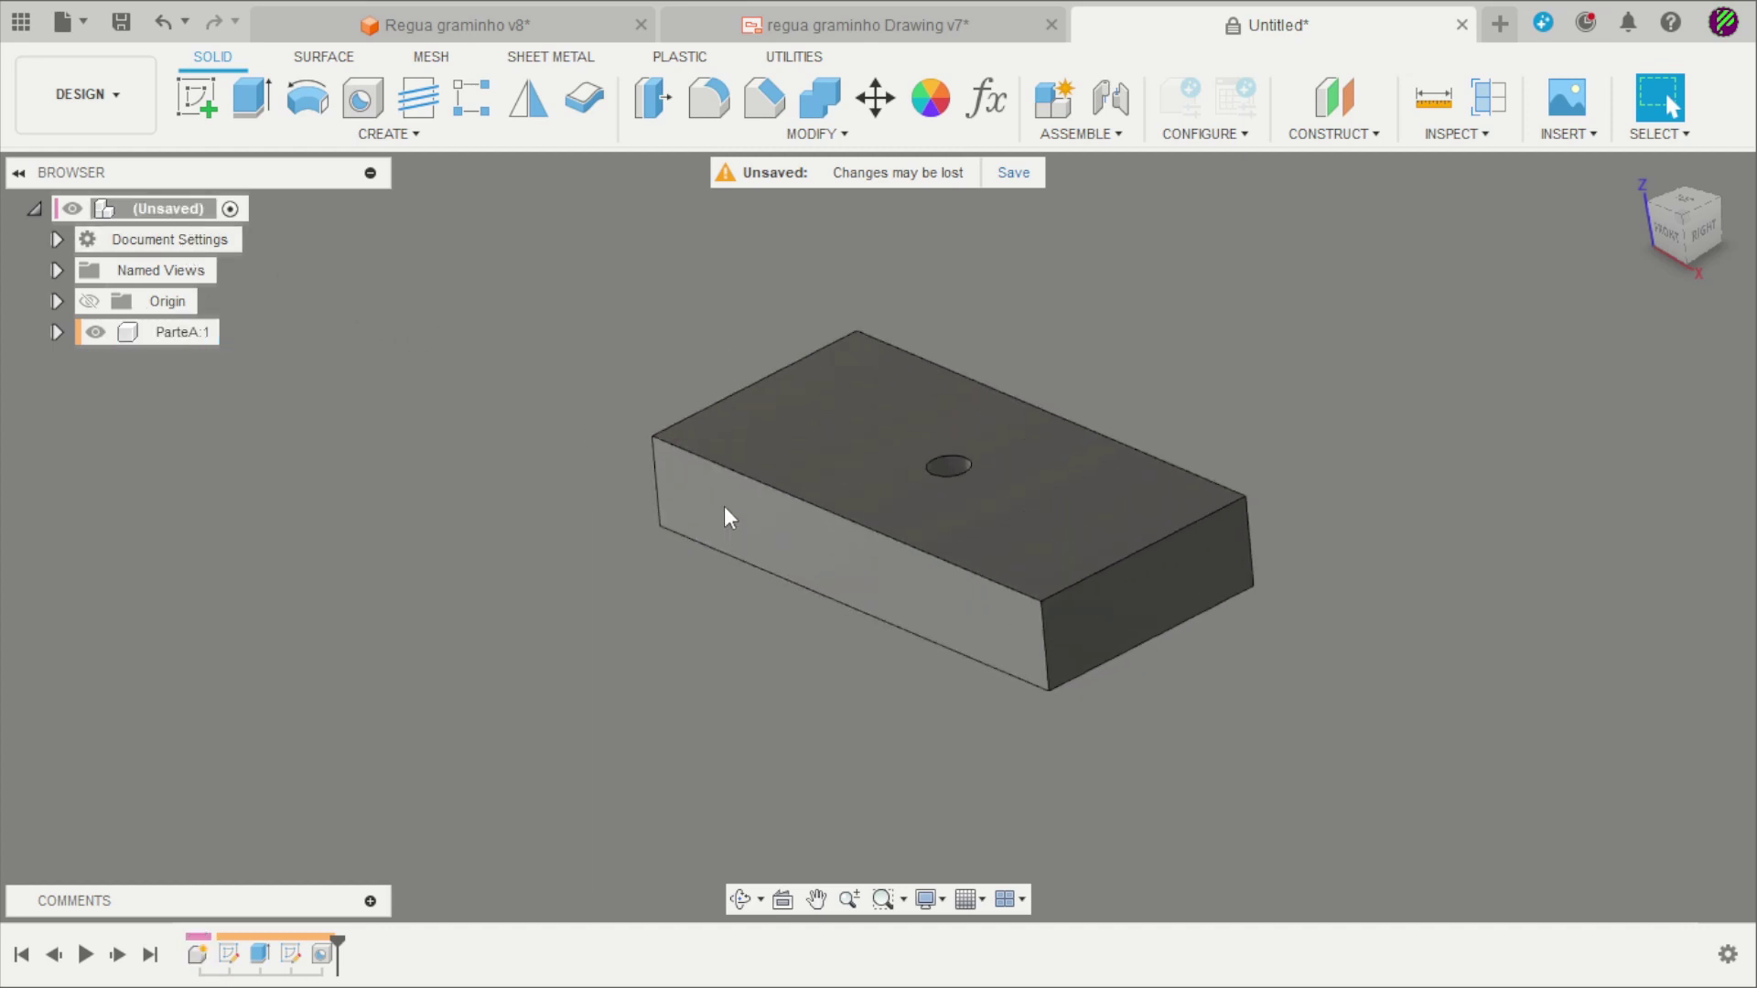
scroll(724, 512, "up", 2)
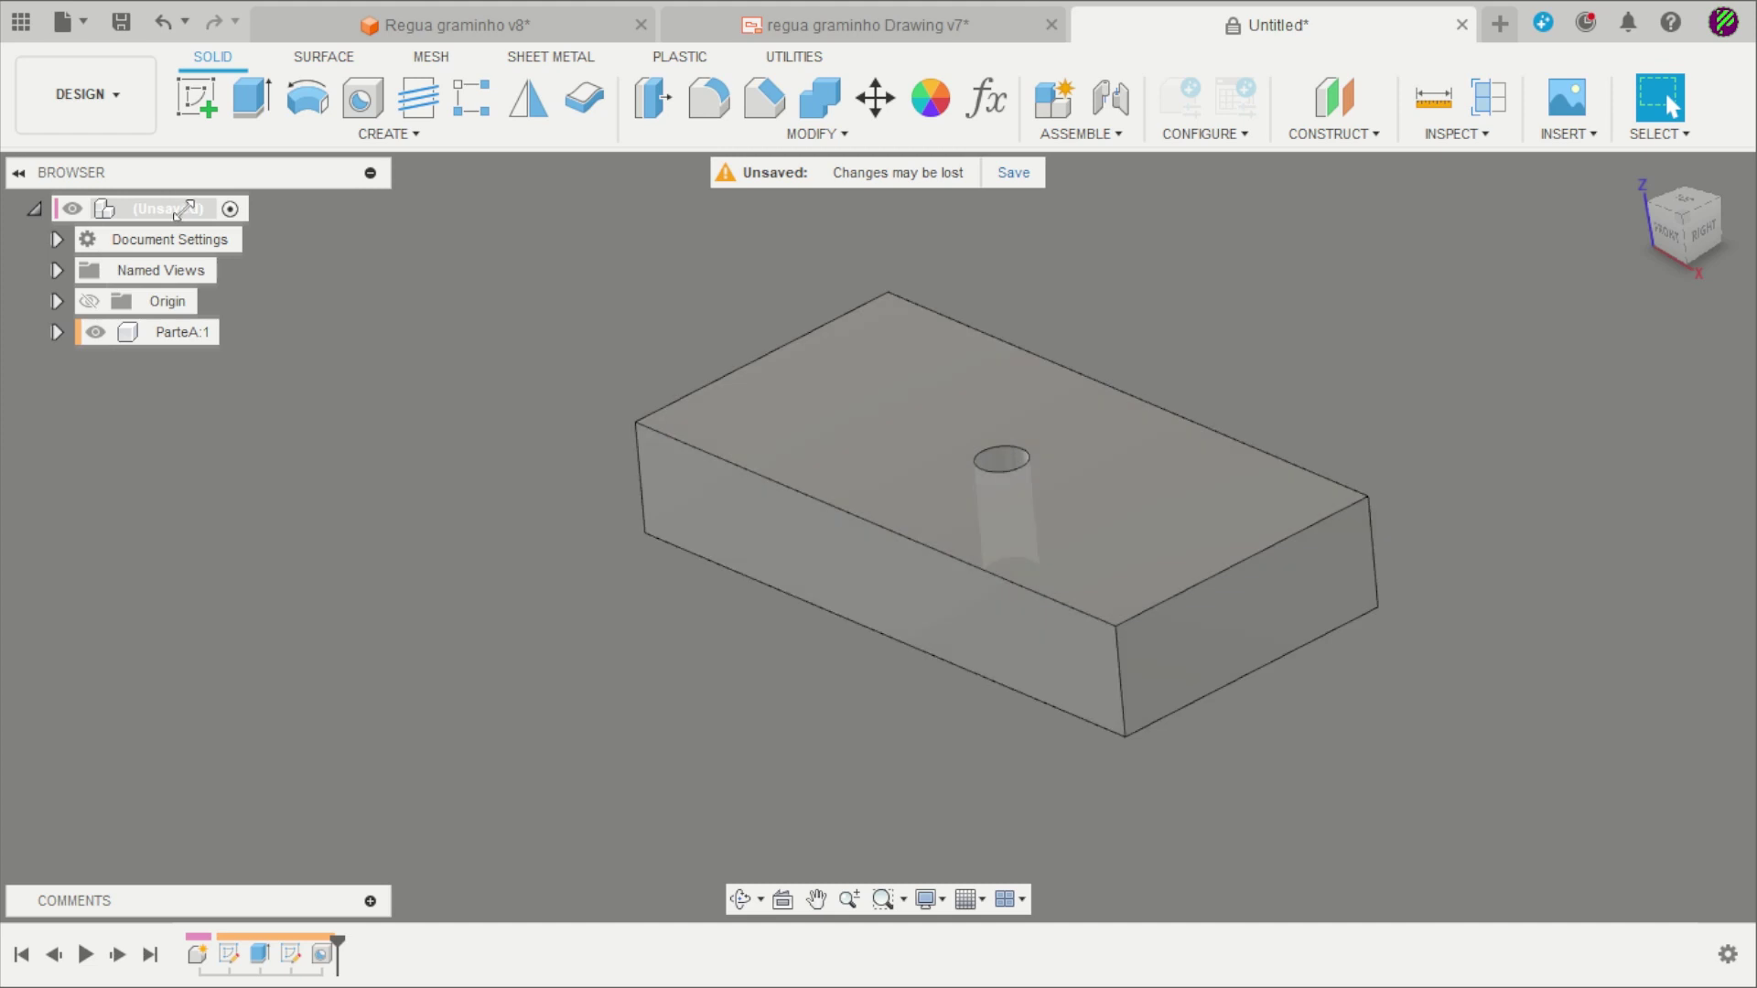
Paste an independent copy of the ParteA block into the root assembly and hide the original.
right_click(176, 212)
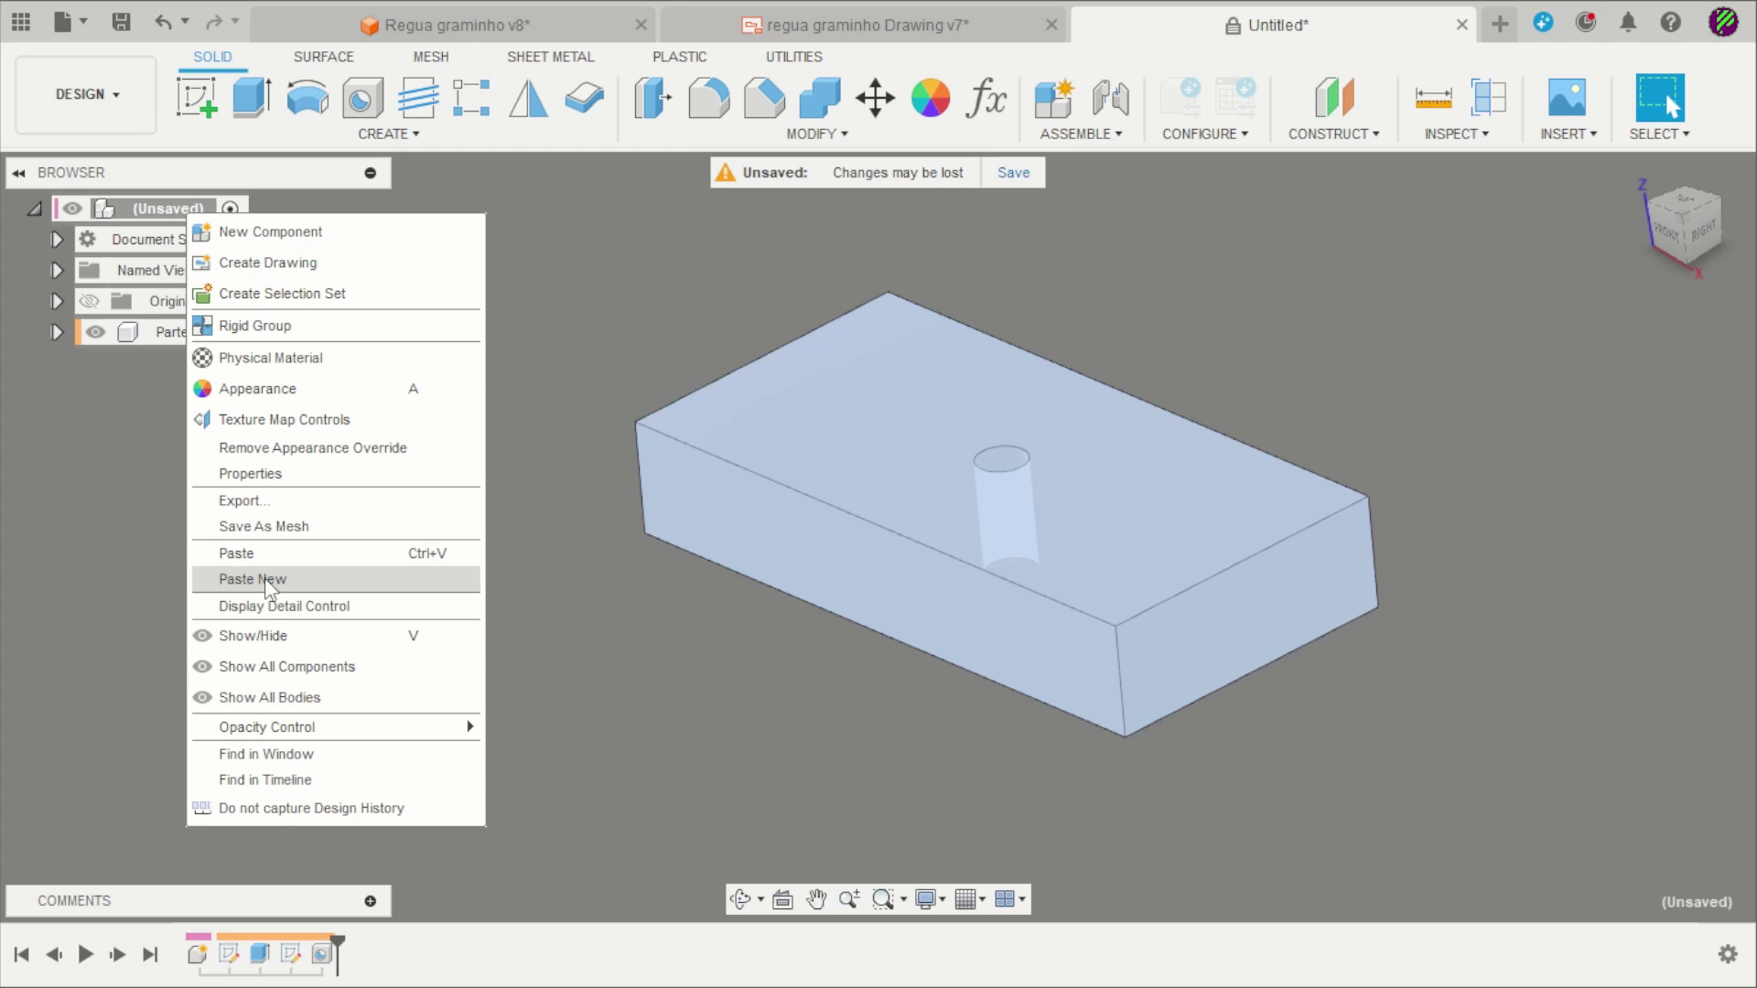
left_click(265, 580)
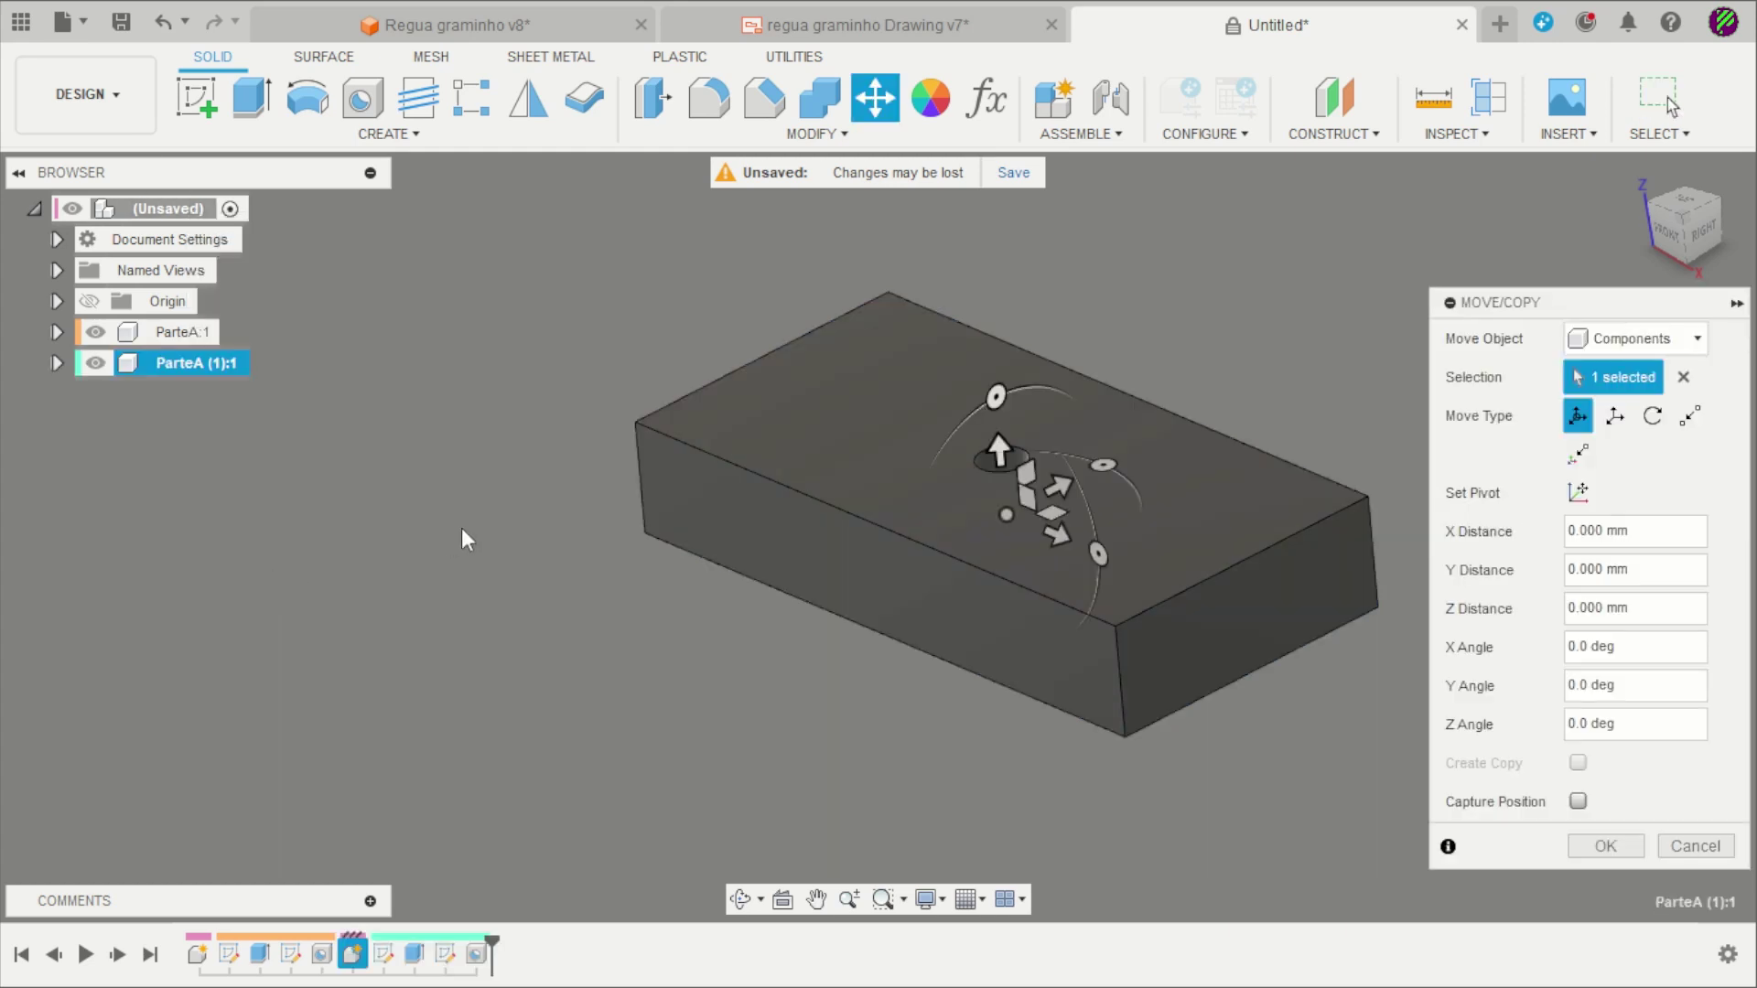
left_click(1584, 847)
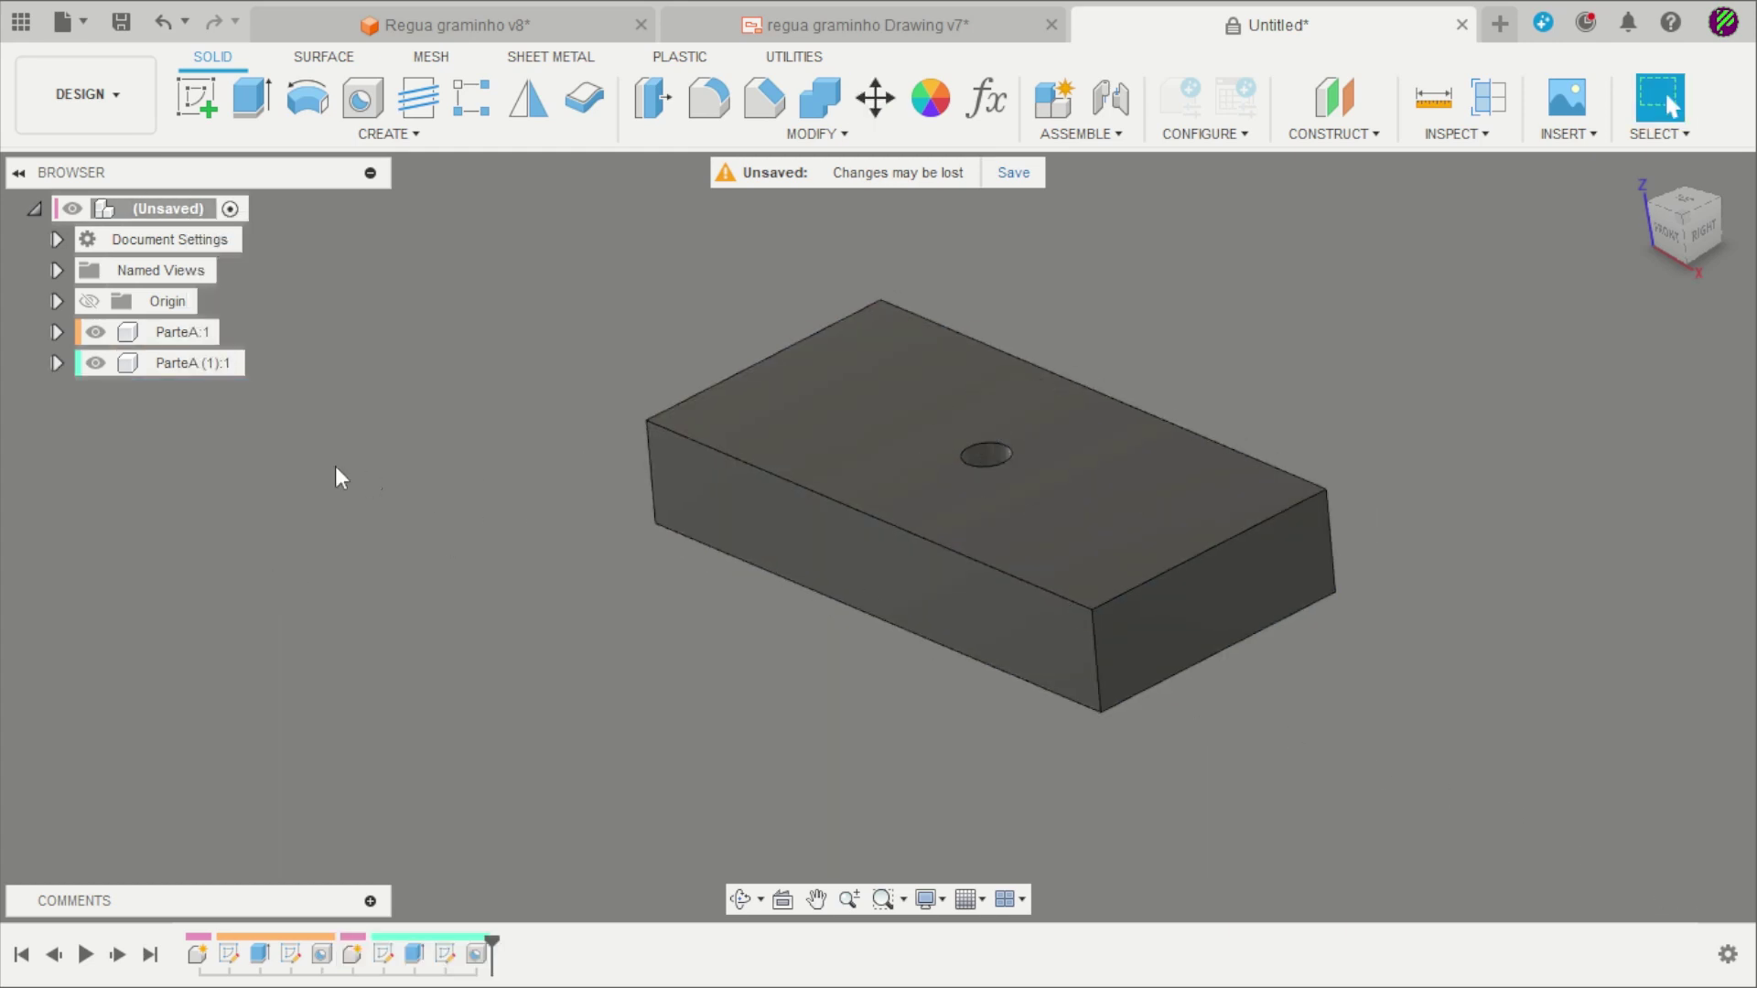
left_click(94, 333)
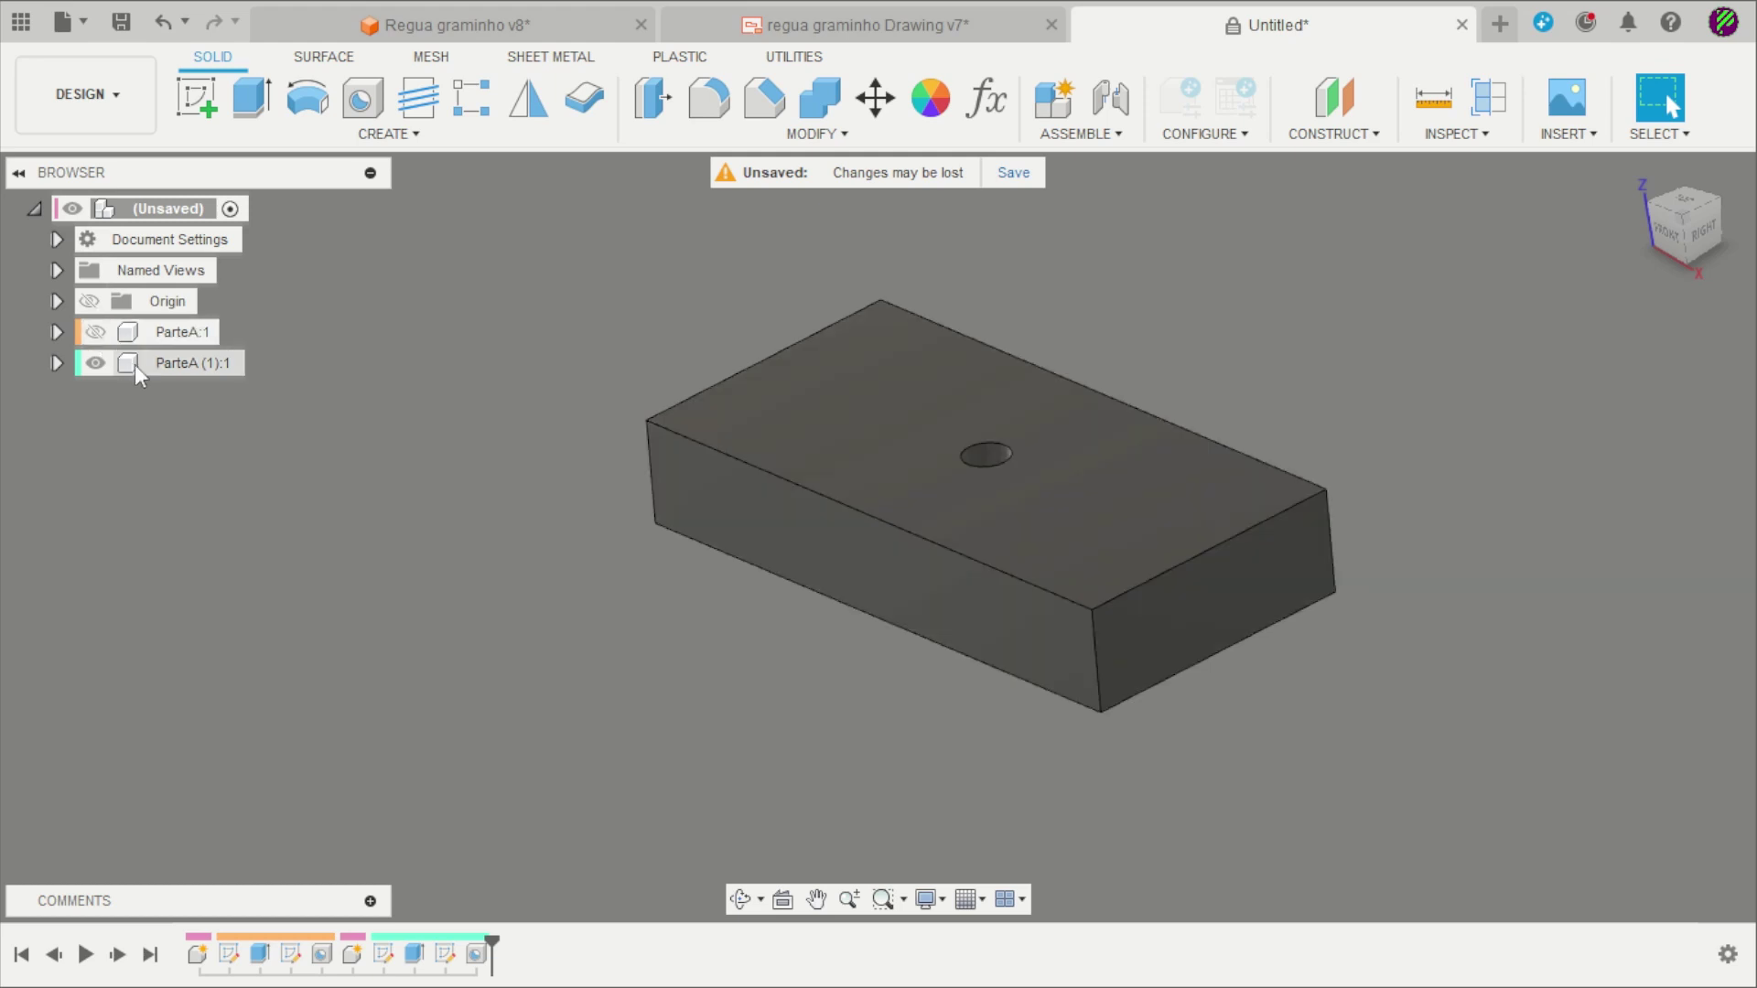
Rename the copied component to ParteB and make it the active component.
left_click(166, 365)
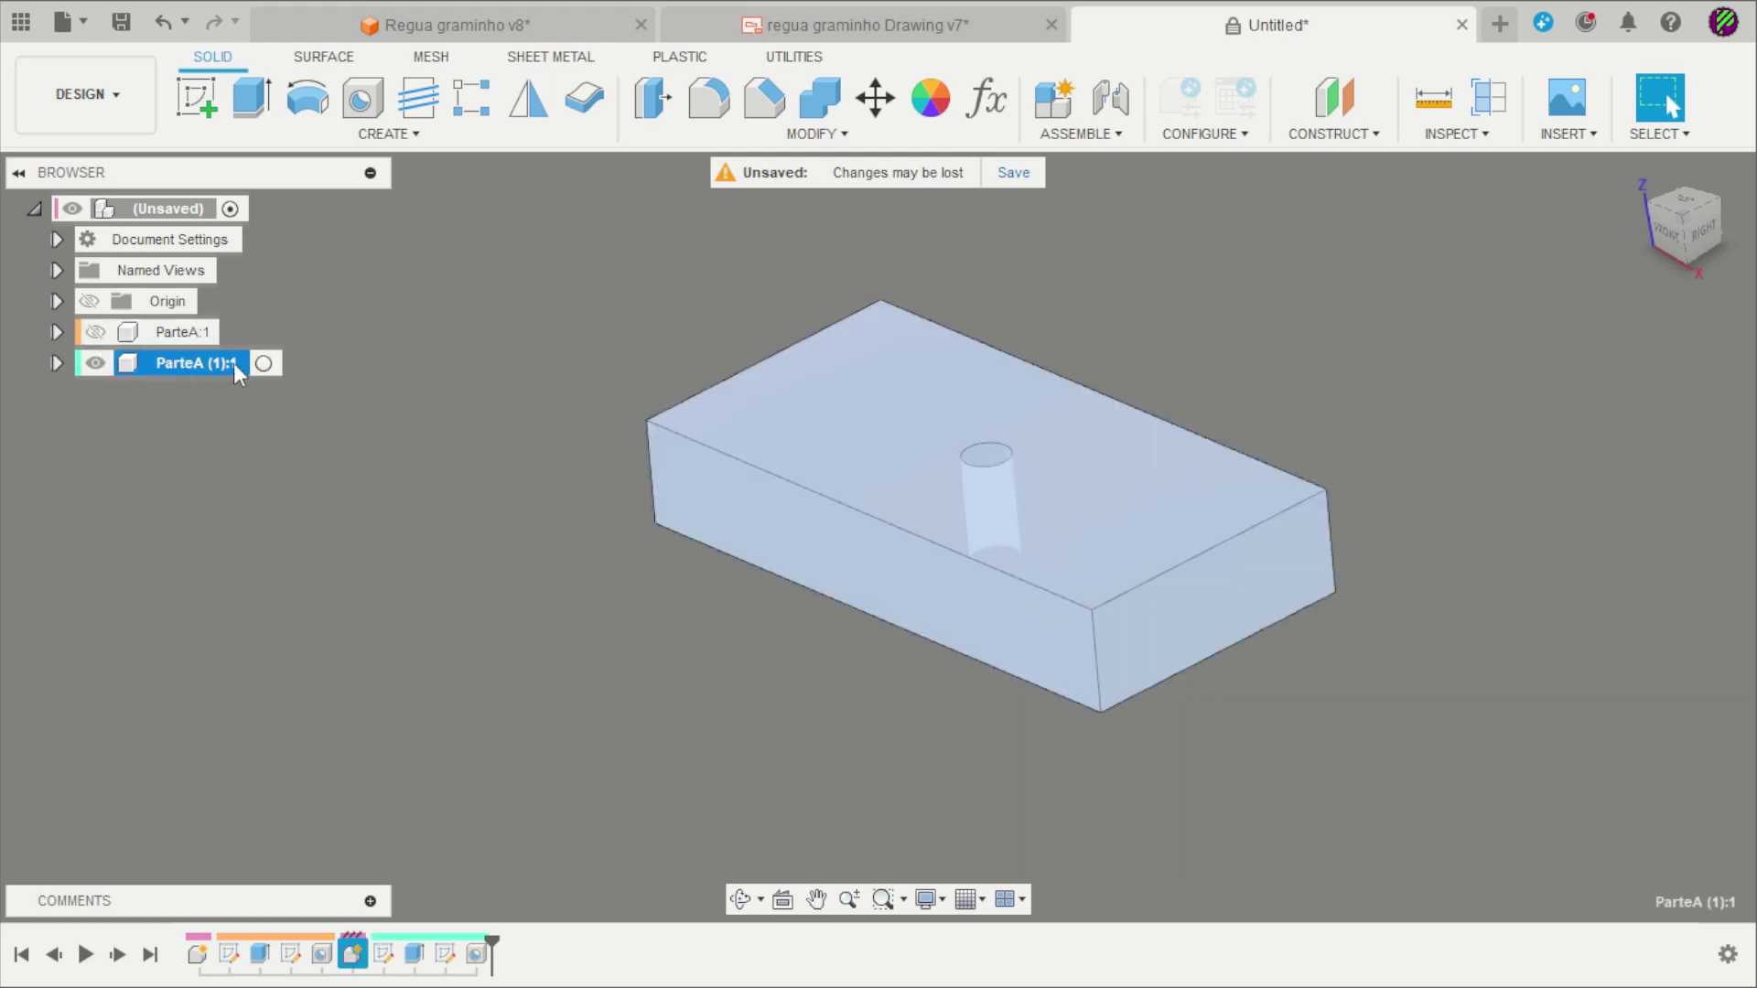
double_click(233, 364)
left_click(234, 365)
type("B")
left_click(321, 389)
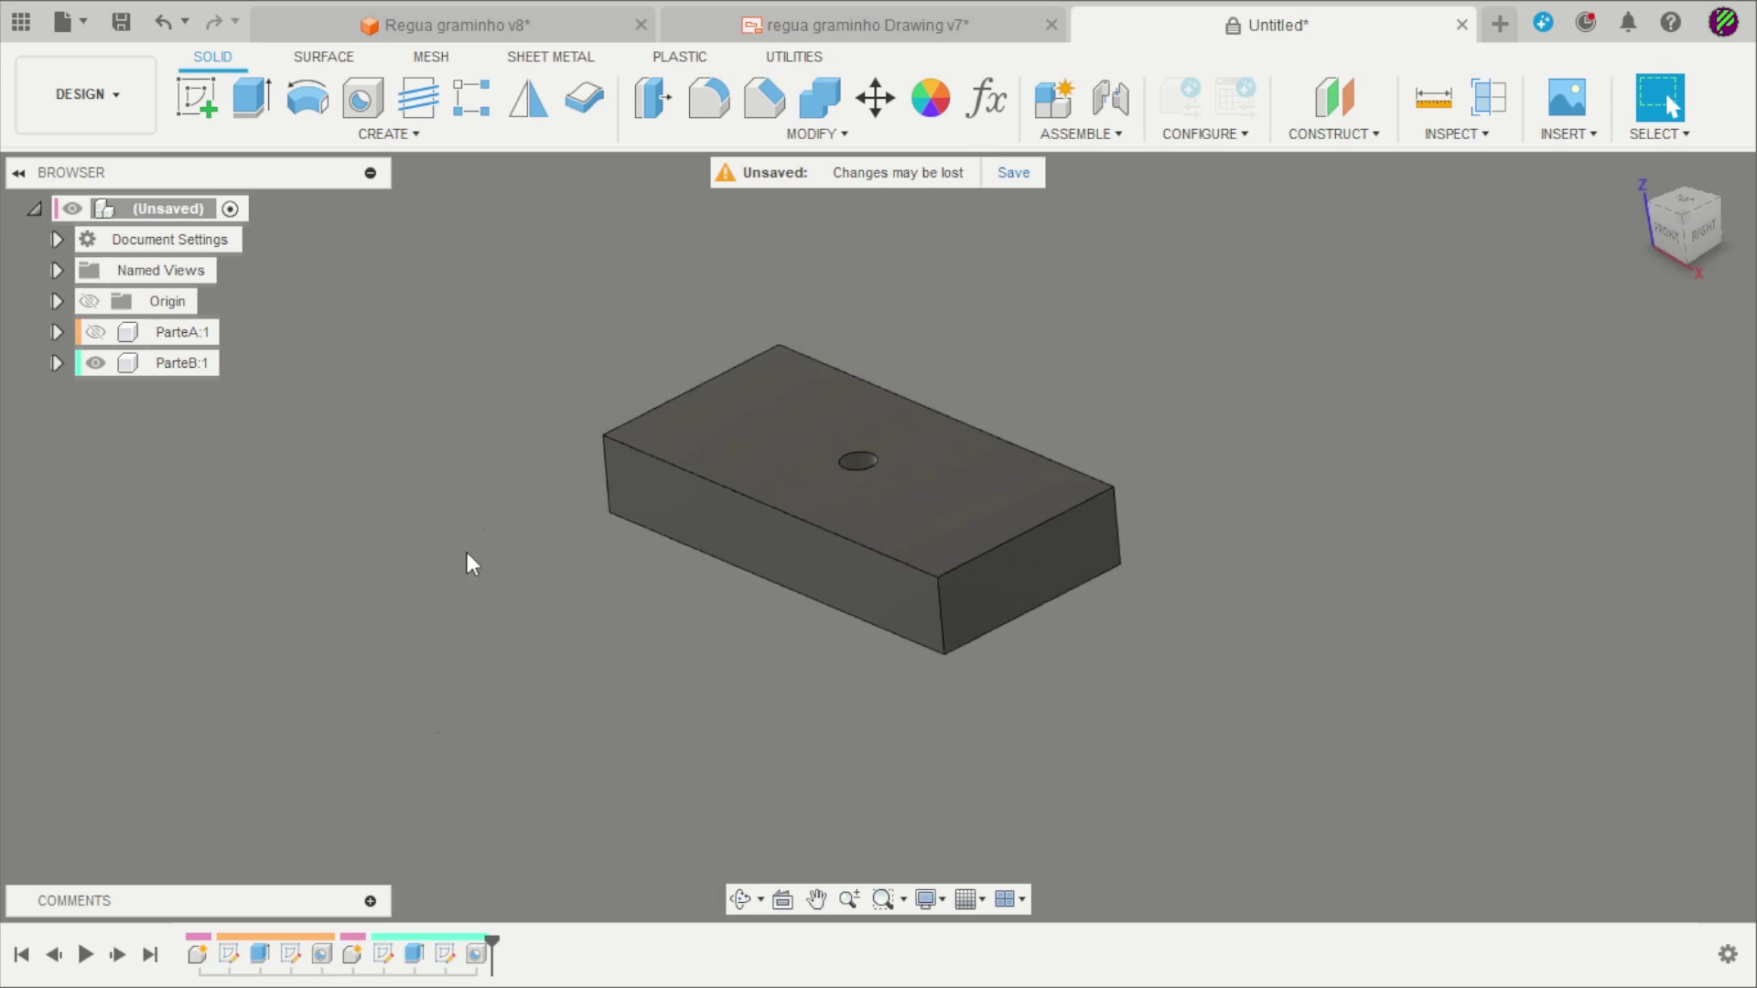
scroll(413, 827, "down", 1)
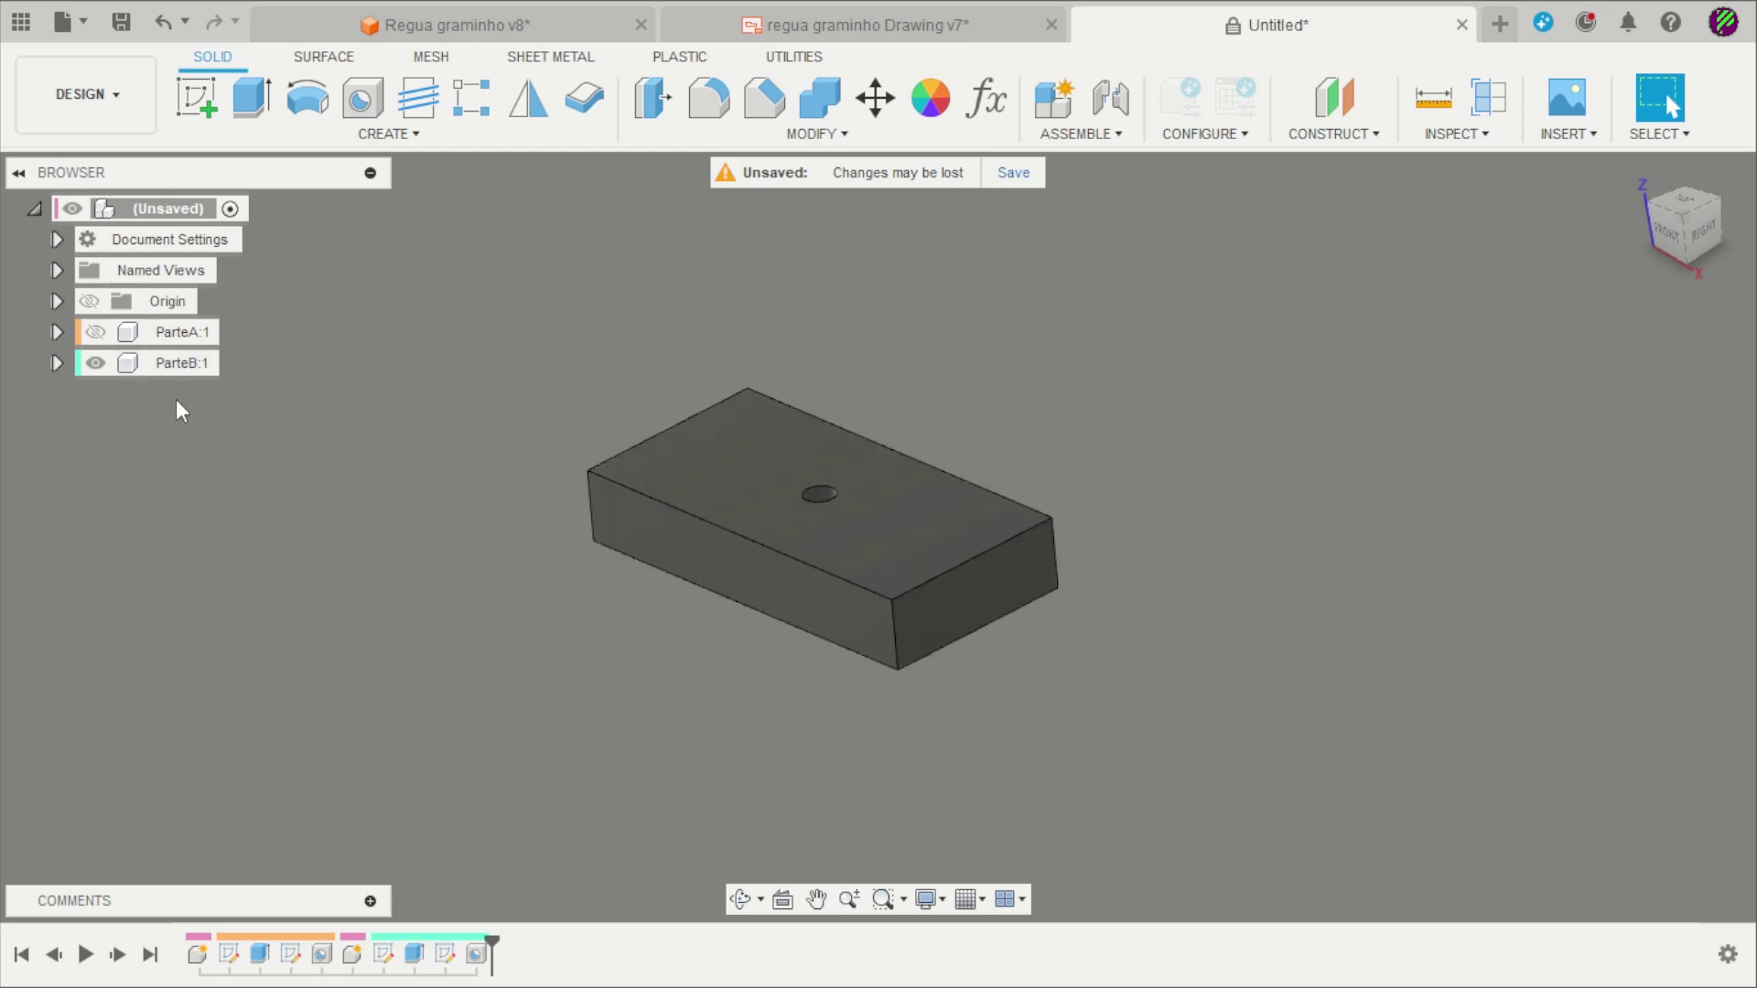
left_click(237, 363)
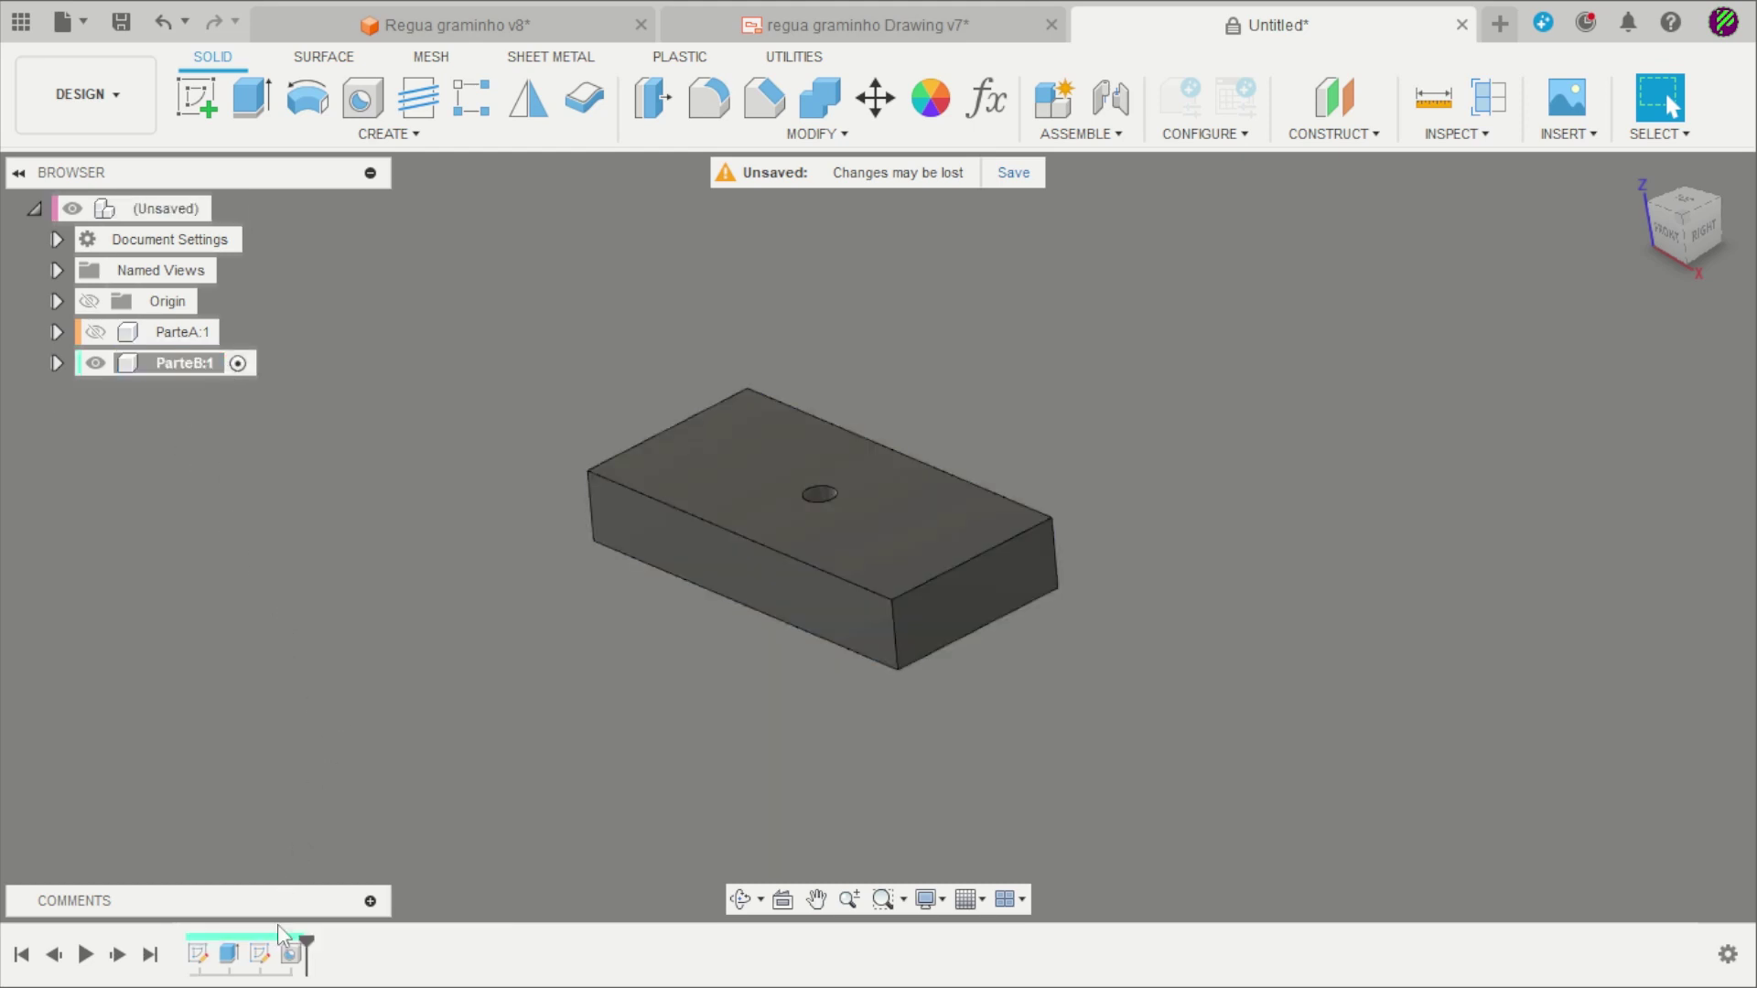
Delete the hole sketch and hole features from ParteB's timeline.
left_click(267, 965)
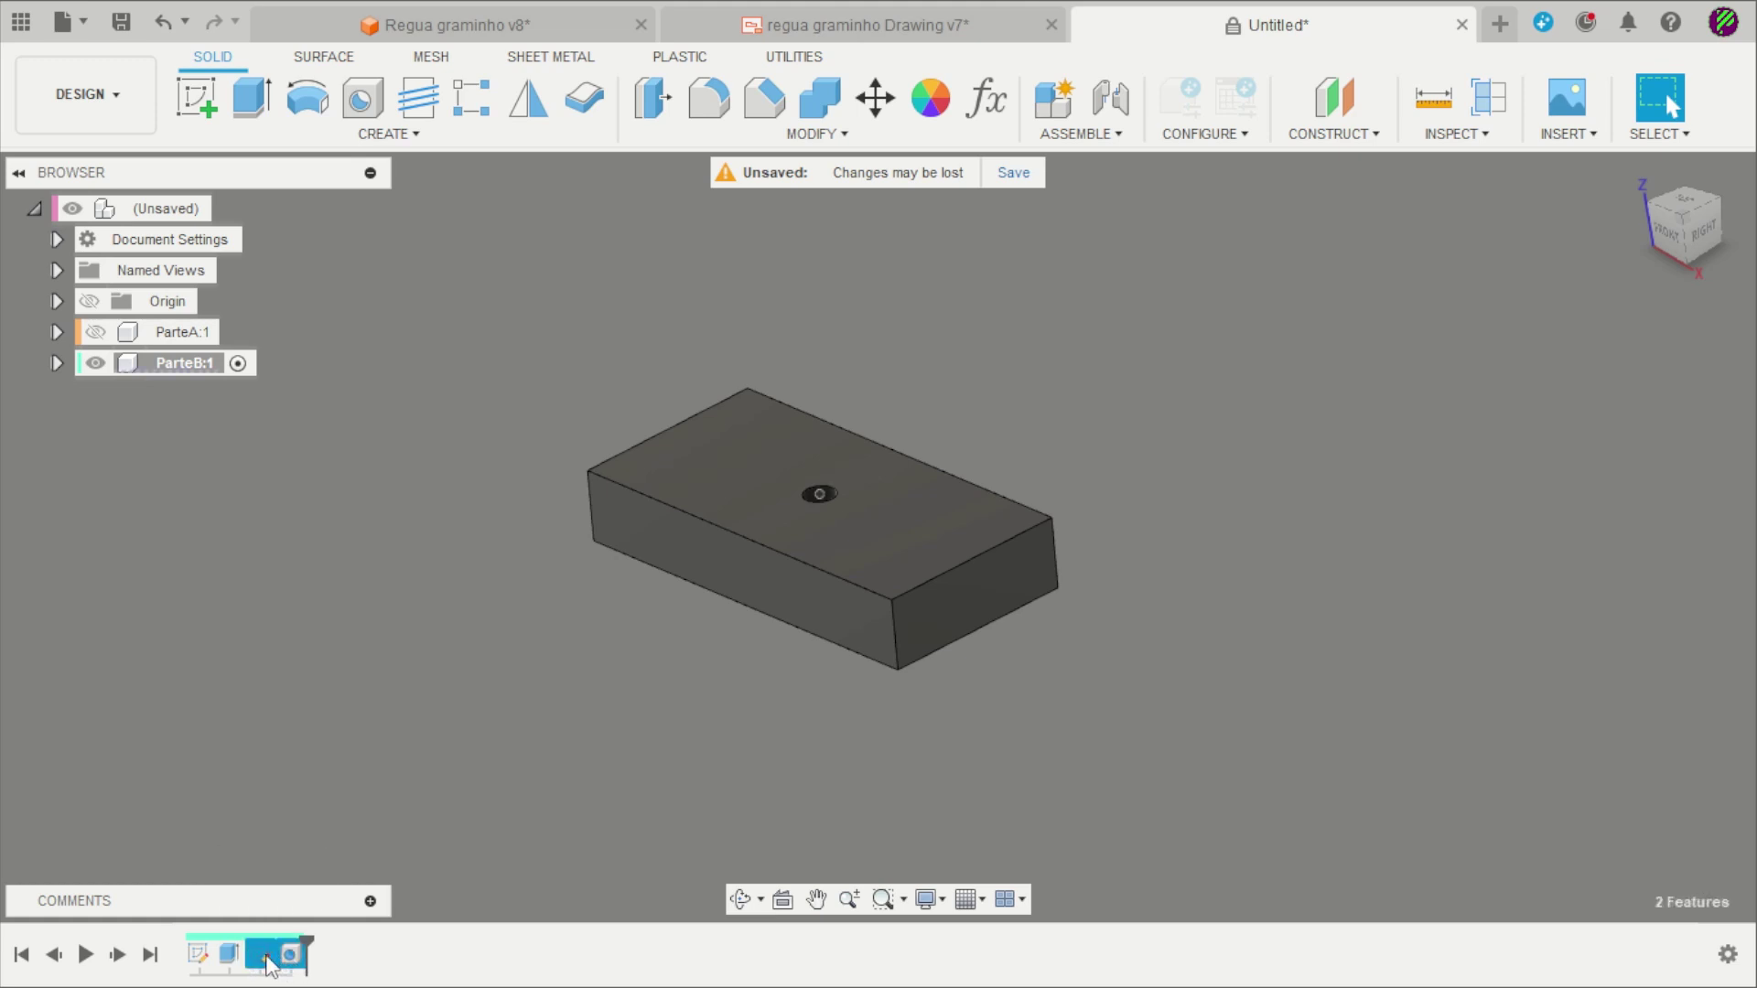
right_click(267, 966)
left_click(345, 830)
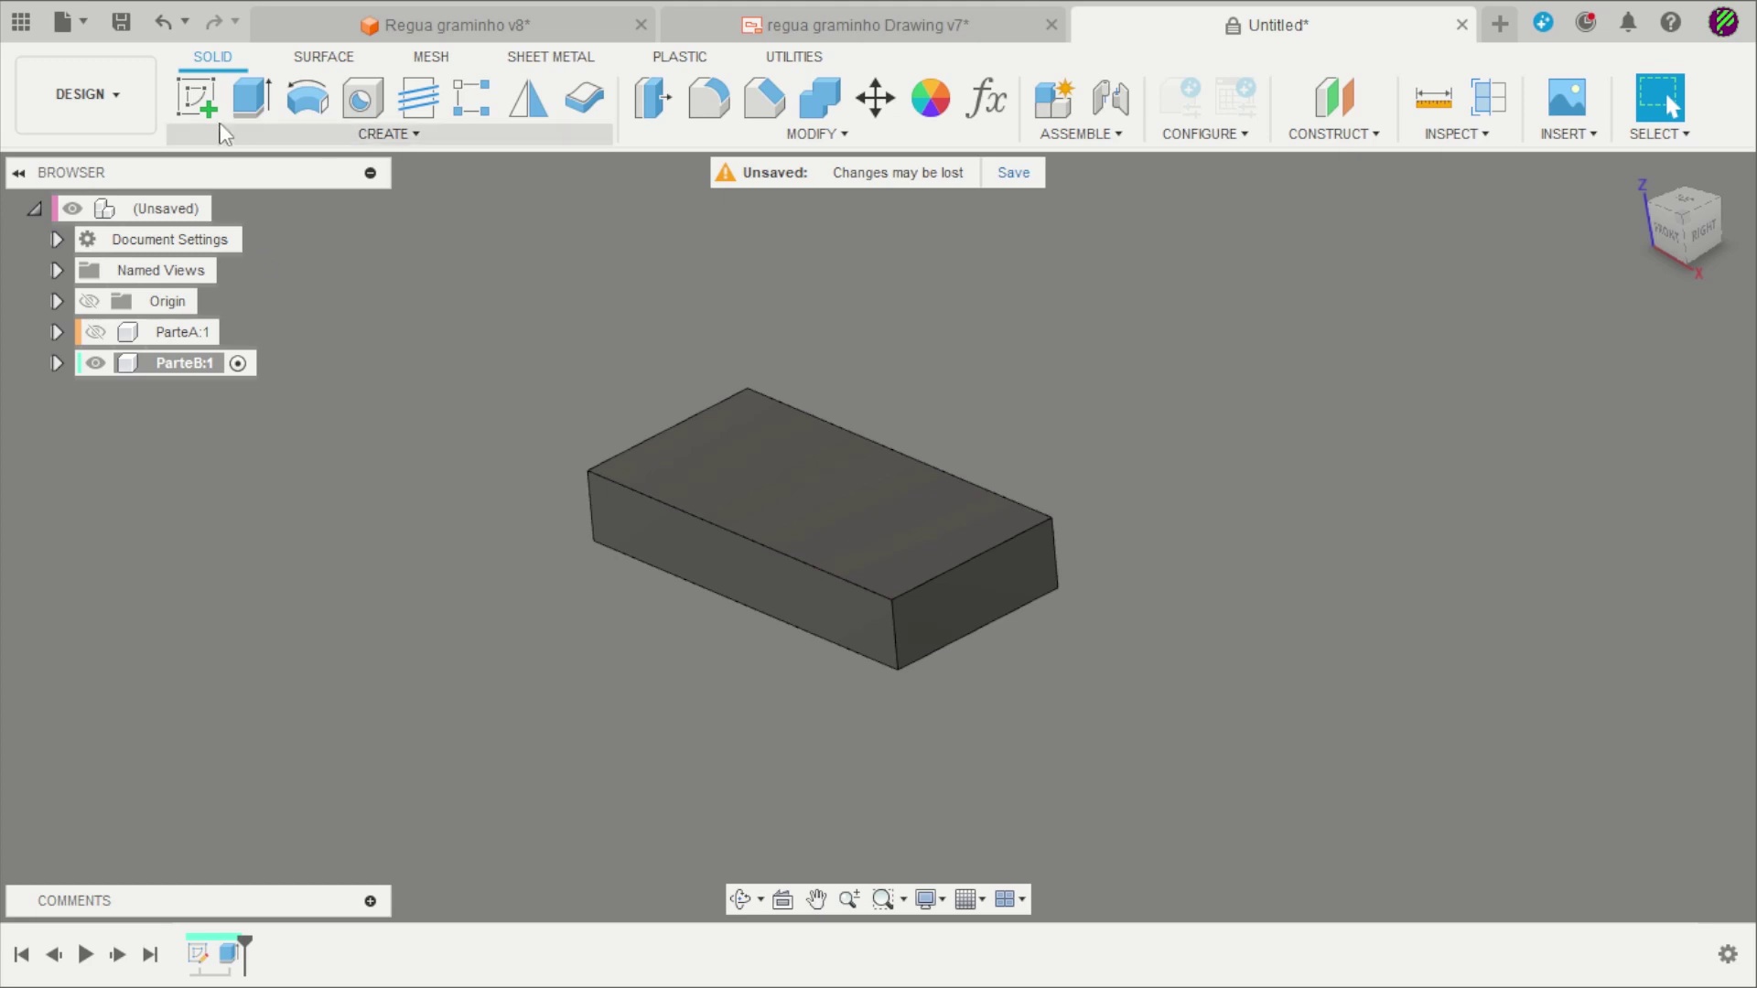
Sketch a center rectangle on ParteB's top face that extends past both long edges.
left_click(196, 97)
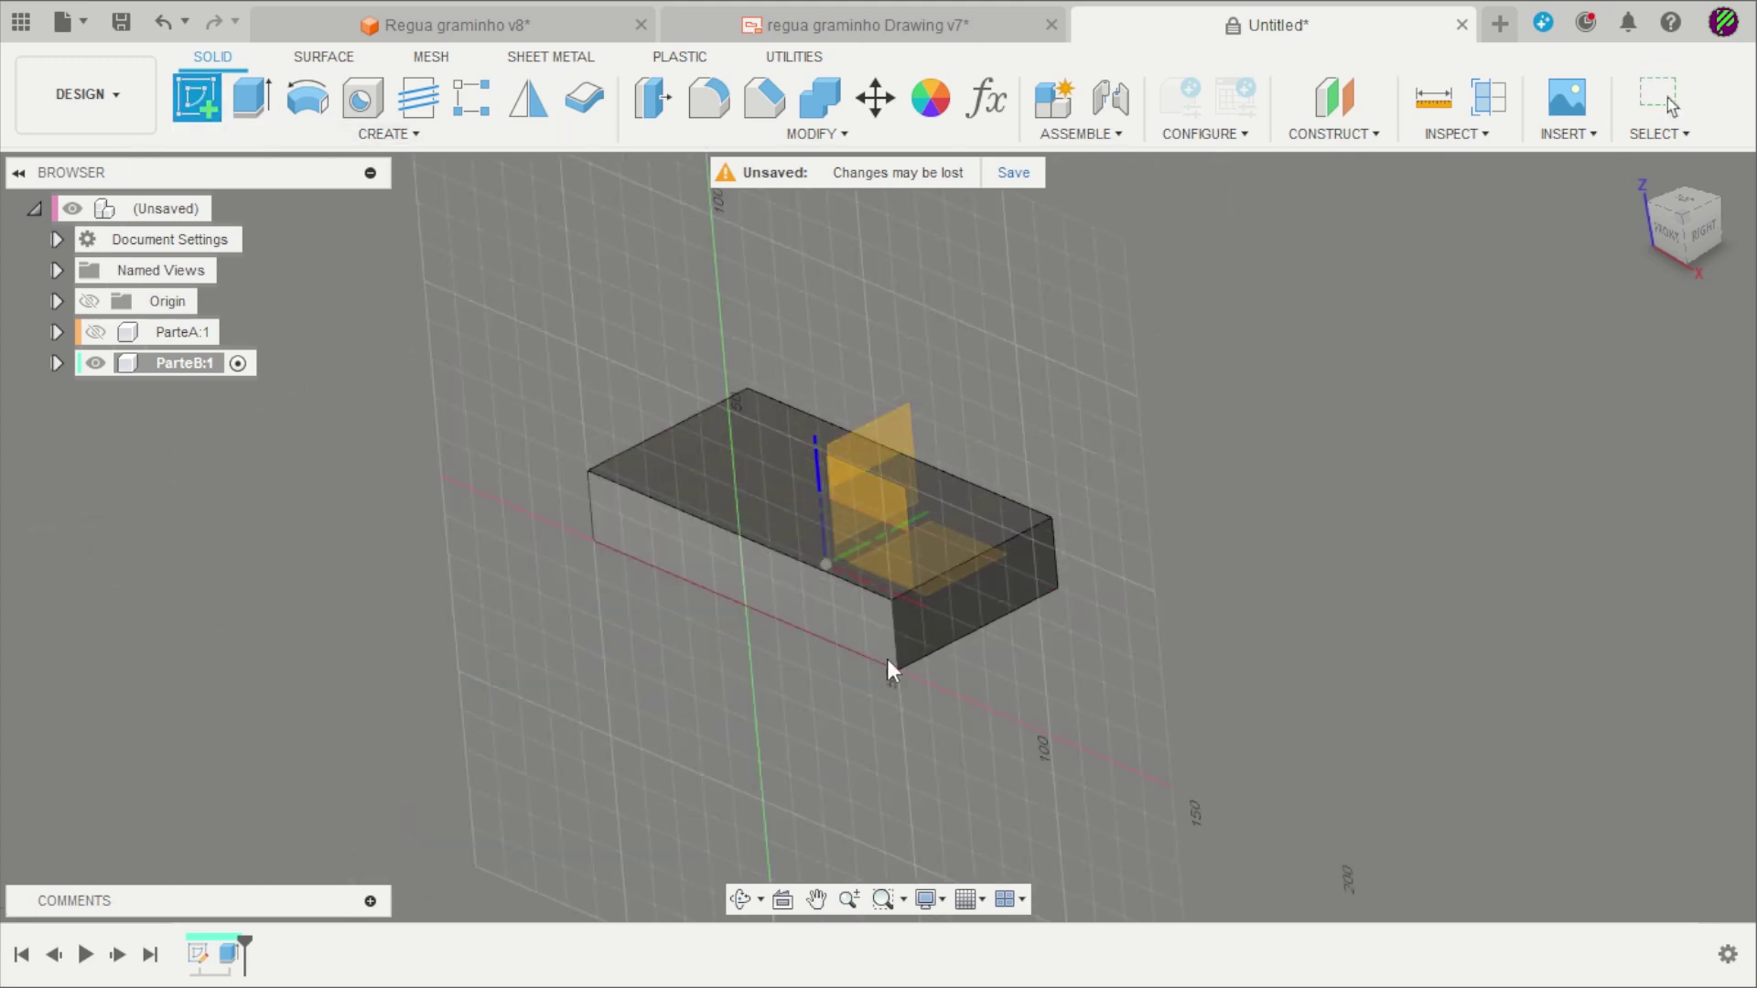
left_click(769, 498)
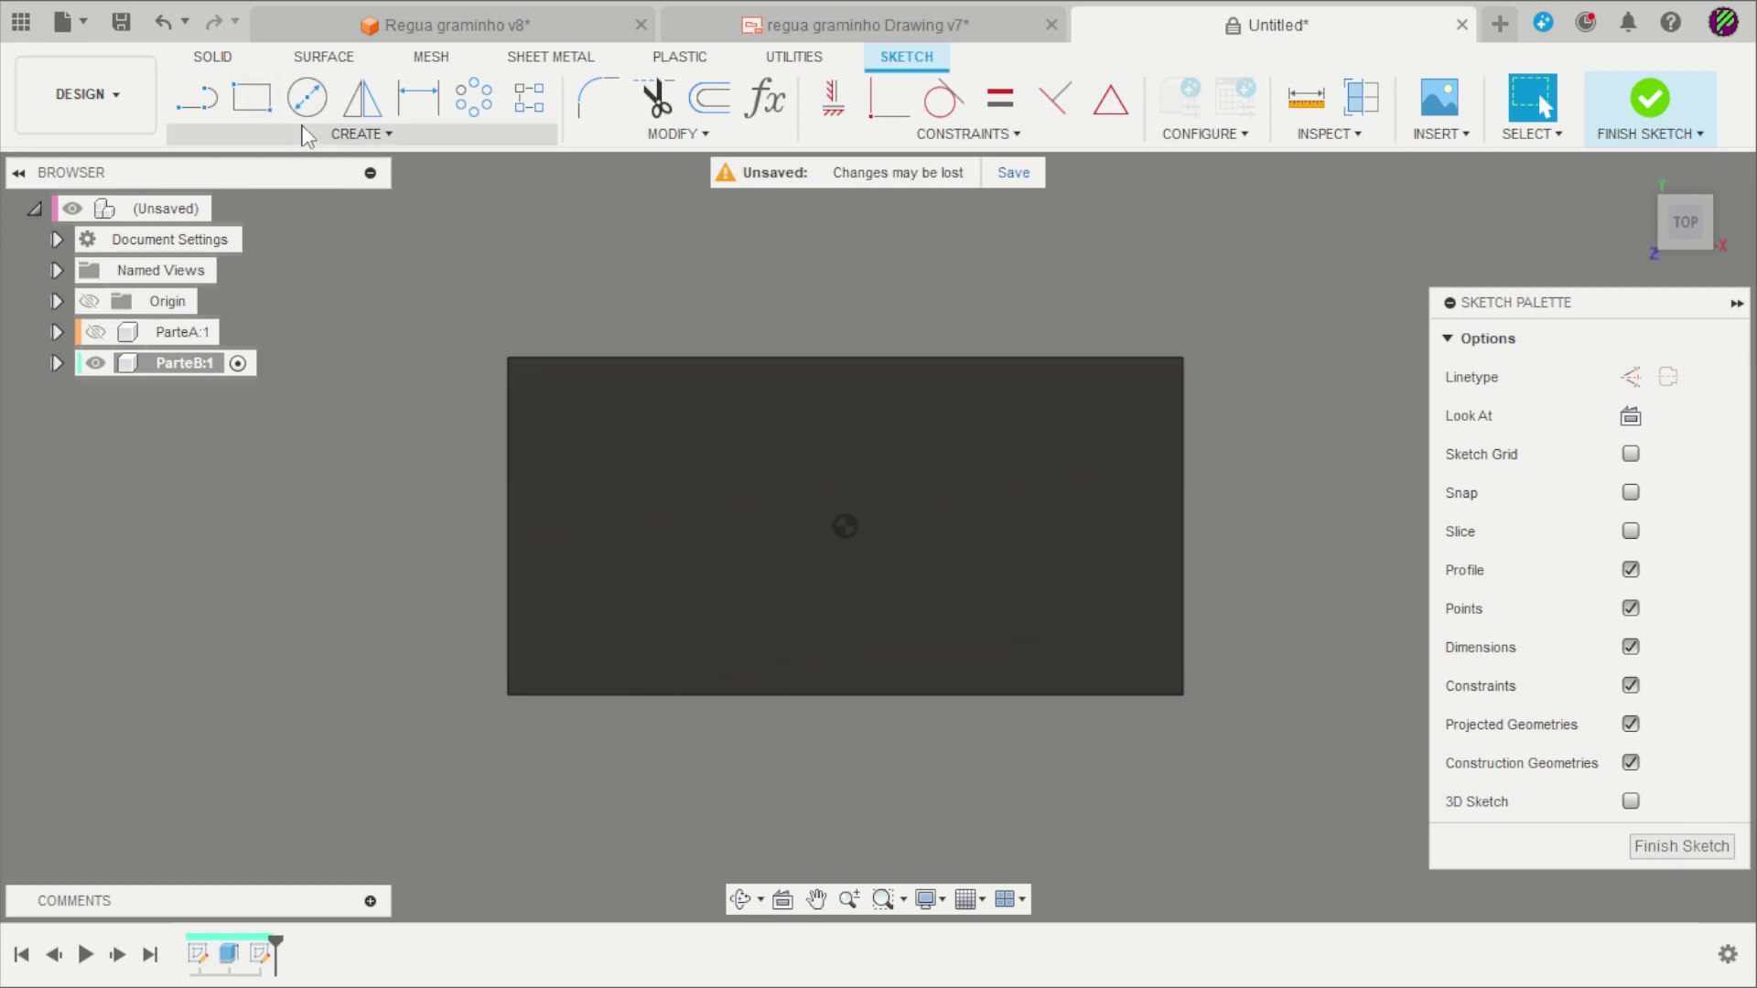
left_click(252, 97)
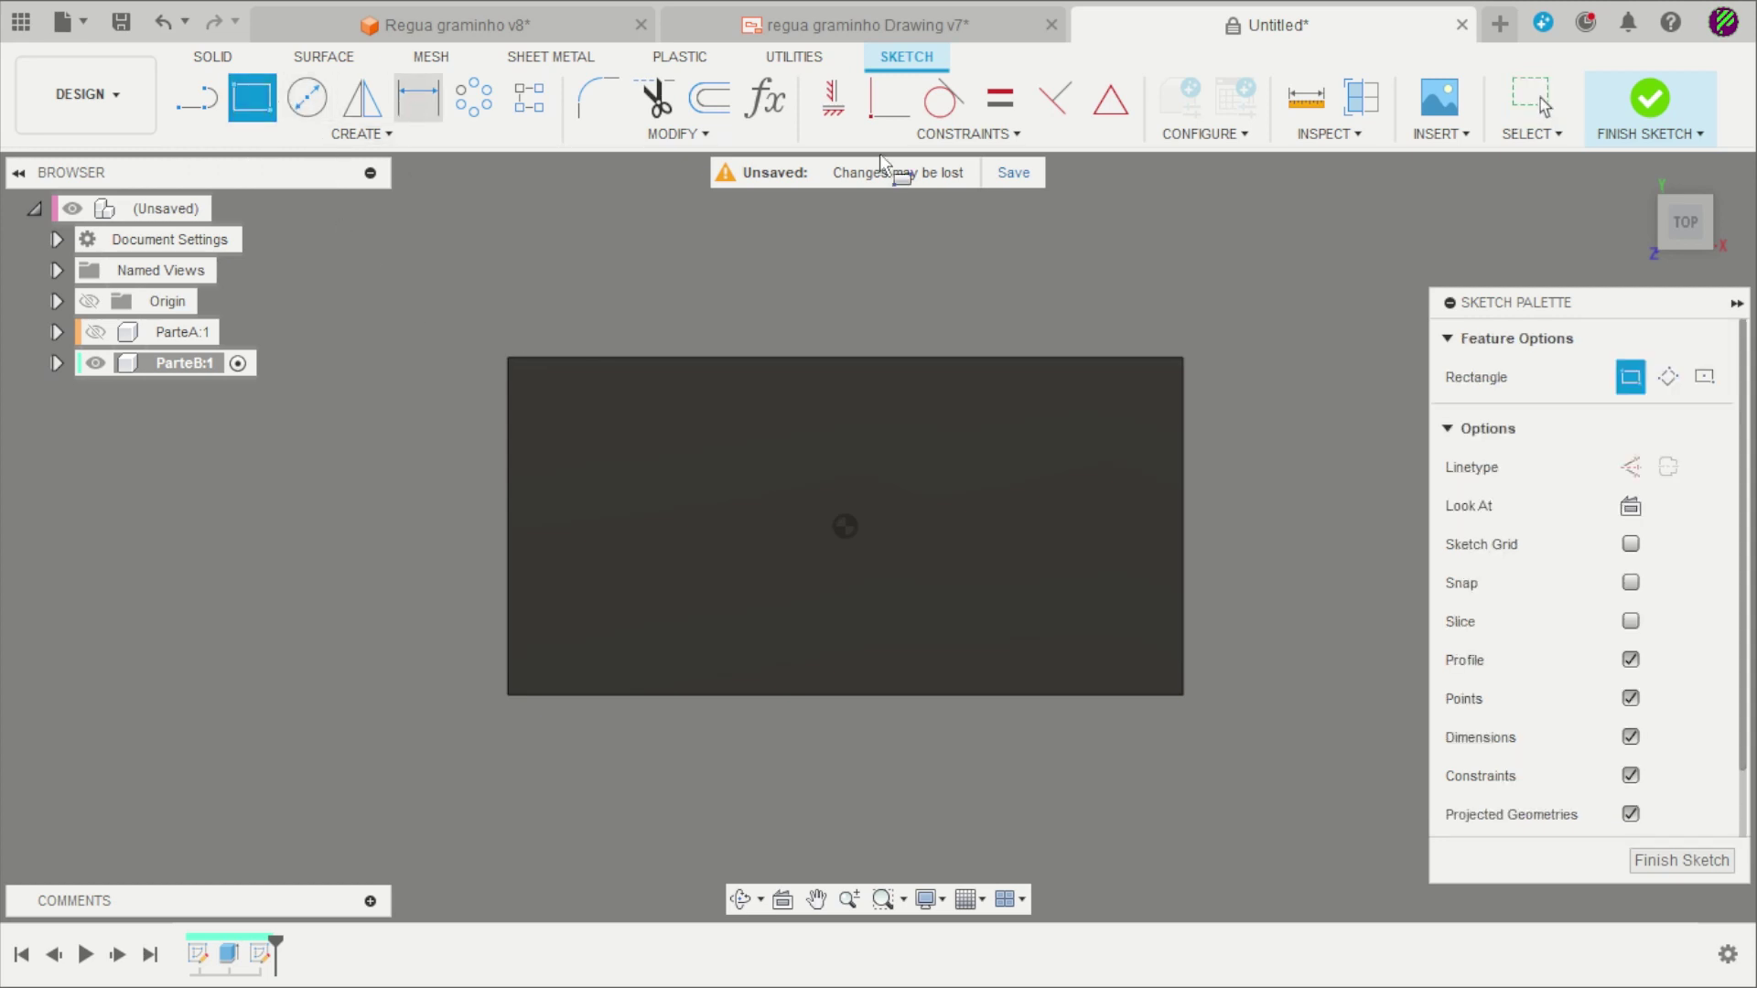
left_click(1706, 379)
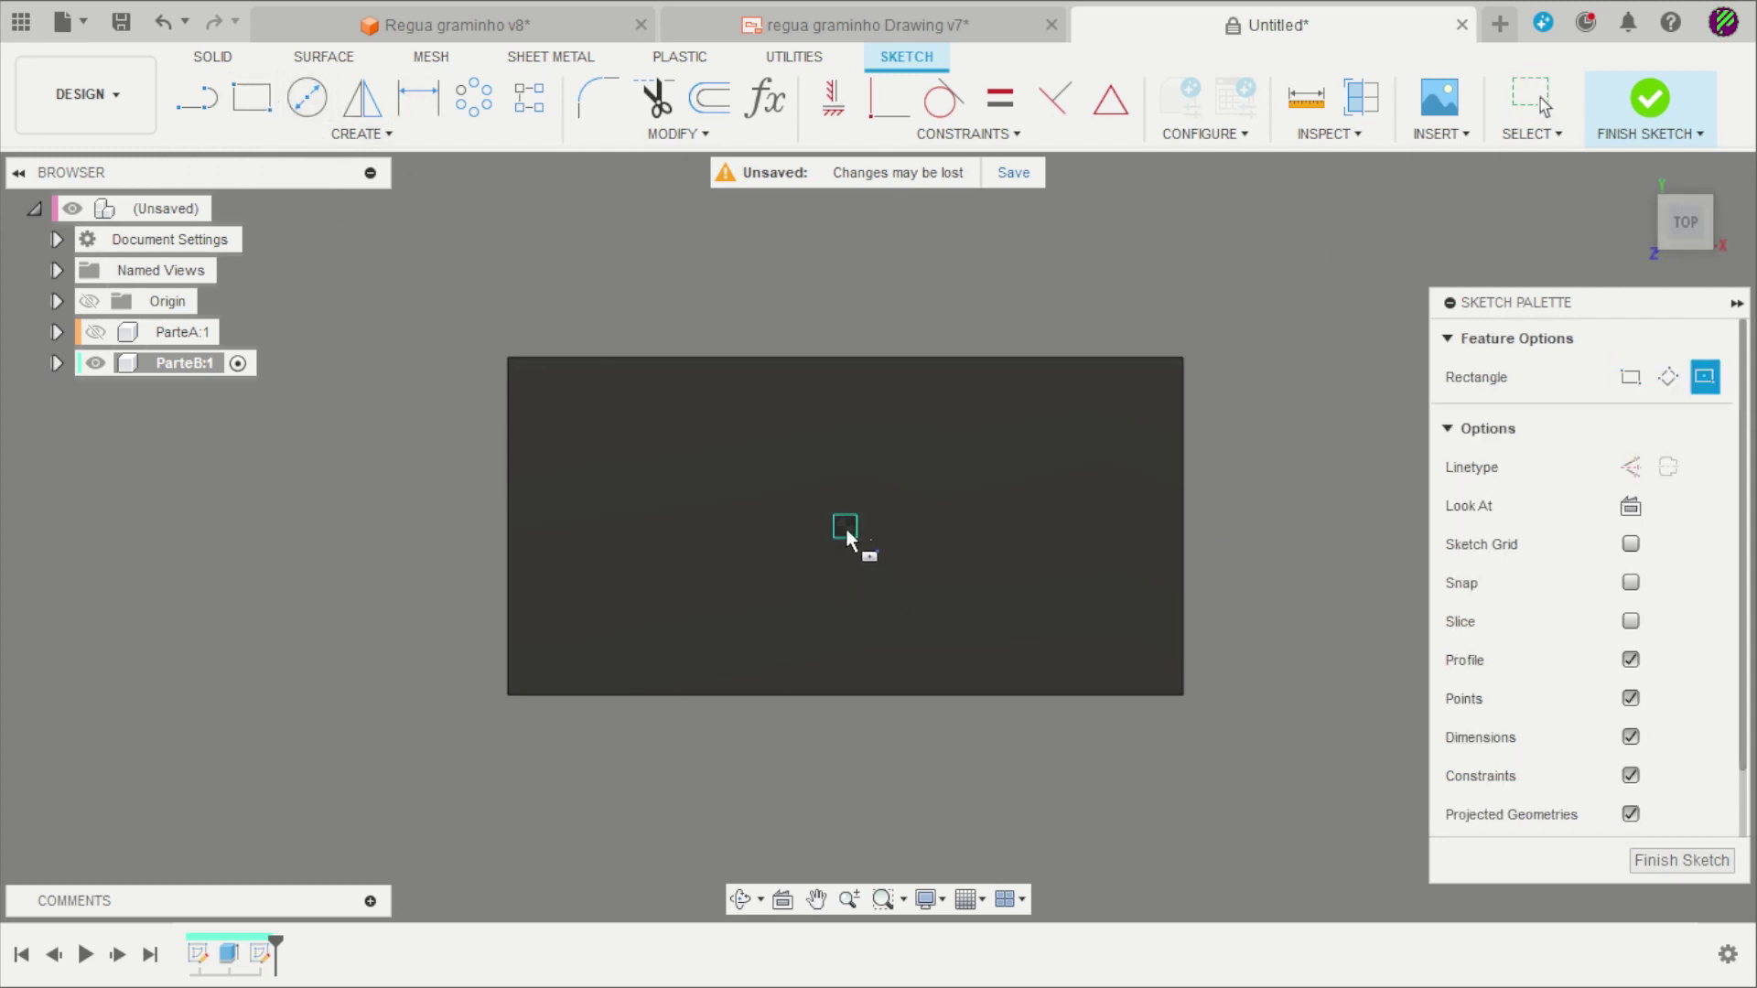
left_click(845, 527)
left_click(973, 224)
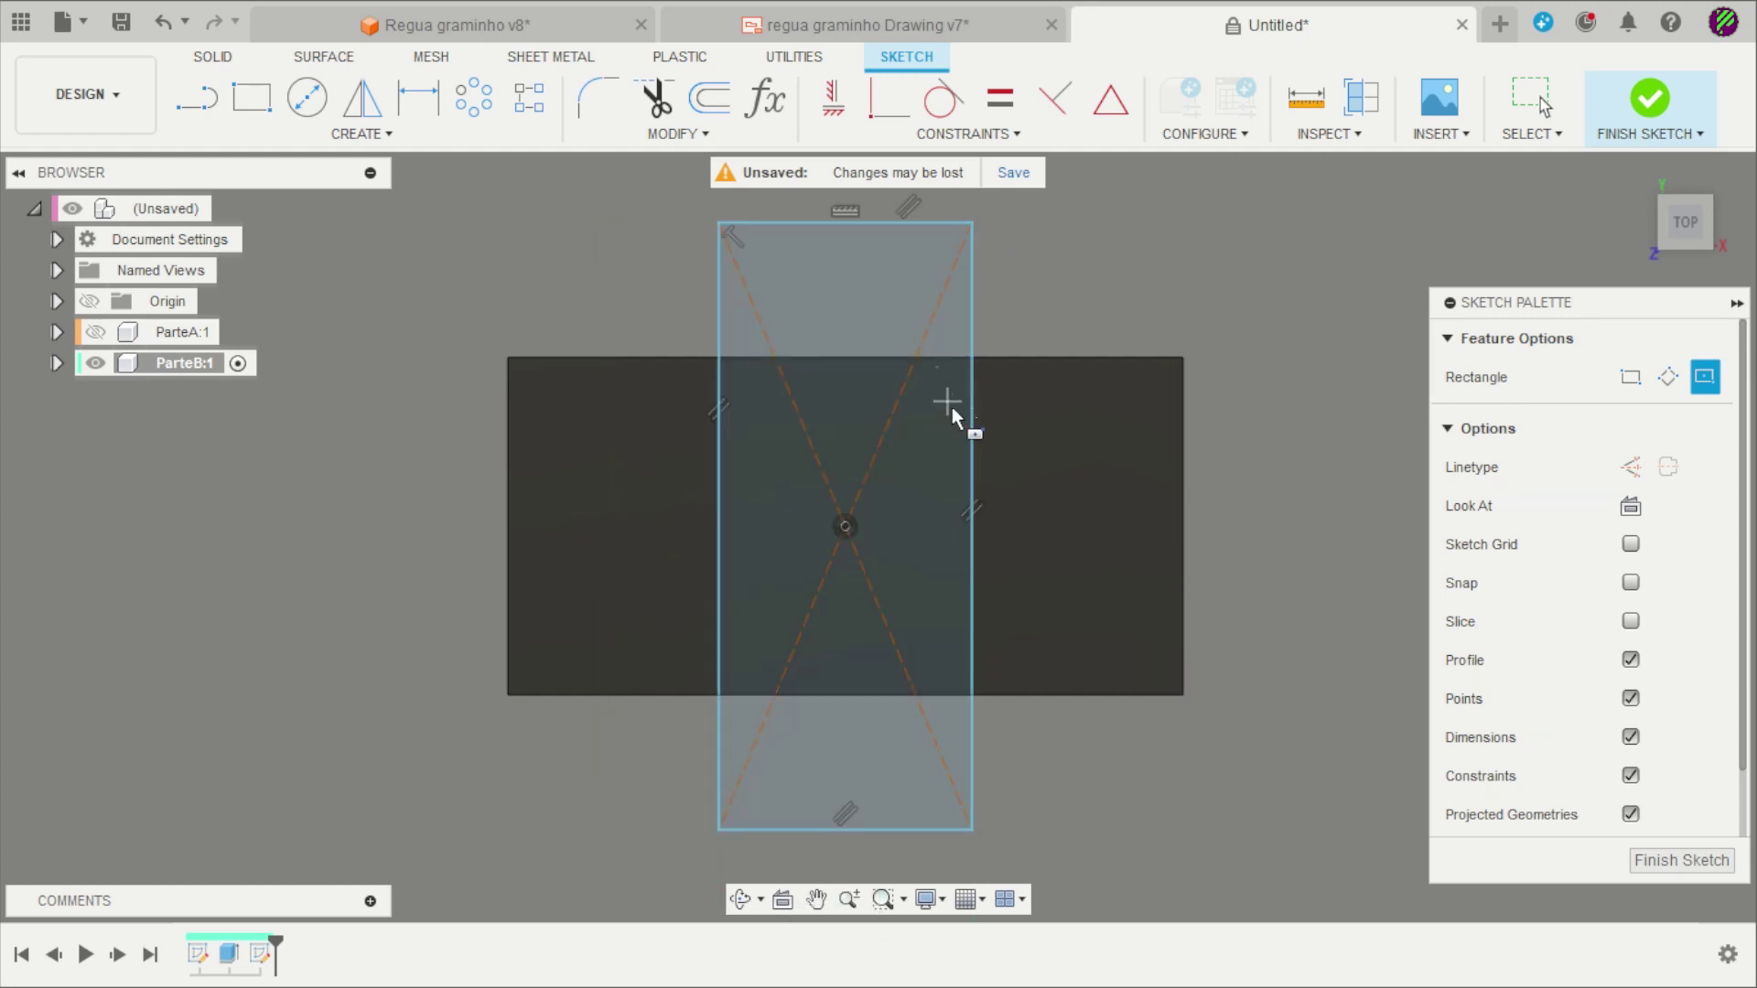
scroll(952, 402, "down", 3)
key("Escape")
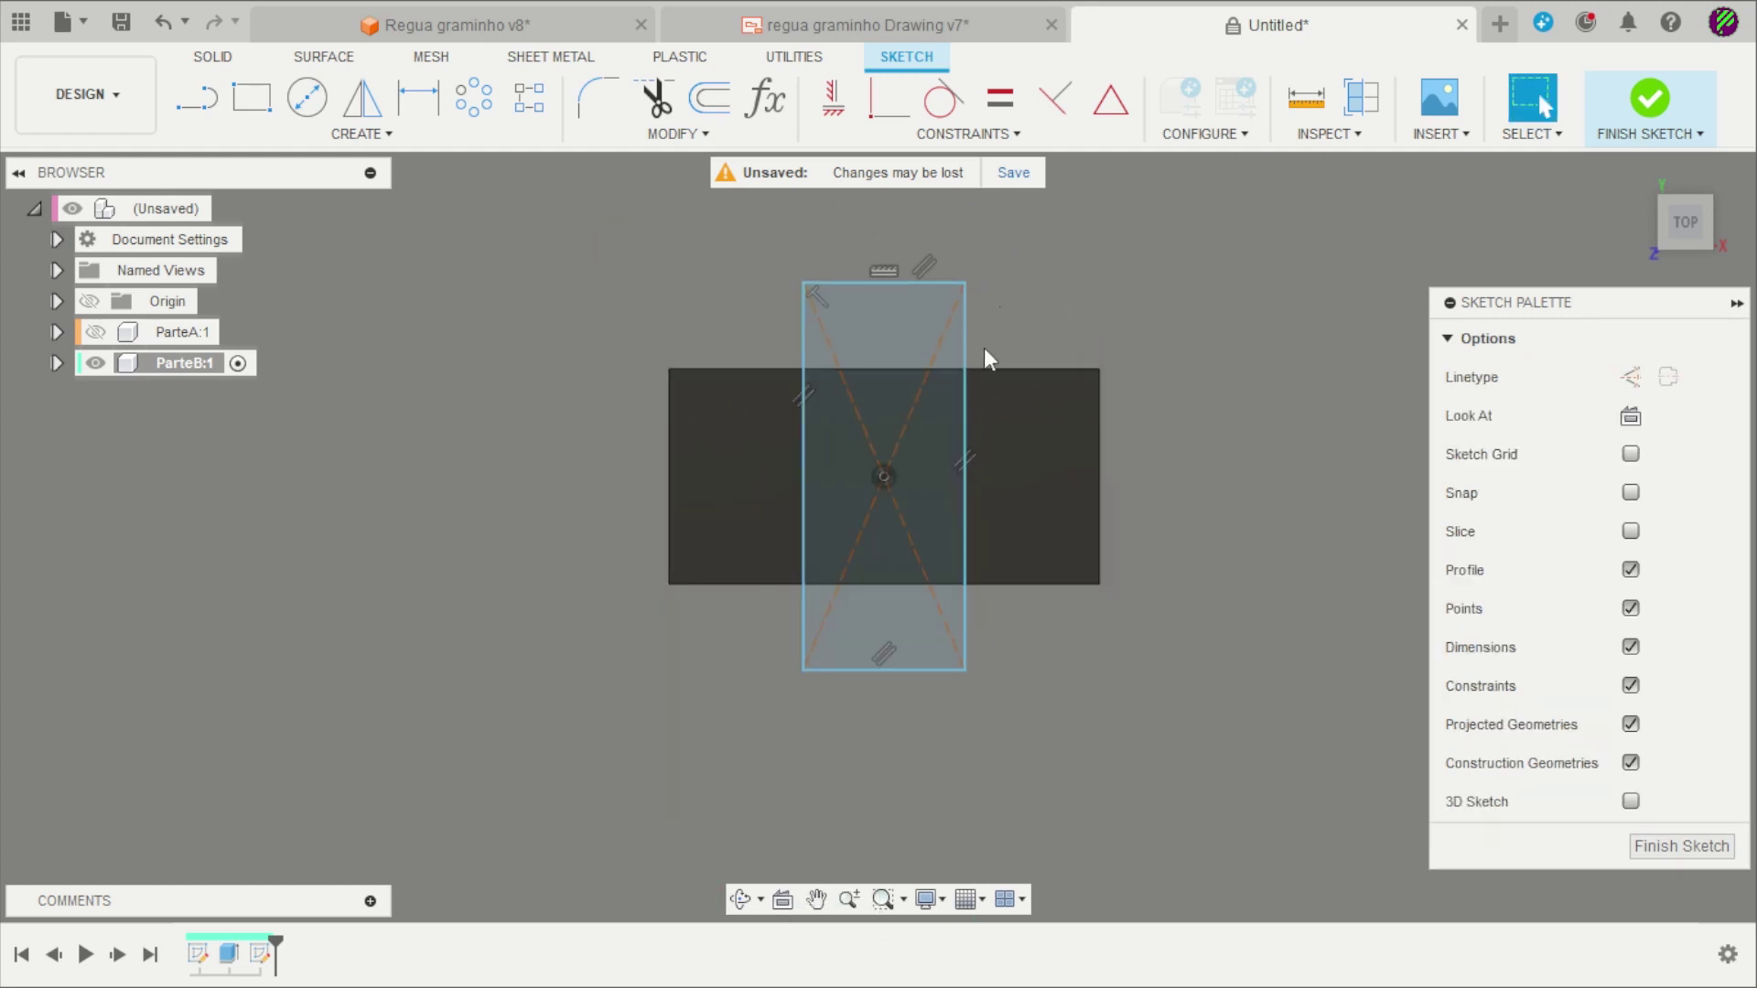
left_click(897, 24)
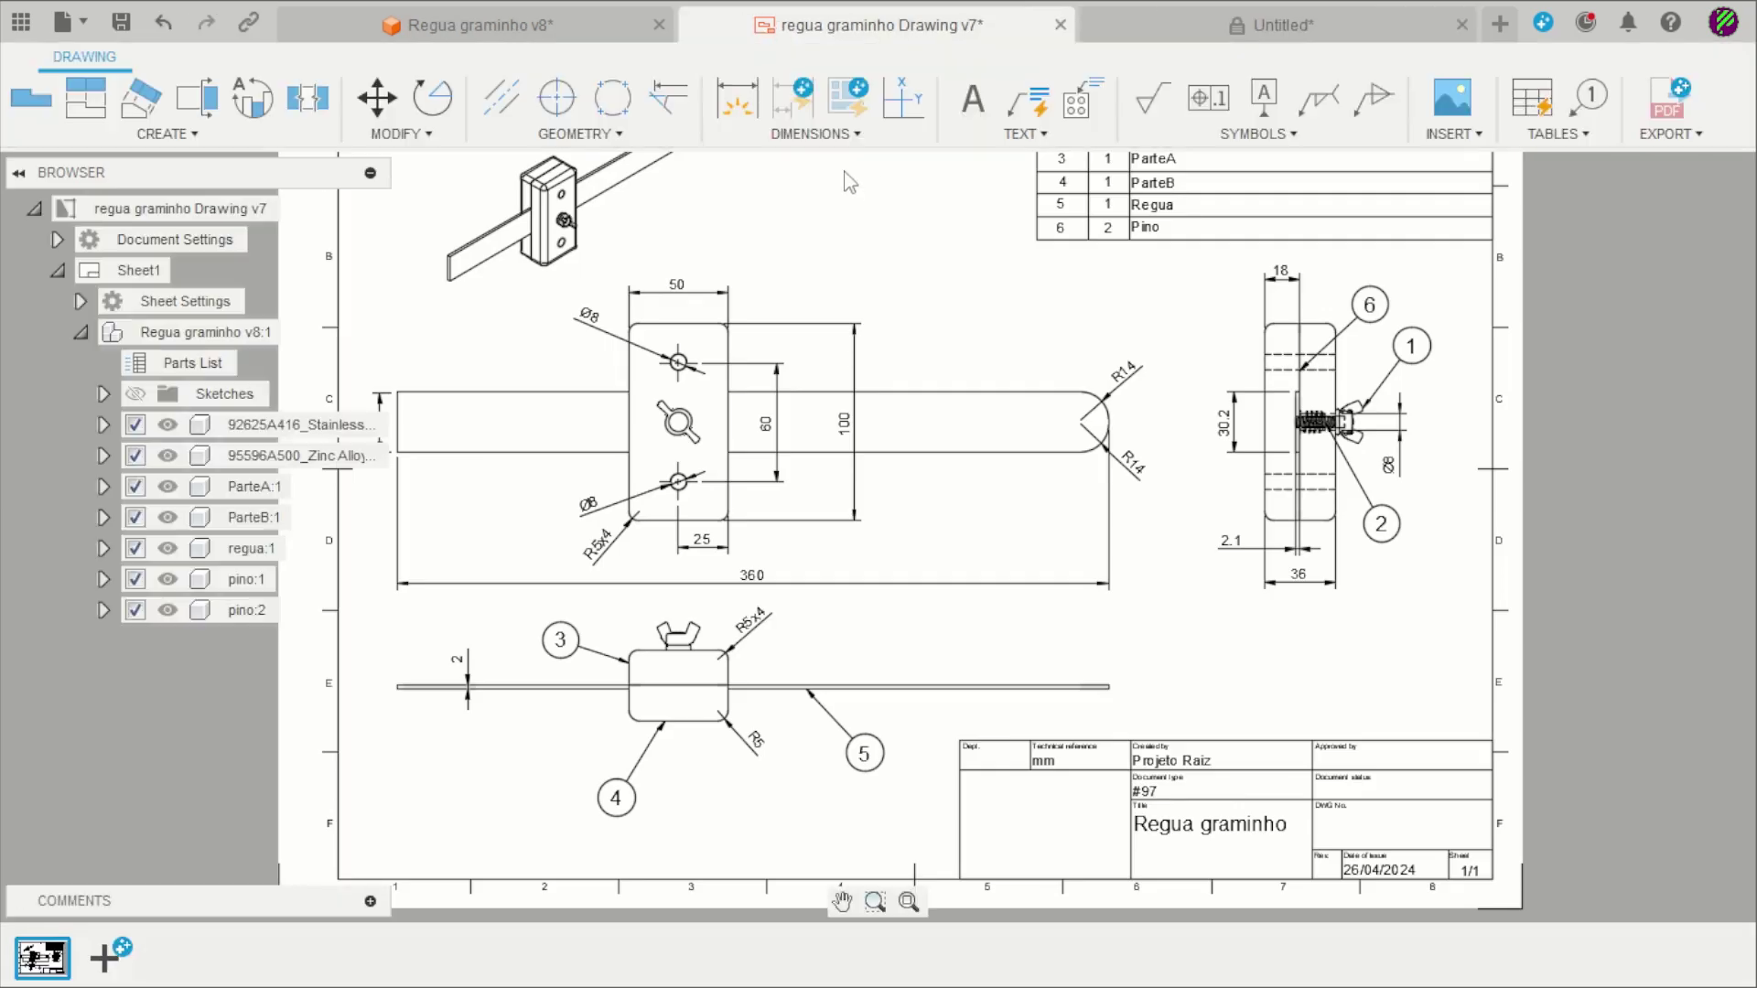
scroll(846, 228, "down", 1)
scroll(1052, 412, "up", 2)
scroll(1079, 430, "up", 3)
scroll(1090, 443, "up", 3)
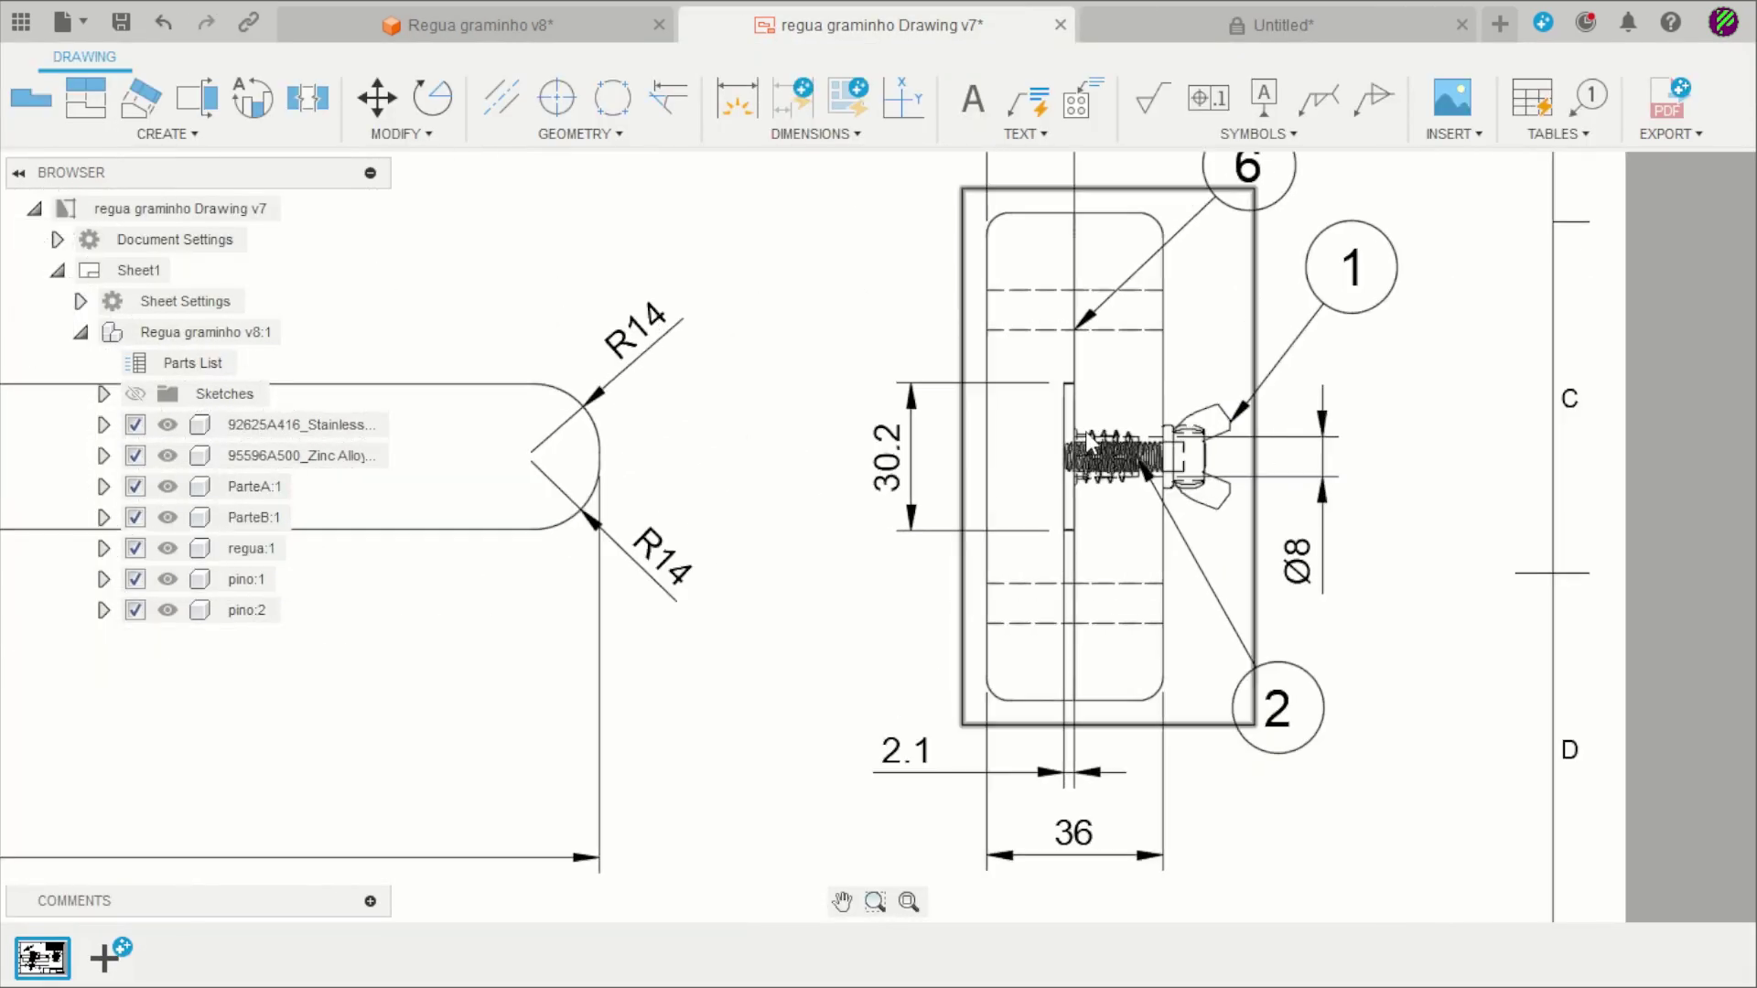
scroll(1084, 442, "up", 4)
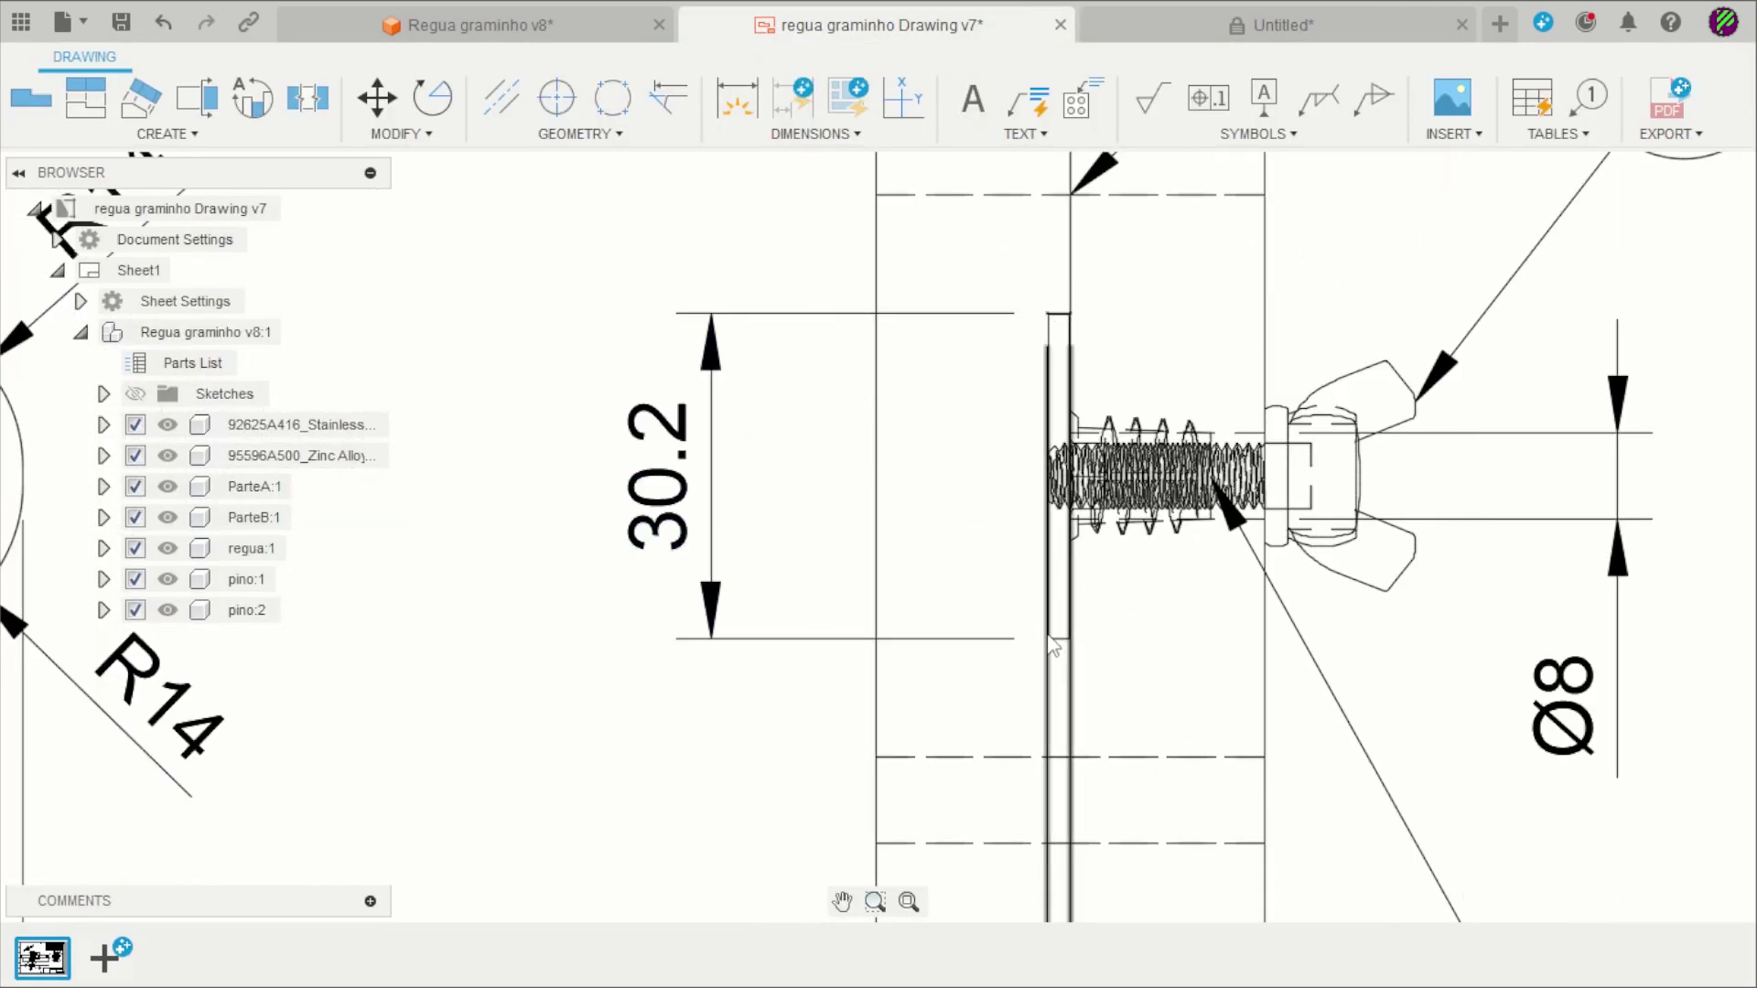
scroll(855, 478, "down", 2)
scroll(885, 458, "down", 2)
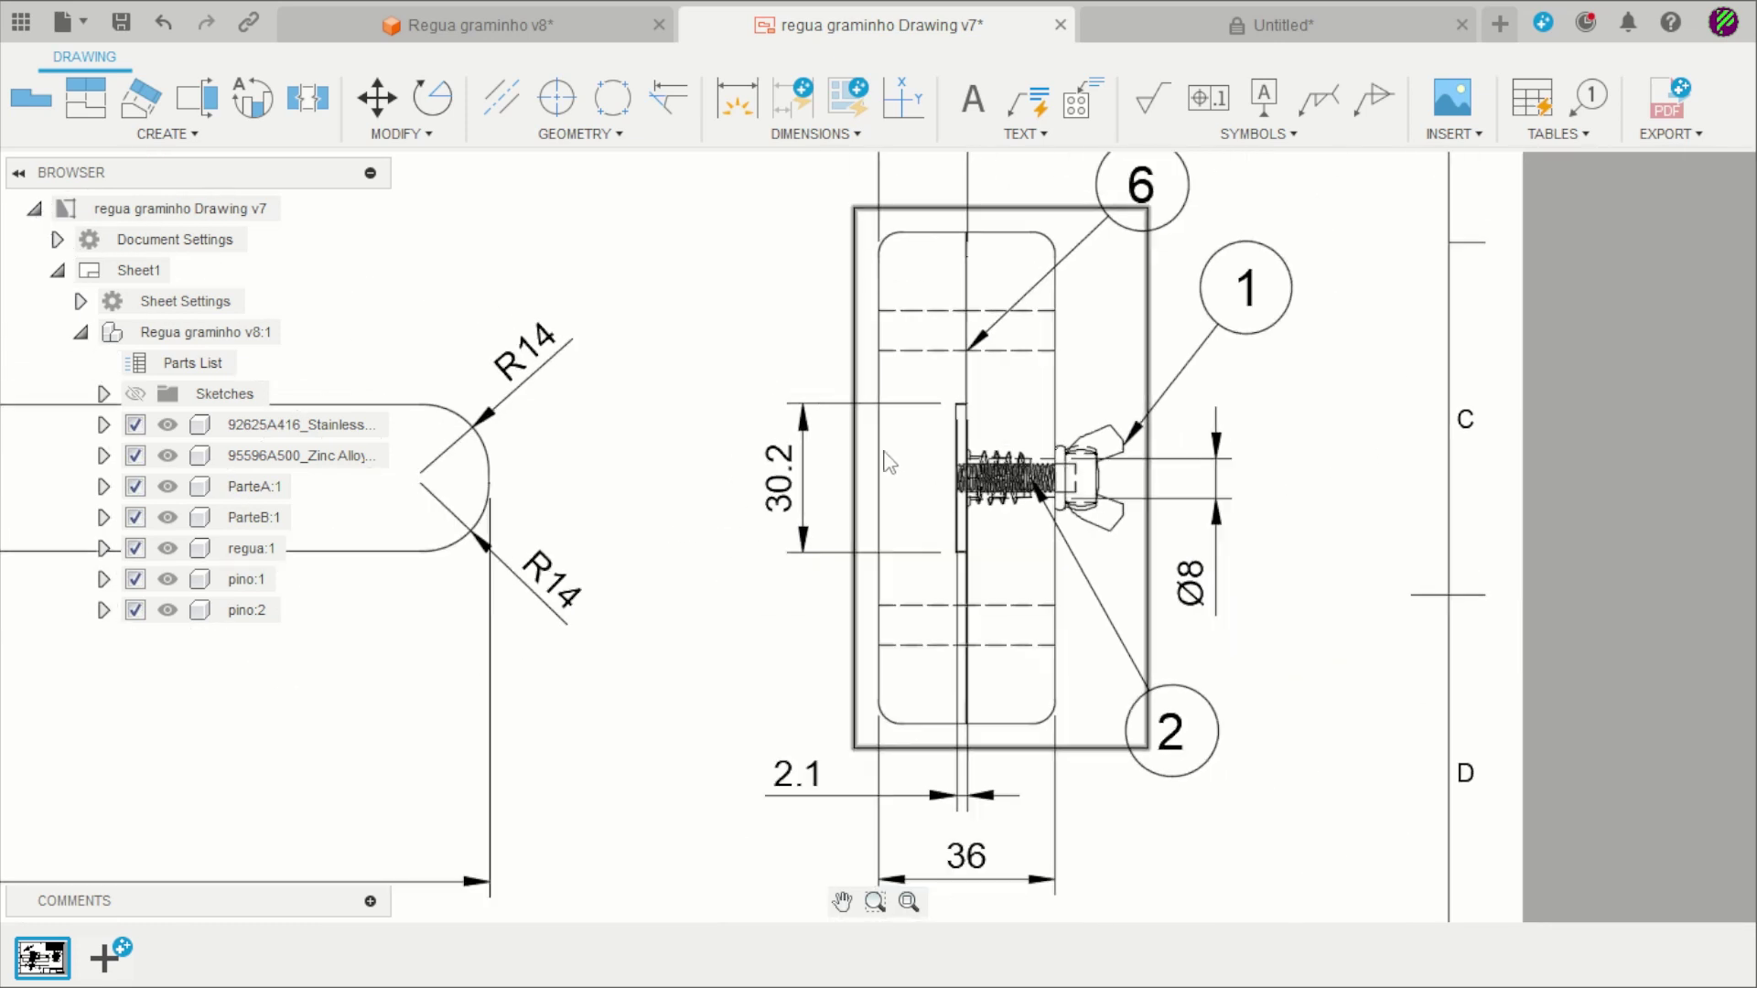
scroll(860, 462, "up", 3)
scroll(810, 457, "up", 1)
scroll(804, 366, "down", 2)
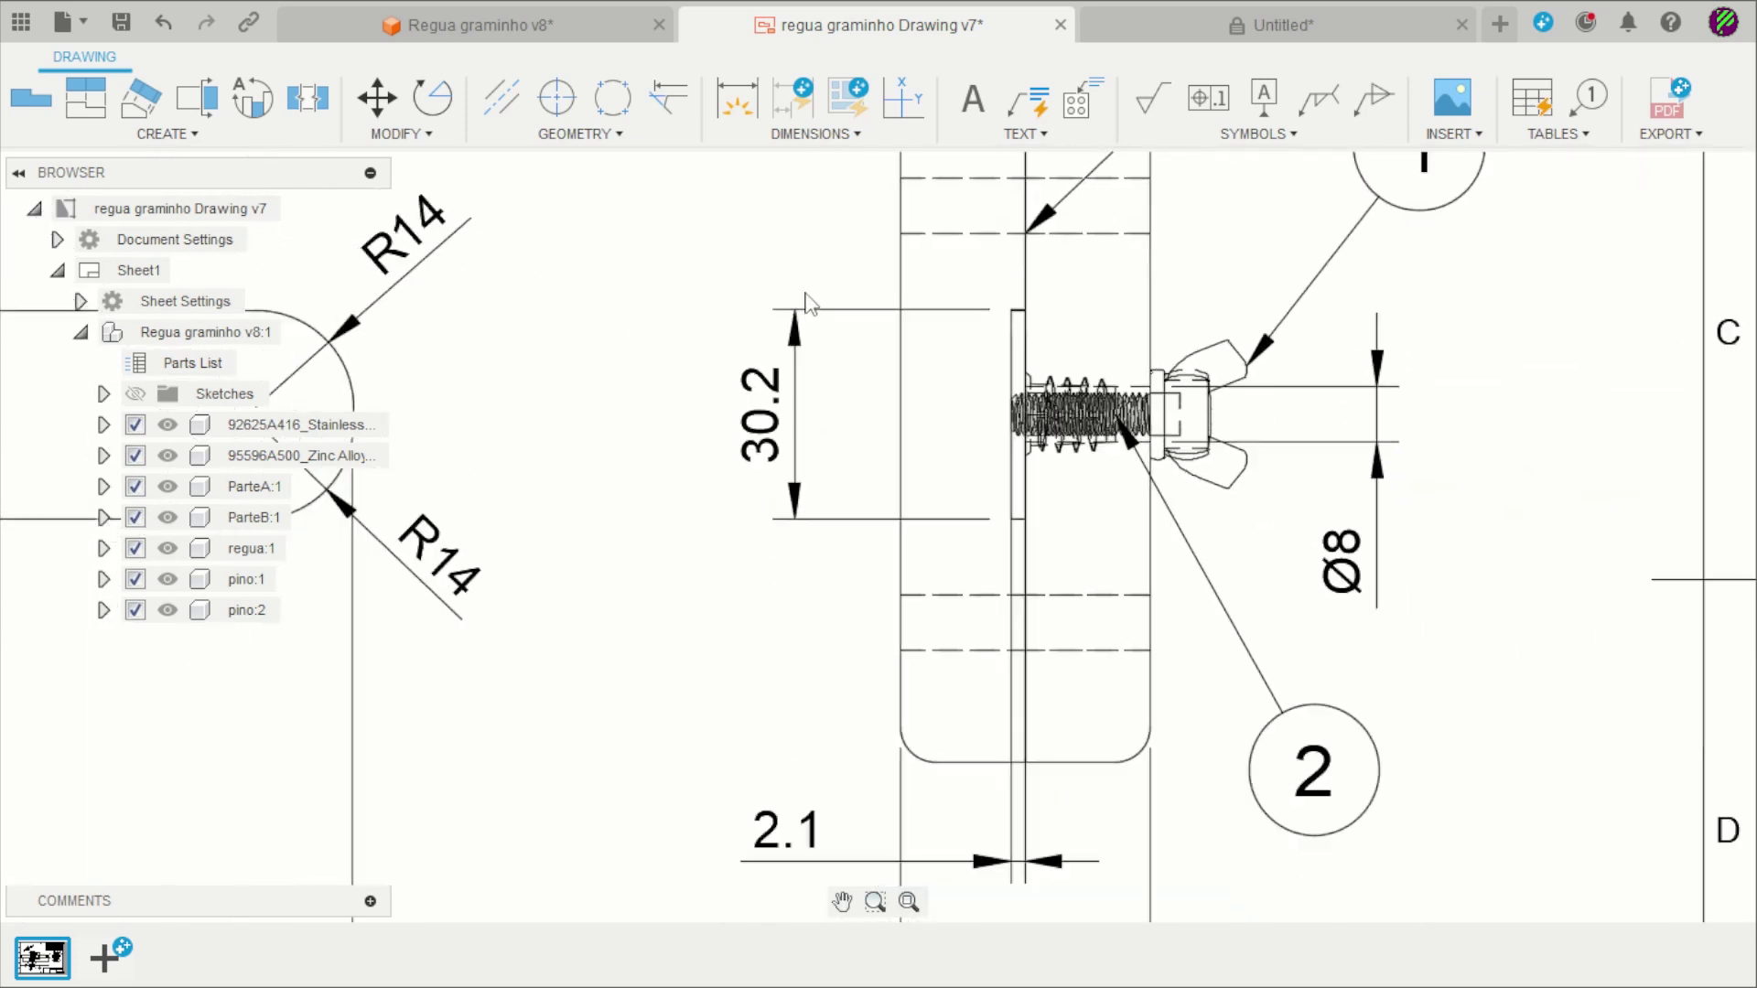
scroll(805, 301, "down", 2)
scroll(823, 549, "up", 2)
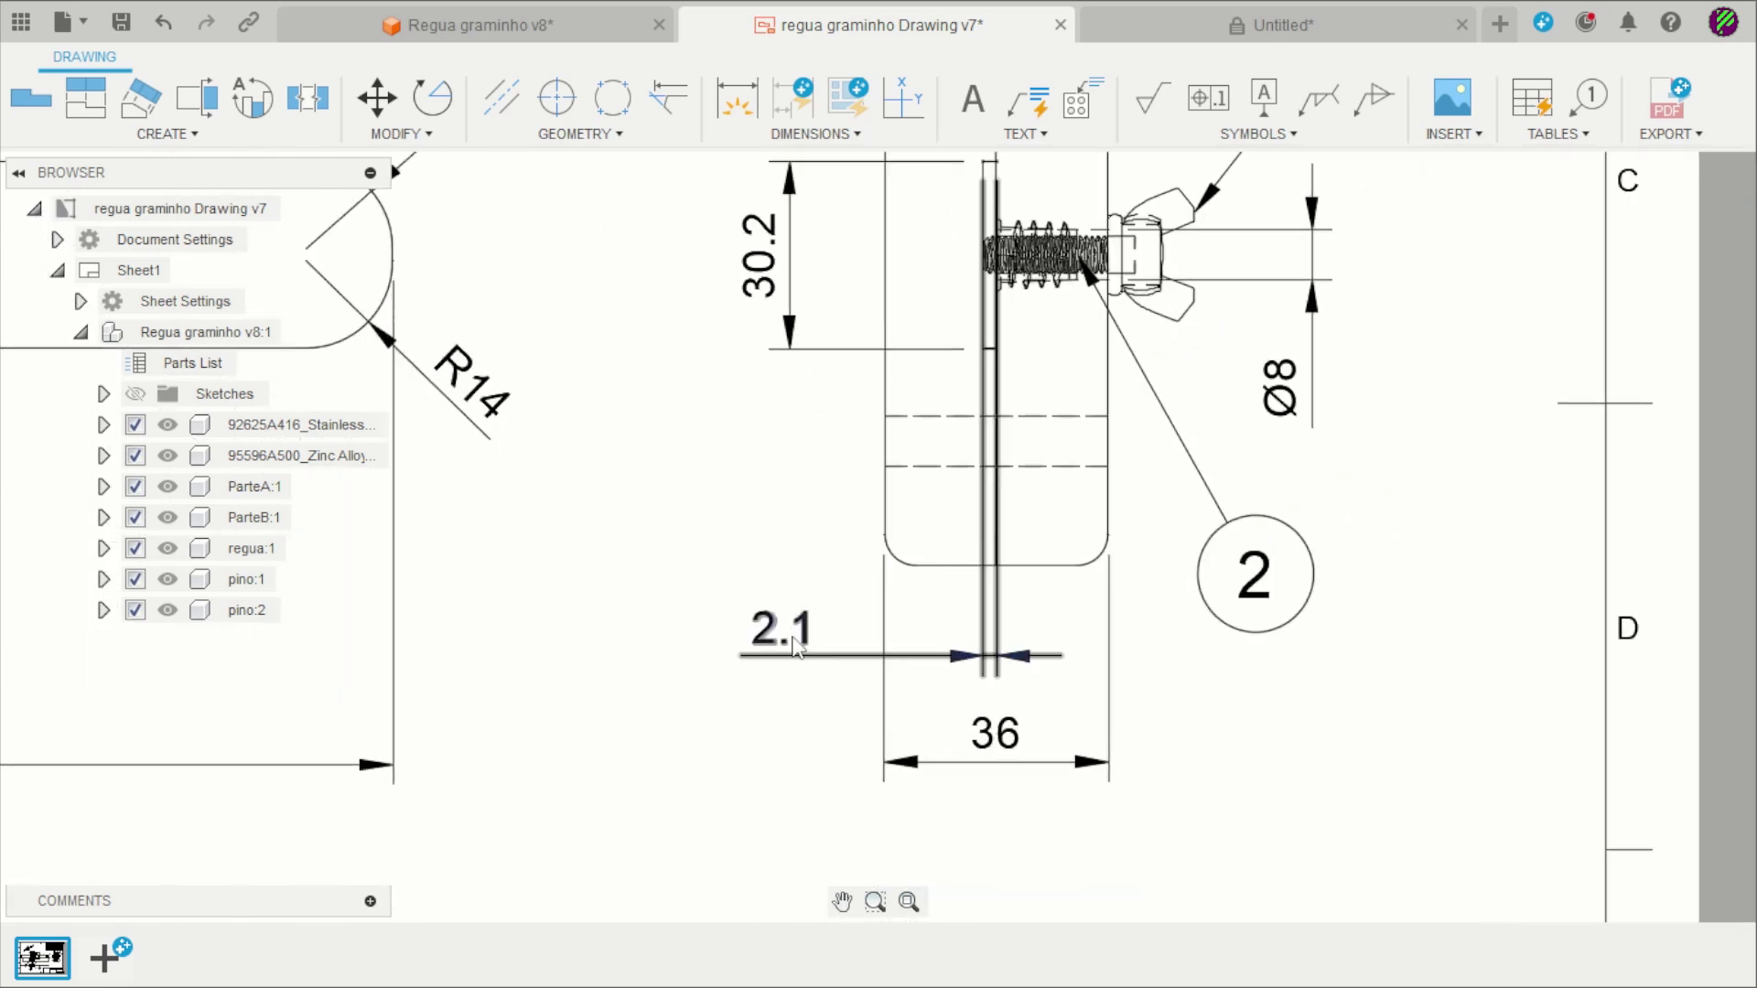
left_click(1185, 25)
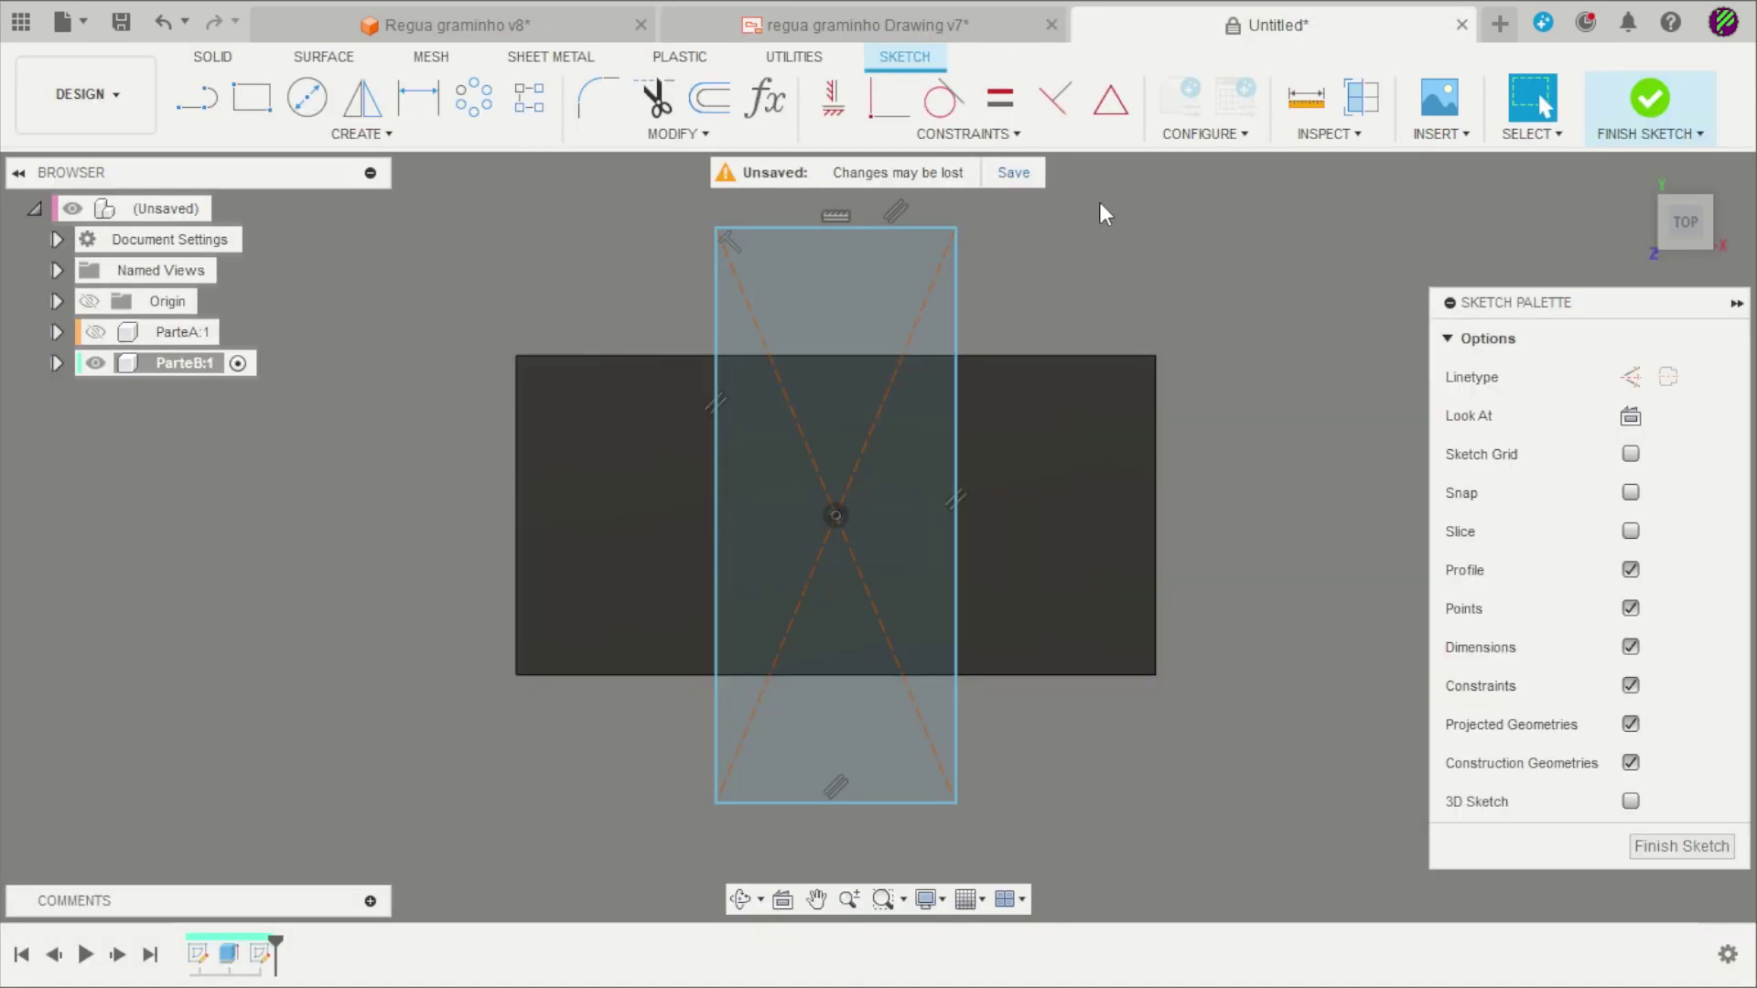
Dimension the rectangle width to 30.20 mm and finish the sketch.
key("d")
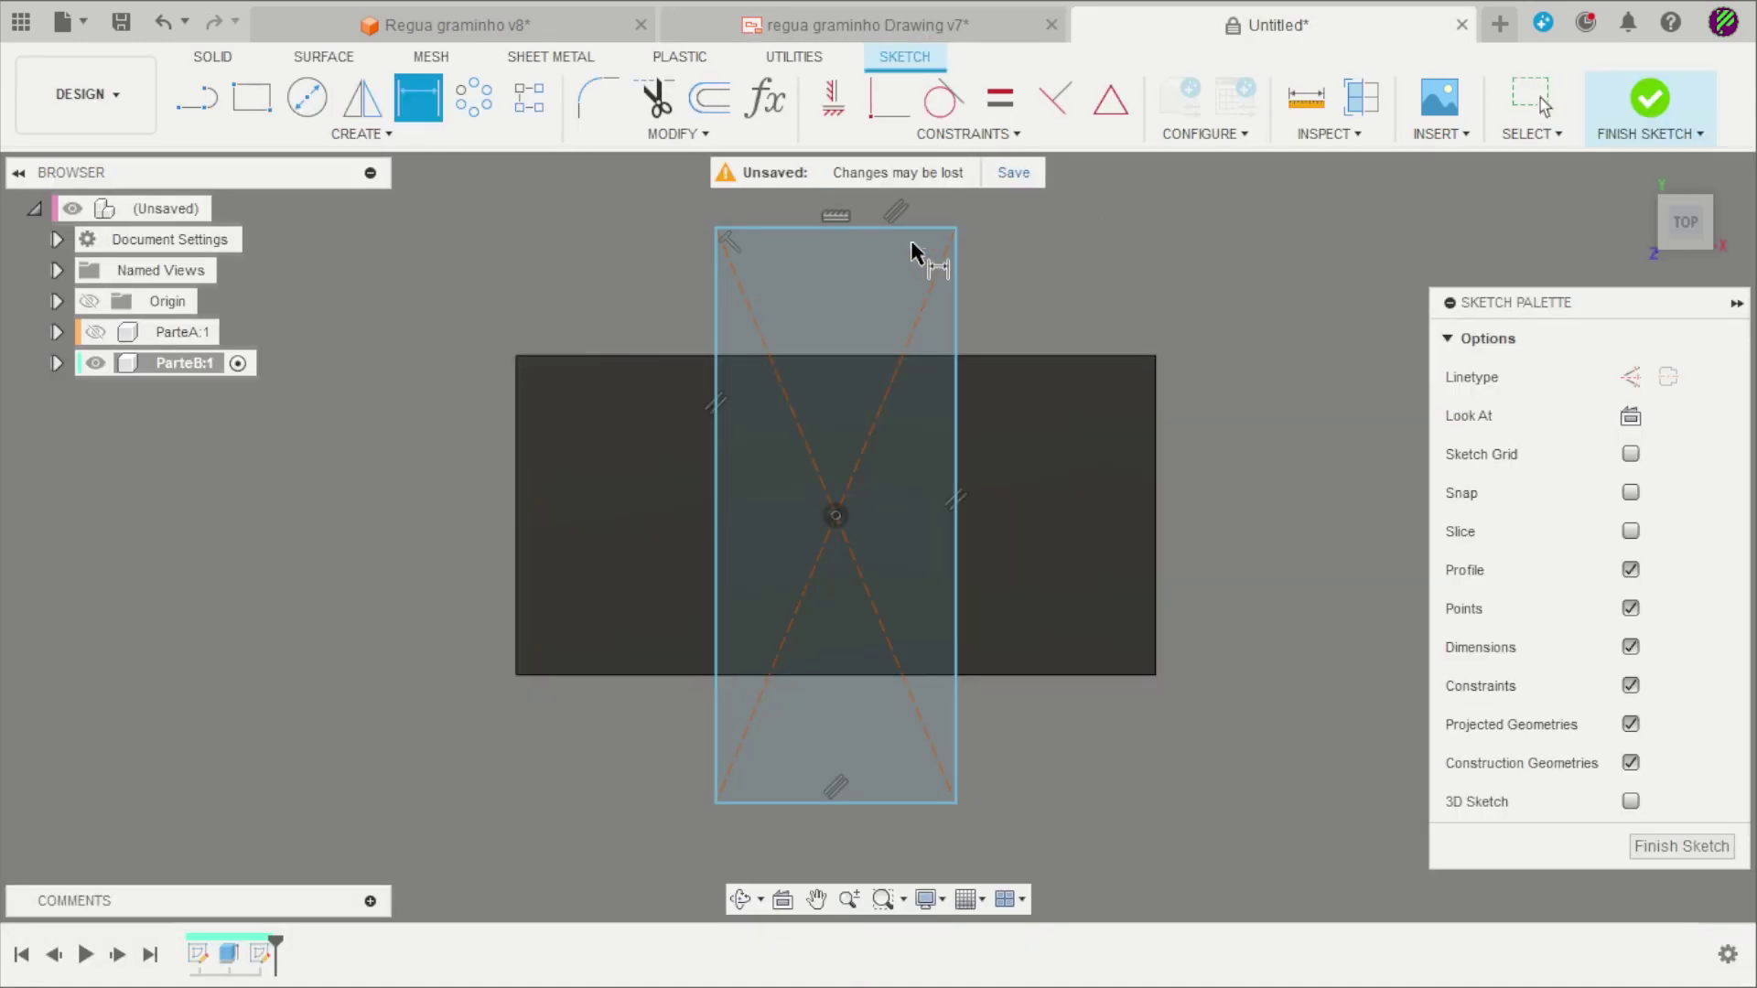
left_click(910, 228)
left_click(855, 283)
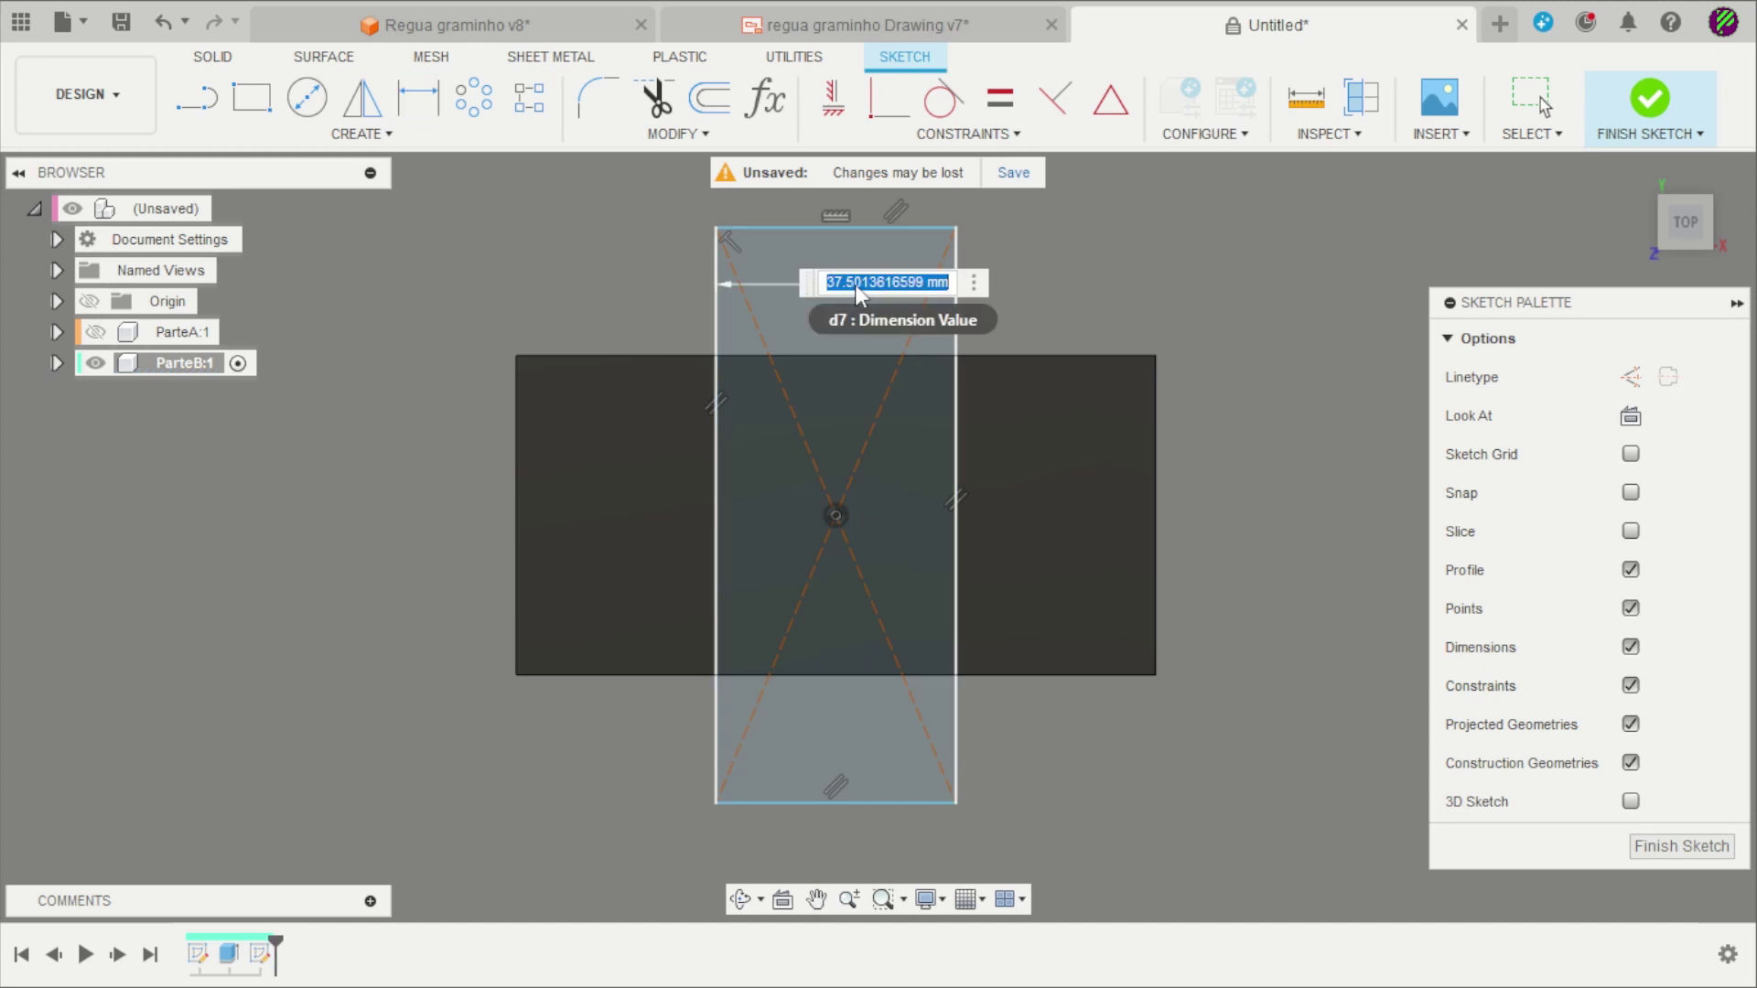
type("30.20")
key("Return")
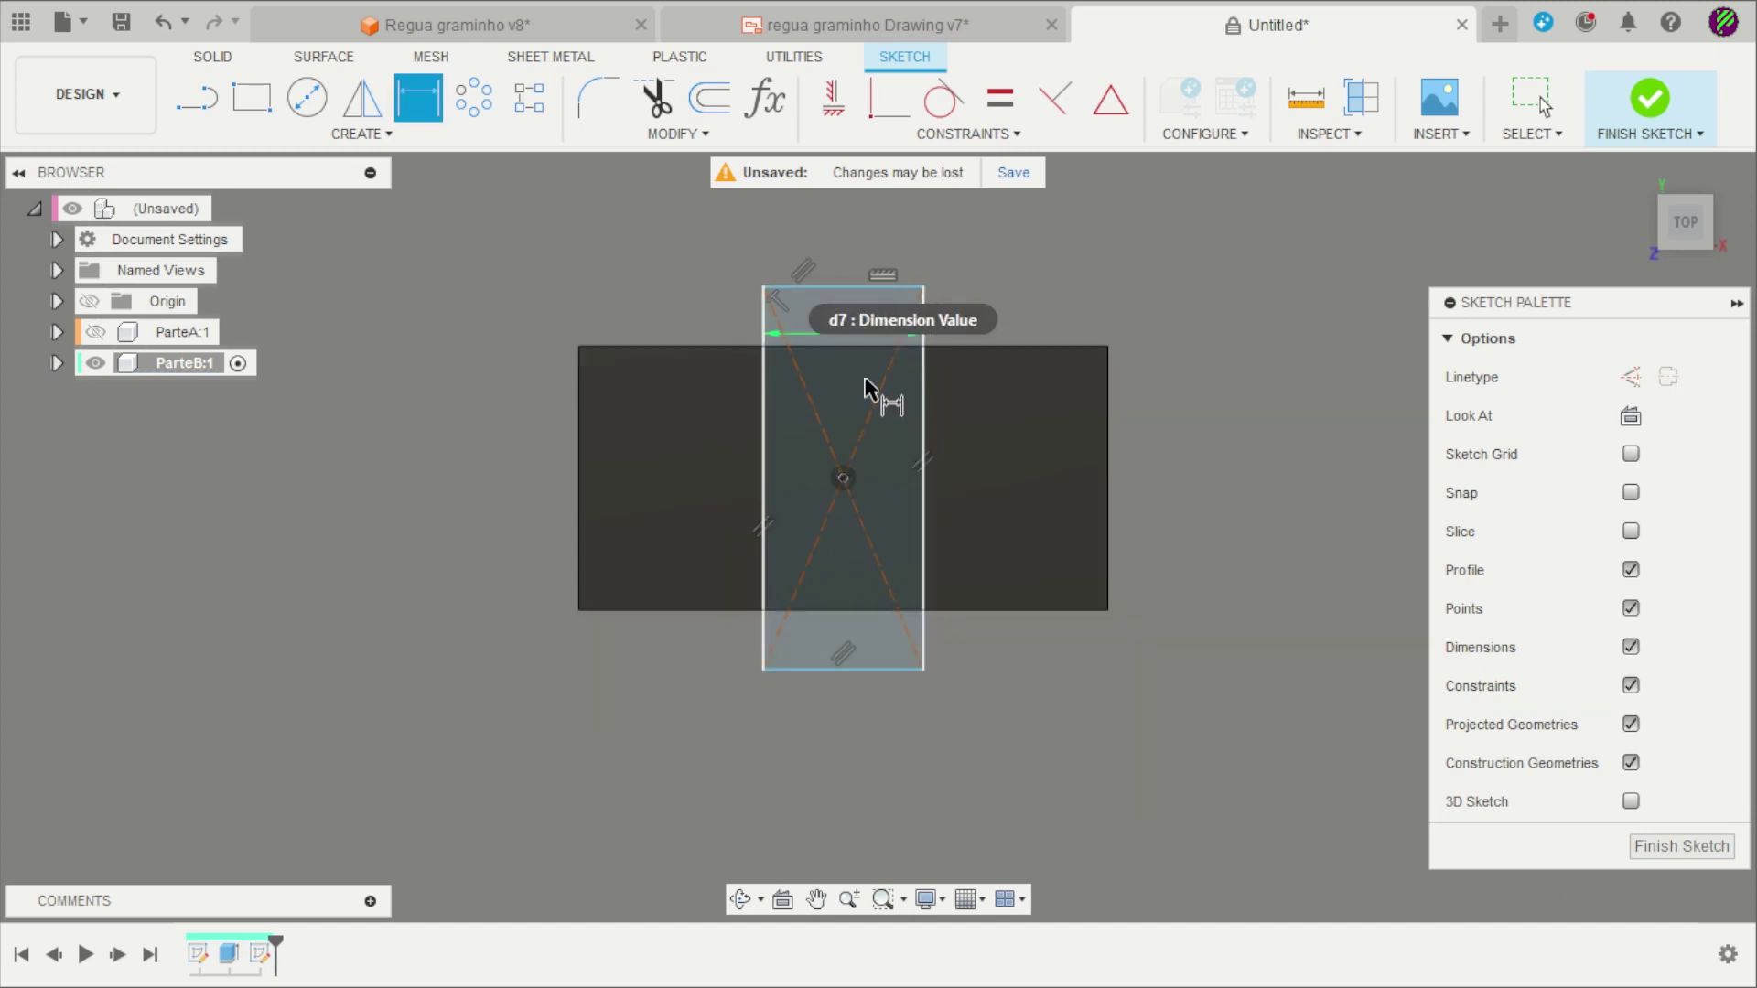
left_click(1658, 101)
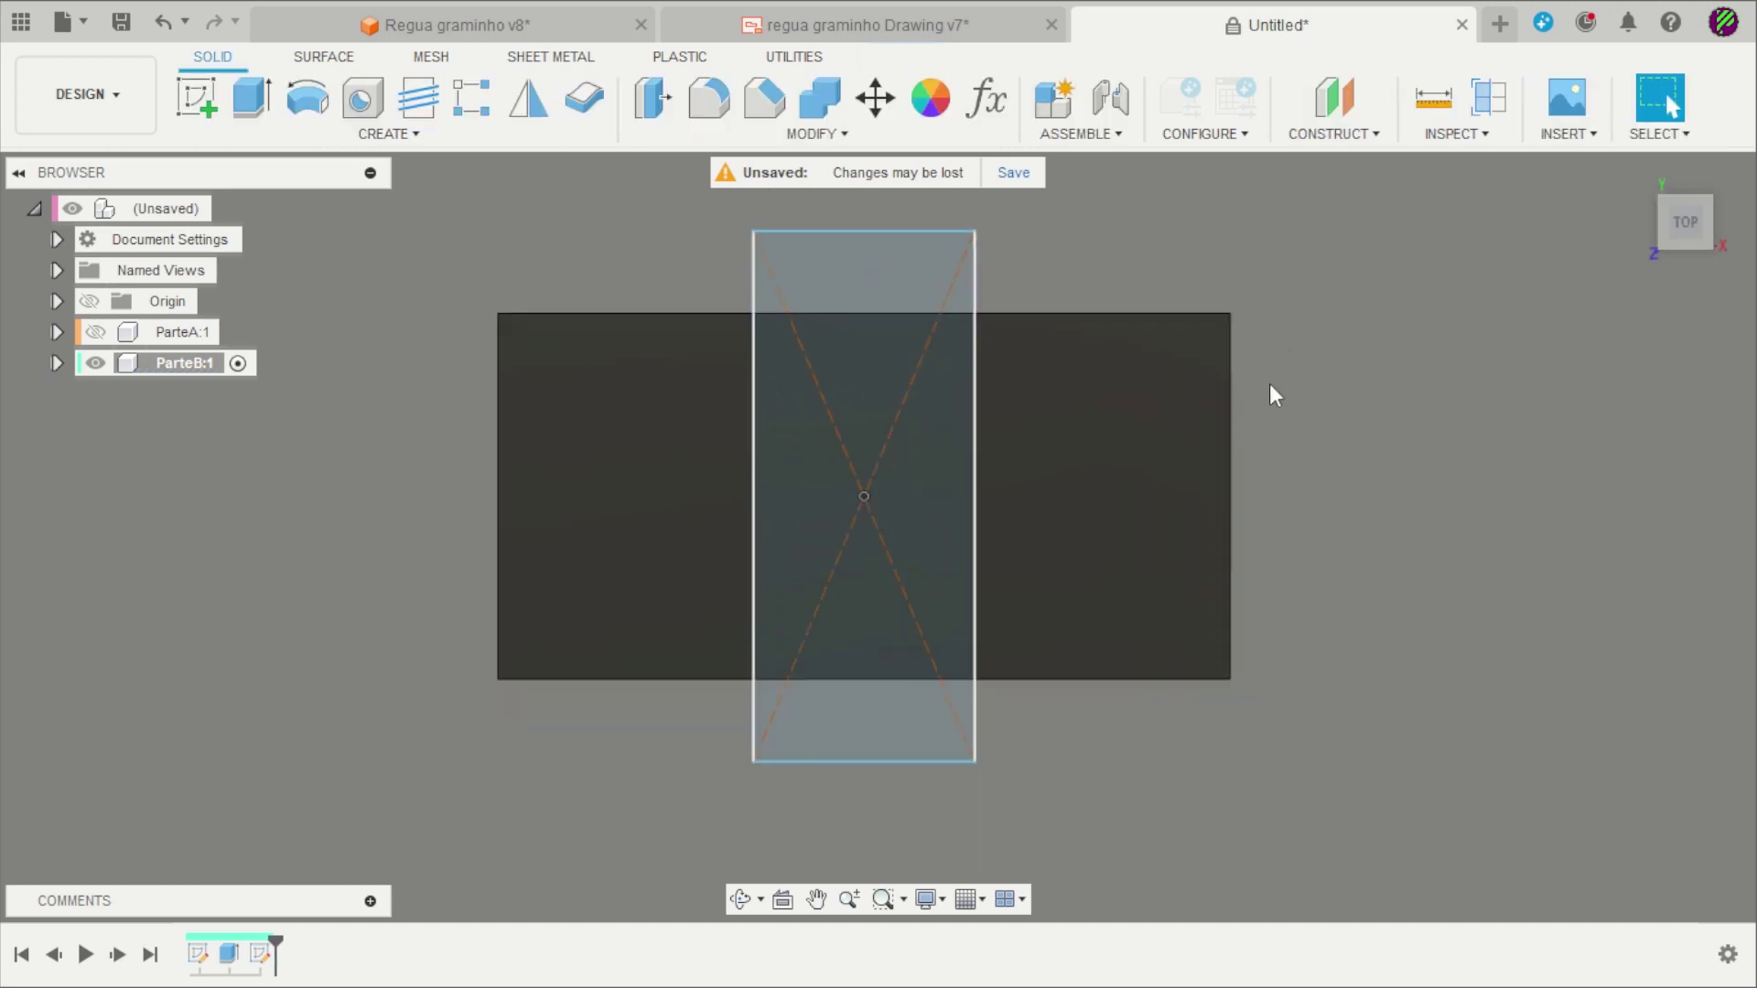
Extrude-cut the rectangle 2.1 mm down into a groove across ParteB and orbit to inspect it.
mouse_move(1270, 392)
middle_mouse_down("shift")
mouse_move(1422, 301)
mouse_move(1332, 298)
middle_mouse_up("shift")
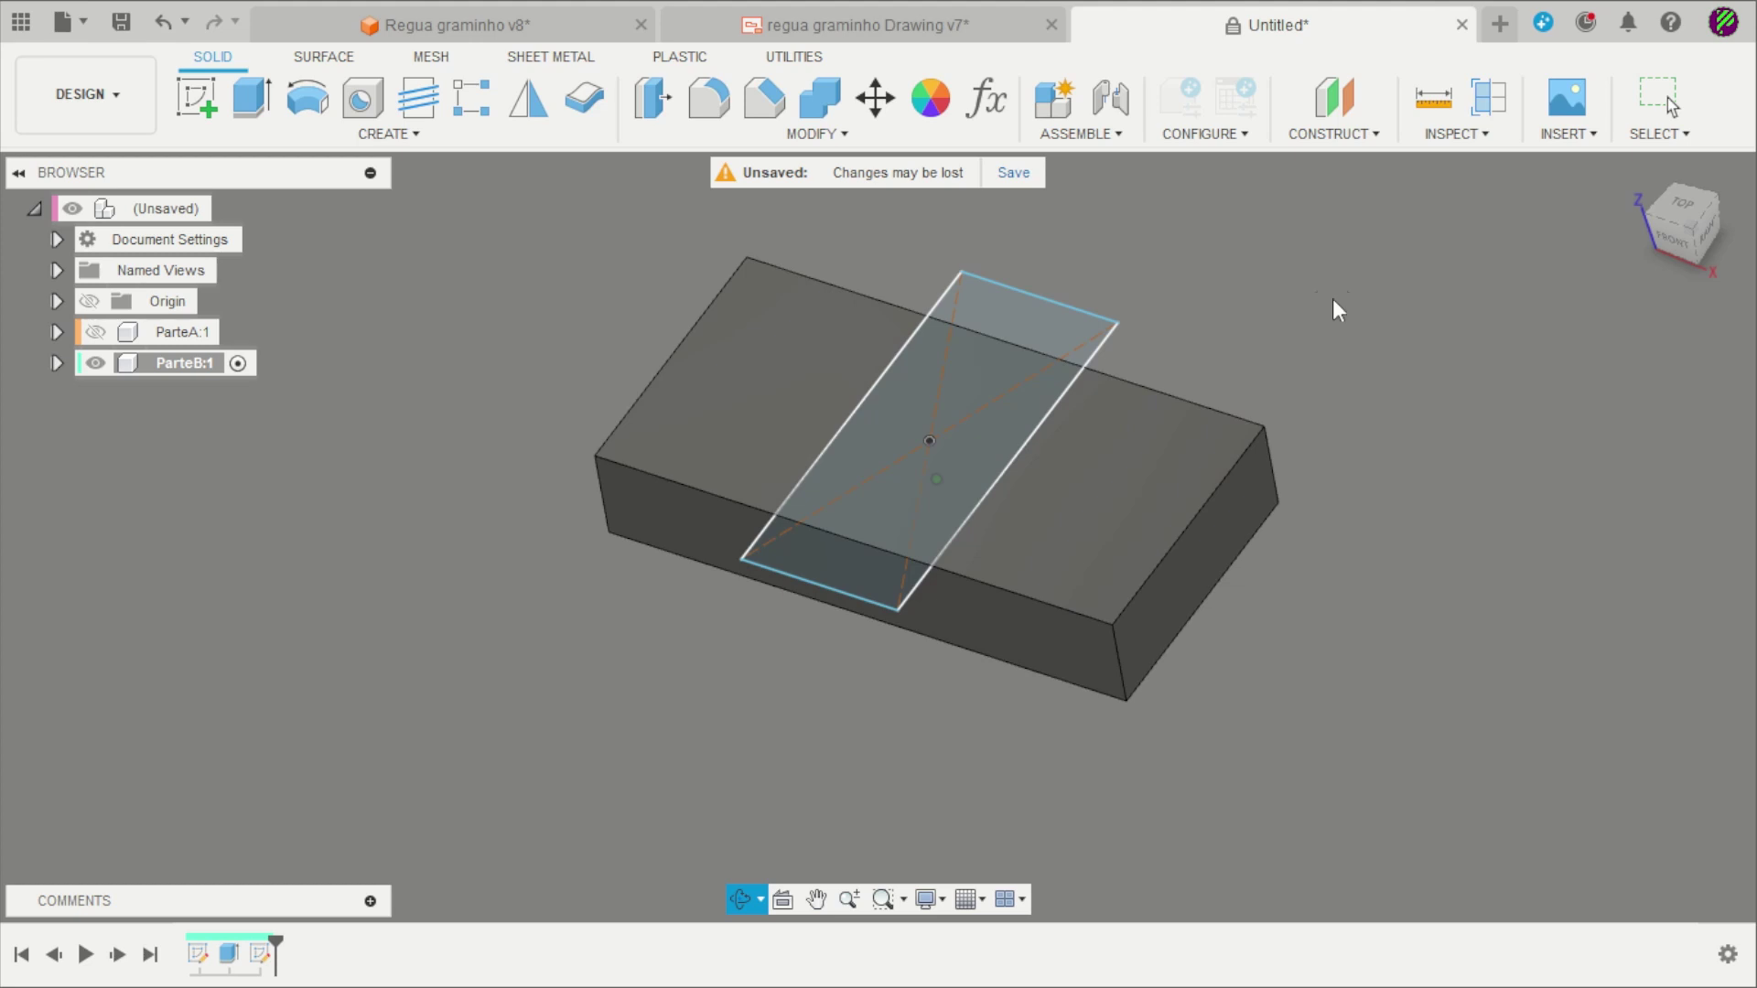
left_click(251, 97)
scroll(864, 530, "up", 1)
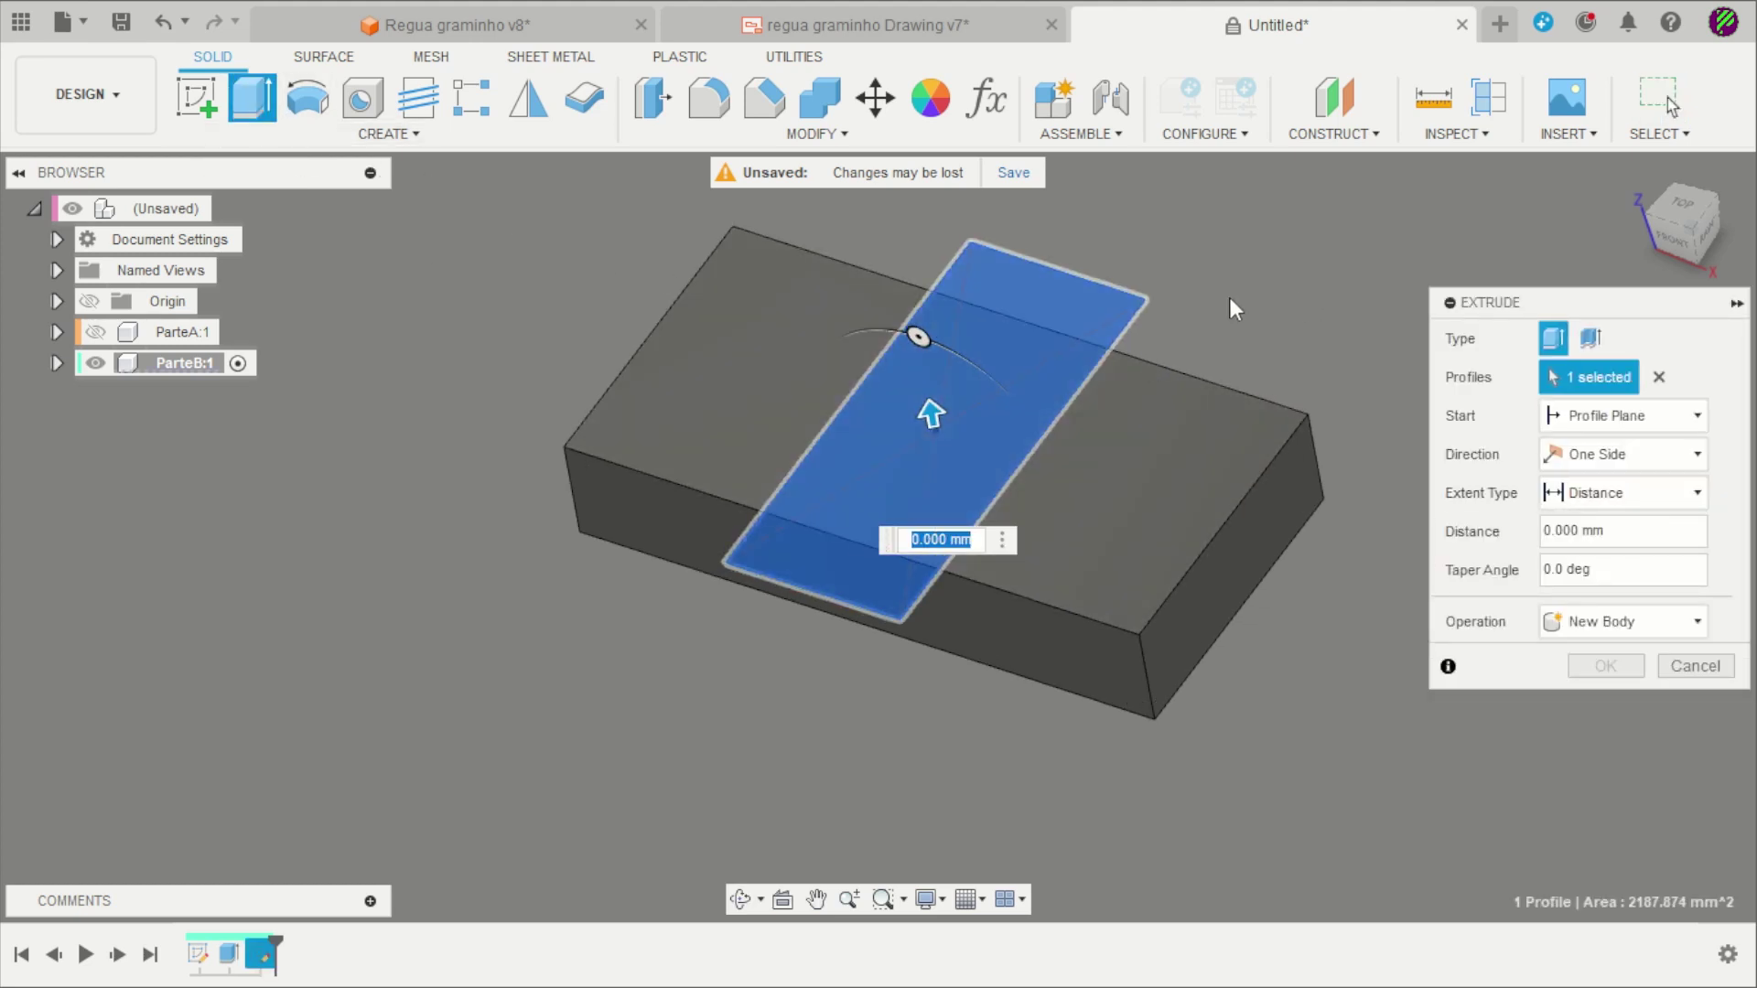
type("-2,1")
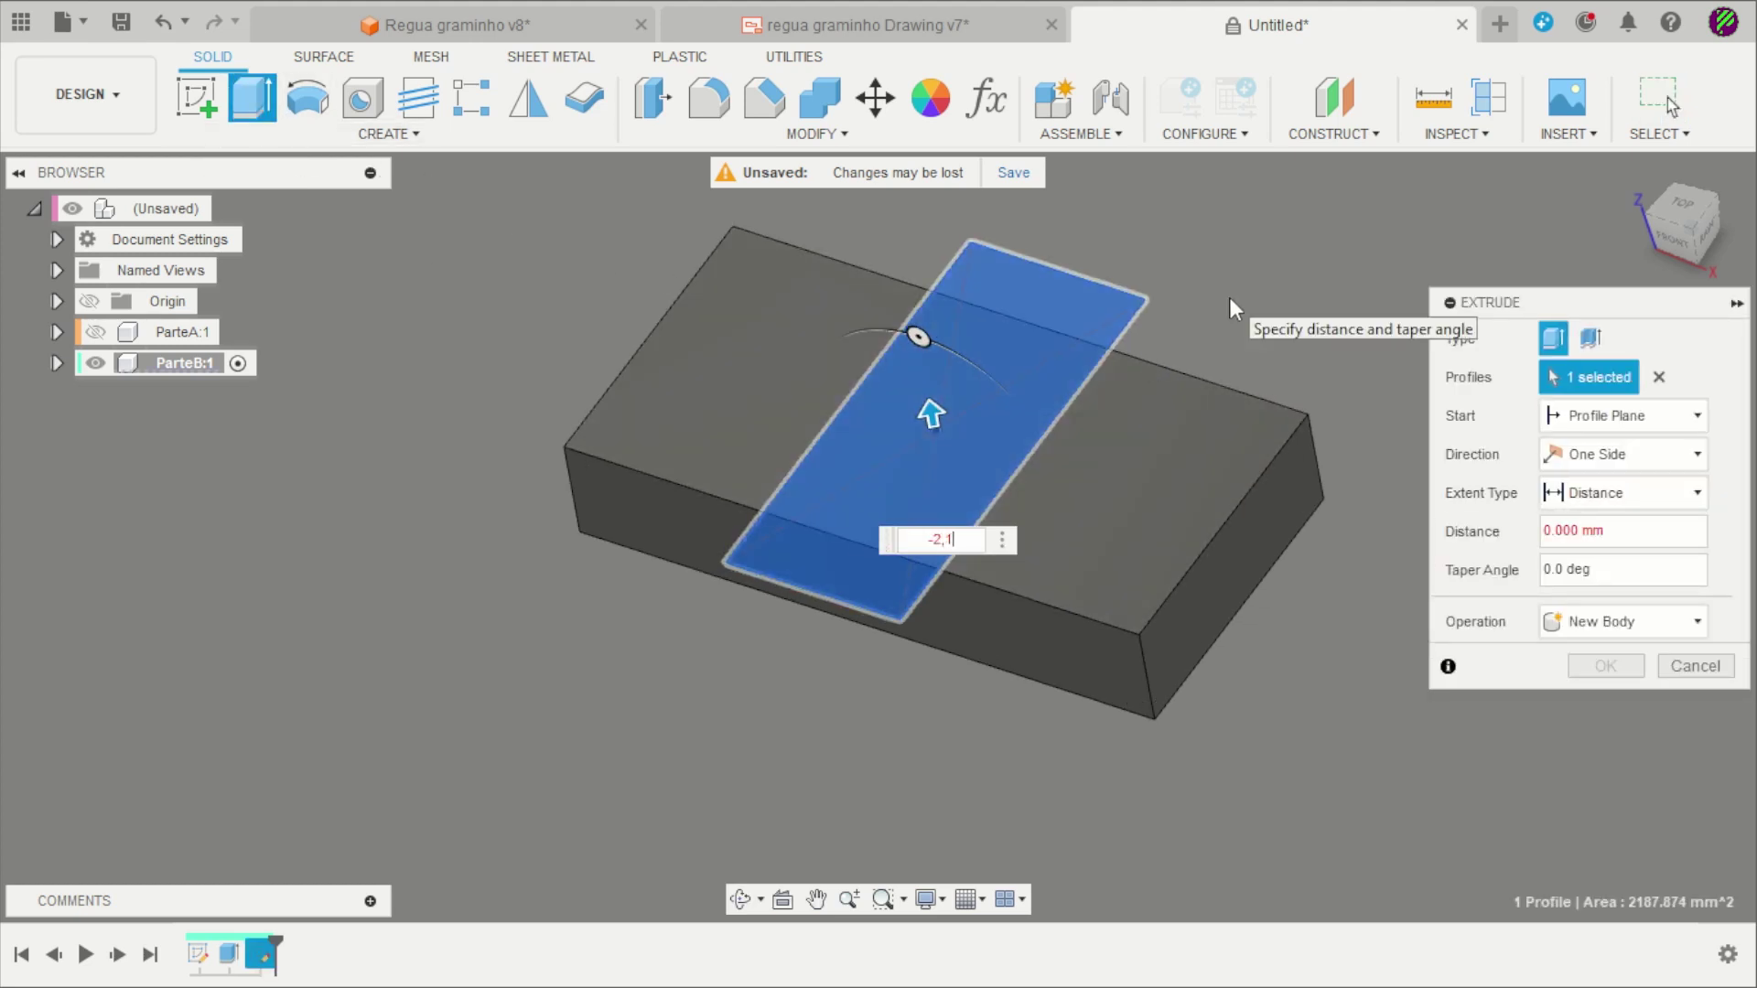
key("Return")
key("Return")
mouse_move(1225, 304)
middle_mouse_down("shift")
mouse_move(1309, 228)
mouse_move(1271, 263)
mouse_move(915, 403)
middle_mouse_up("shift")
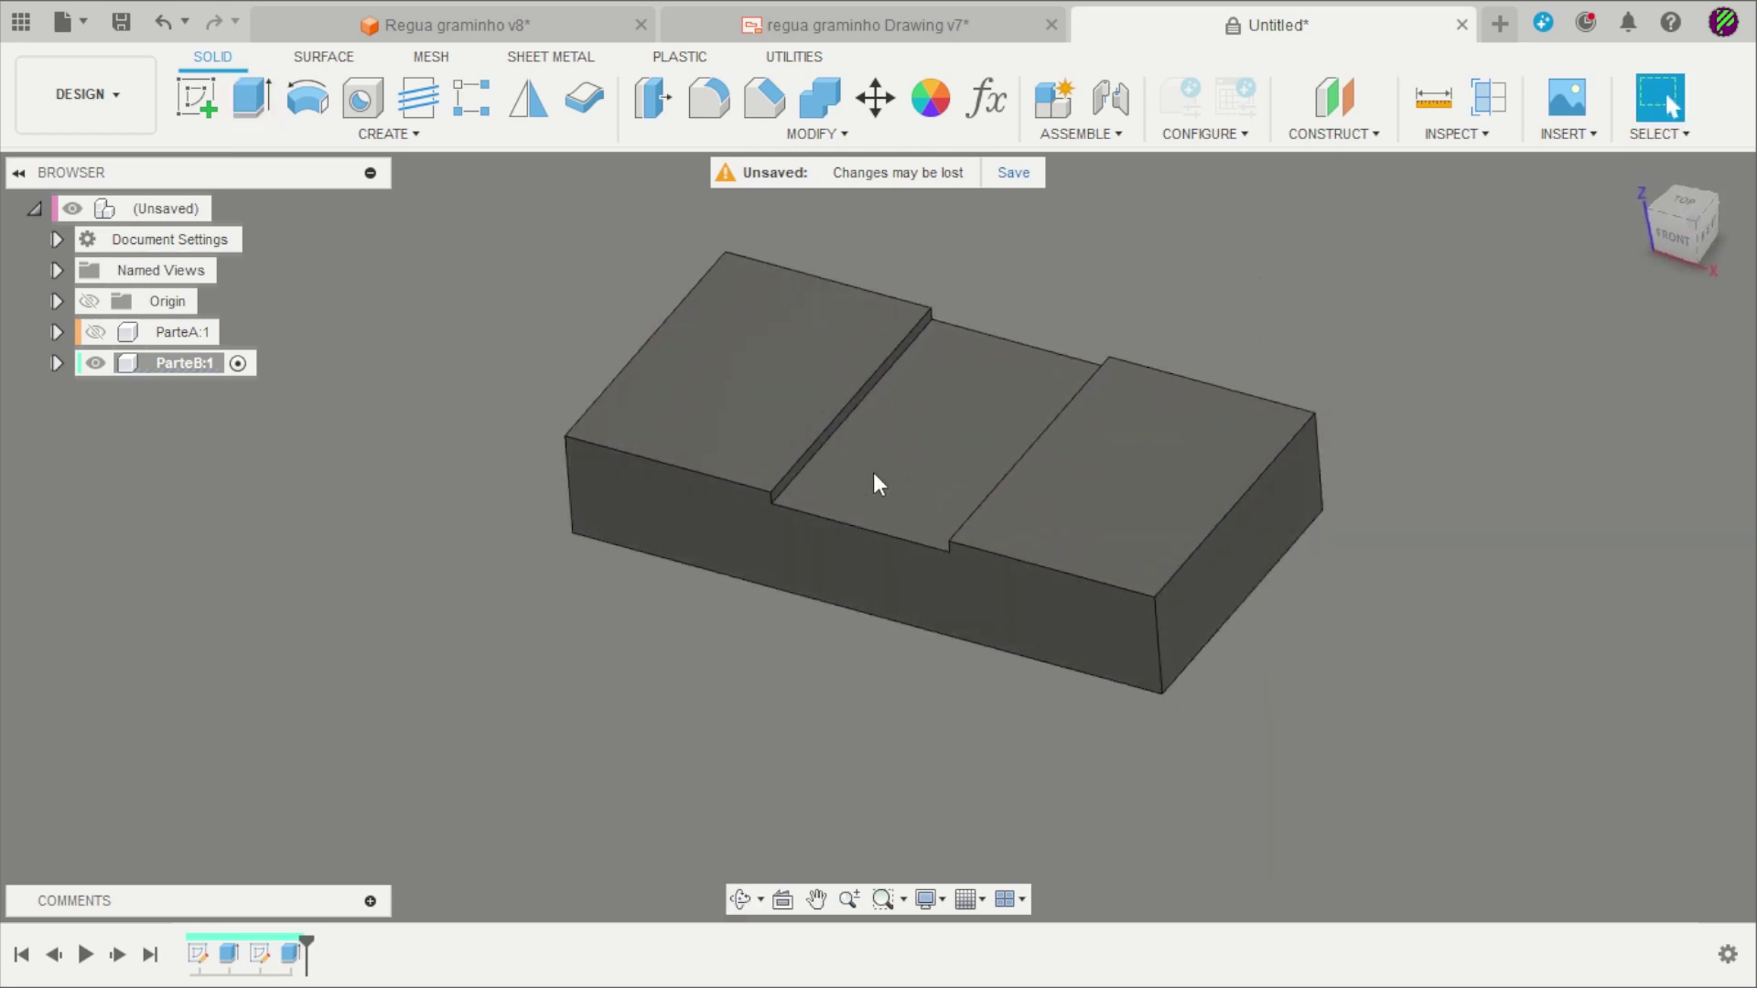
mouse_move(1118, 273)
middle_mouse_down("shift")
mouse_move(1157, 224)
mouse_move(918, 463)
middle_mouse_up("shift")
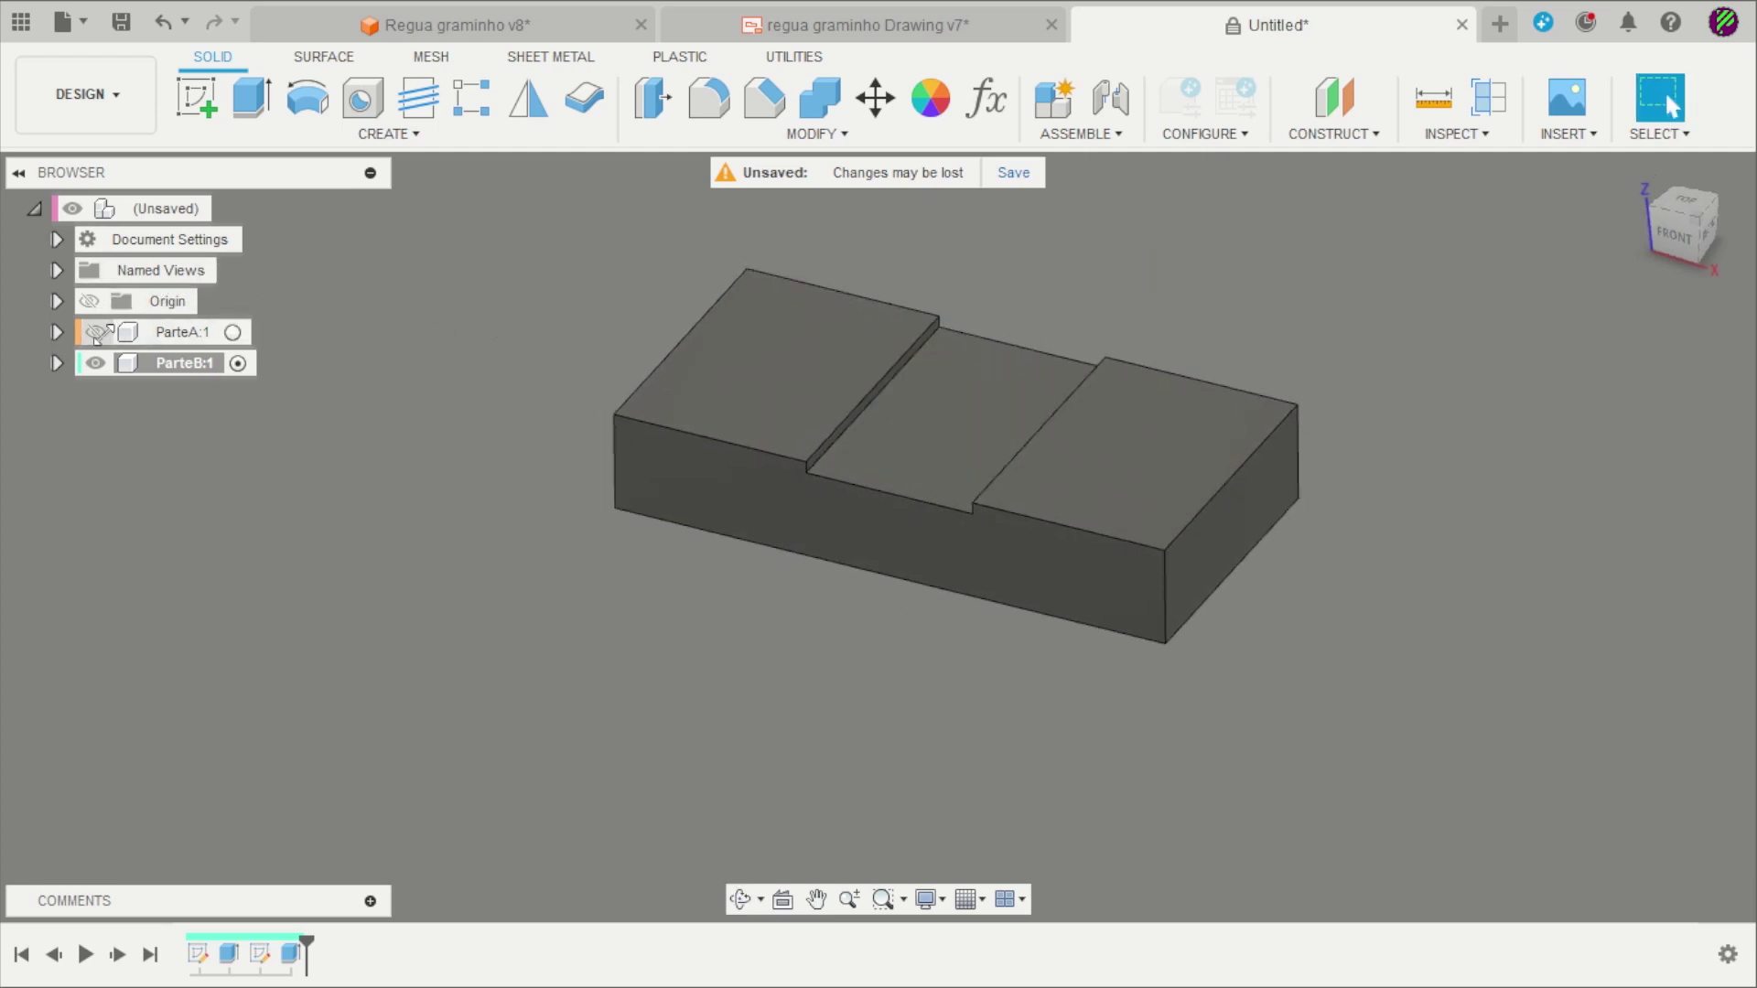
Activate the root assembly, hide ParteB, and create a new component named Pino.
left_click(225, 208)
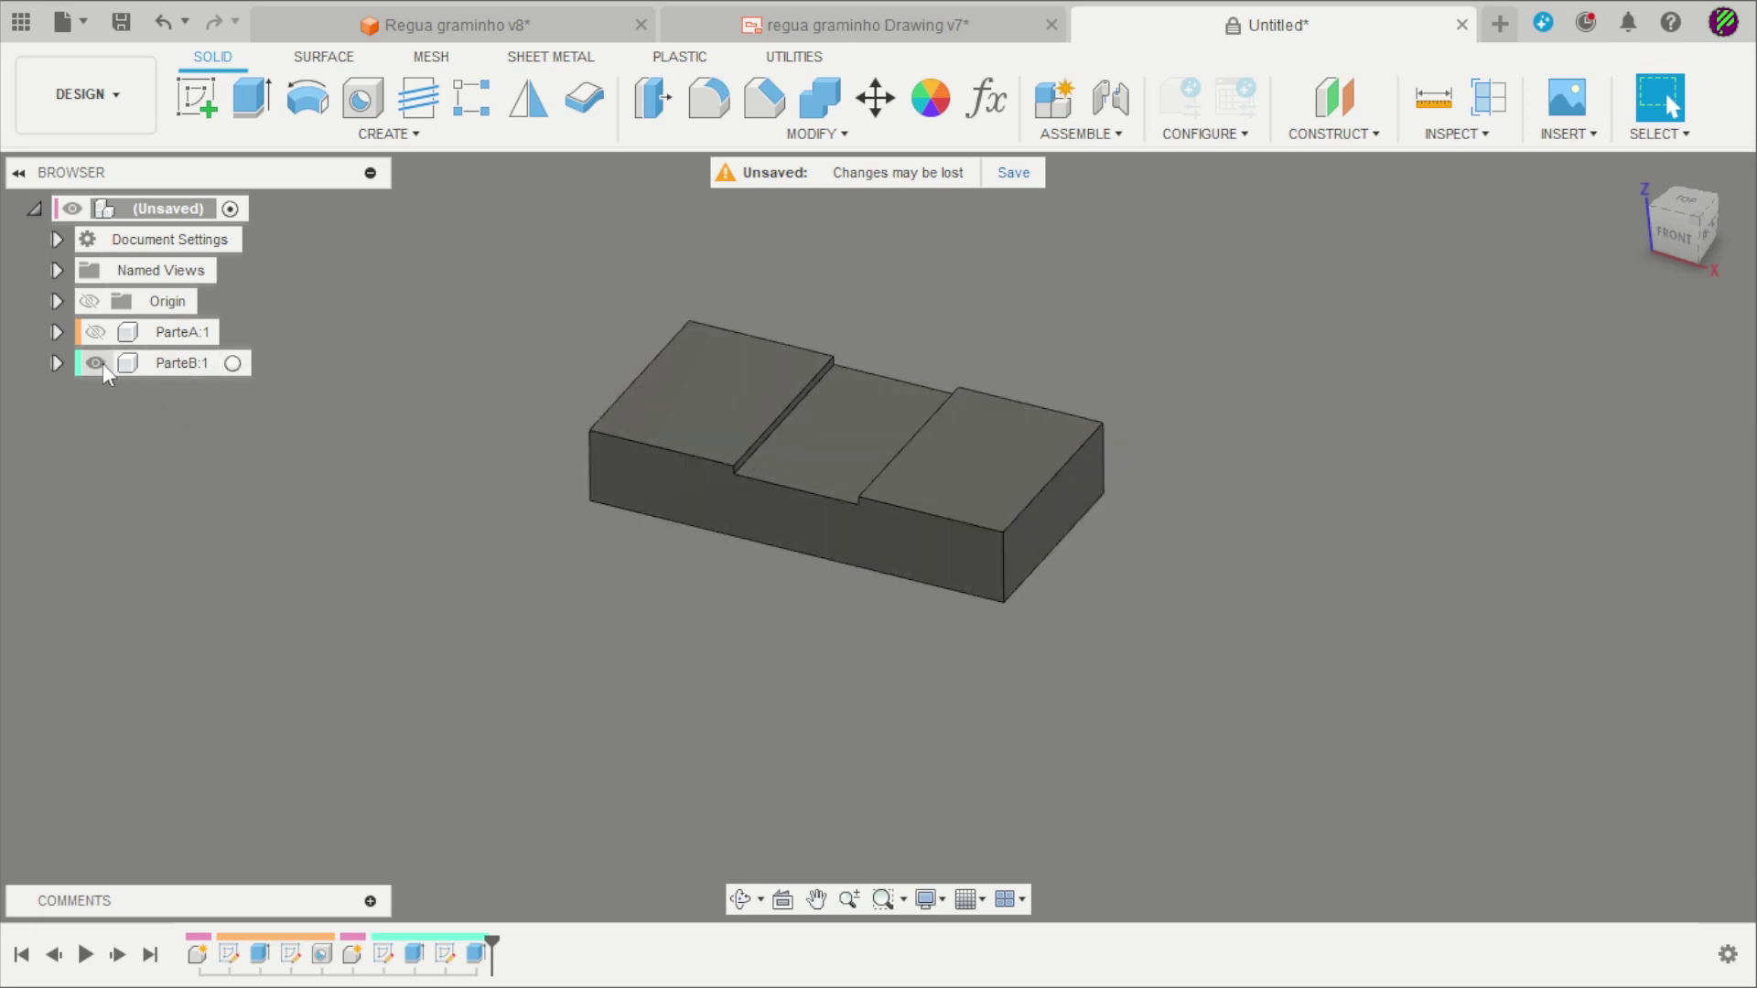
left_click(96, 363)
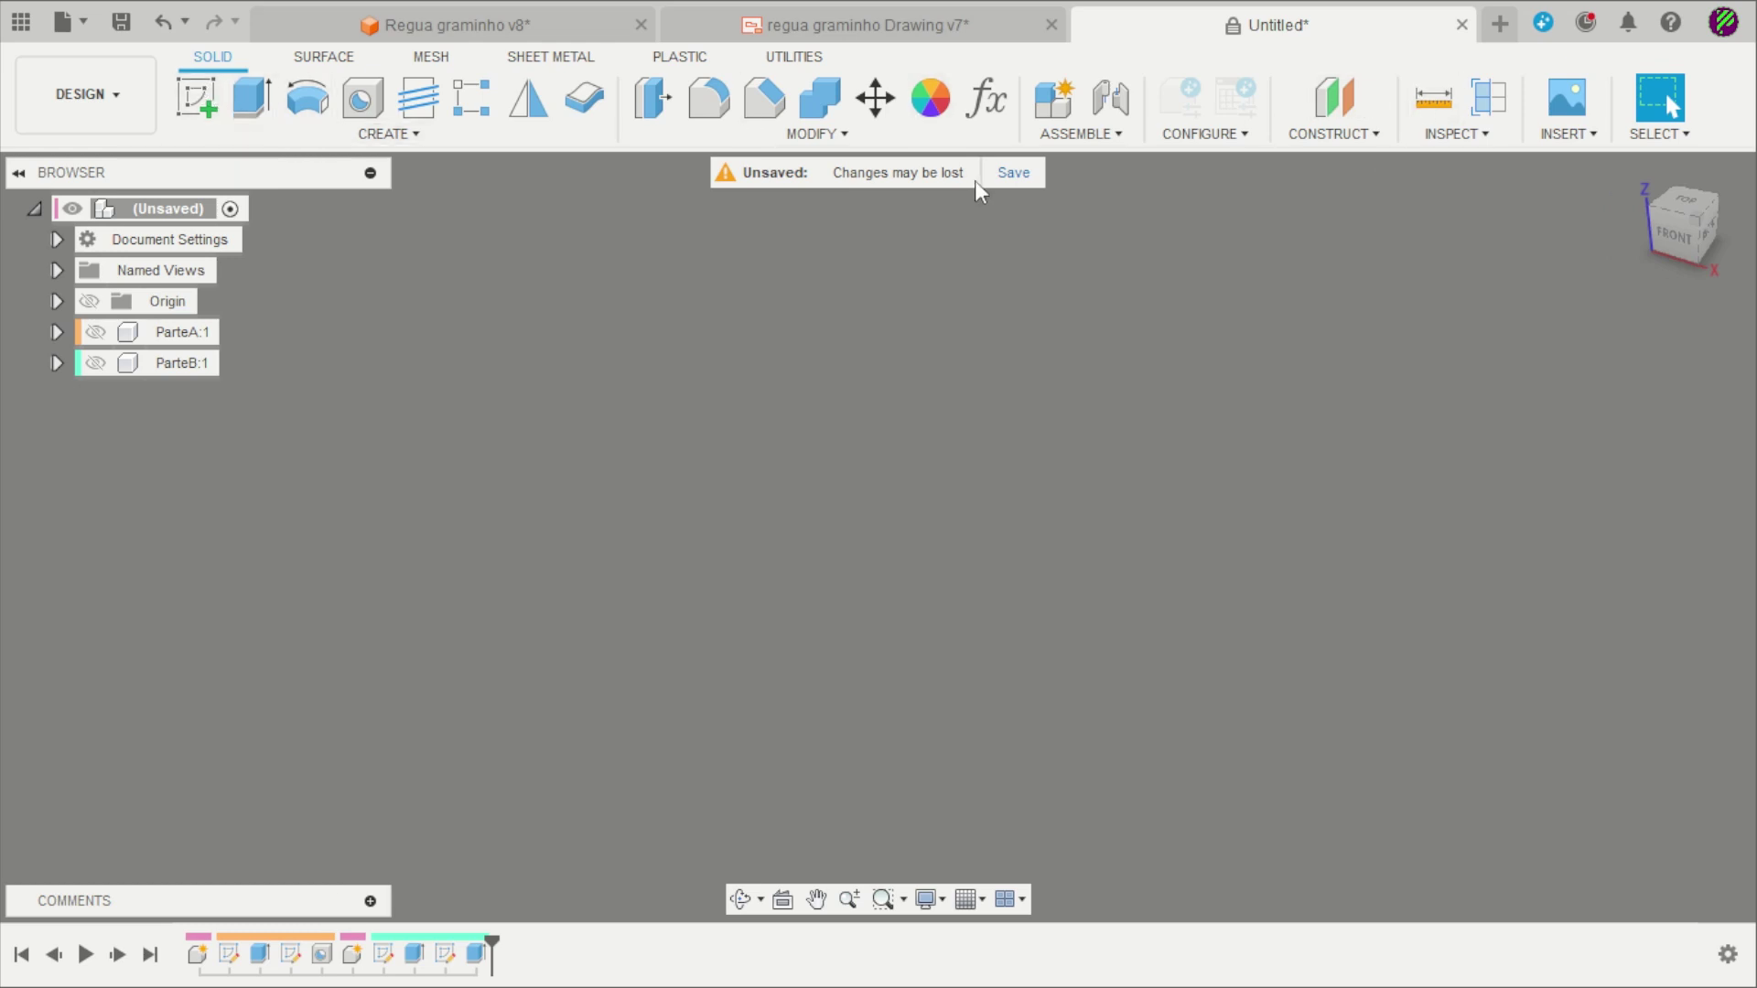
left_click(1062, 104)
left_click_drag(1480, 462, 1325, 446)
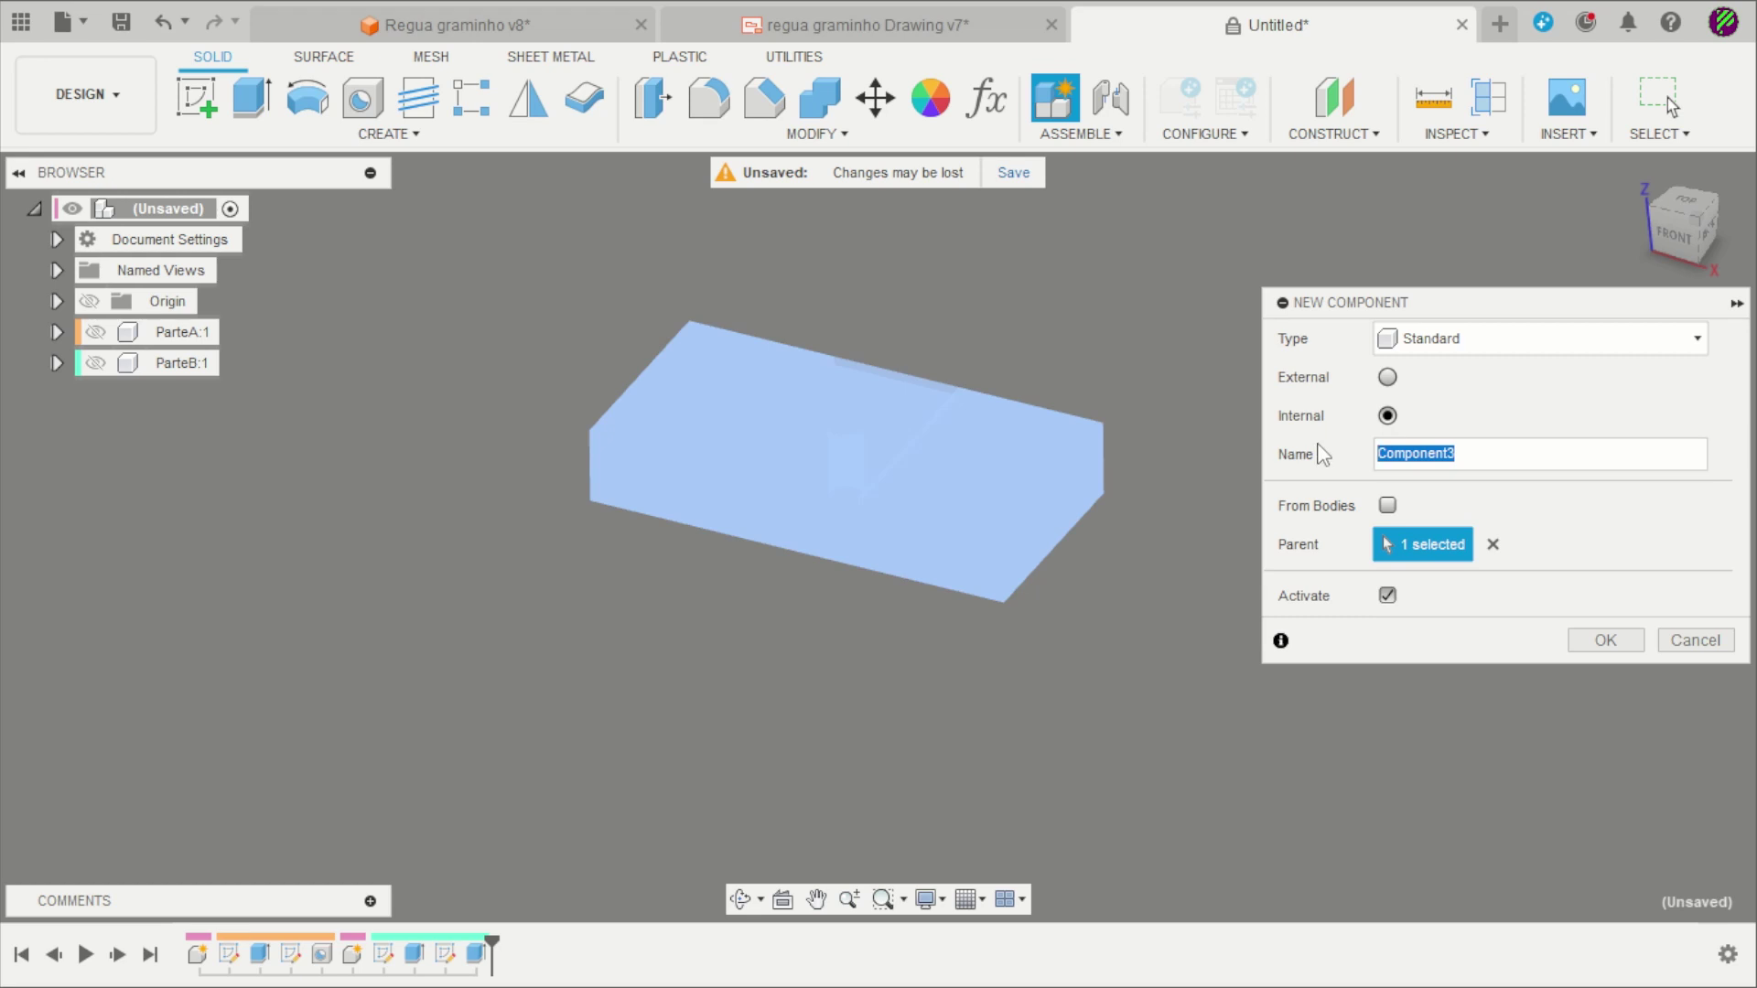
type("Pino")
key("Return")
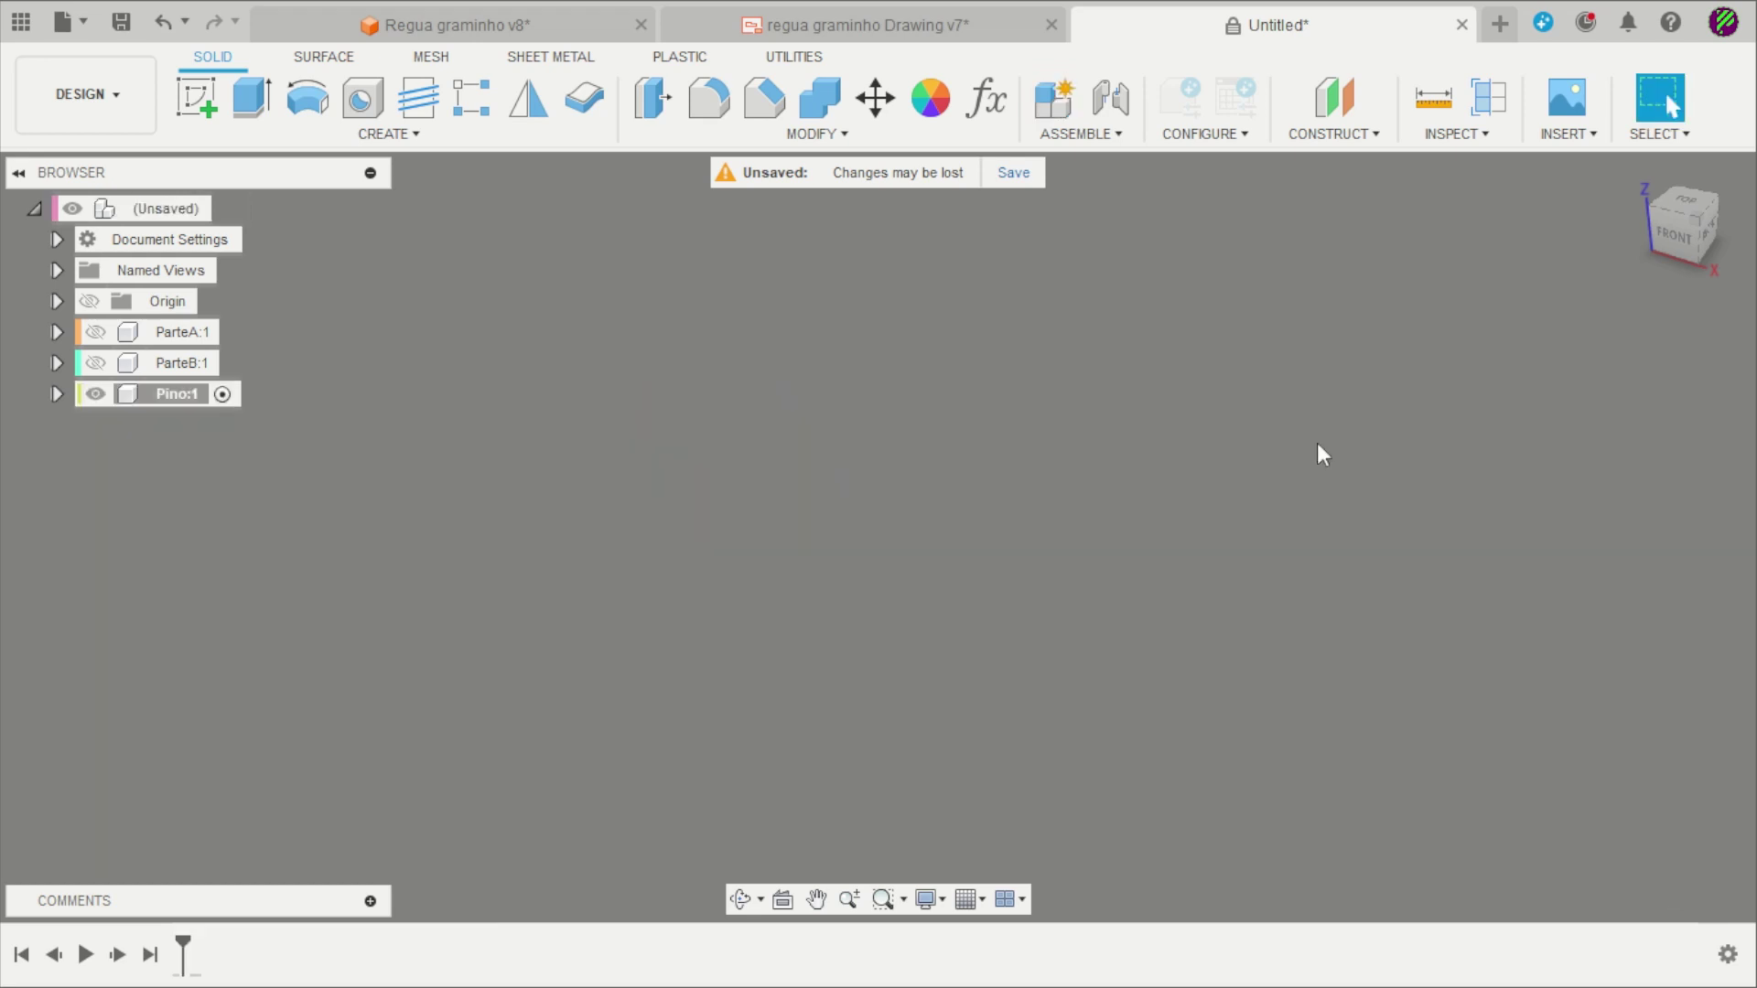
left_click(196, 96)
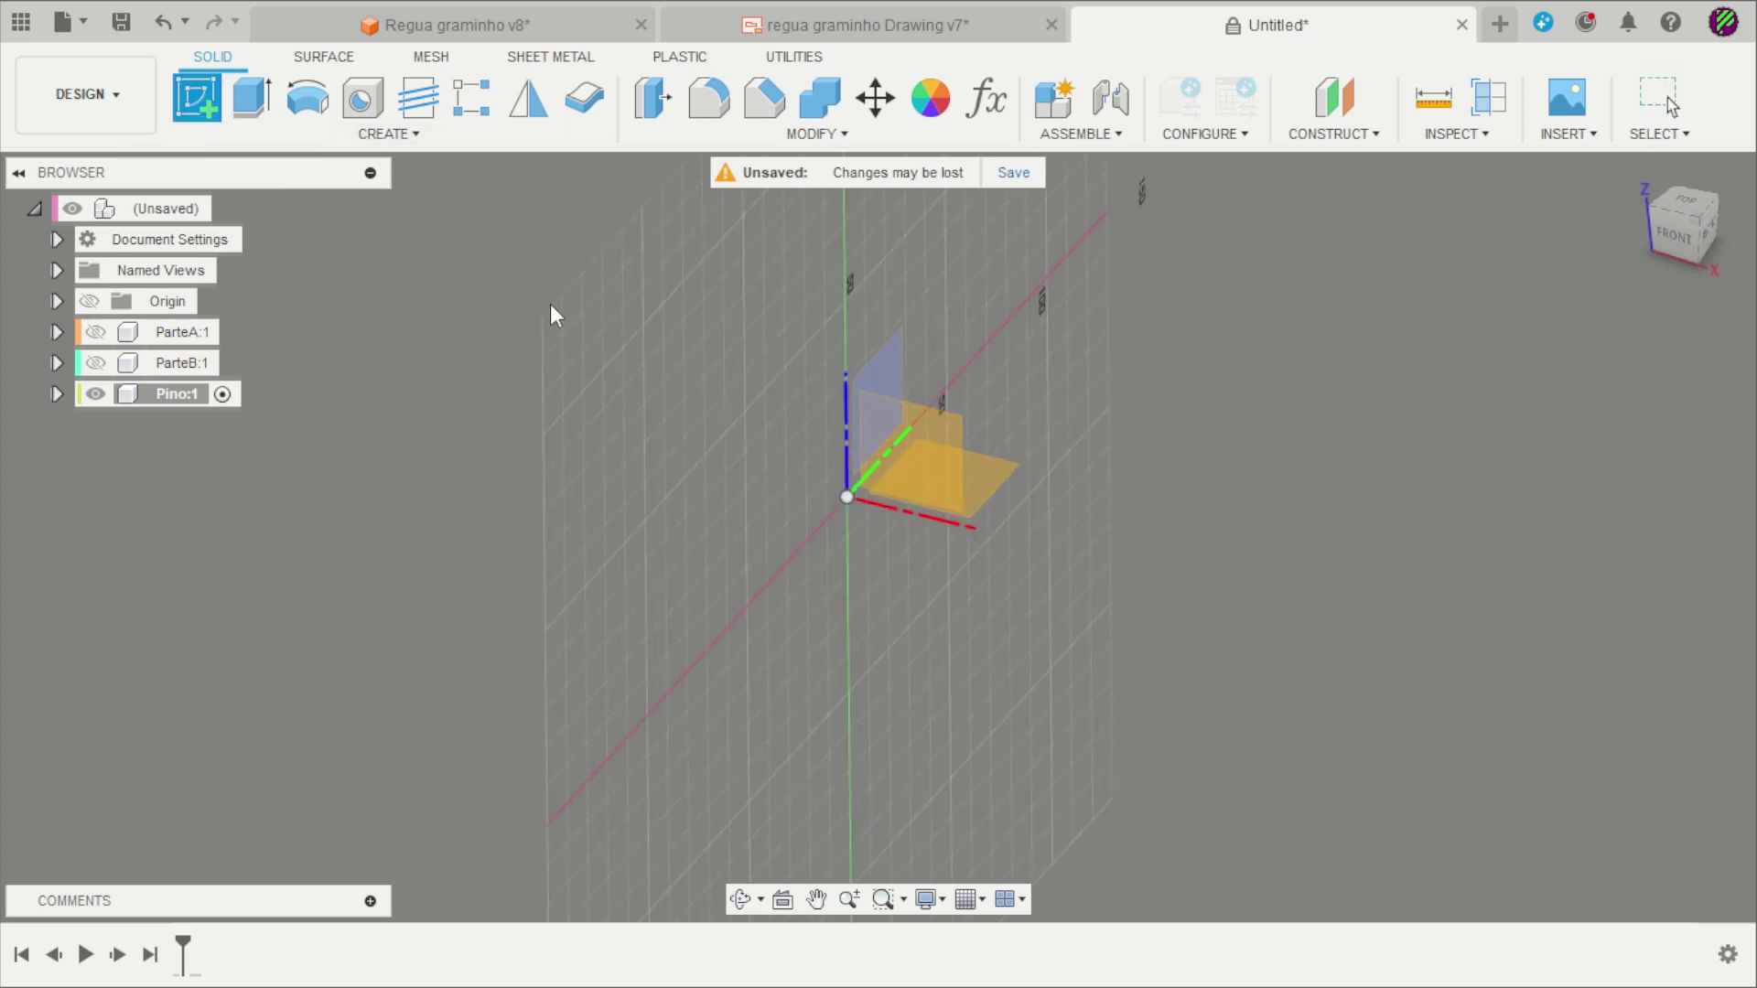
Sketch a 6 mm diameter circle centred at the origin on the XY plane.
left_click(1003, 474)
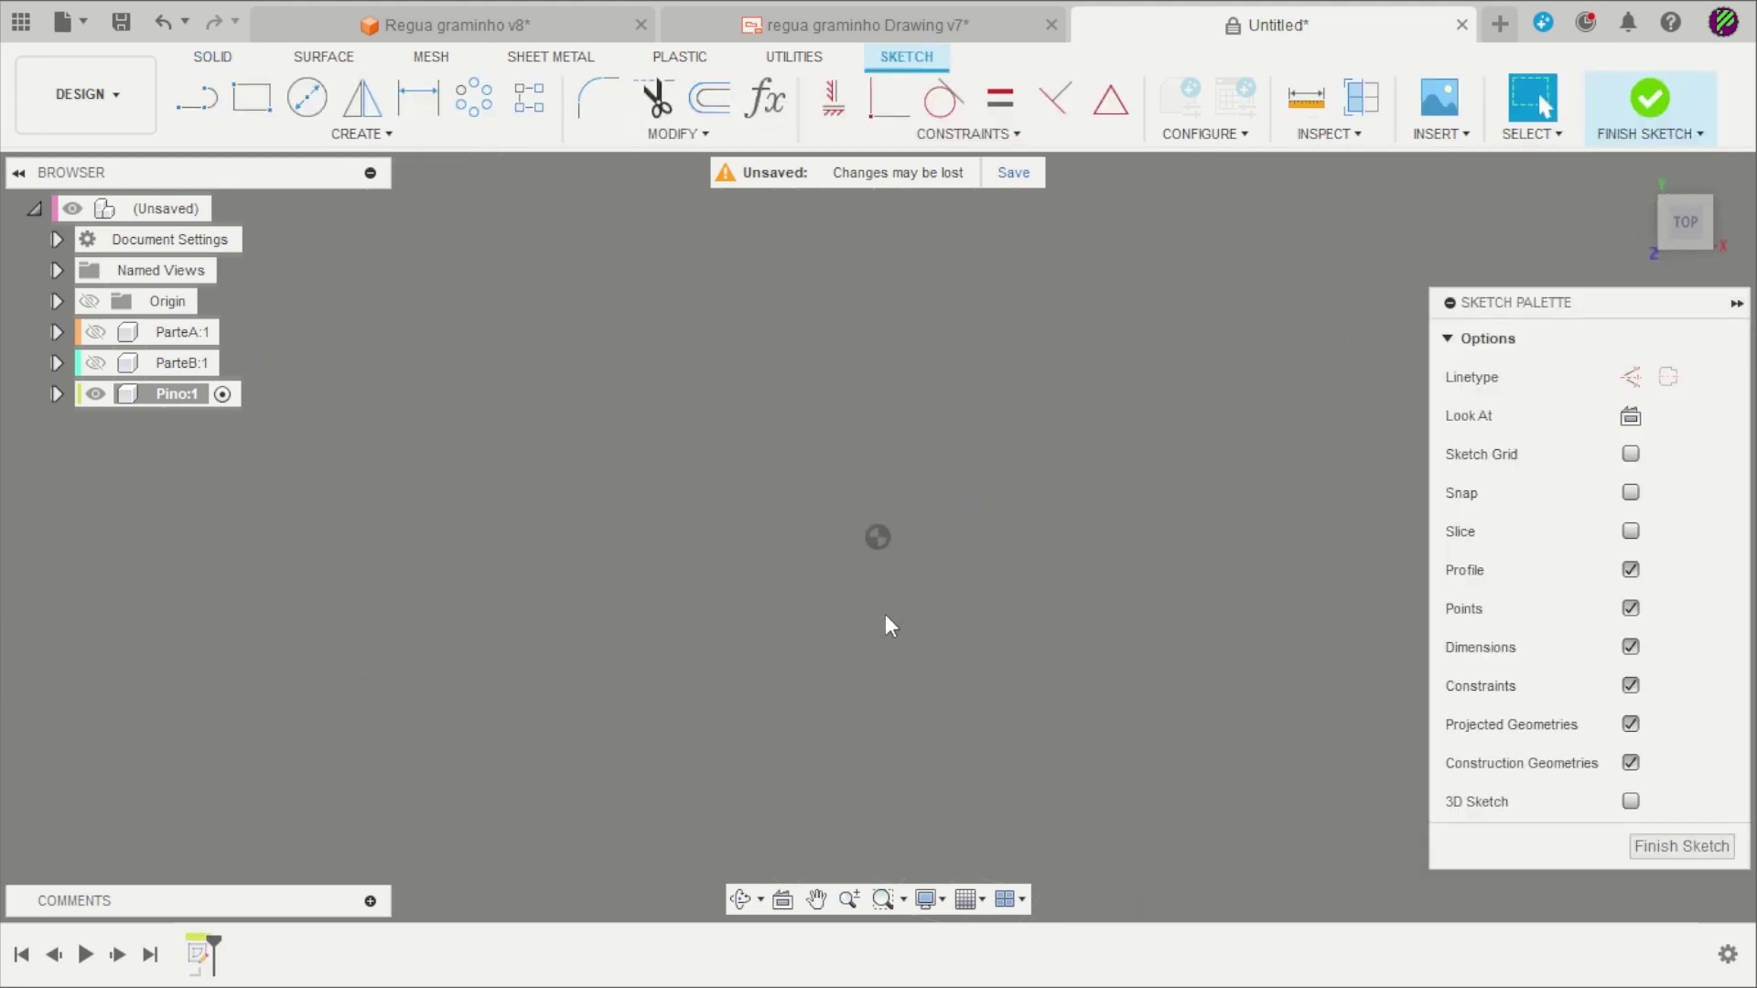
key("c")
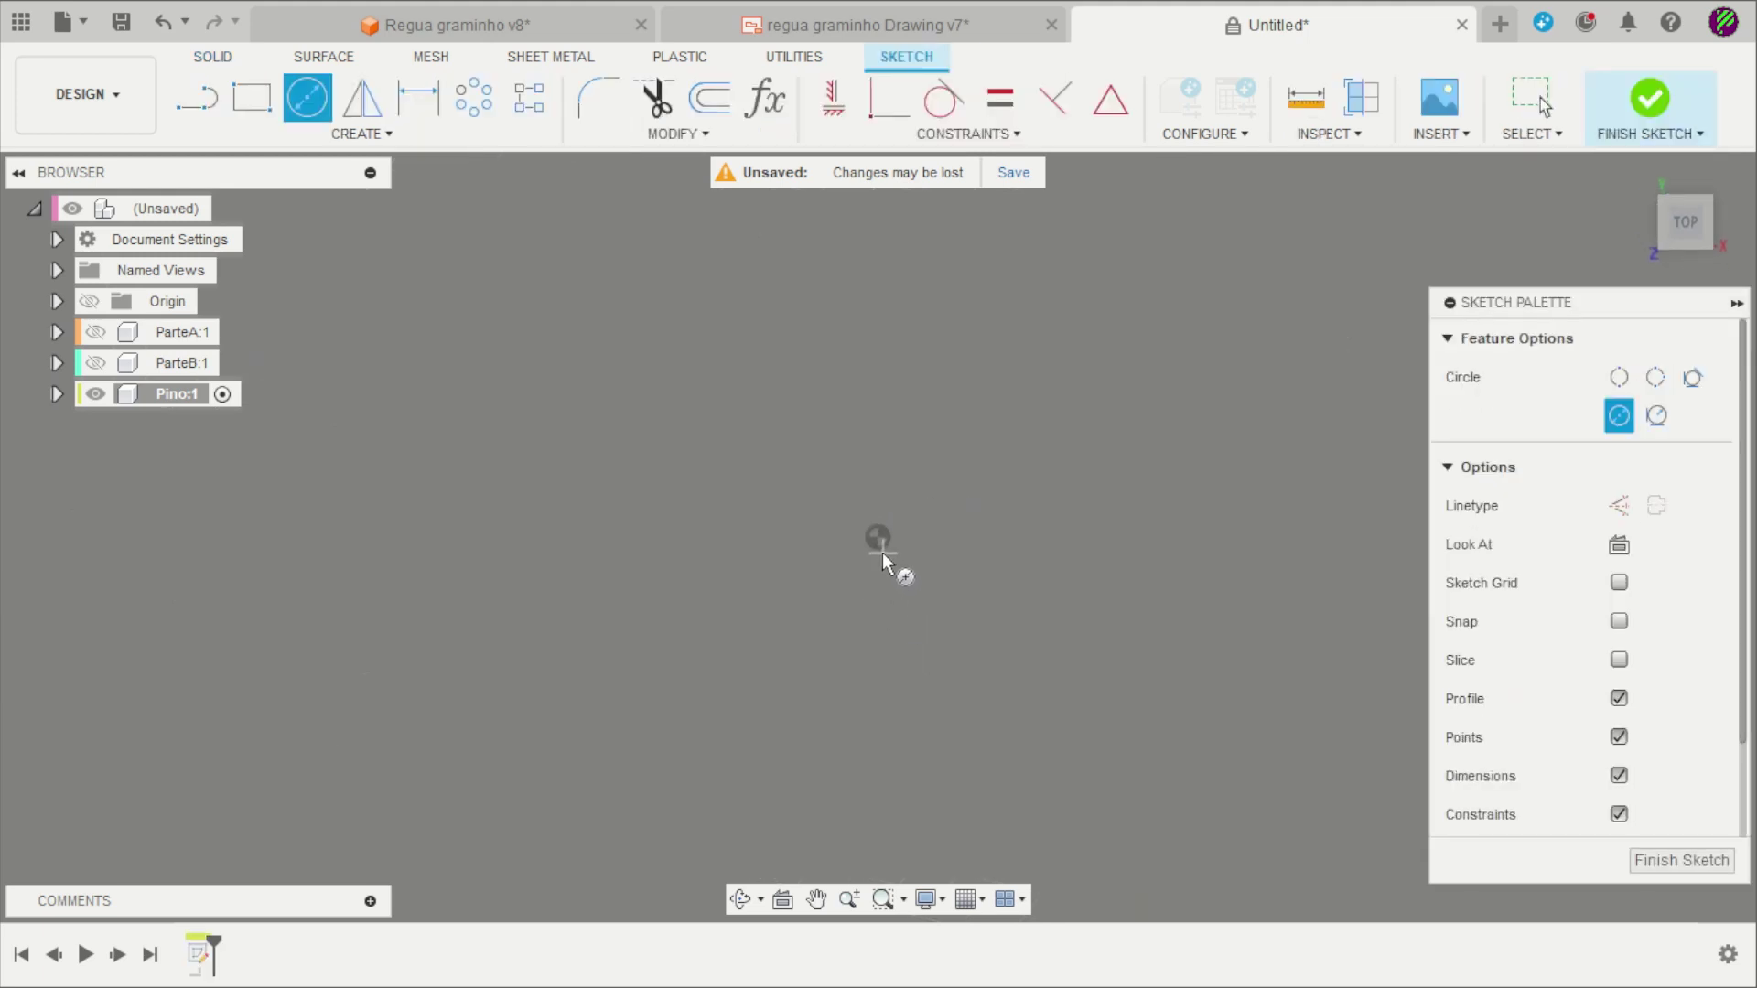
left_click(880, 540)
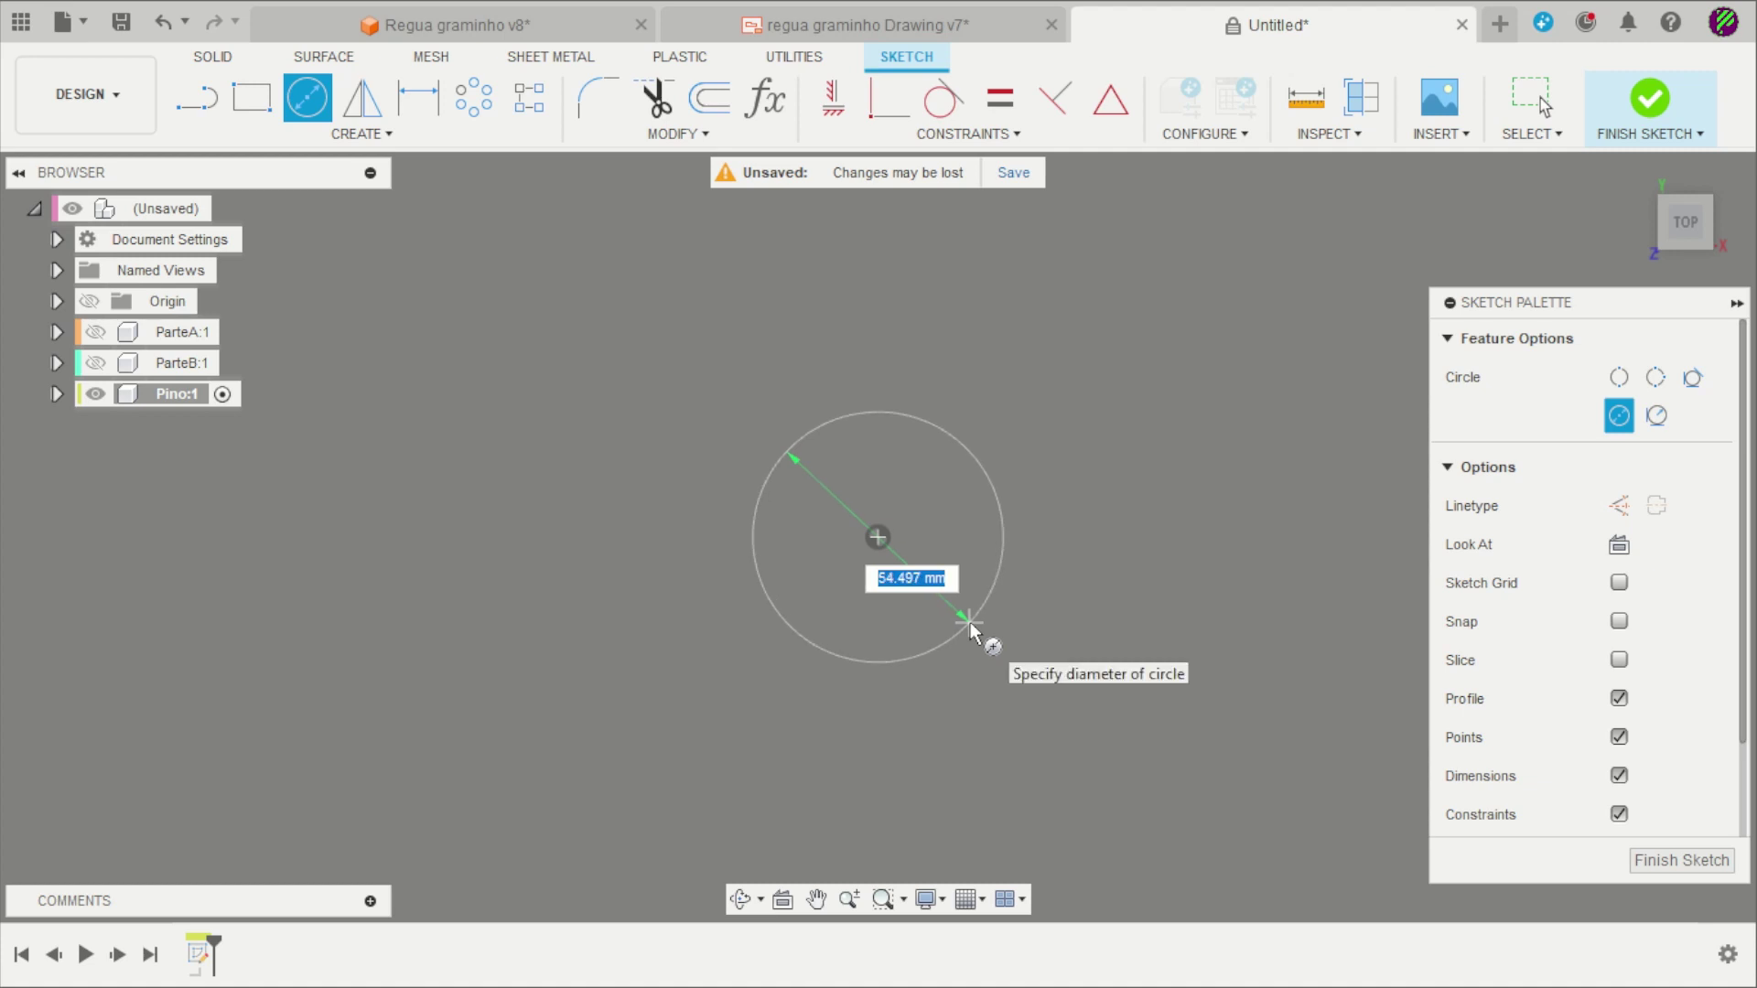
type("6")
key("Return")
key("Escape")
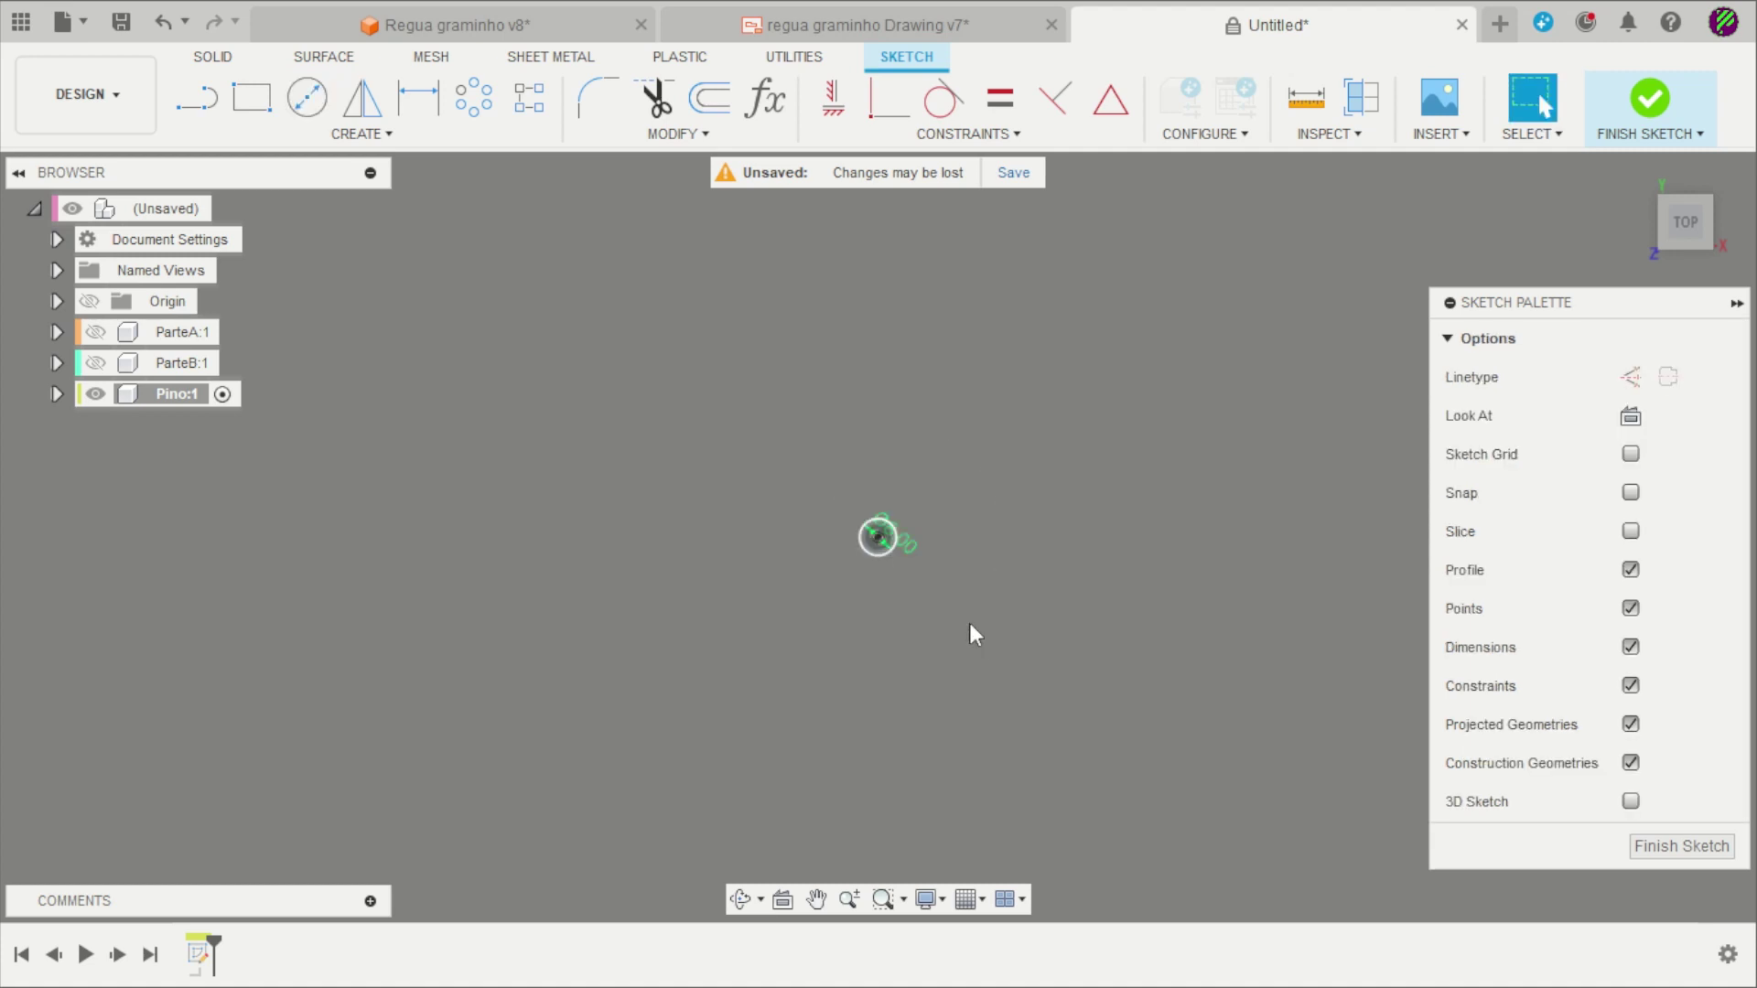
scroll(904, 602, "up", 2)
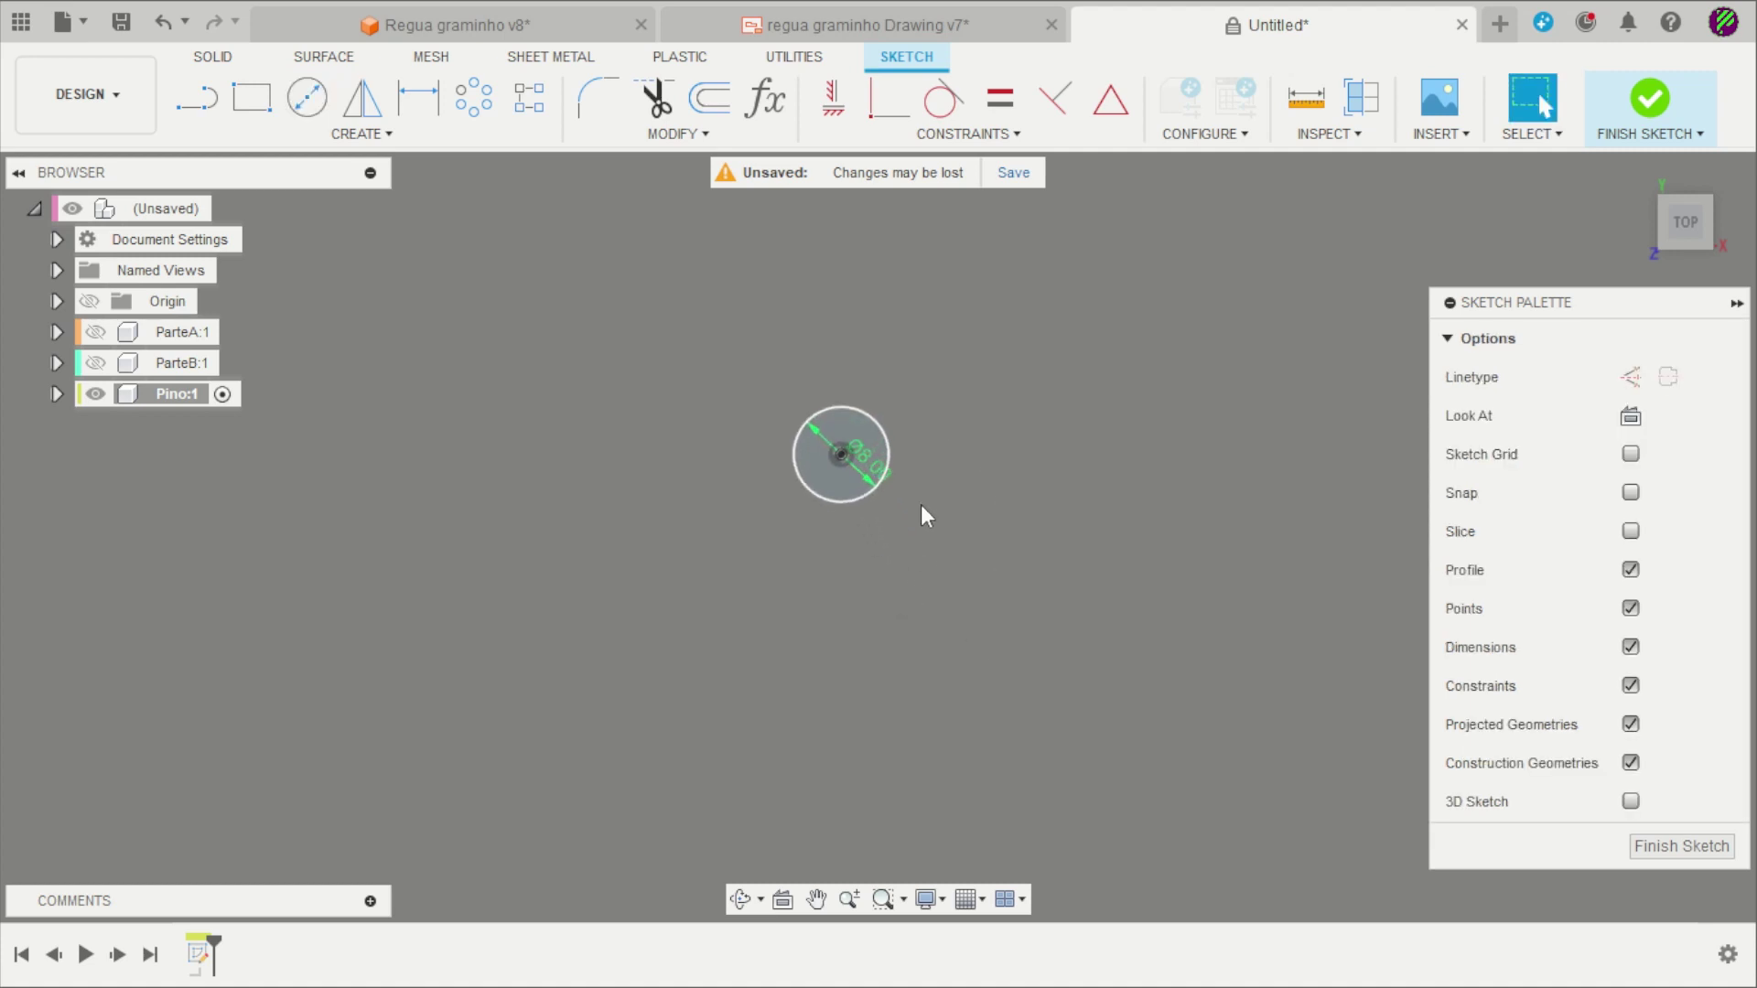
left_click(1660, 108)
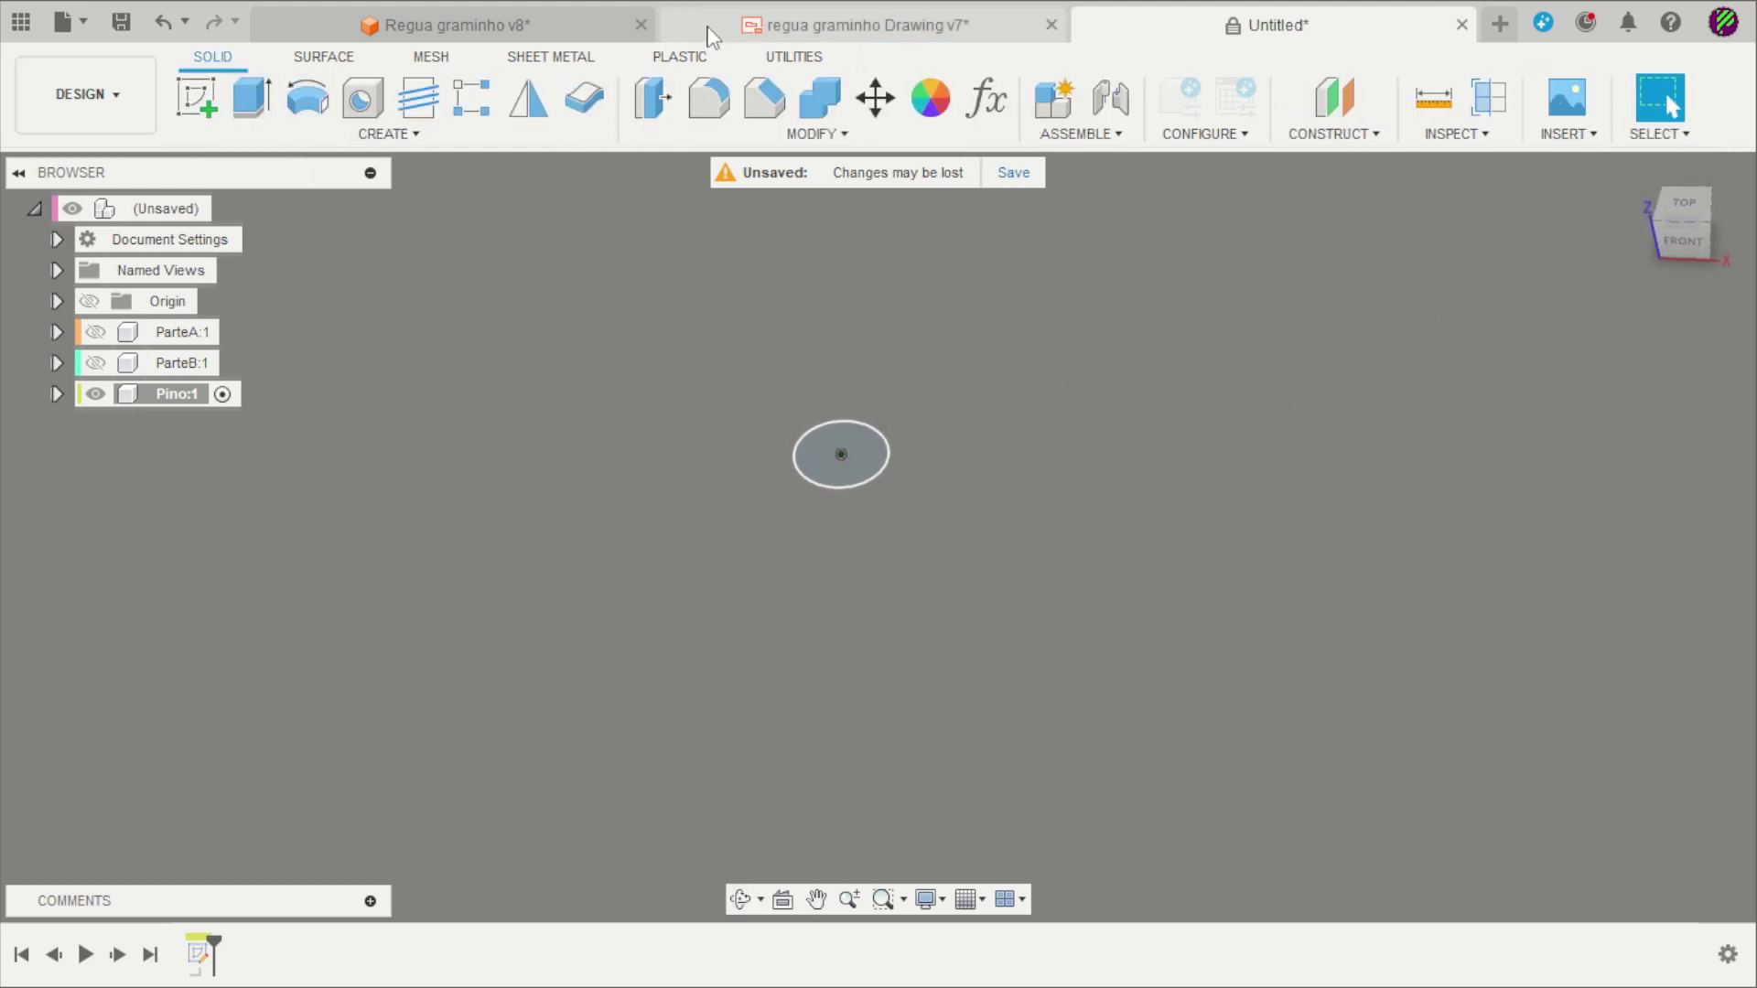
Extrude the circle 30 mm into a pin and reactivate the root component.
left_click(251, 98)
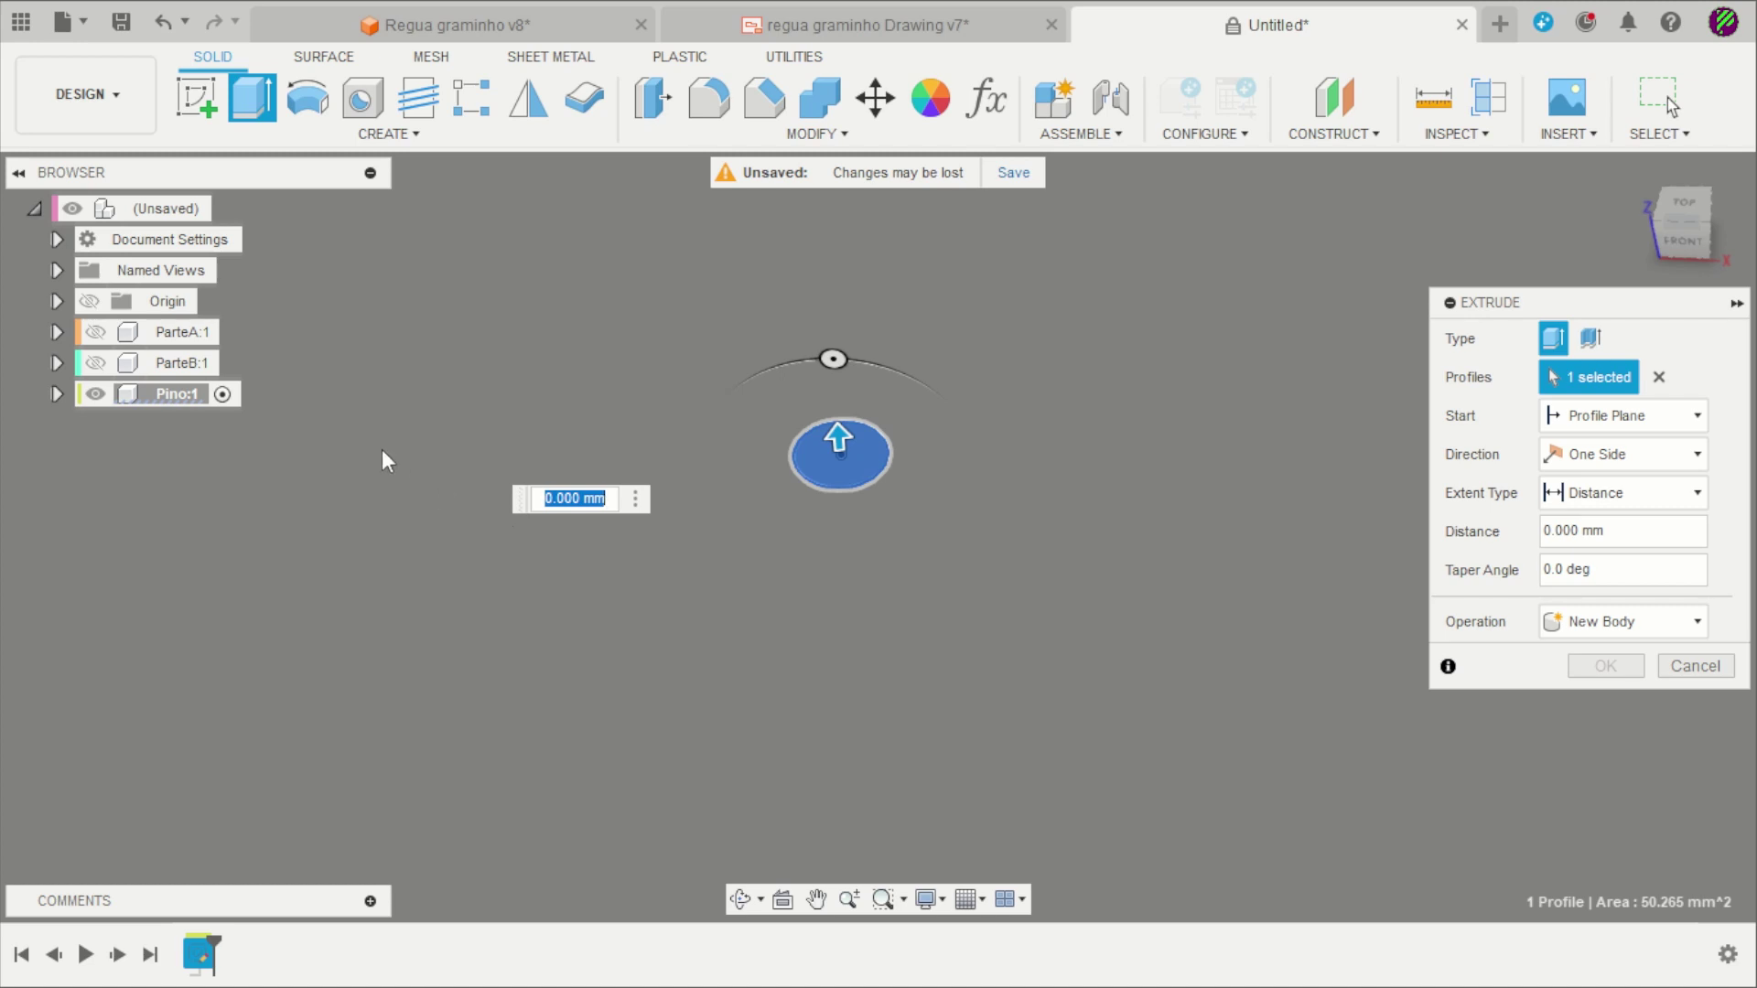
type("30")
key("Return")
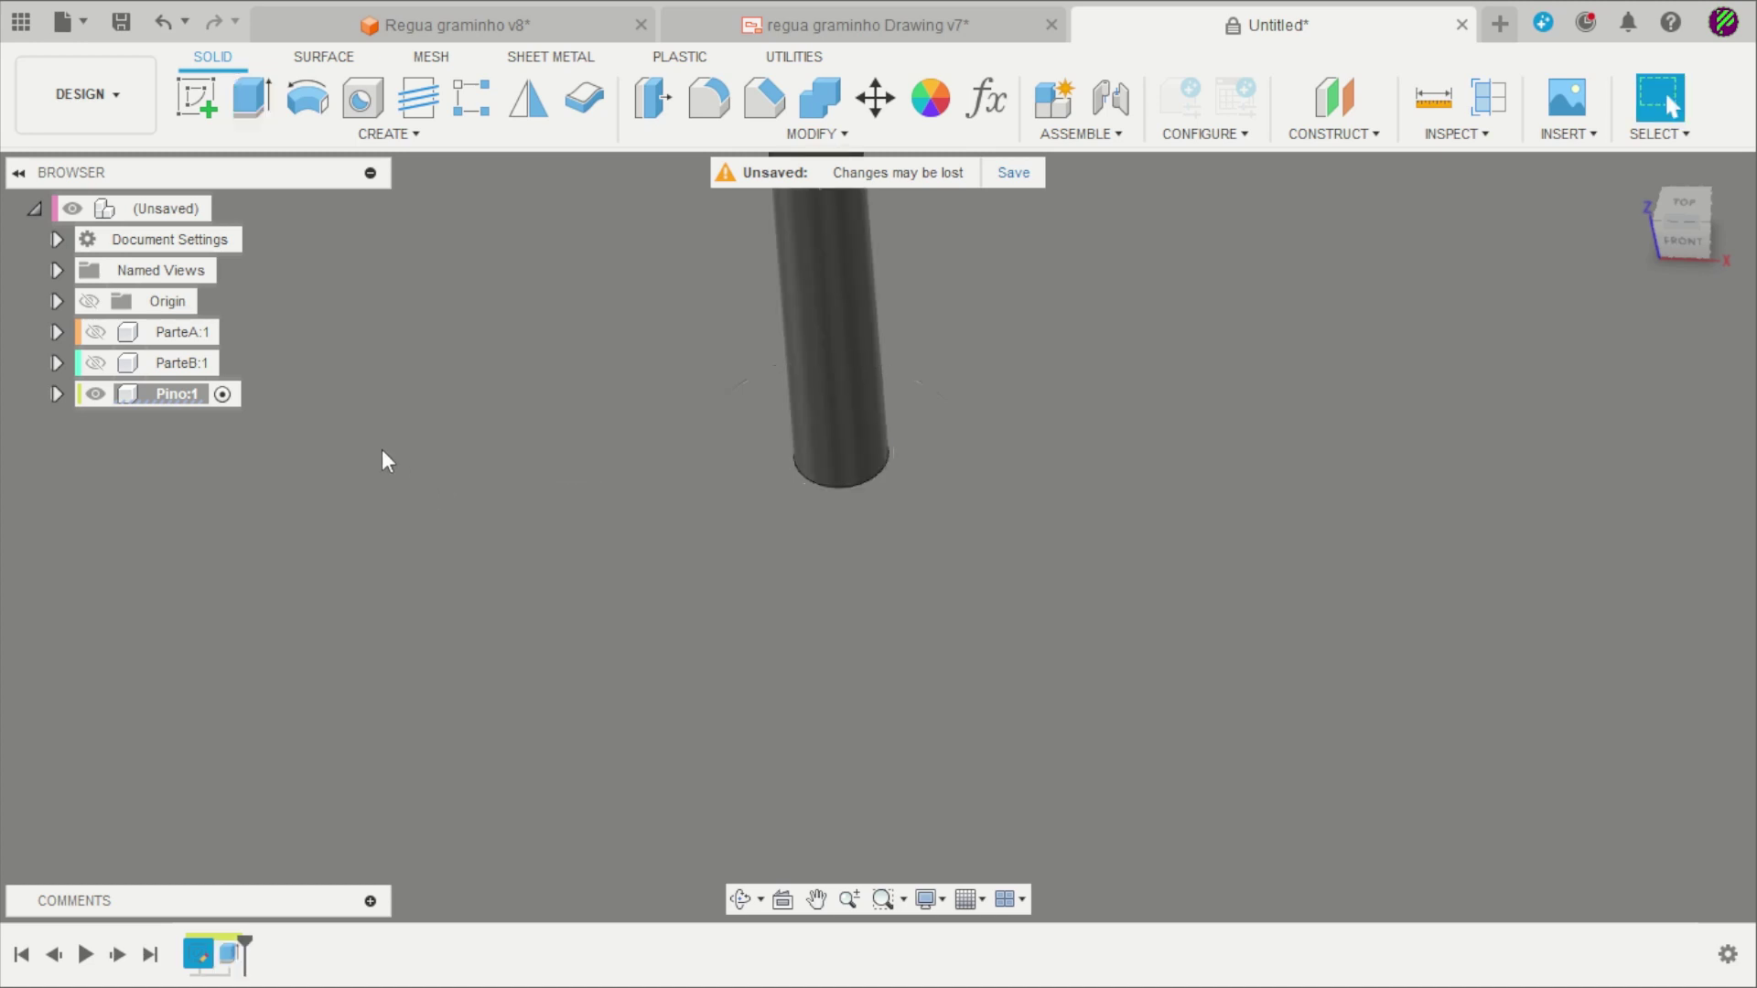
scroll(432, 505, "down", 3)
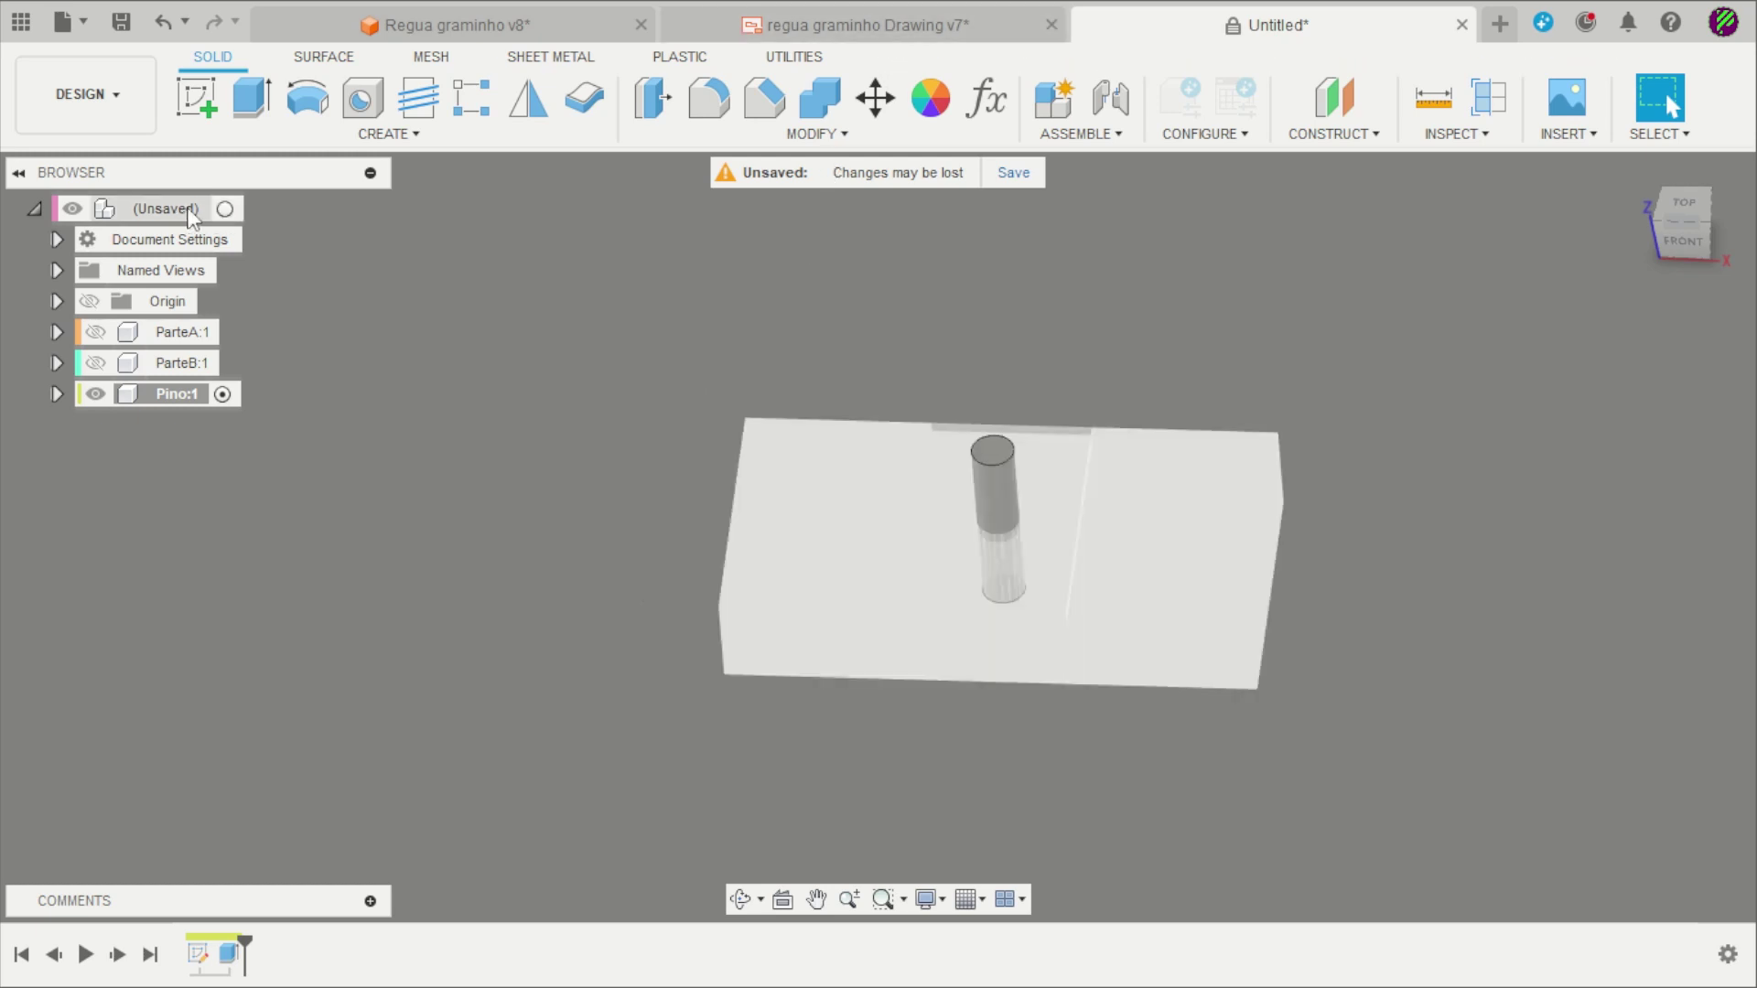
left_click(224, 209)
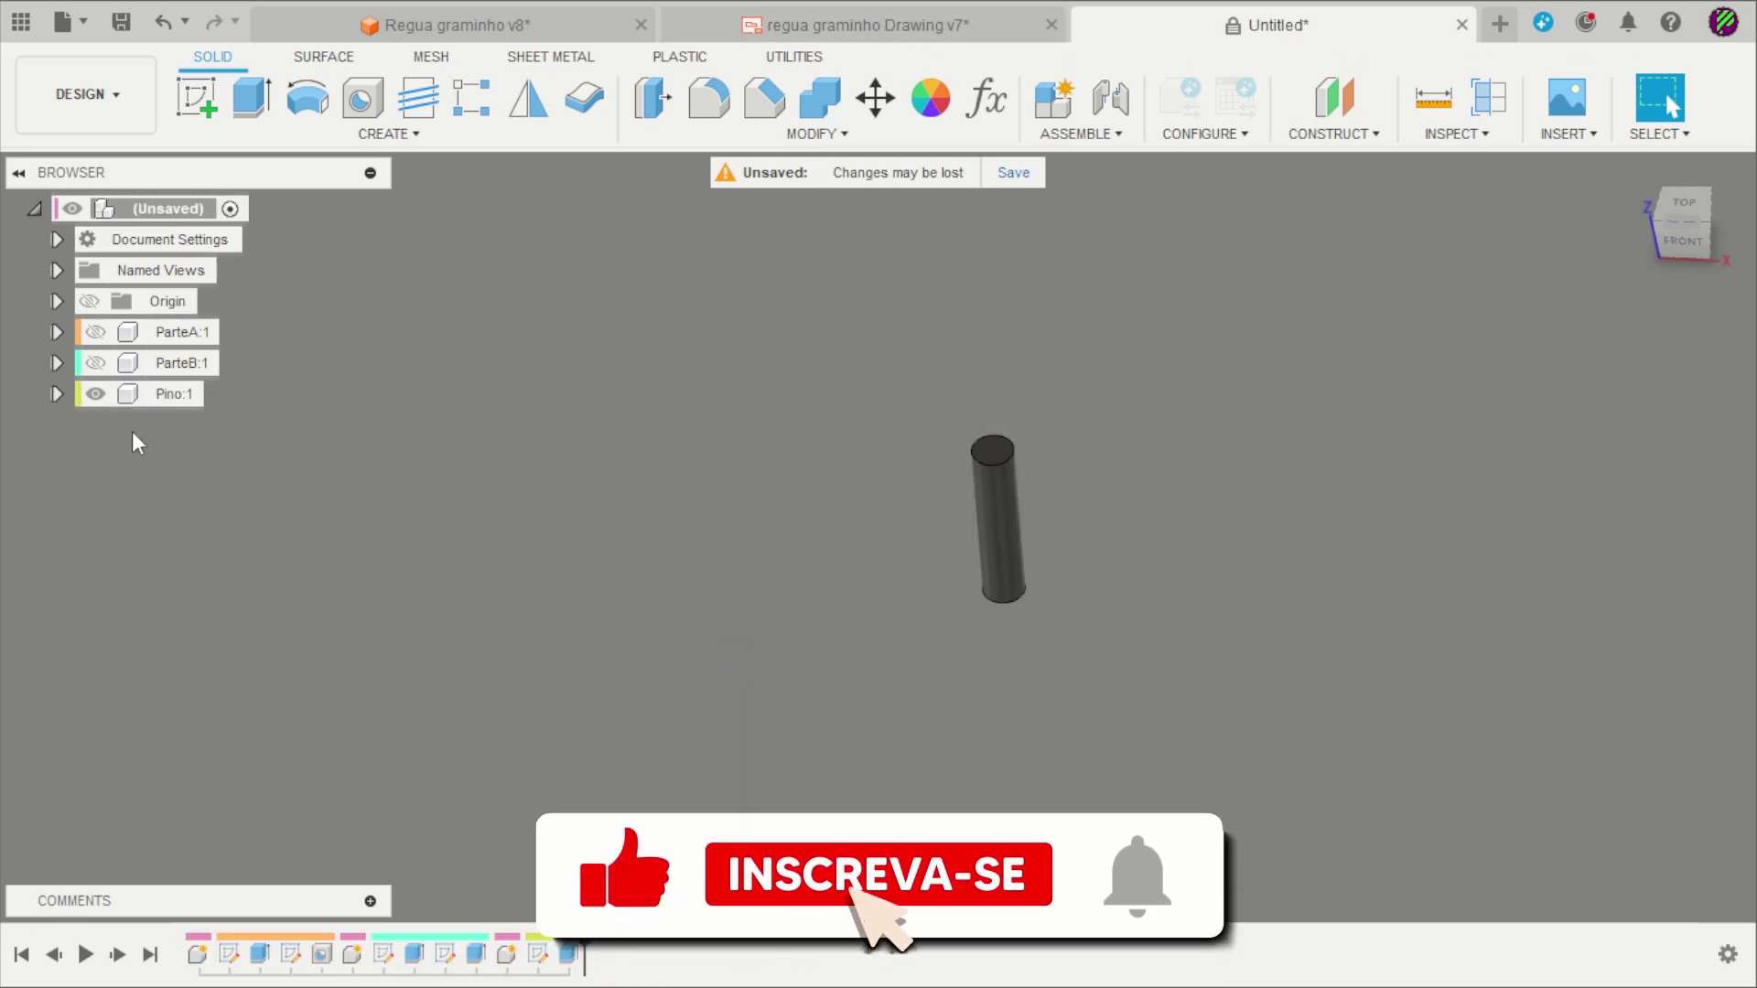
Paste a copy of Pino:1 in place as Pino:2, then hide both pins.
left_click(144, 396)
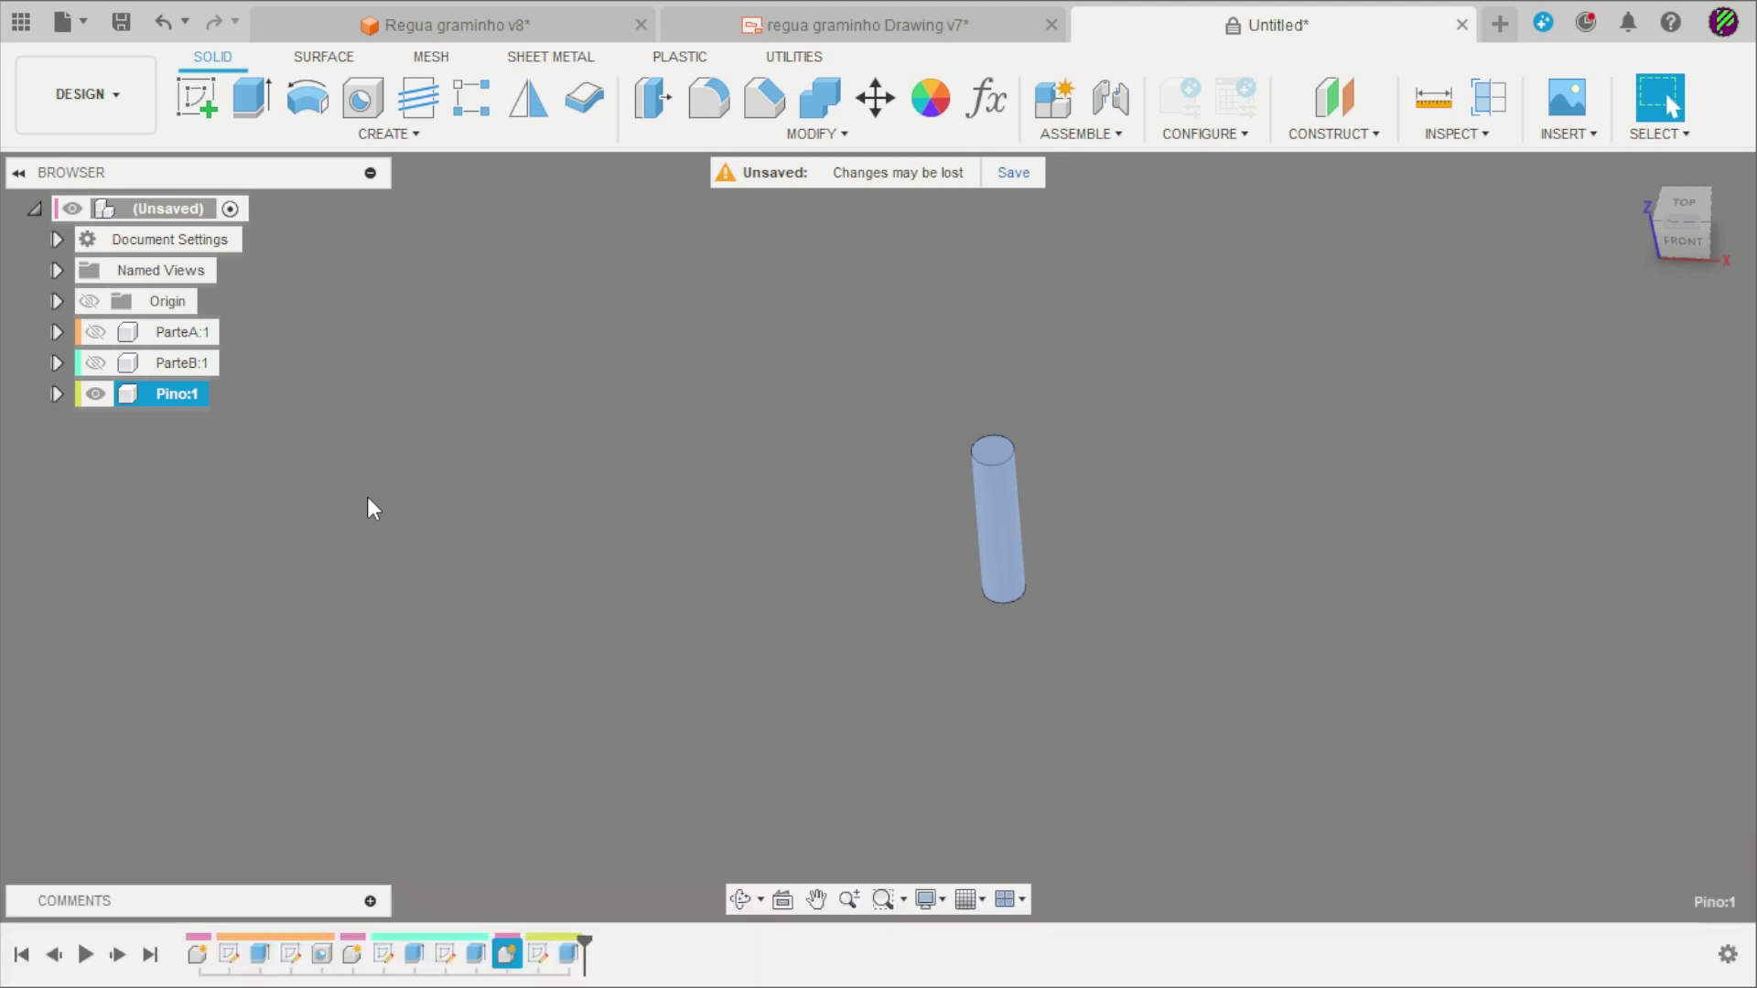
key("ctrl+v")
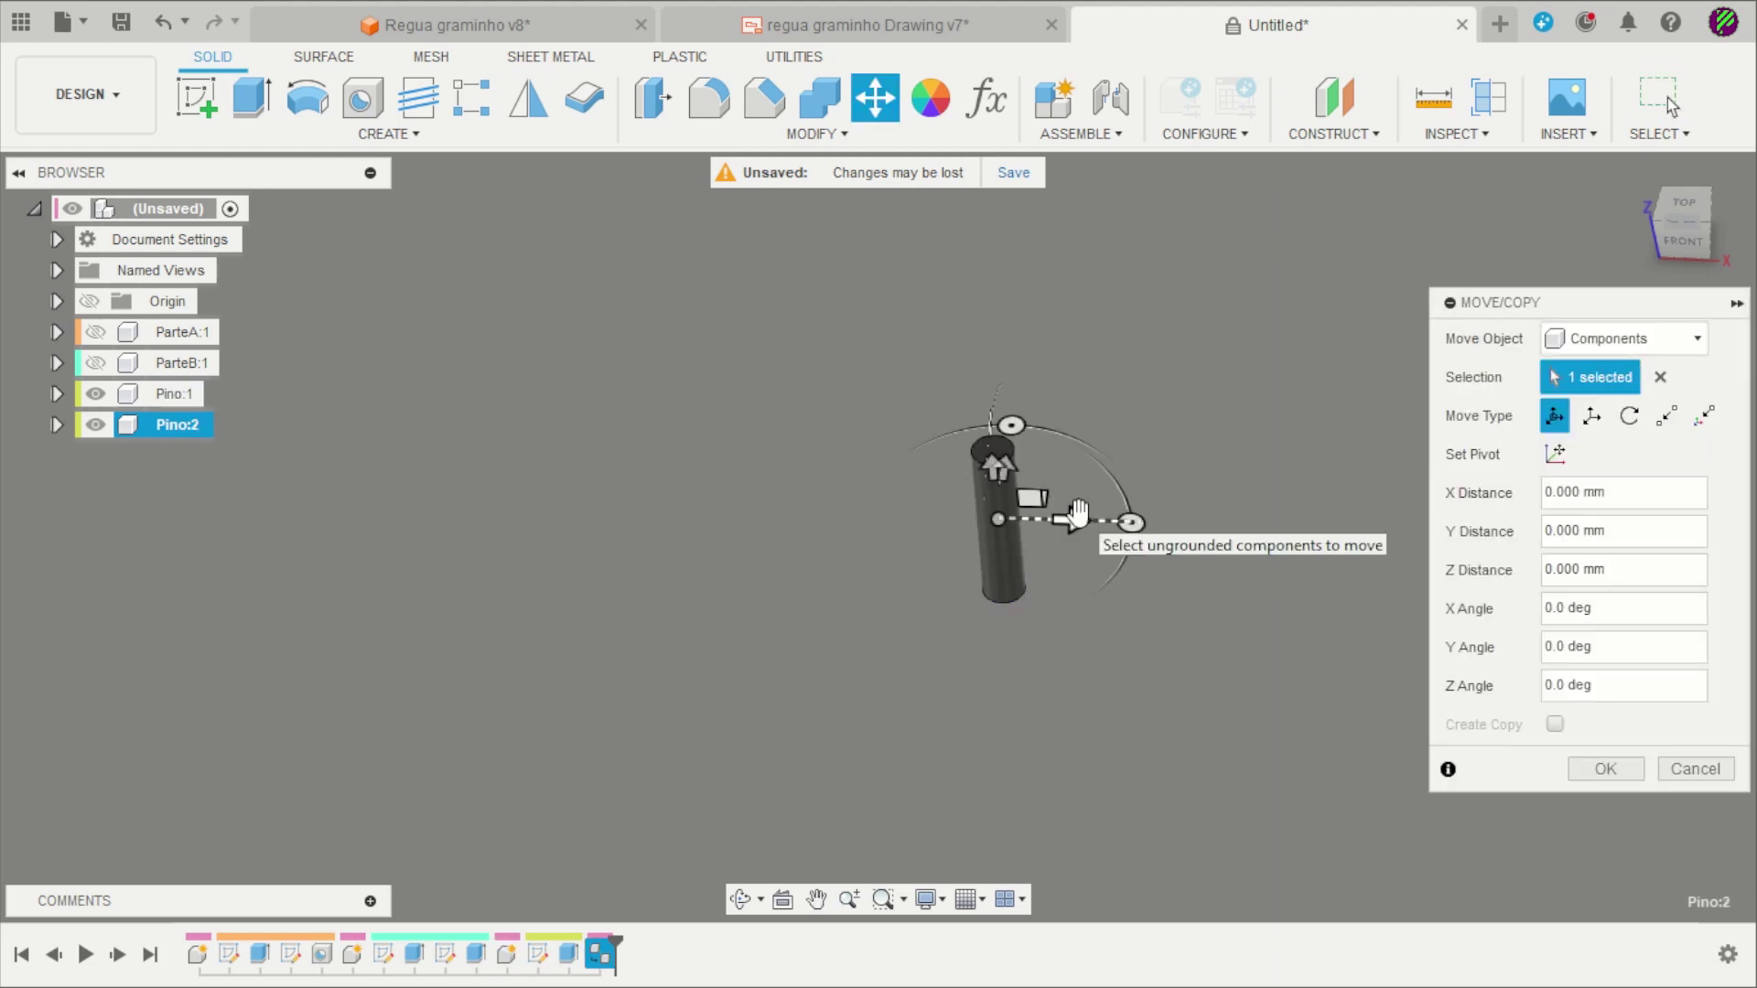
left_click(1607, 770)
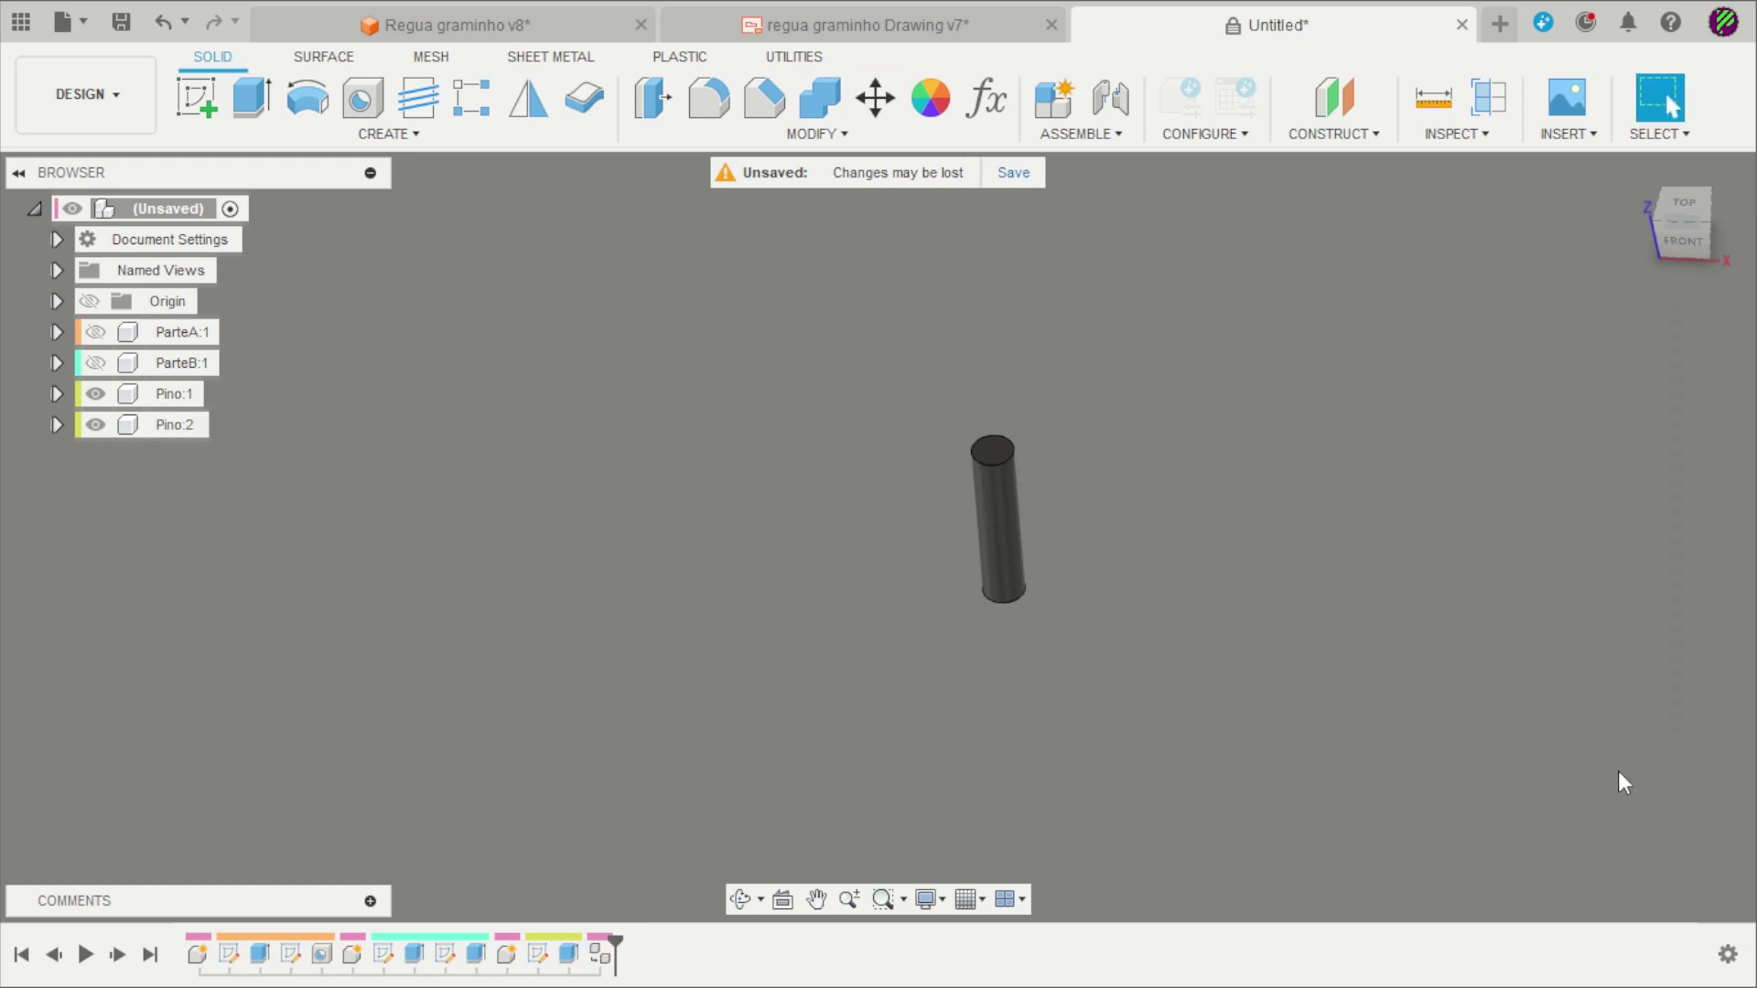
left_click(95, 393)
left_click(97, 425)
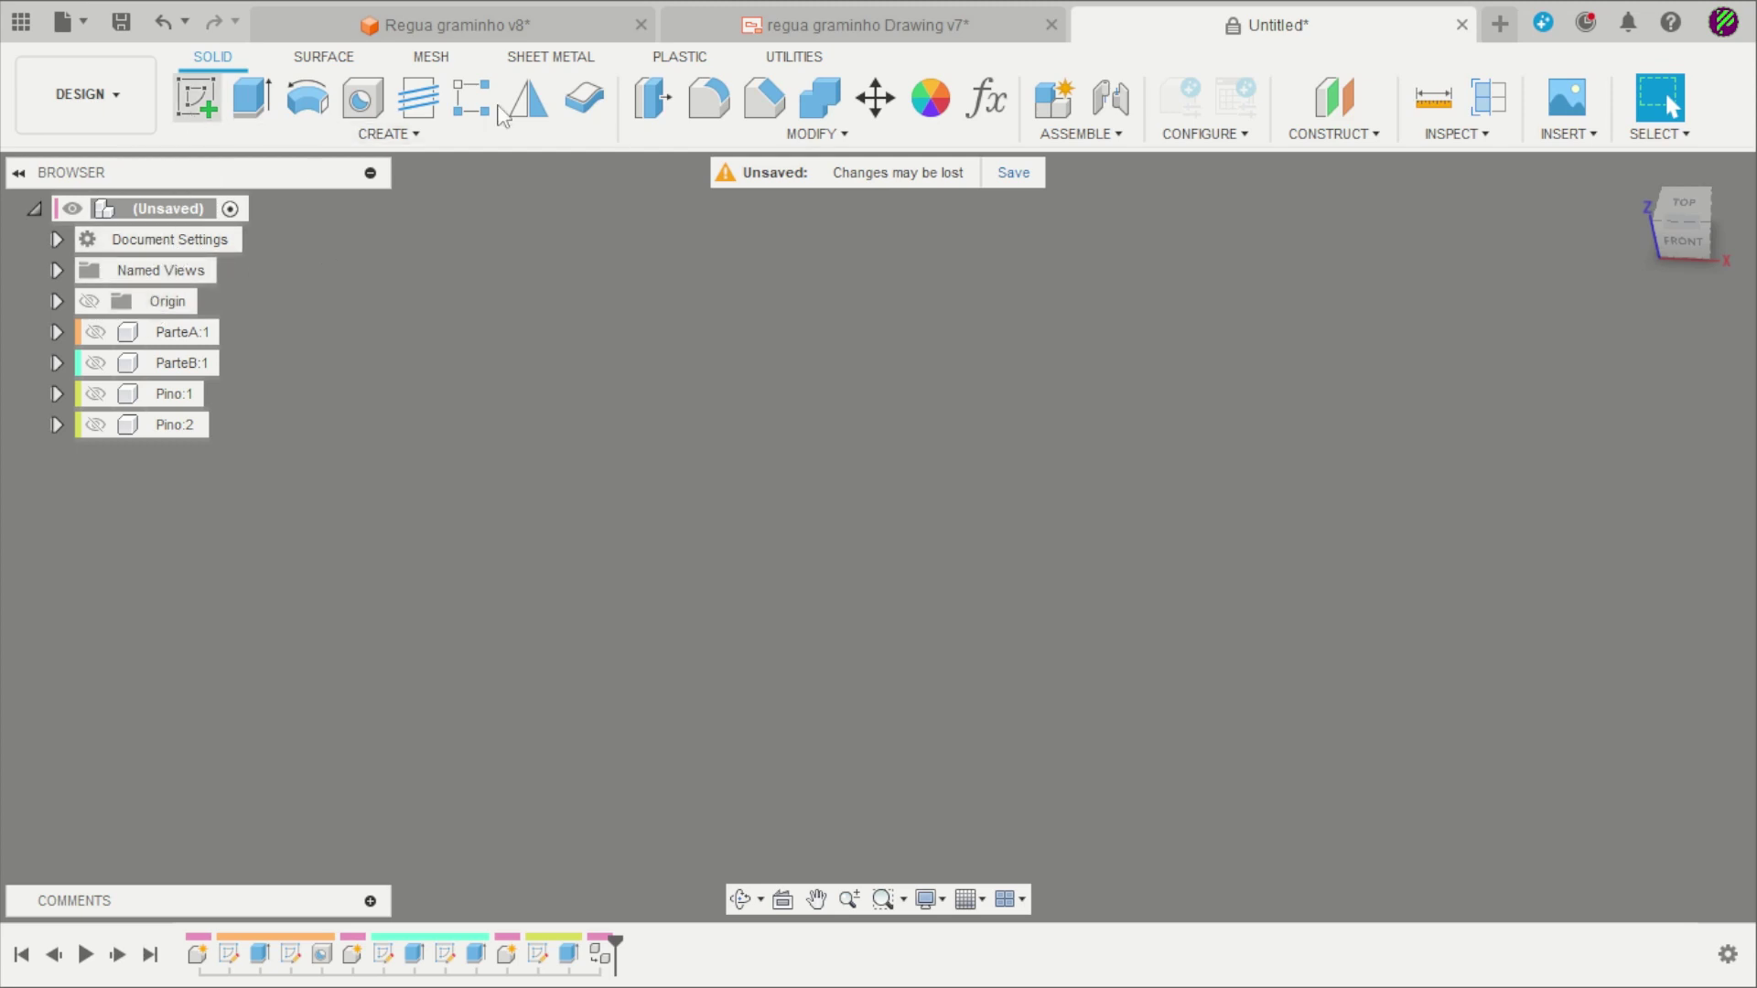
Create a new component named Regua.
left_click(1054, 97)
left_click_drag(1455, 454, 1321, 468)
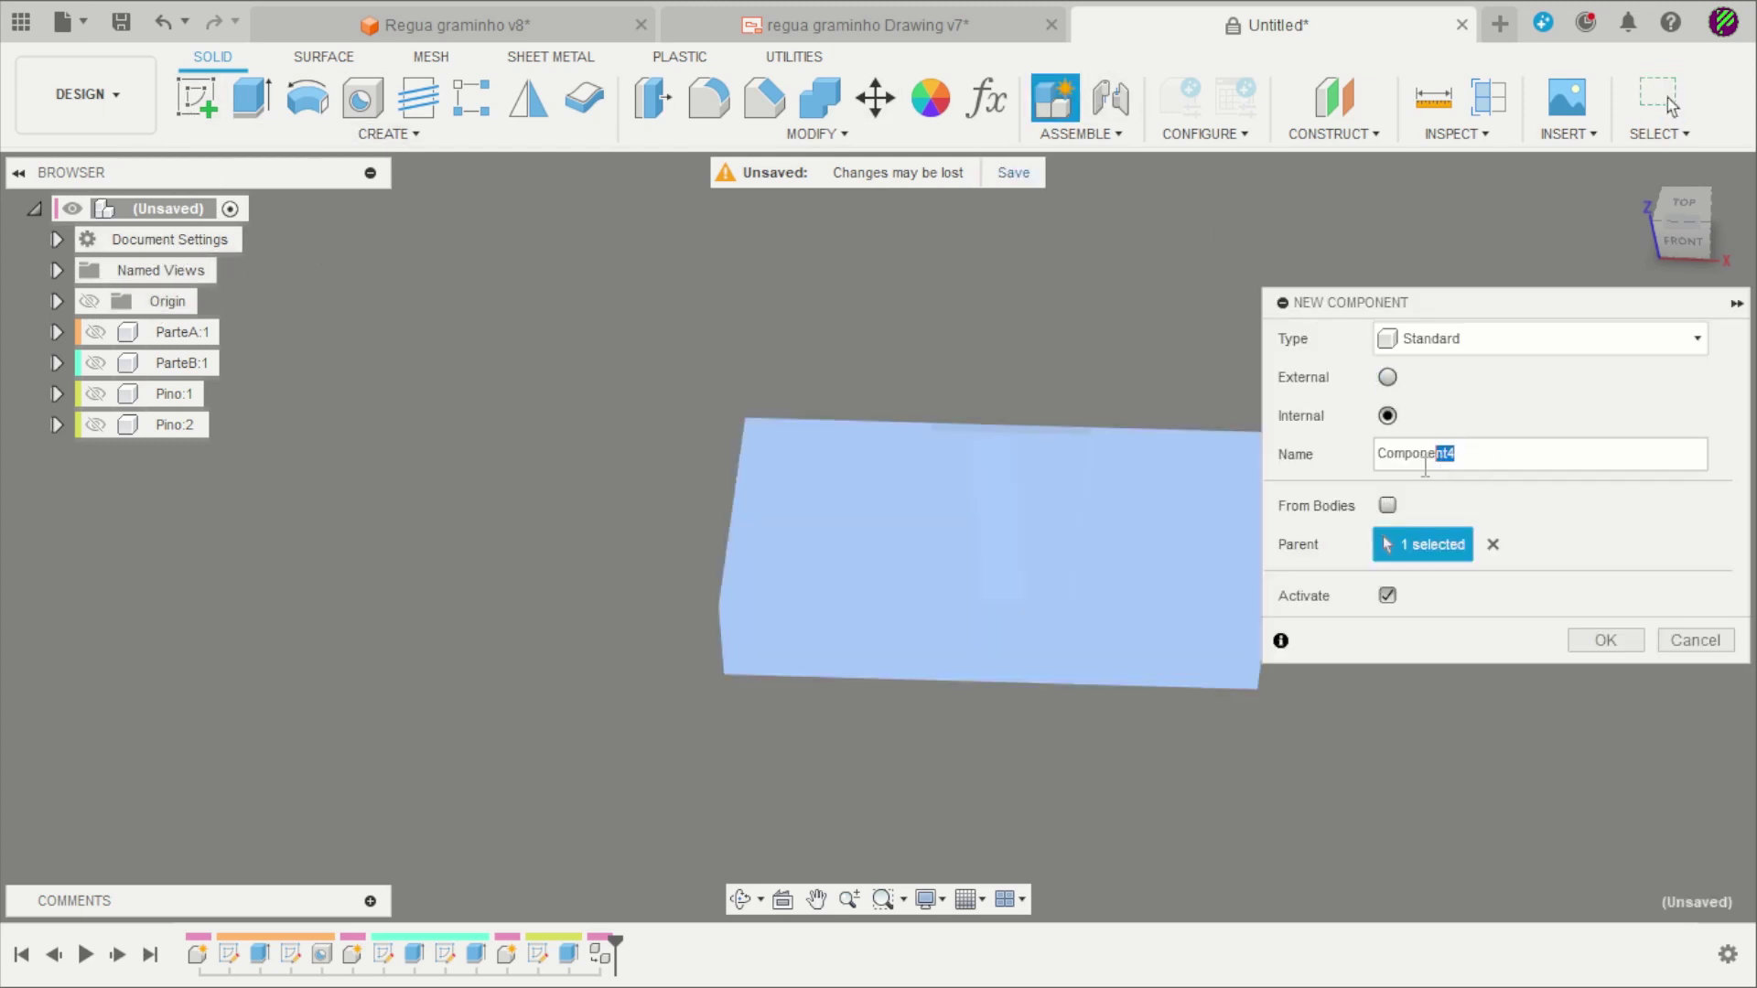
type("Regu")
type("a")
key("Return")
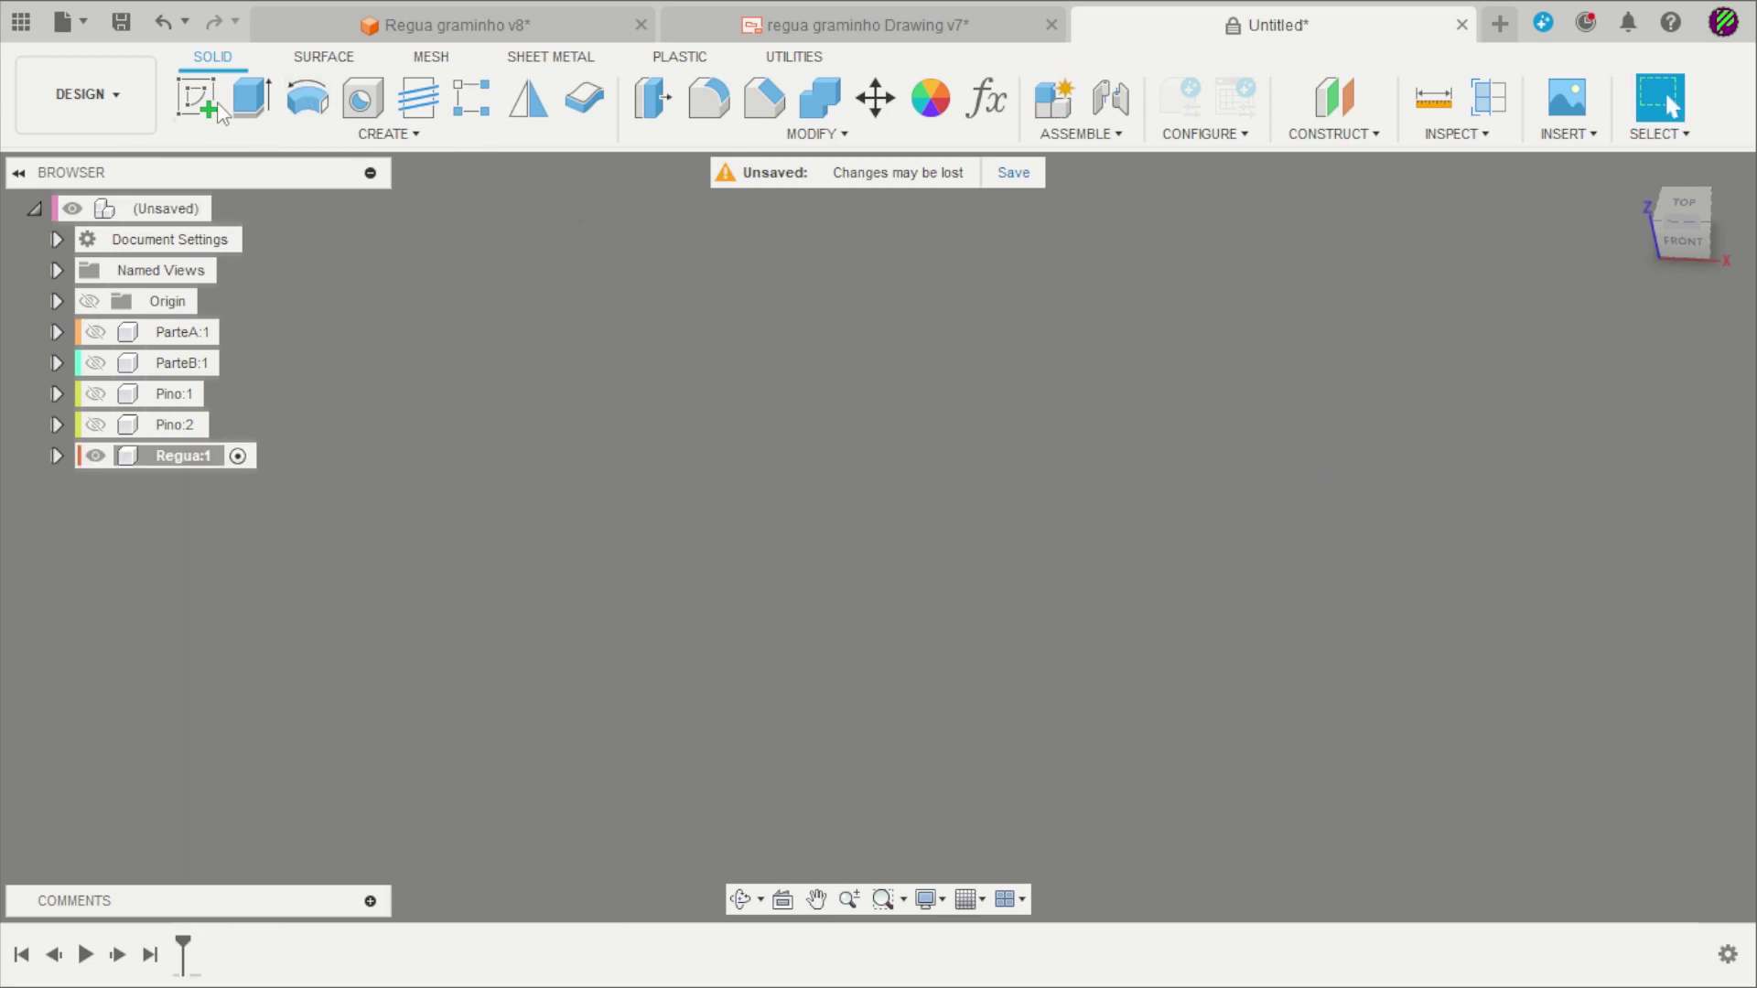
Sketch a centre rectangle of 360 × 30 mm at the origin on the XY plane.
left_click(195, 97)
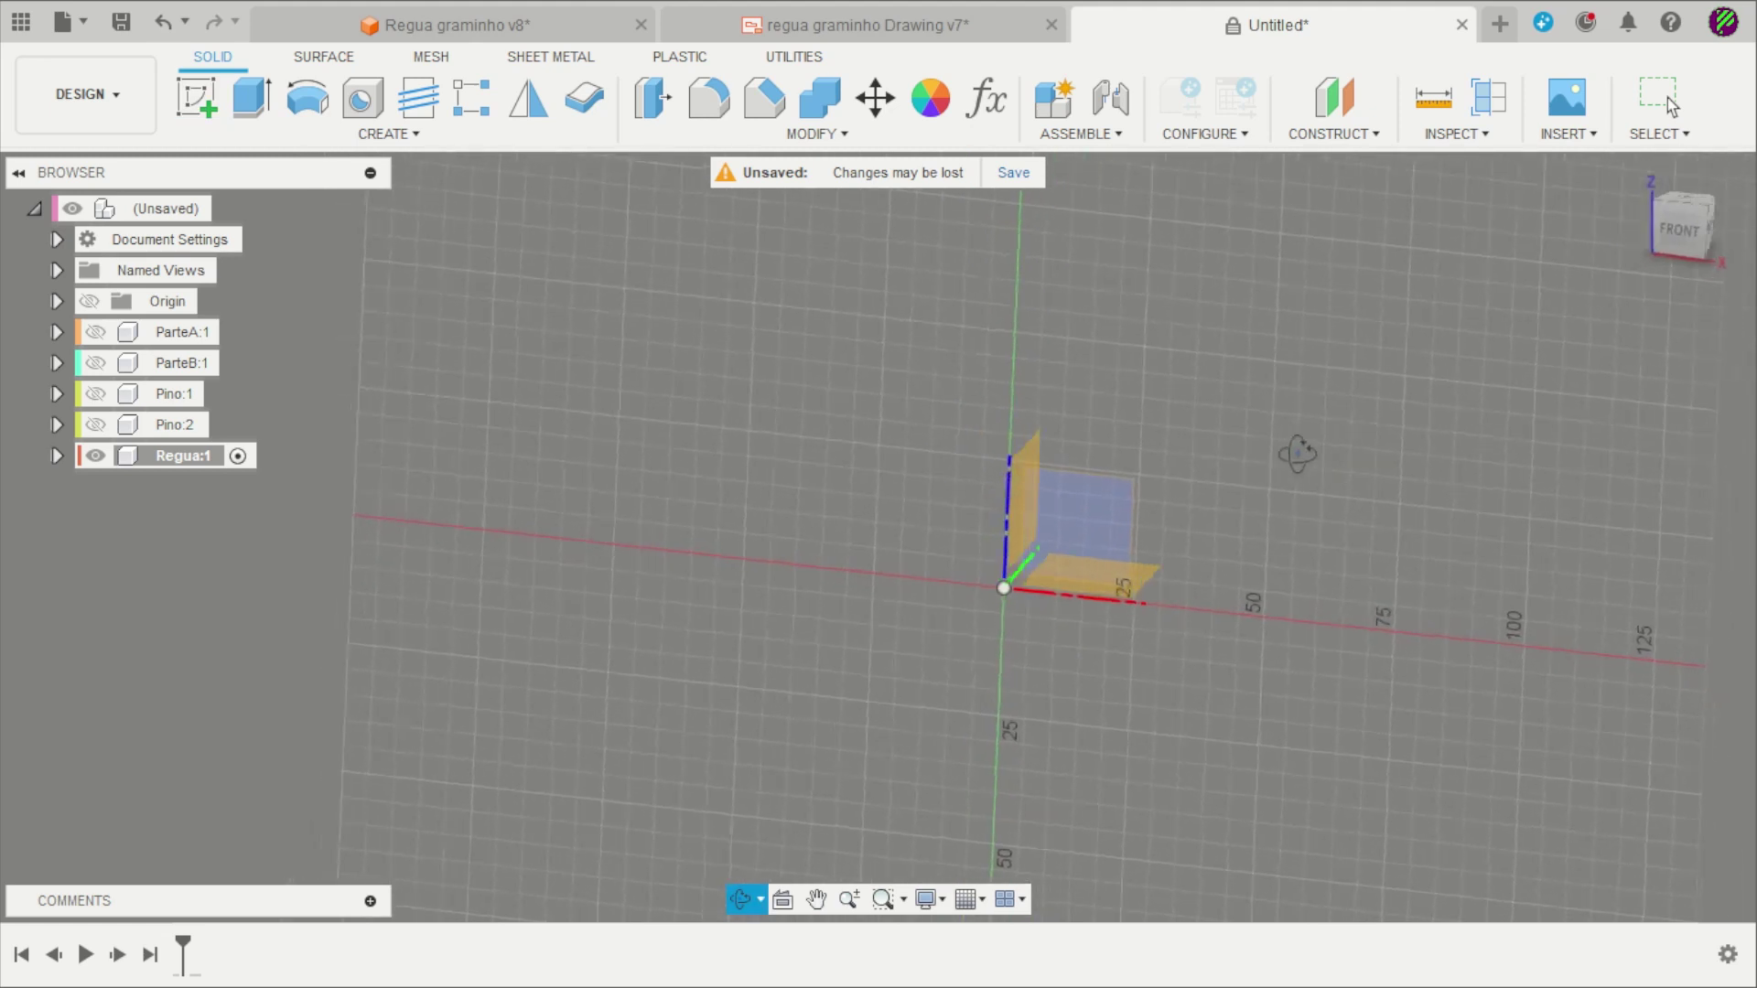
left_click(1144, 601)
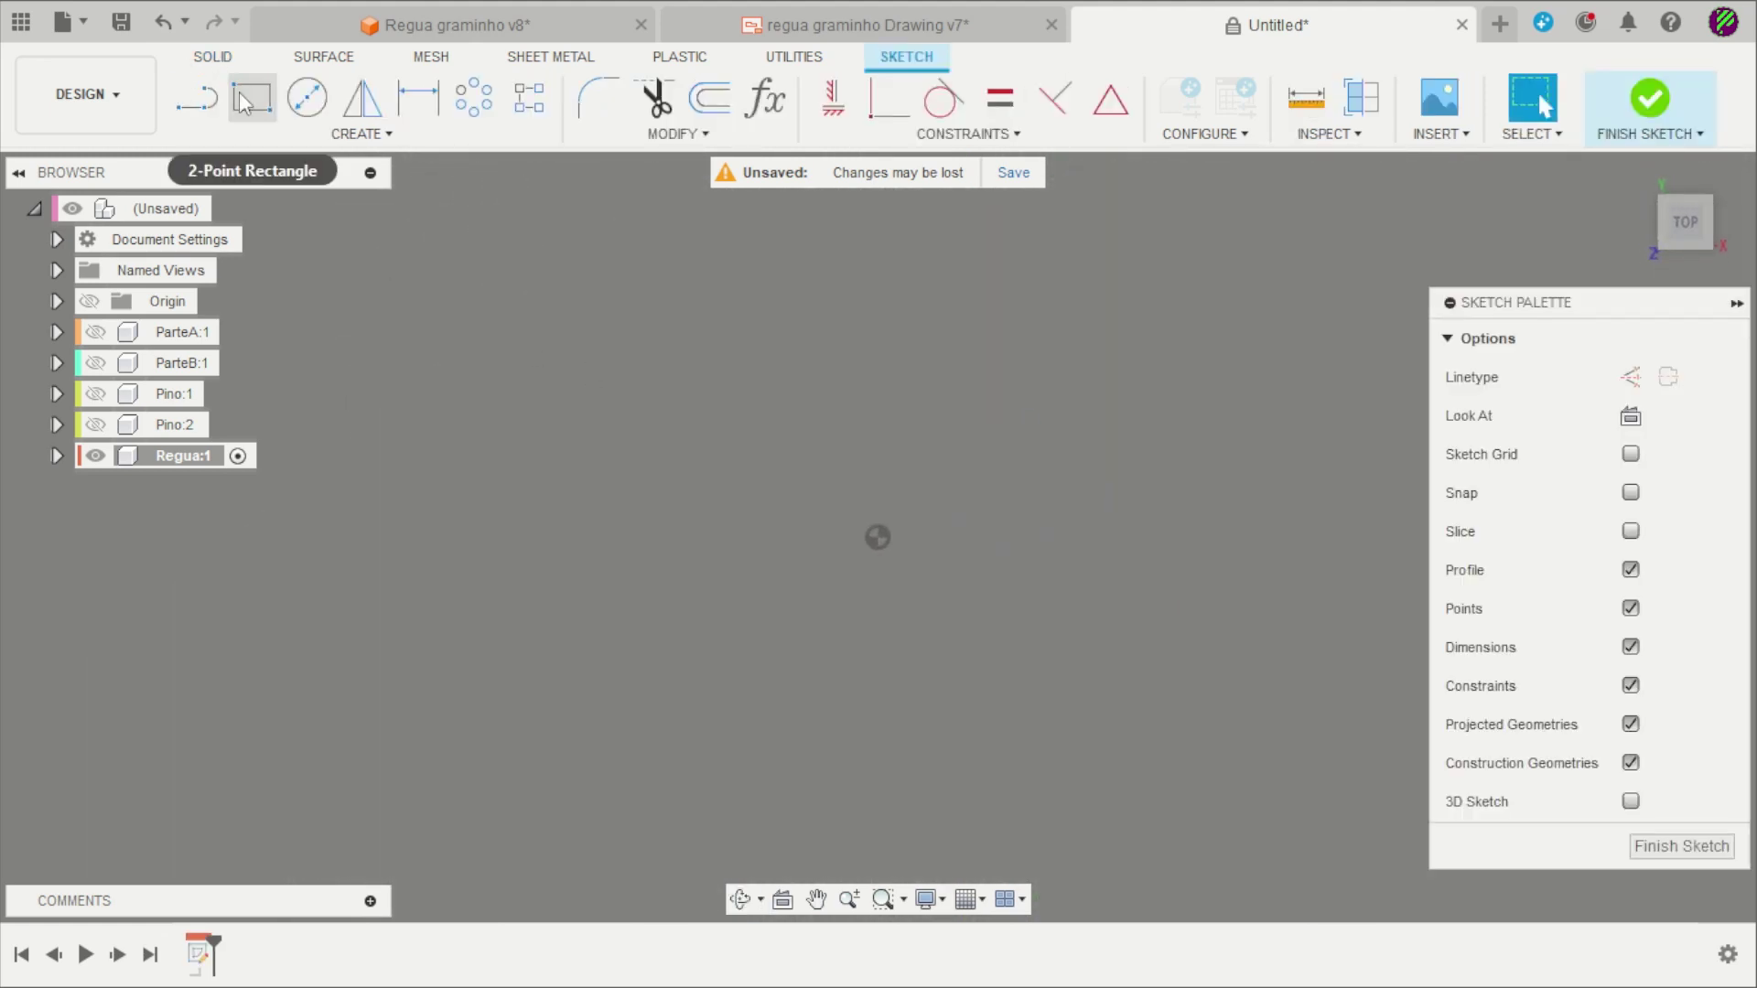
left_click(243, 99)
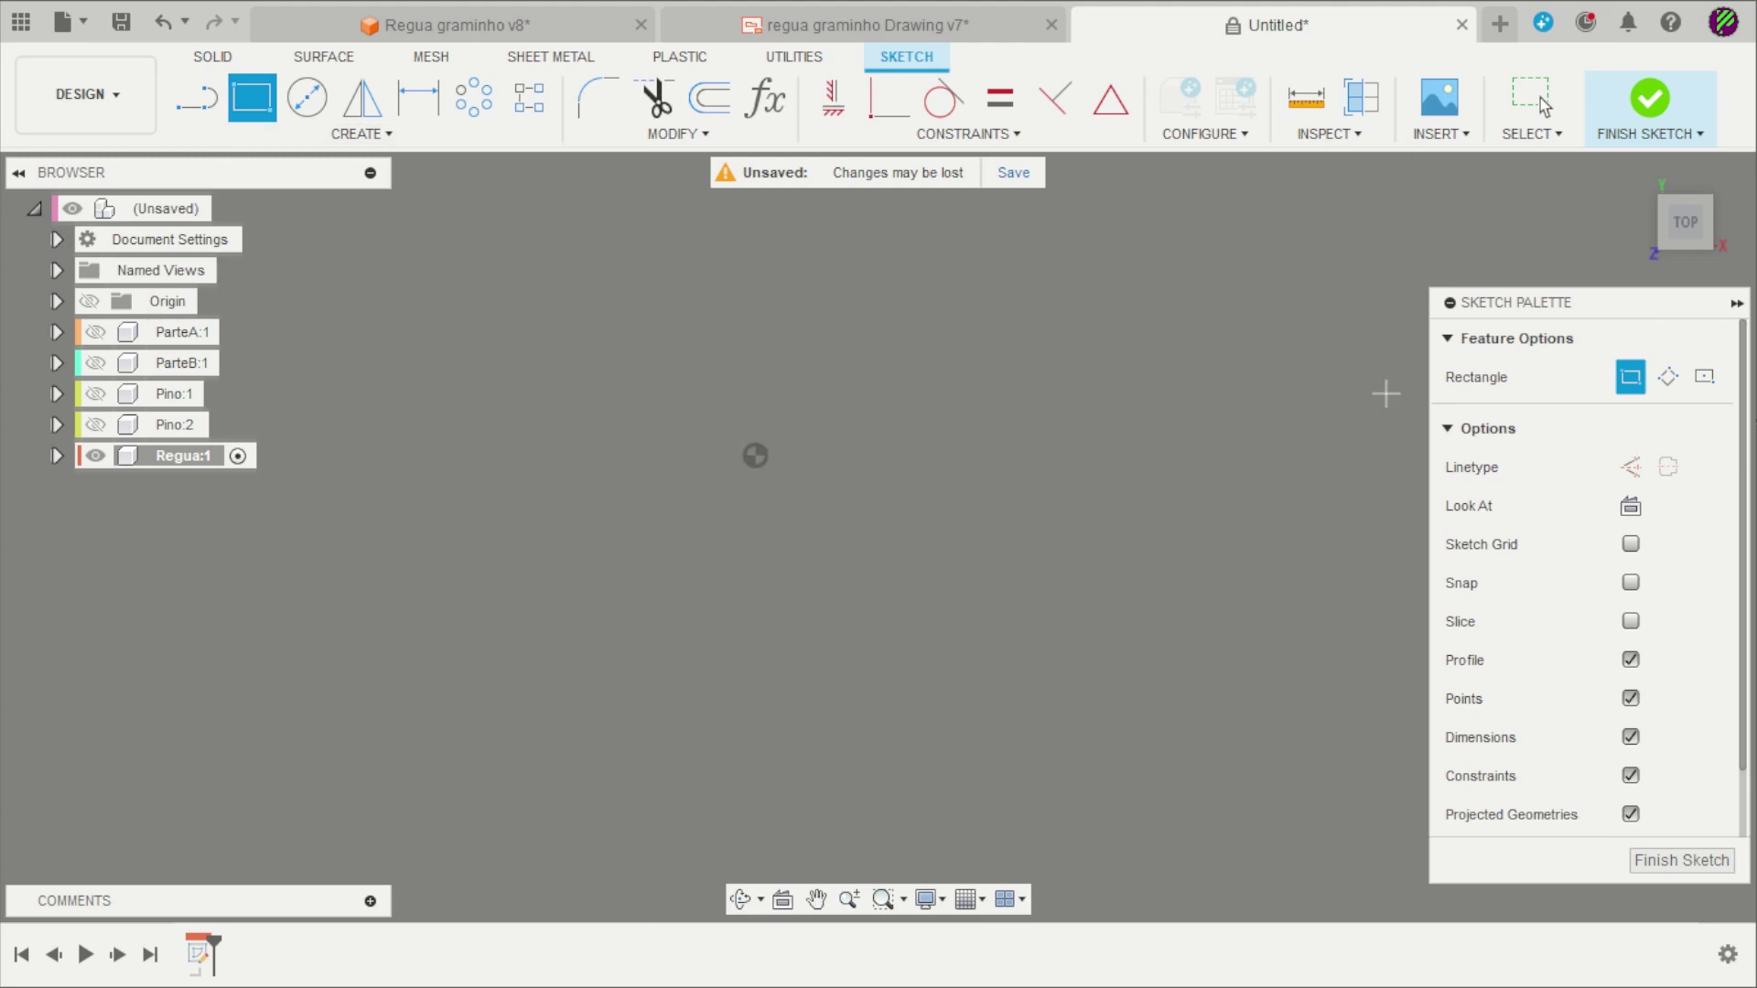
left_click(1704, 376)
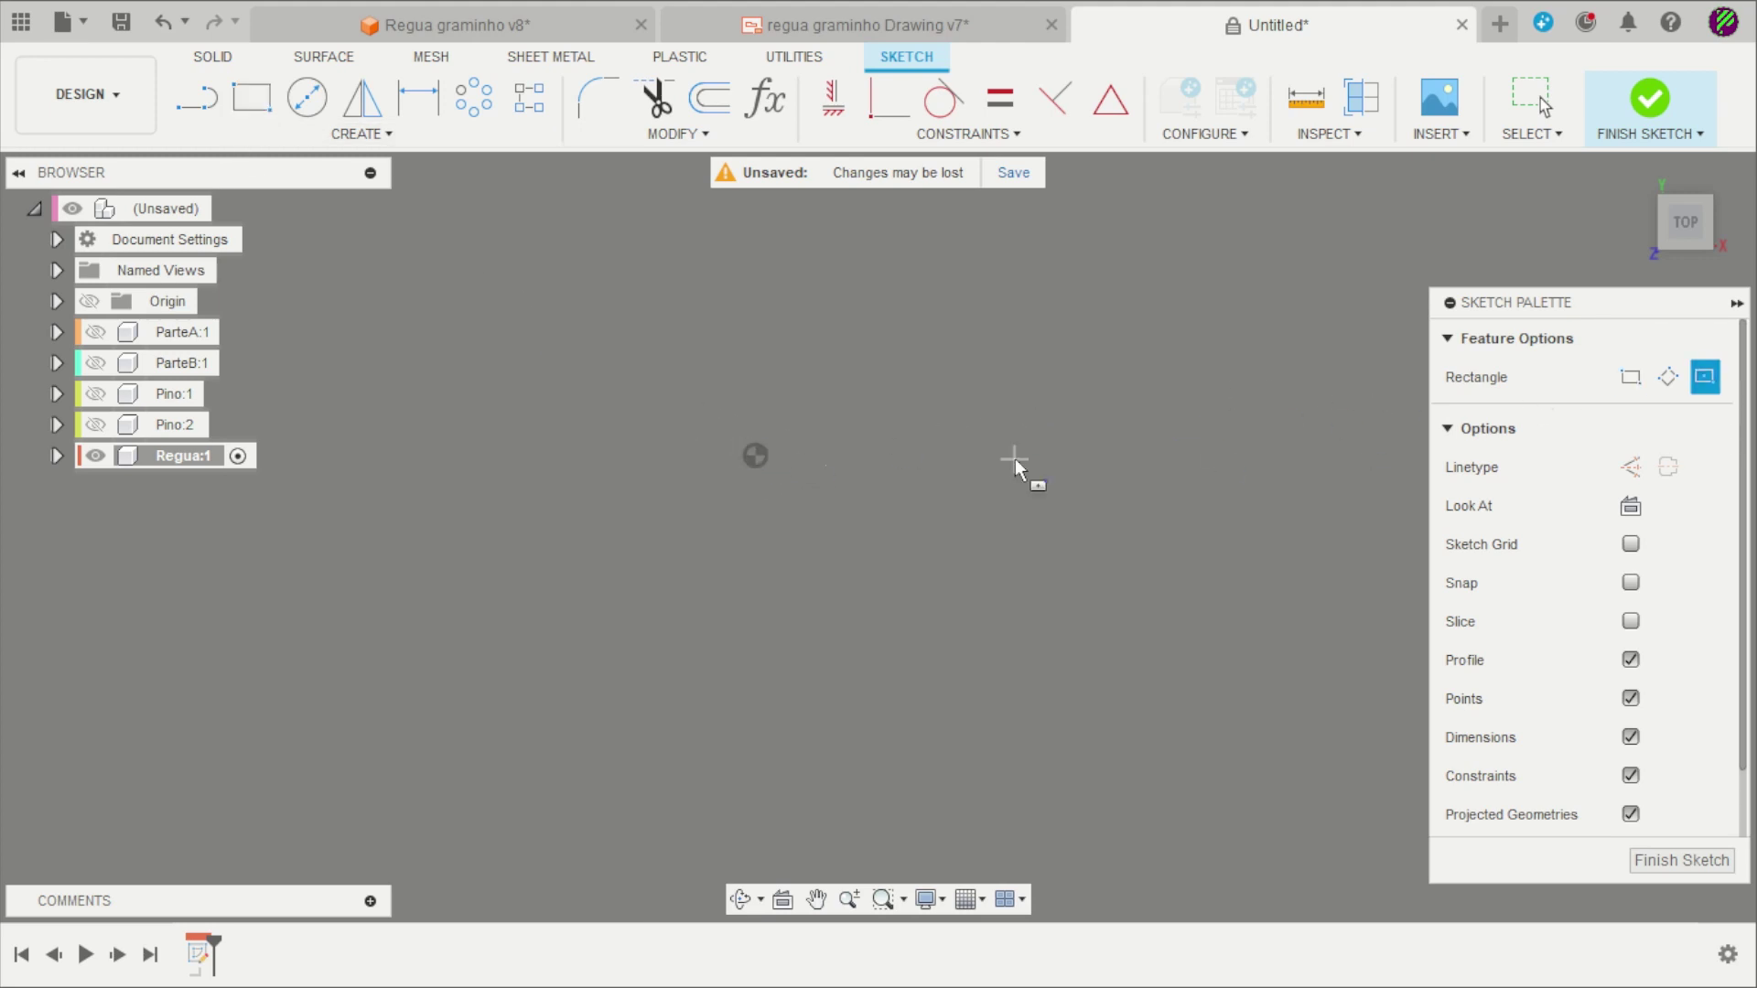
left_click(754, 457)
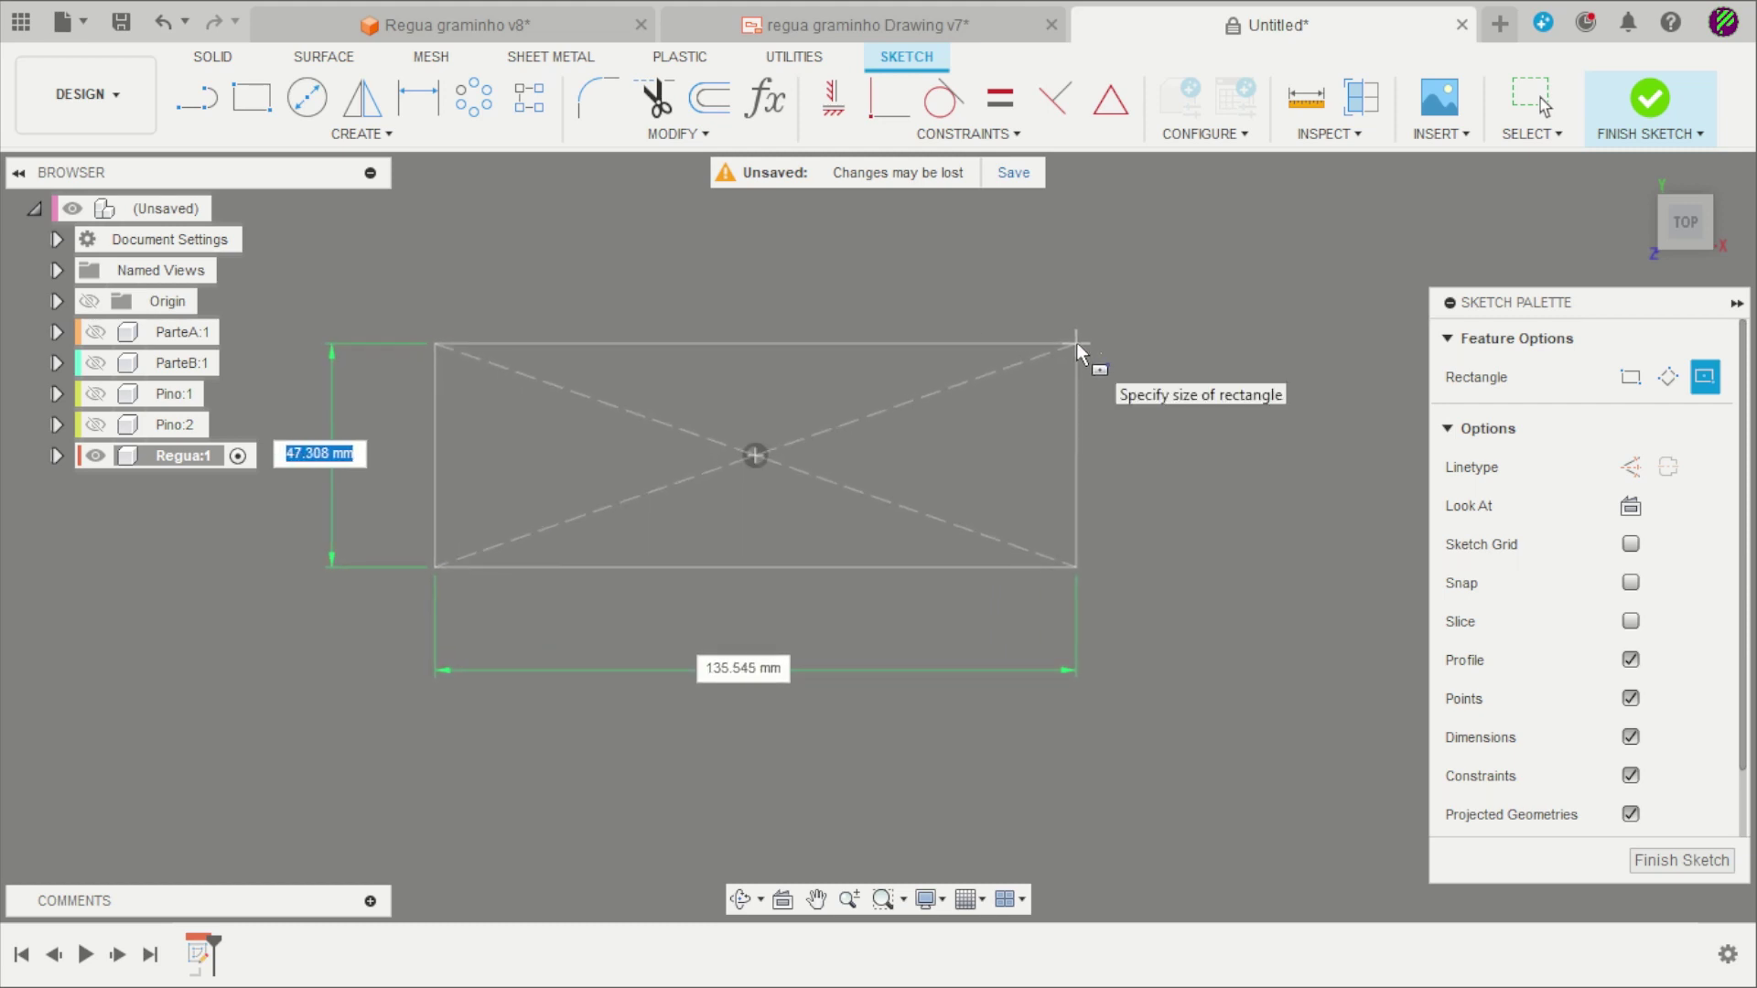
type("360")
key("Tab")
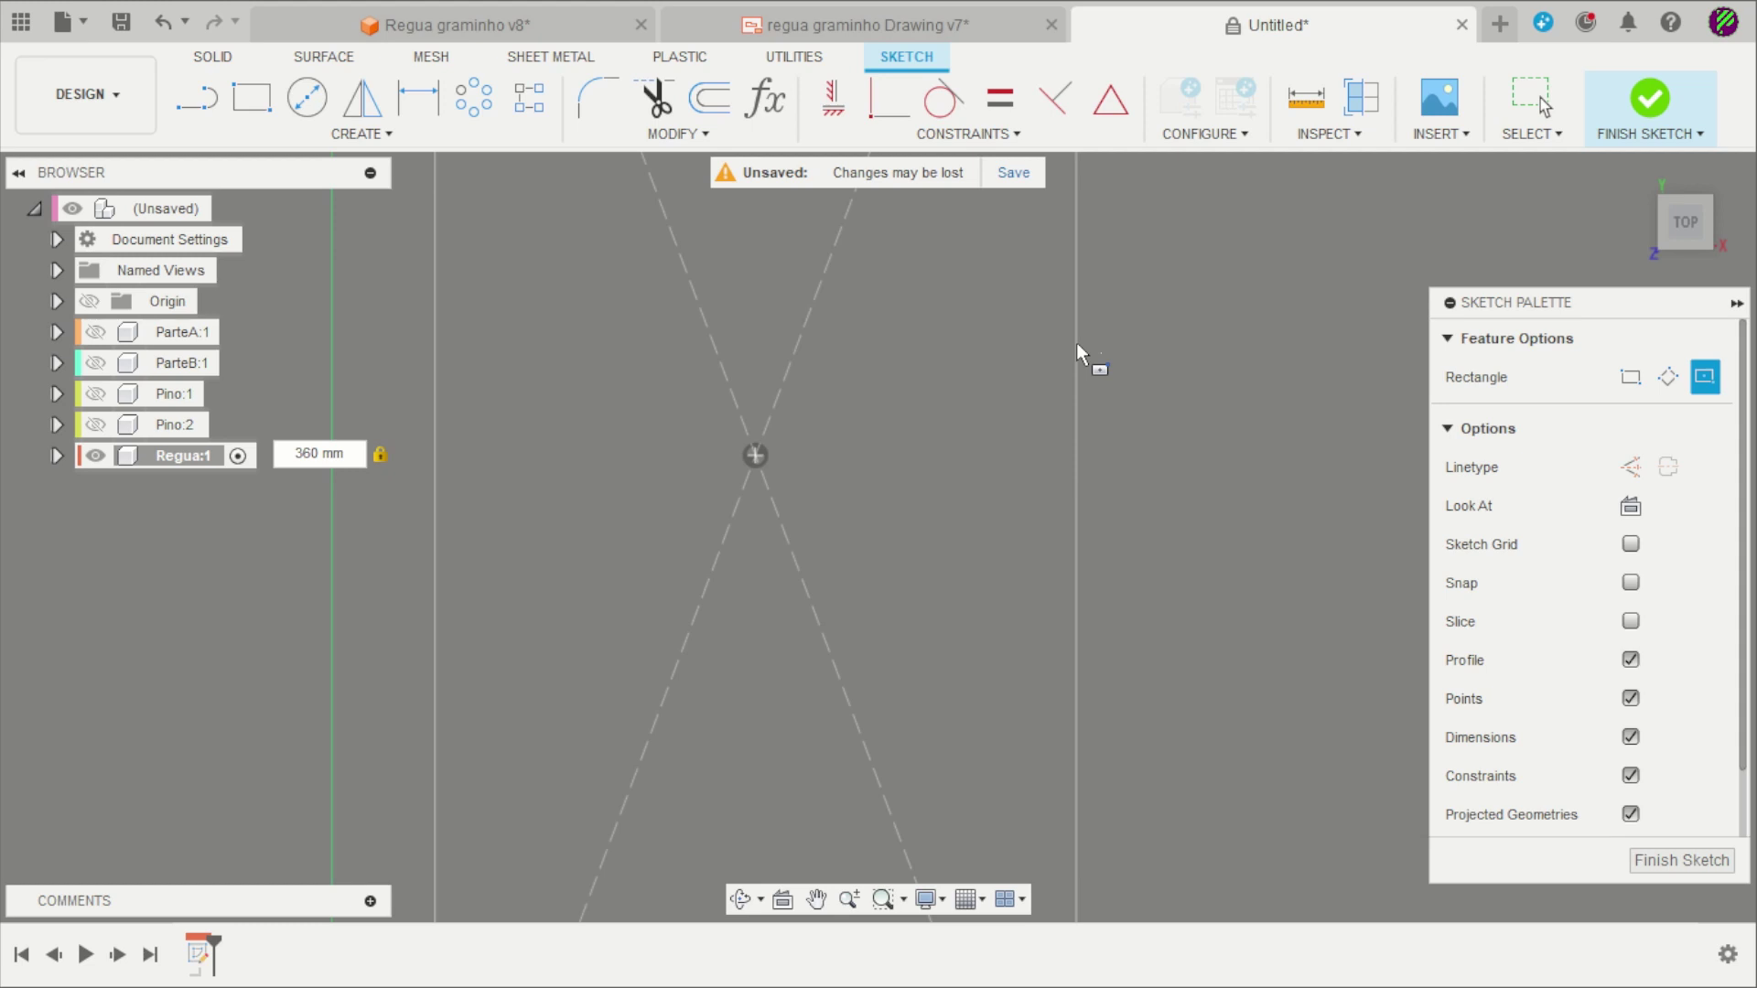
scroll(1076, 343, "down", 3)
type("30")
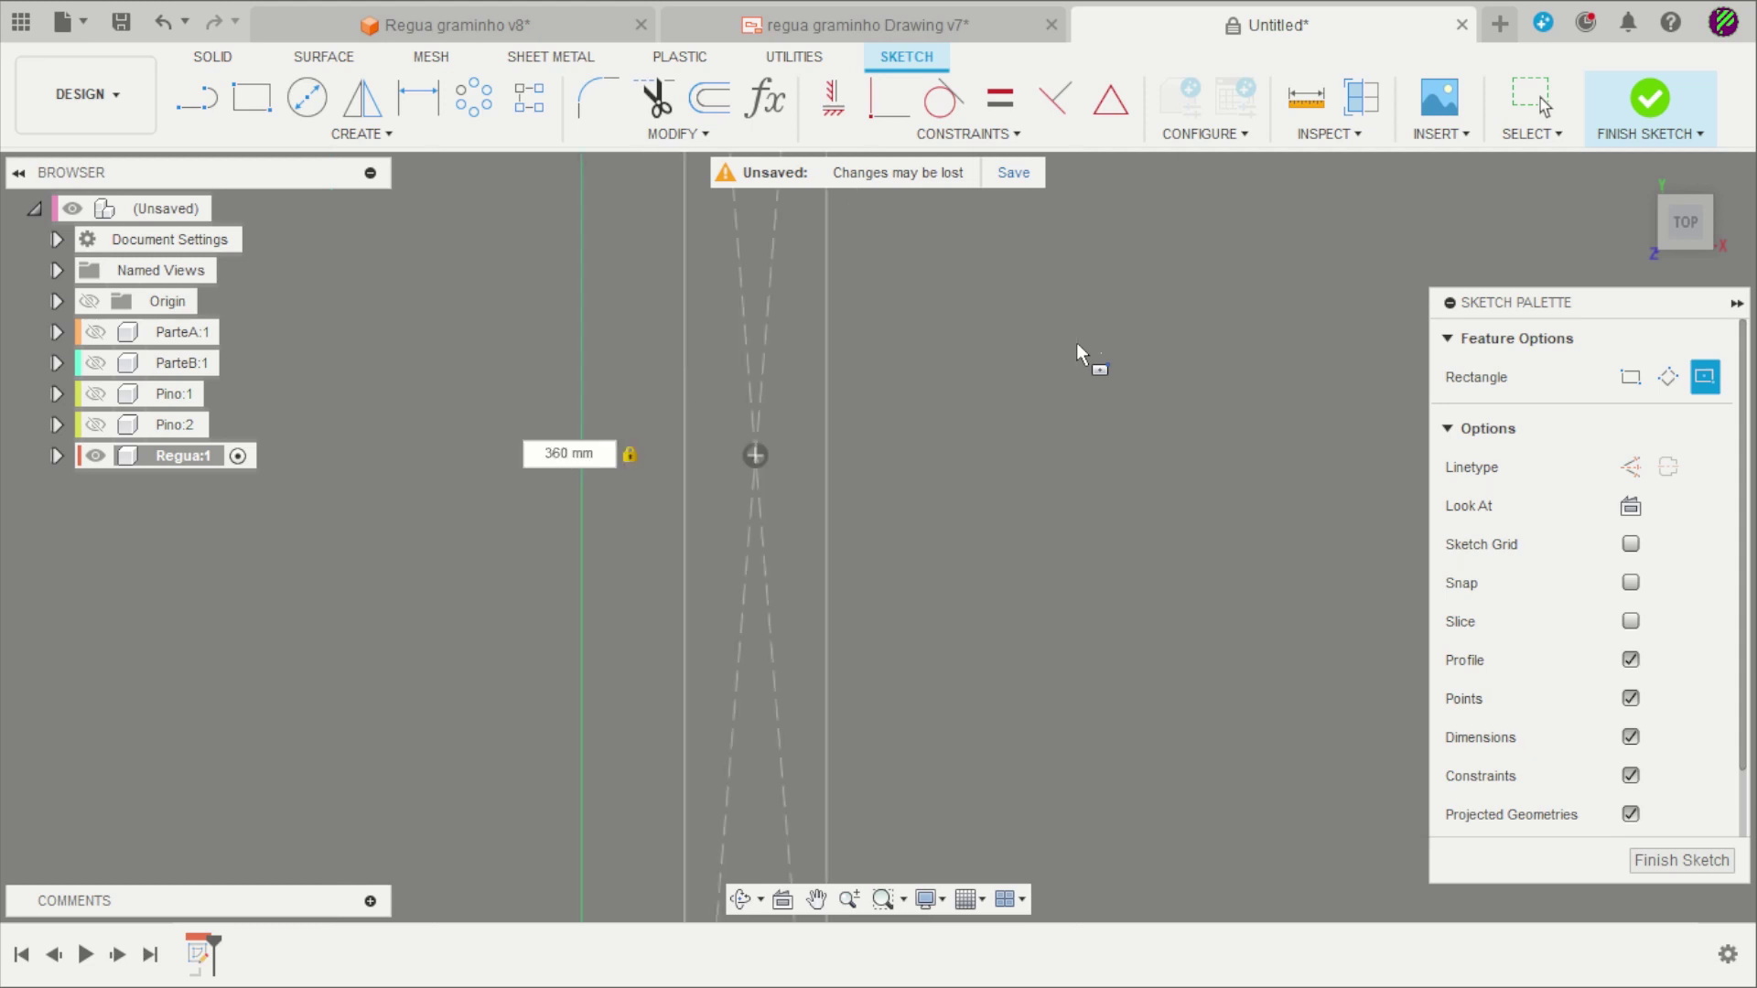
scroll(833, 397, "down", 2)
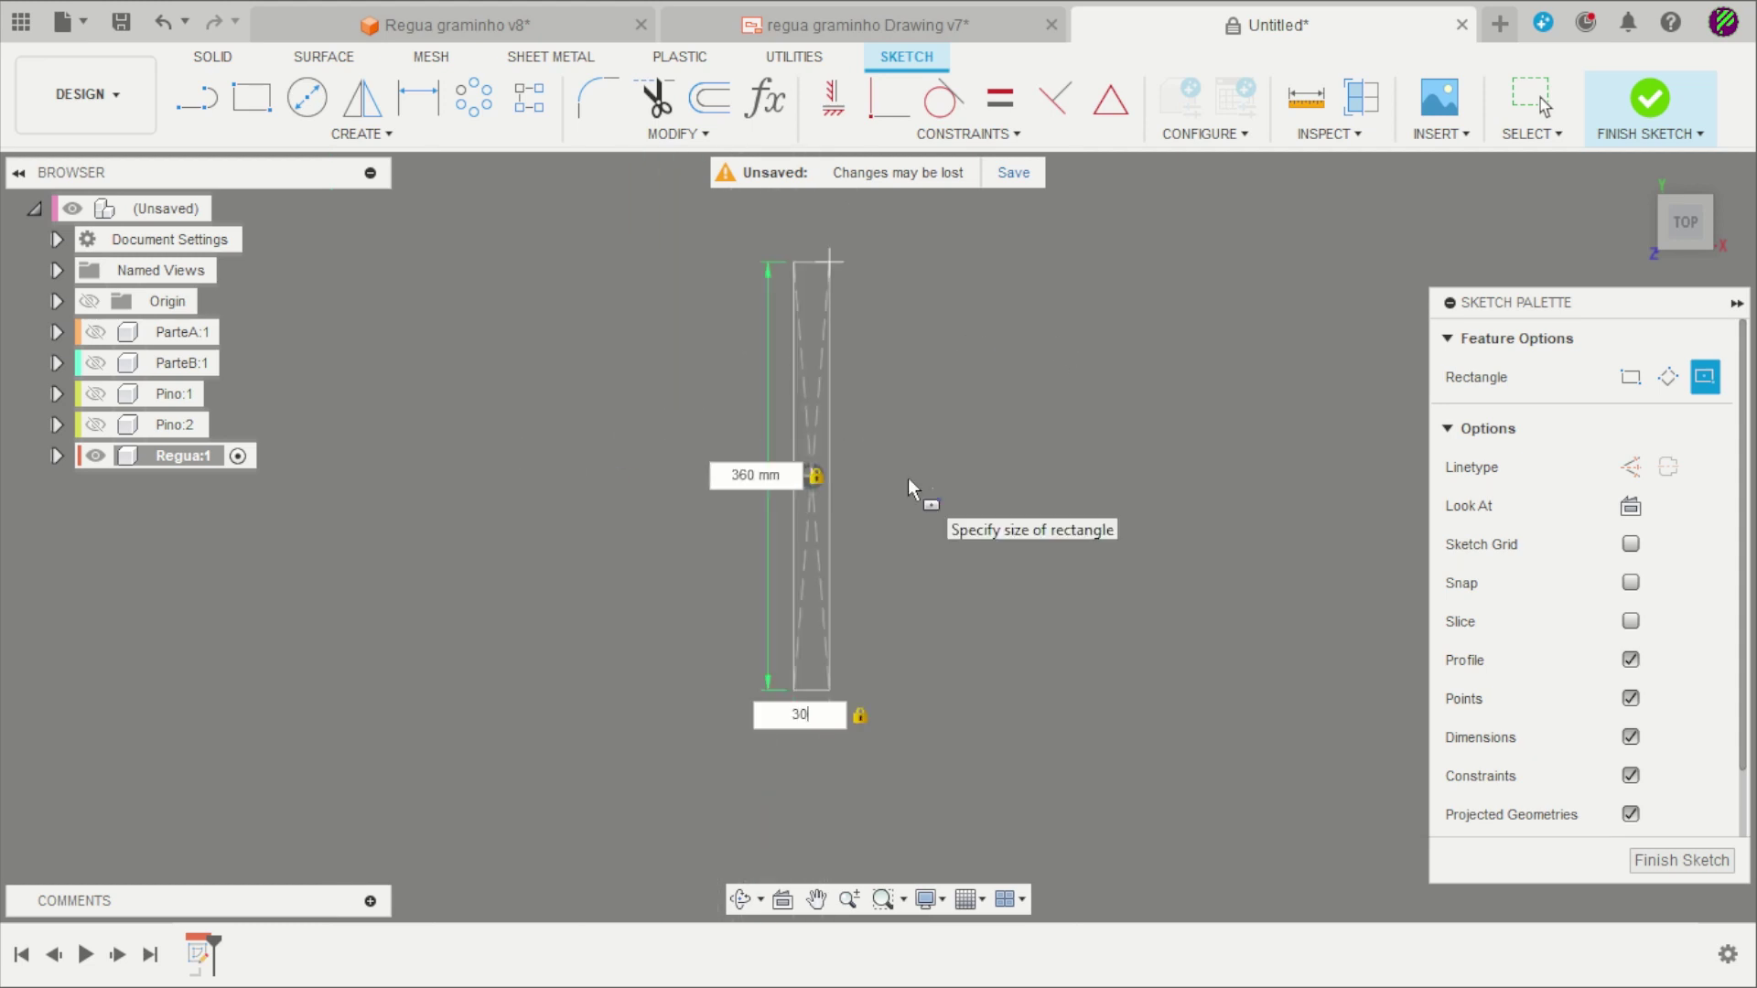
key("Tab")
key("Tab")
key("Tab")
key("Tab")
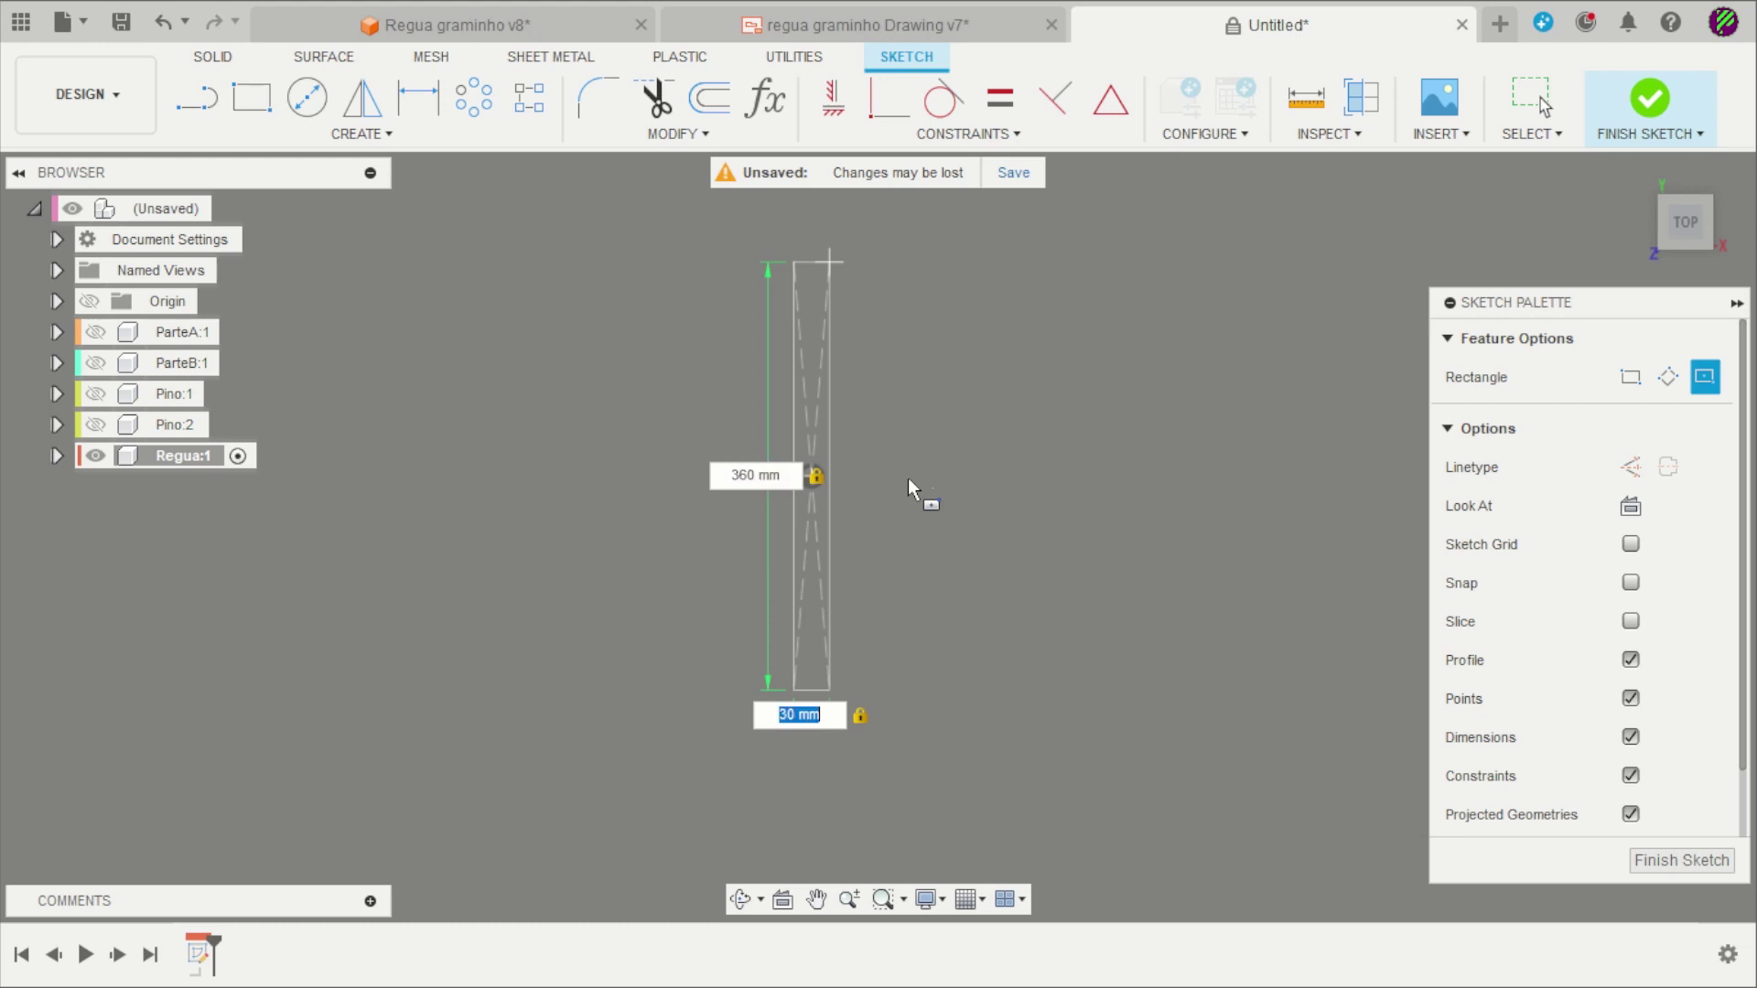
key("Tab")
key("Tab")
key("Tab")
key("Tab")
key("Tab")
key("Tab")
key("Return")
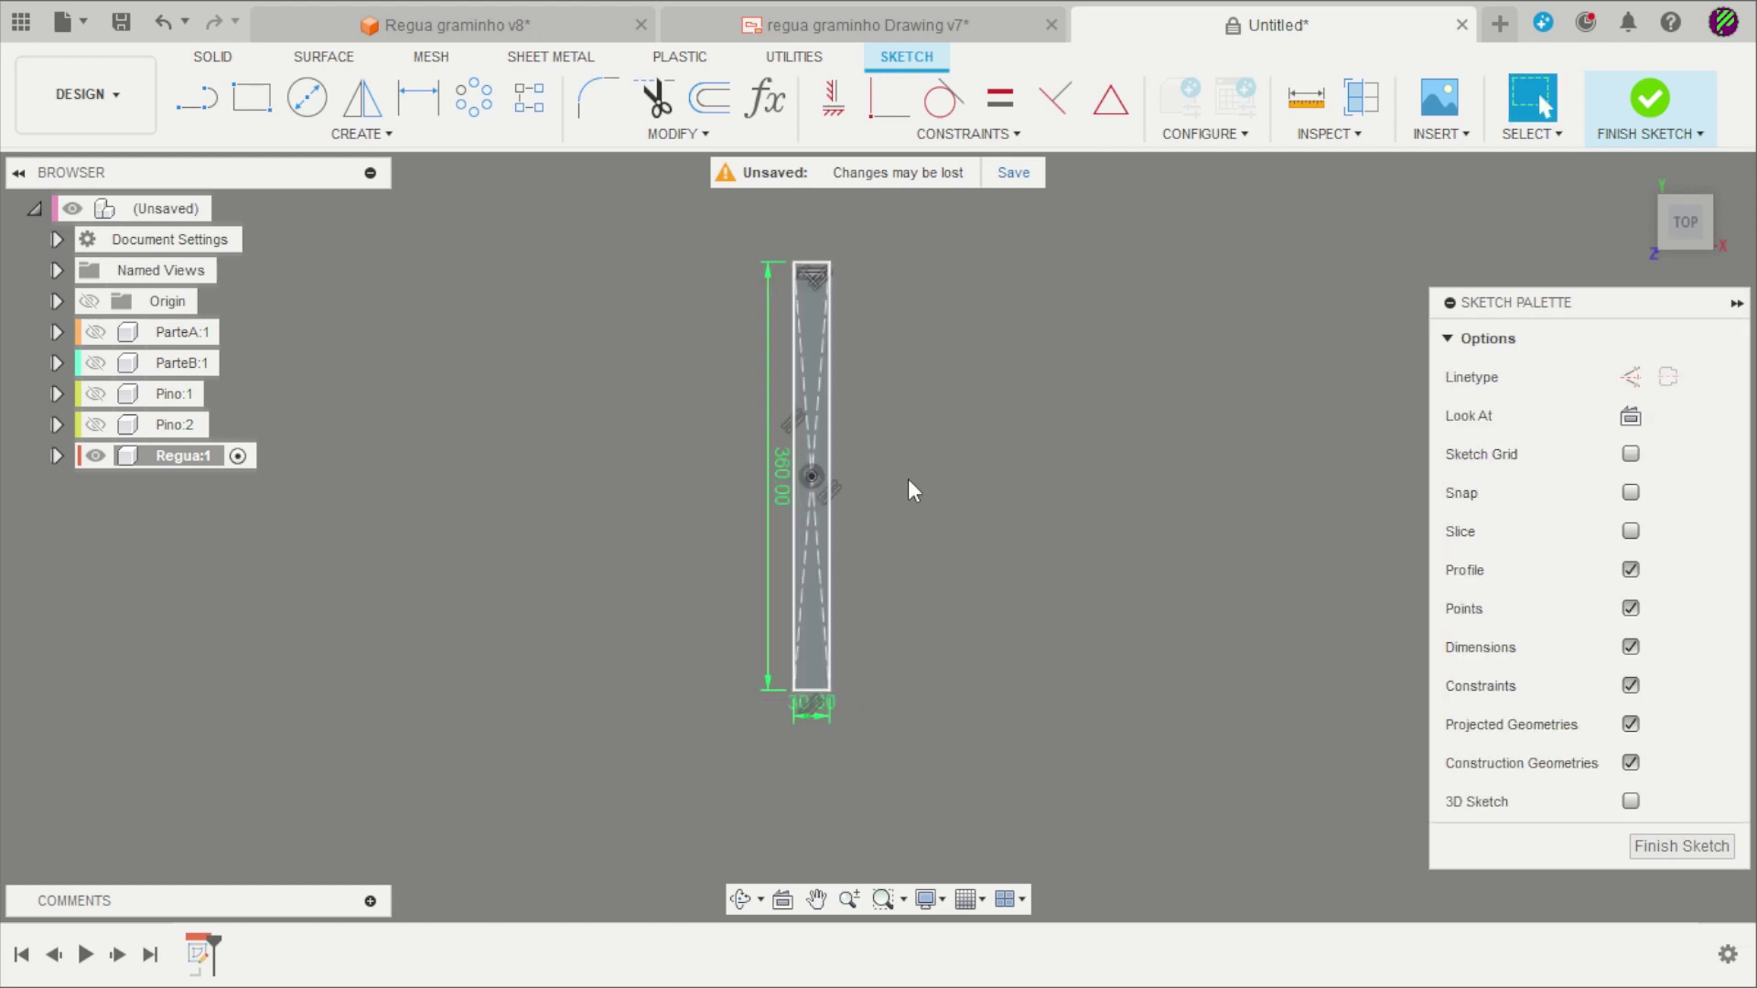
mouse_move(930, 425)
middle_mouse_down("shift")
mouse_move(975, 266)
mouse_move(1144, 237)
middle_mouse_up("shift")
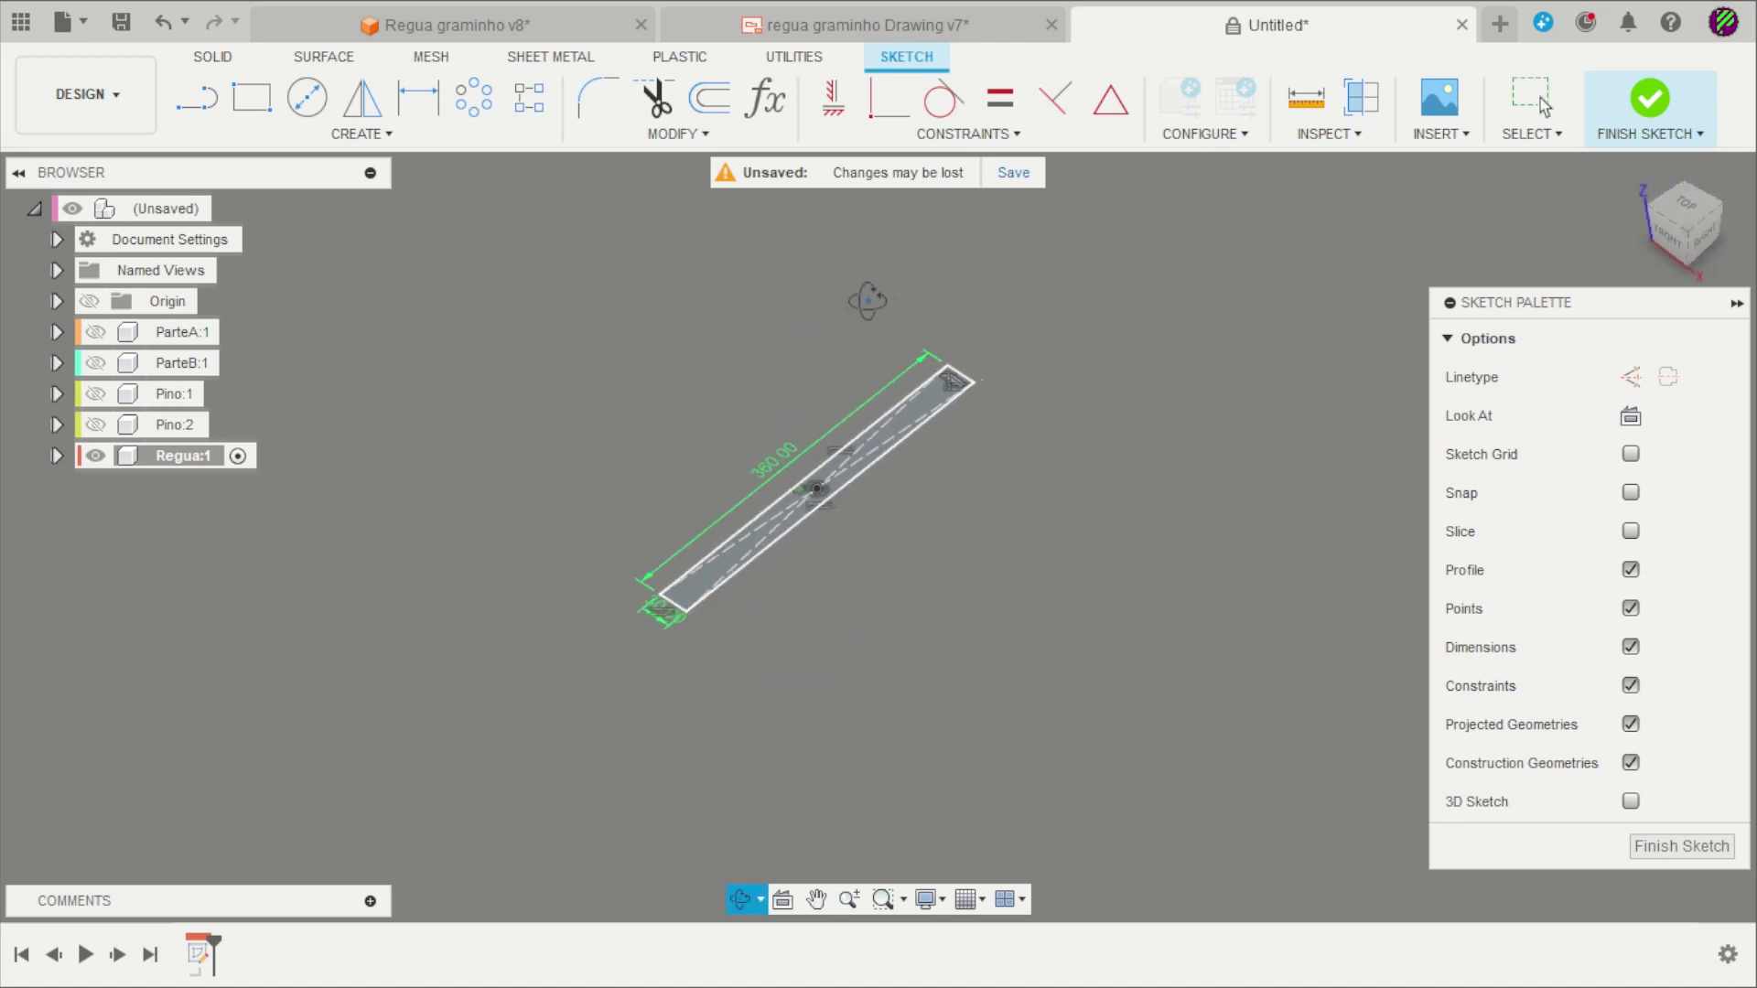
left_click(1649, 98)
Extrude the rectangle into a thin ruler bar and bring up the marking gauge drawing.
left_click(268, 103)
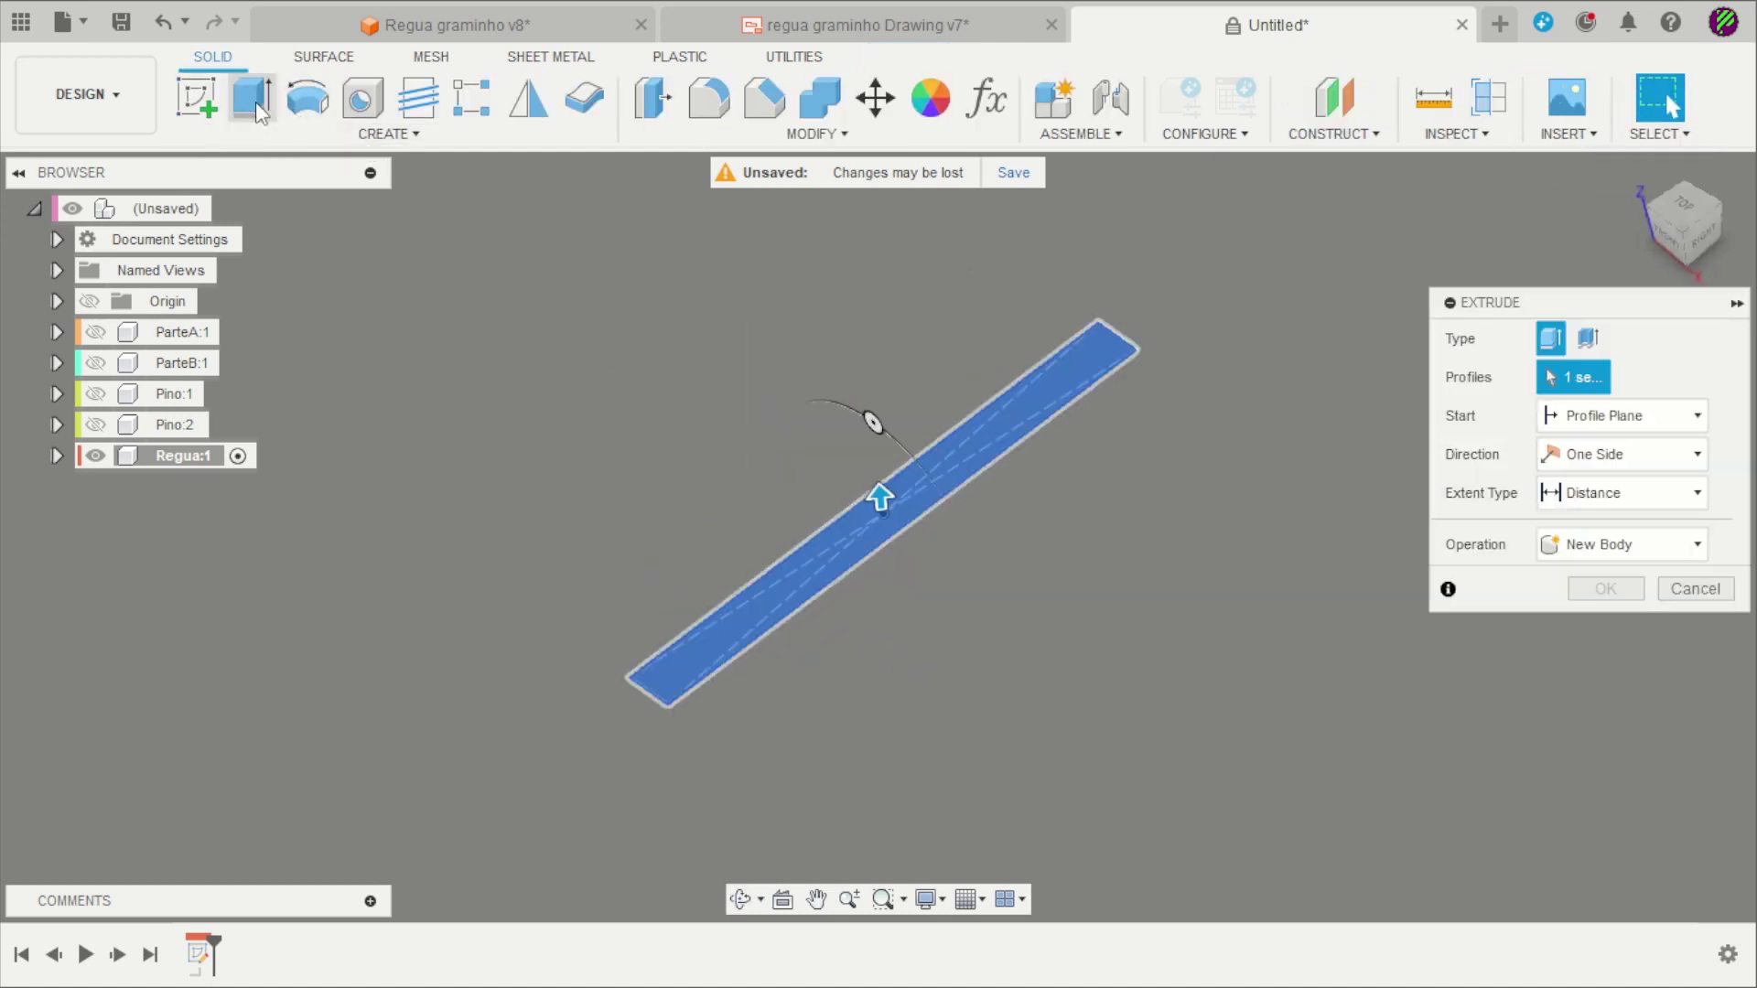
scroll(833, 769, "up", 3)
scroll(805, 622, "up", 2)
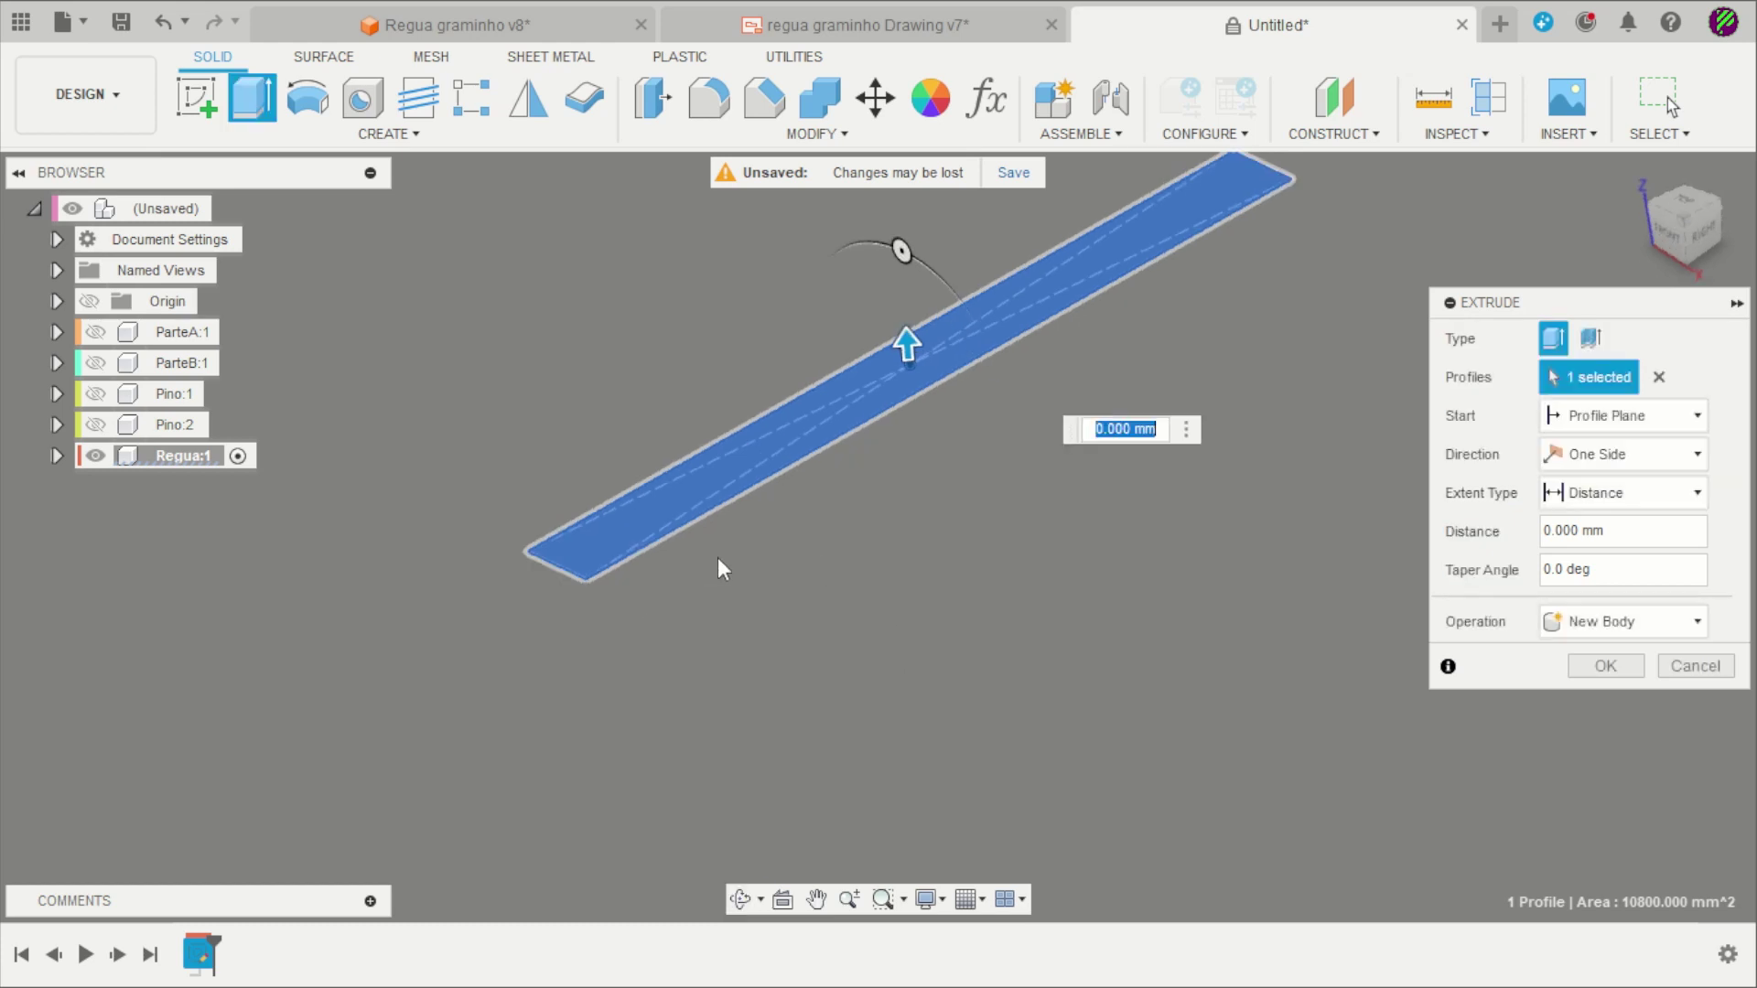
type("3")
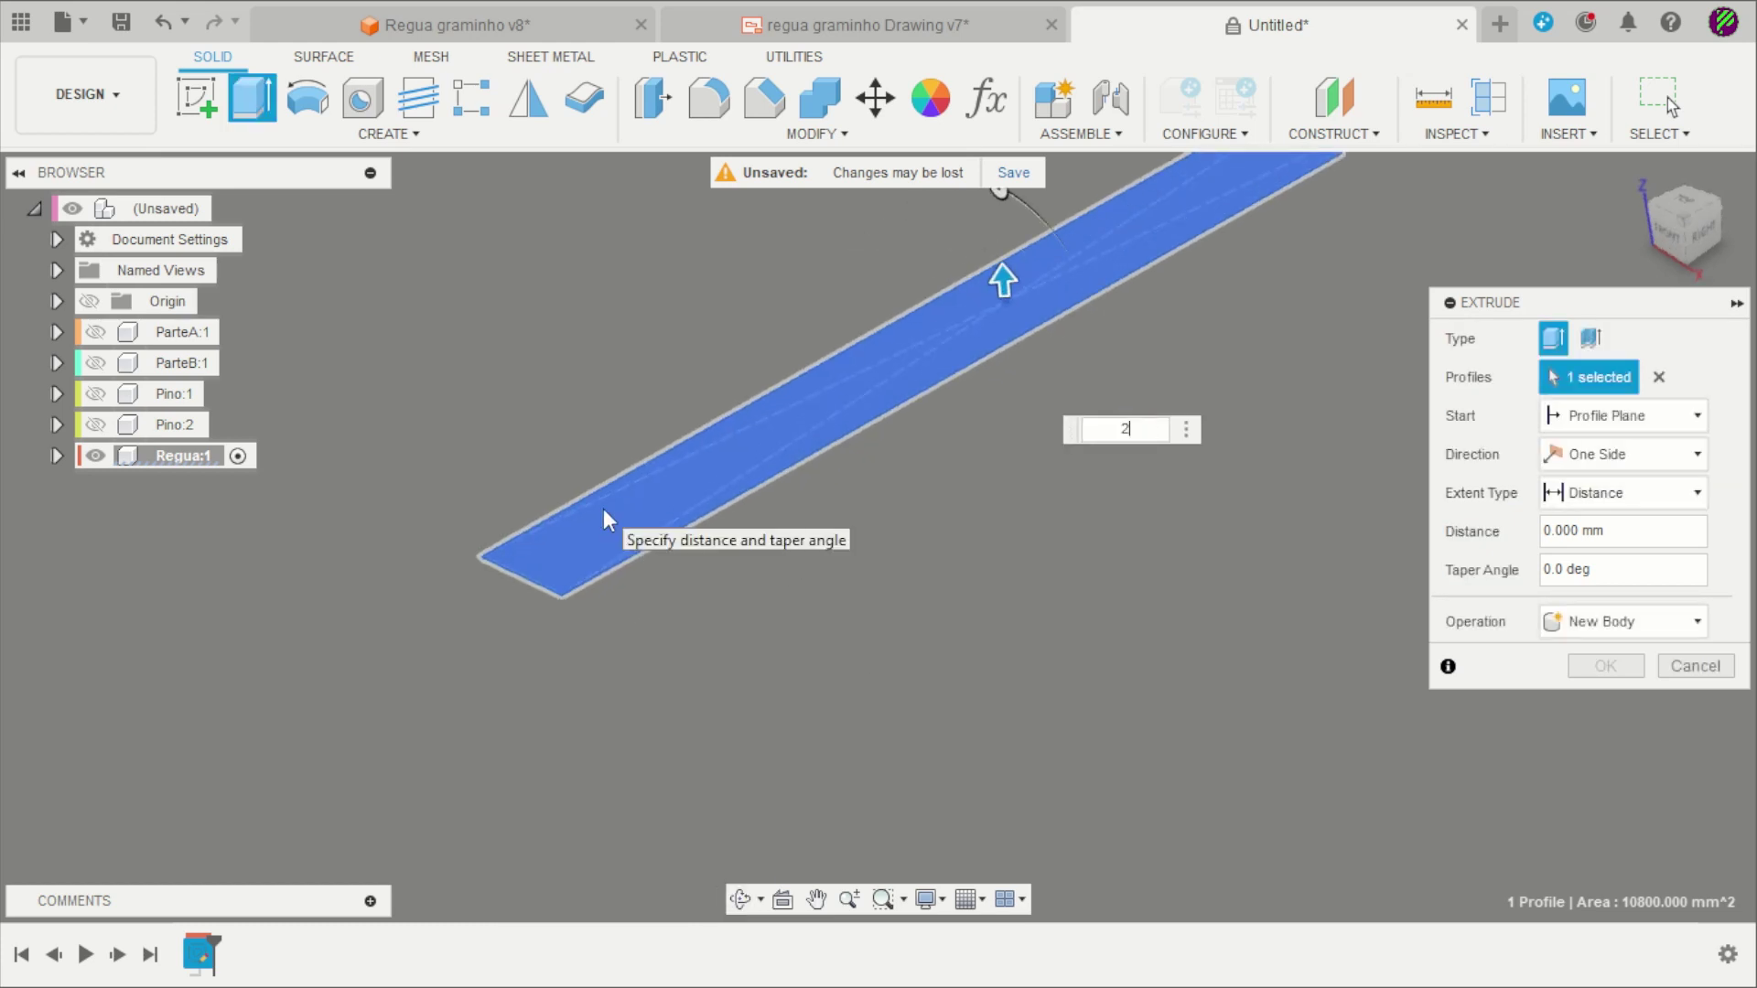
key("Return")
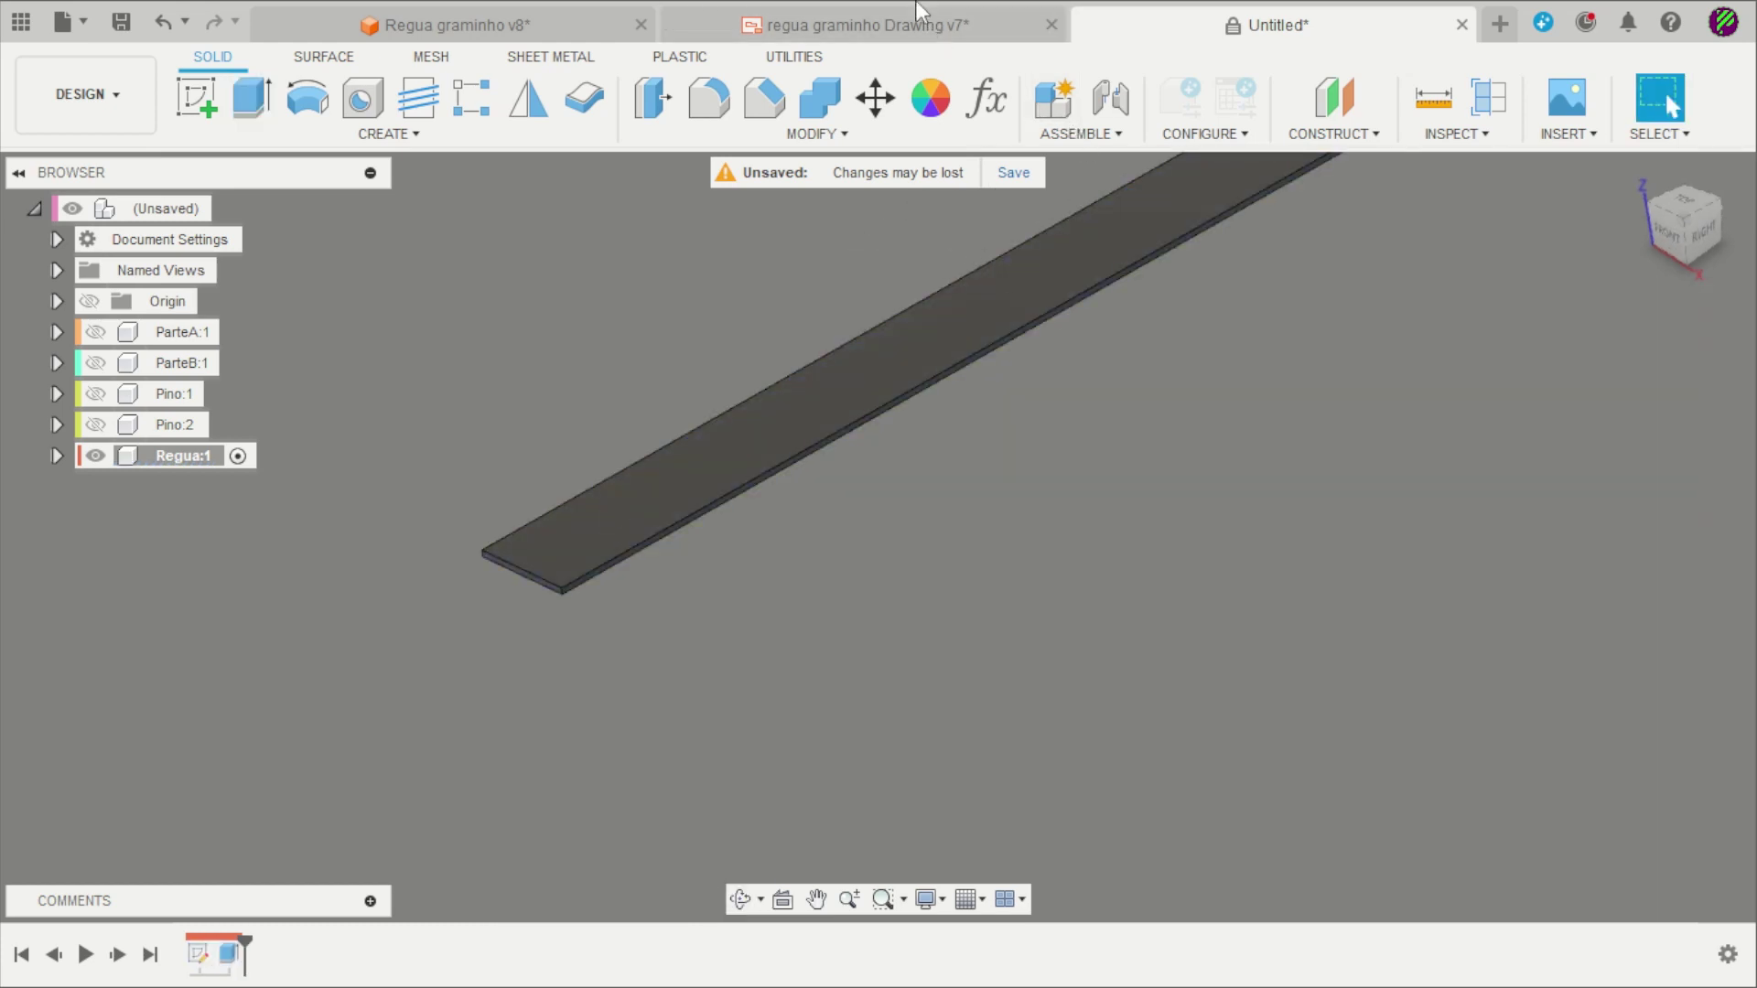
left_click(914, 9)
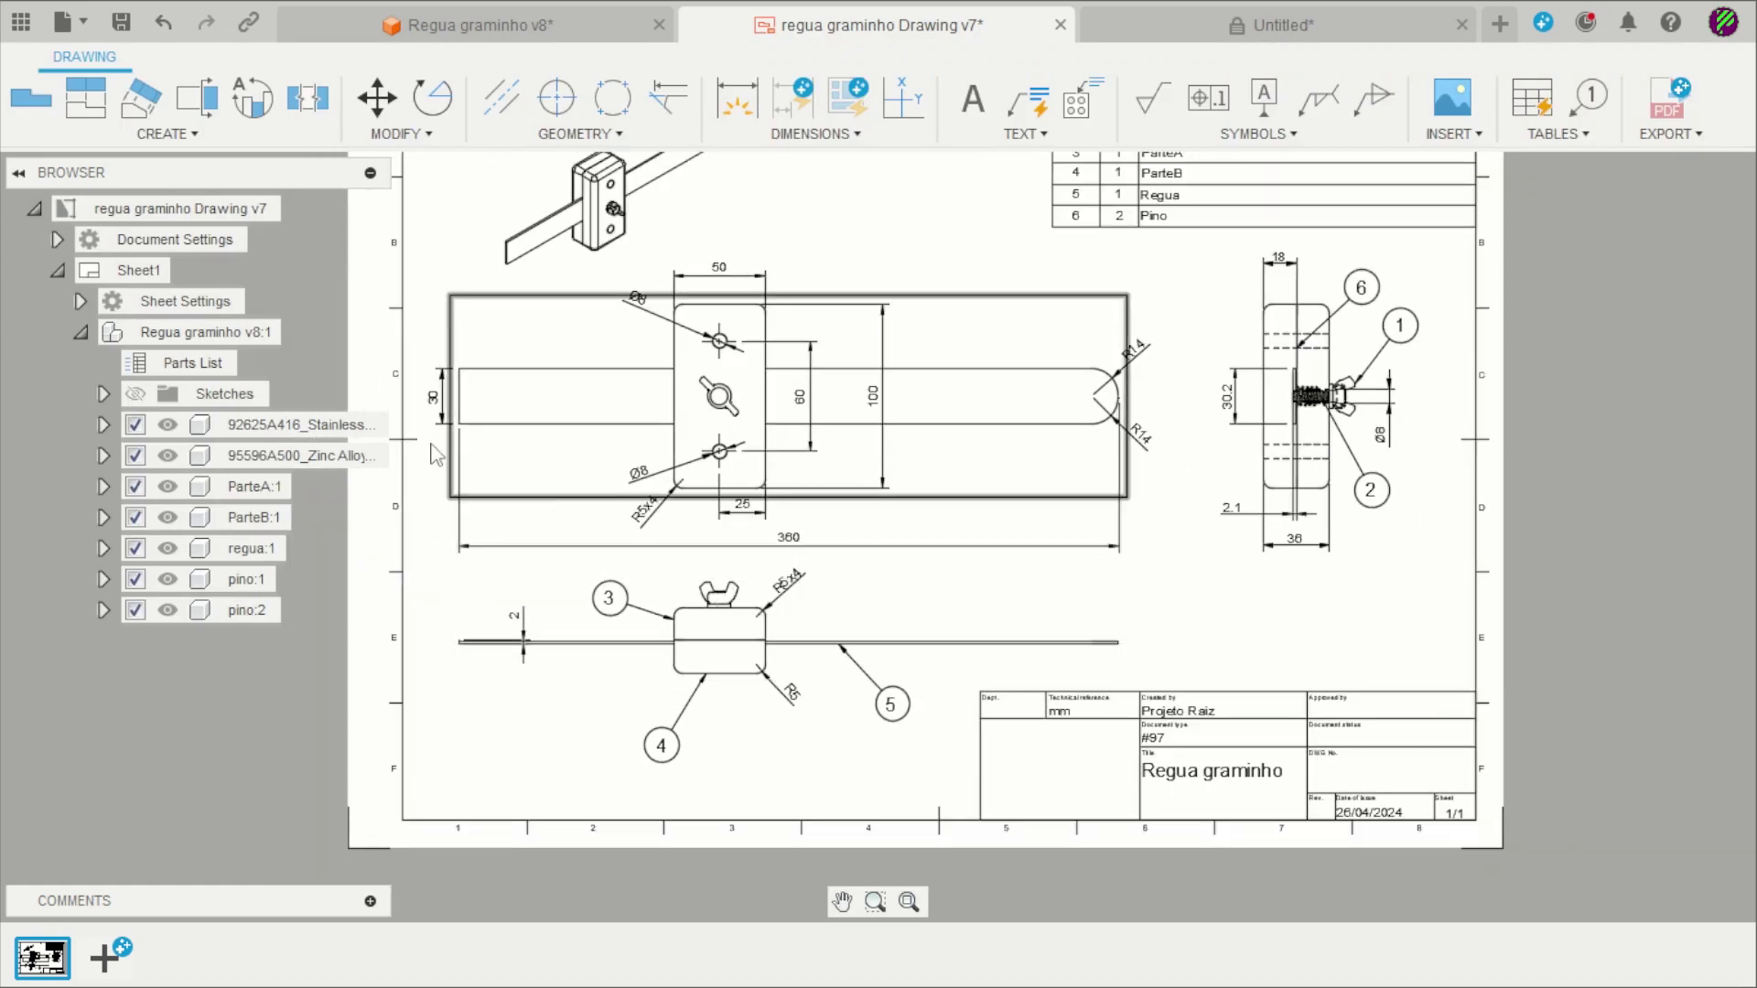
Back in the untitled design, activate the root component and hide Regua:1.
key("ctrl+Tab")
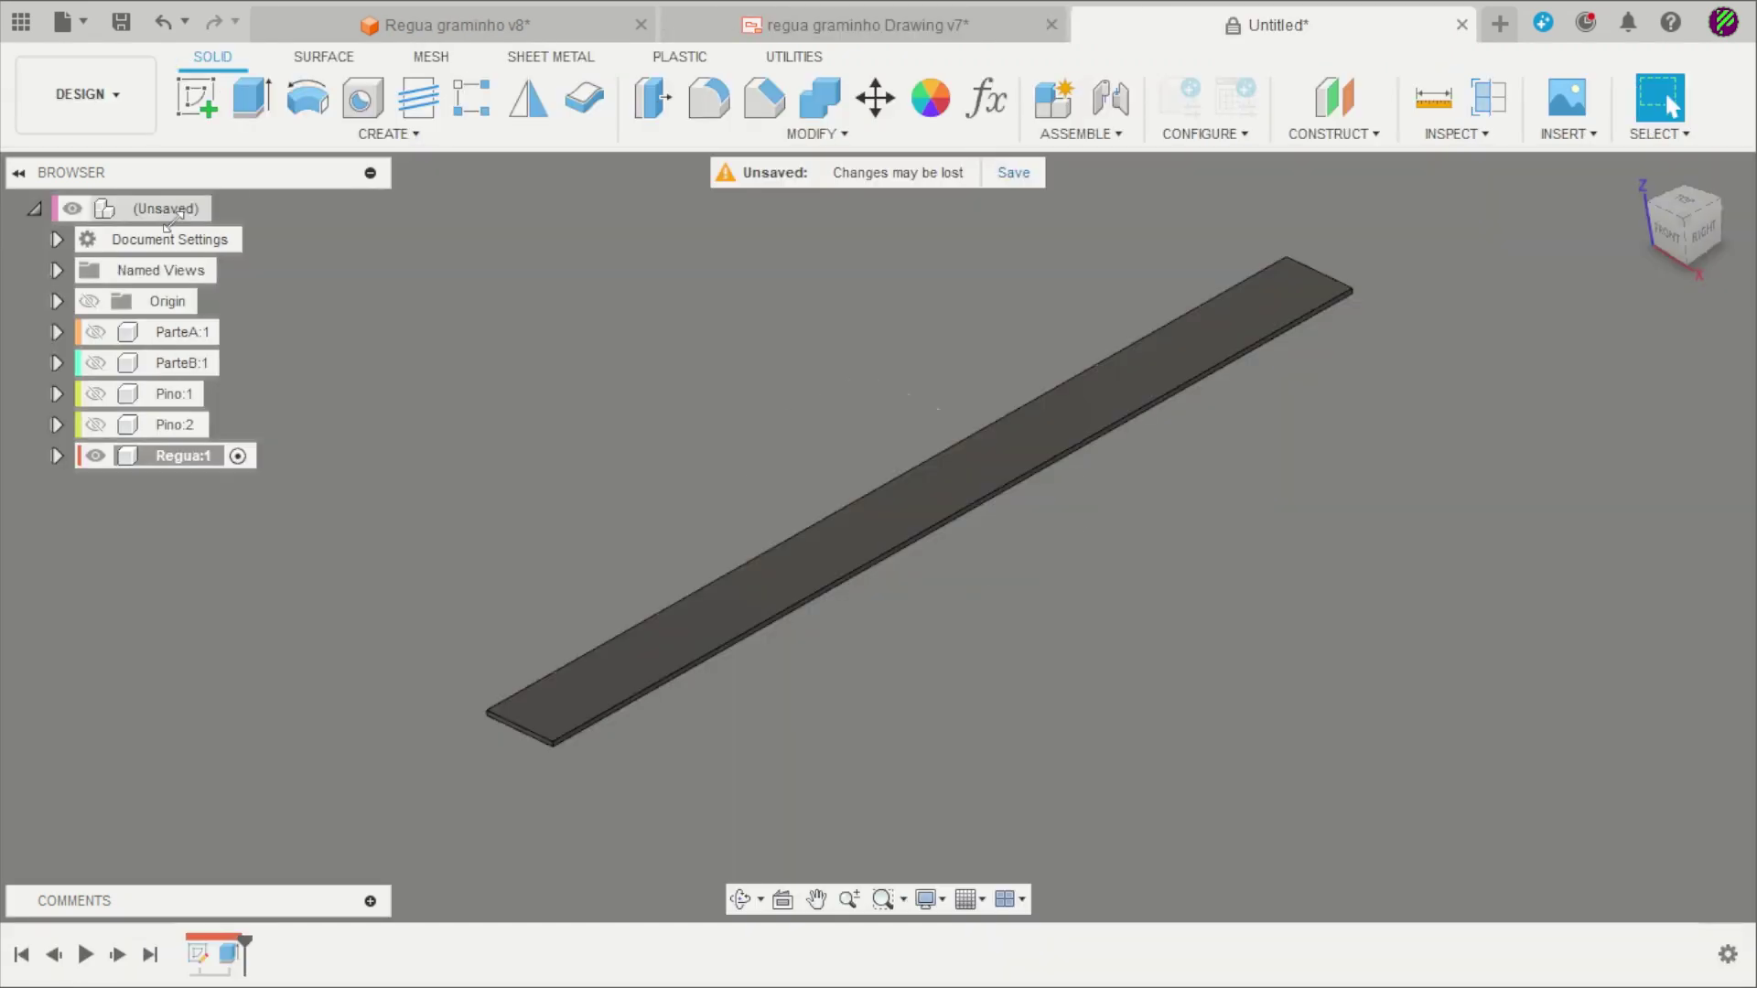
left_click(223, 210)
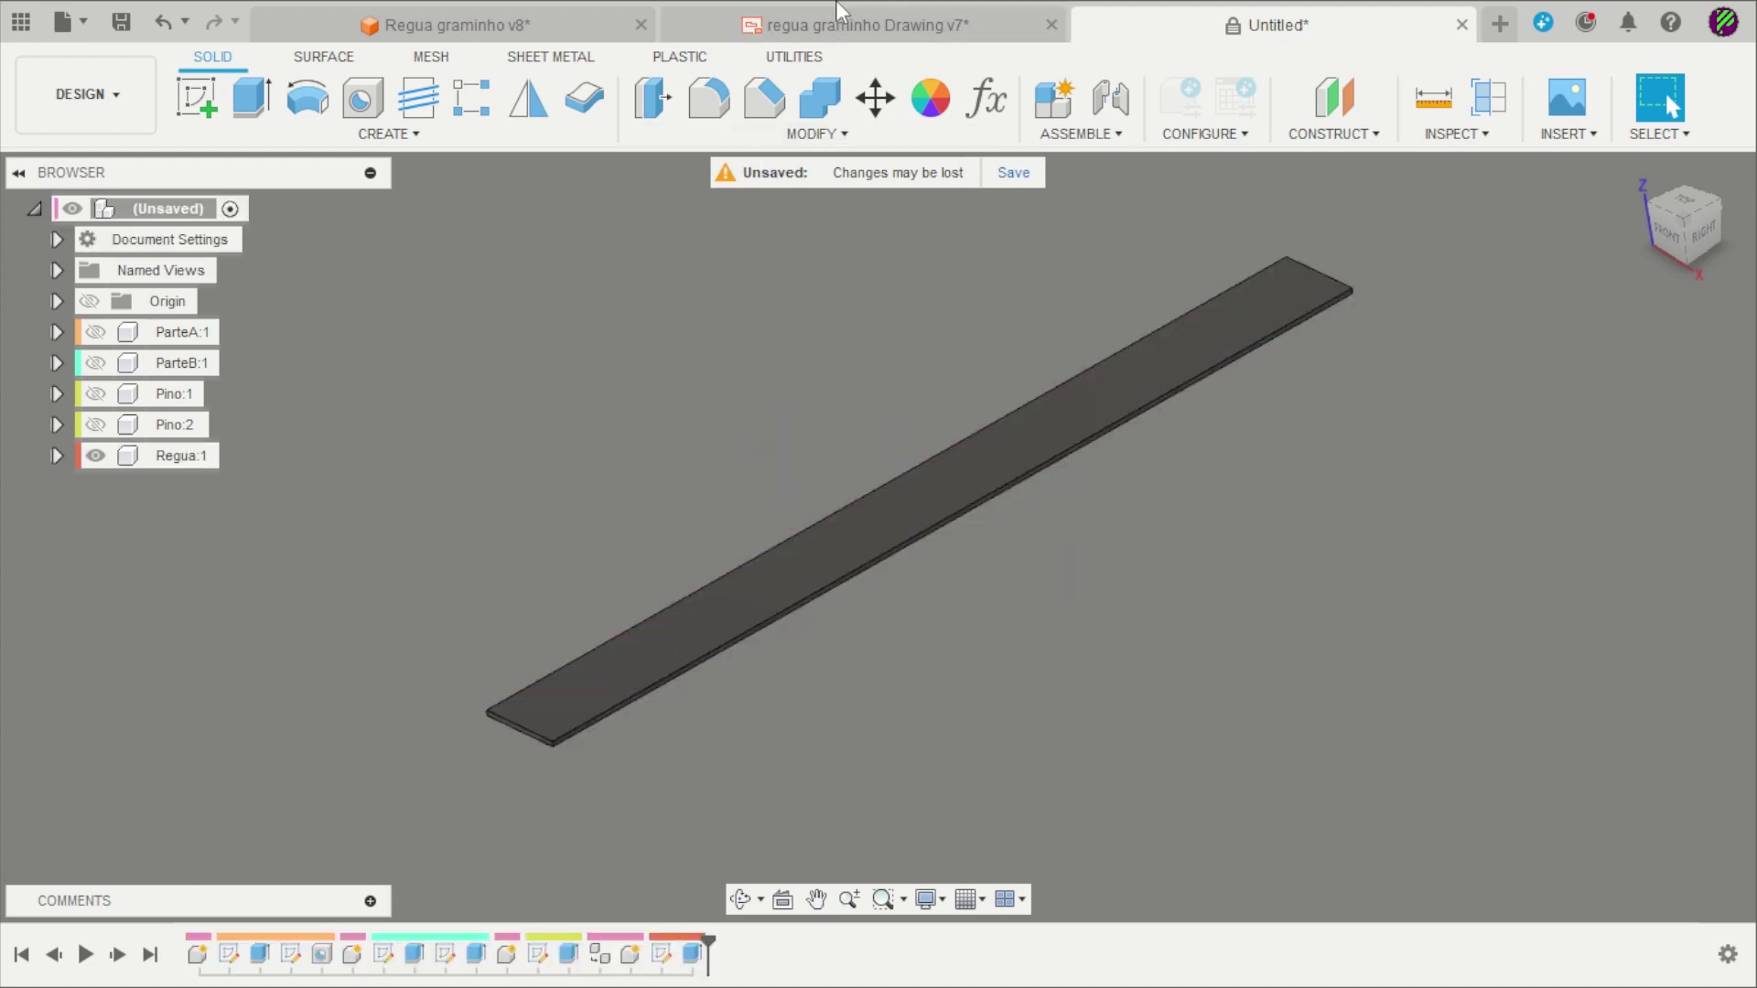
scroll(526, 468, "down", 2)
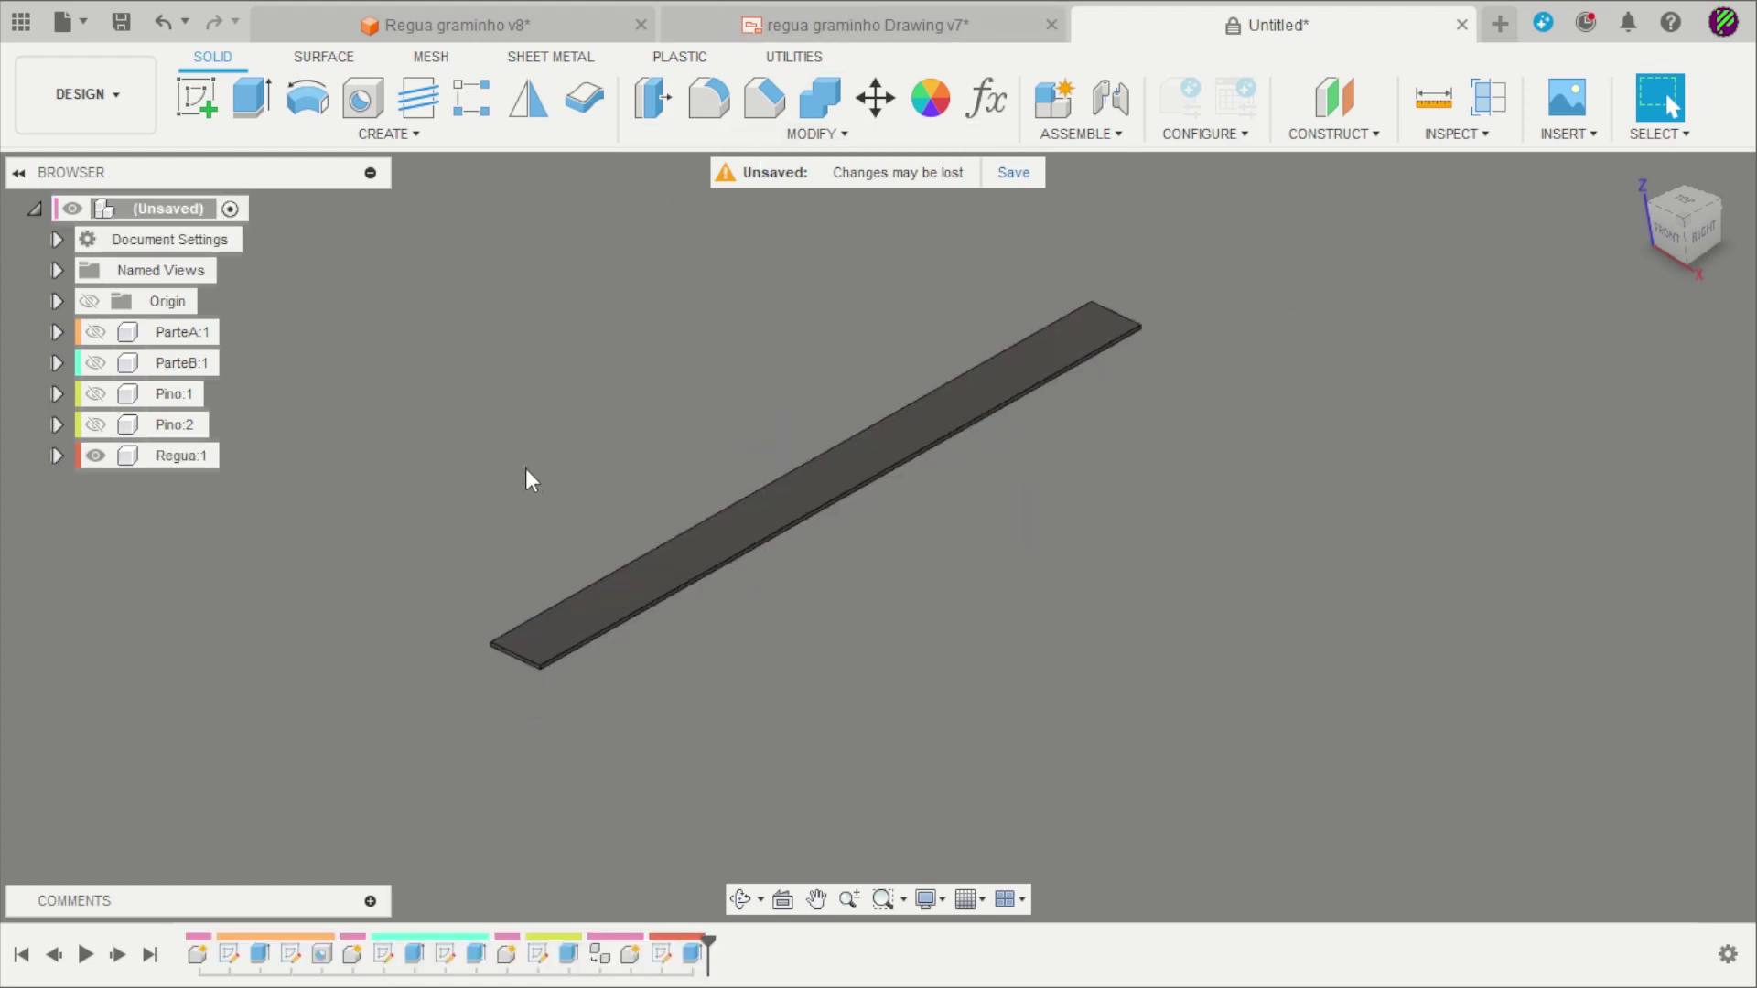
left_click(94, 457)
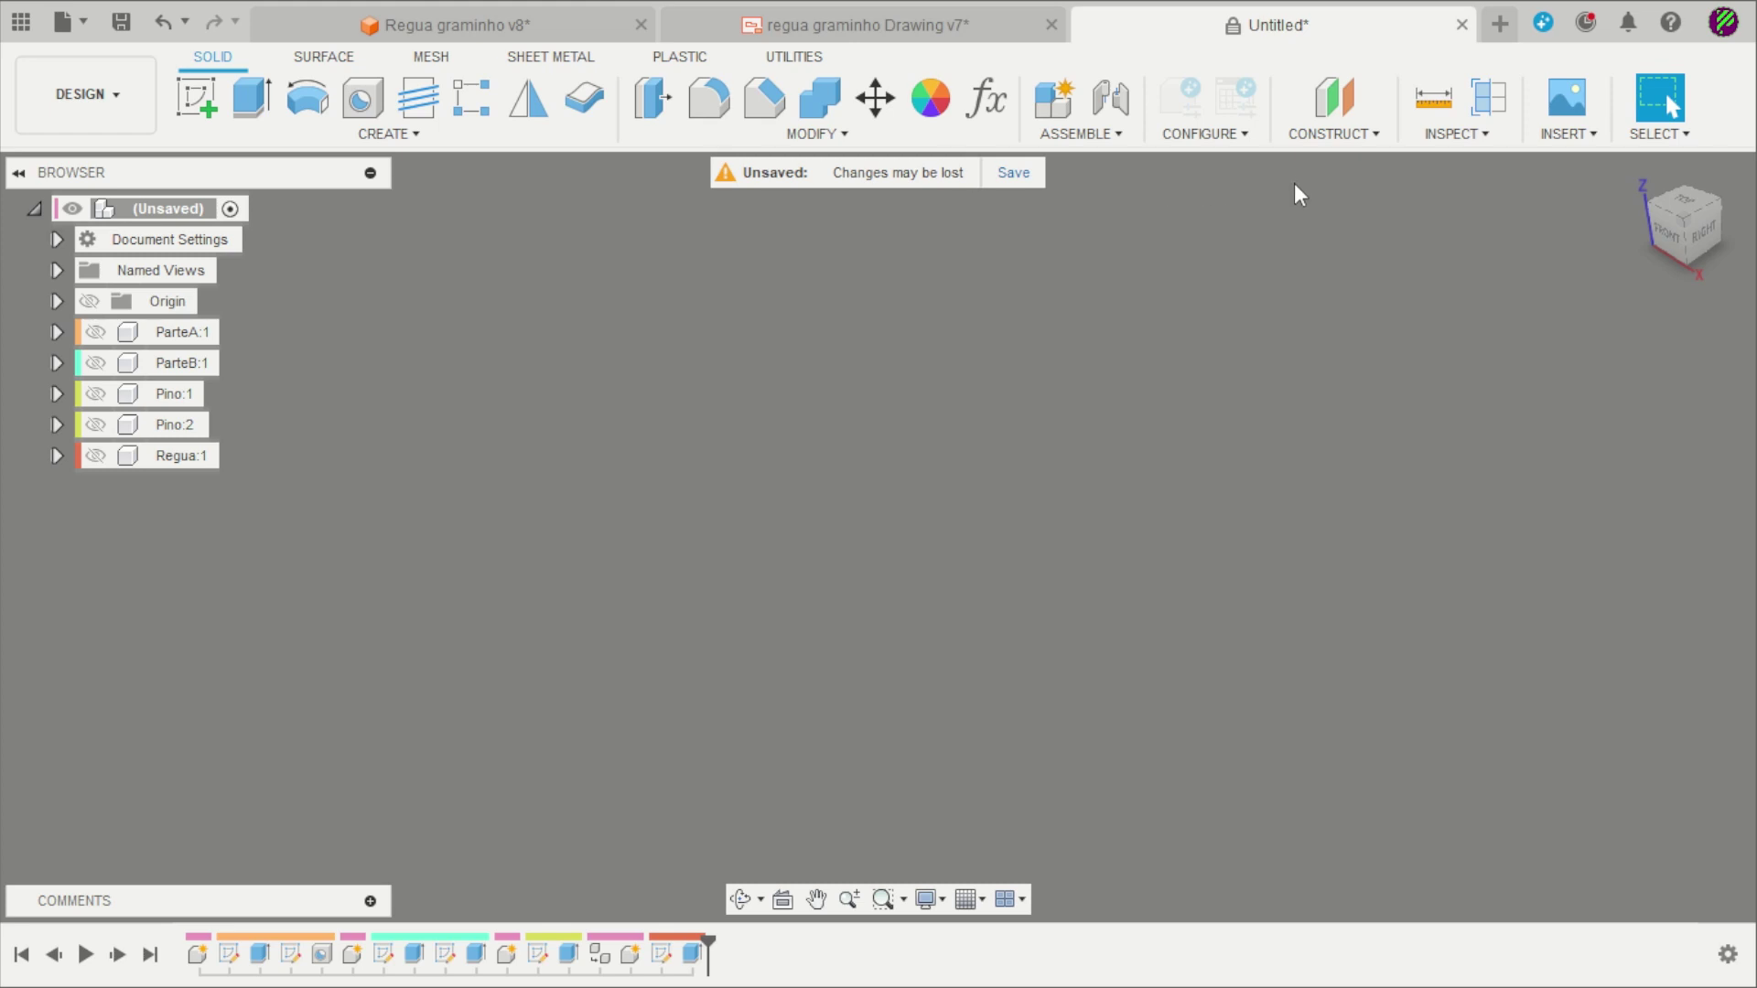
Zoom into the drawing's Parts List, then open the Regua graminho v8 assembly.
left_click(885, 17)
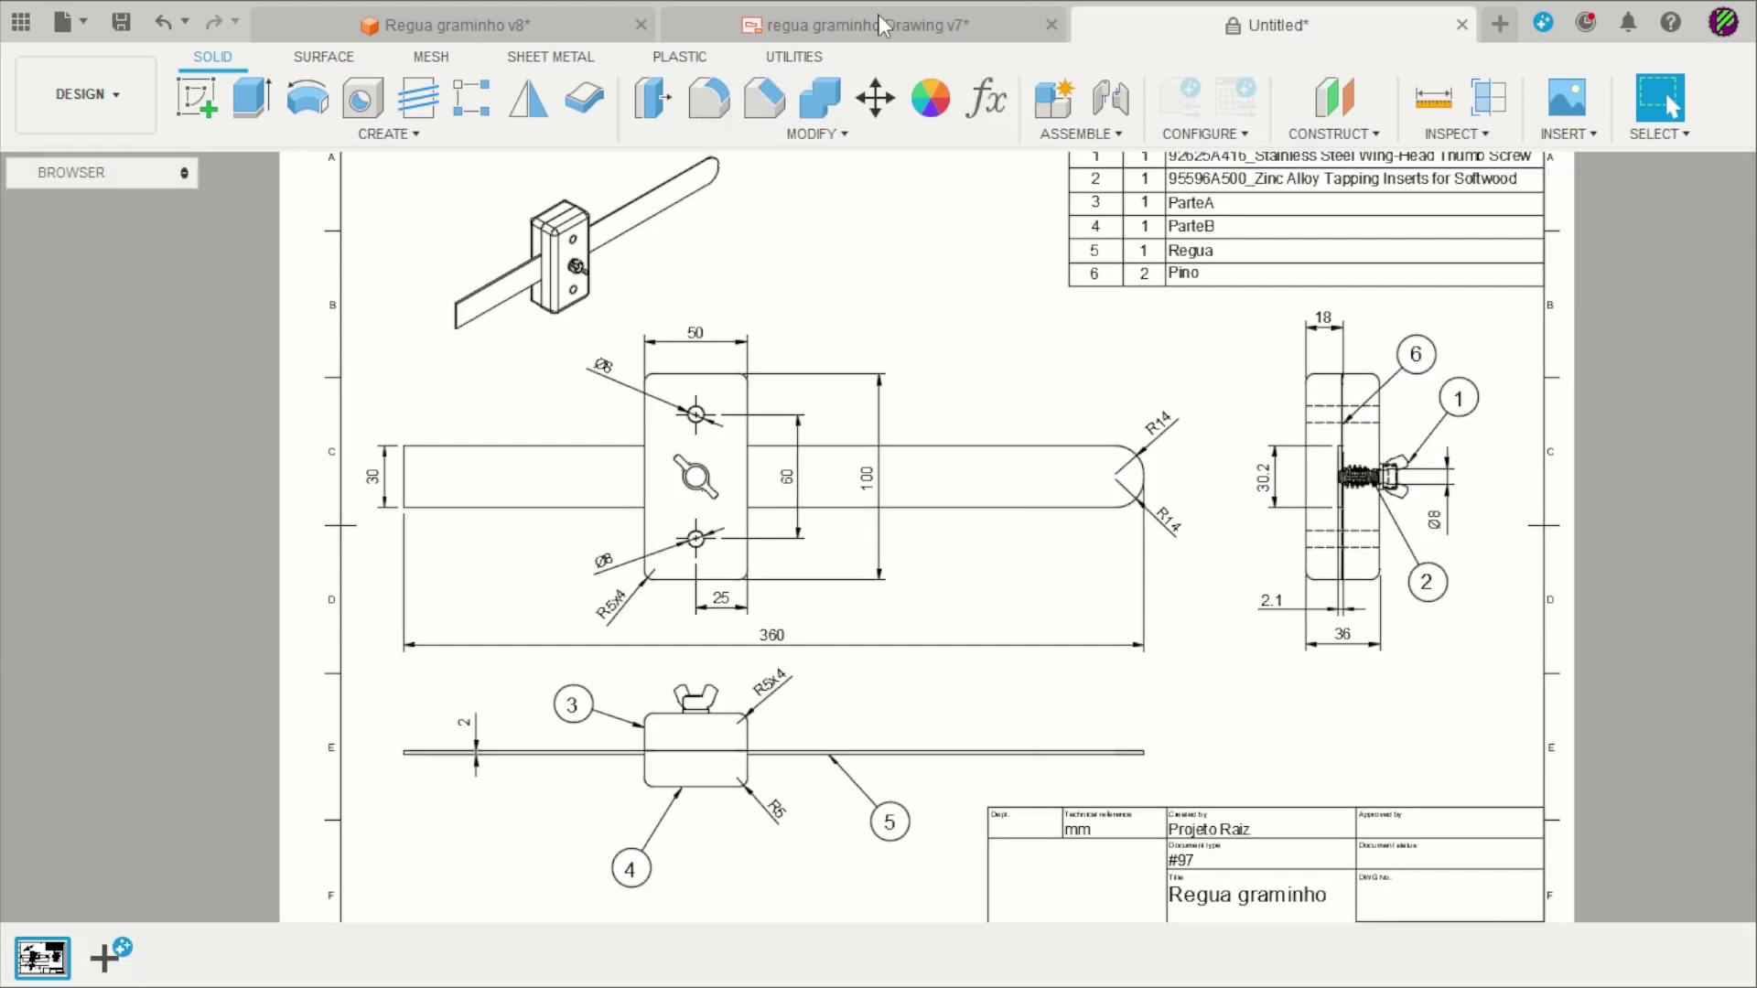
scroll(1272, 266, "up", 2)
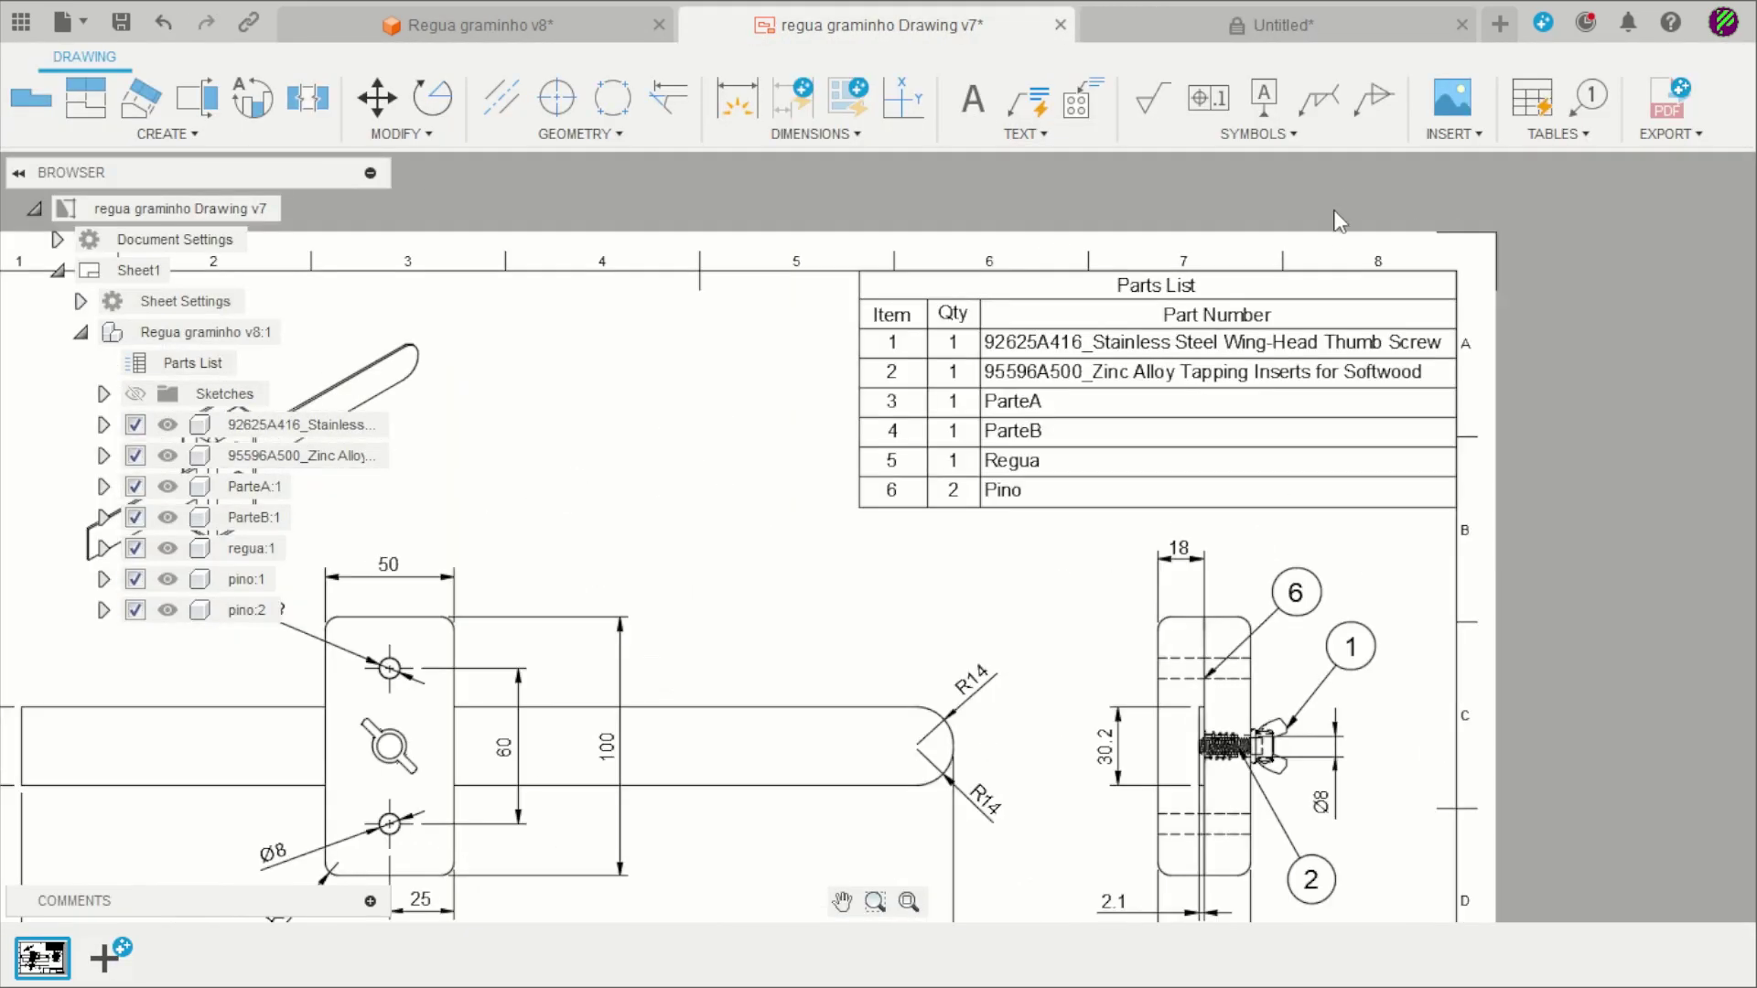
scroll(1272, 266, "up", 1)
scroll(1144, 411, "up", 1)
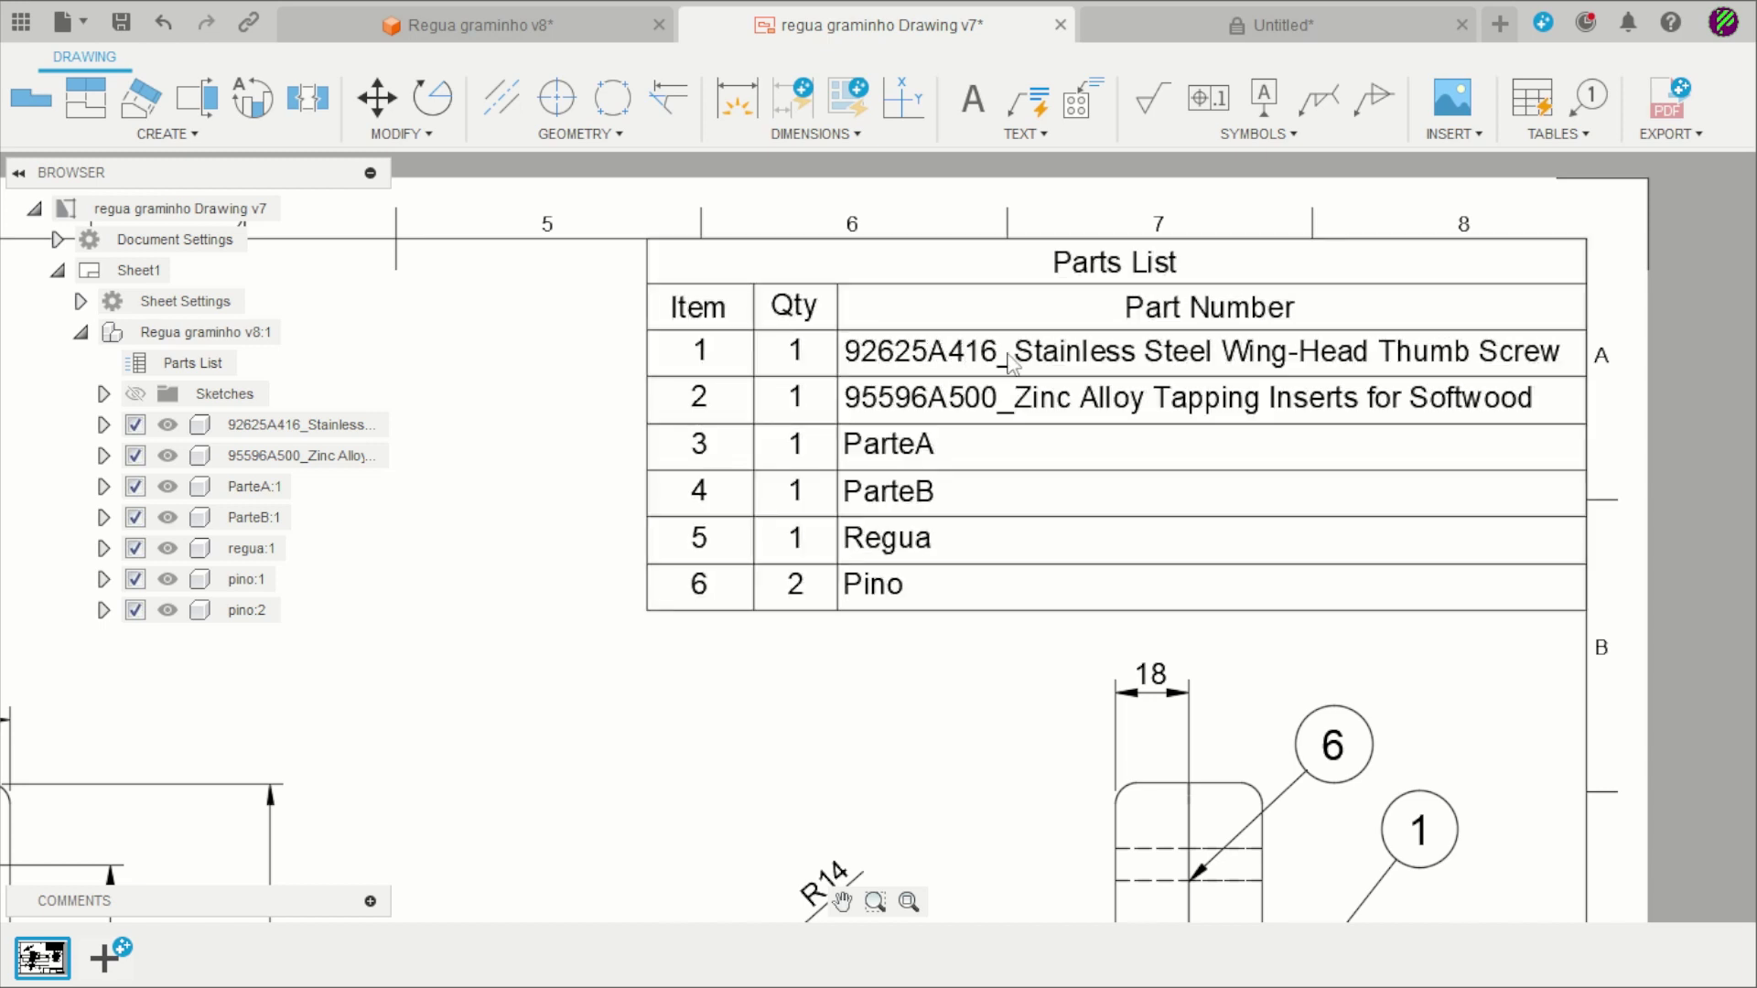
left_click(568, 27)
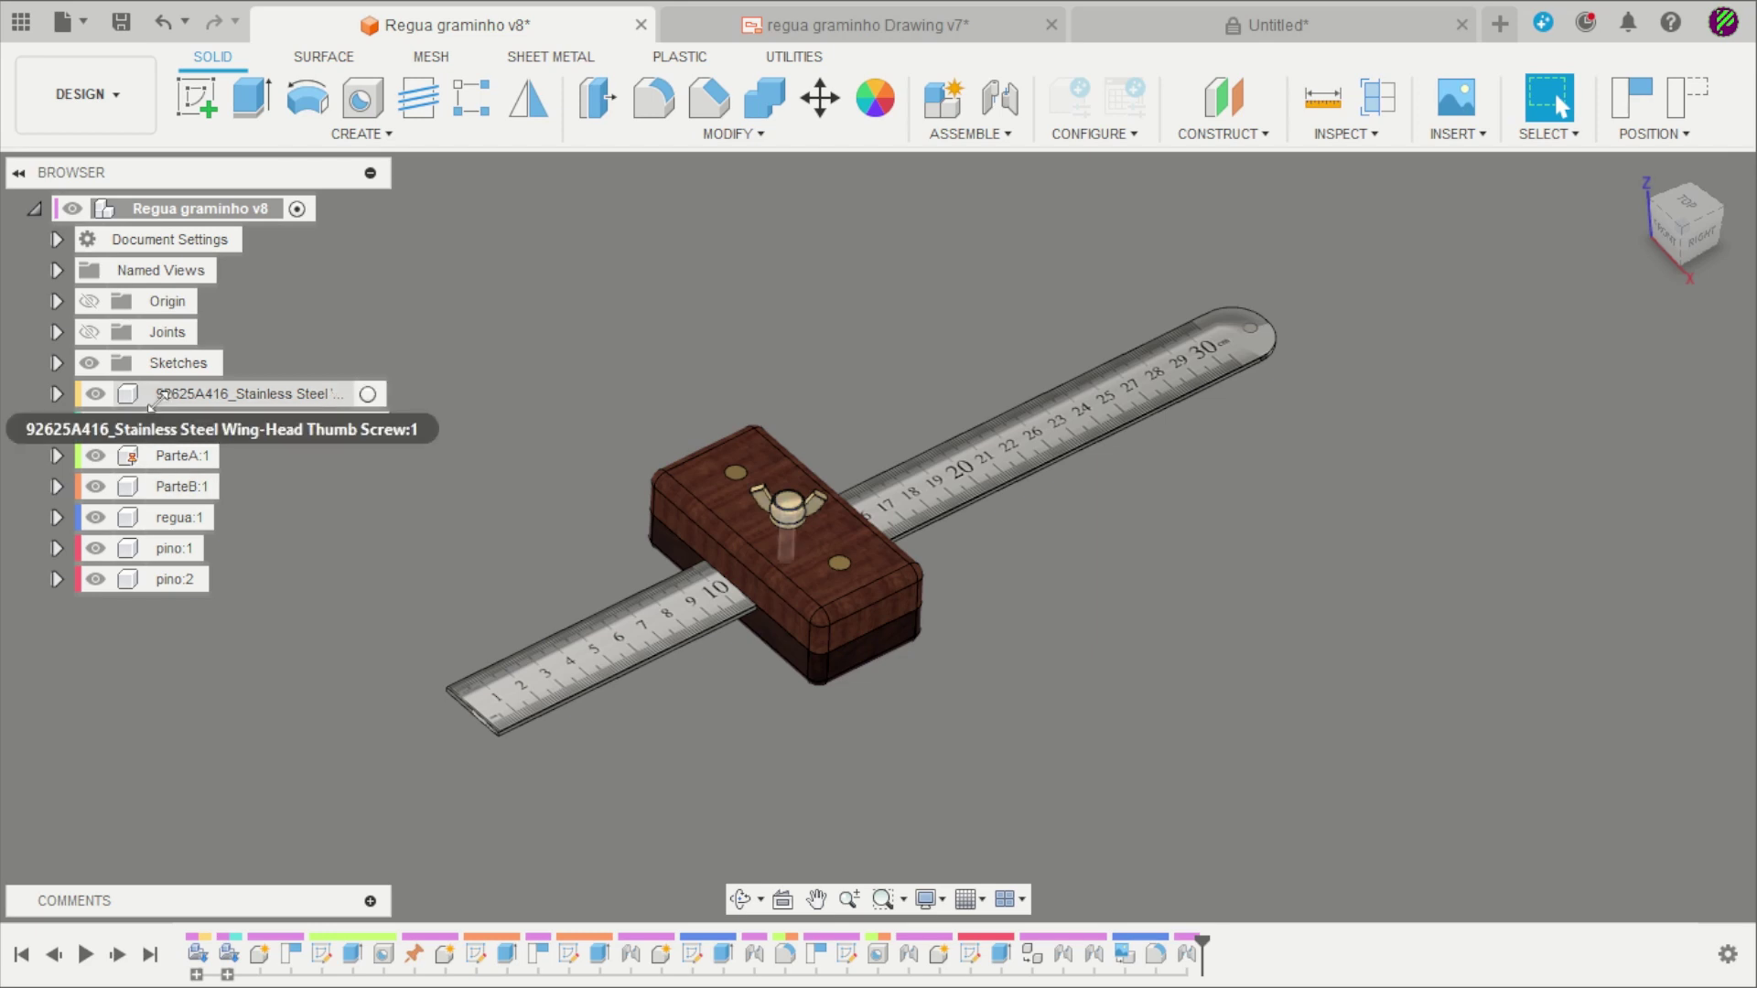
Select the wing screw's part number 92625A416 in the browser and return to RG YT v1.
left_click(152, 398)
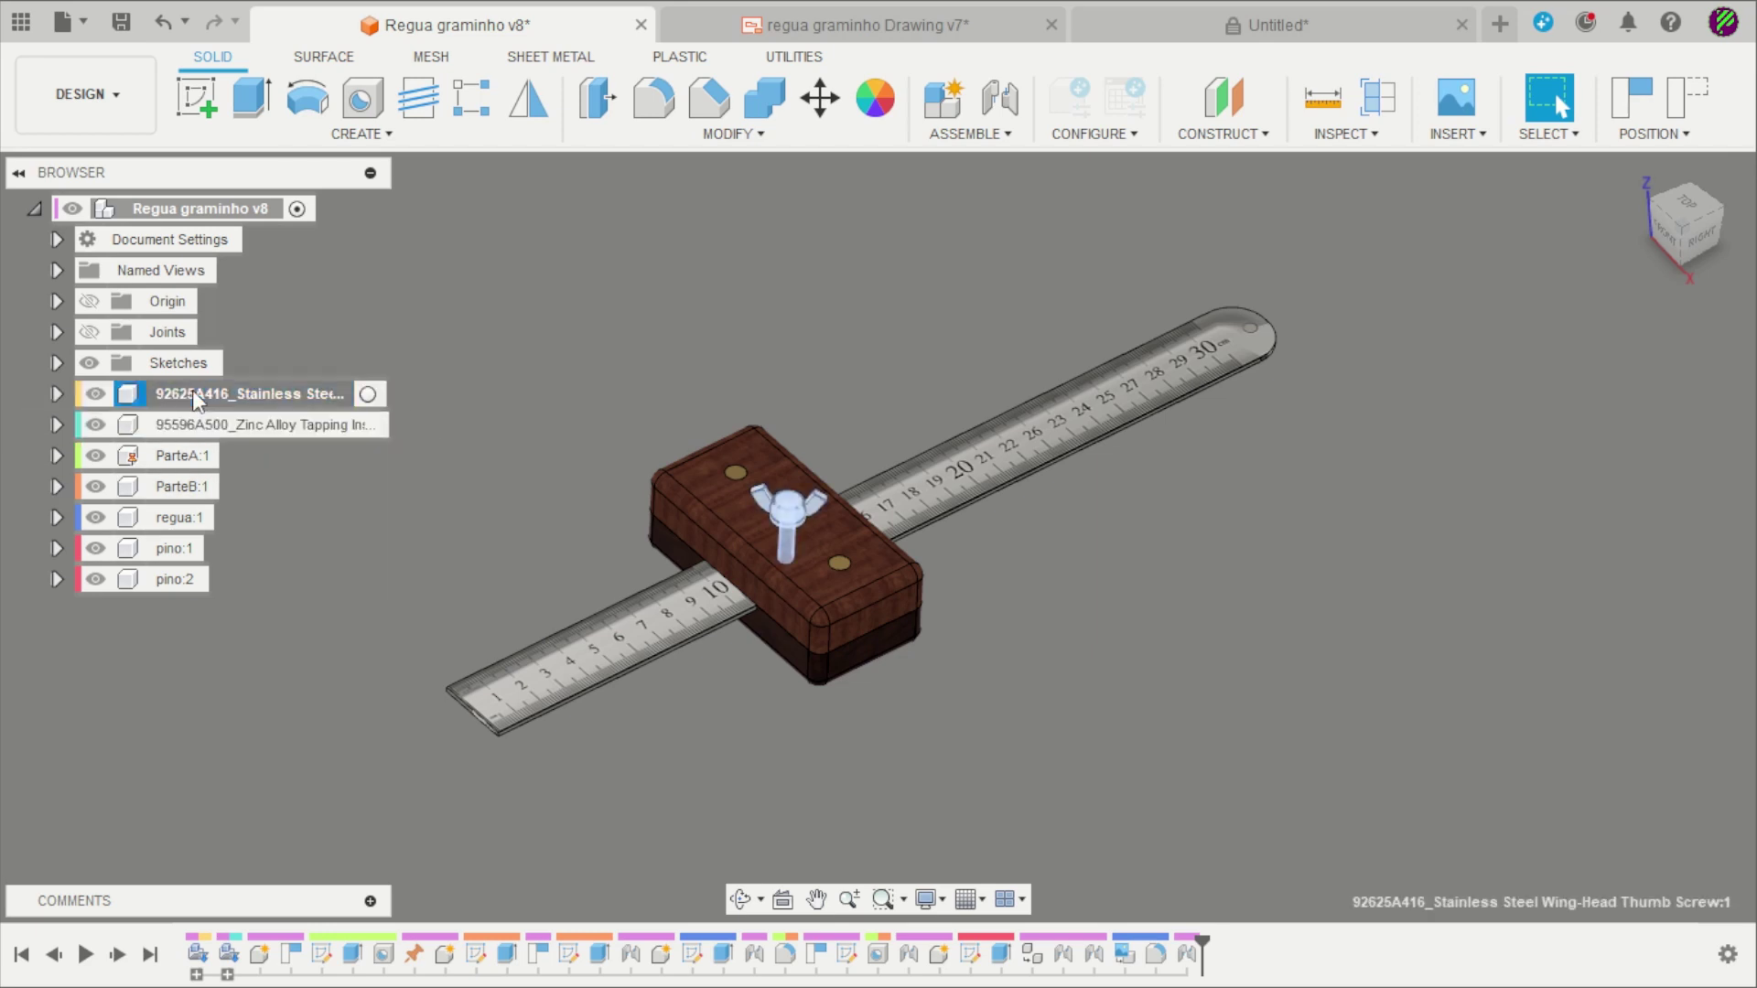
double_click(176, 390)
left_click_drag(159, 390, 230, 391)
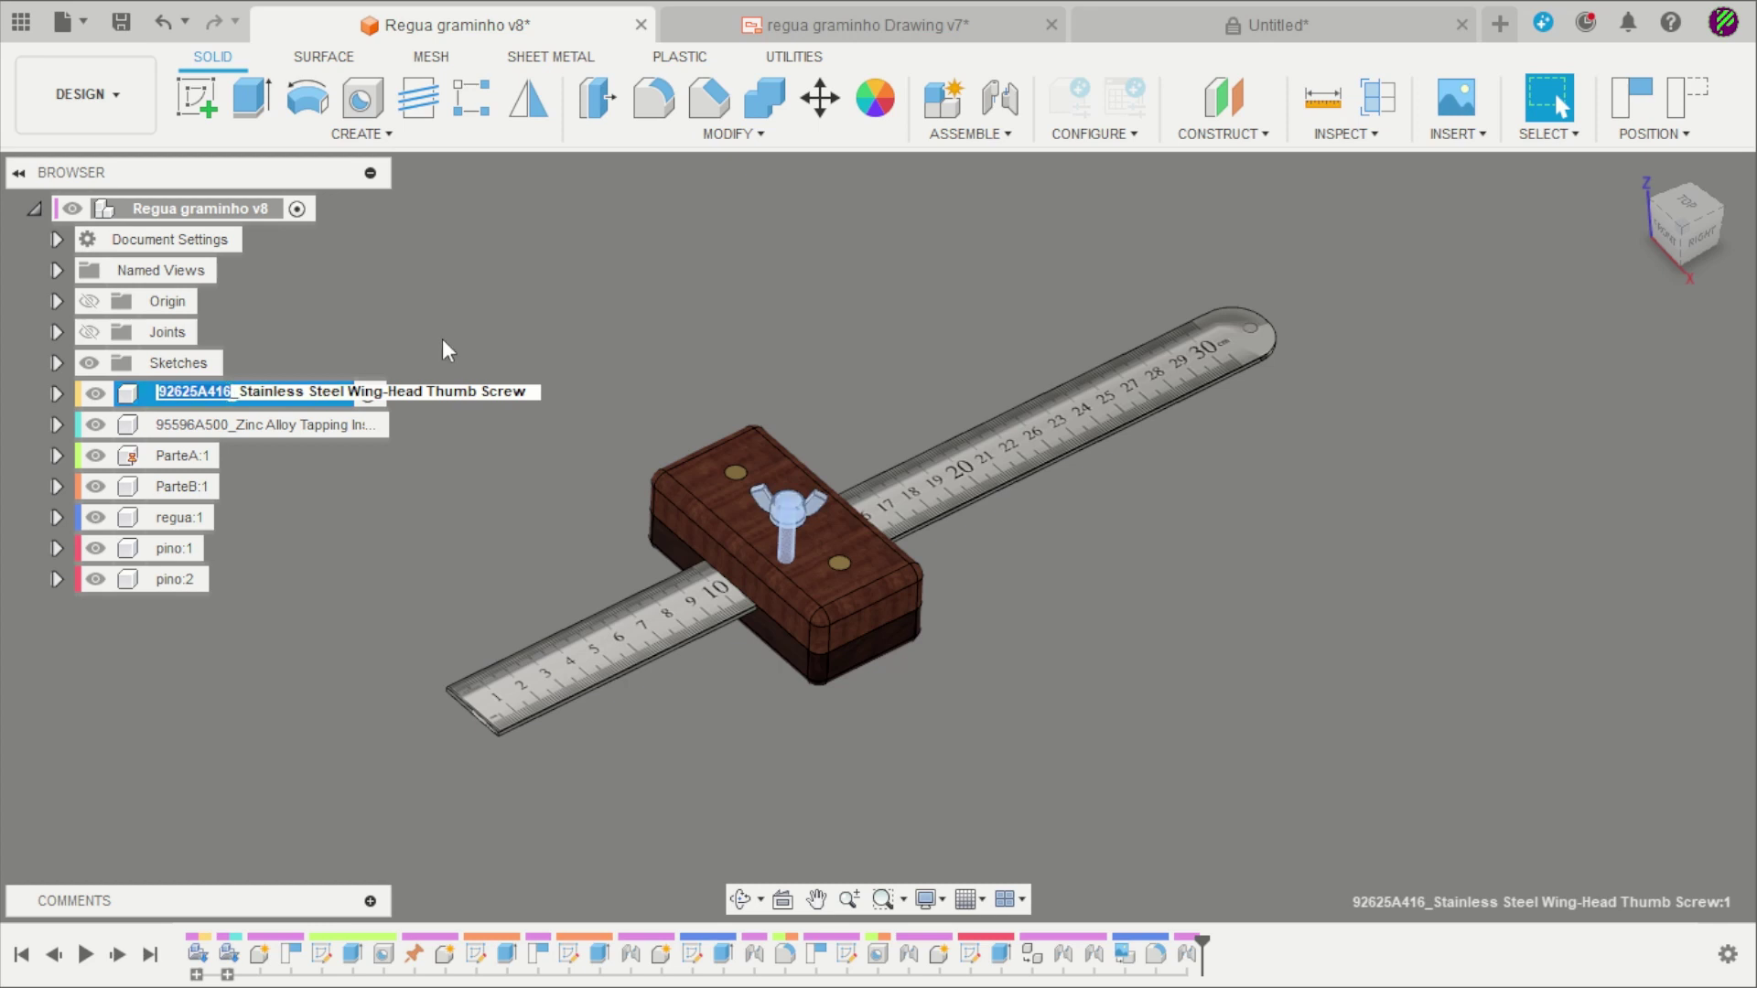
left_click(1297, 25)
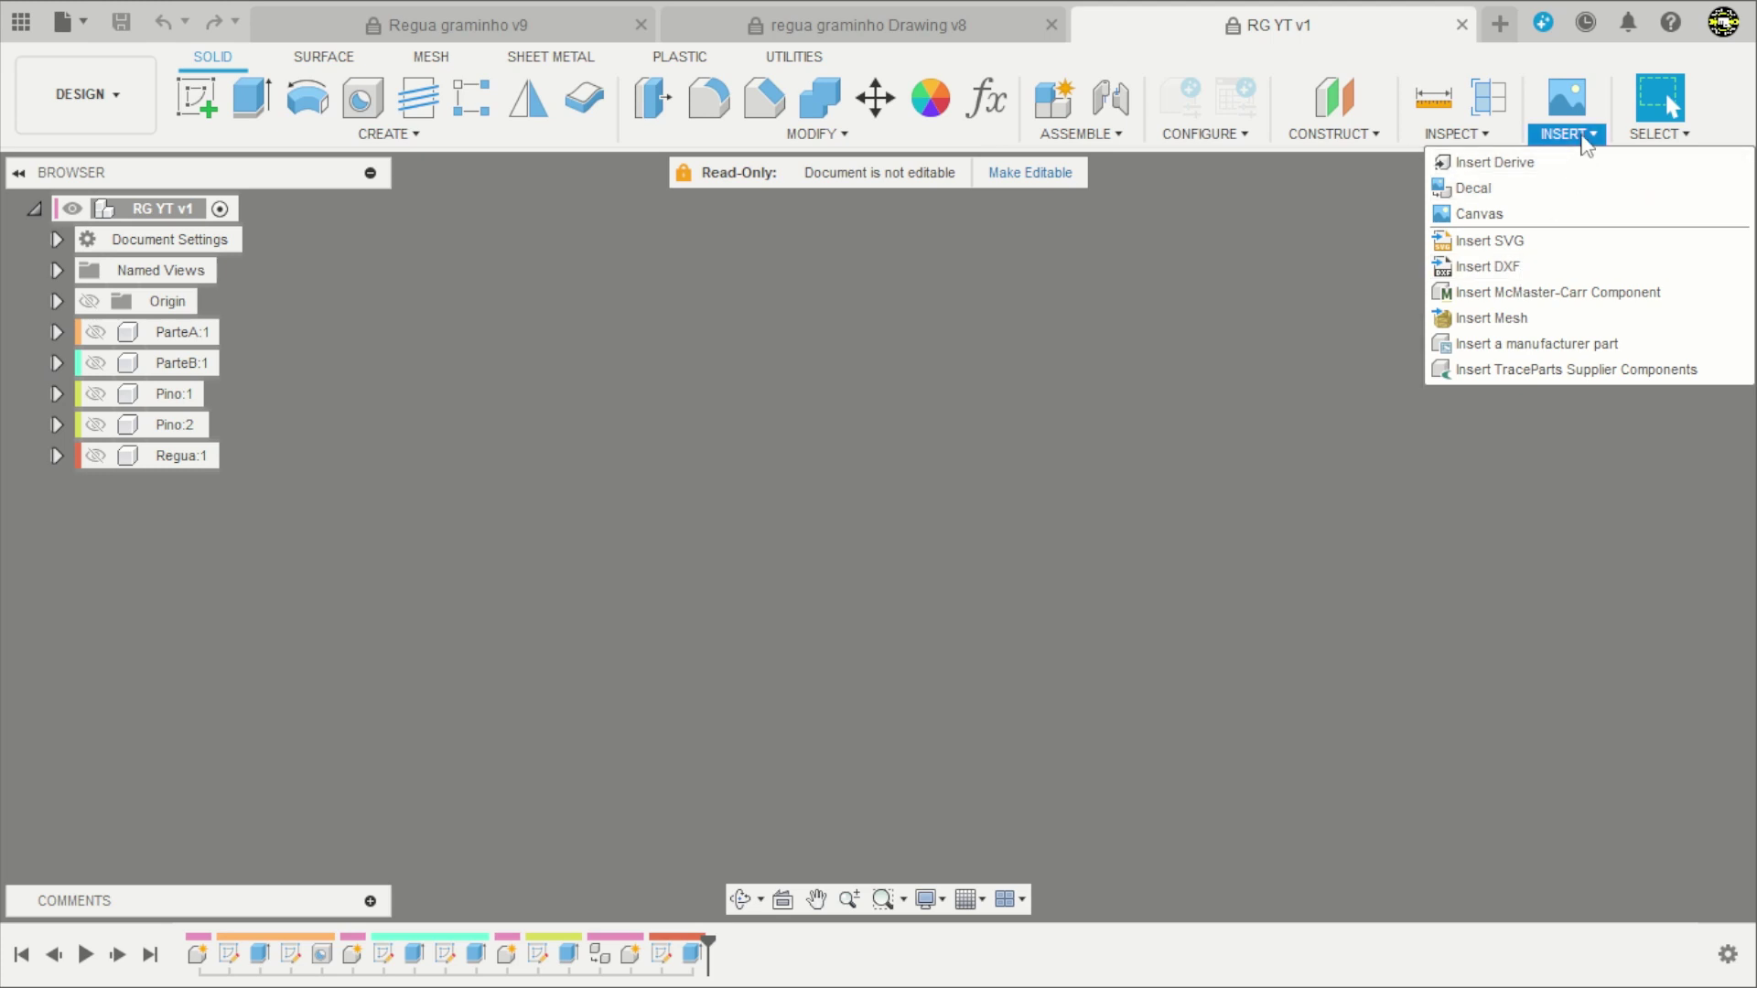
Search the McMaster-Carr catalog for part 92625A416.
left_click(1530, 293)
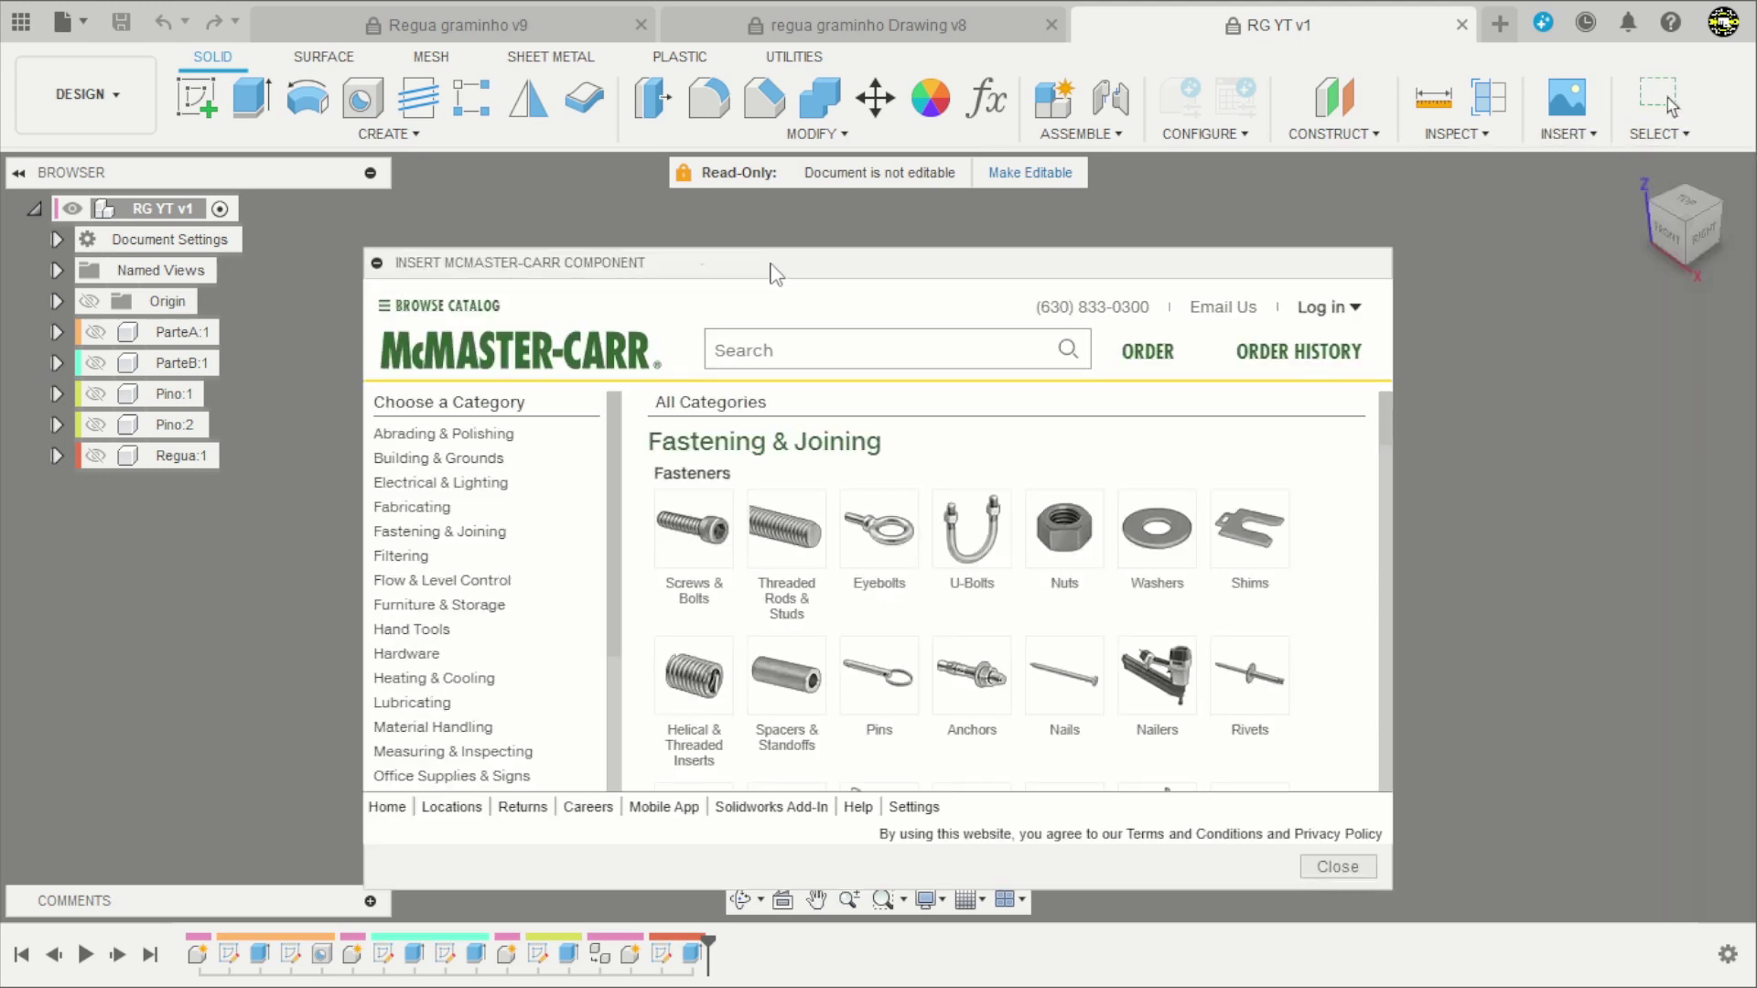
left_click(749, 356)
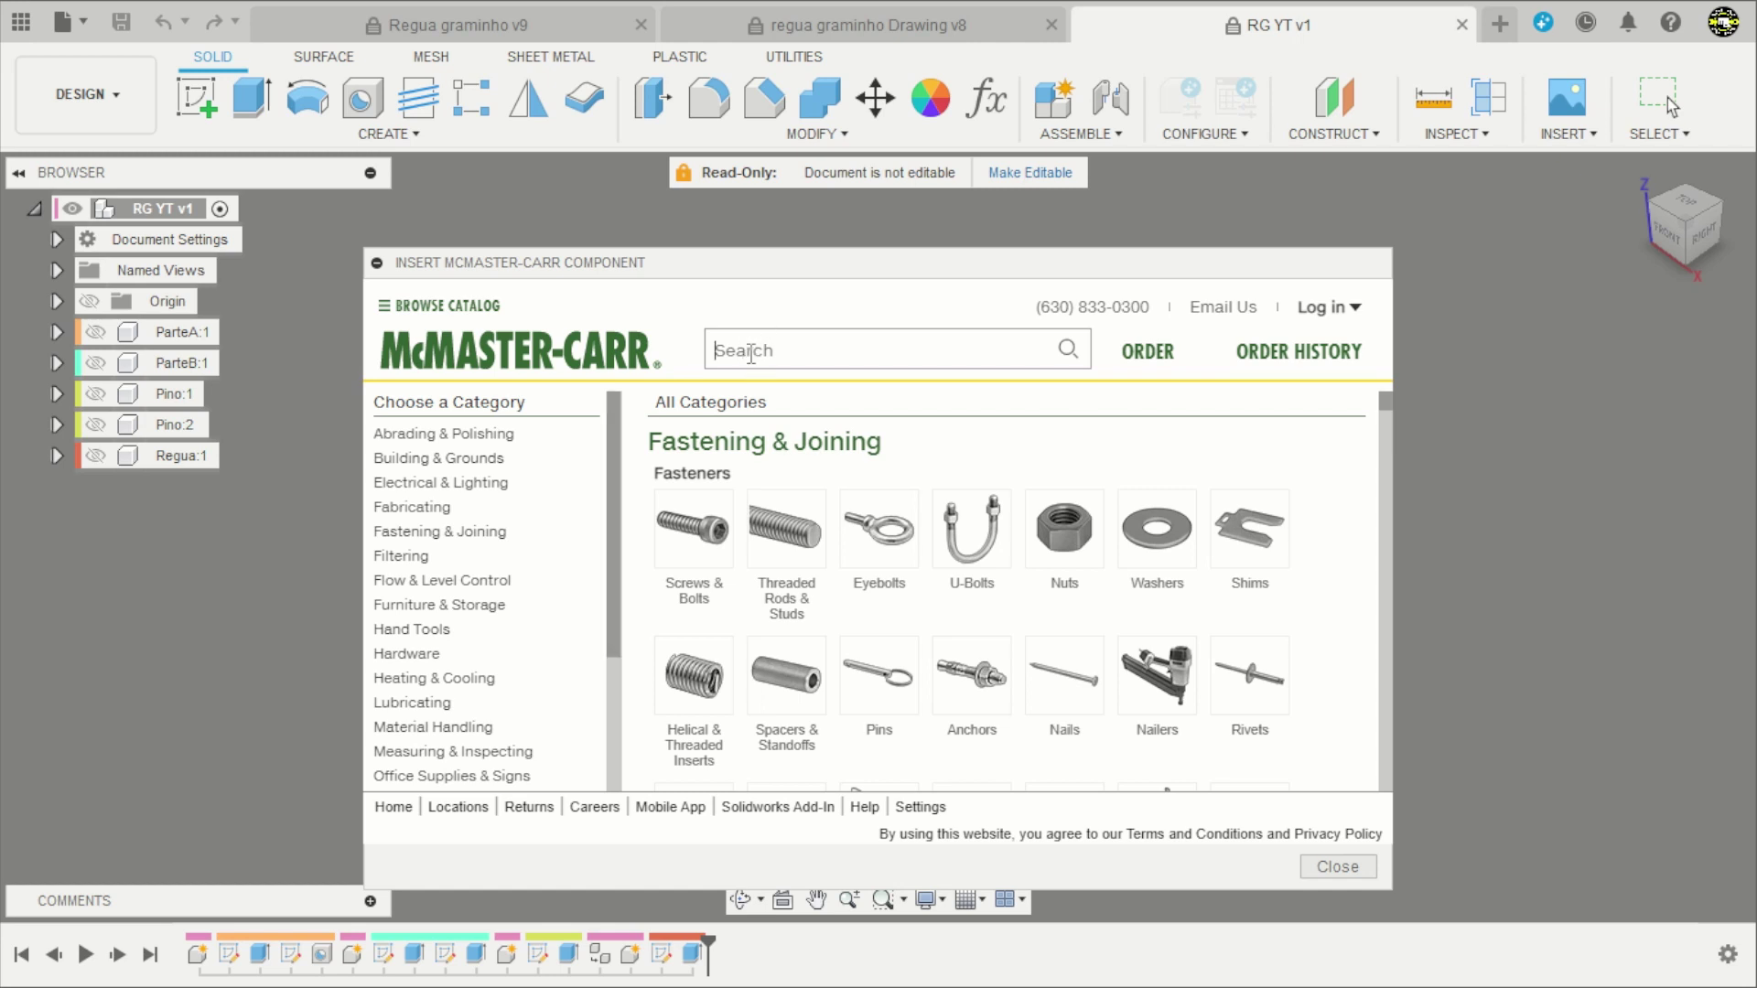
type("92625A416")
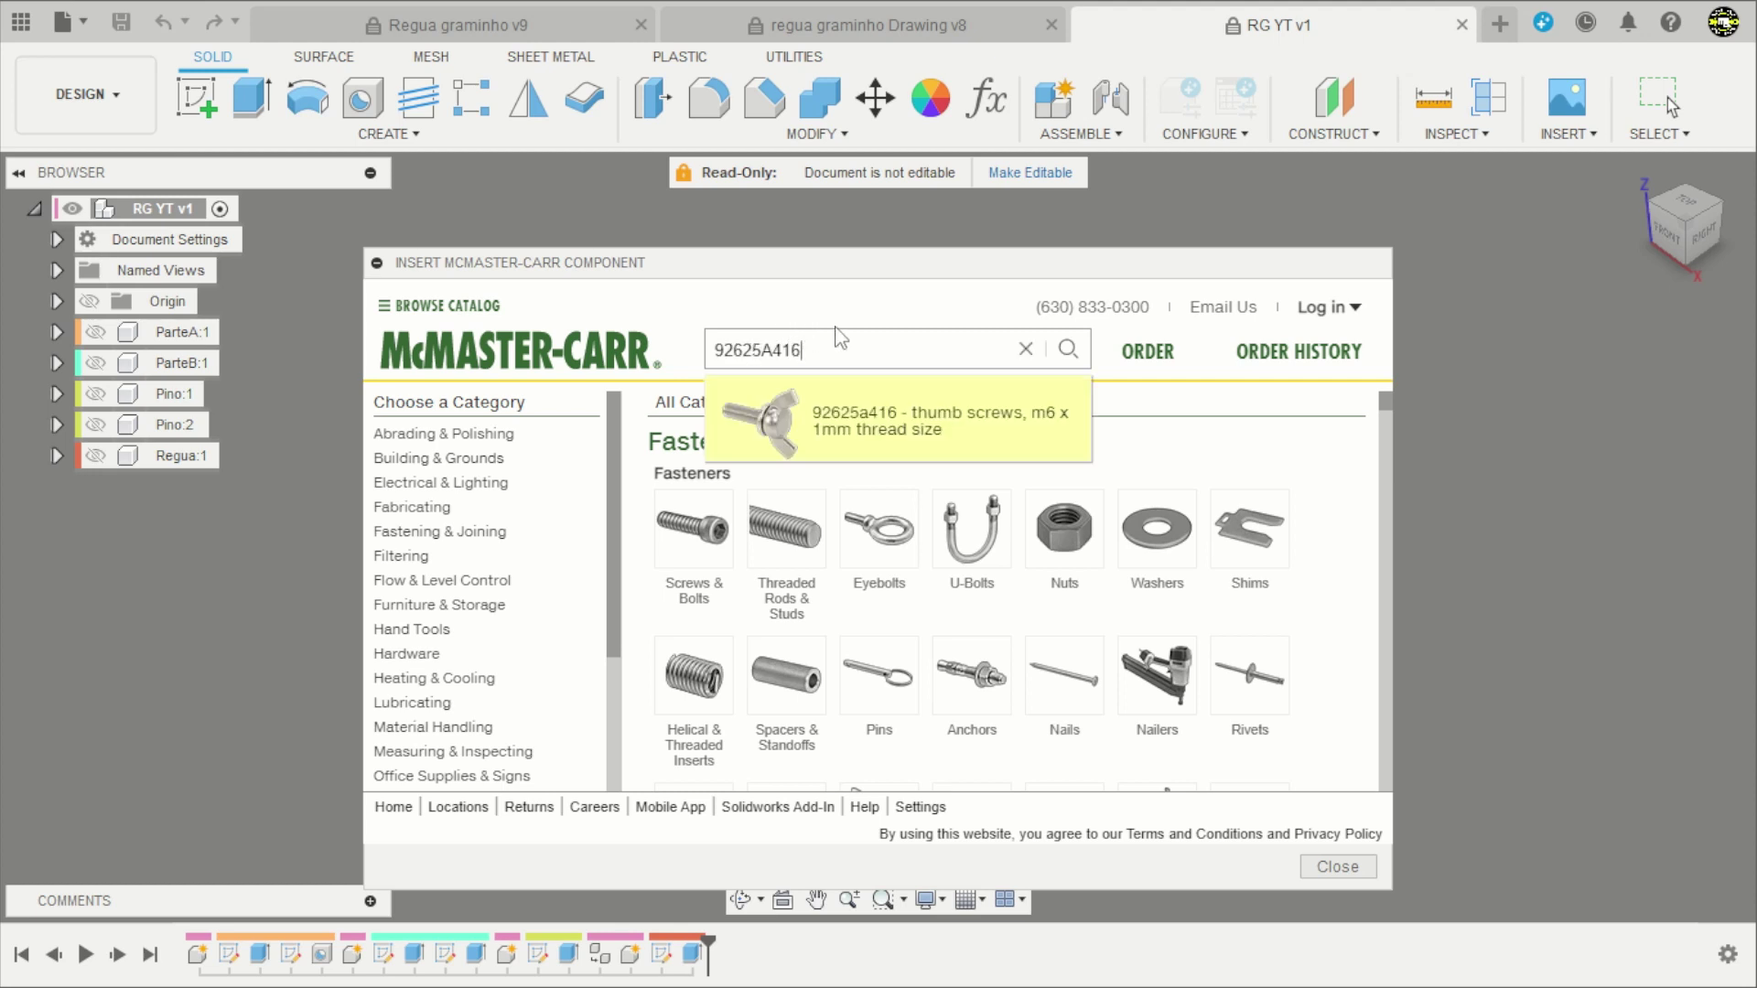
key("Return")
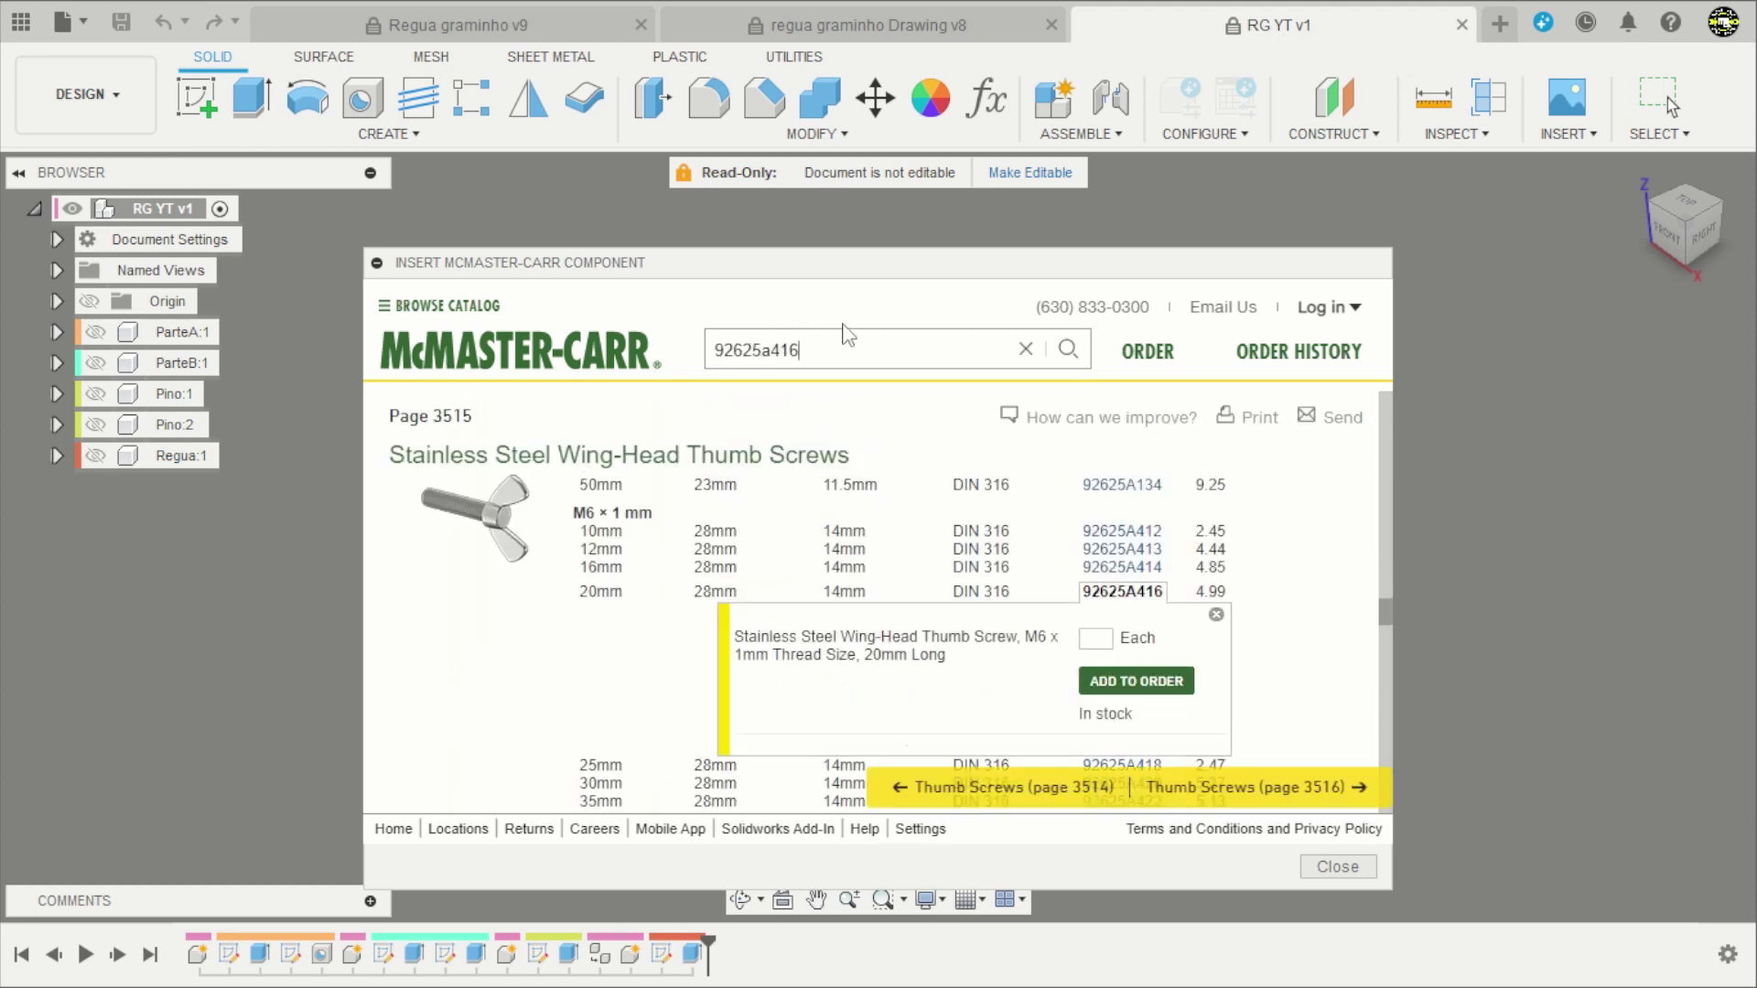
Download the wing screw as 3-D STEP, accept its placement, and hide it.
left_click_drag(1041, 266, 1060, 111)
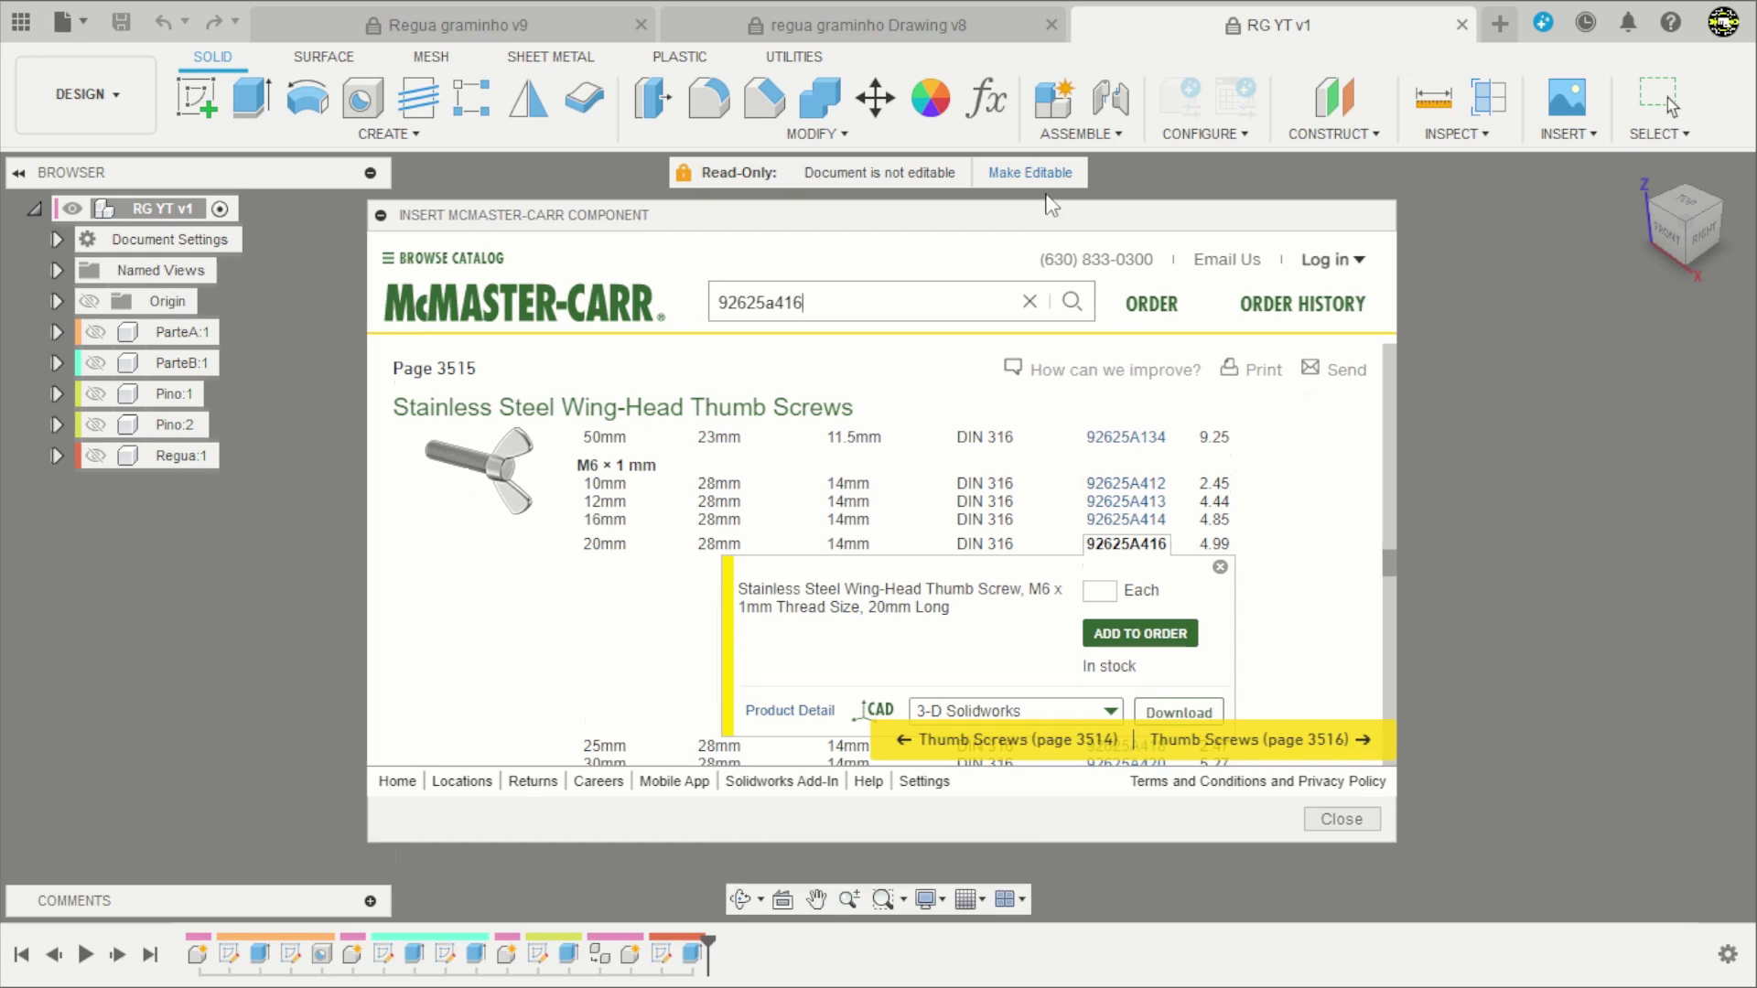
scroll(1294, 509, "down", 1)
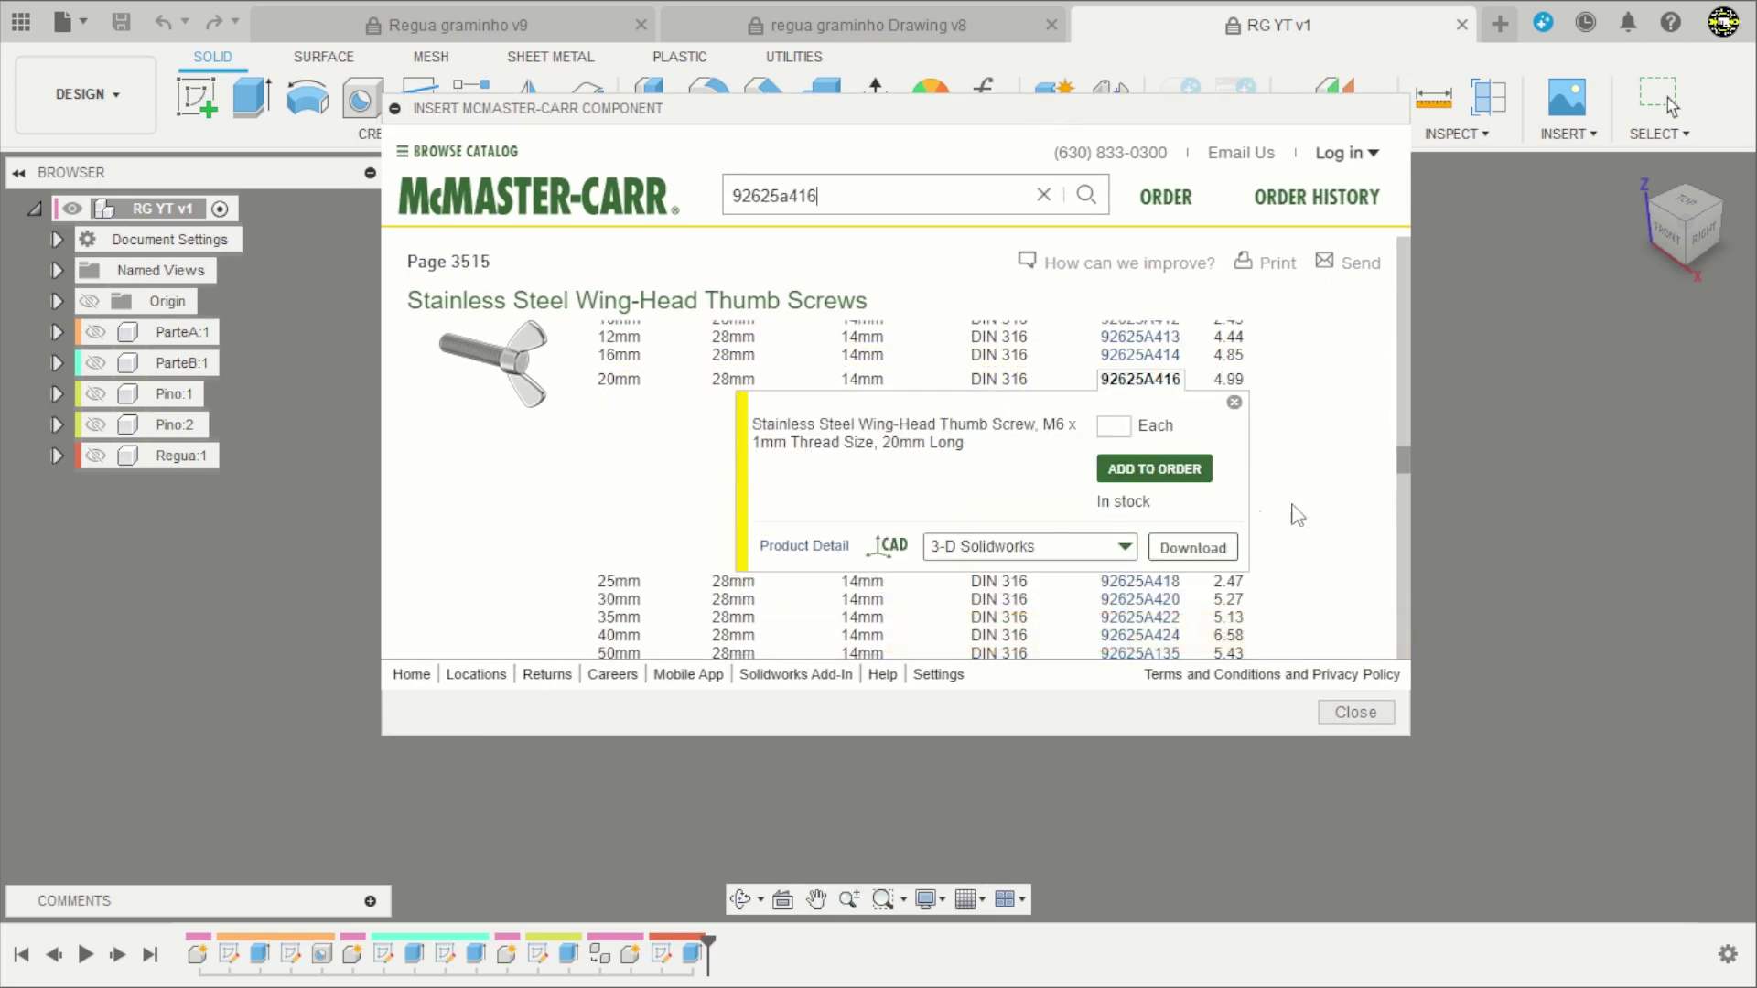
left_click(1125, 549)
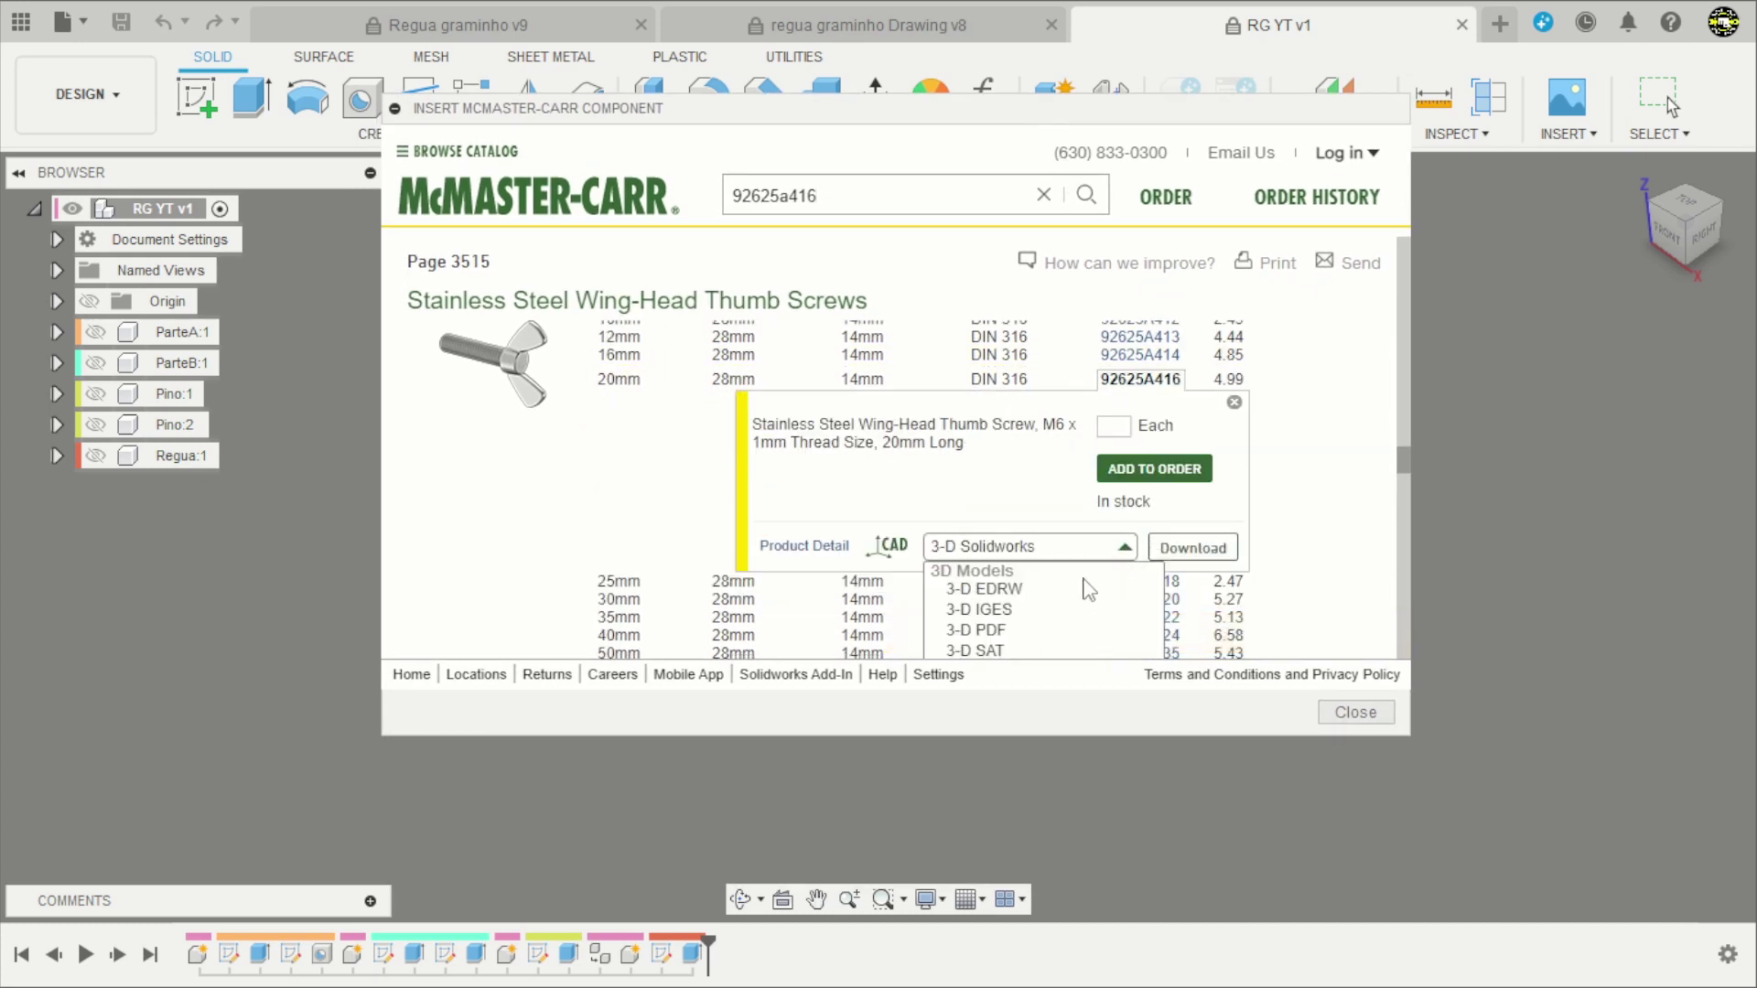
scroll(1014, 631, "down", 1)
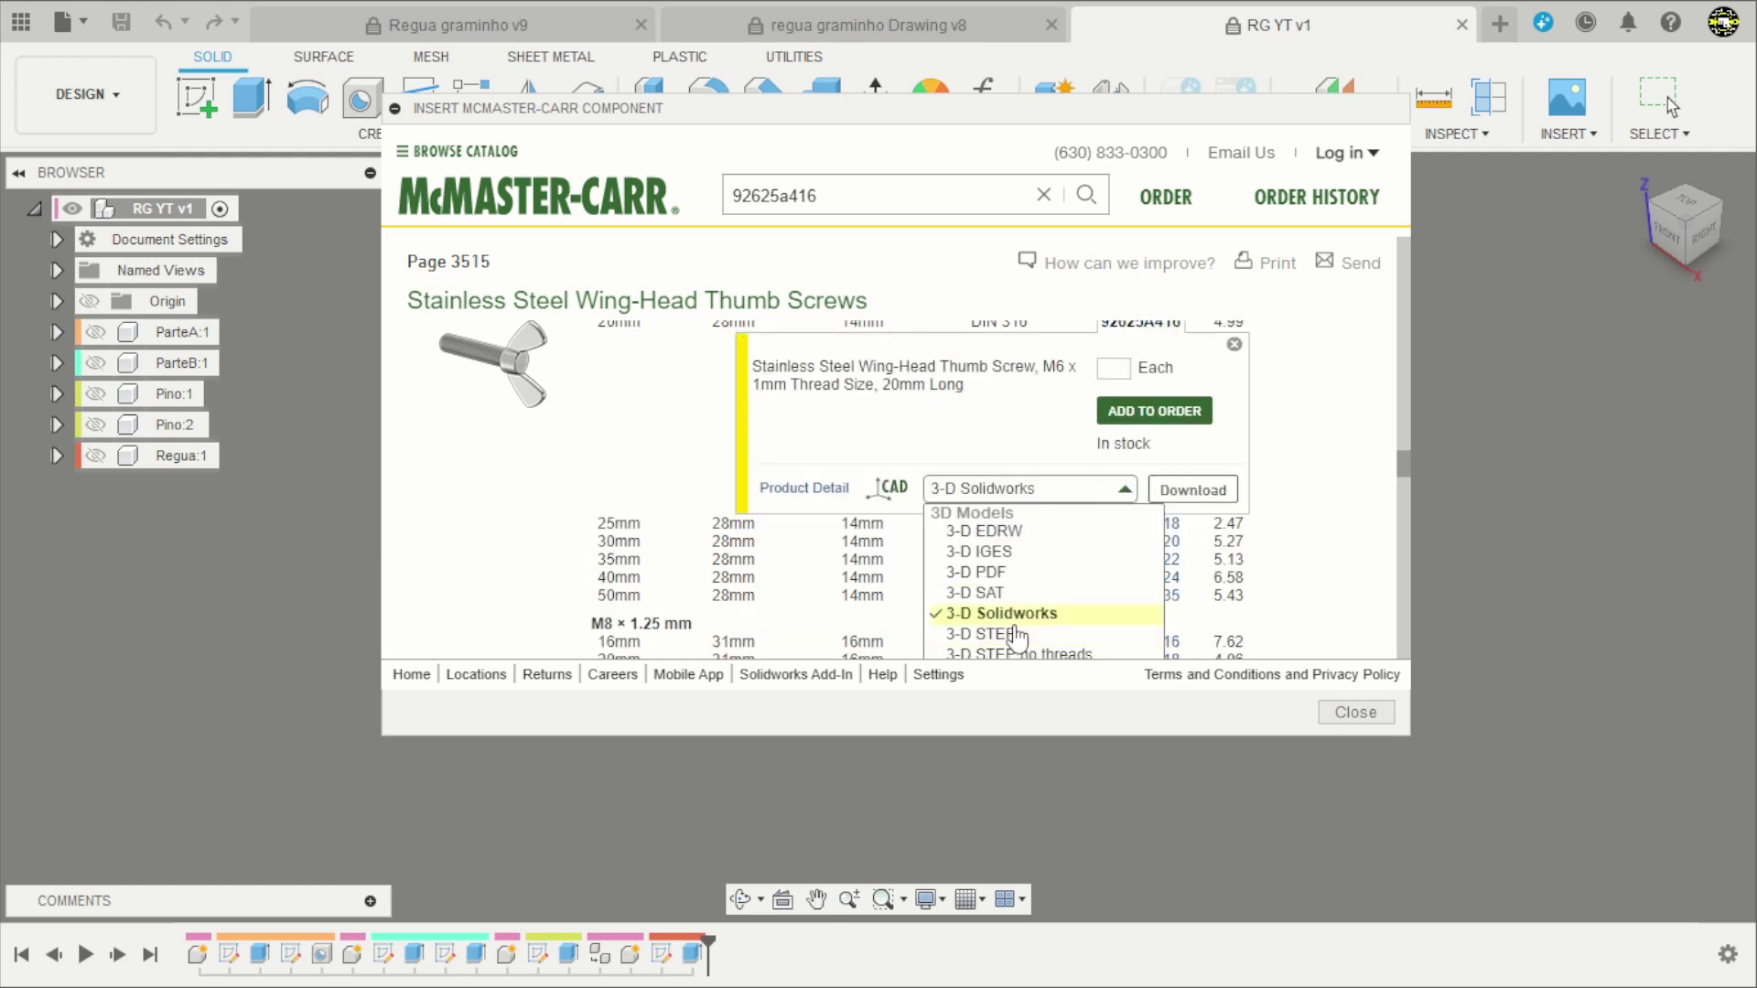
left_click(1007, 634)
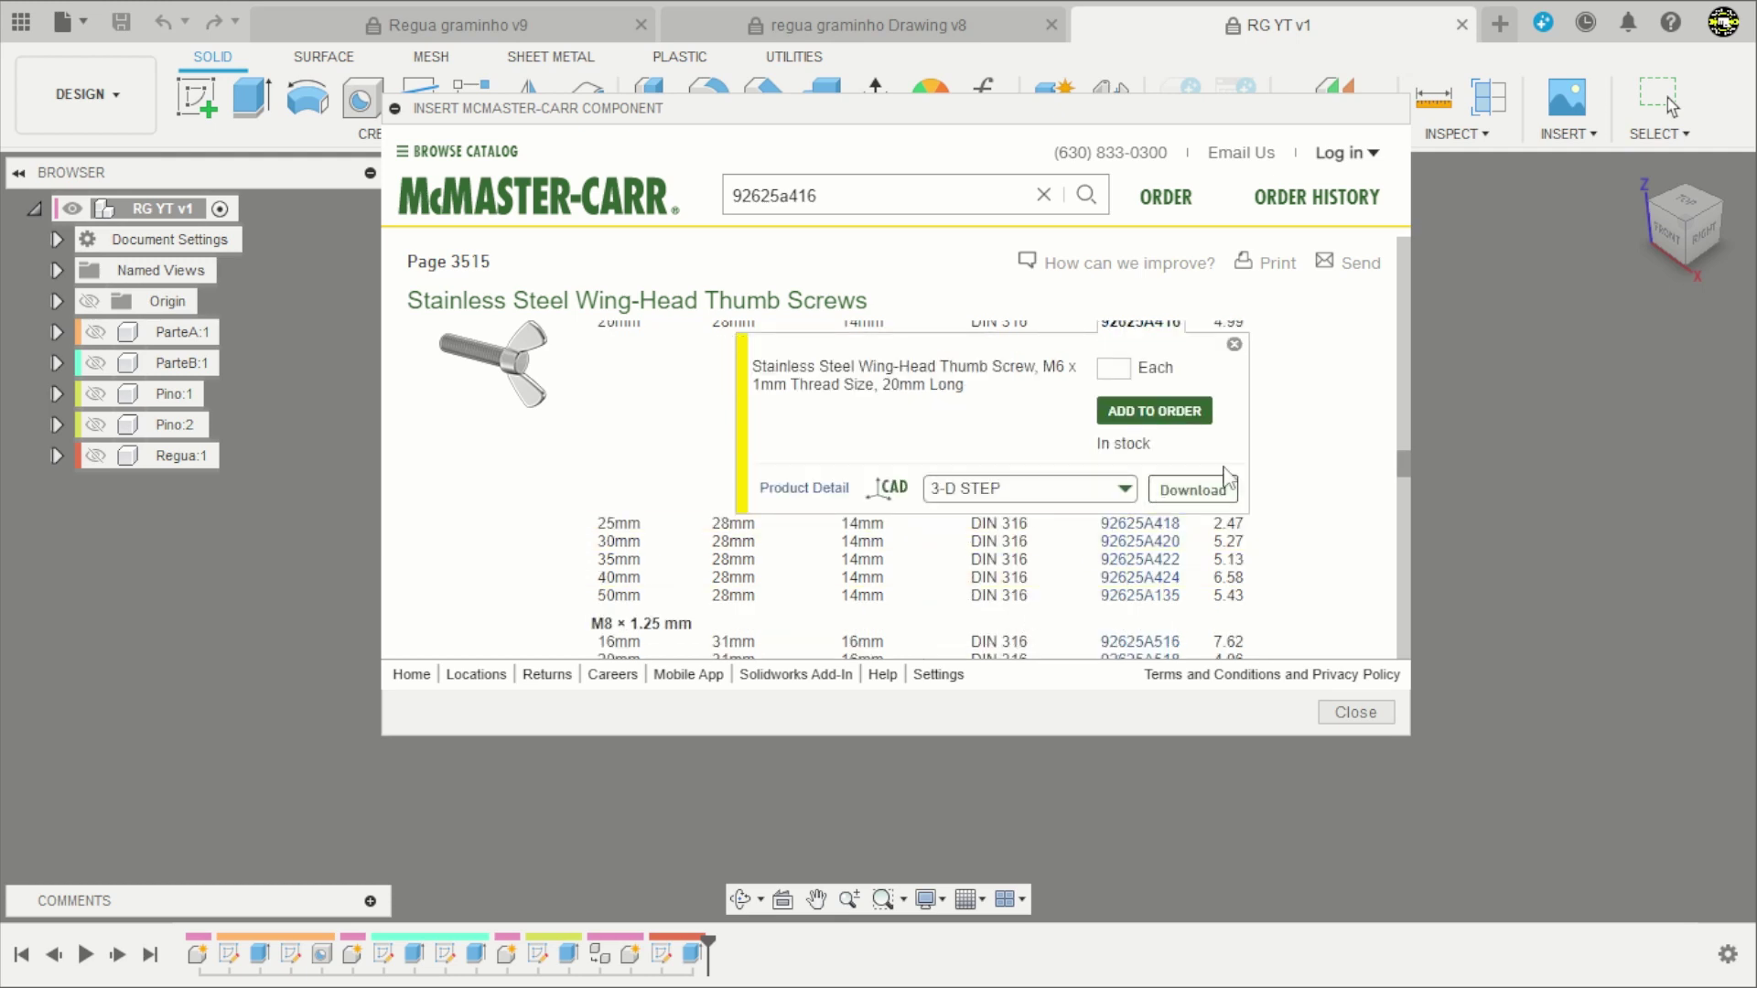
left_click(1192, 490)
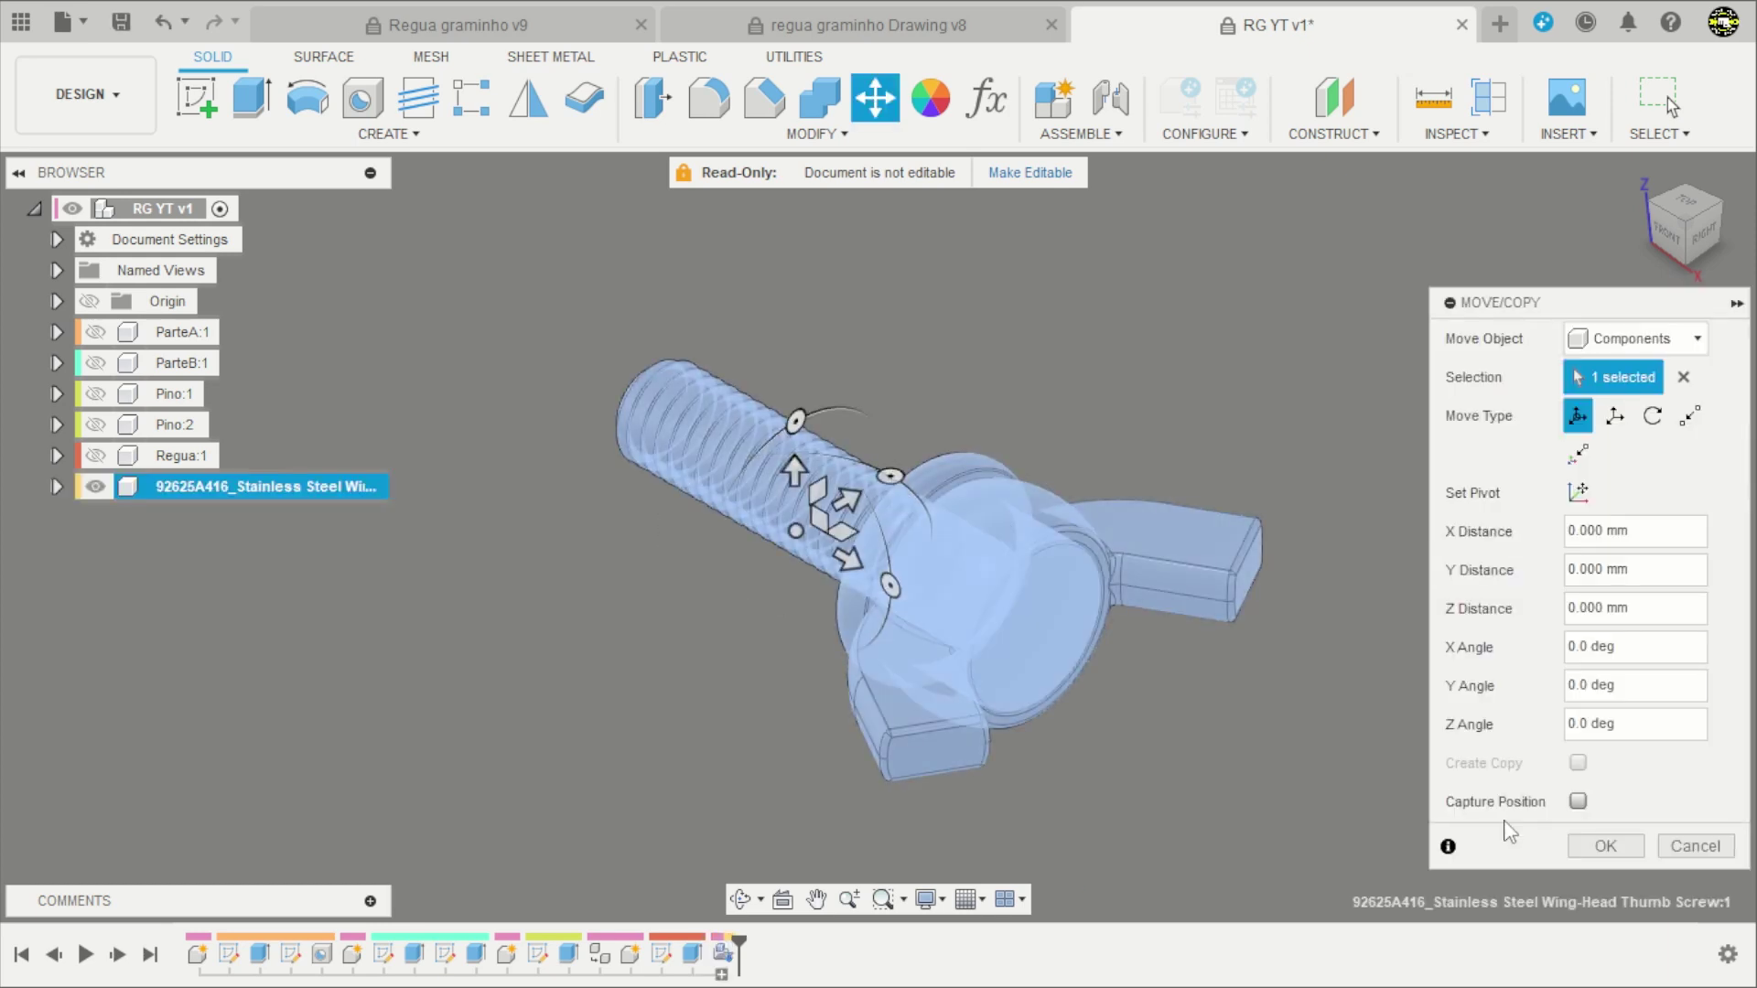
left_click(1603, 847)
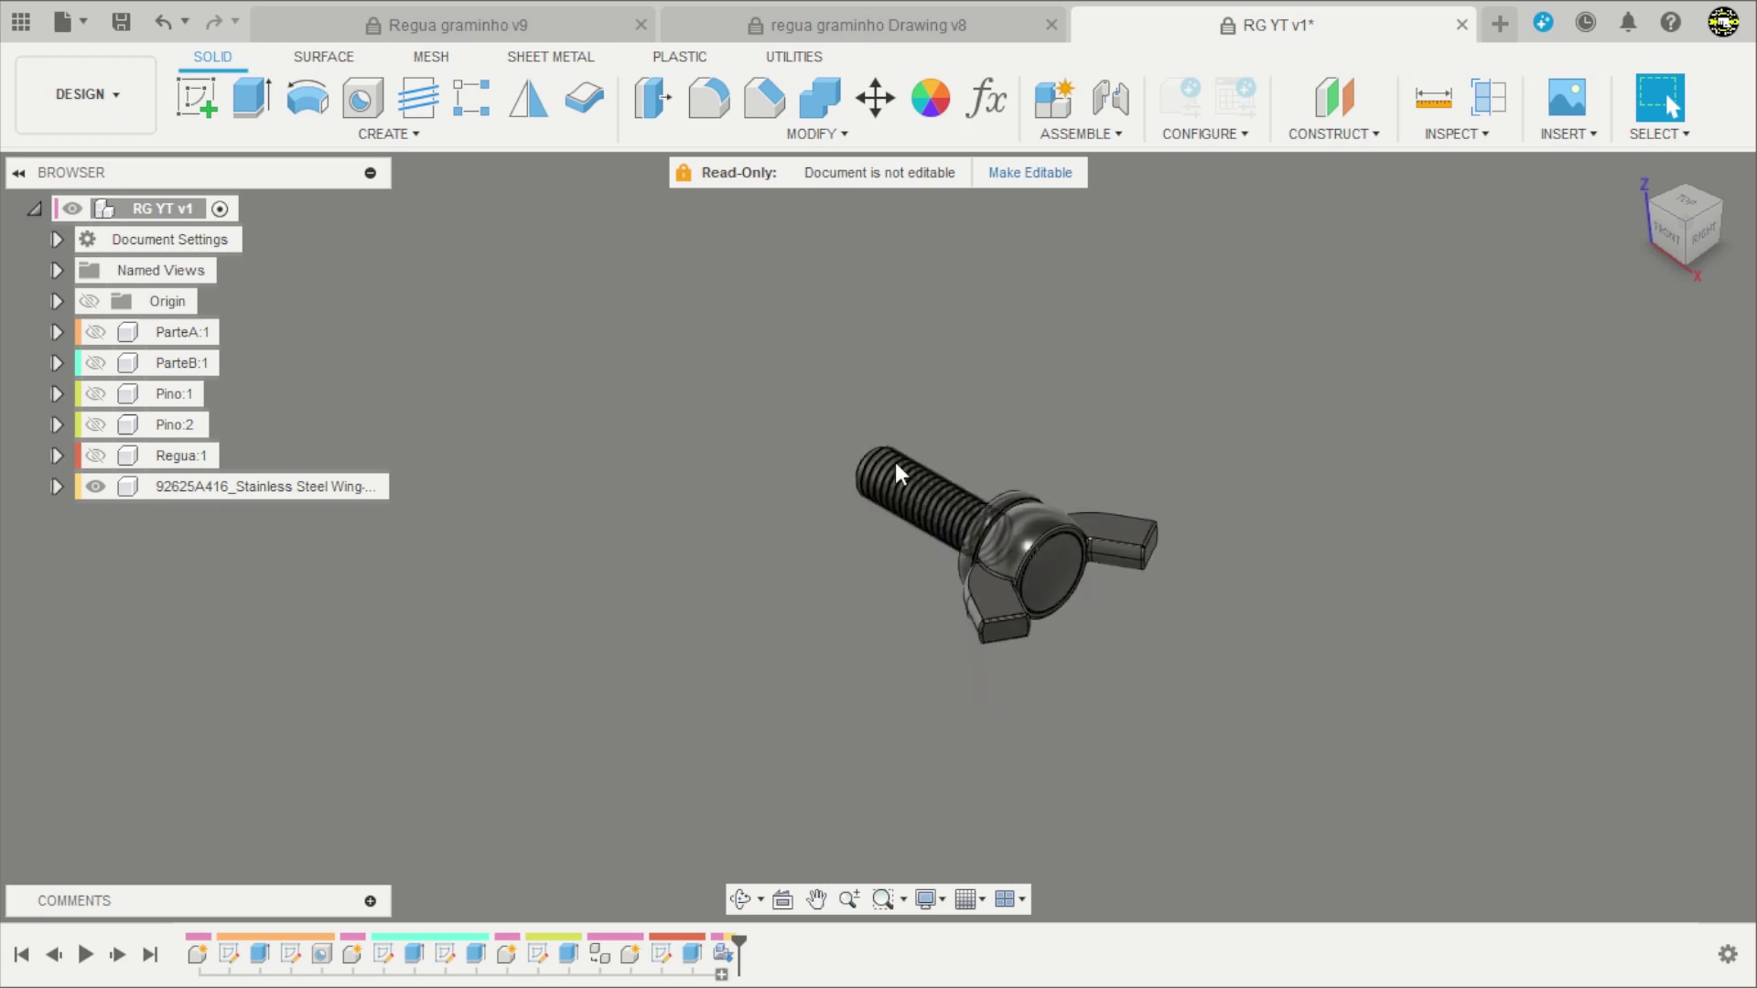
left_click(99, 486)
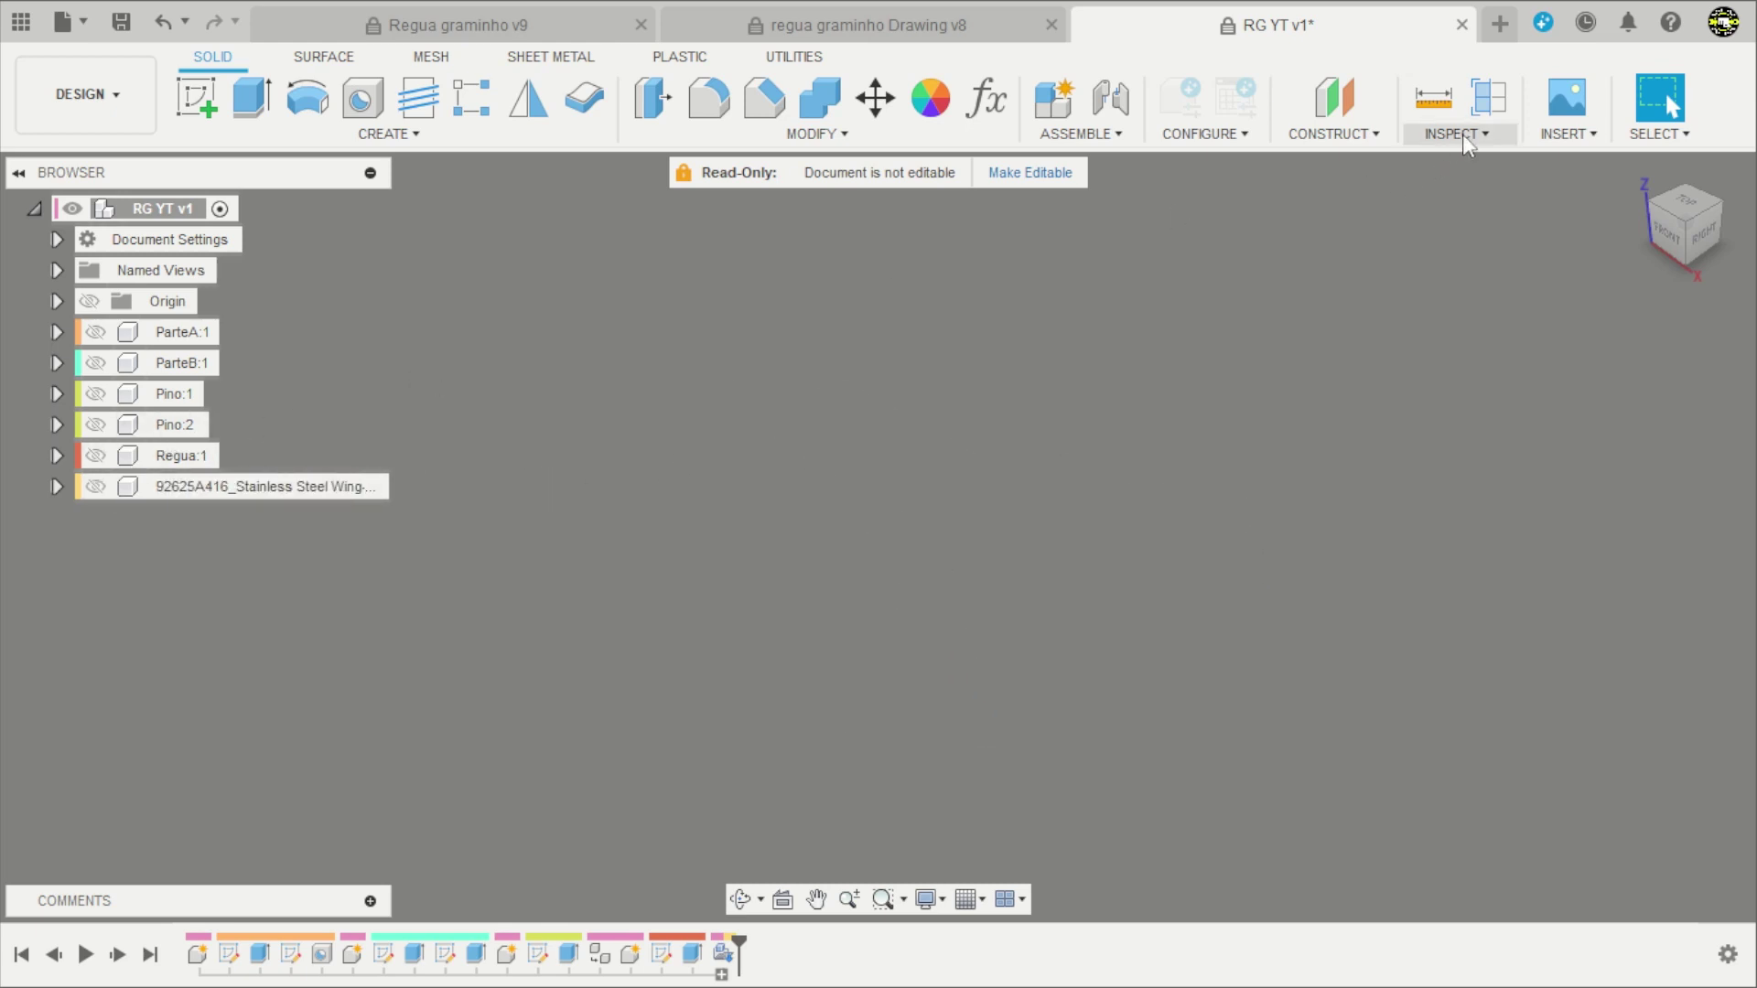
Select the tapping insert's part number 95596A500 in Regua graminho v9 and return to RG YT v1.
left_click(414, 10)
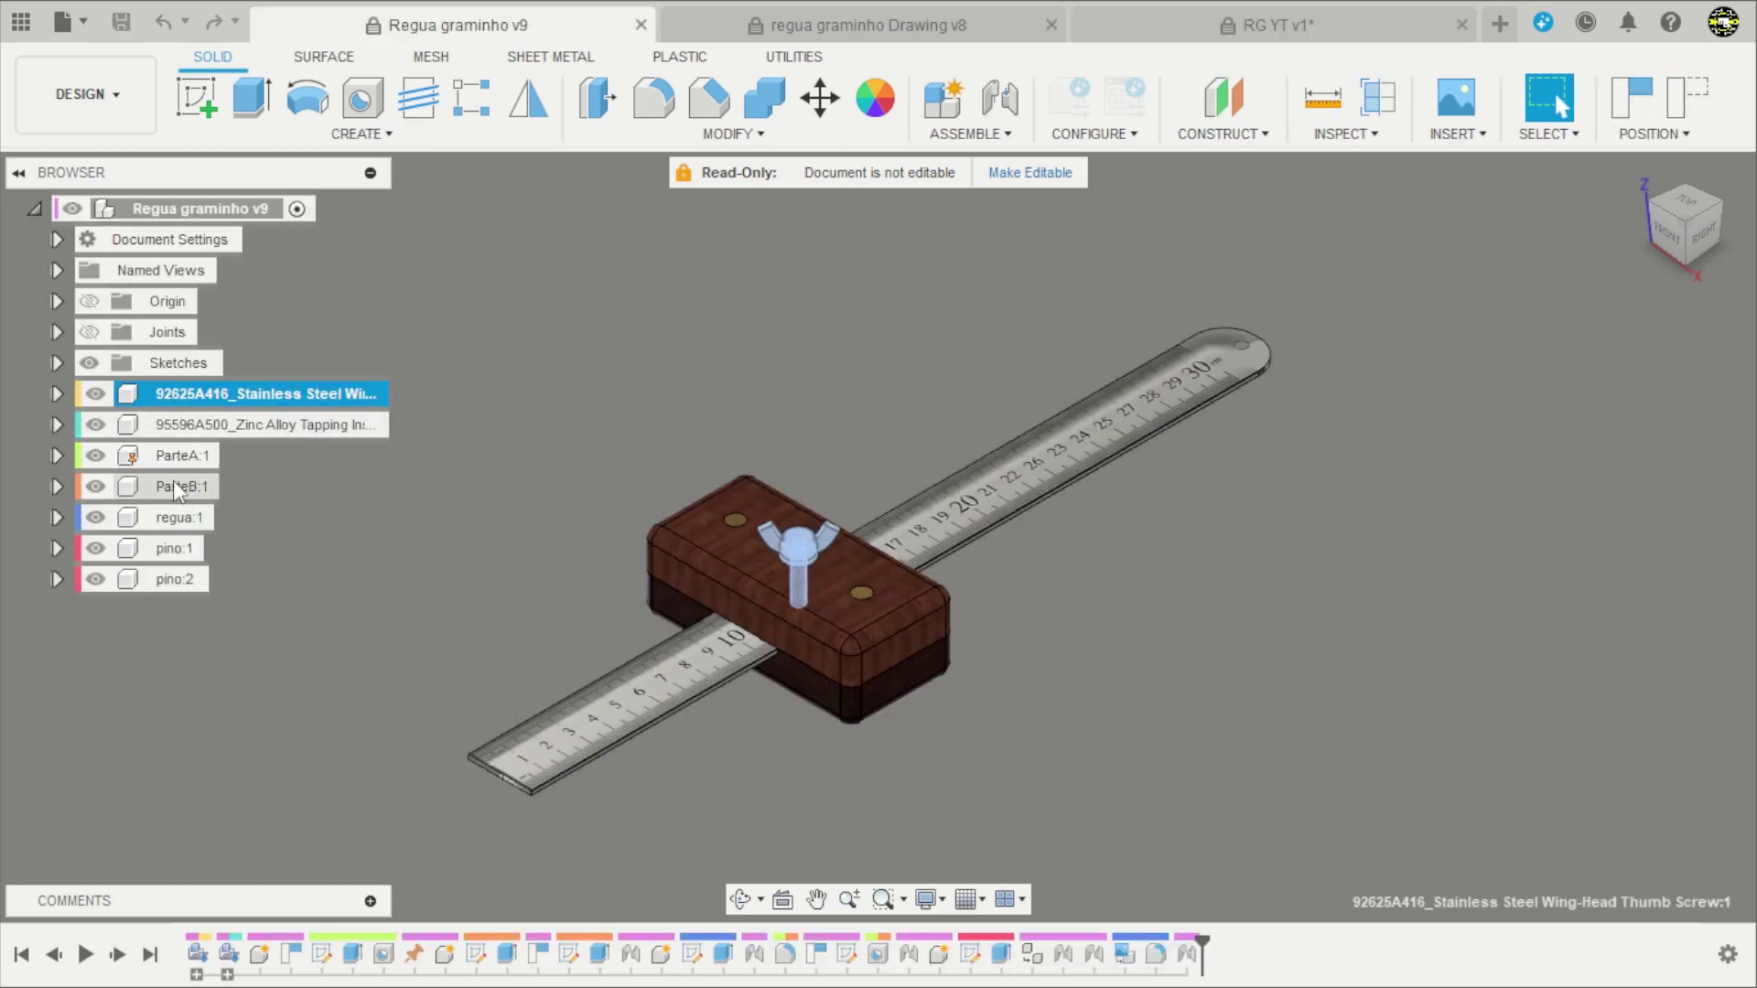
left_click(195, 430)
left_click(195, 430)
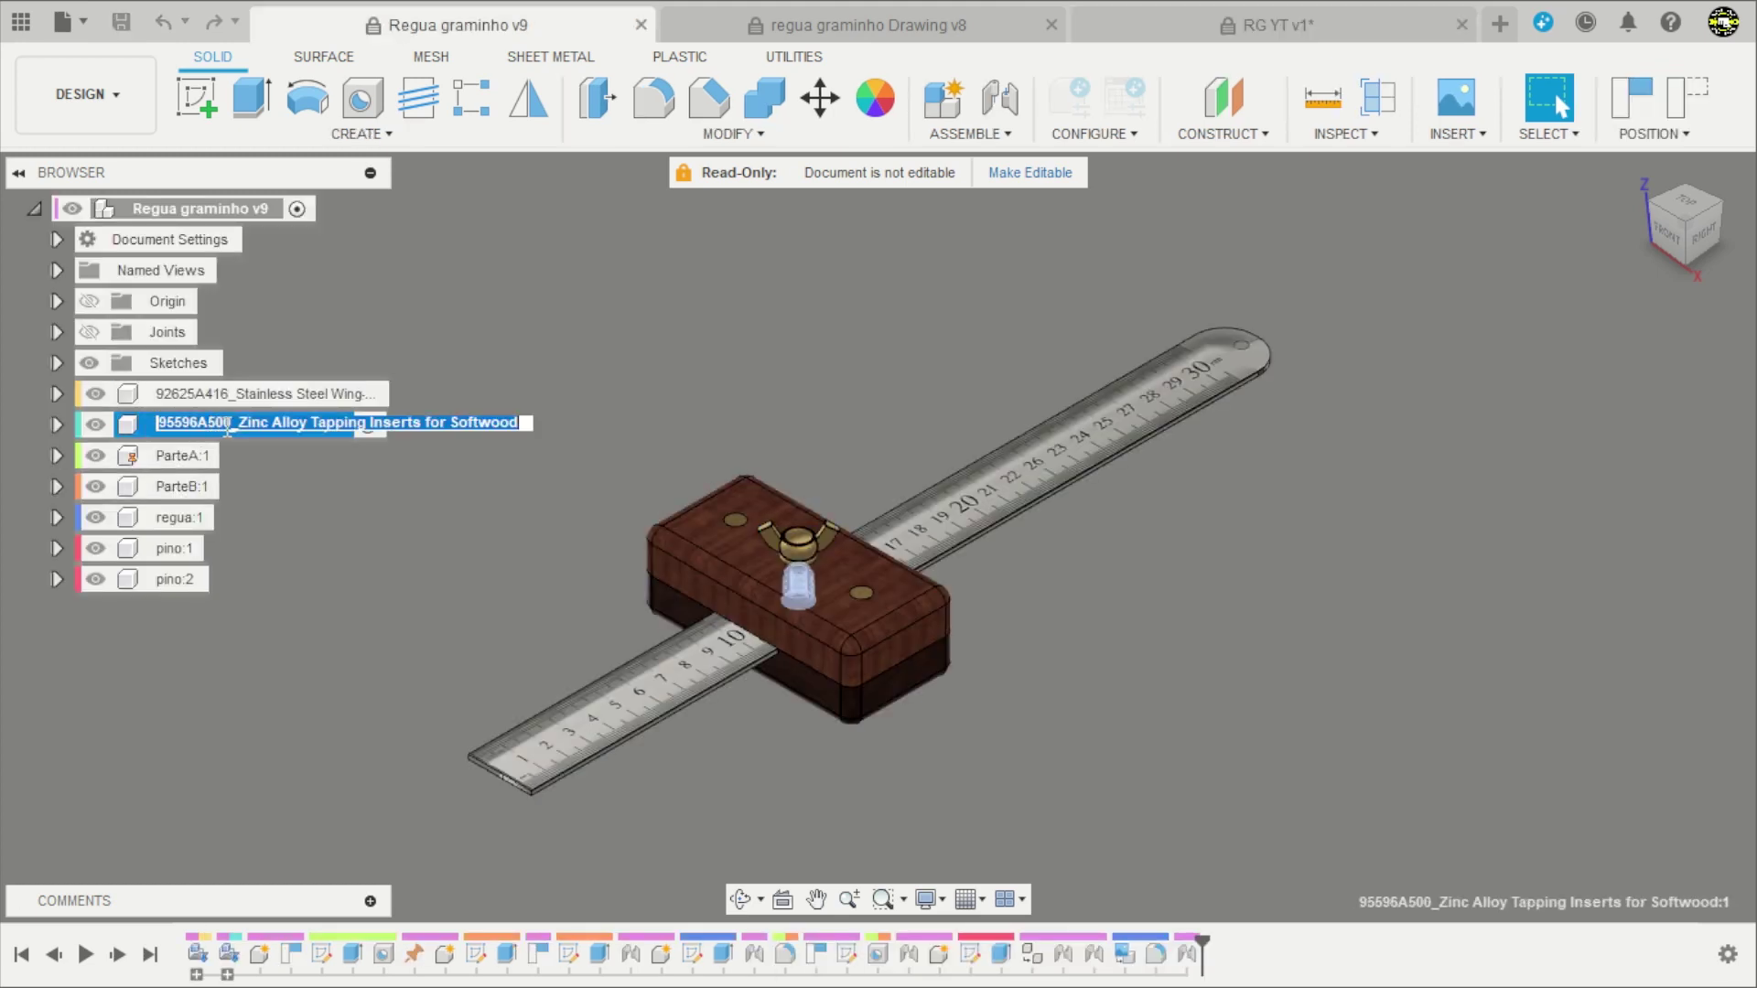
left_click_drag(231, 423, 172, 426)
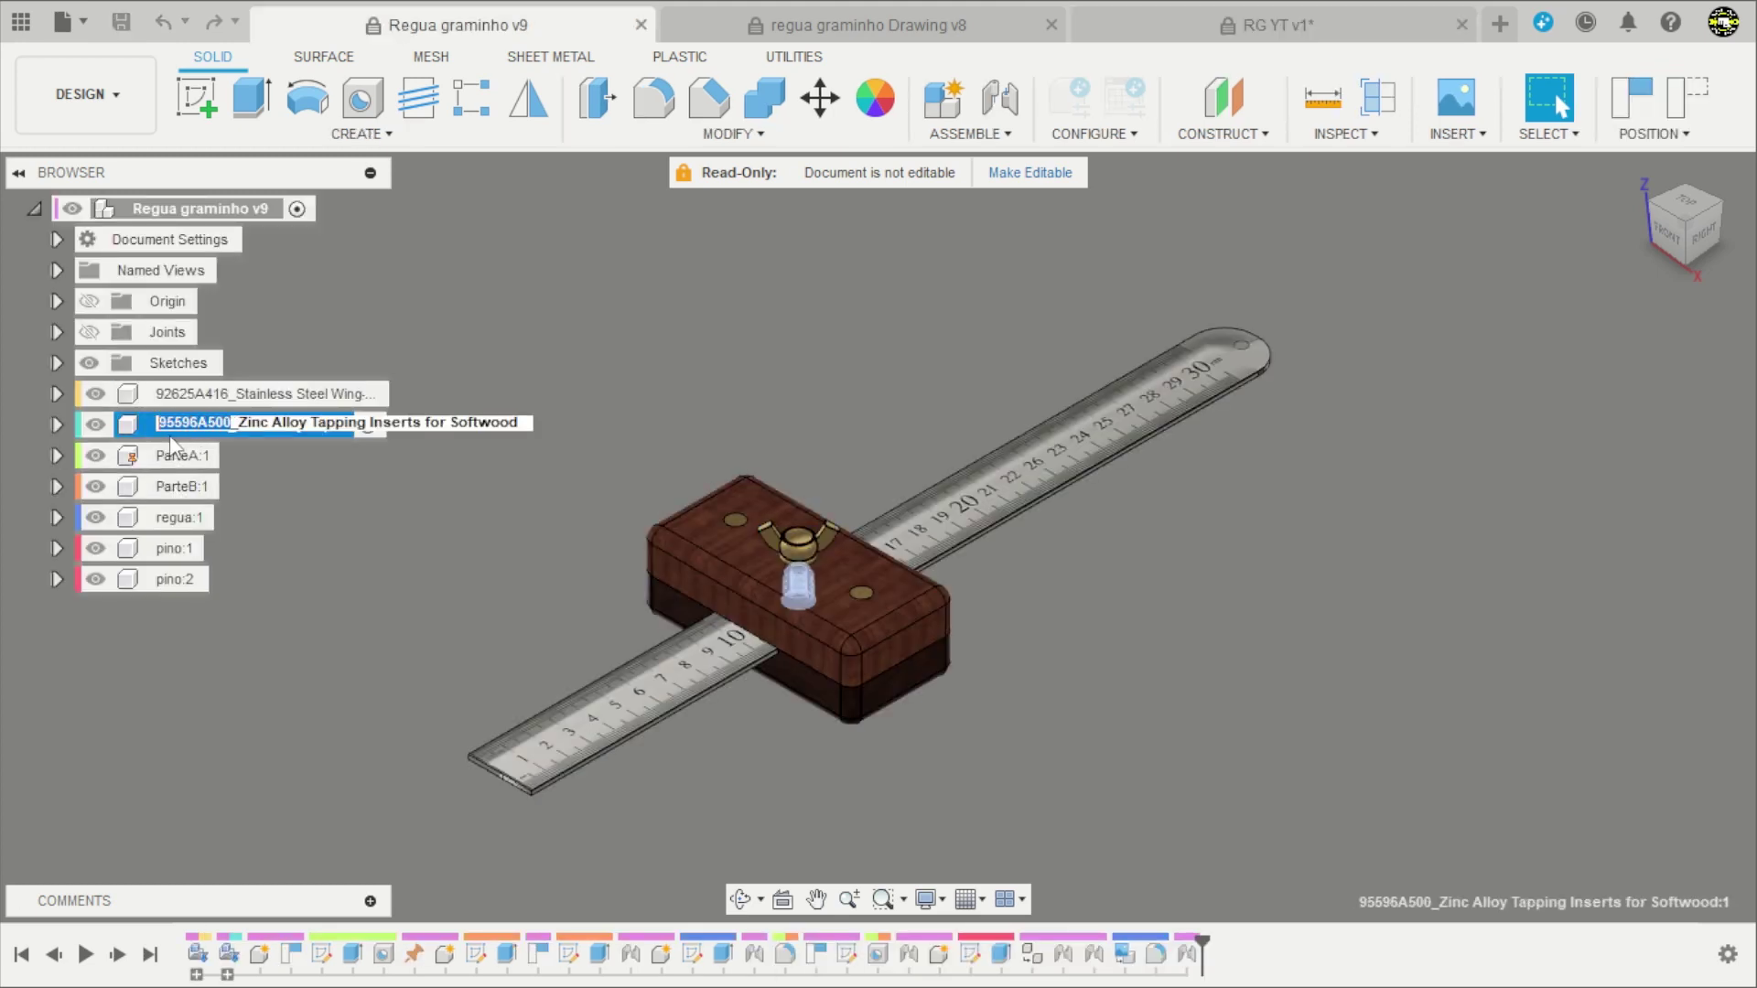
left_click(1354, 27)
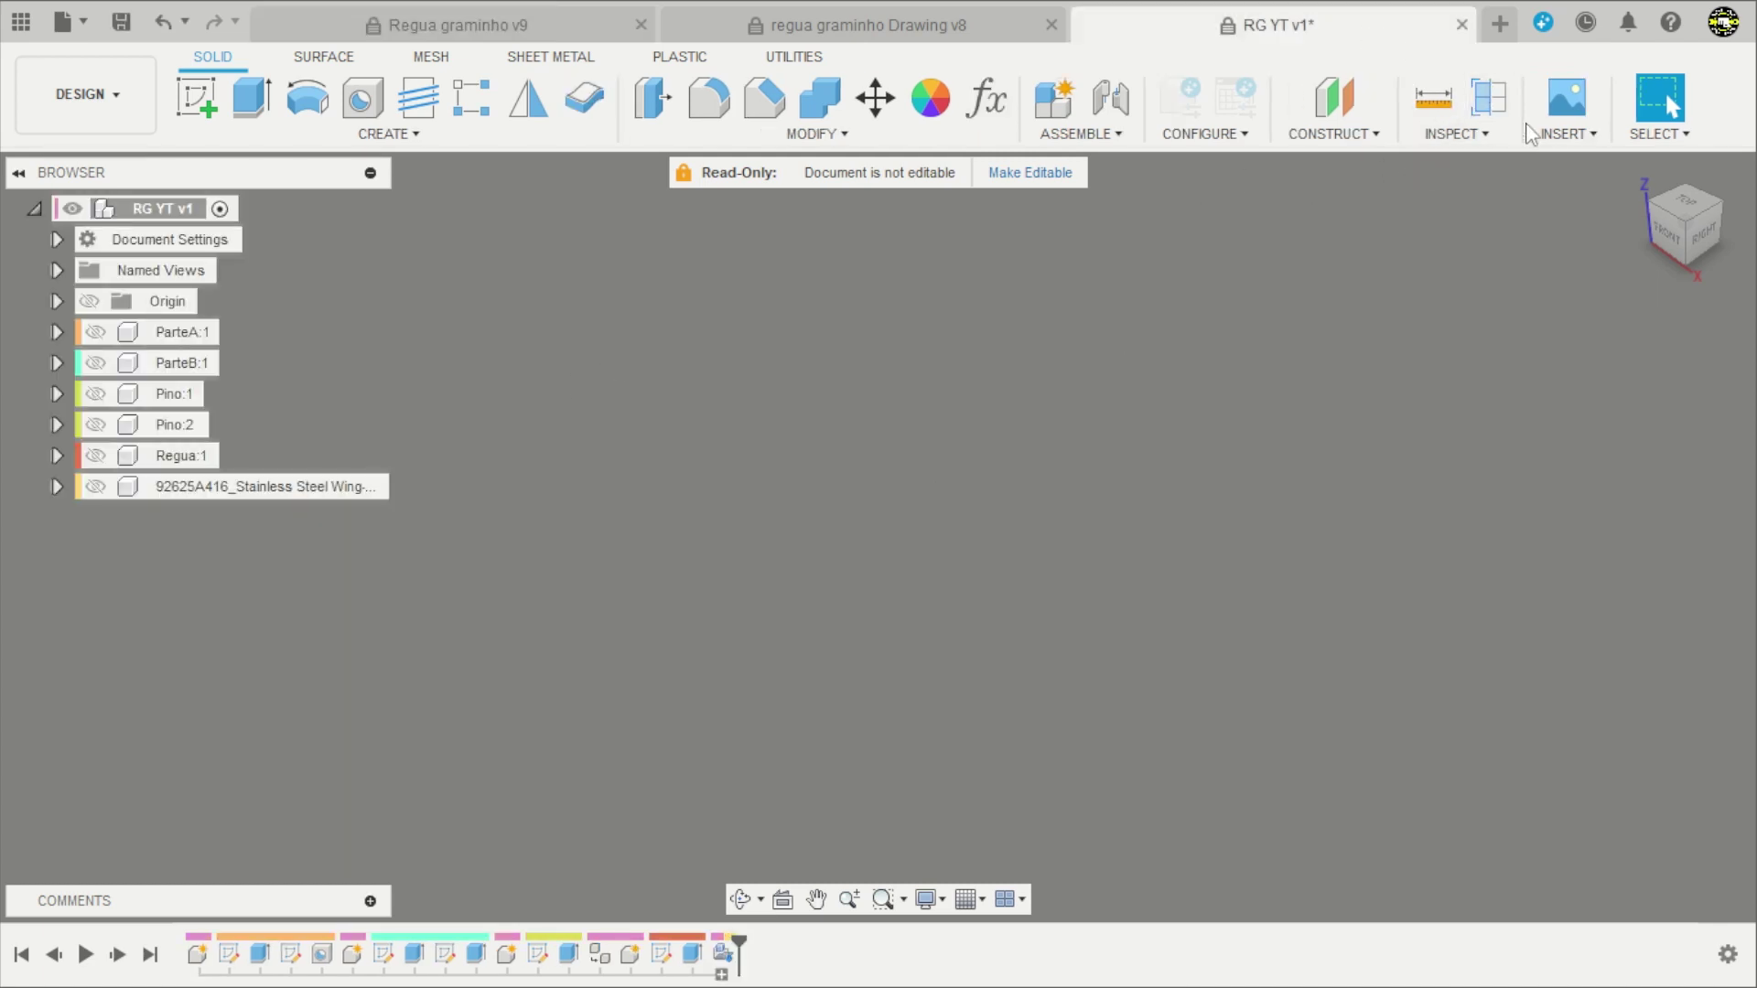
Insert McMaster-Carr part 95596a500 as a 3-D STEP component and accept its placement.
left_click(1567, 133)
left_click(1504, 289)
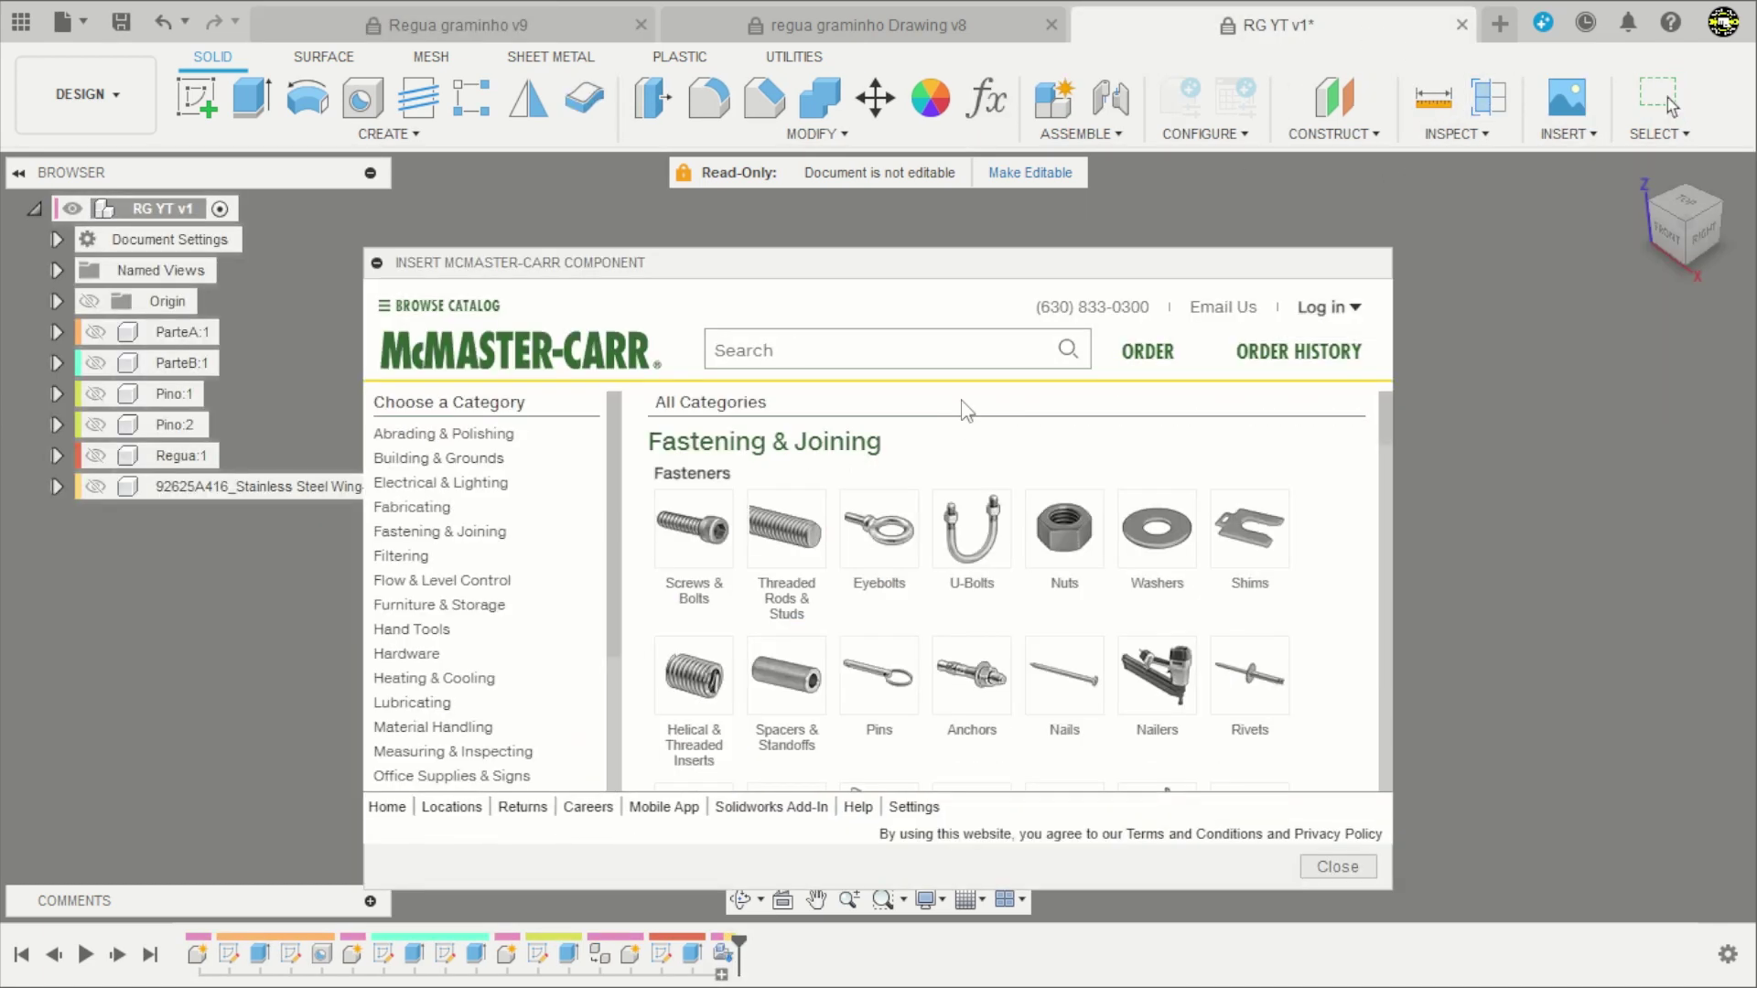
type("95596a500")
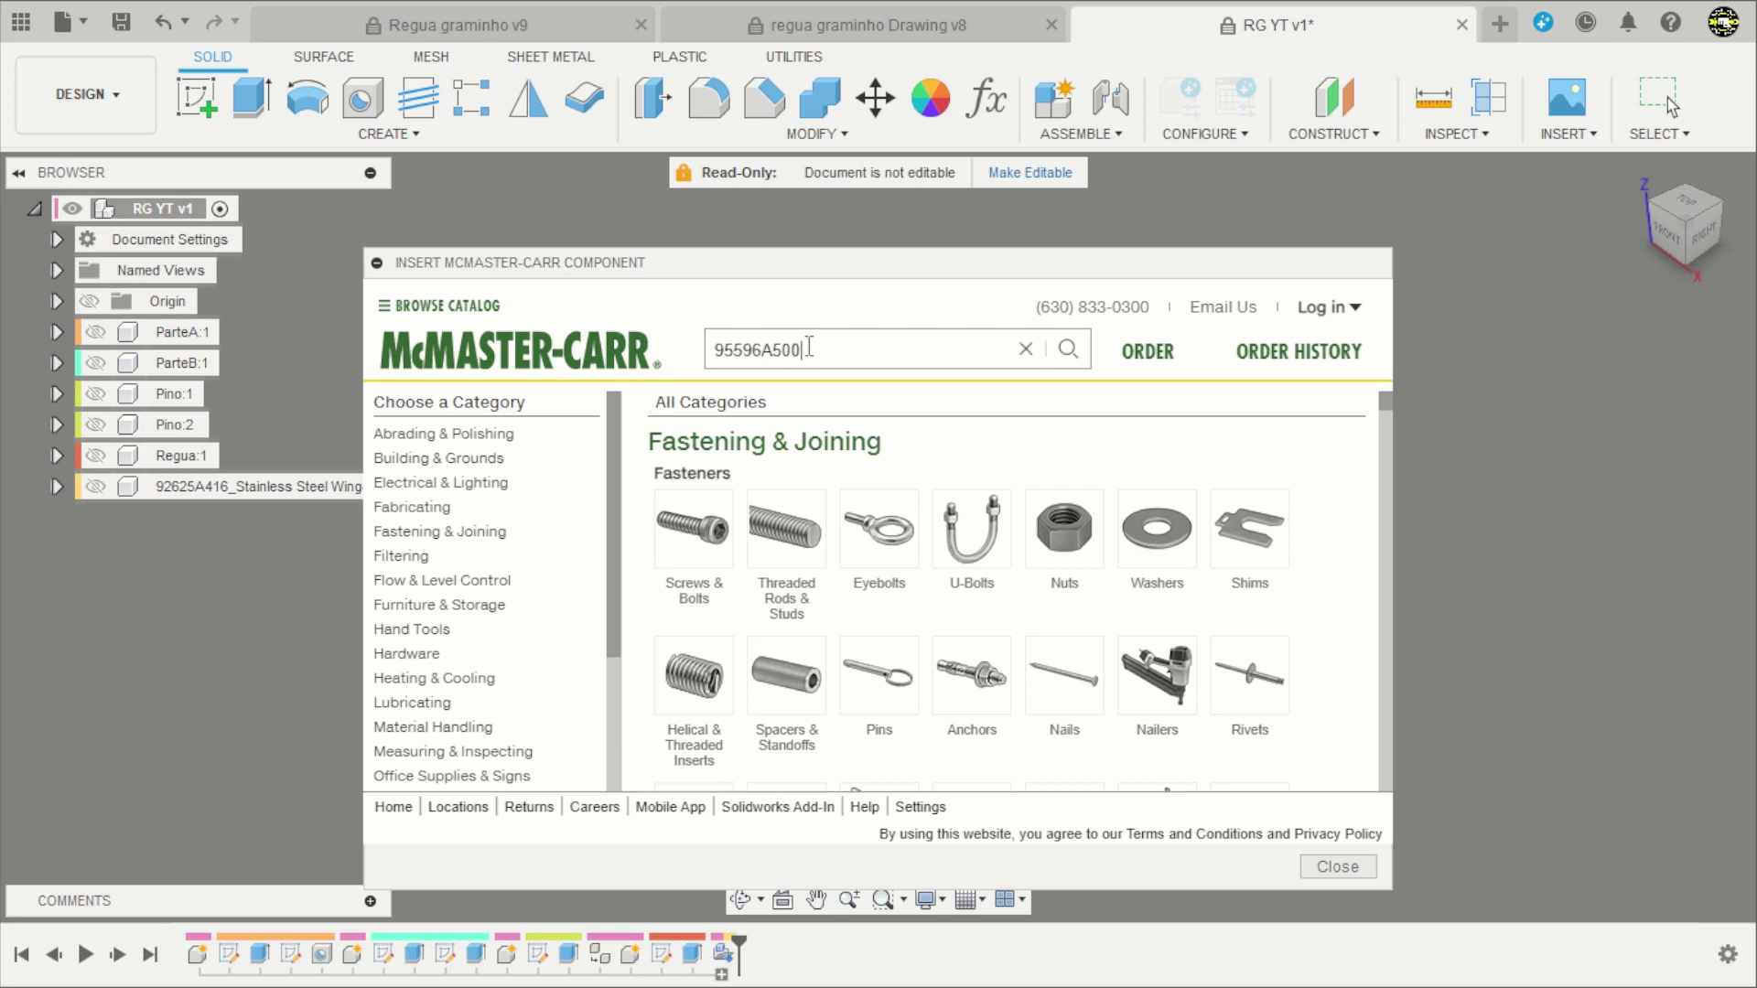
key("Return")
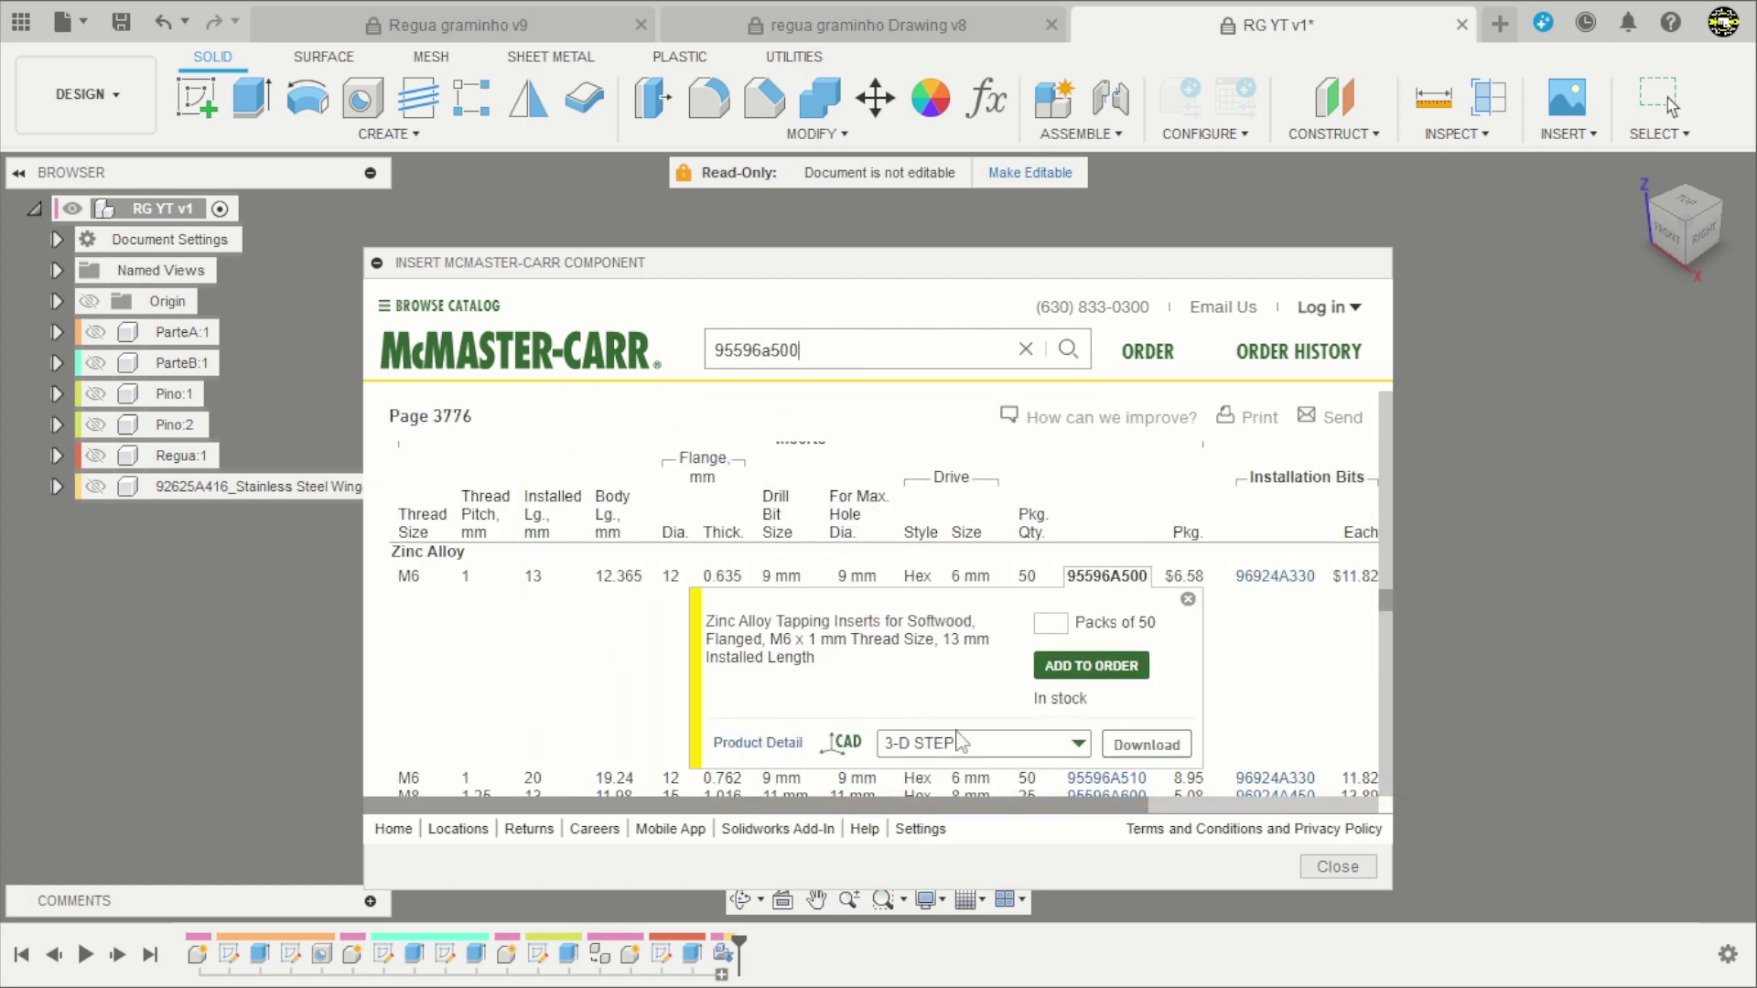
left_click(1137, 756)
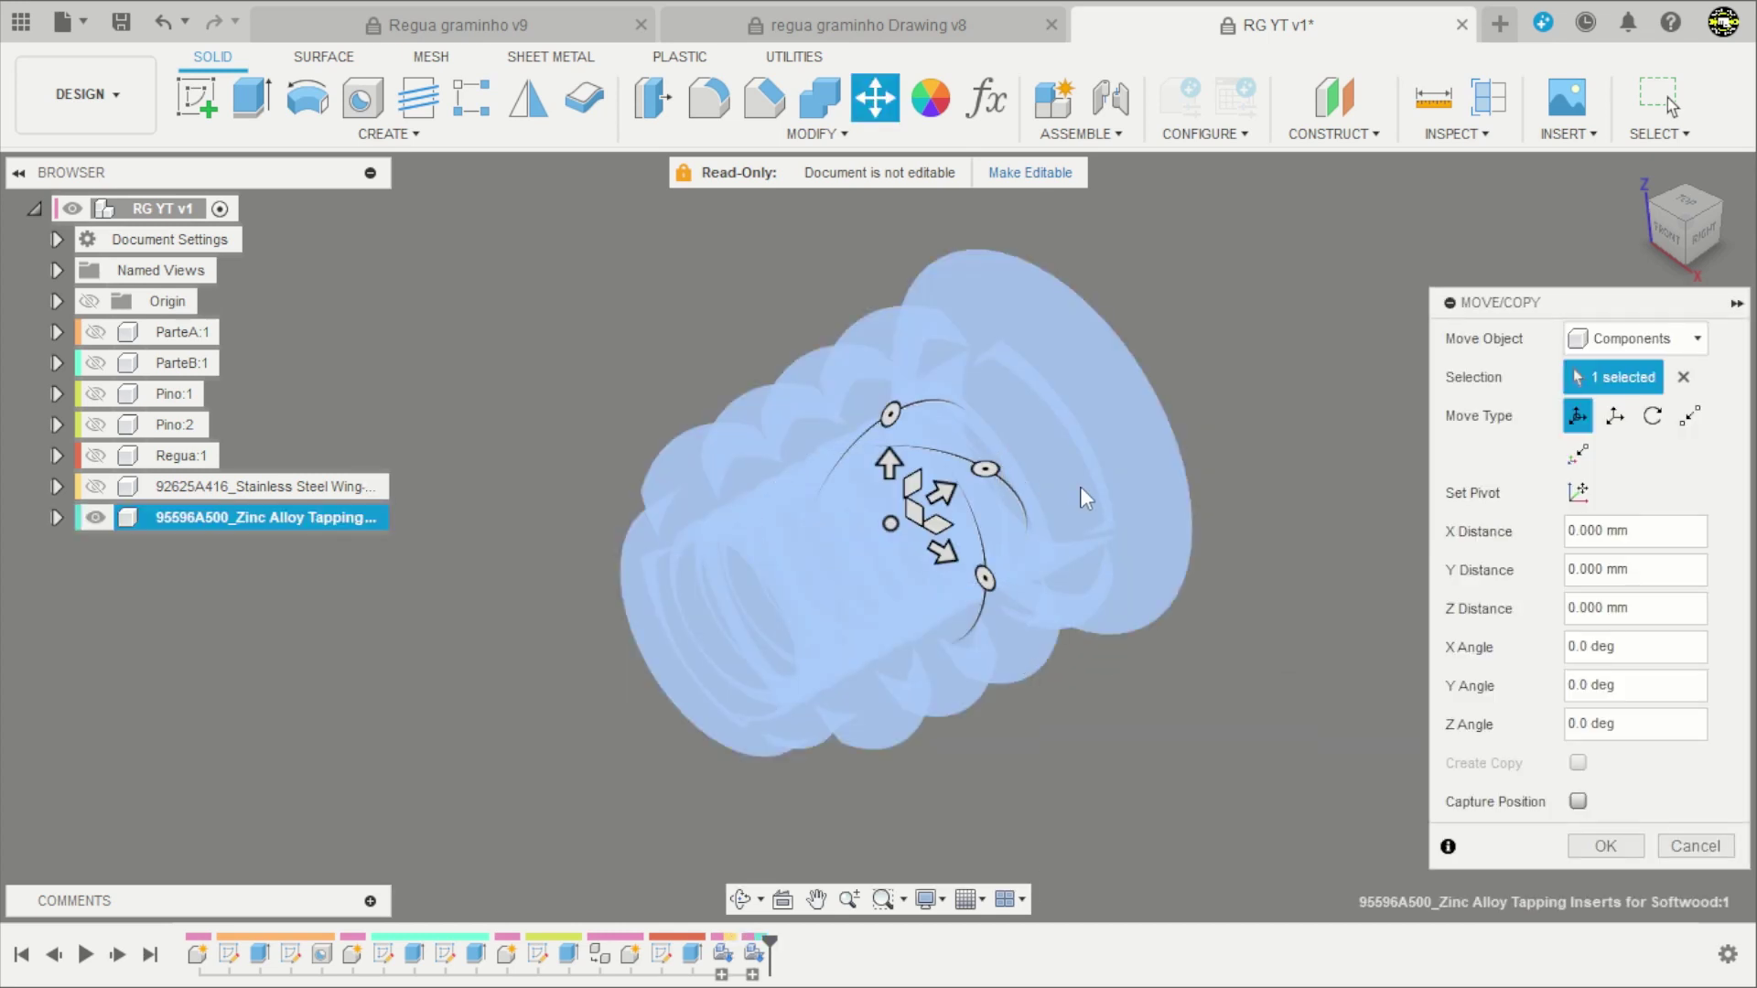
left_click(1603, 847)
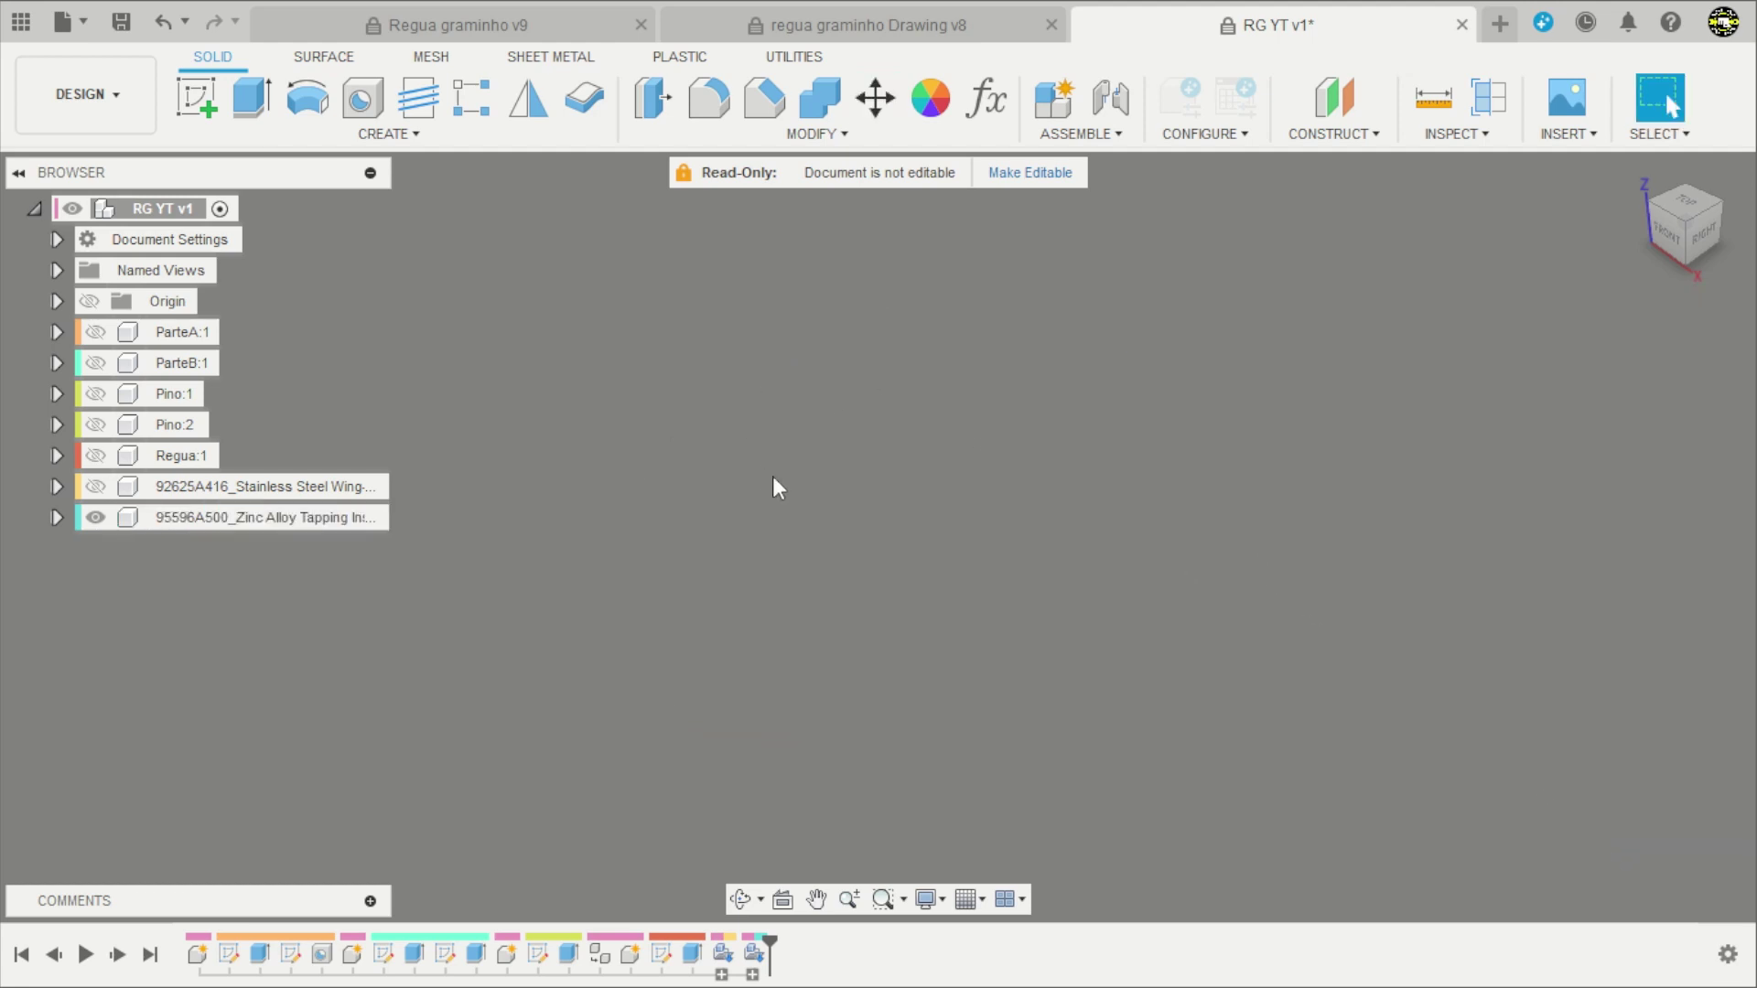
Orbit and zoom around the tapping insert to inspect its flange, hex socket and threads.
middle_click_drag(772, 487, 682, 413, "shift")
middle_click_drag(1168, 448, 1190, 448, "shift")
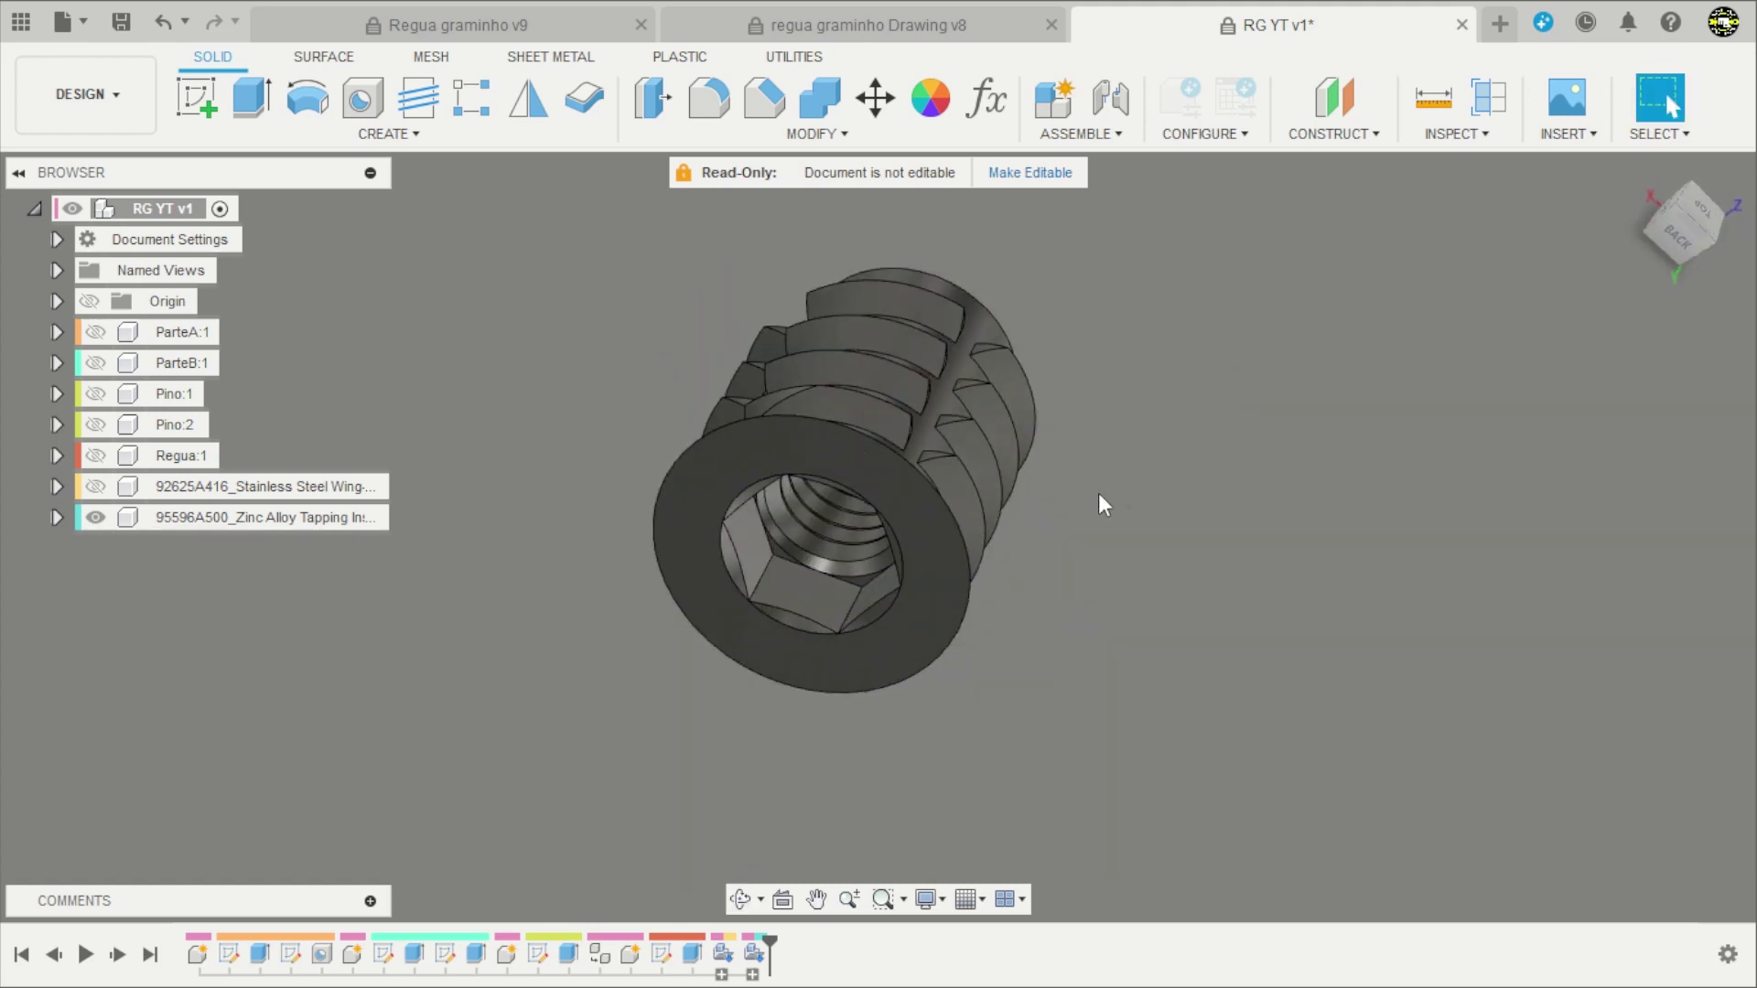
middle_click_drag(1098, 492, 1395, 326, "shift")
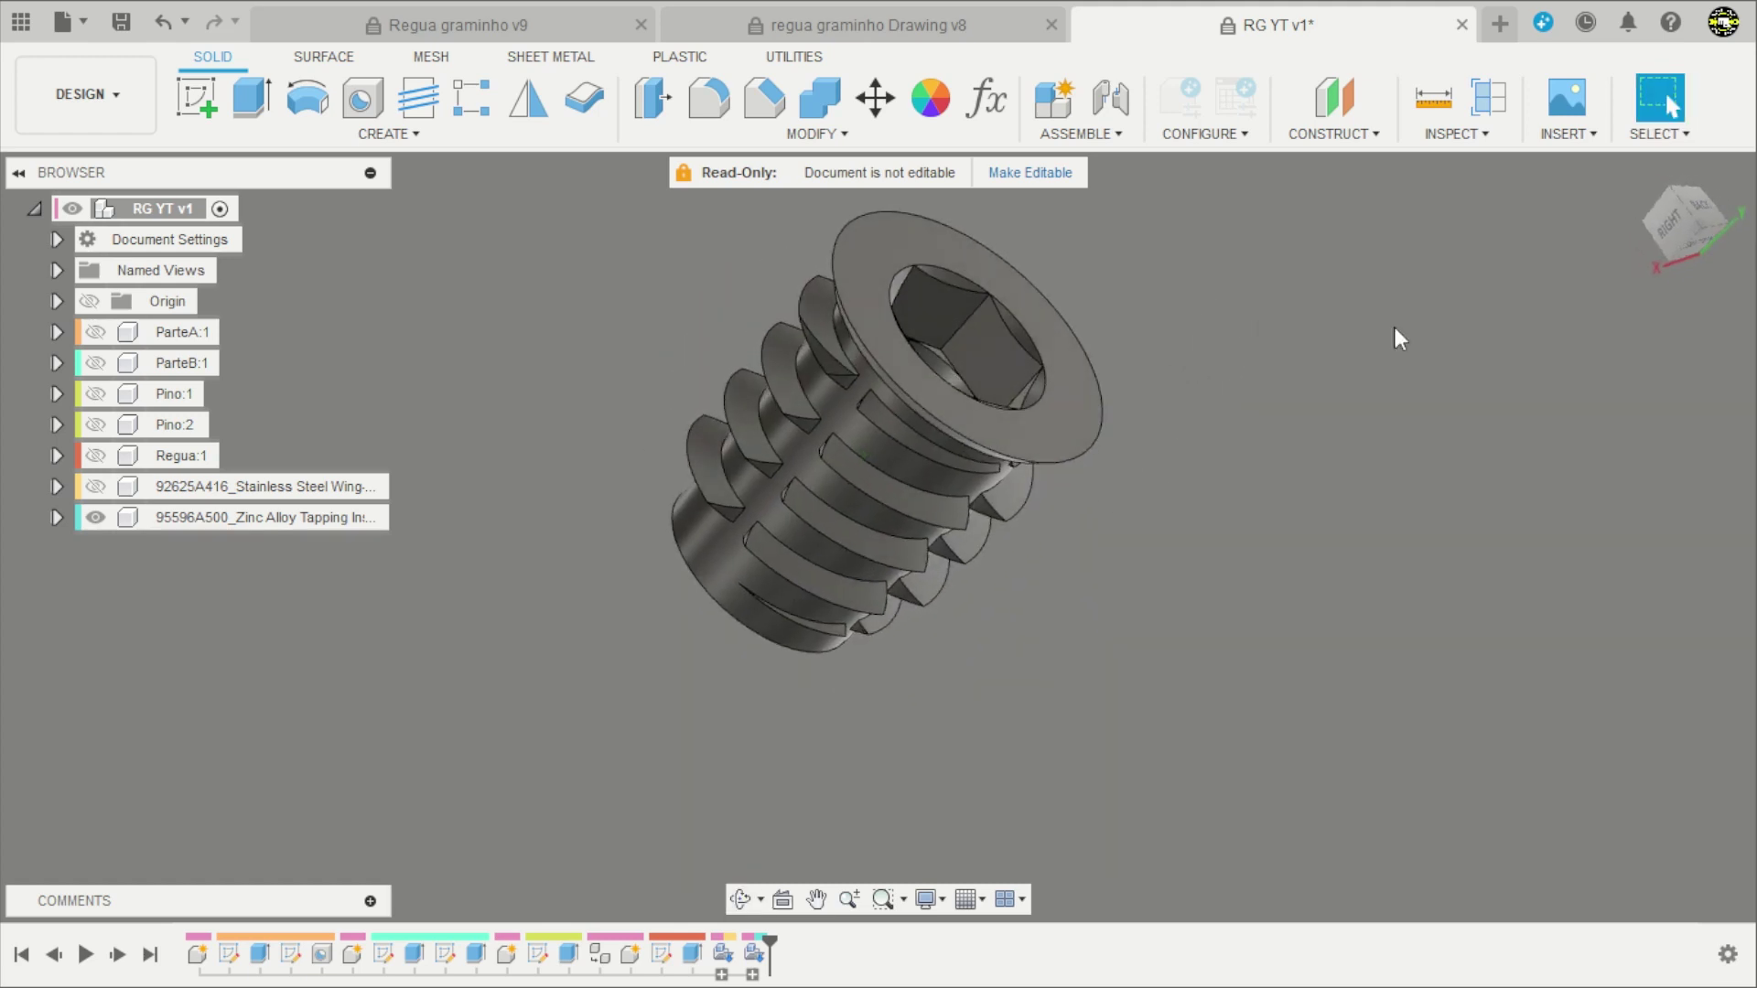
scroll(1183, 455, "down", 3)
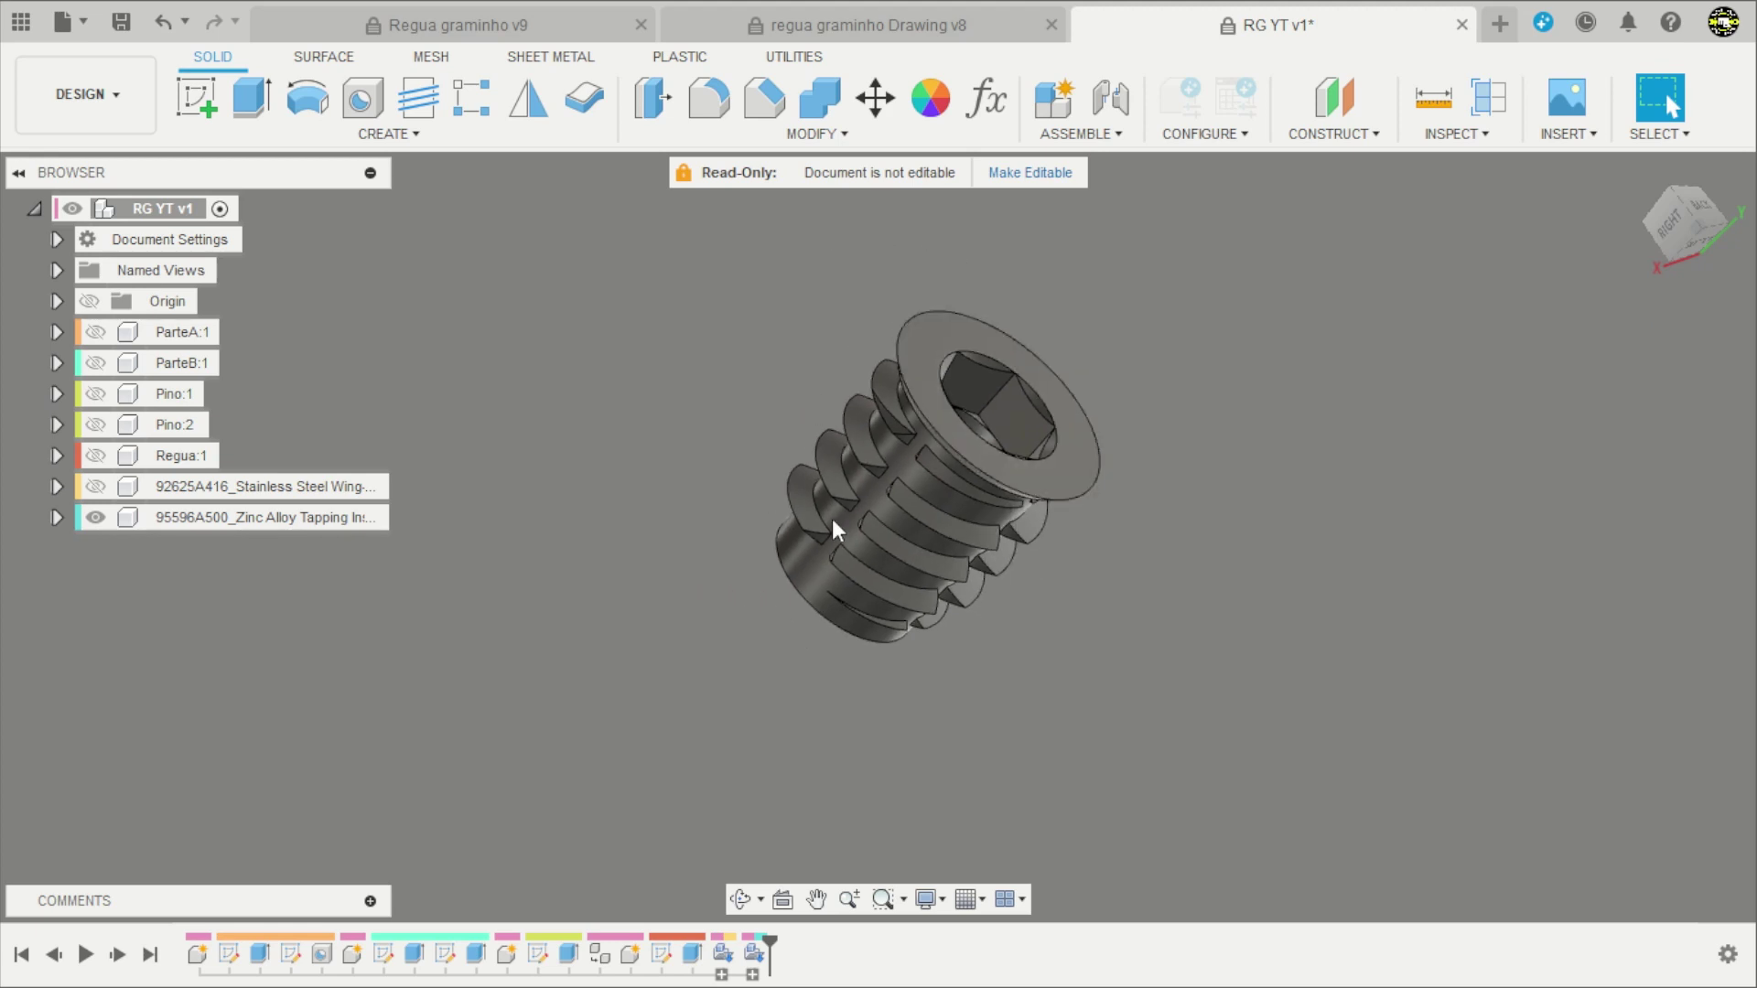
middle_click_drag(1046, 551, 1046, 499, "shift")
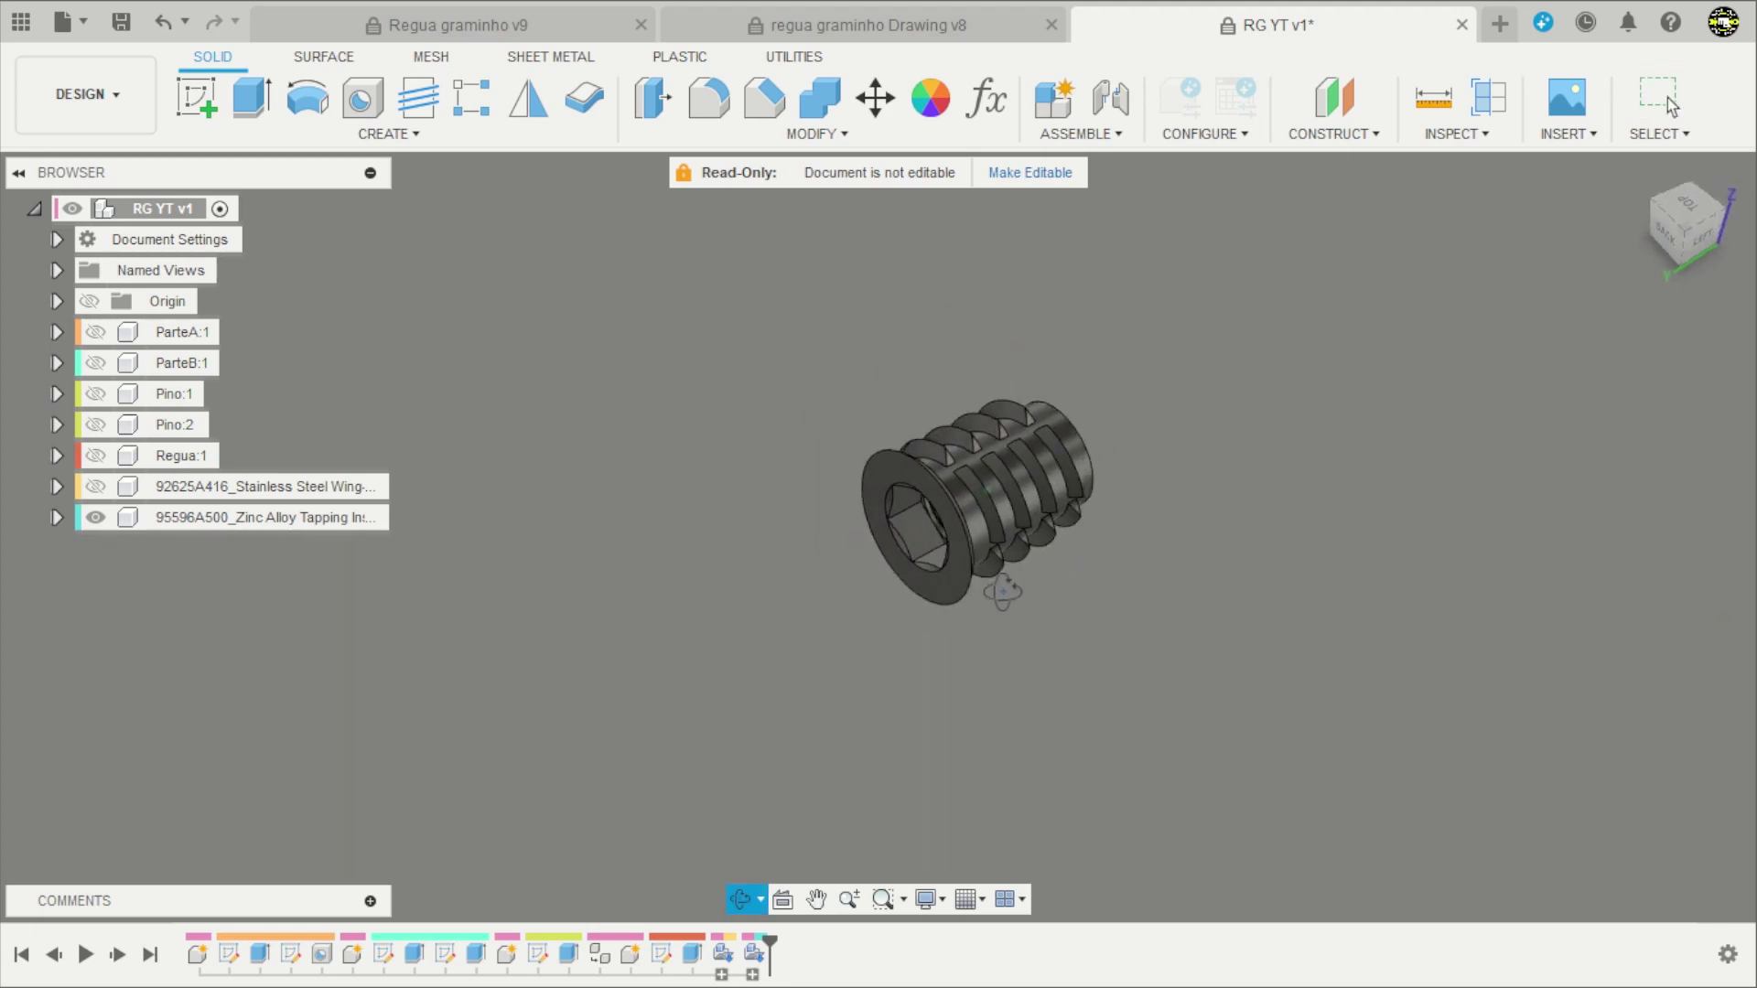
scroll(1042, 497, "up", 3)
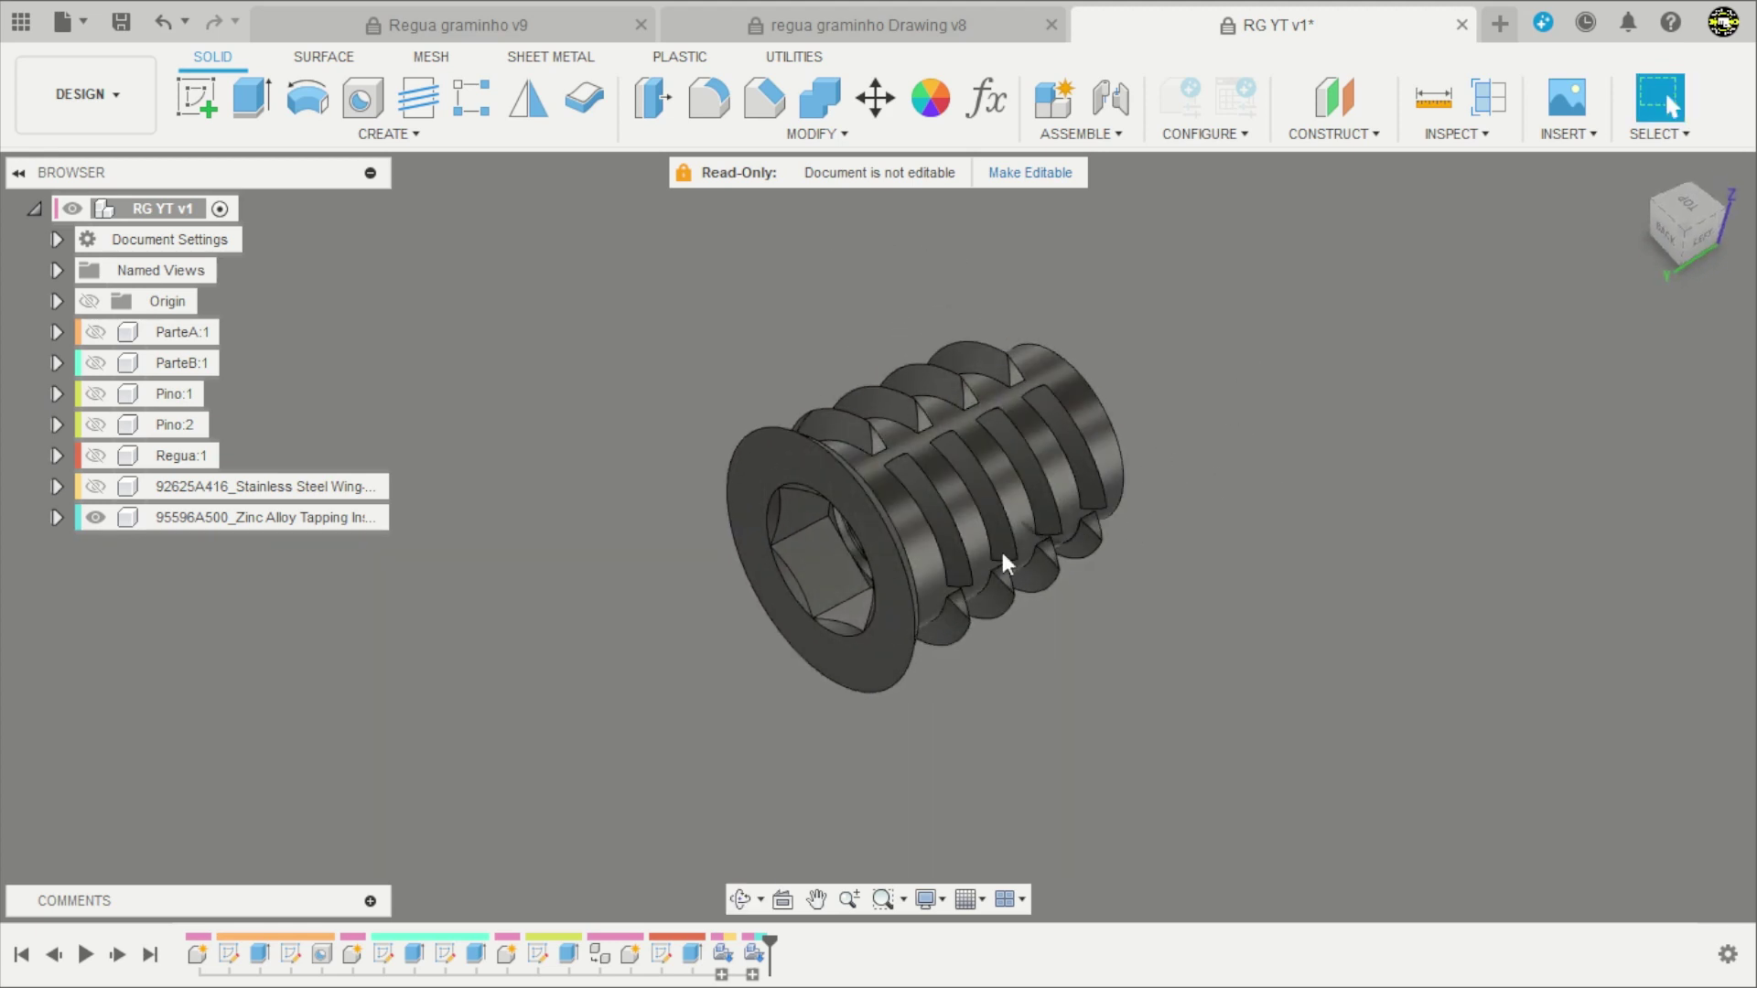
scroll(1041, 545, "down", 3)
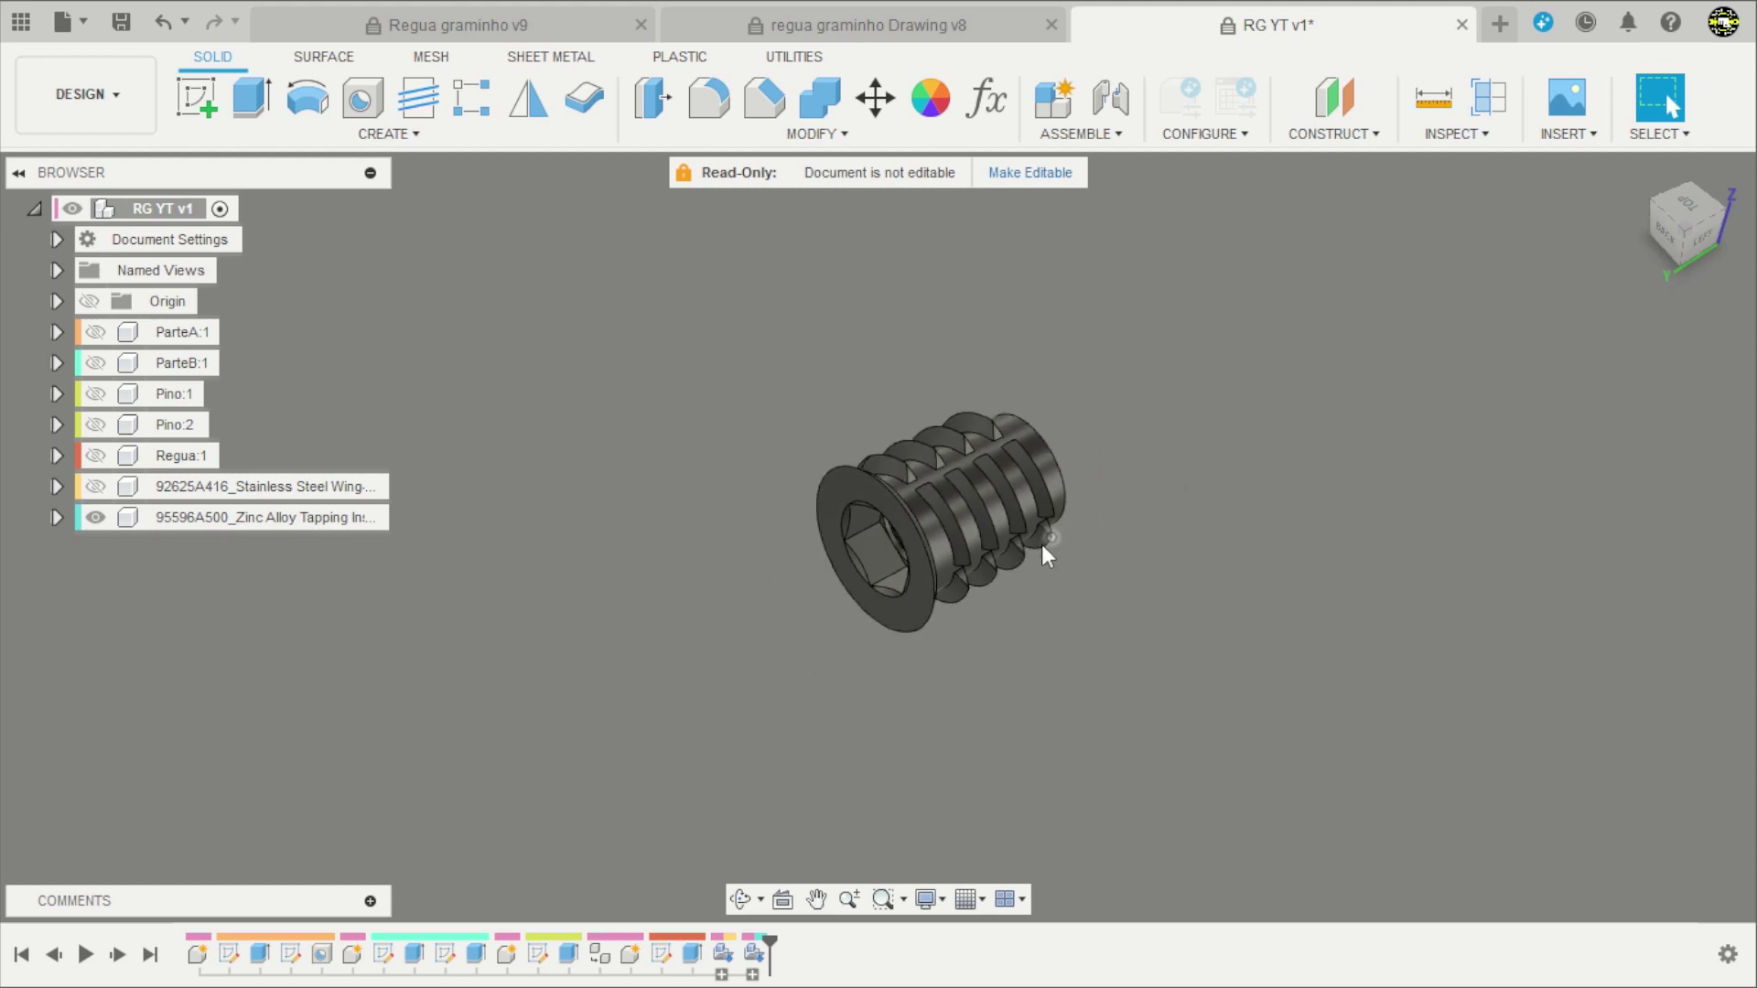
mouse_move(1118, 498)
middle_mouse_down("shift")
mouse_move(1174, 422)
mouse_move(1137, 494)
middle_mouse_up("shift")
scroll(1119, 504, "up", 3)
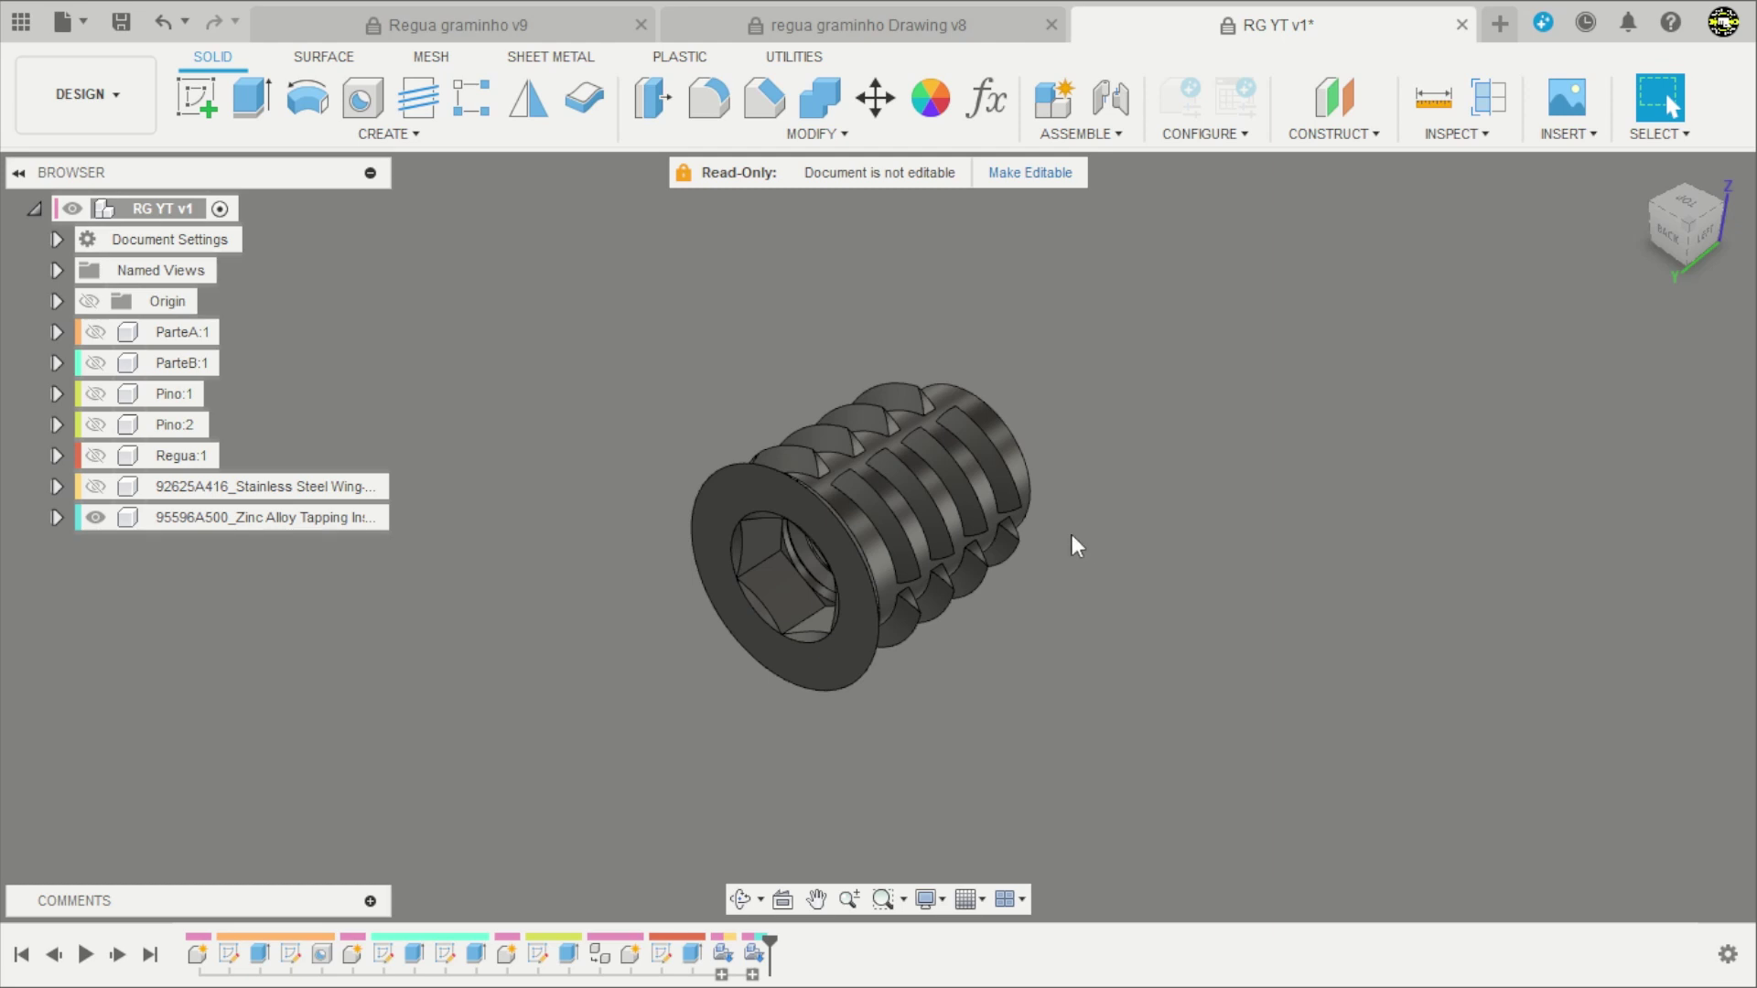
scroll(1073, 534, "up", 1)
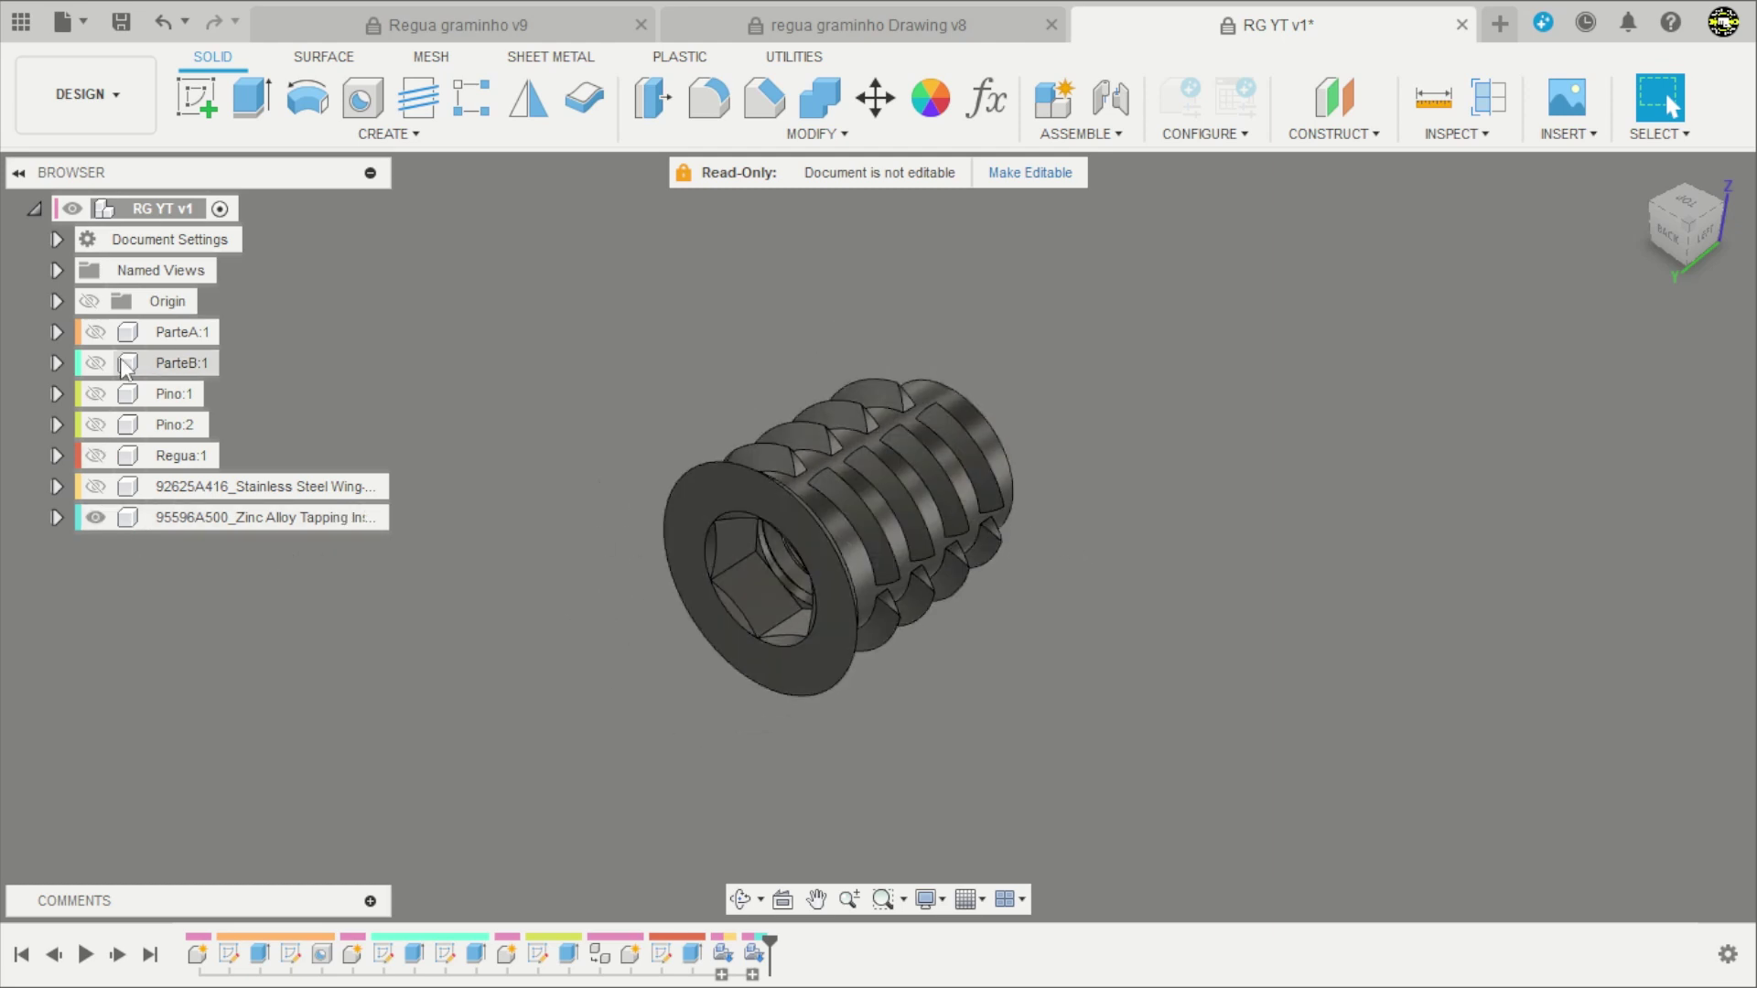
scroll(824, 529, "down", 3)
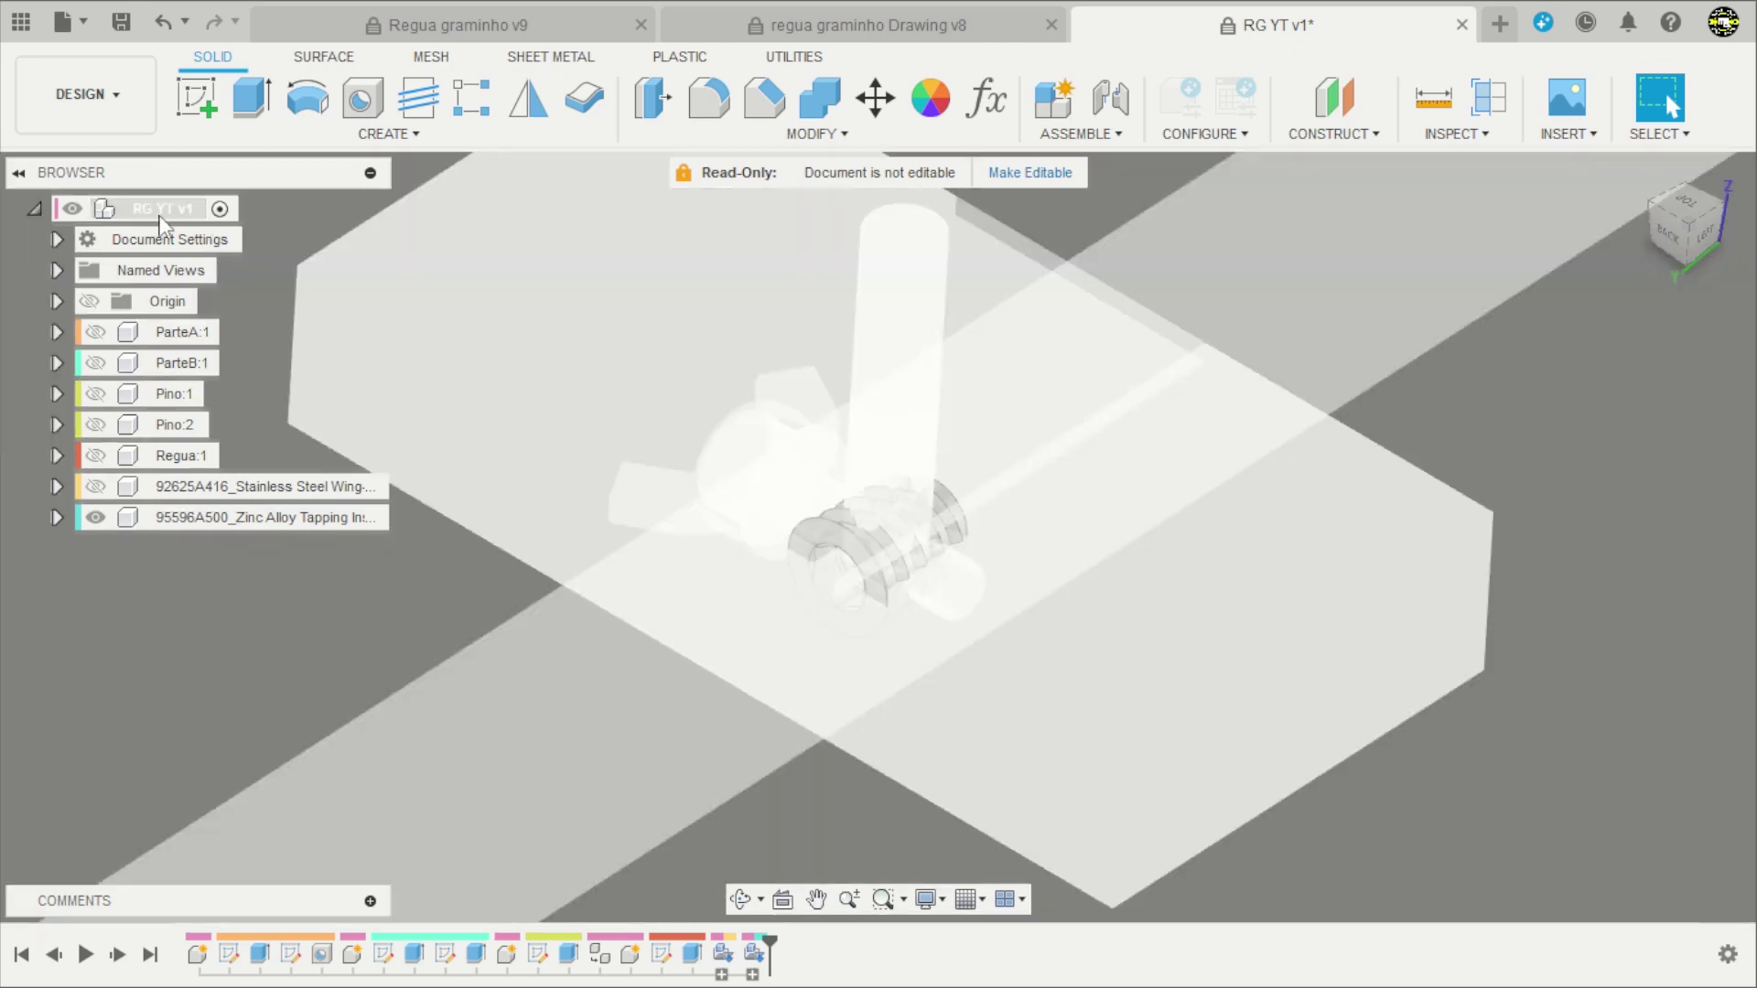
Show all components of RG YT v1 and orbit around the full assembly.
right_click(162, 212)
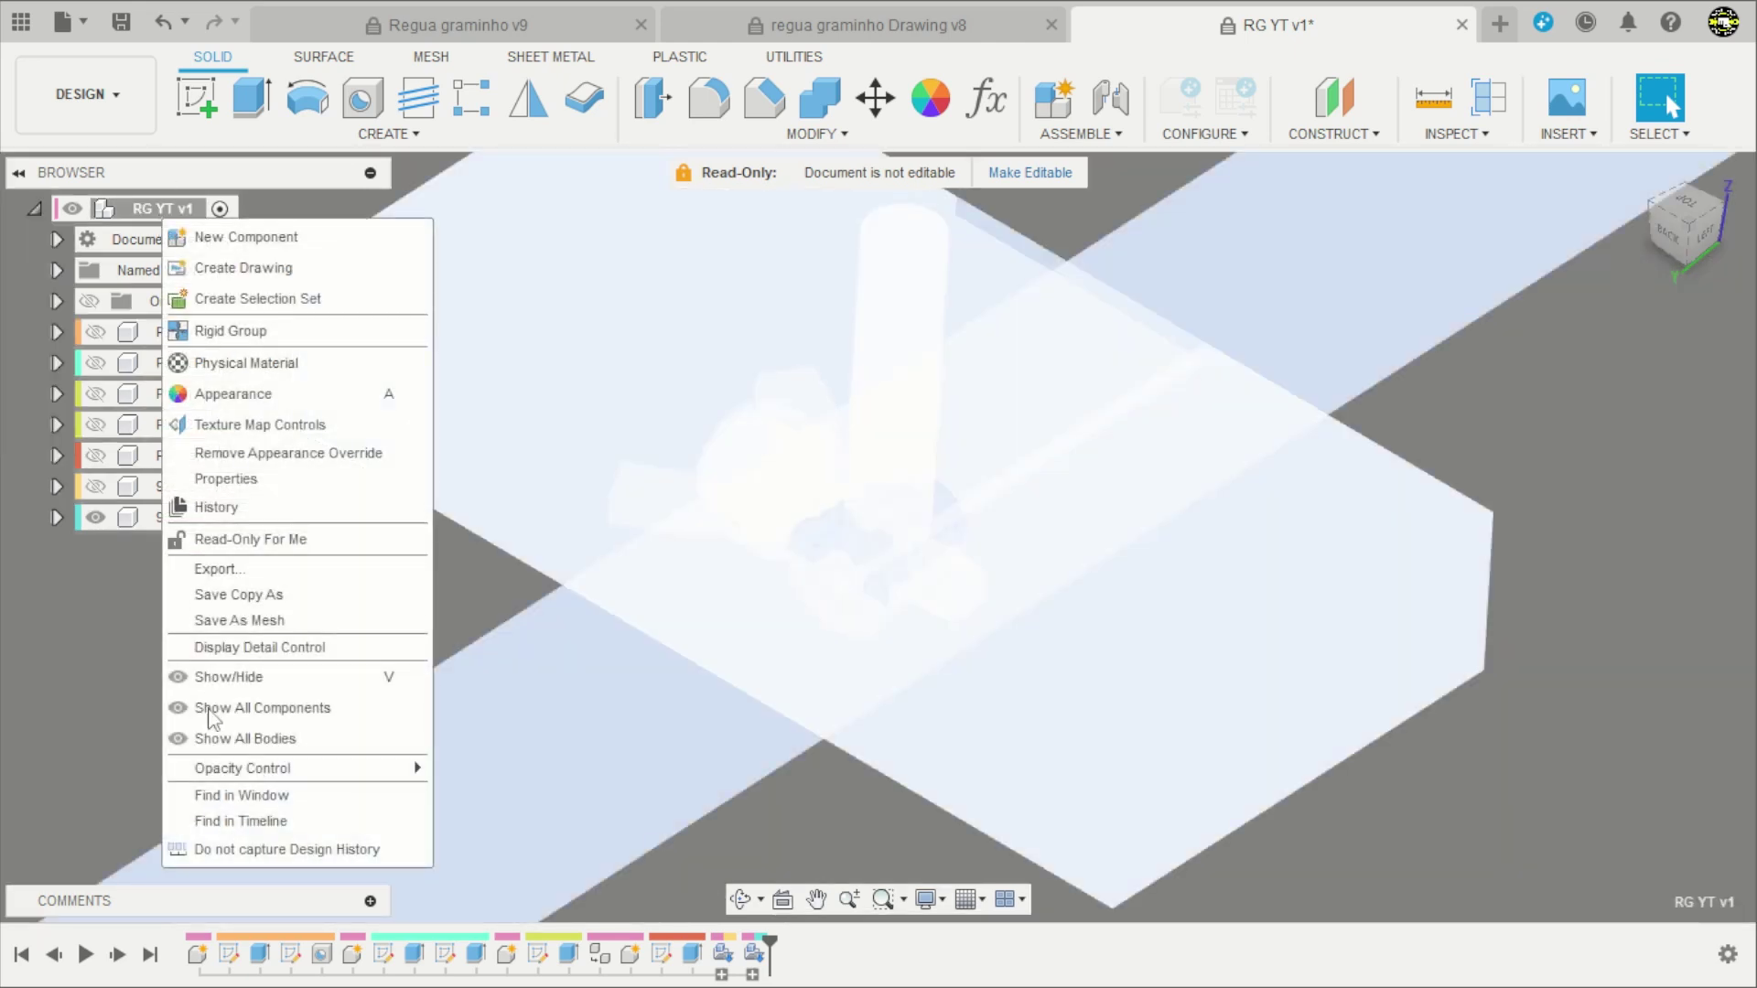
left_click(242, 710)
scroll(924, 650, "down", 3)
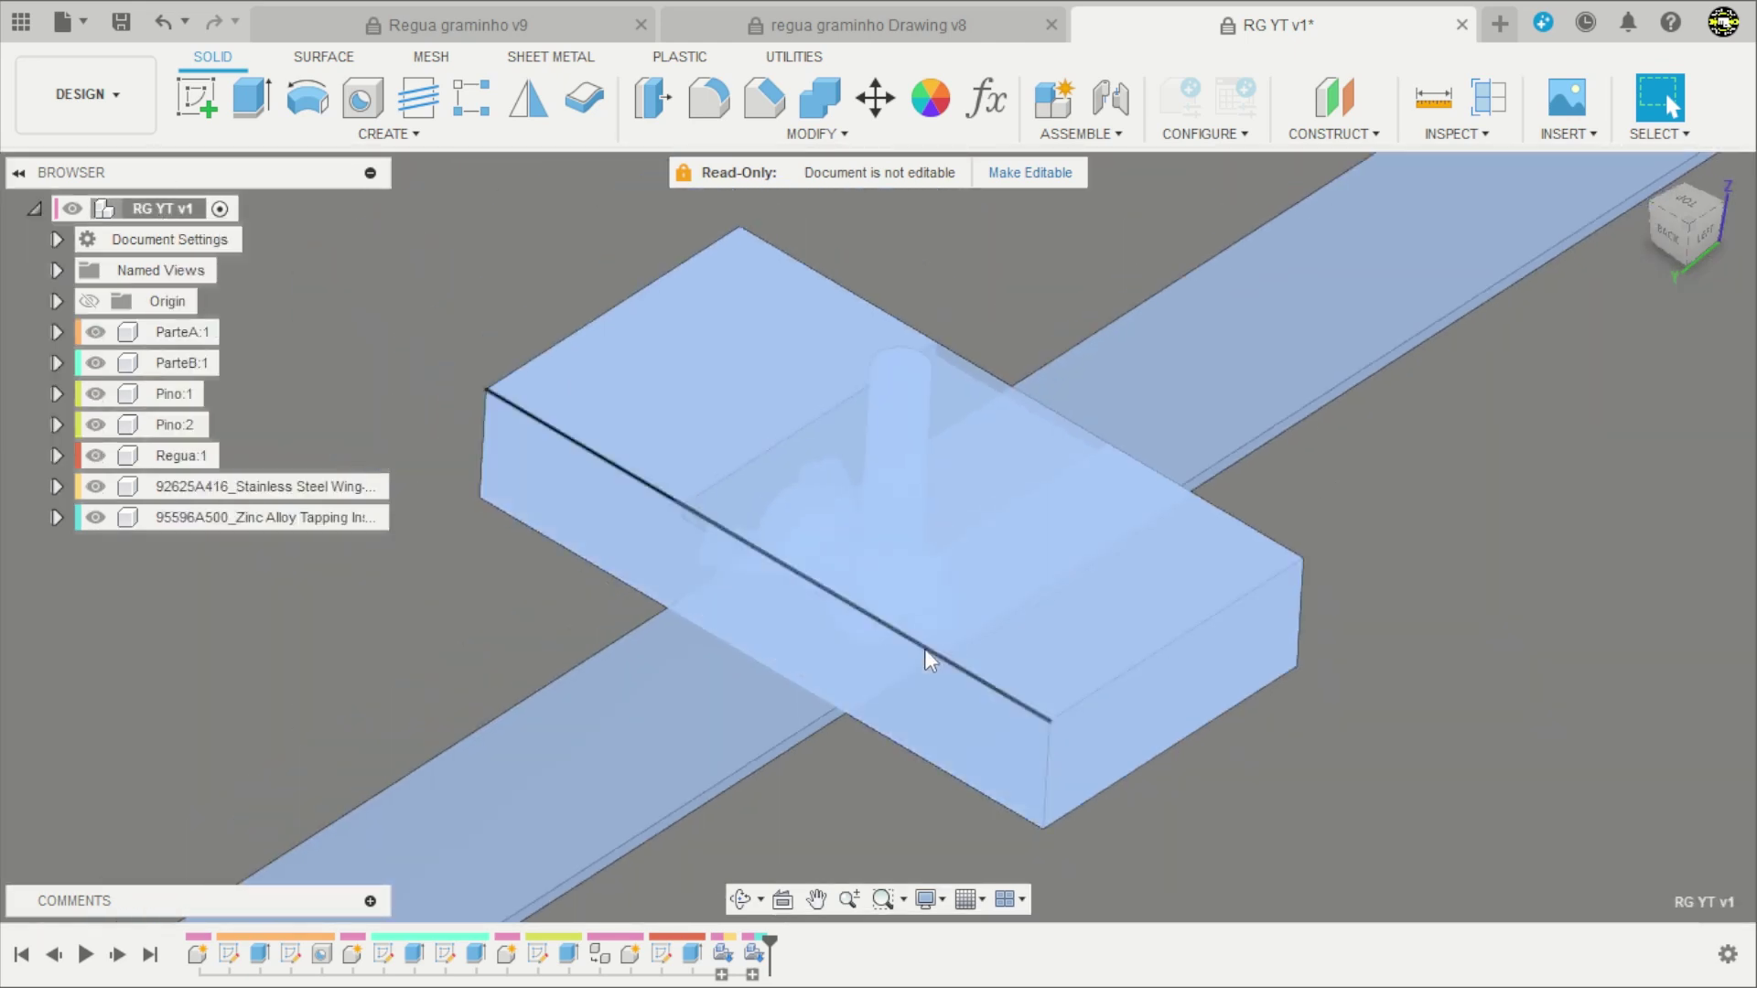
scroll(937, 608, "down", 3)
middle_click_drag(667, 600, 1104, 732, "shift")
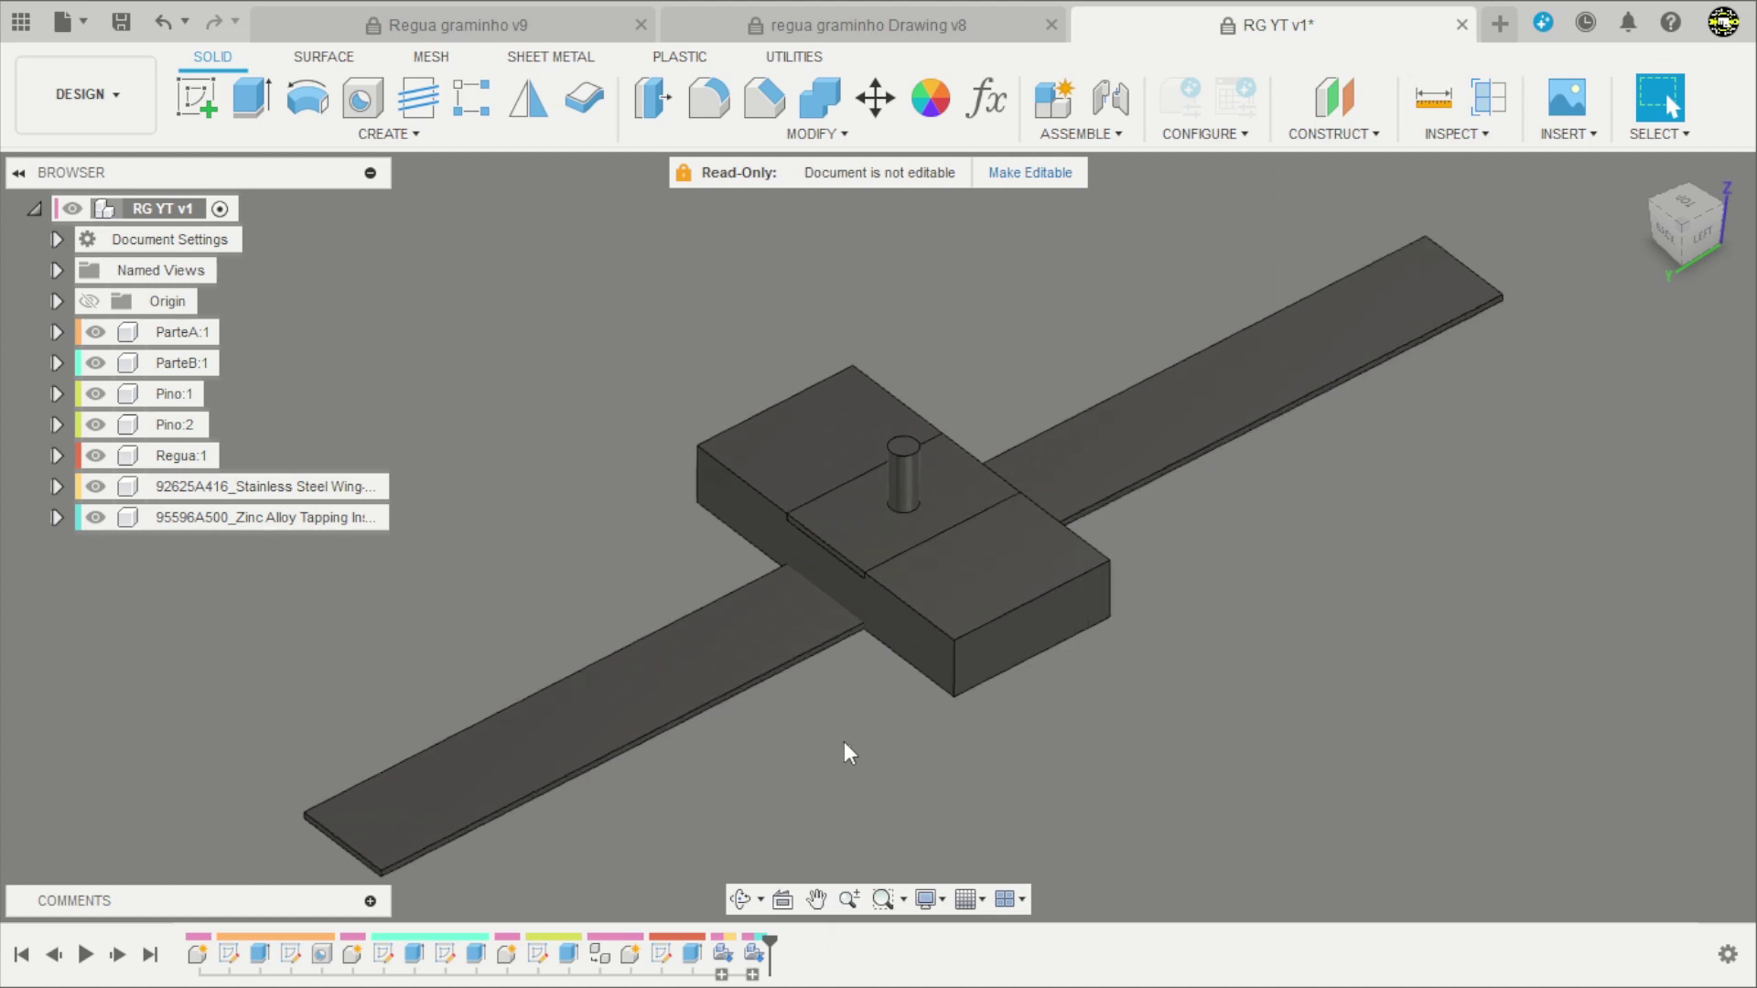
middle_click_drag(844, 741, 519, 492, "shift")
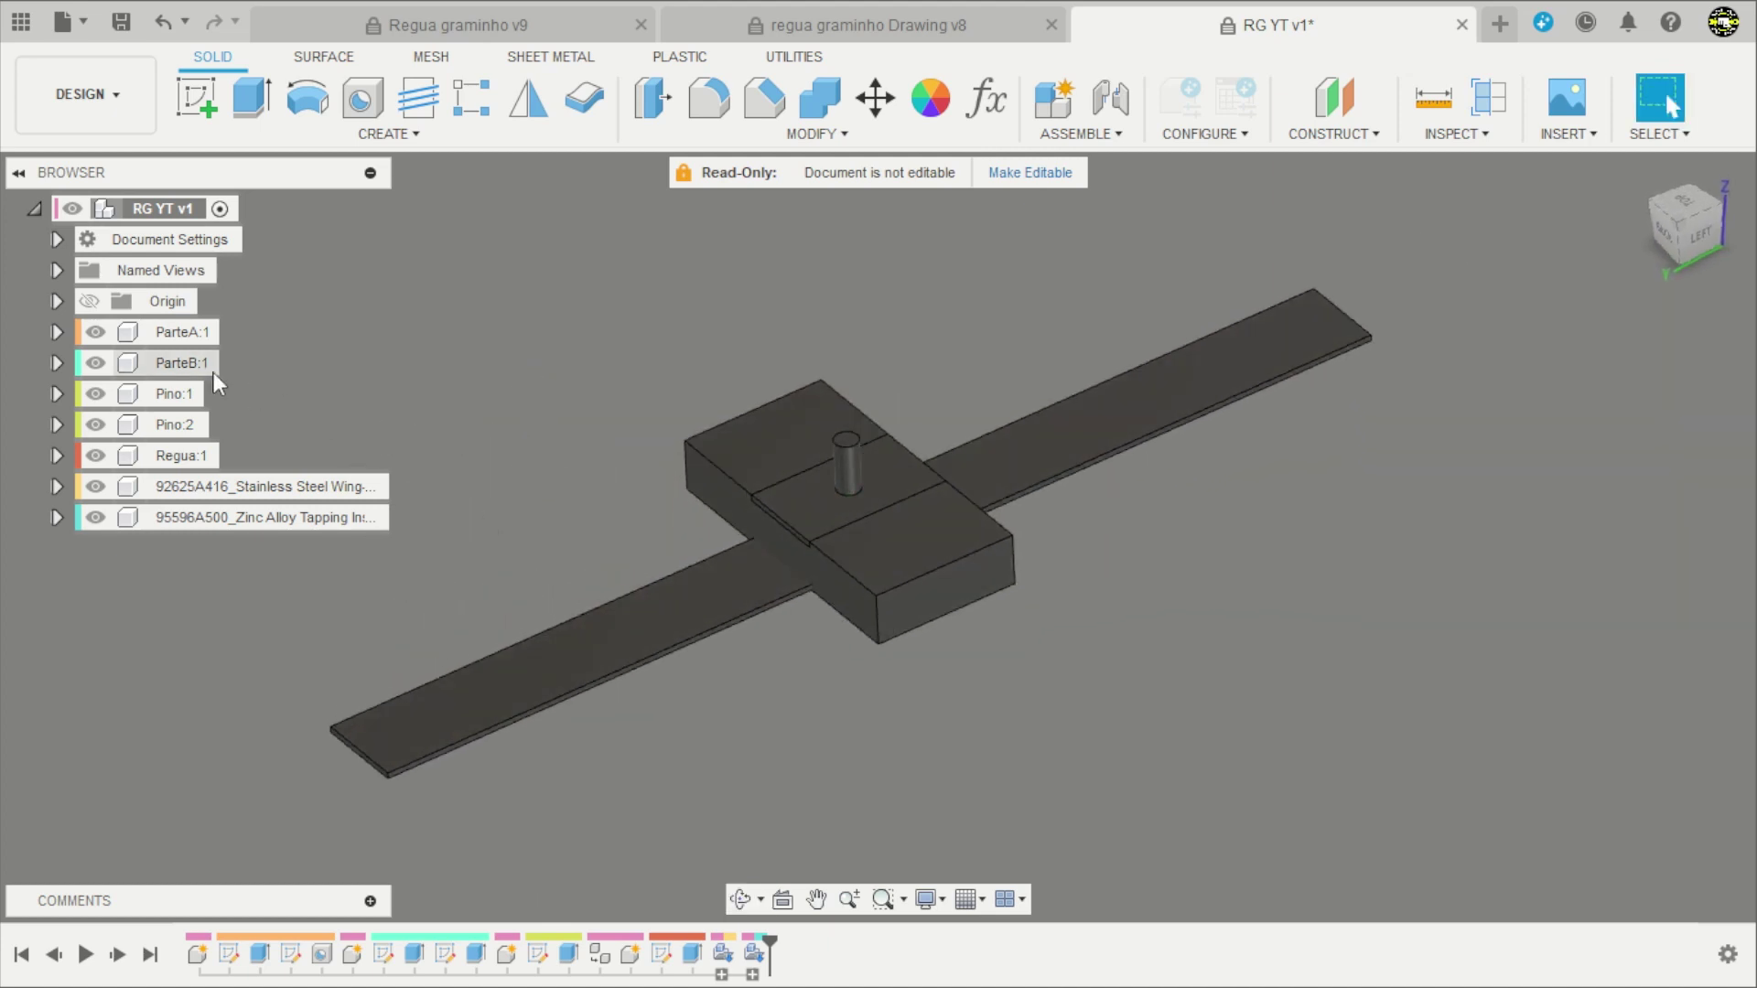
Ground the ParteB:1 block in place.
left_click(178, 373)
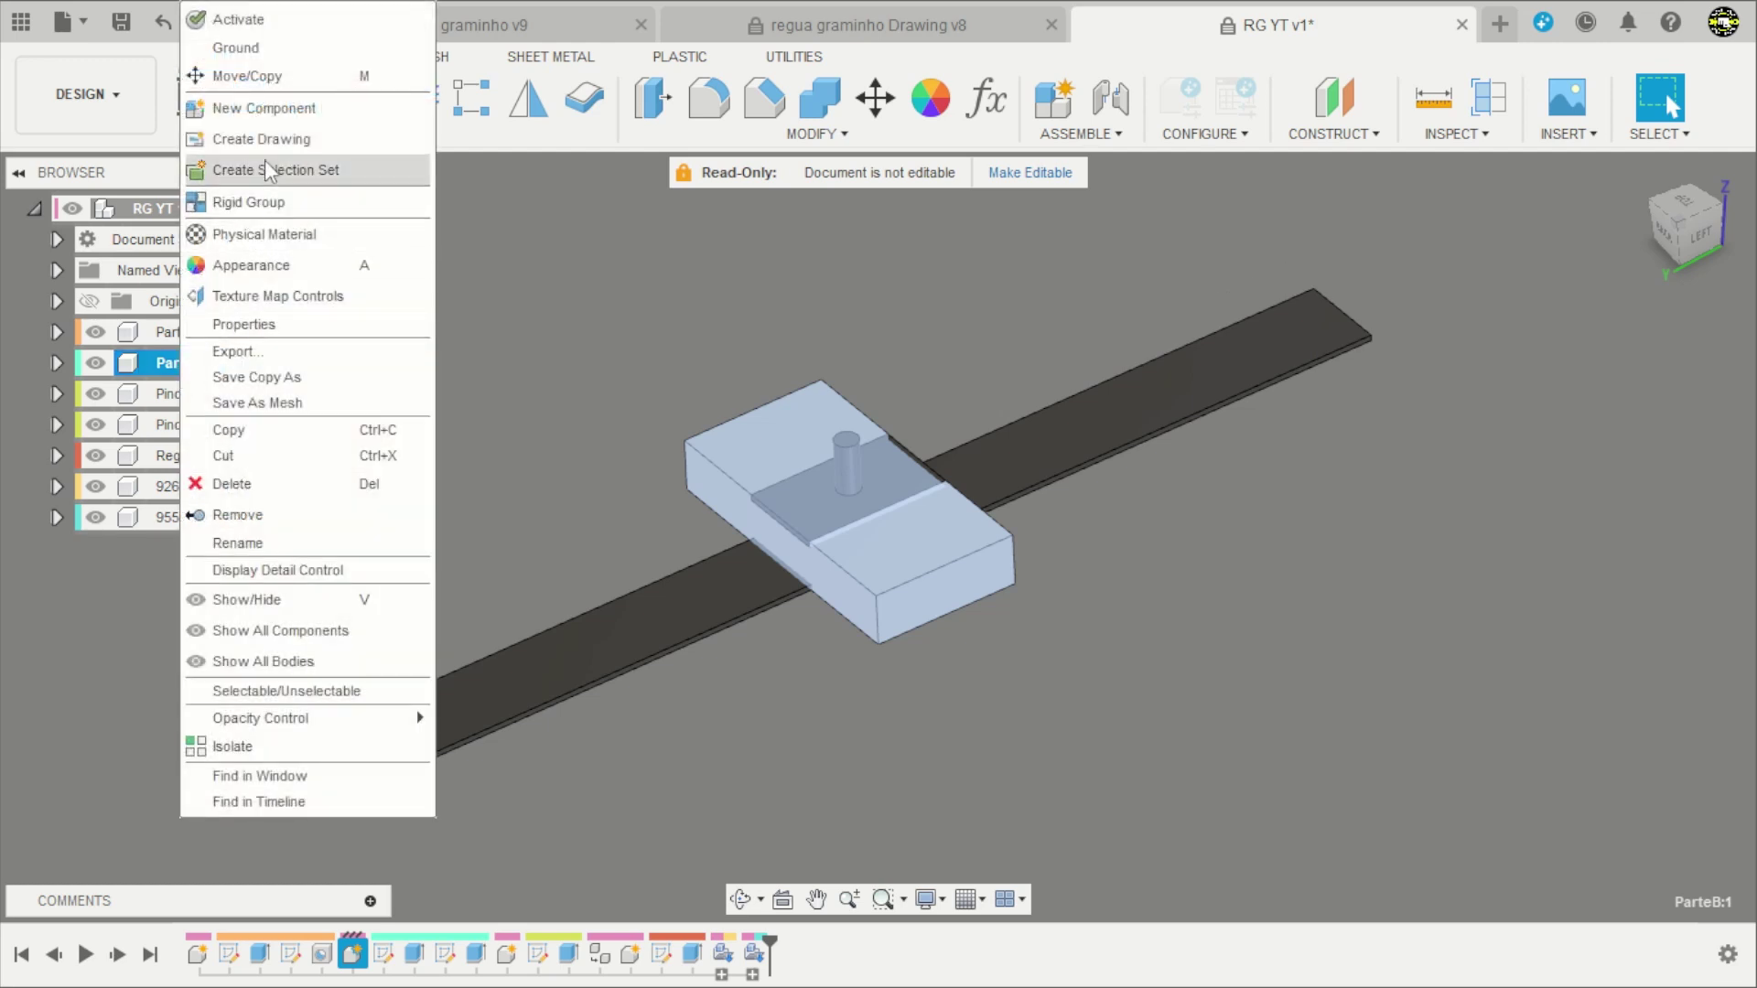
left_click(254, 47)
left_click(554, 334)
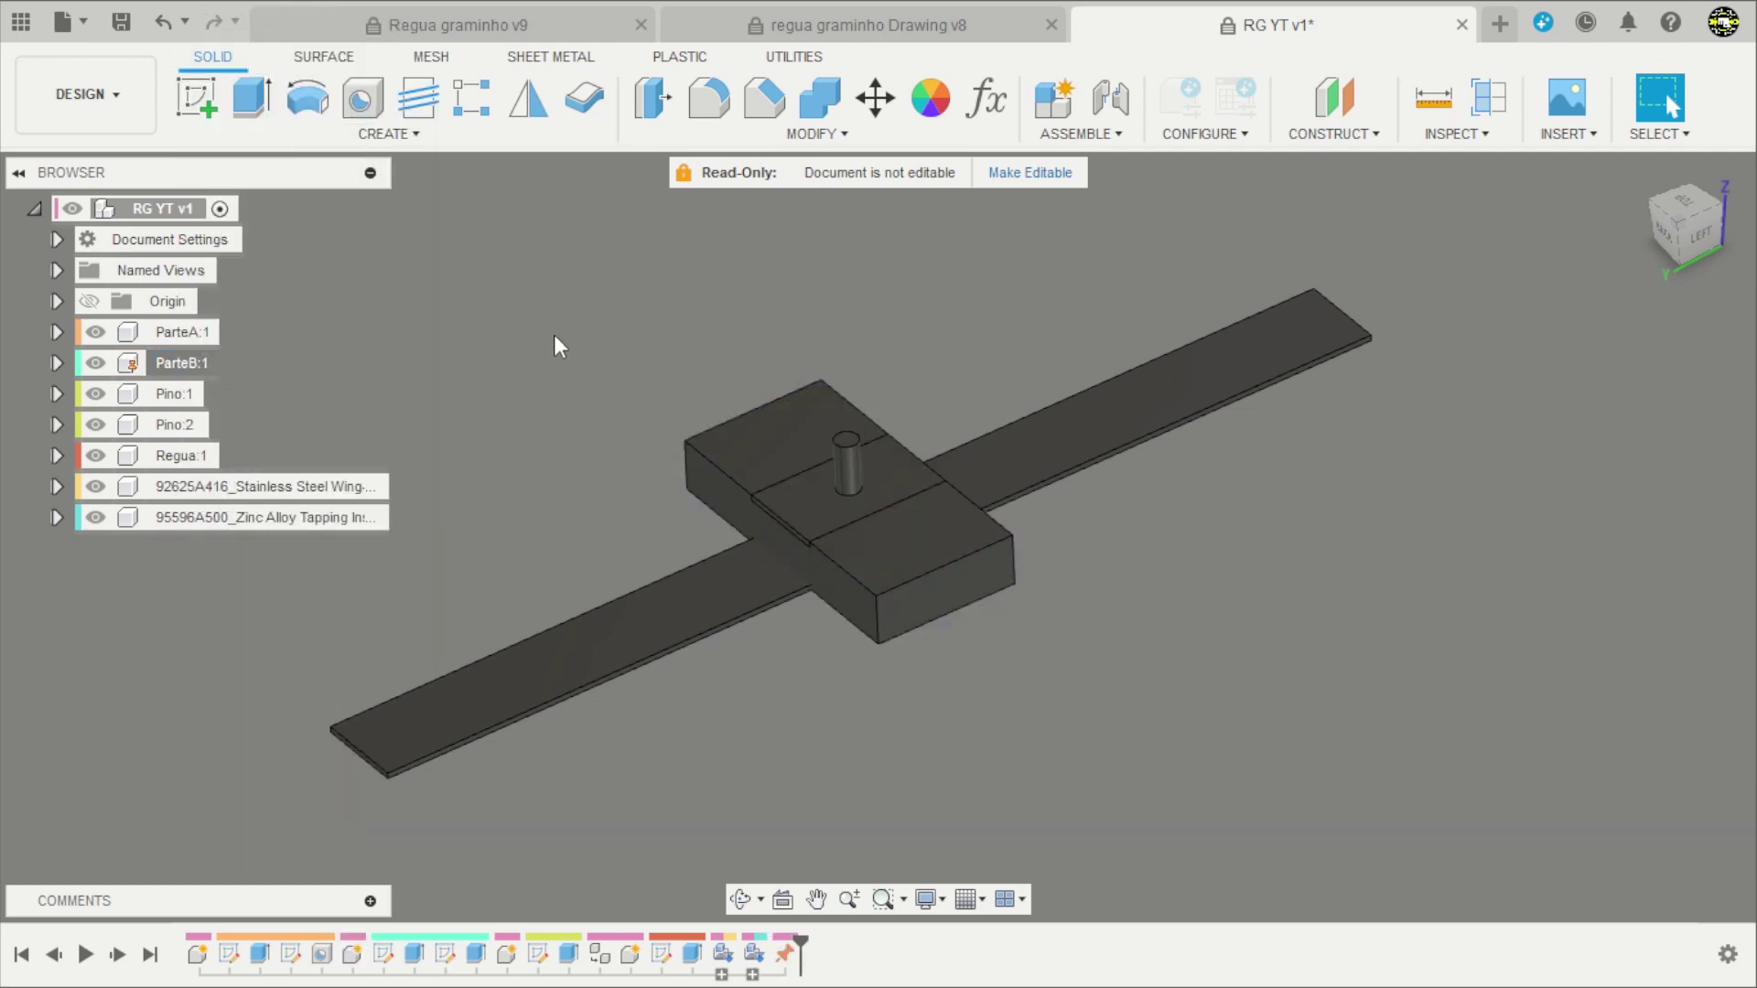
mouse_move(564, 498)
middle_mouse_down("shift")
mouse_move(549, 497)
mouse_move(609, 370)
middle_mouse_up("shift")
left_click_drag(641, 544, 679, 788)
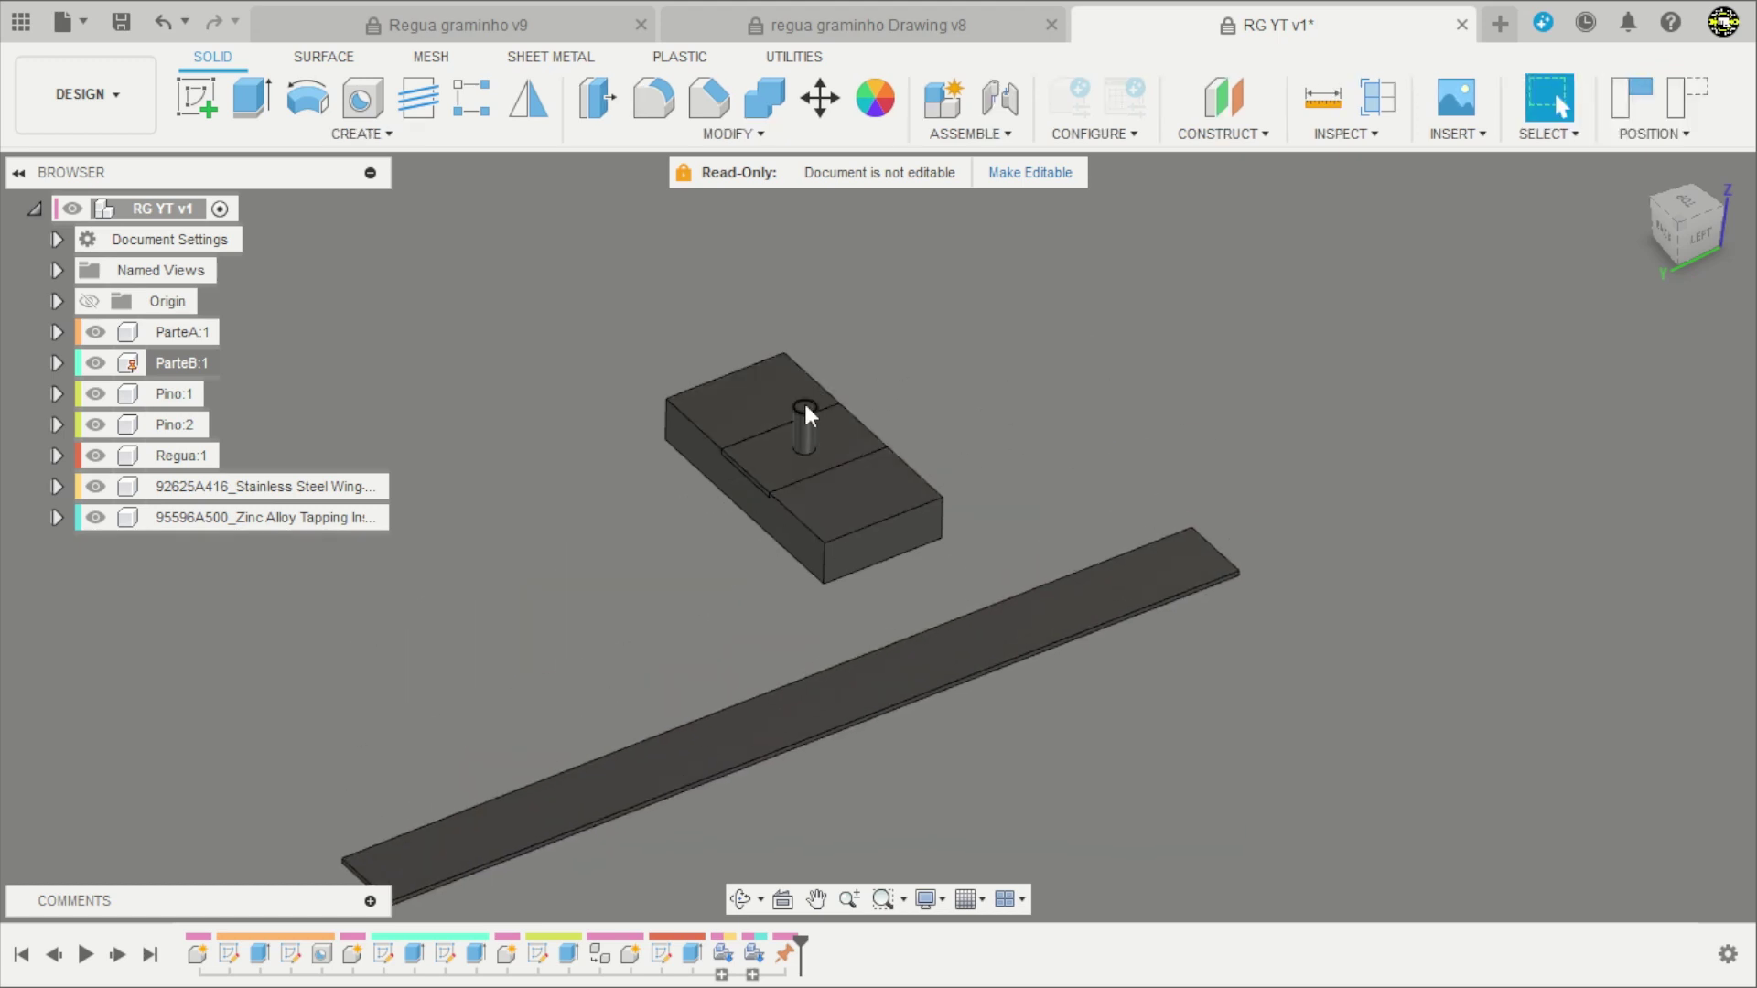
left_click_drag(872, 384, 1041, 337)
left_click_drag(882, 419, 1074, 345)
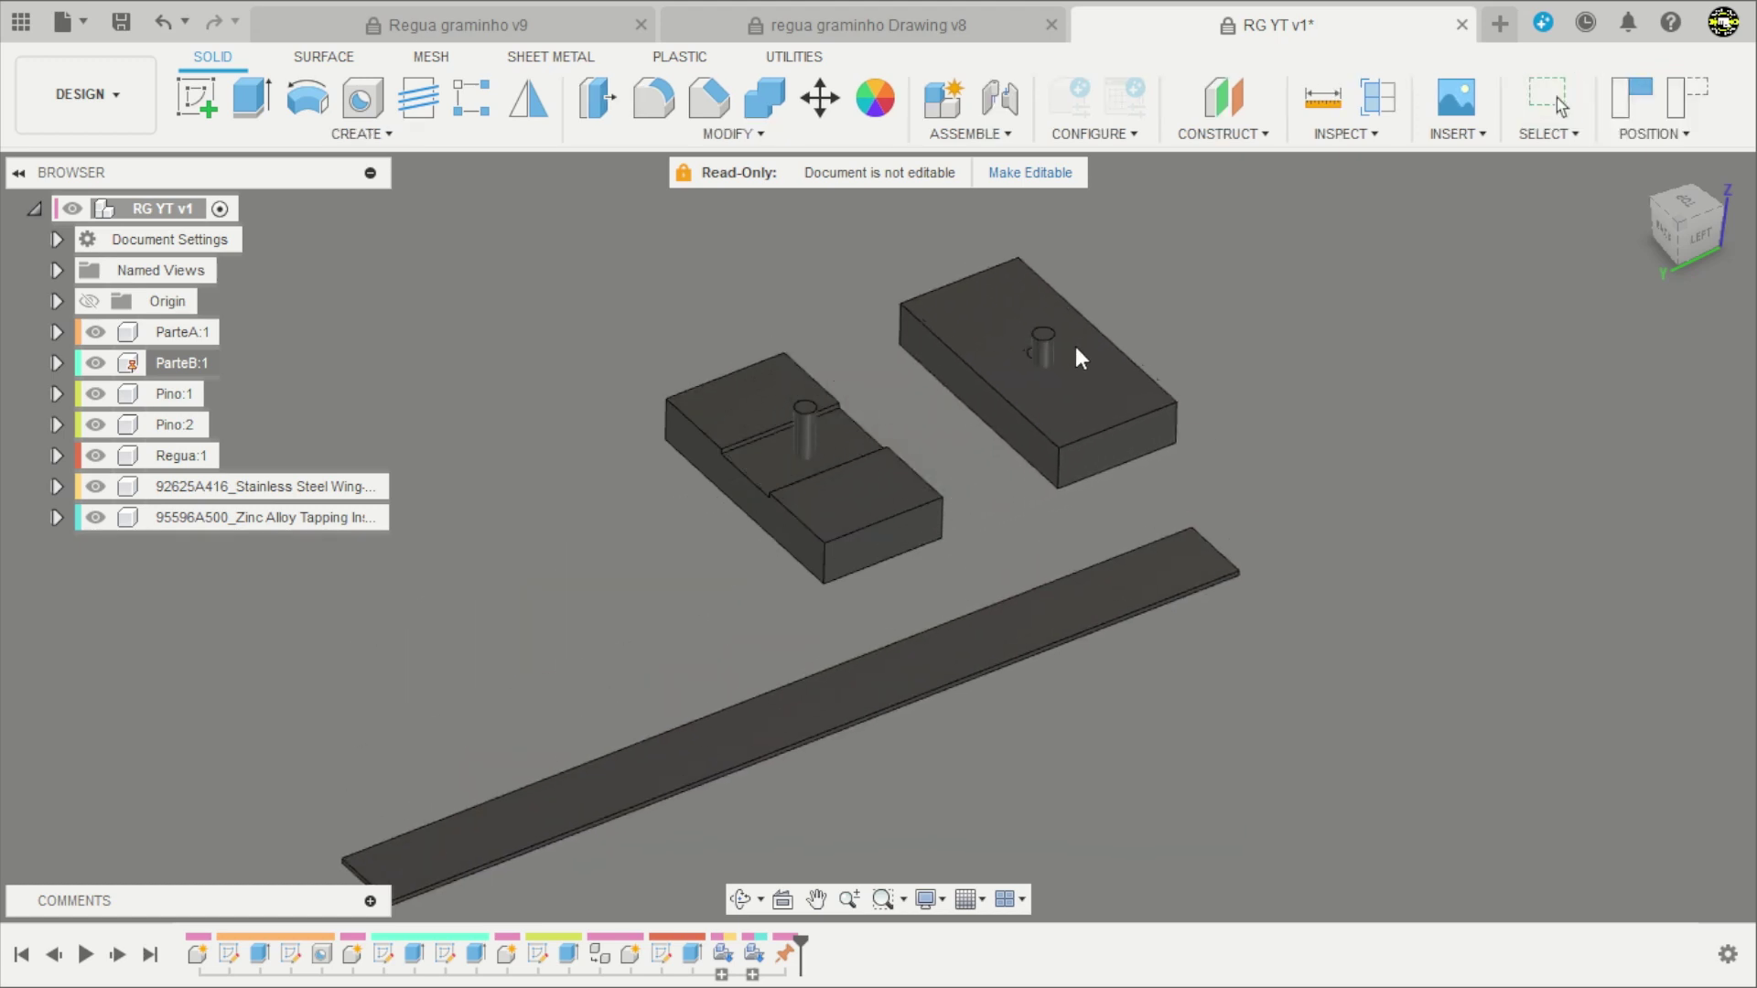
left_click_drag(794, 421, 604, 501)
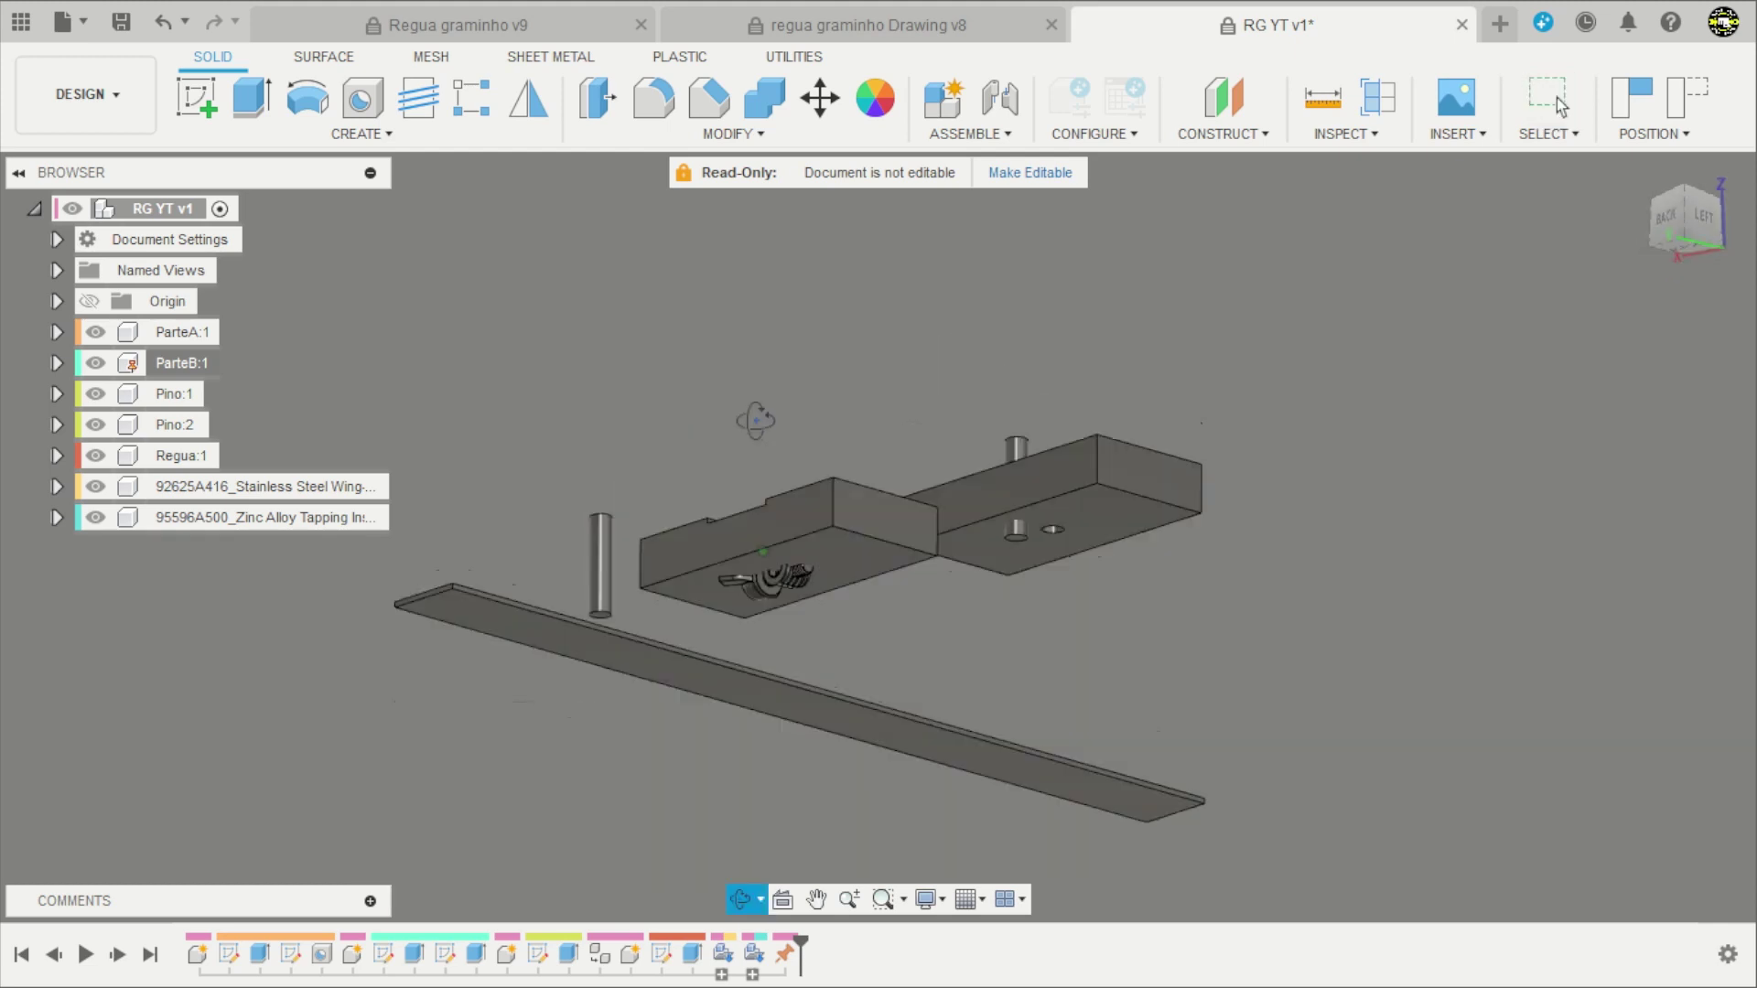
middle_click_drag(664, 503, 771, 577, "shift")
left_click_drag(773, 582, 706, 539)
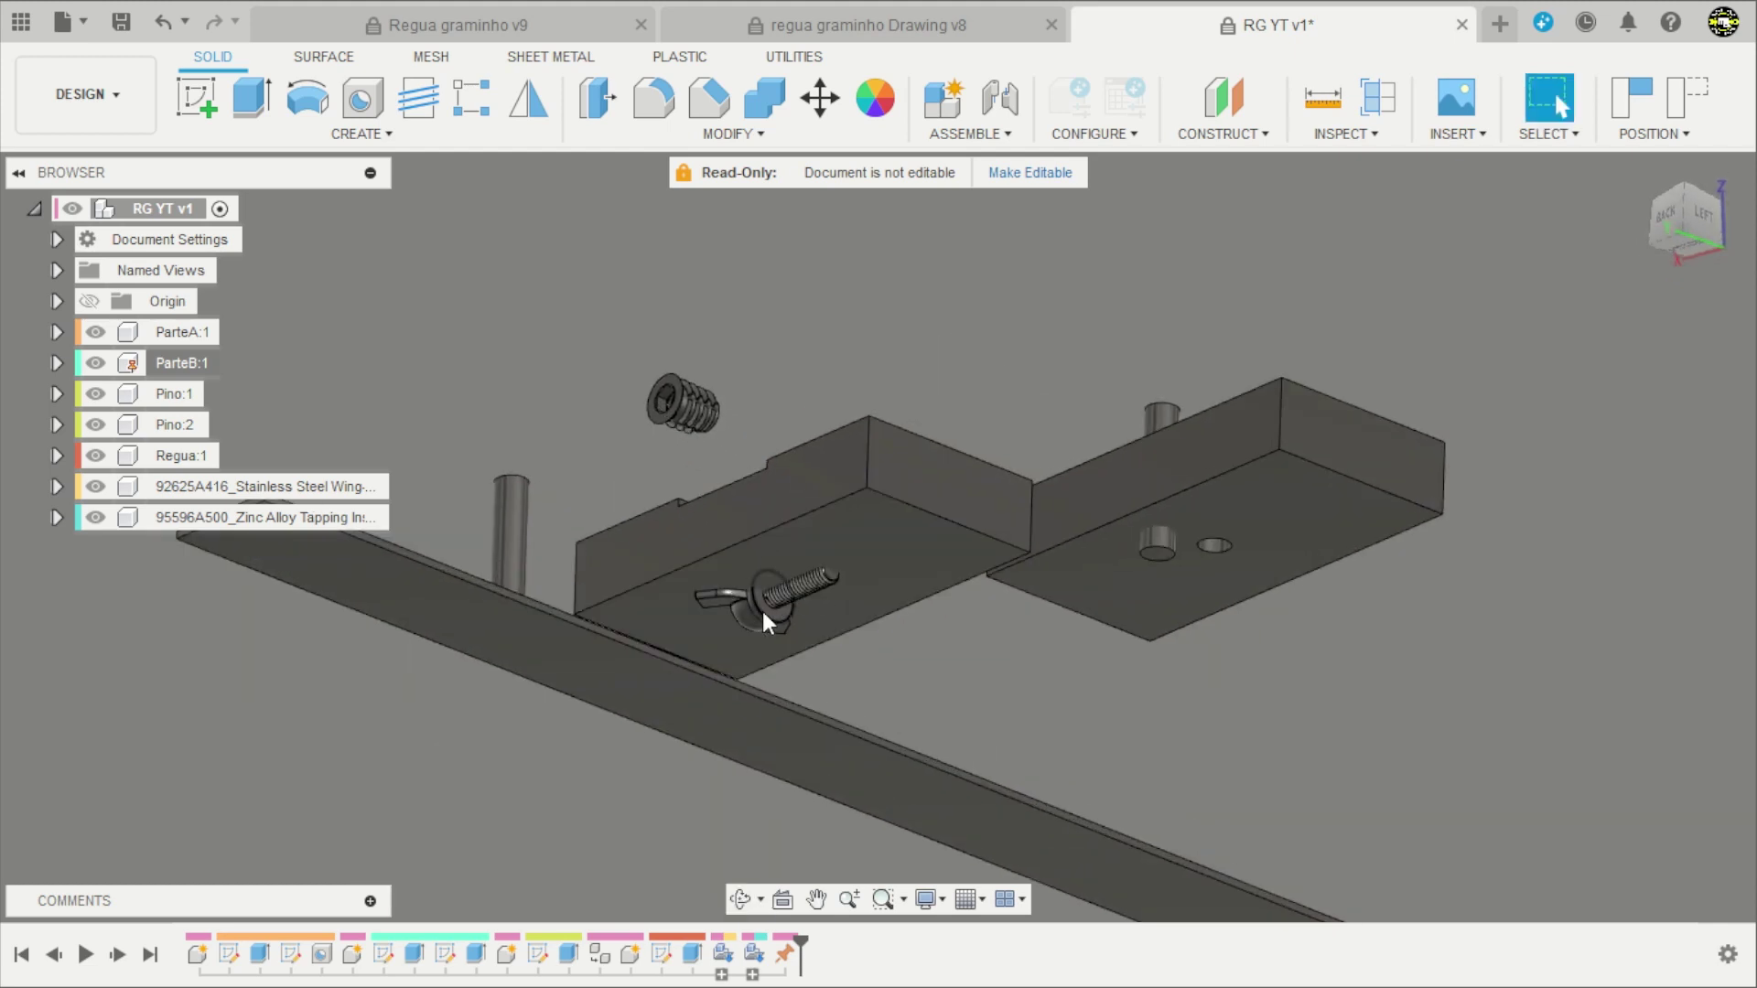
left_click_drag(765, 623, 824, 359)
mouse_move(1024, 302)
middle_mouse_down("shift")
mouse_move(885, 547)
mouse_move(859, 392)
middle_mouse_up("shift")
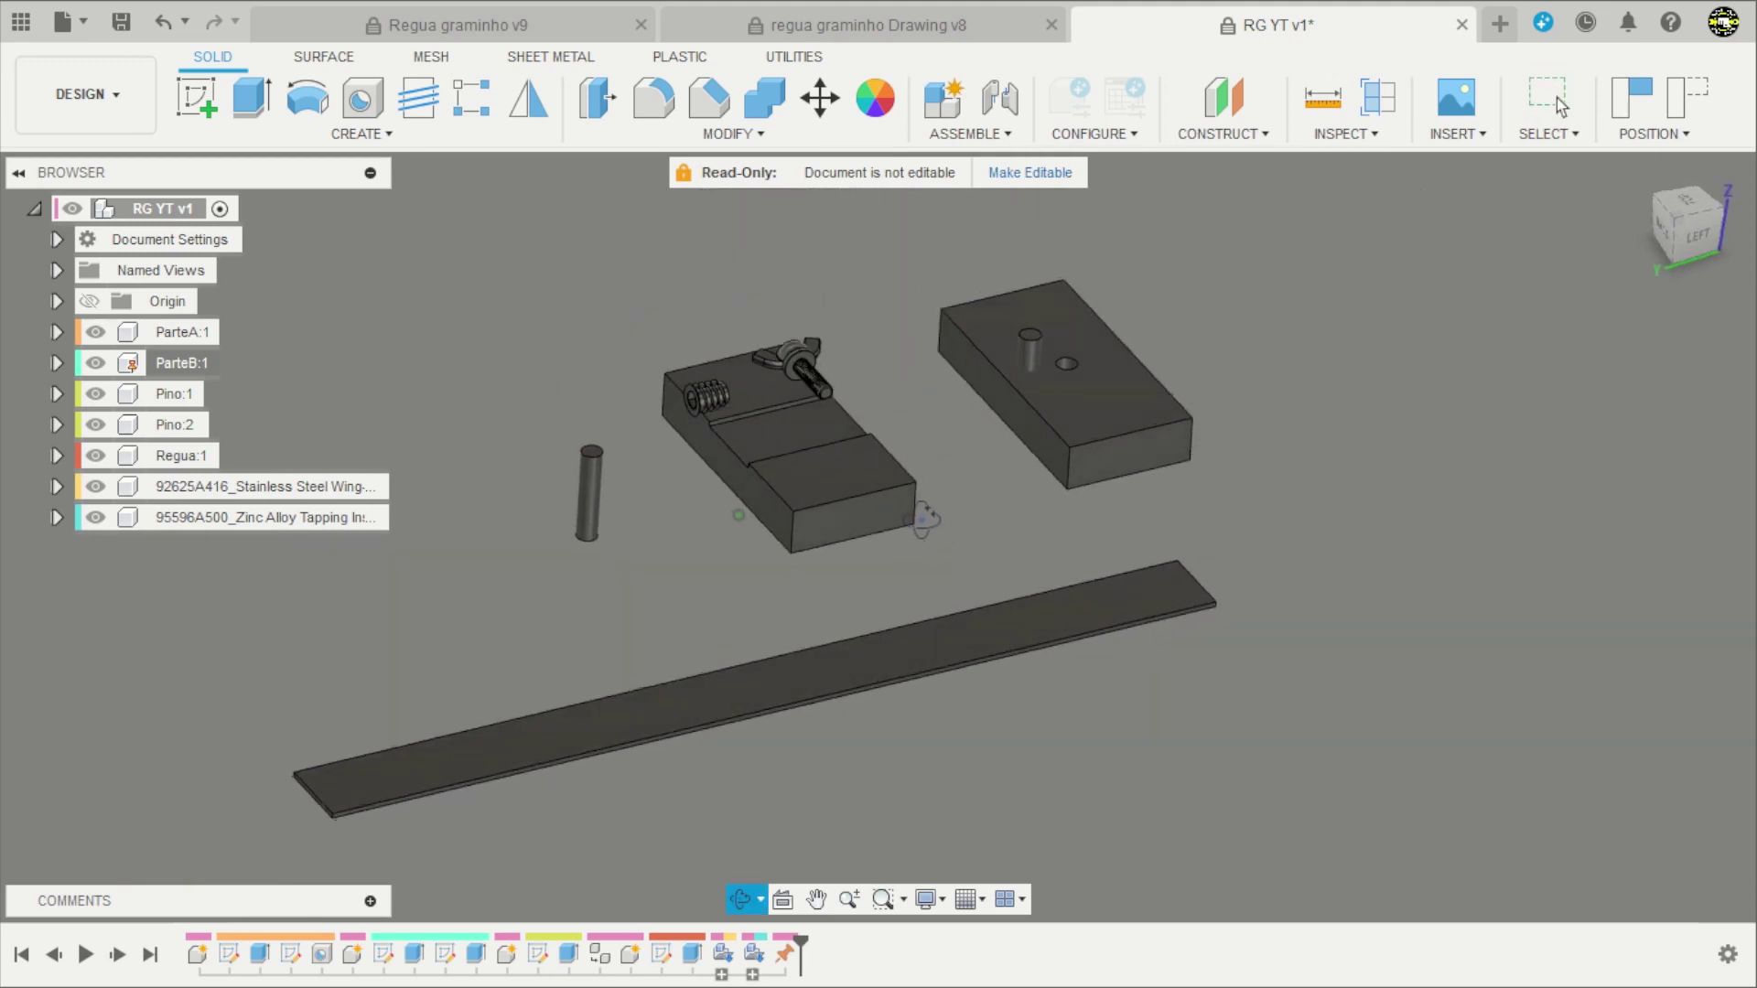
scroll(892, 381, "up", 2)
scroll(996, 494, "down", 2)
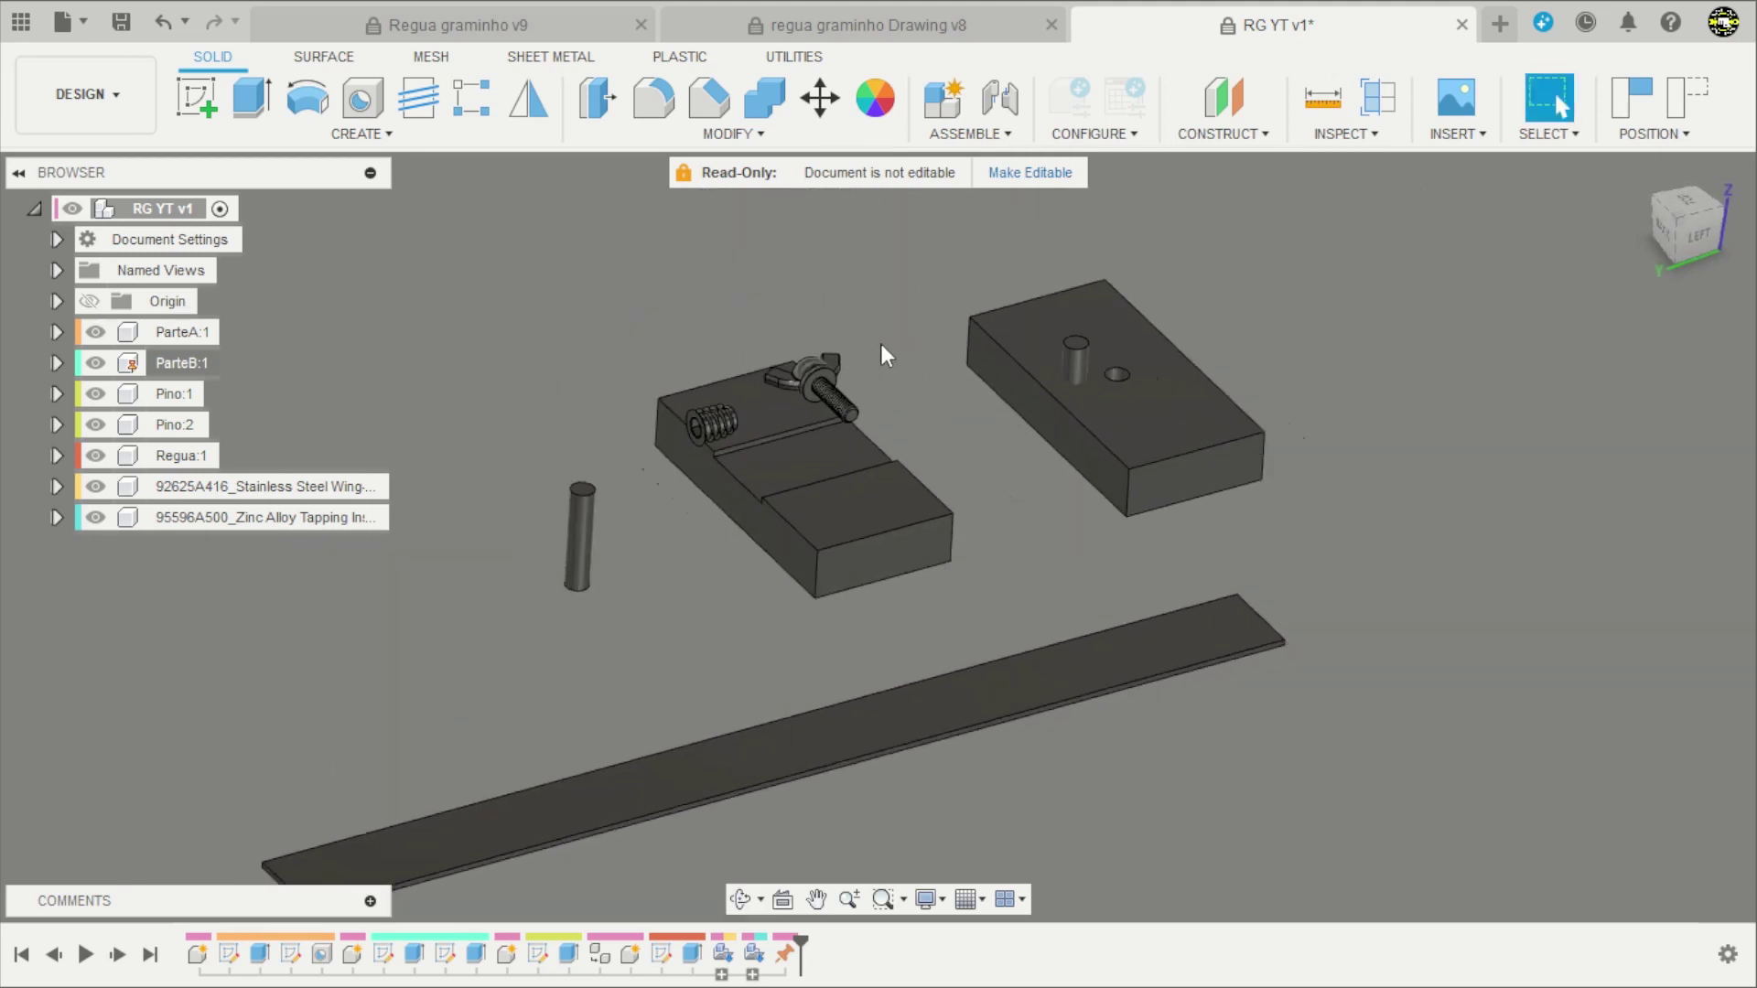
scroll(881, 345, "up", 2)
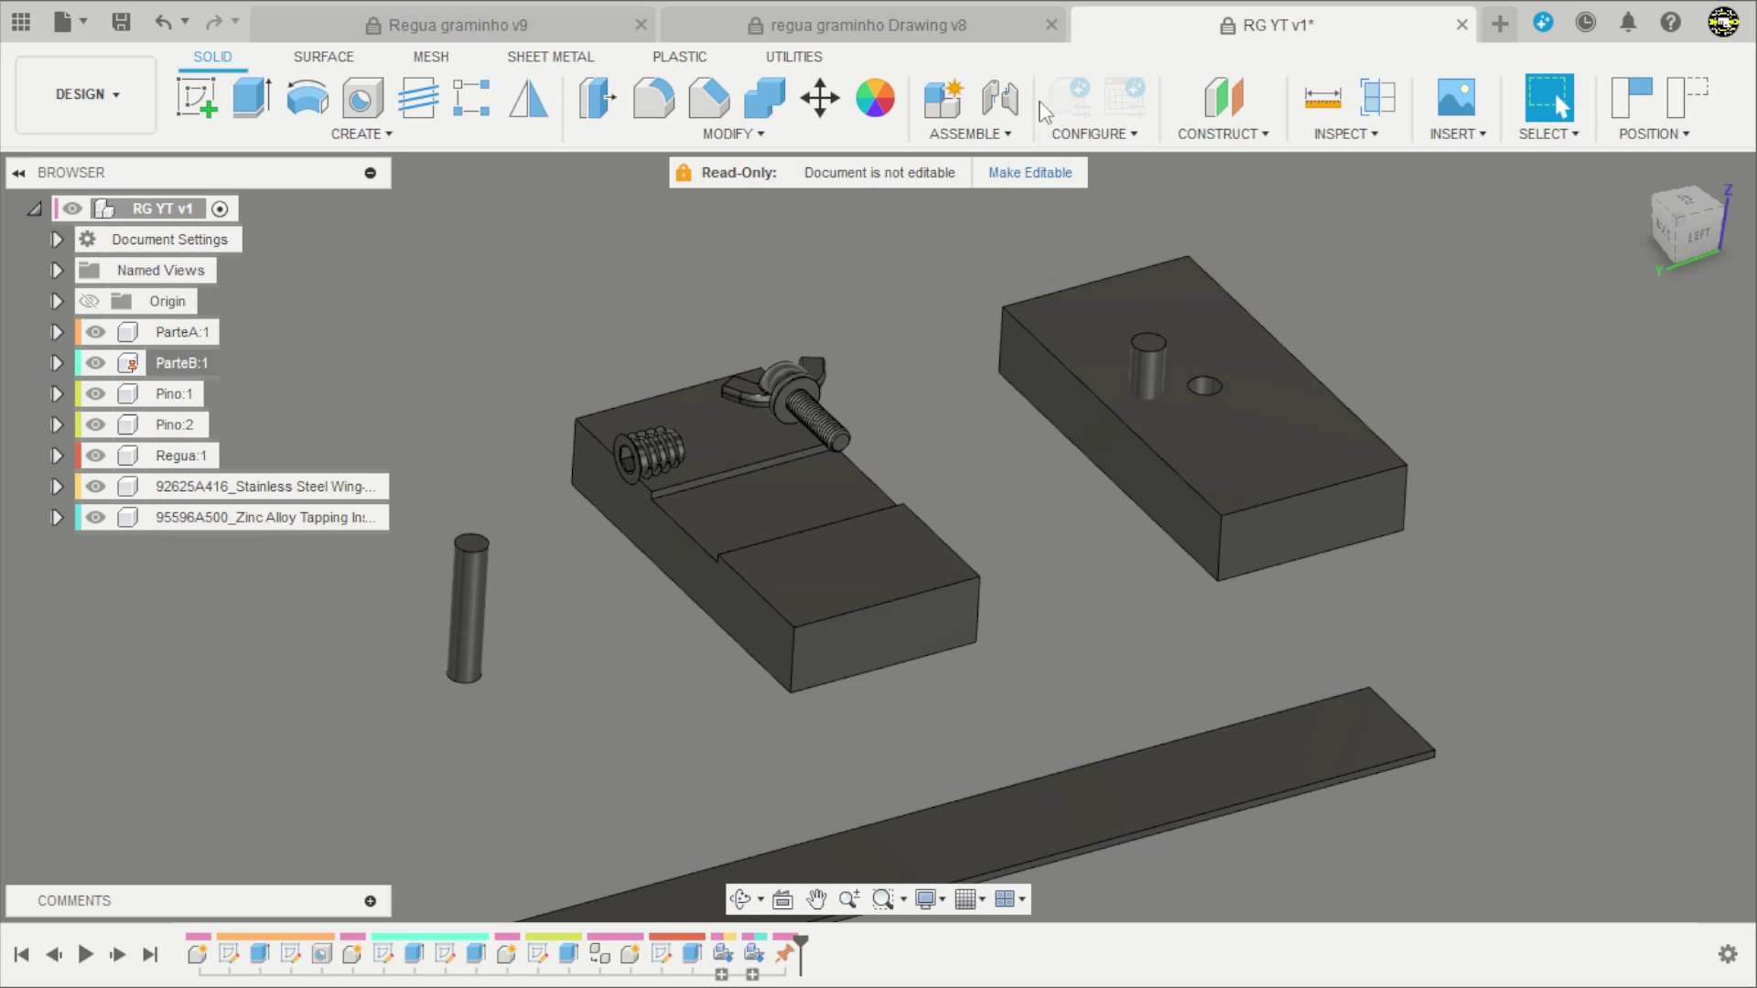
Start a joint snapping ParteA's face centre to ParteB's face centre.
left_click(1002, 98)
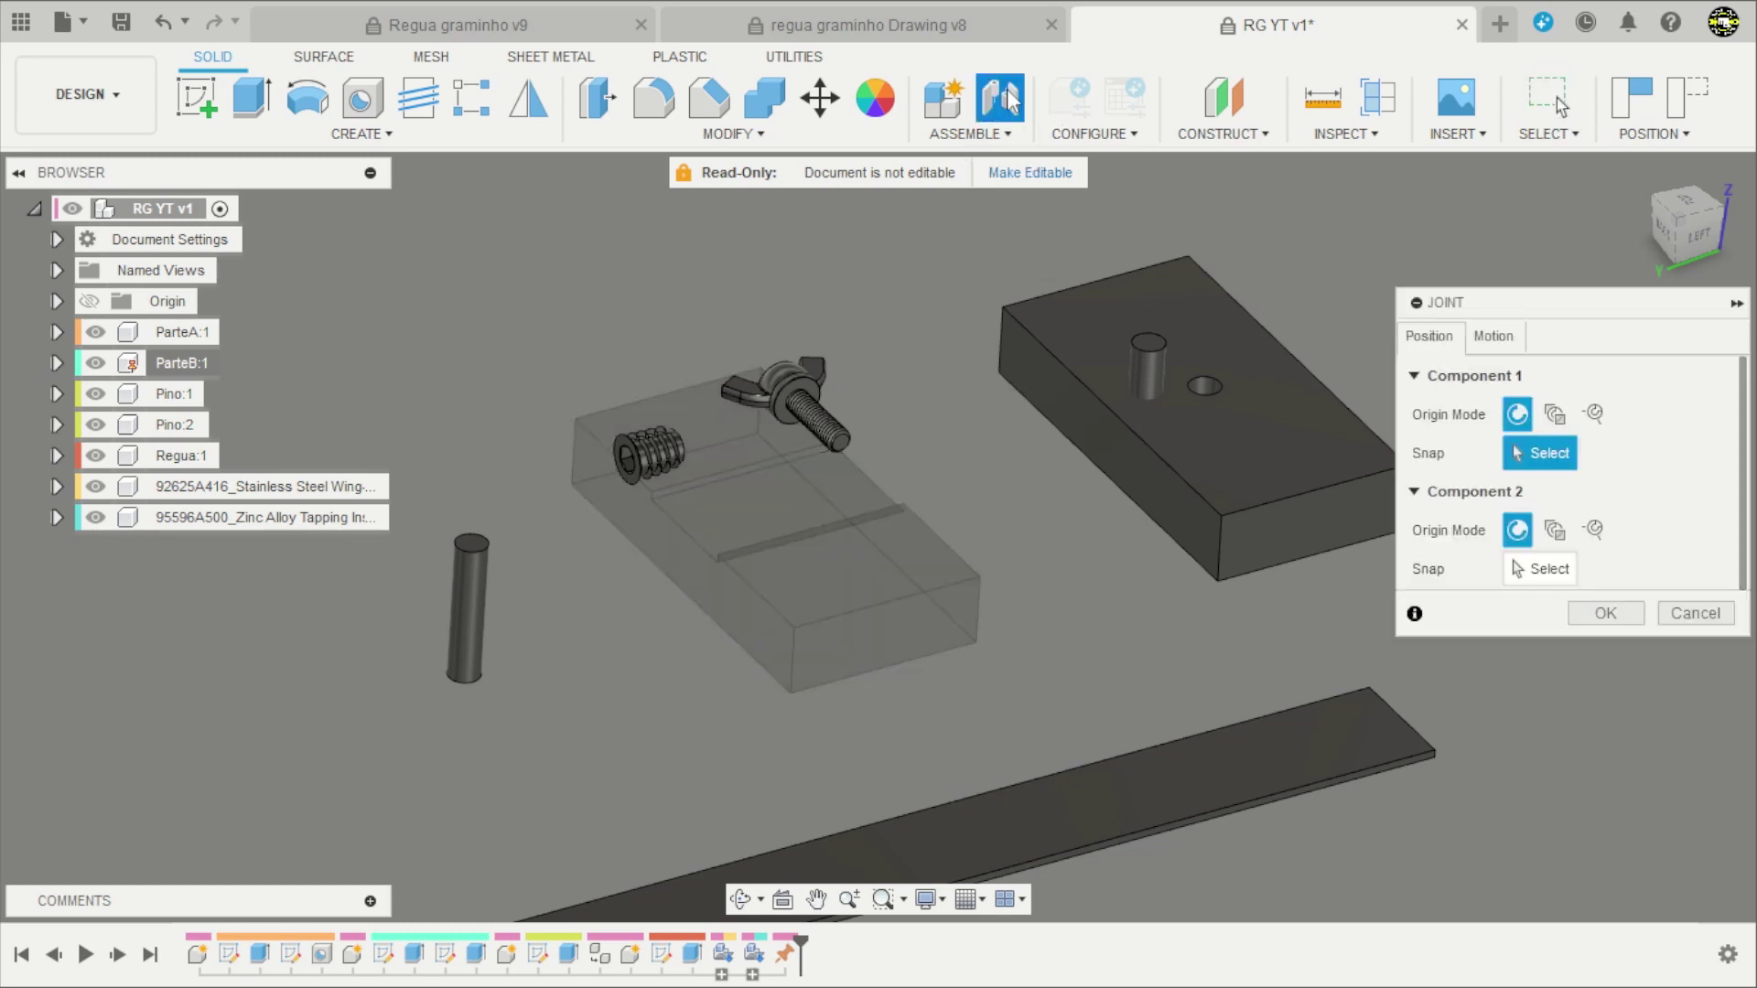
left_click(997, 453)
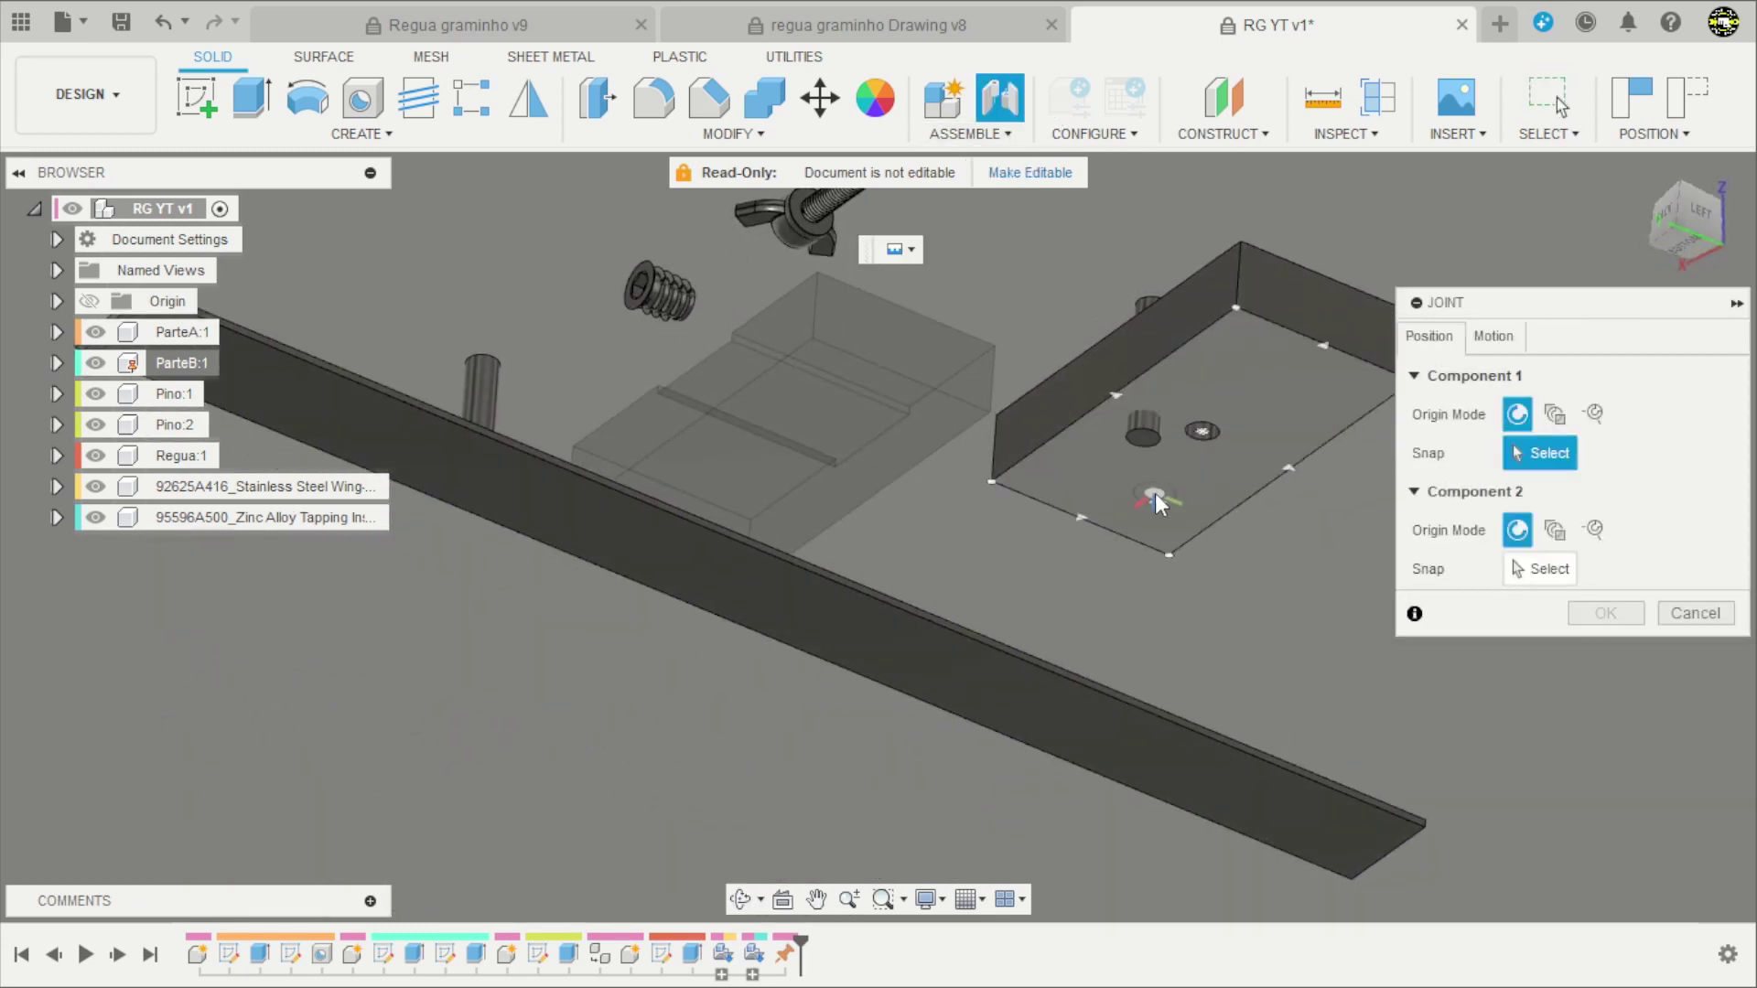
scroll(1159, 492, "up", 3)
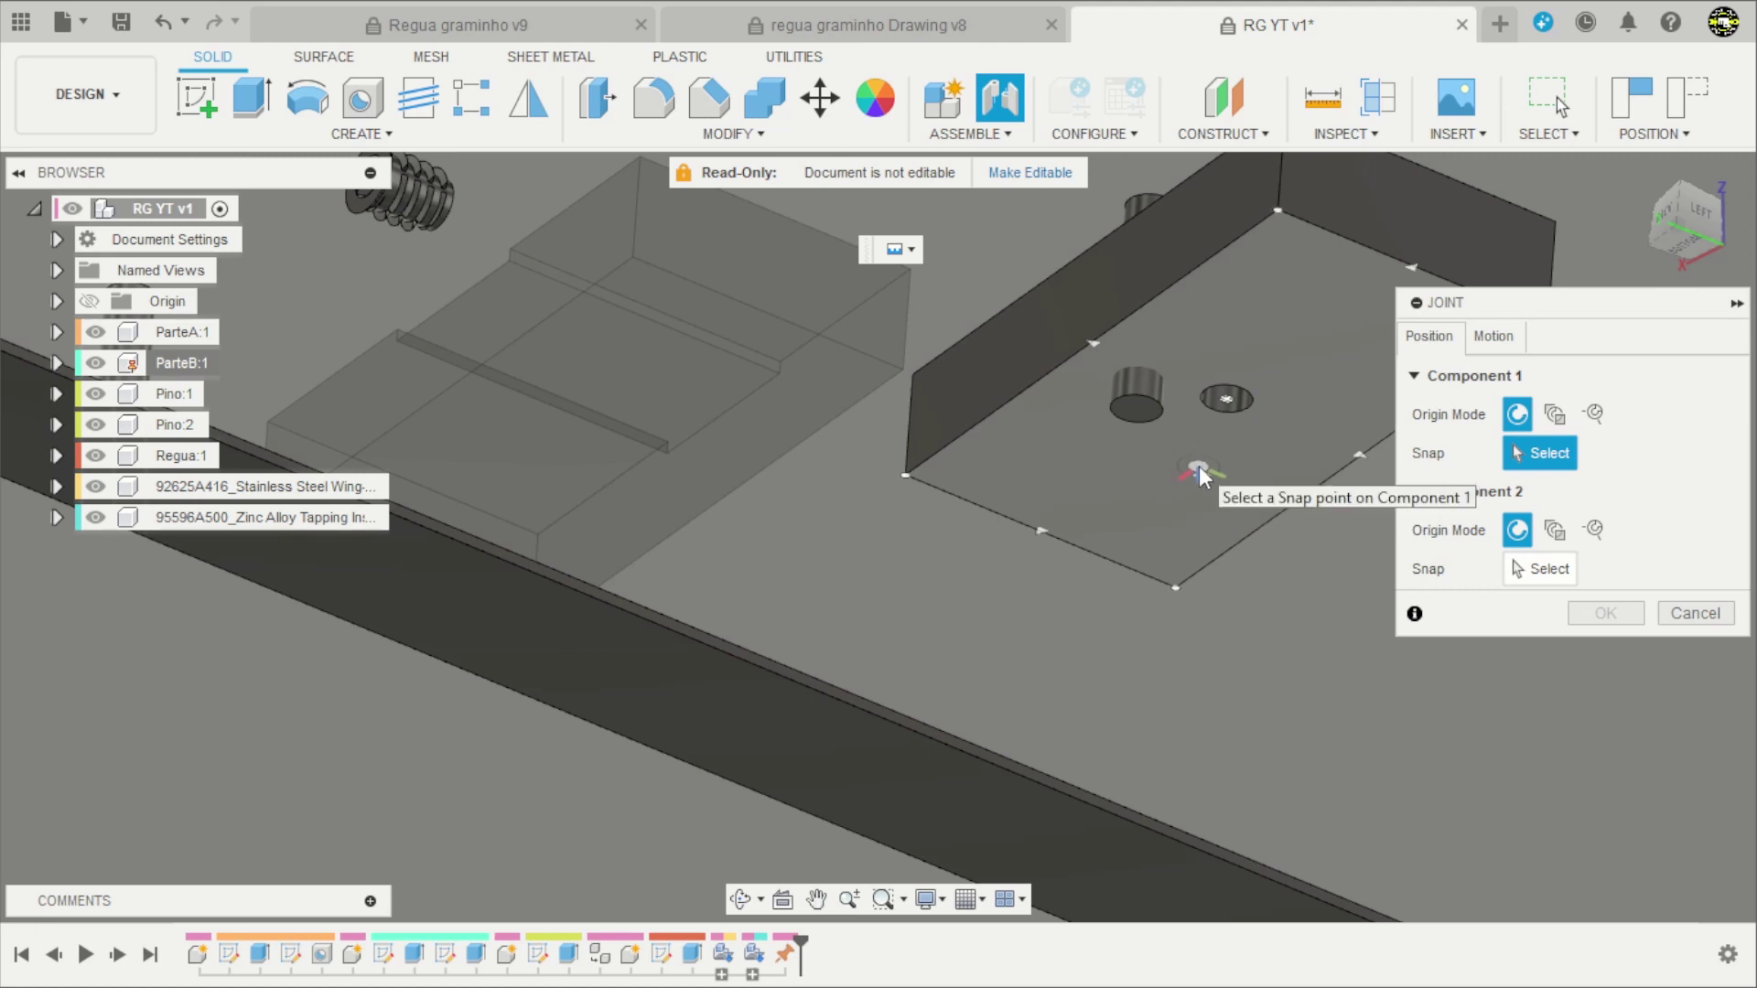
left_click(1227, 405)
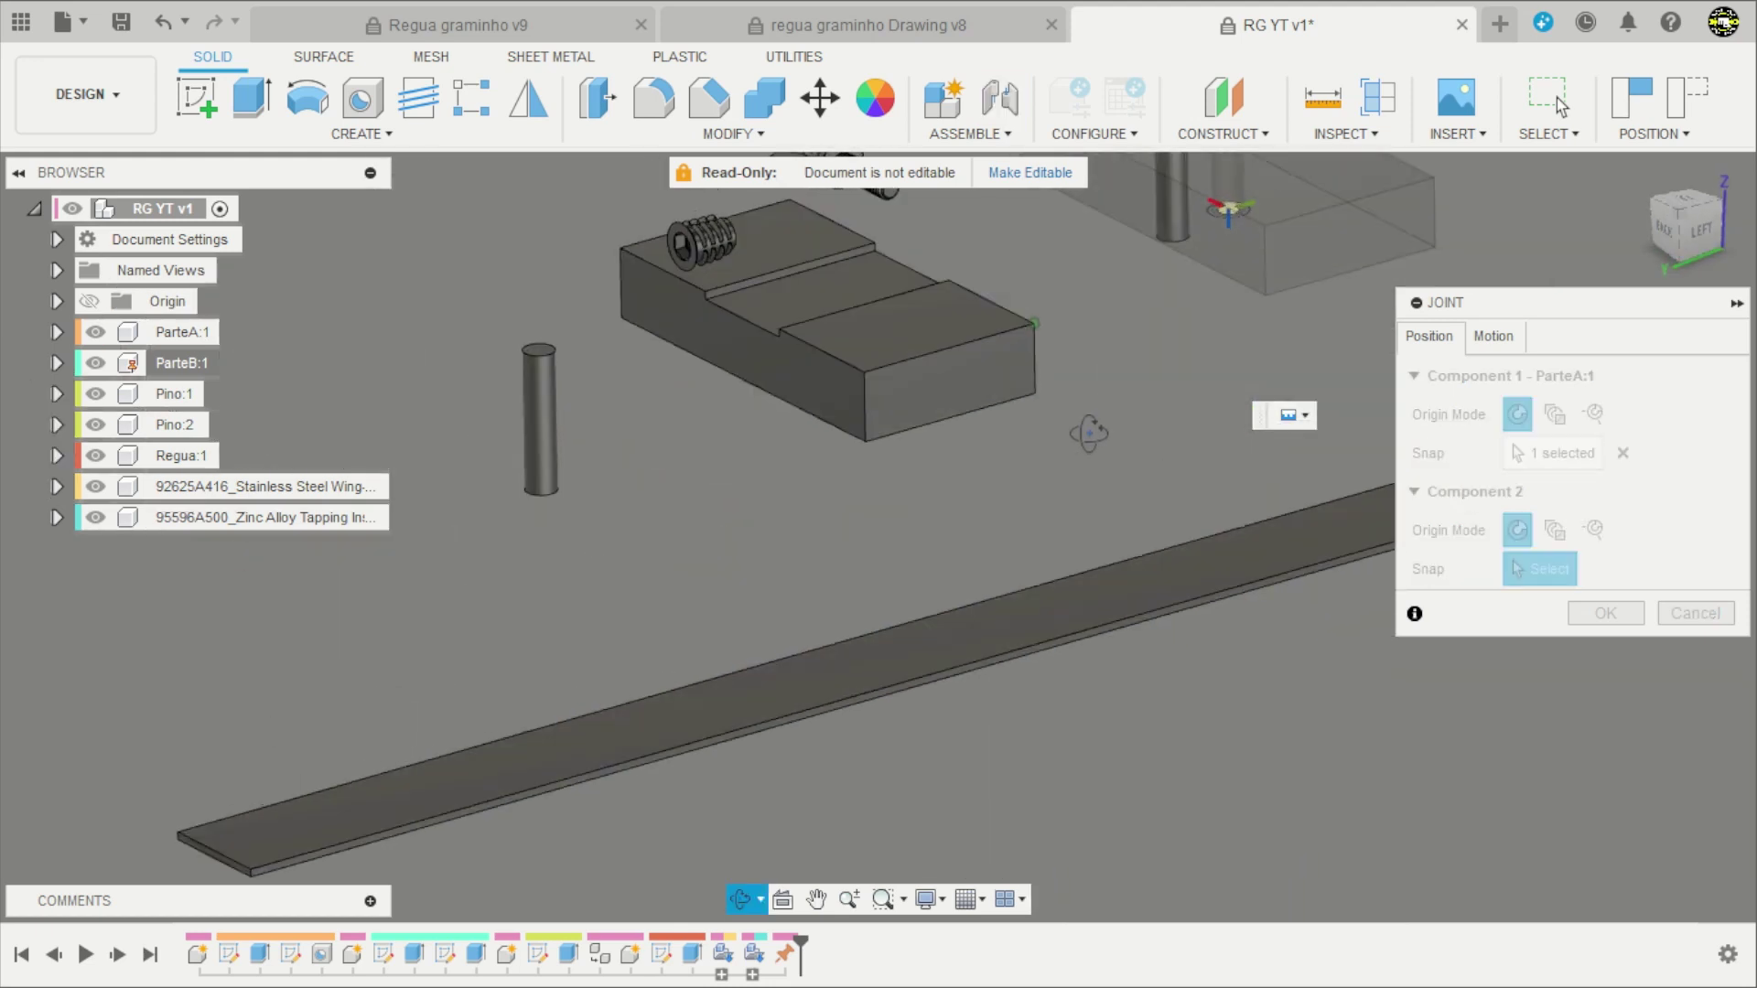
scroll(848, 428, "up", 2)
scroll(900, 425, "up", 3)
scroll(900, 424, "up", 2)
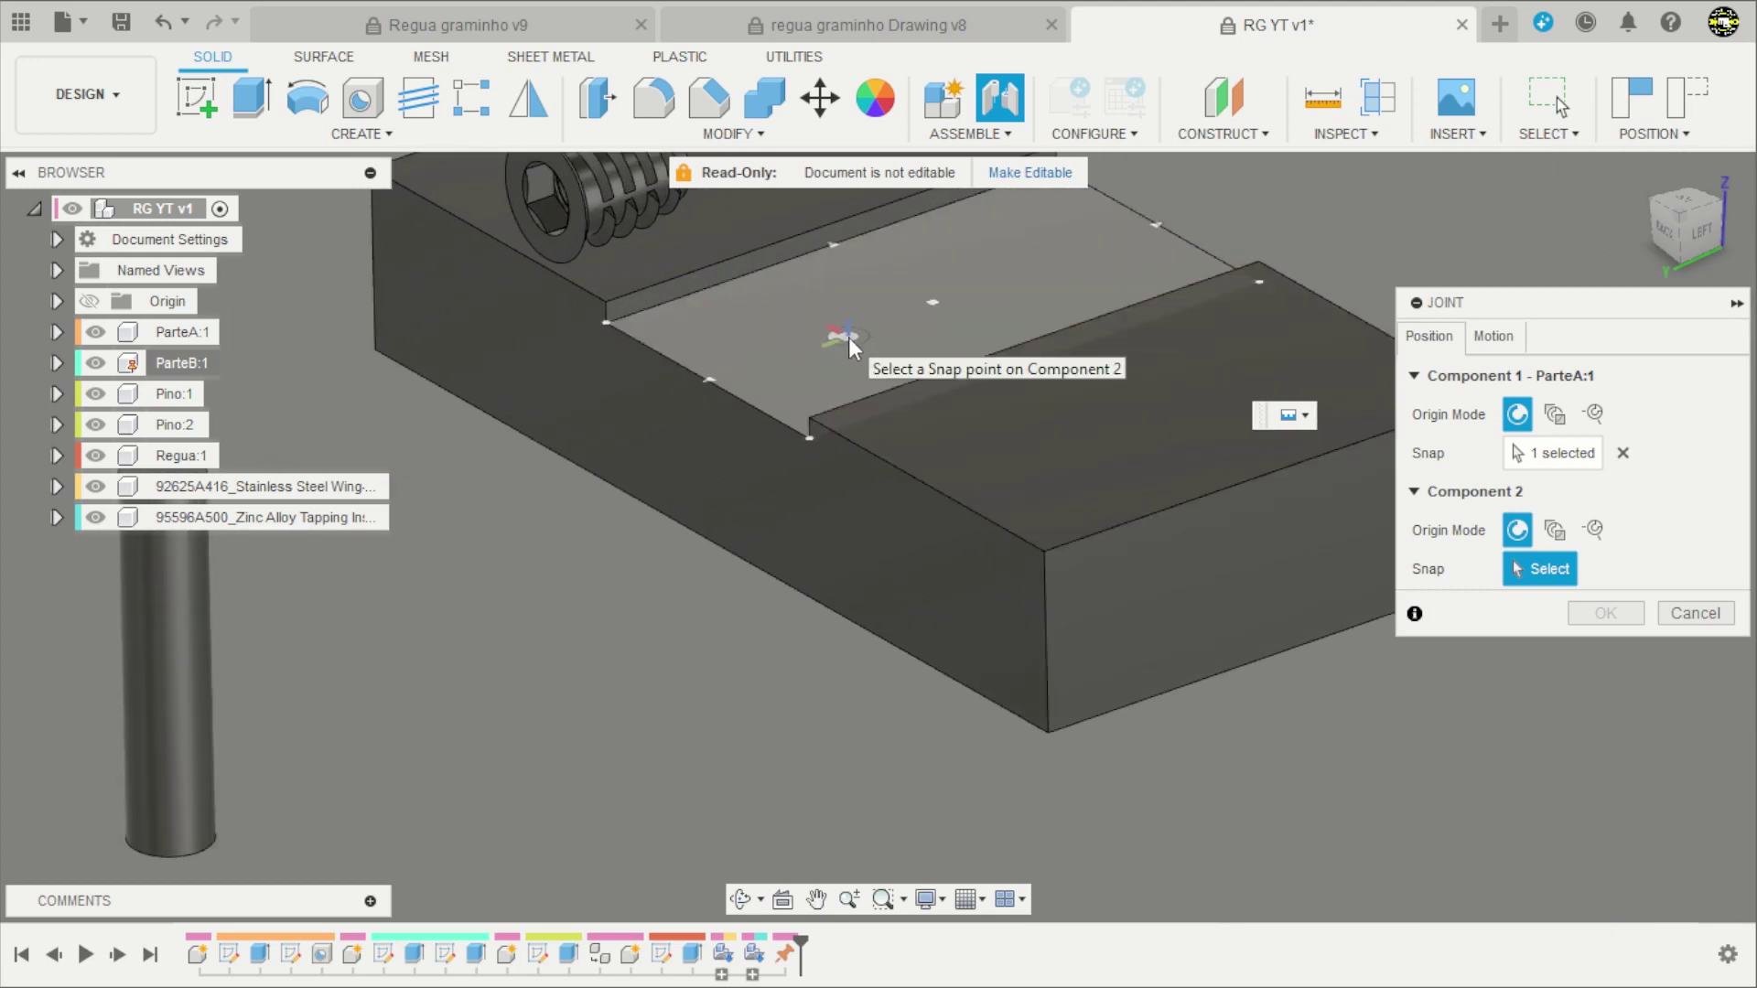
left_click(866, 330)
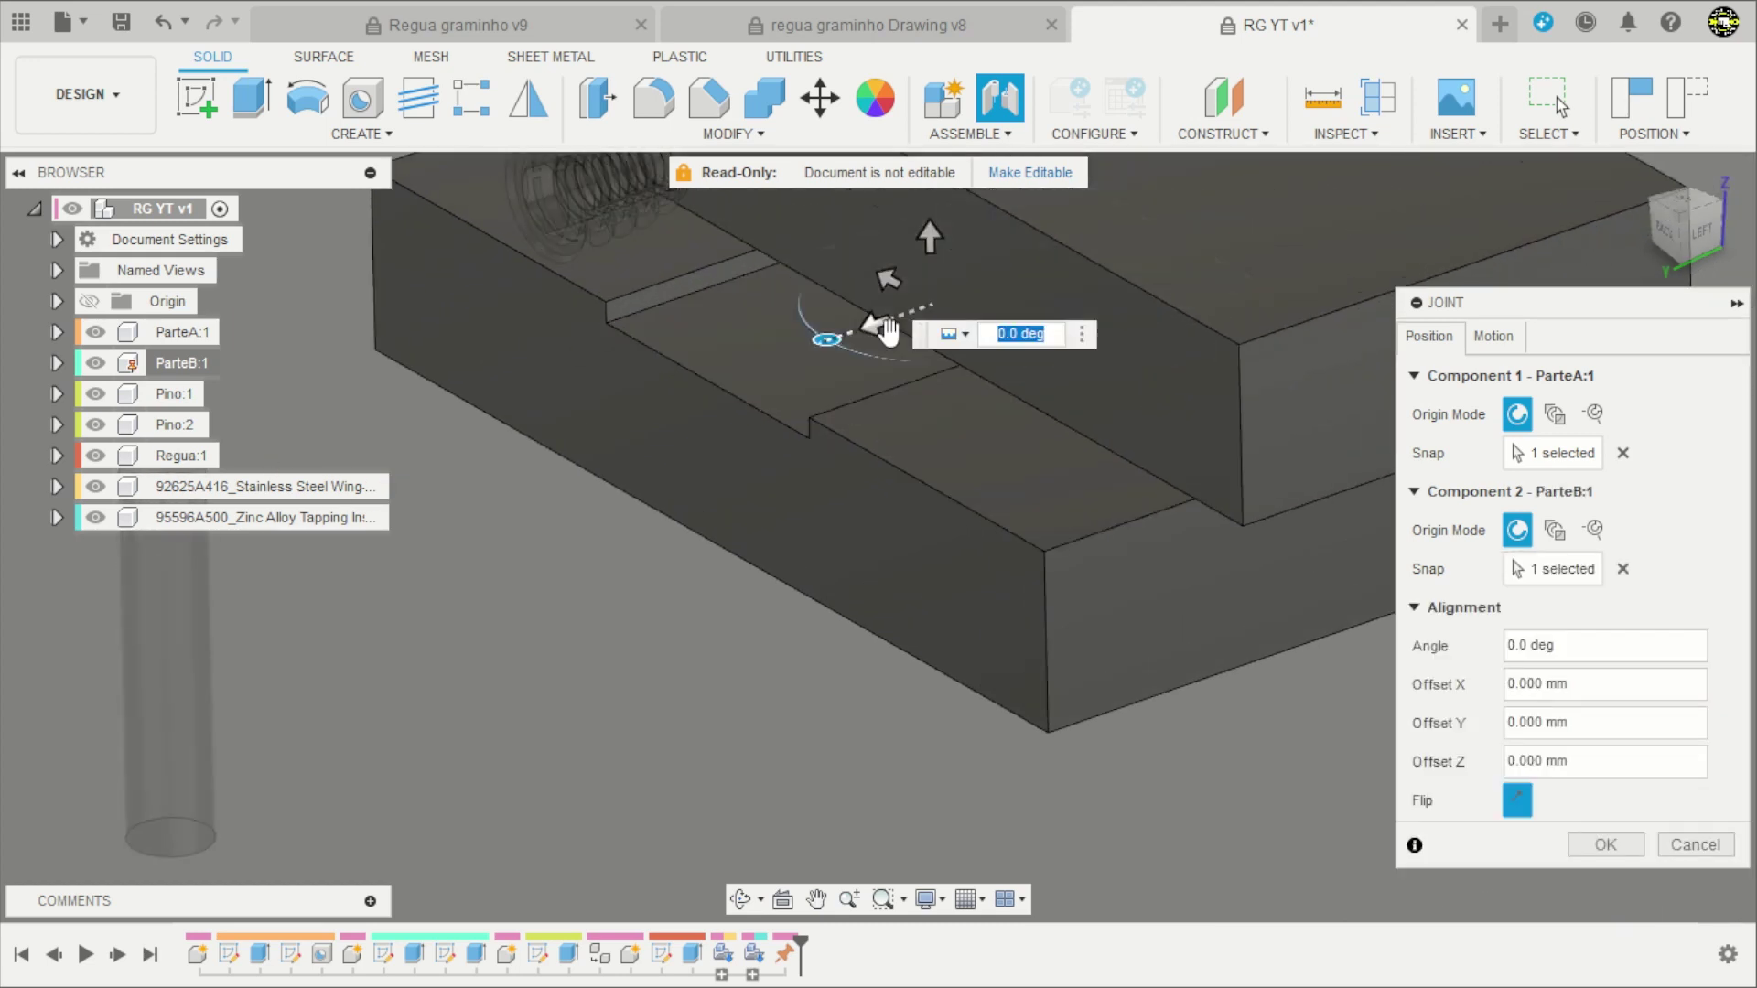
Set the joint offset to 0 and confirm the stacked block joint.
scroll(826, 357, "down", 3)
left_click_drag(828, 331, 847, 286)
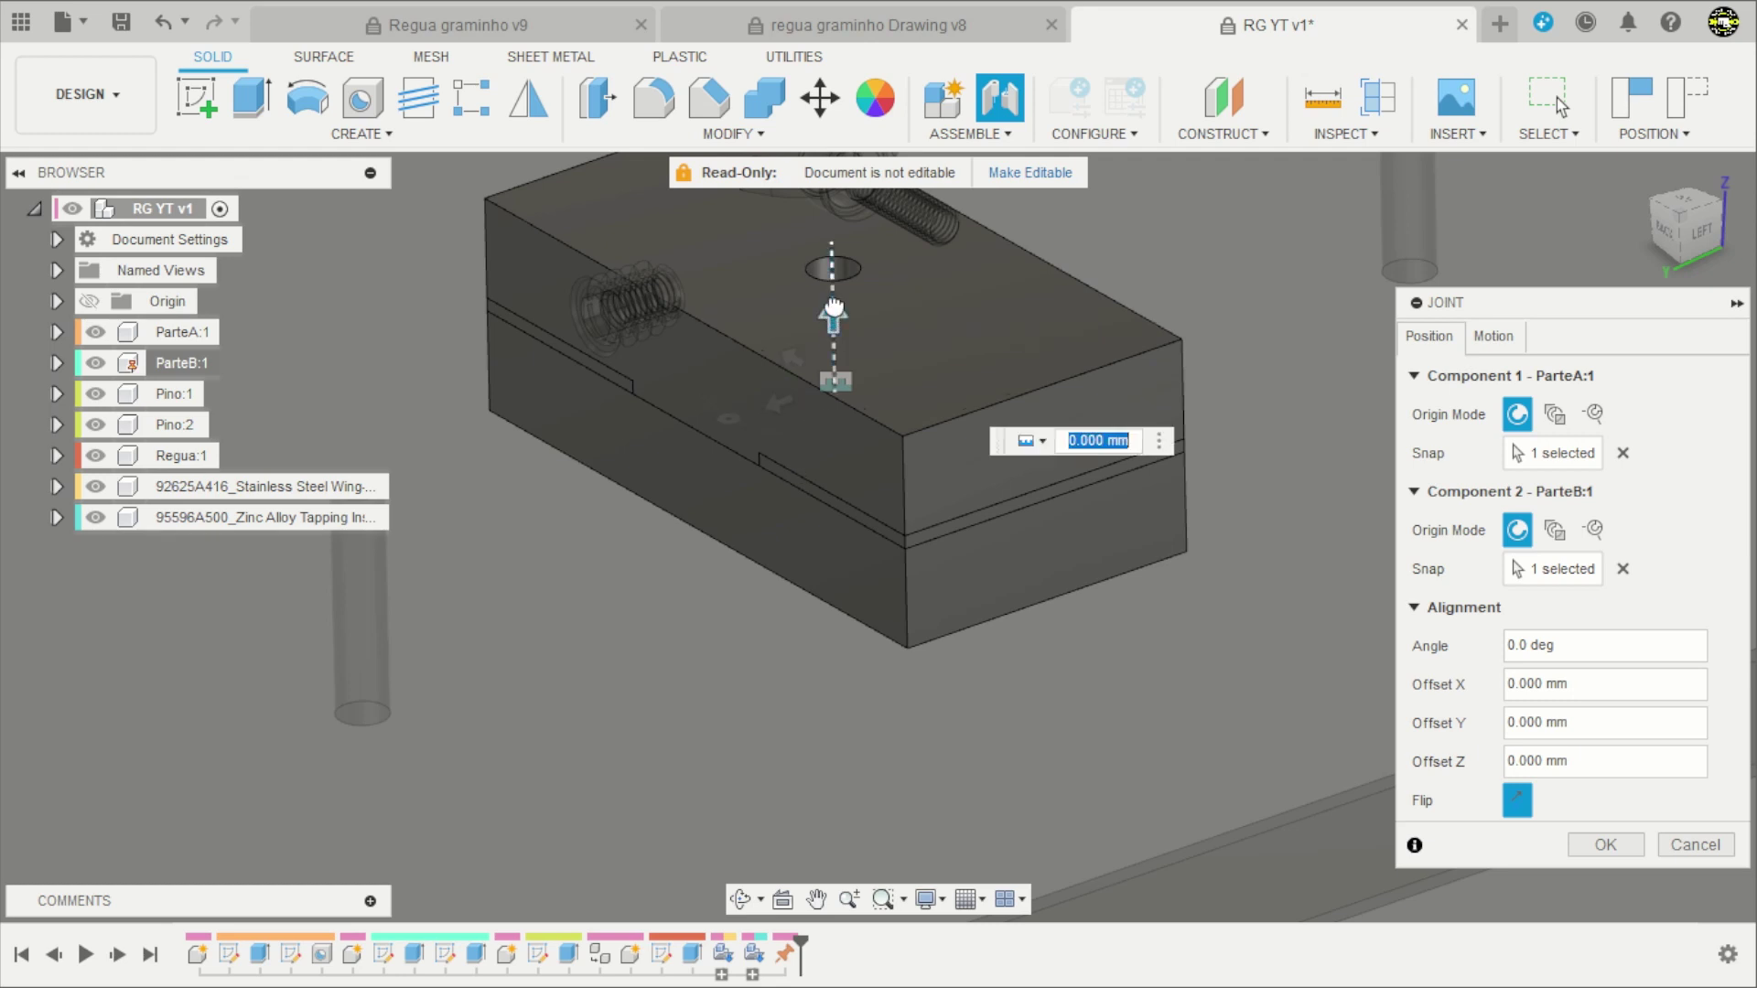
type("0")
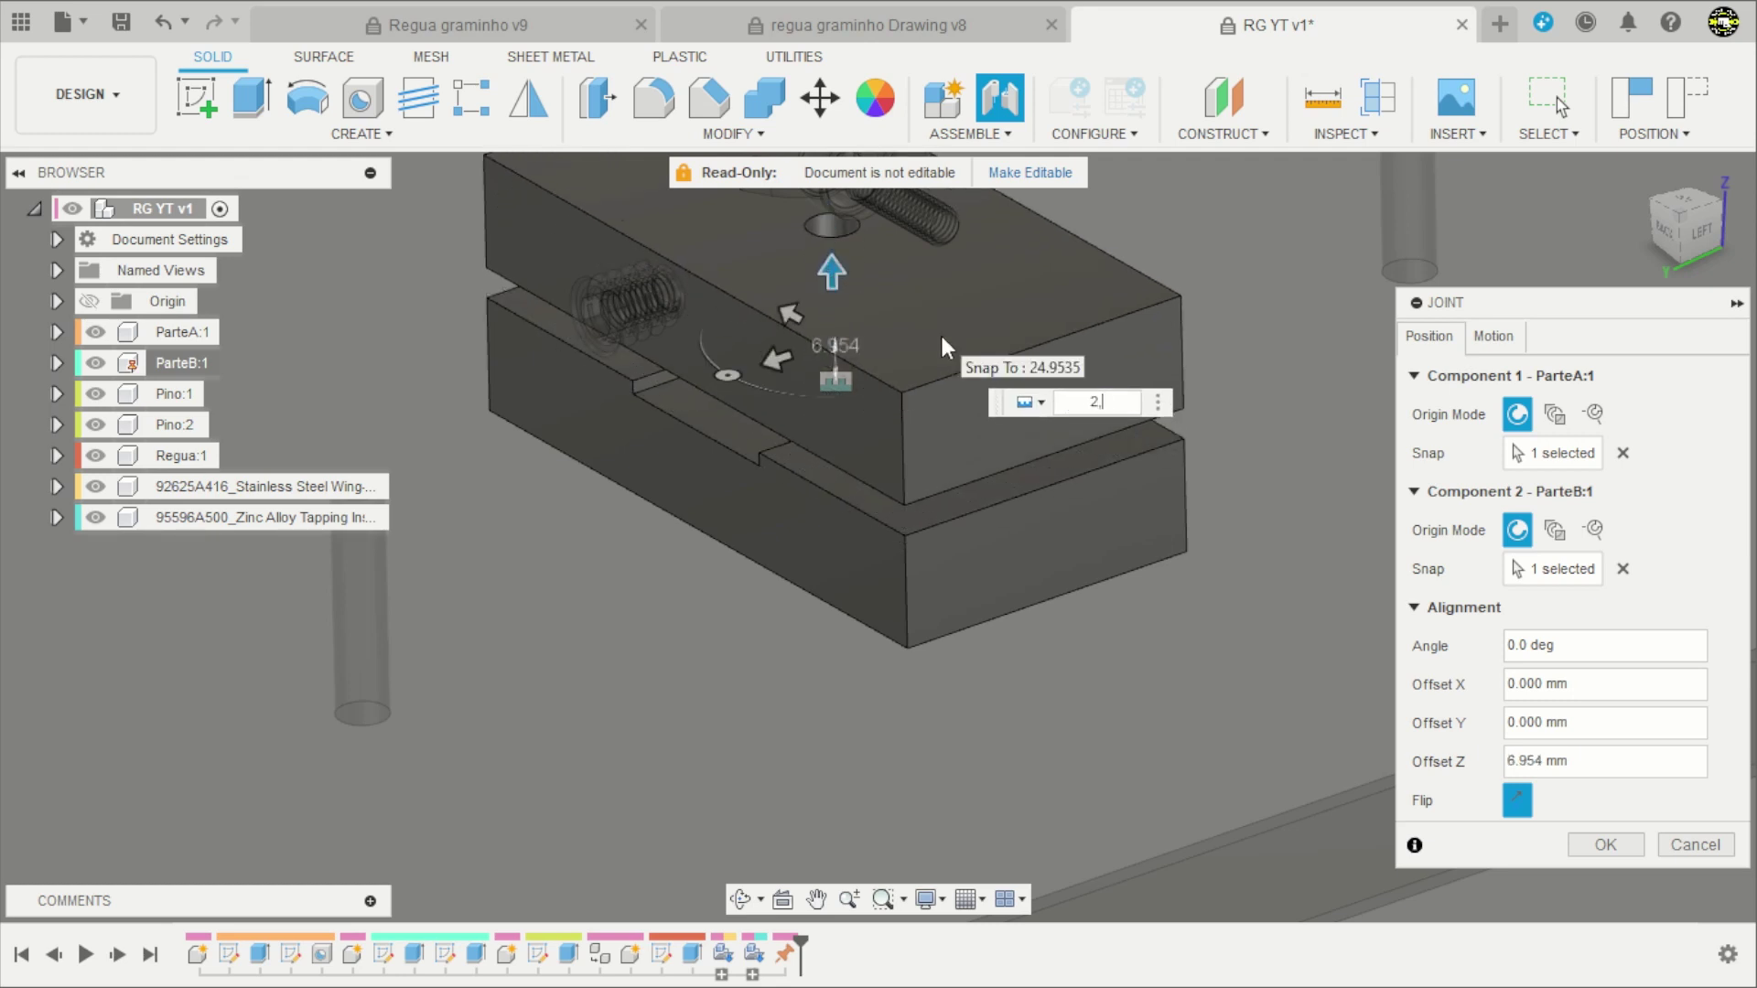
key("Return")
key("Return")
scroll(942, 337, "down", 2)
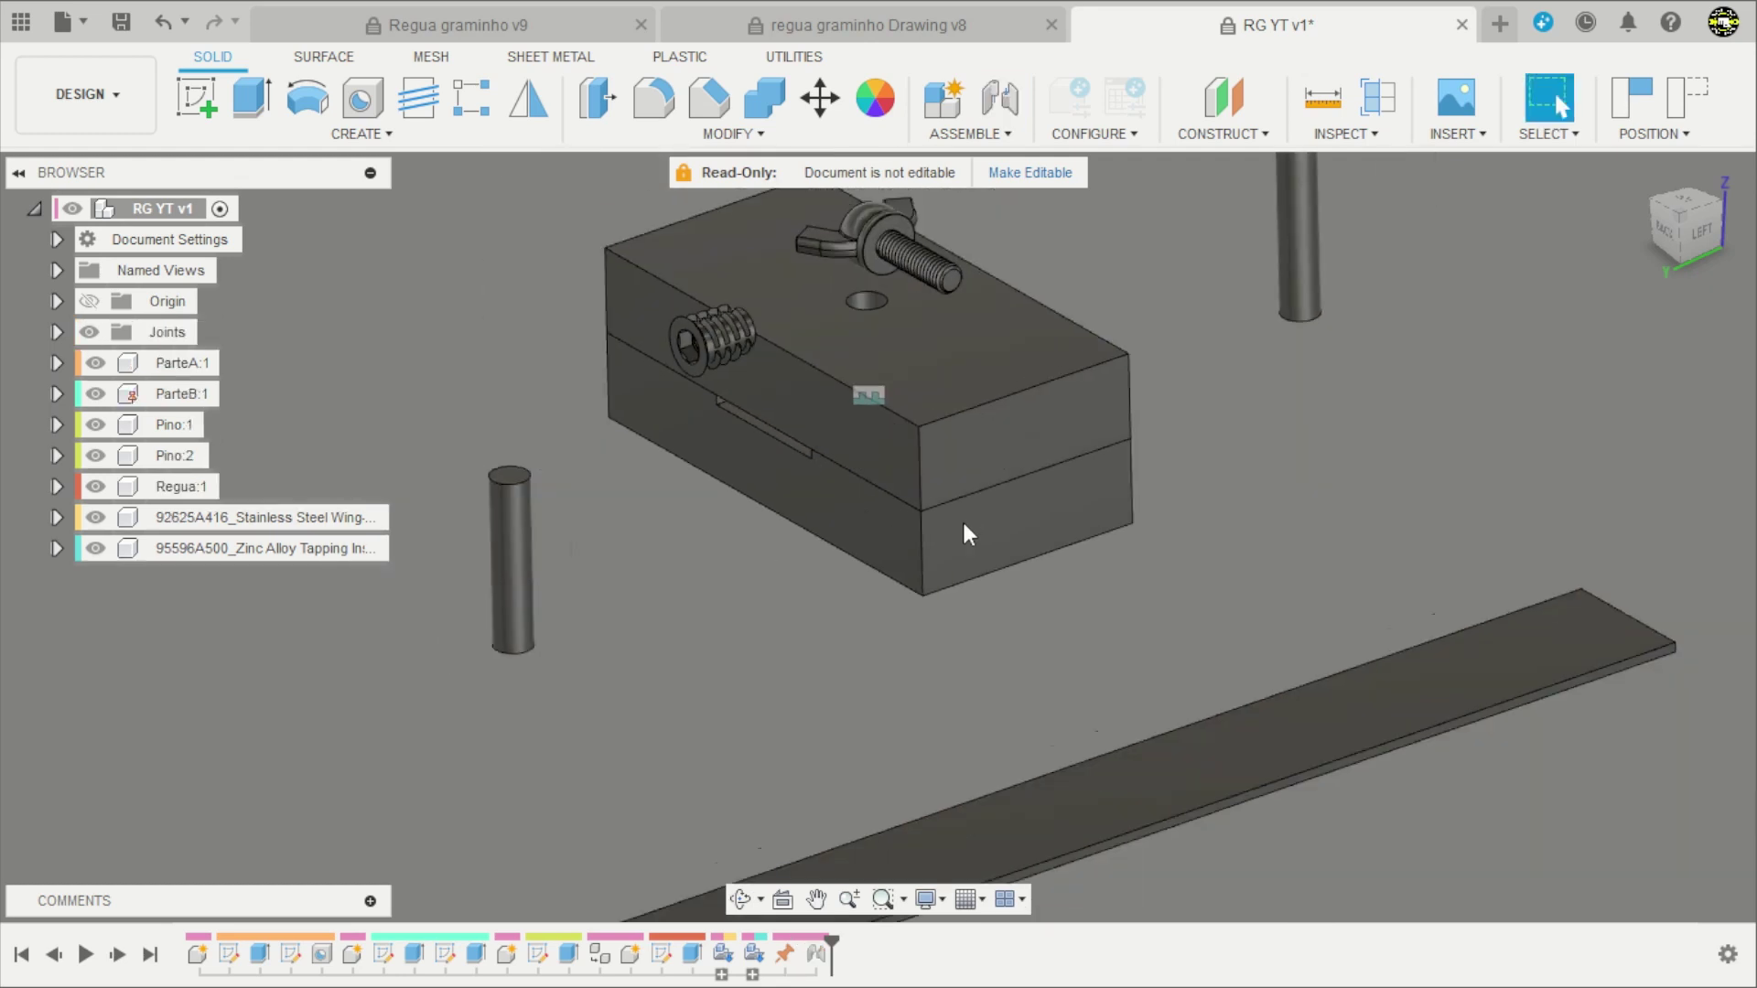
scroll(962, 519, "down", 2)
scroll(898, 412, "down", 2)
mouse_move(985, 367)
middle_mouse_down("shift")
mouse_move(976, 379)
mouse_move(998, 293)
mouse_move(710, 321)
middle_mouse_up("shift")
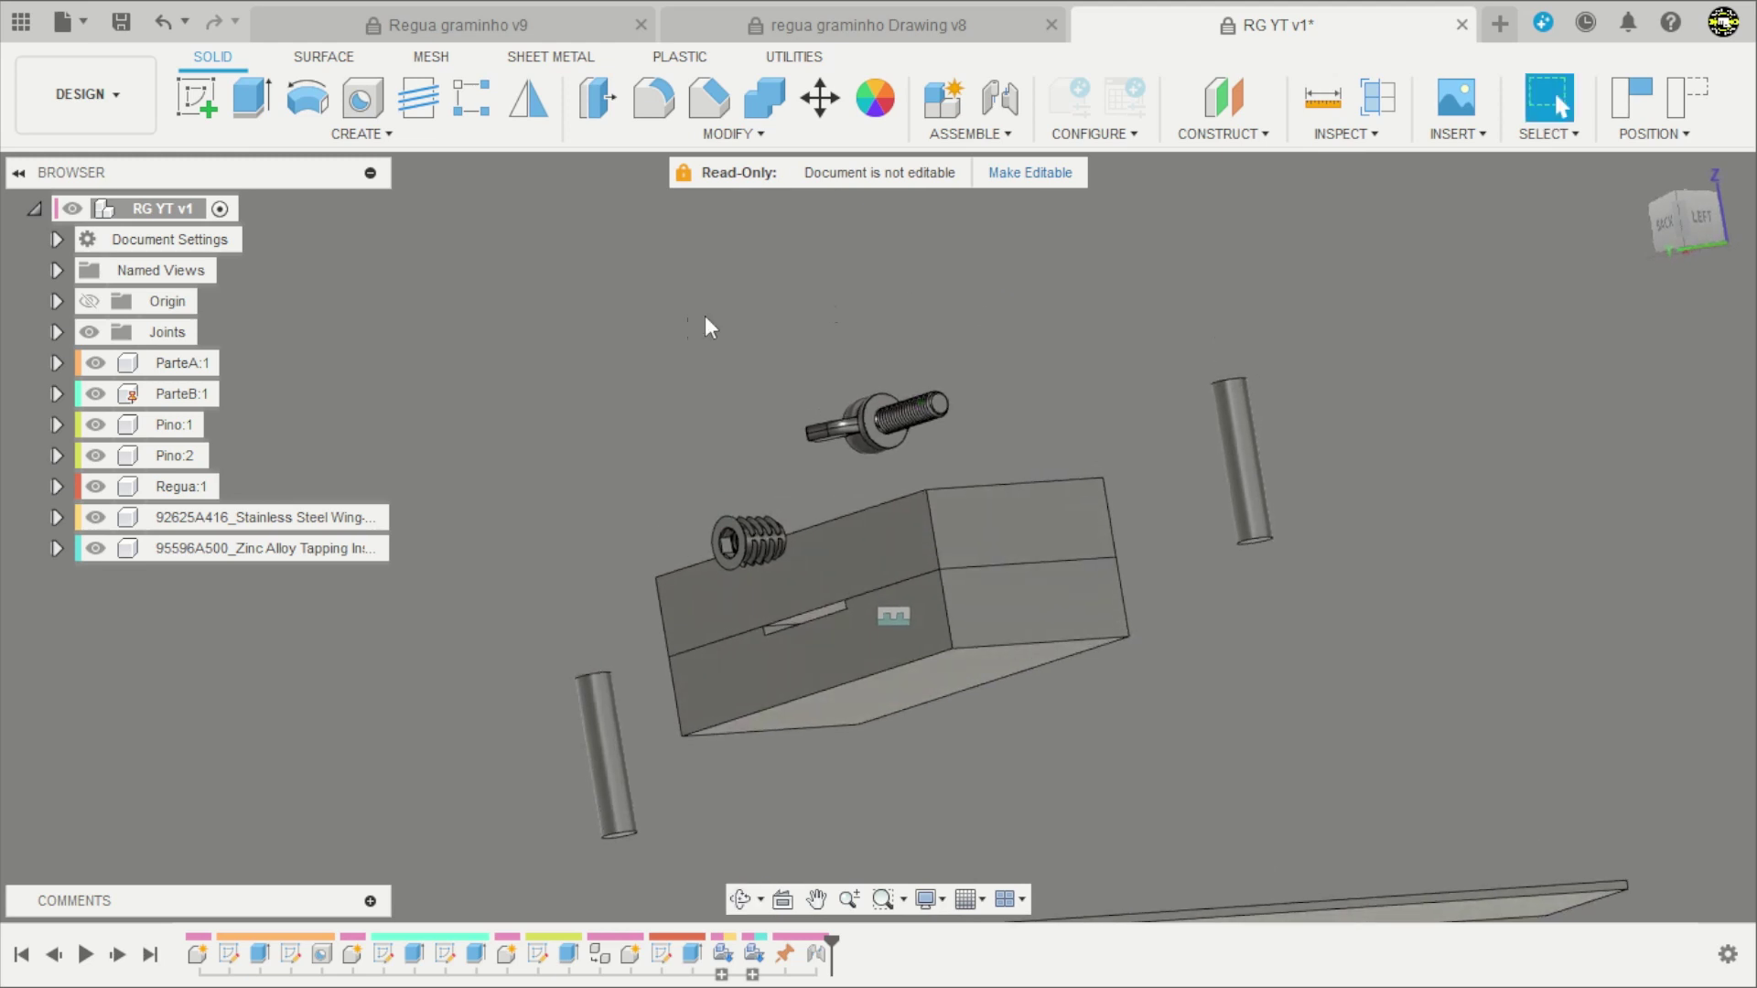
Hide ParteB and orbit to expose the hole in ParteA and the insert.
left_click(97, 398)
left_click(96, 397)
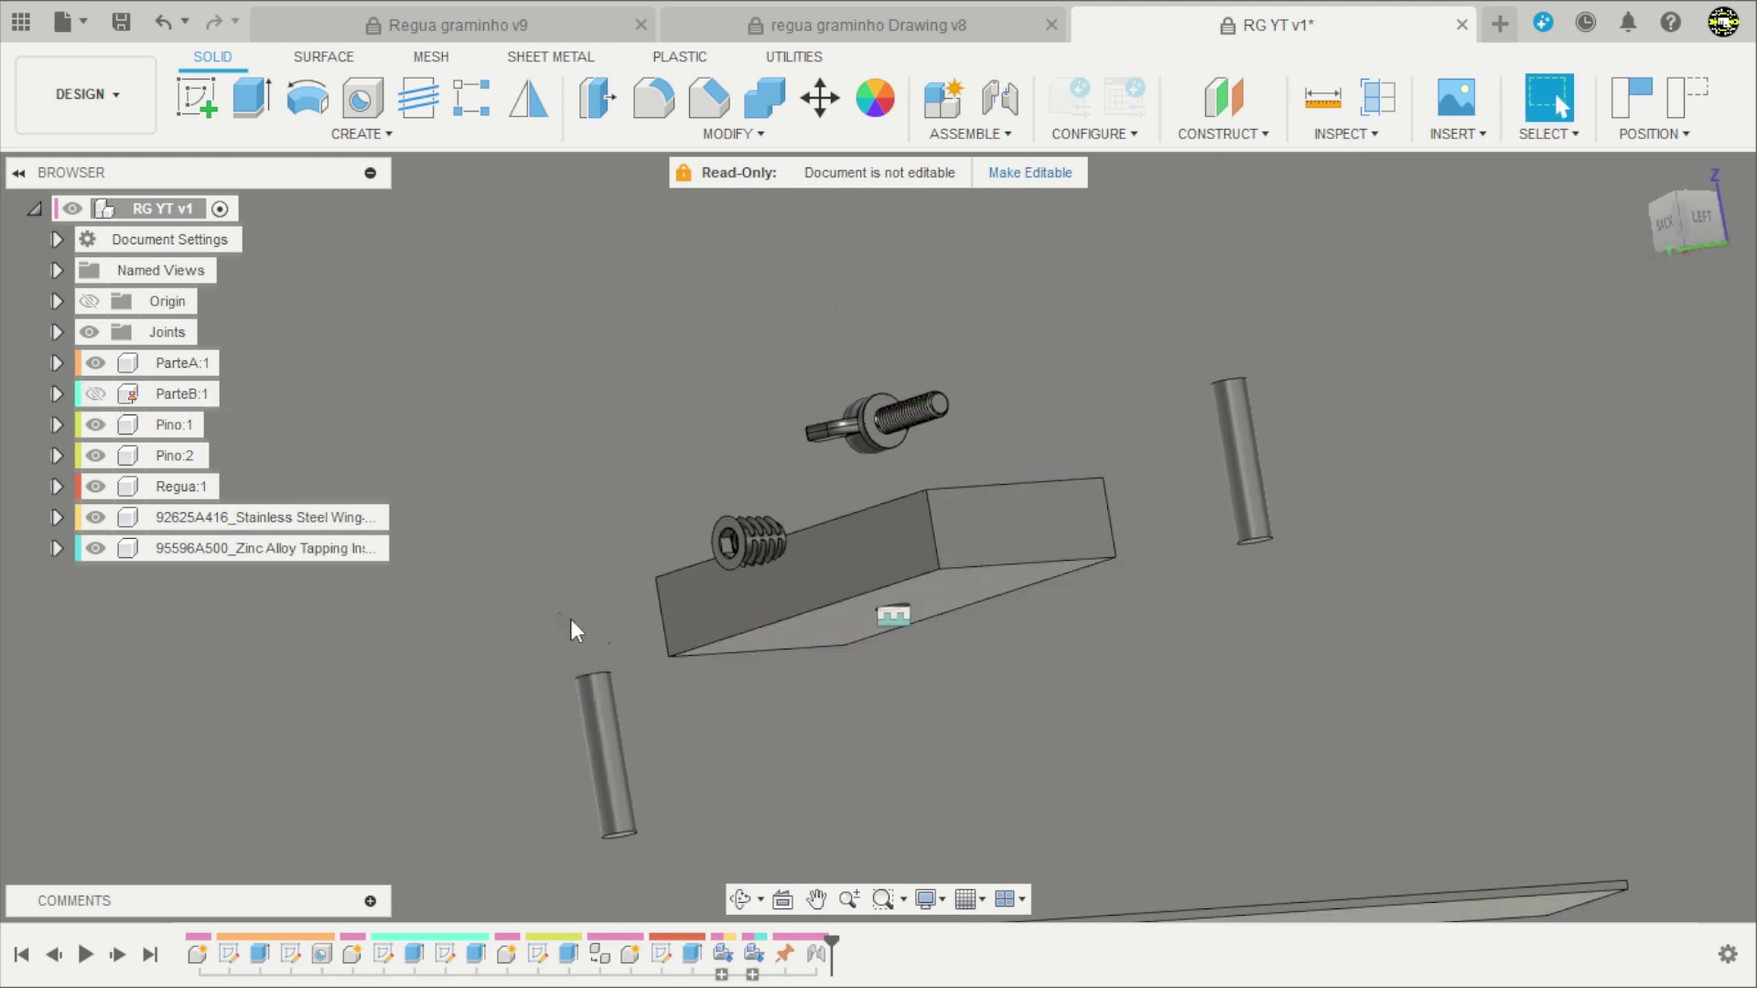
middle_click_drag(944, 707, 930, 698, "shift")
scroll(878, 686, "up", 5)
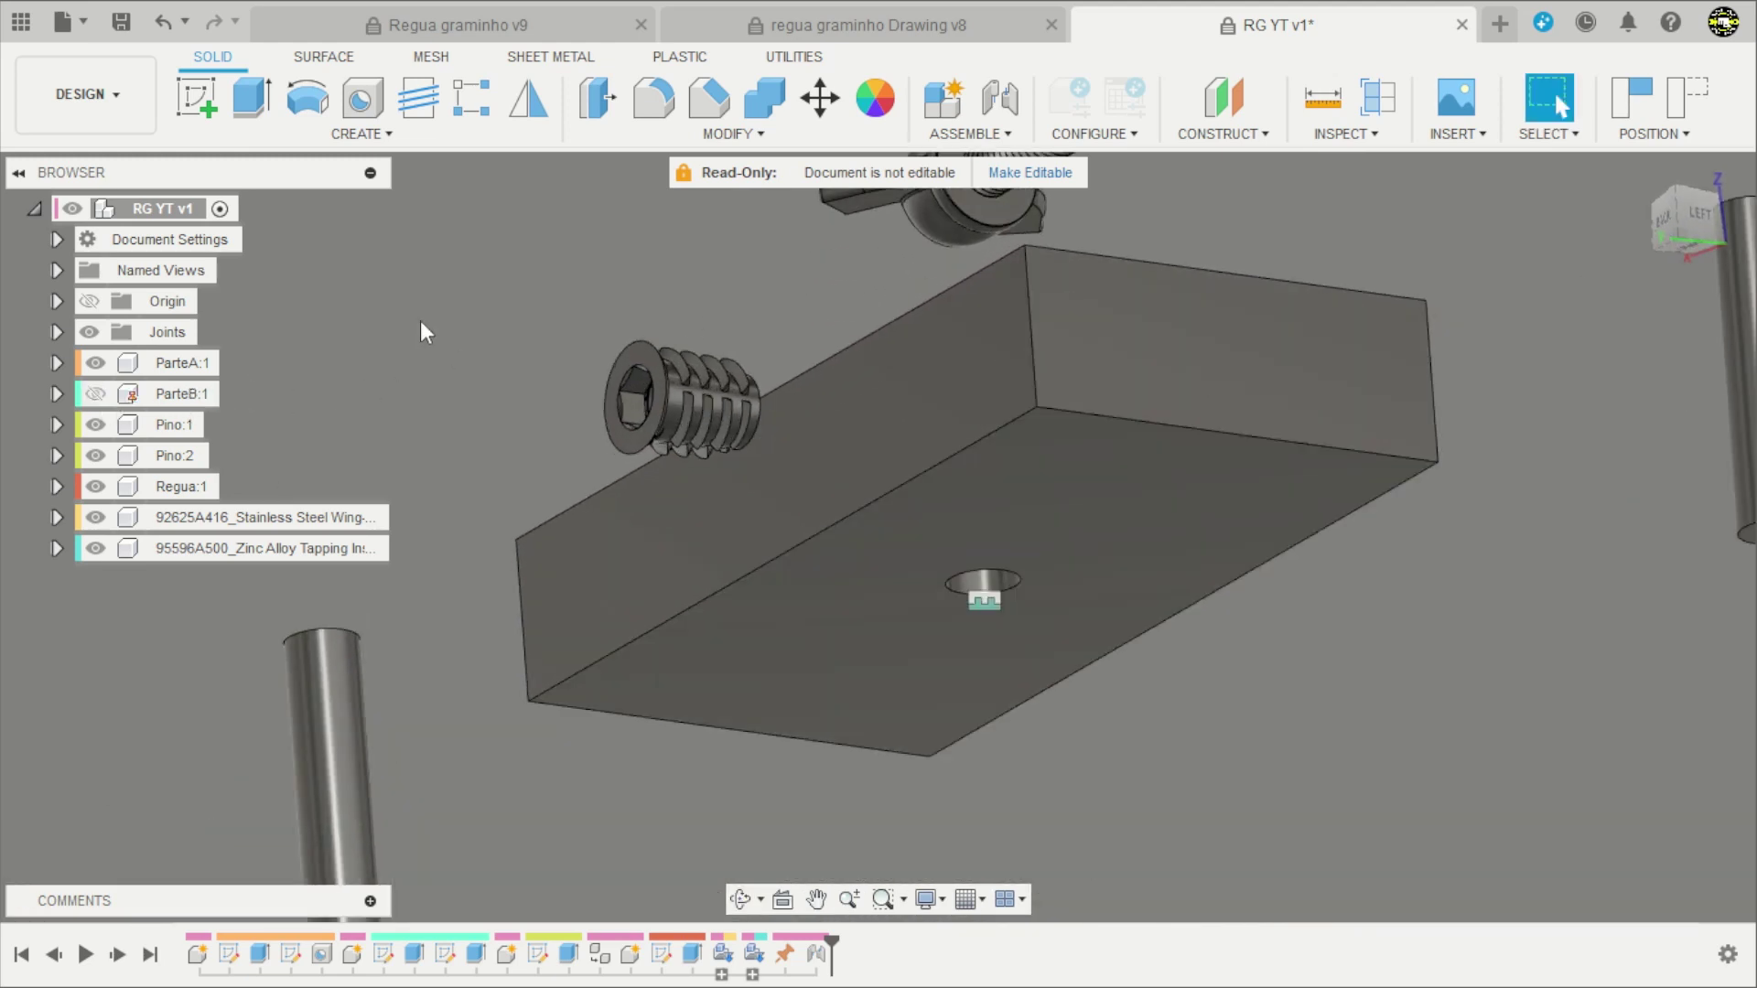
middle_click_drag(585, 309, 696, 320, "shift")
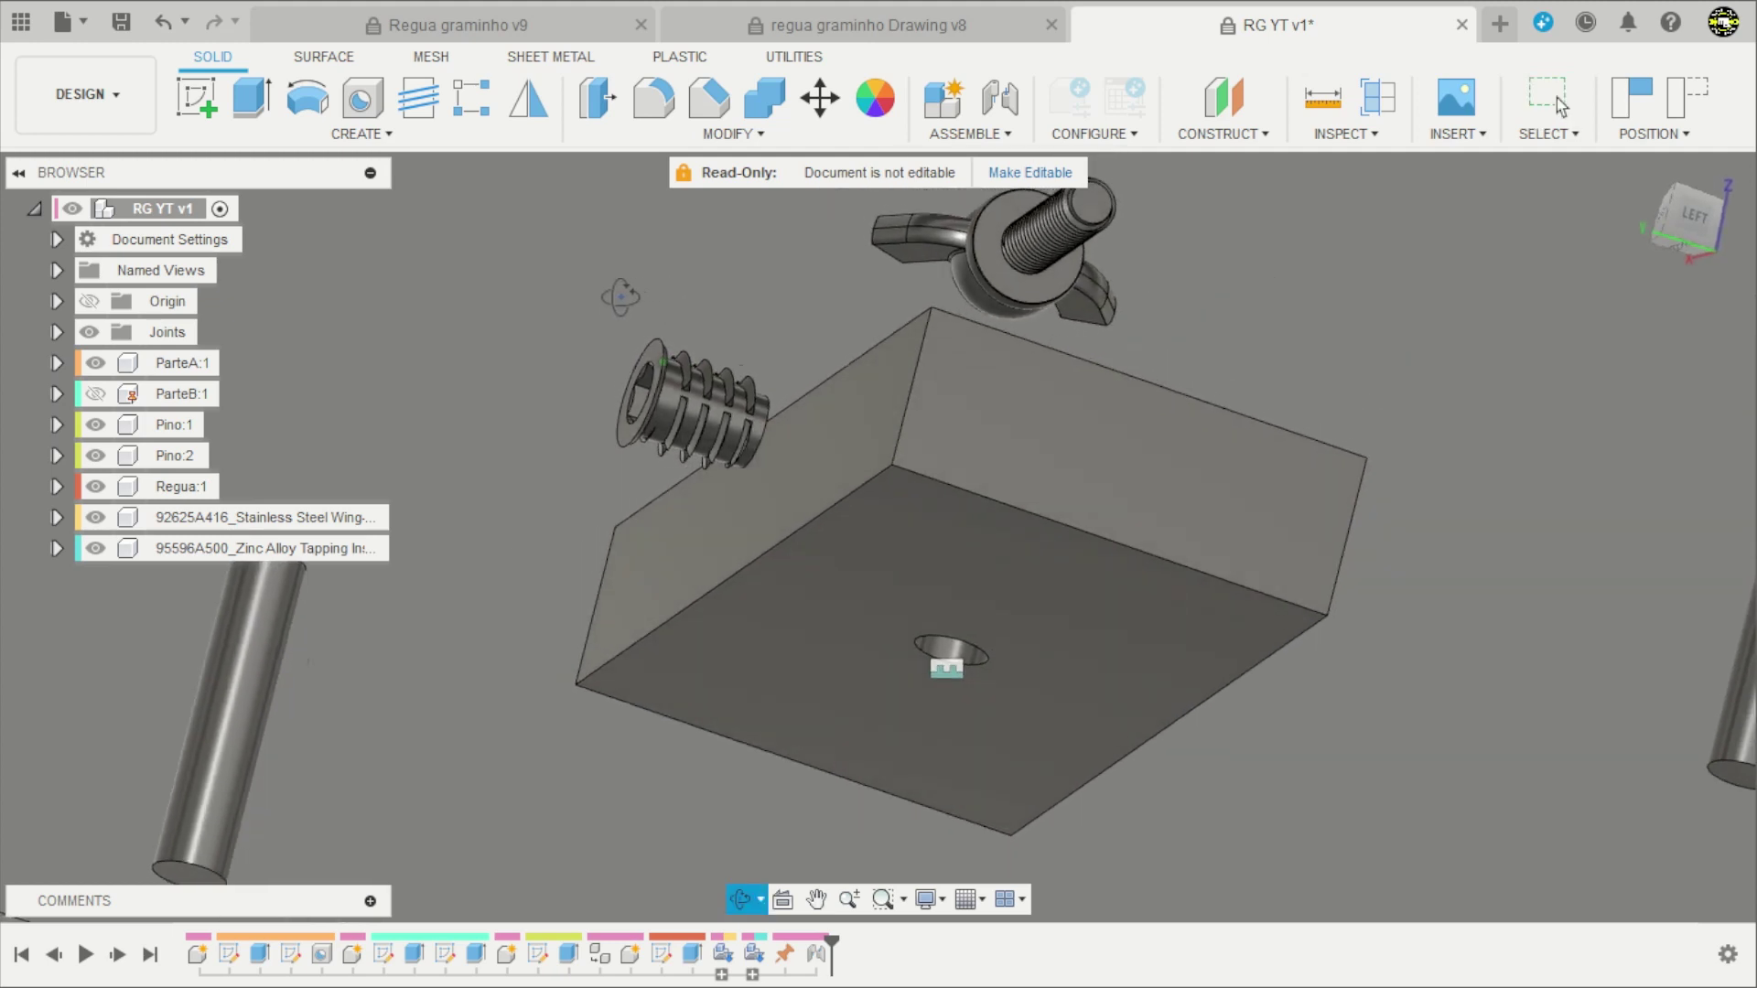
Joint the insert head centre to ParteA's hole centre, flipped to point into the block.
key("j")
scroll(578, 456, "up", 3)
scroll(601, 463, "up", 3)
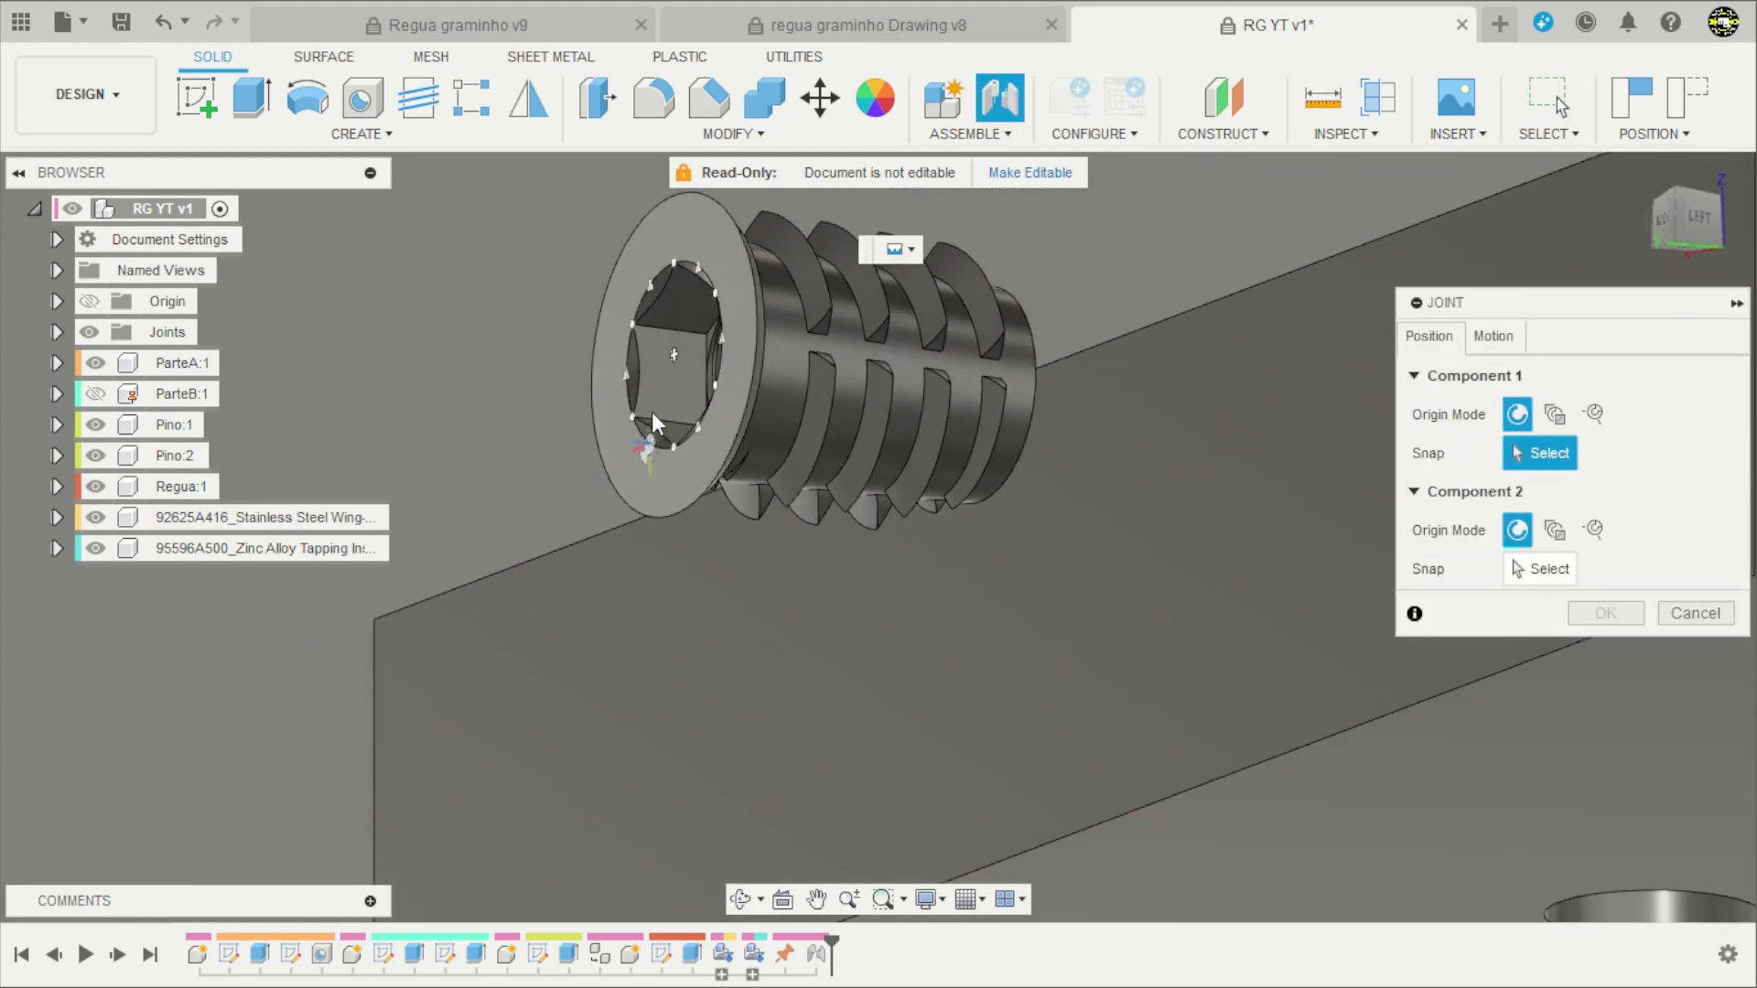
left_click(666, 379)
scroll(823, 430, "down", 2)
scroll(1182, 646, "up", 3)
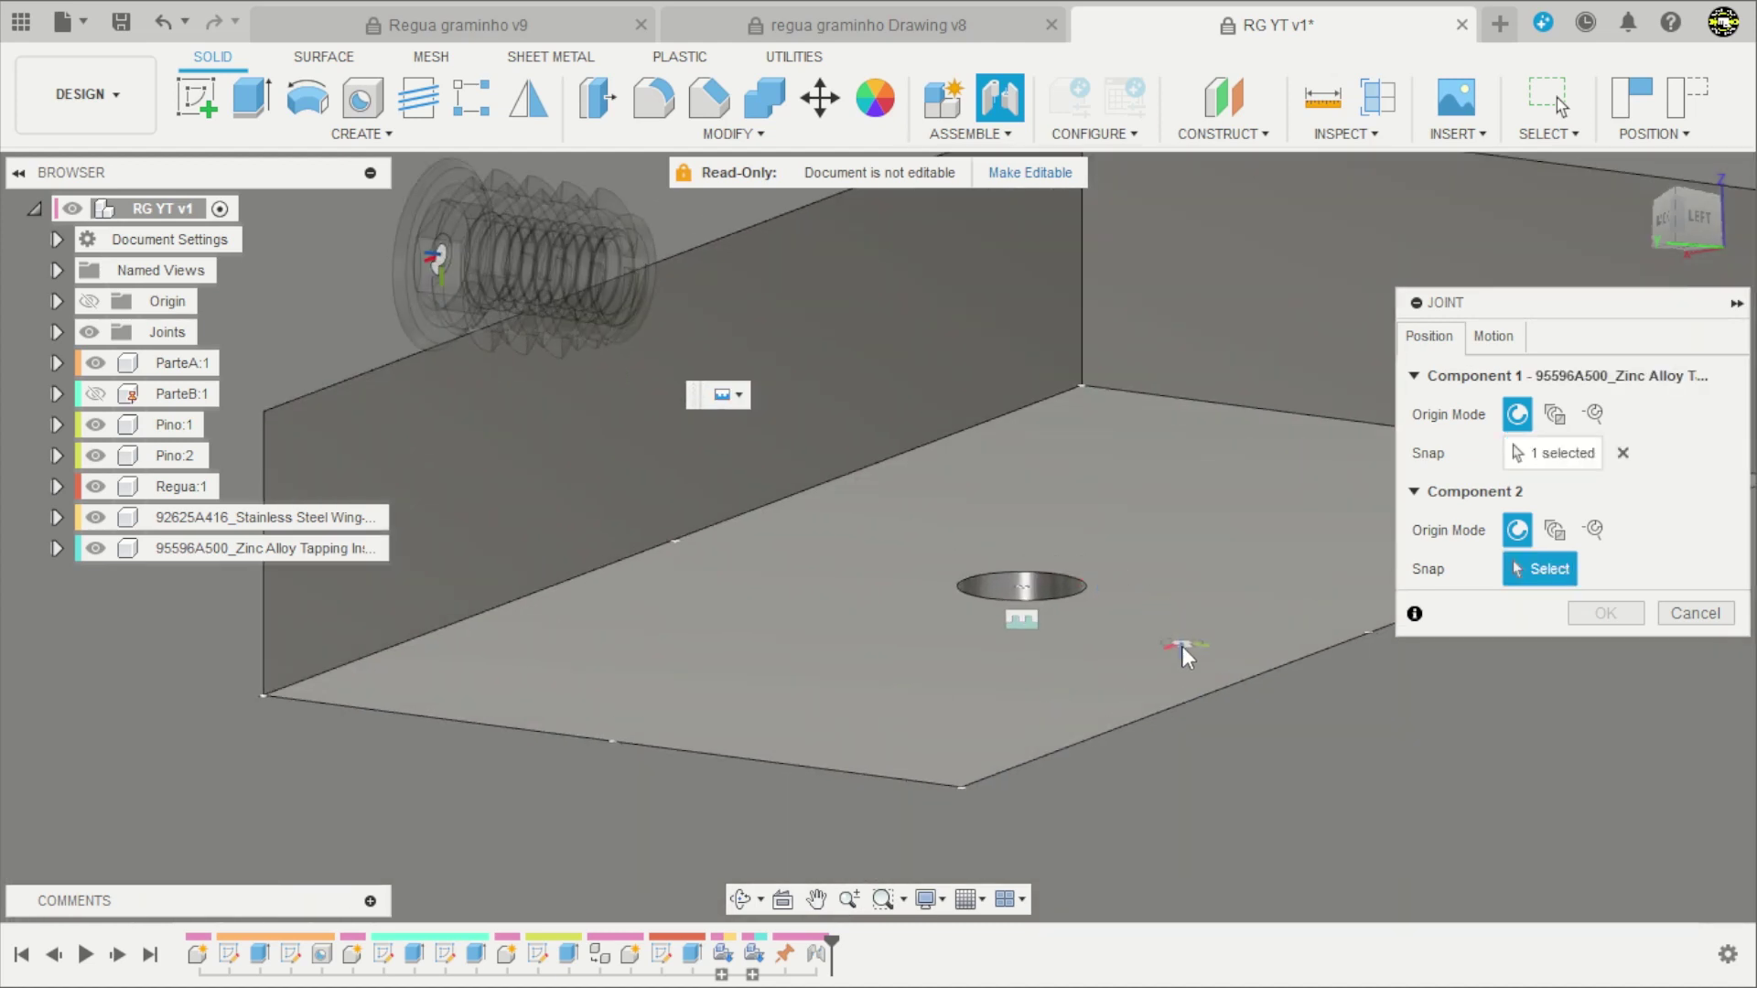
scroll(1125, 657, "up", 2)
scroll(1103, 645, "up", 2)
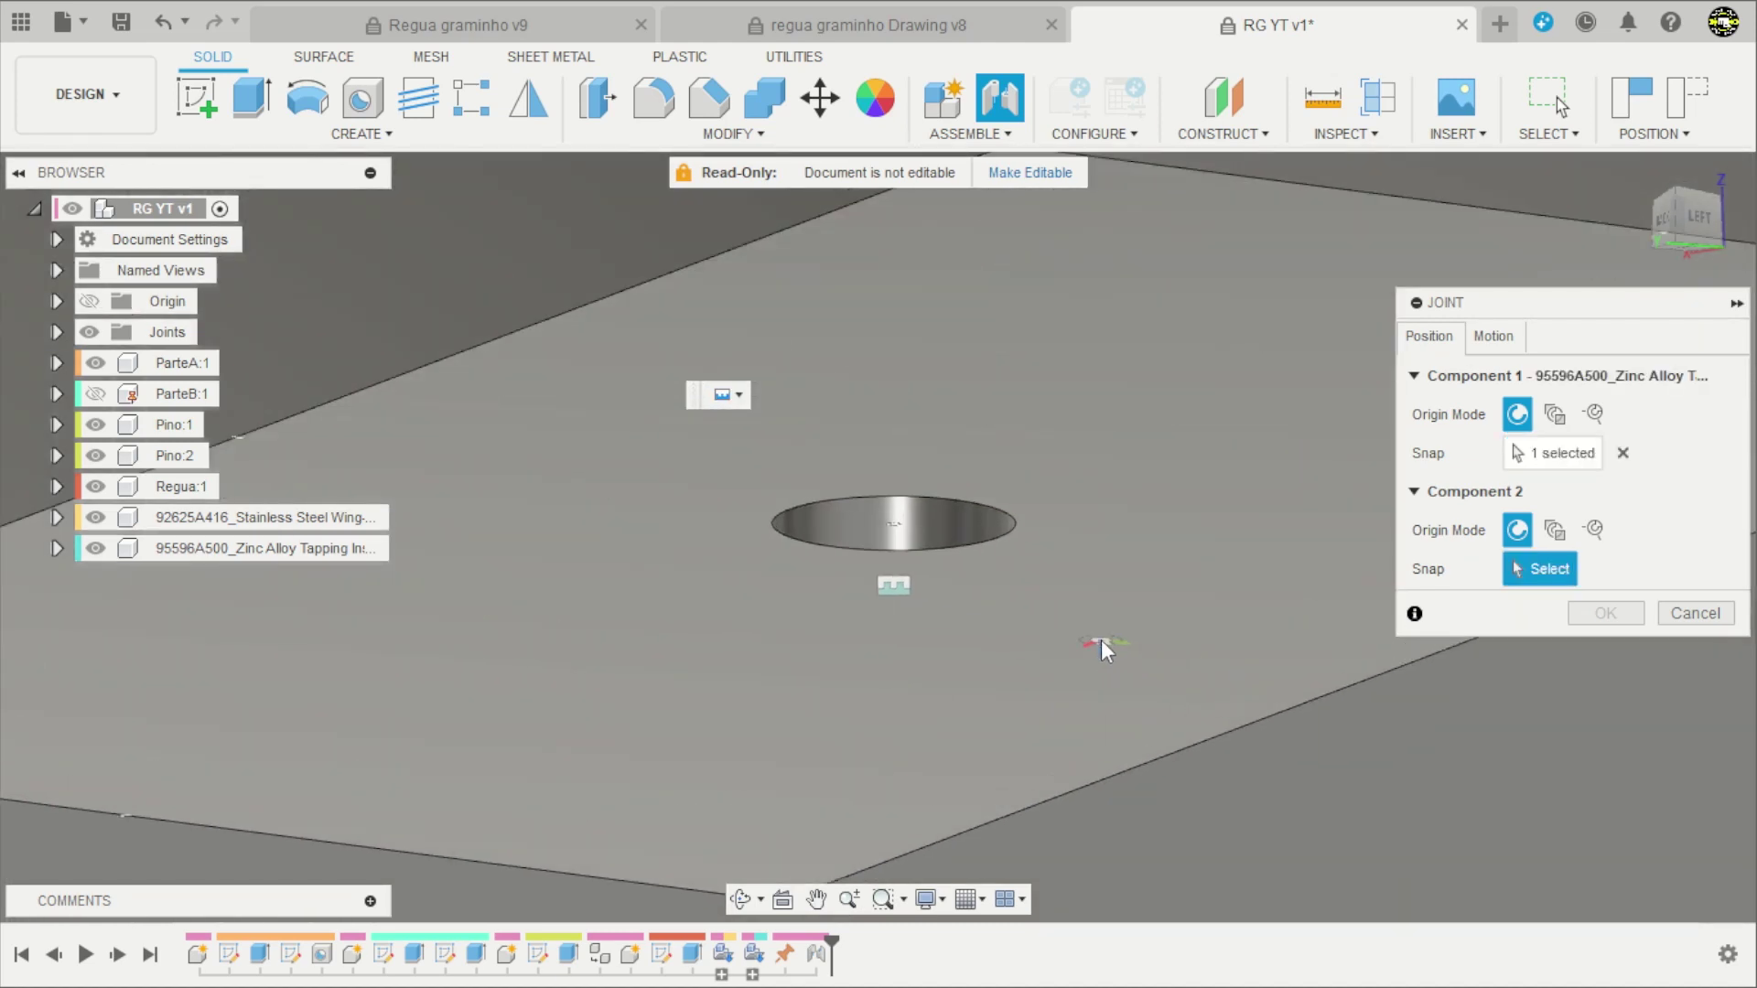
left_click(930, 534)
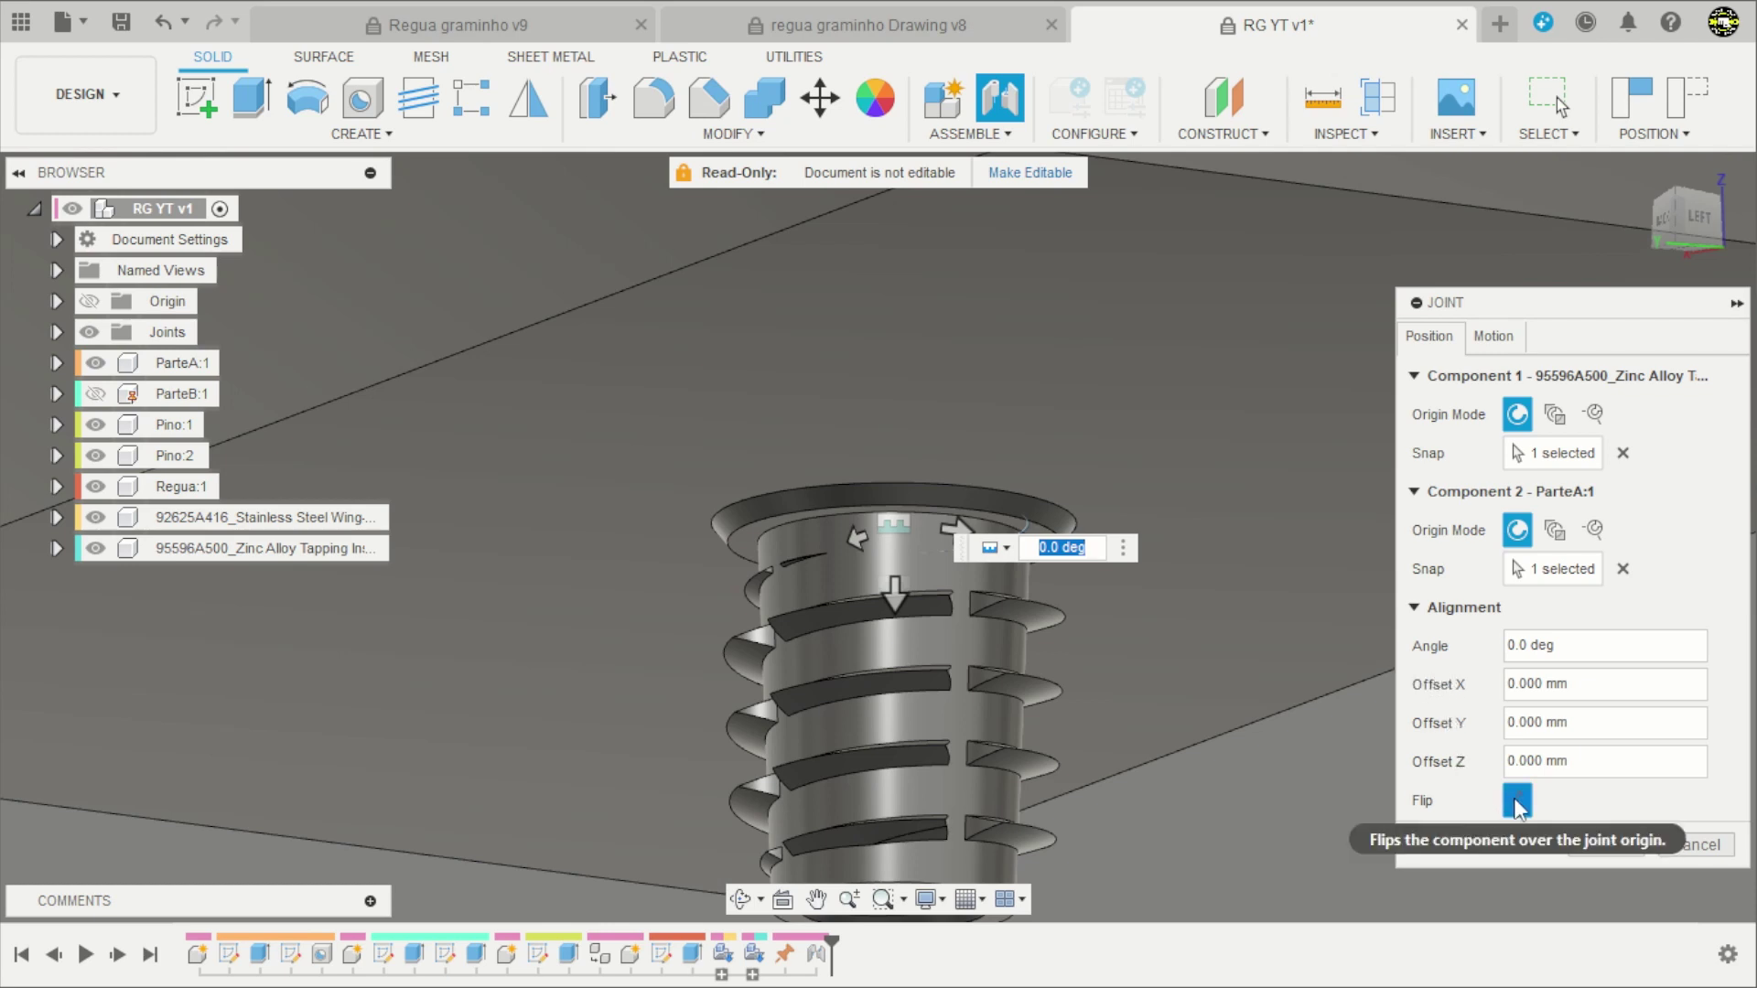
left_click(1516, 801)
scroll(1016, 601, "down", 4)
scroll(1016, 601, "down", 3)
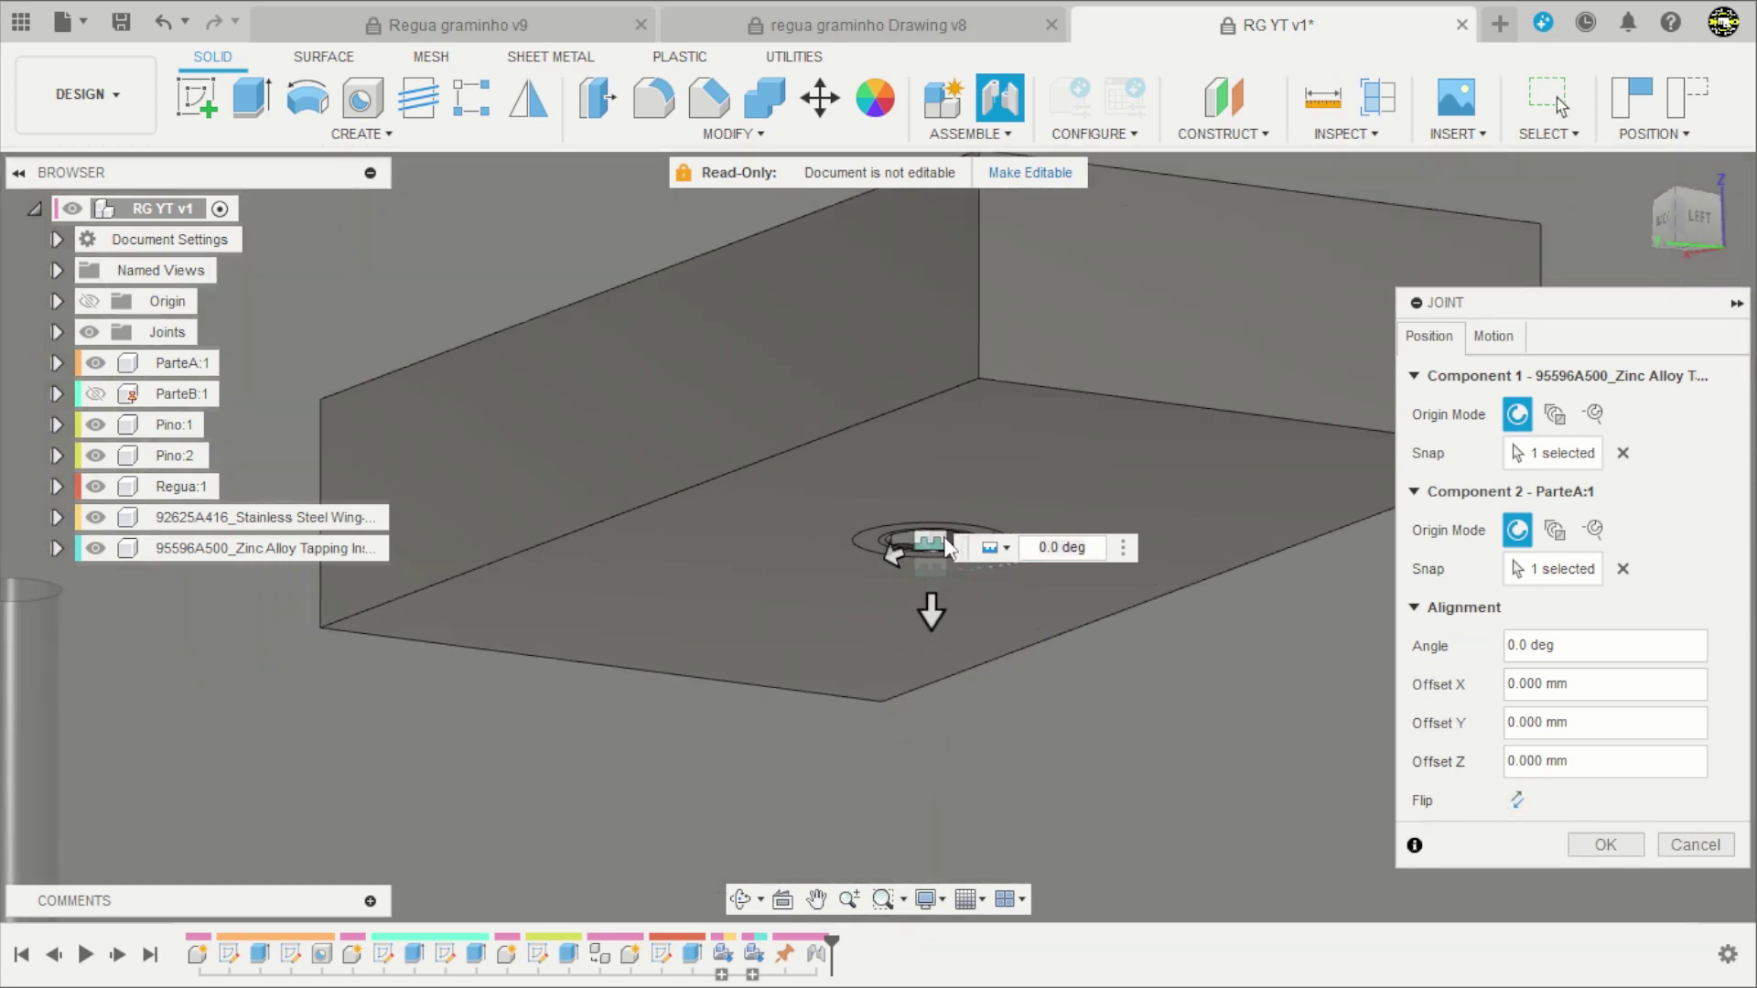
scroll(1007, 576, "down", 3)
key("Return")
middle_click_drag(1223, 657, 1261, 728, "shift")
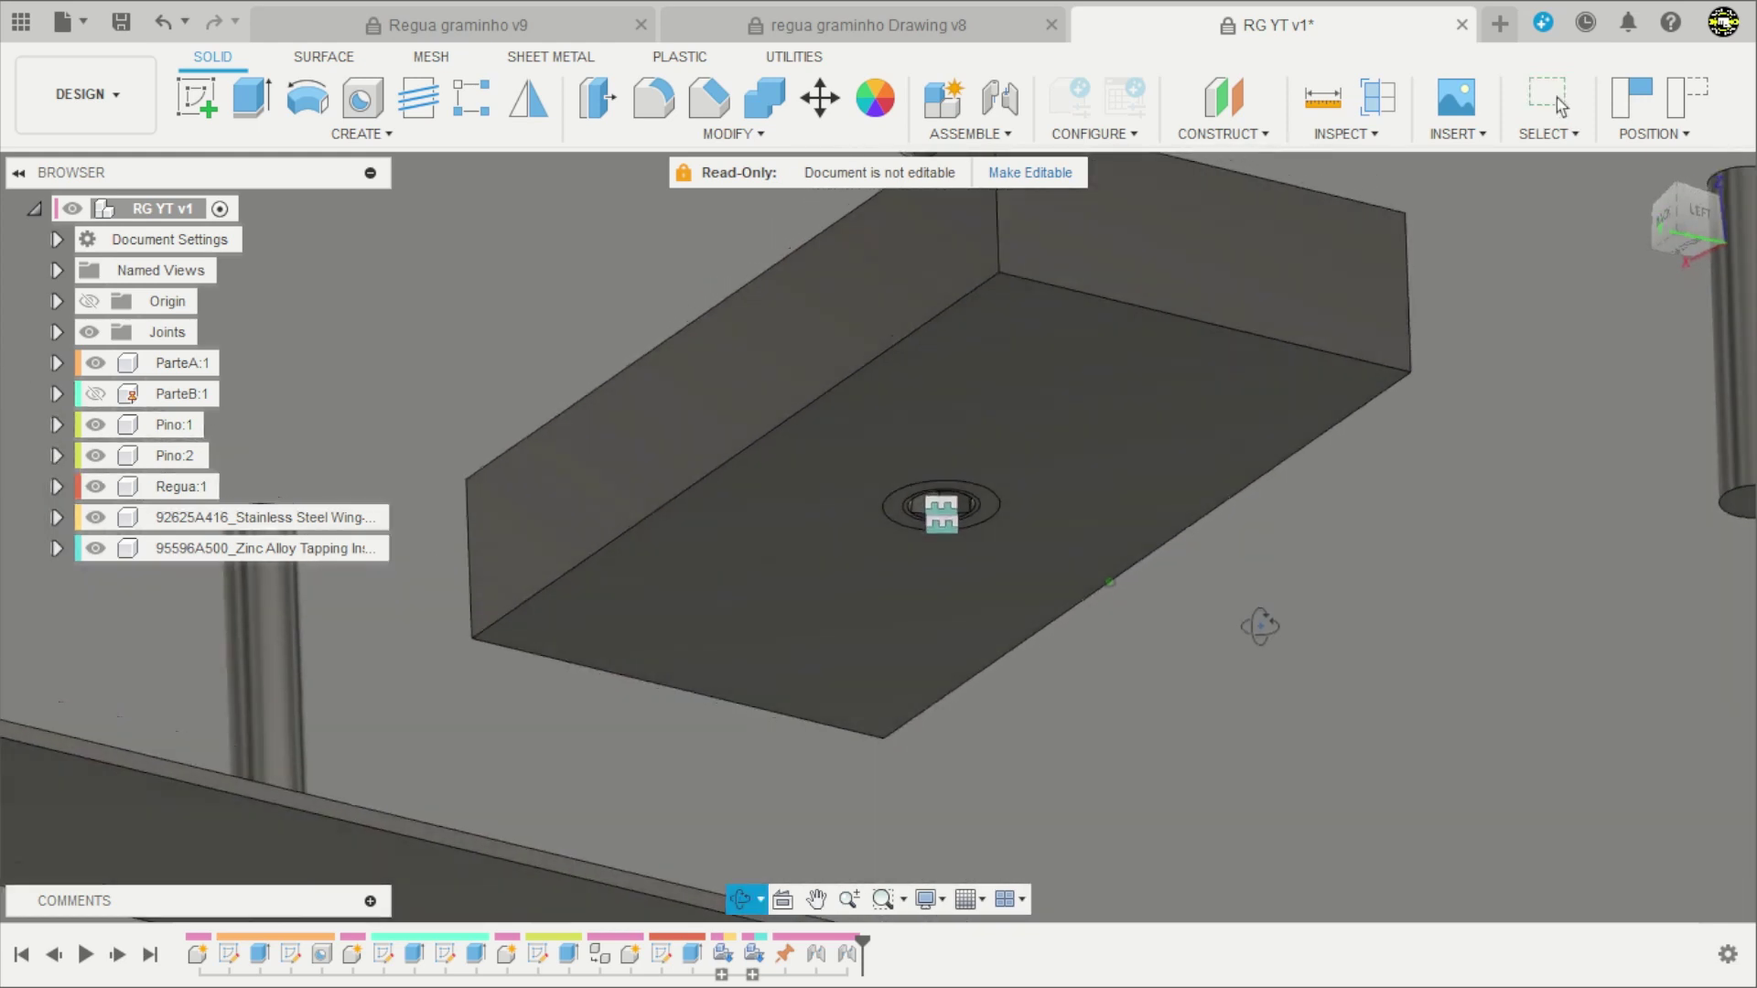
scroll(1261, 727, "down", 3)
middle_click_drag(1210, 357, 1116, 337, "shift")
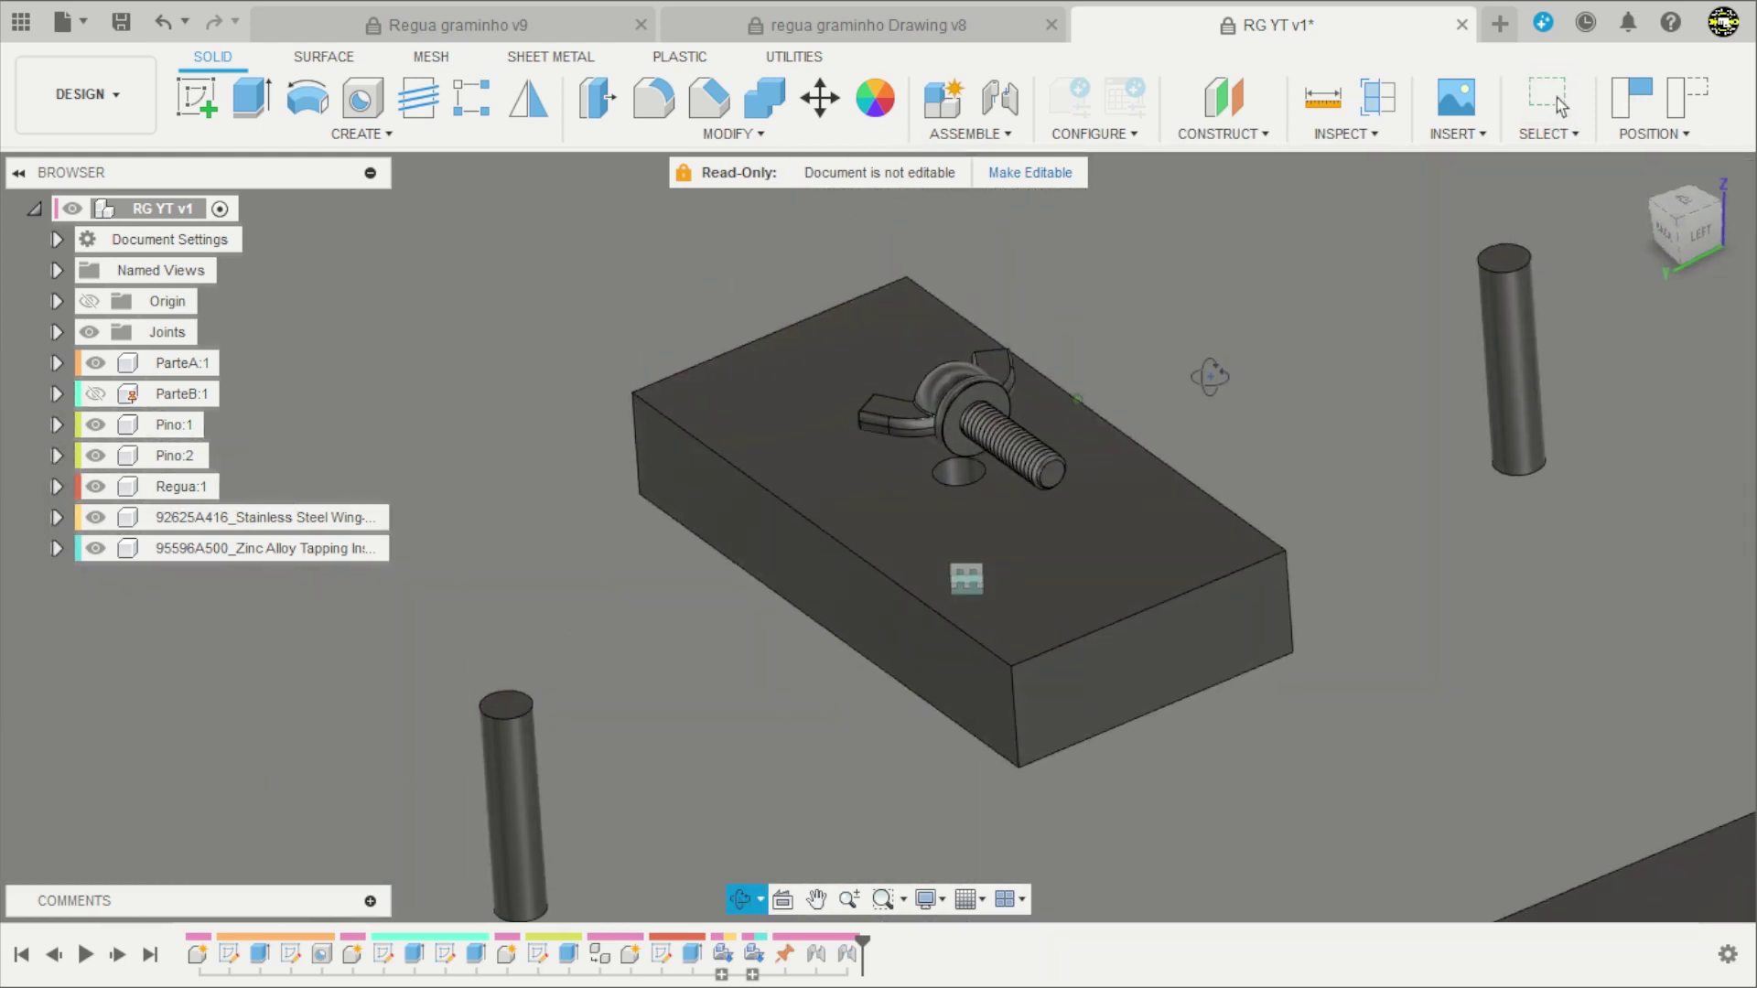
scroll(1028, 333, "up", 3)
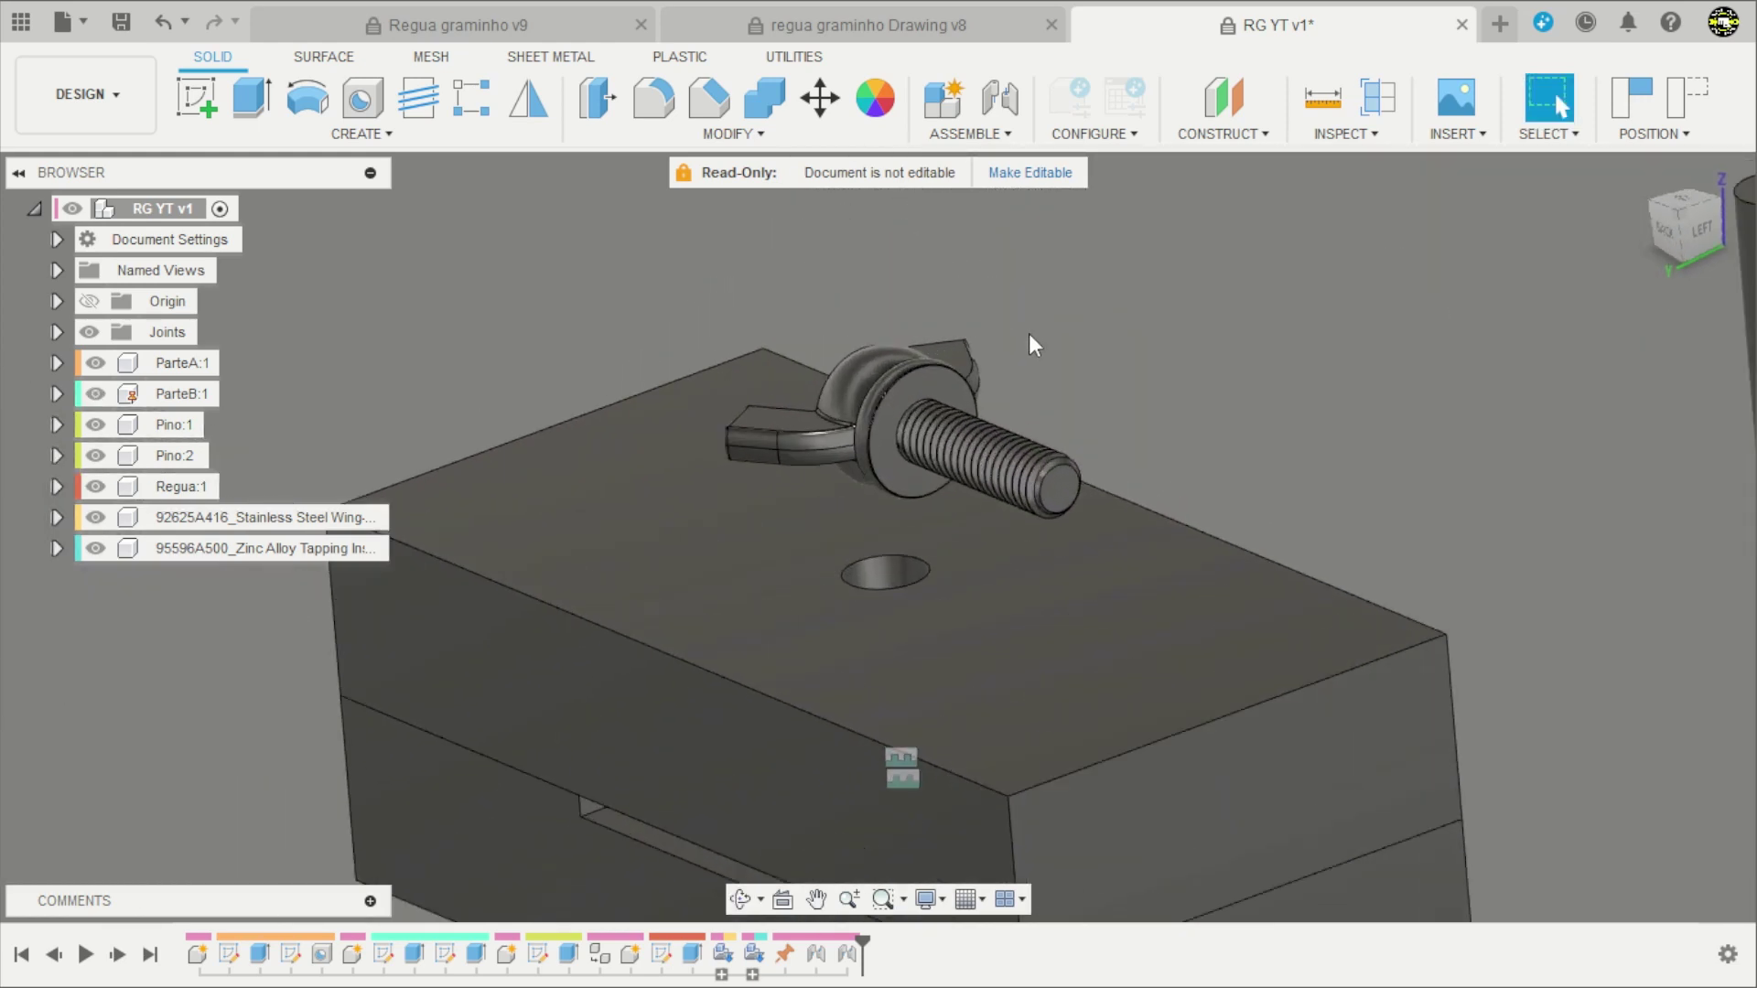
scroll(1028, 333, "up", 2)
key("j")
scroll(1012, 348, "up", 2)
scroll(980, 346, "up", 2)
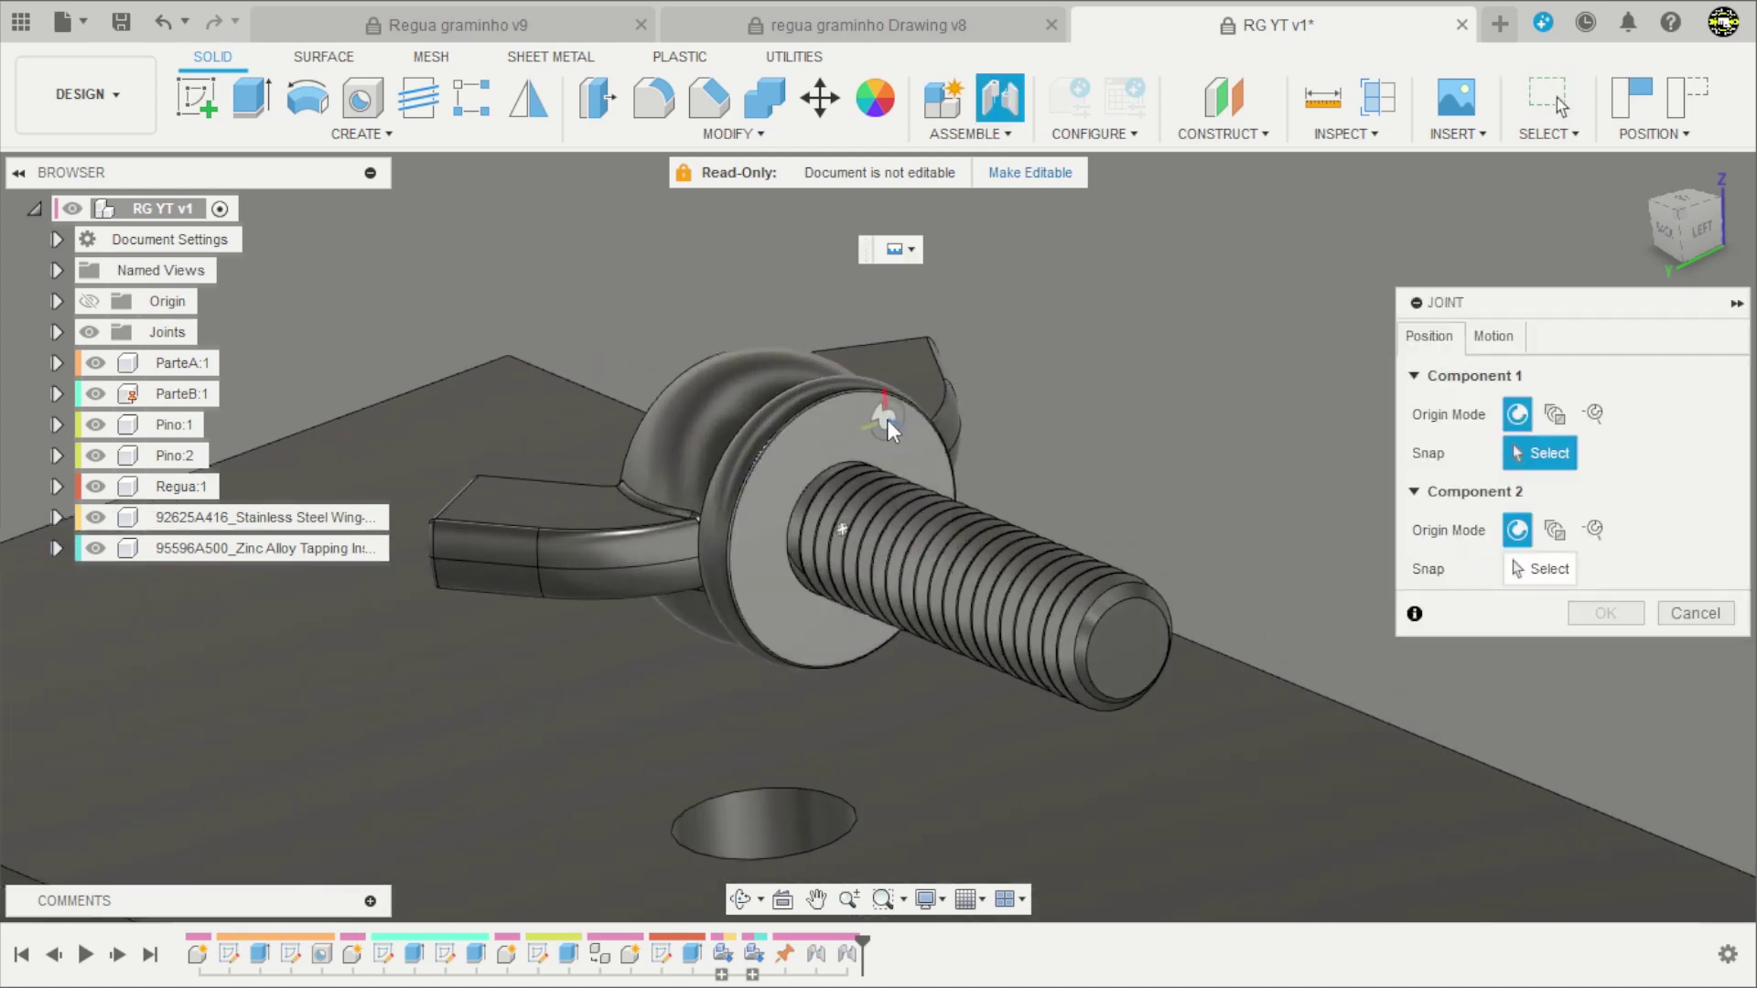
left_click(831, 519)
scroll(971, 309, "down", 3)
scroll(891, 547, "down", 2)
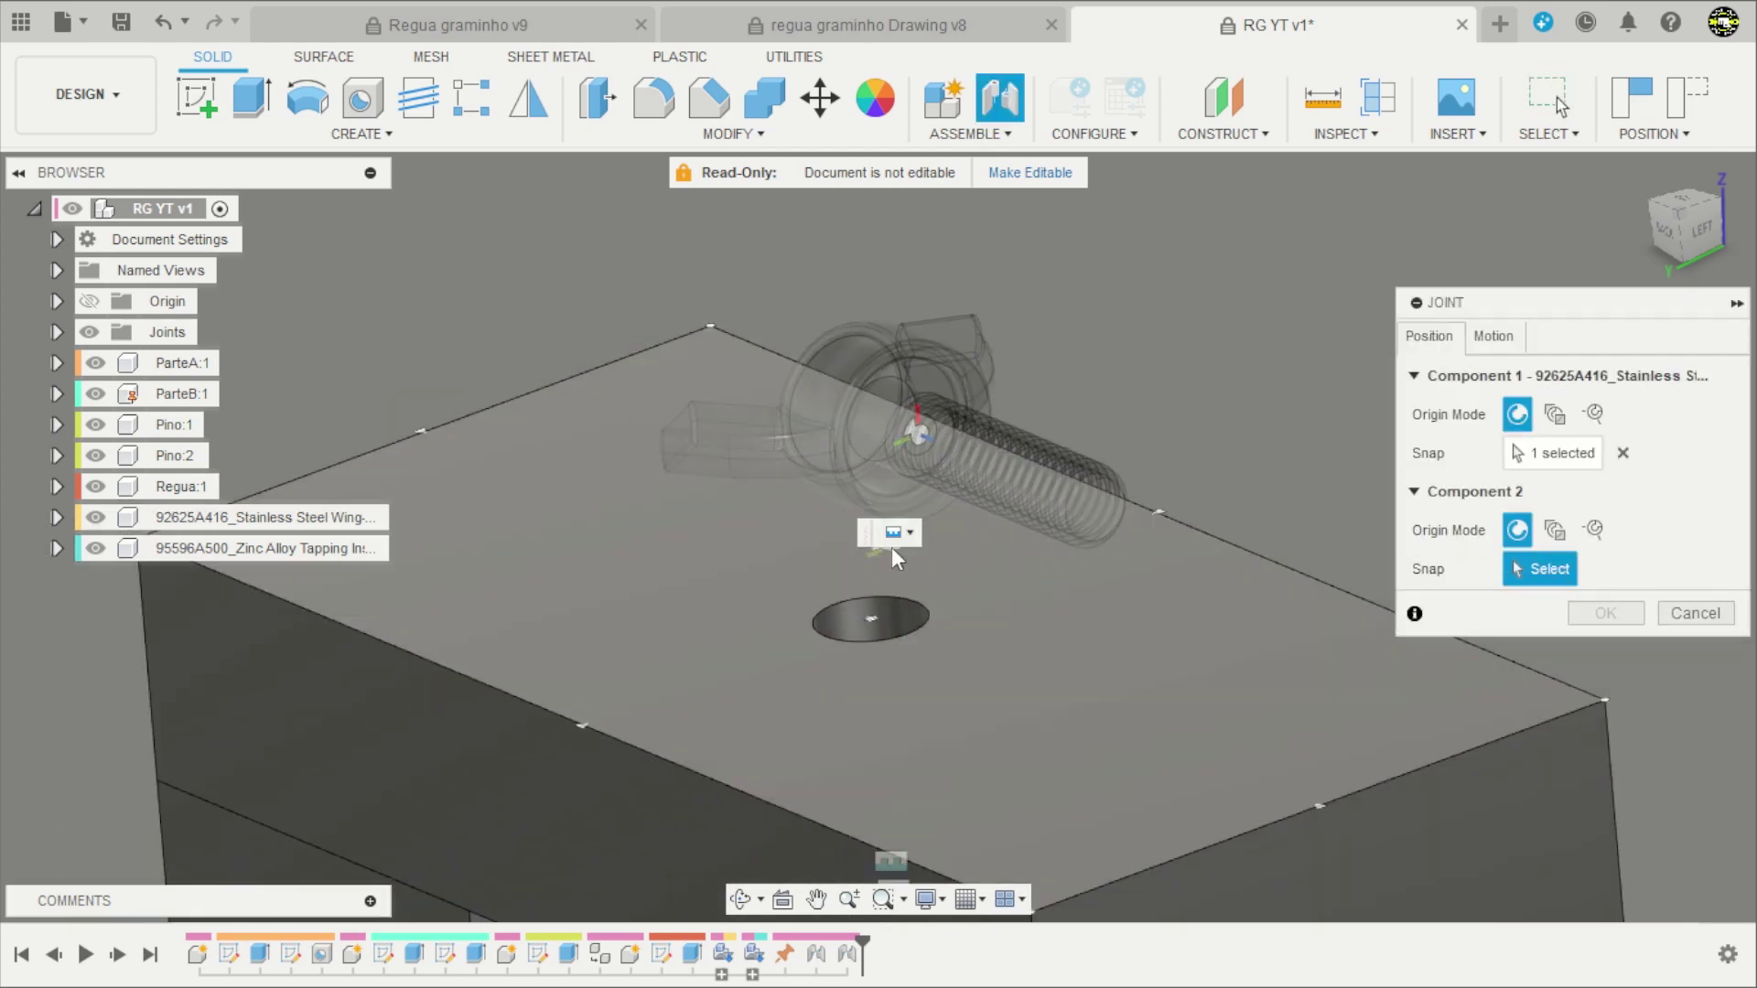
left_click(826, 613)
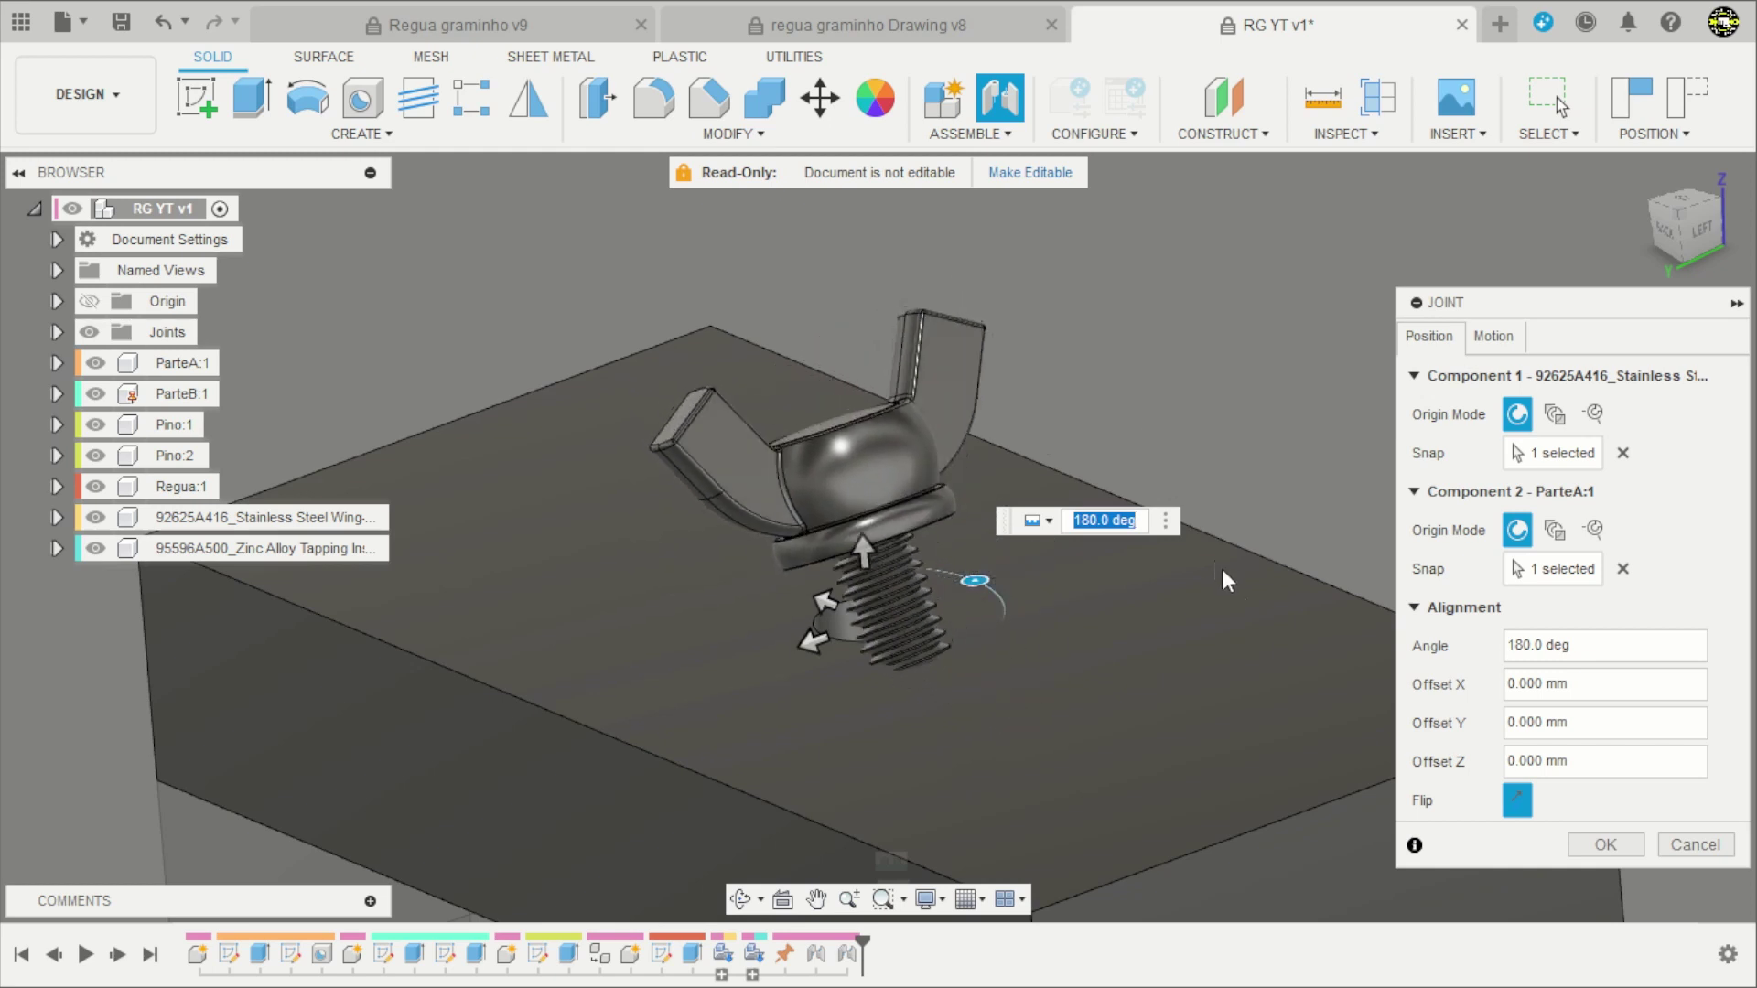
left_click(1587, 847)
scroll(1040, 216, "down", 3)
scroll(986, 339, "down", 2)
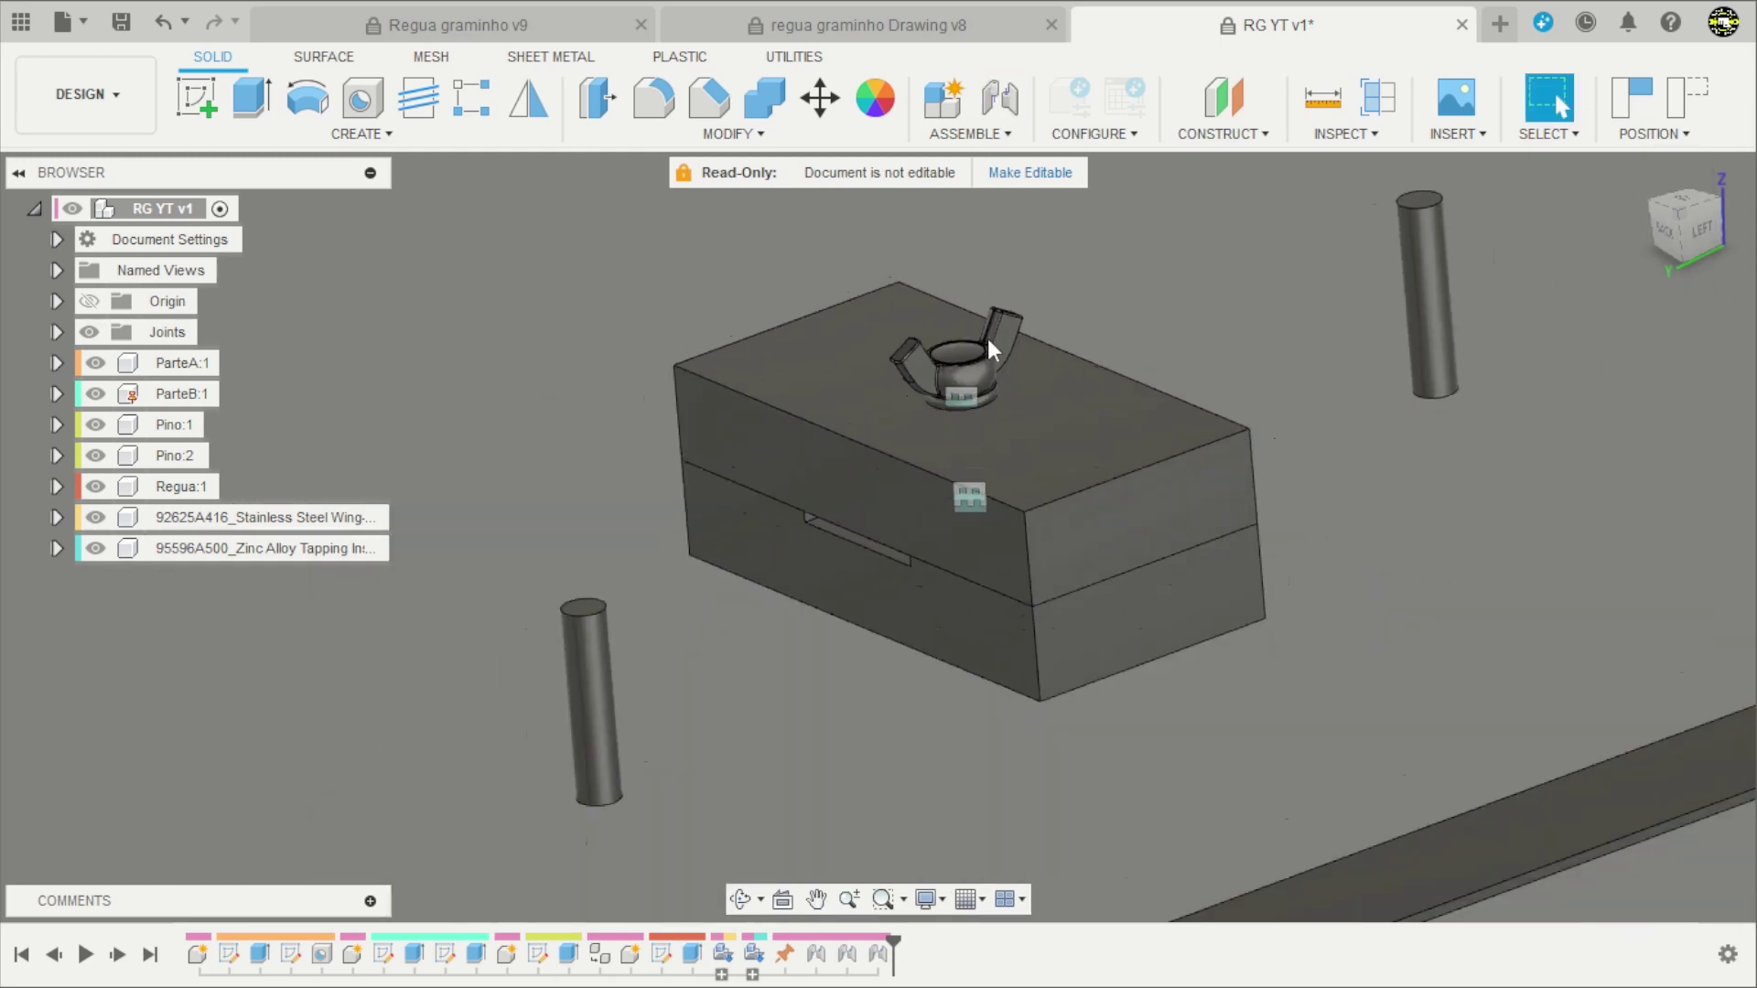
scroll(986, 344, "down", 2)
scroll(1158, 247, "up", 2)
middle_click_drag(1158, 238, 1102, 293, "shift")
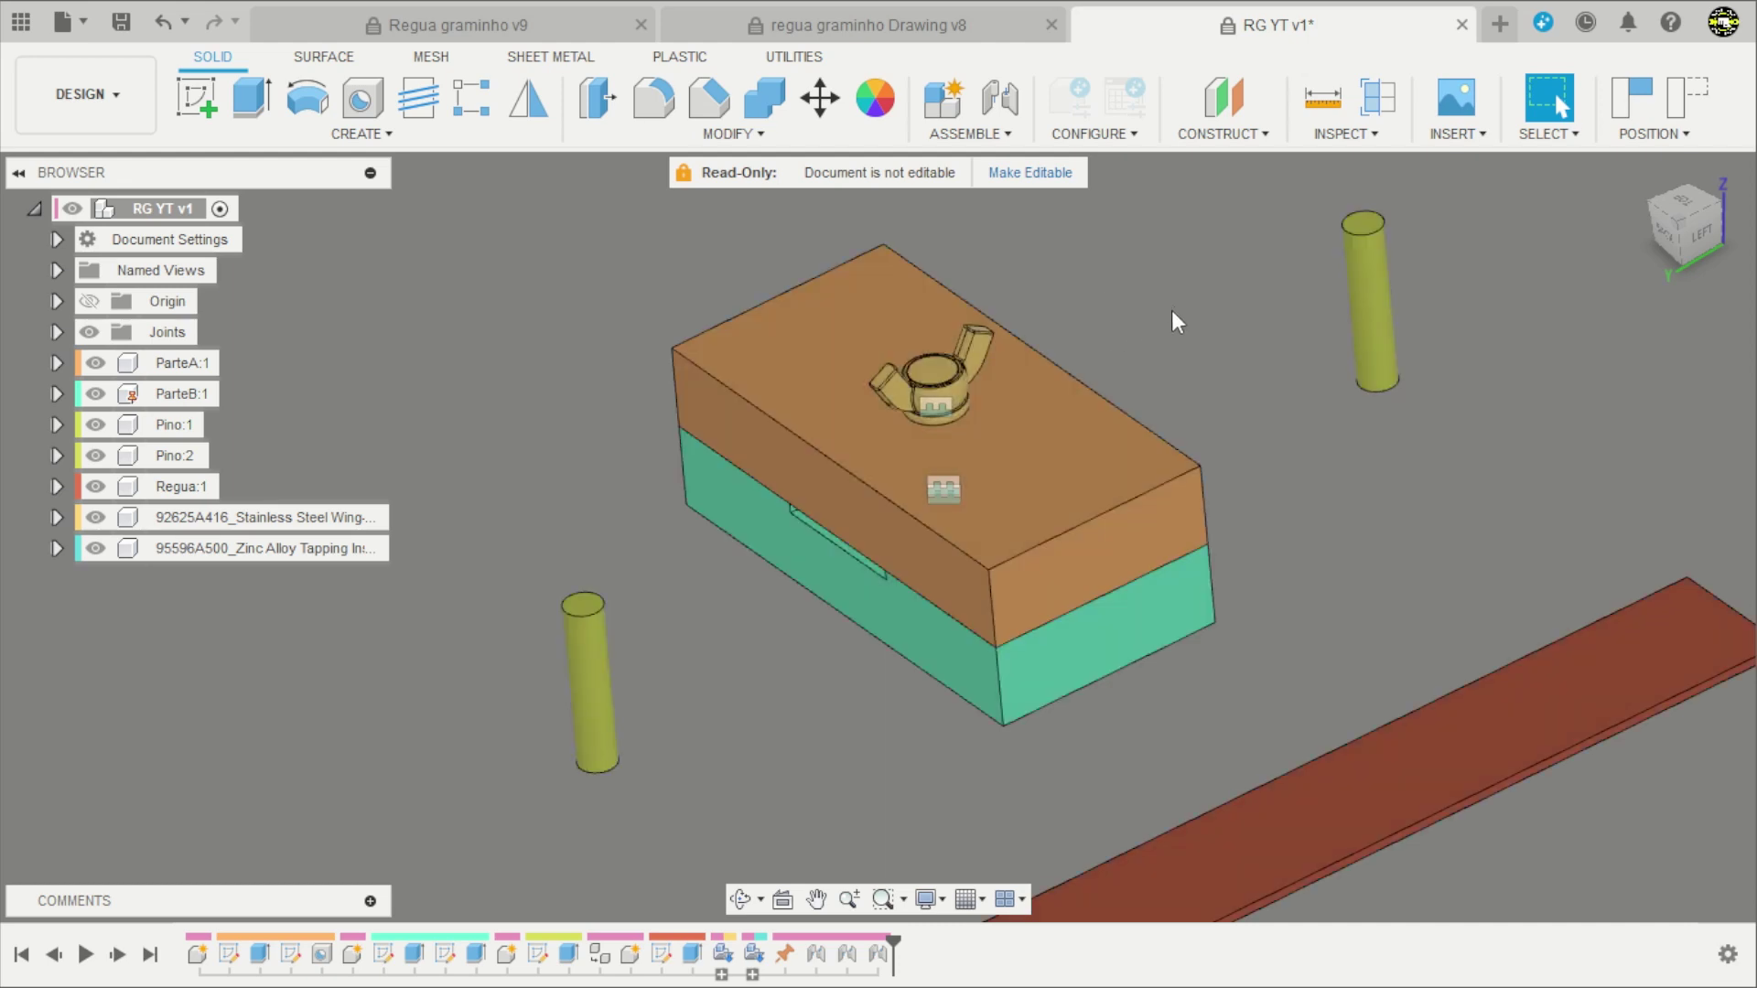
mouse_move(1171, 310)
middle_mouse_down("shift")
mouse_move(1362, 604)
mouse_move(1321, 757)
middle_mouse_up("shift")
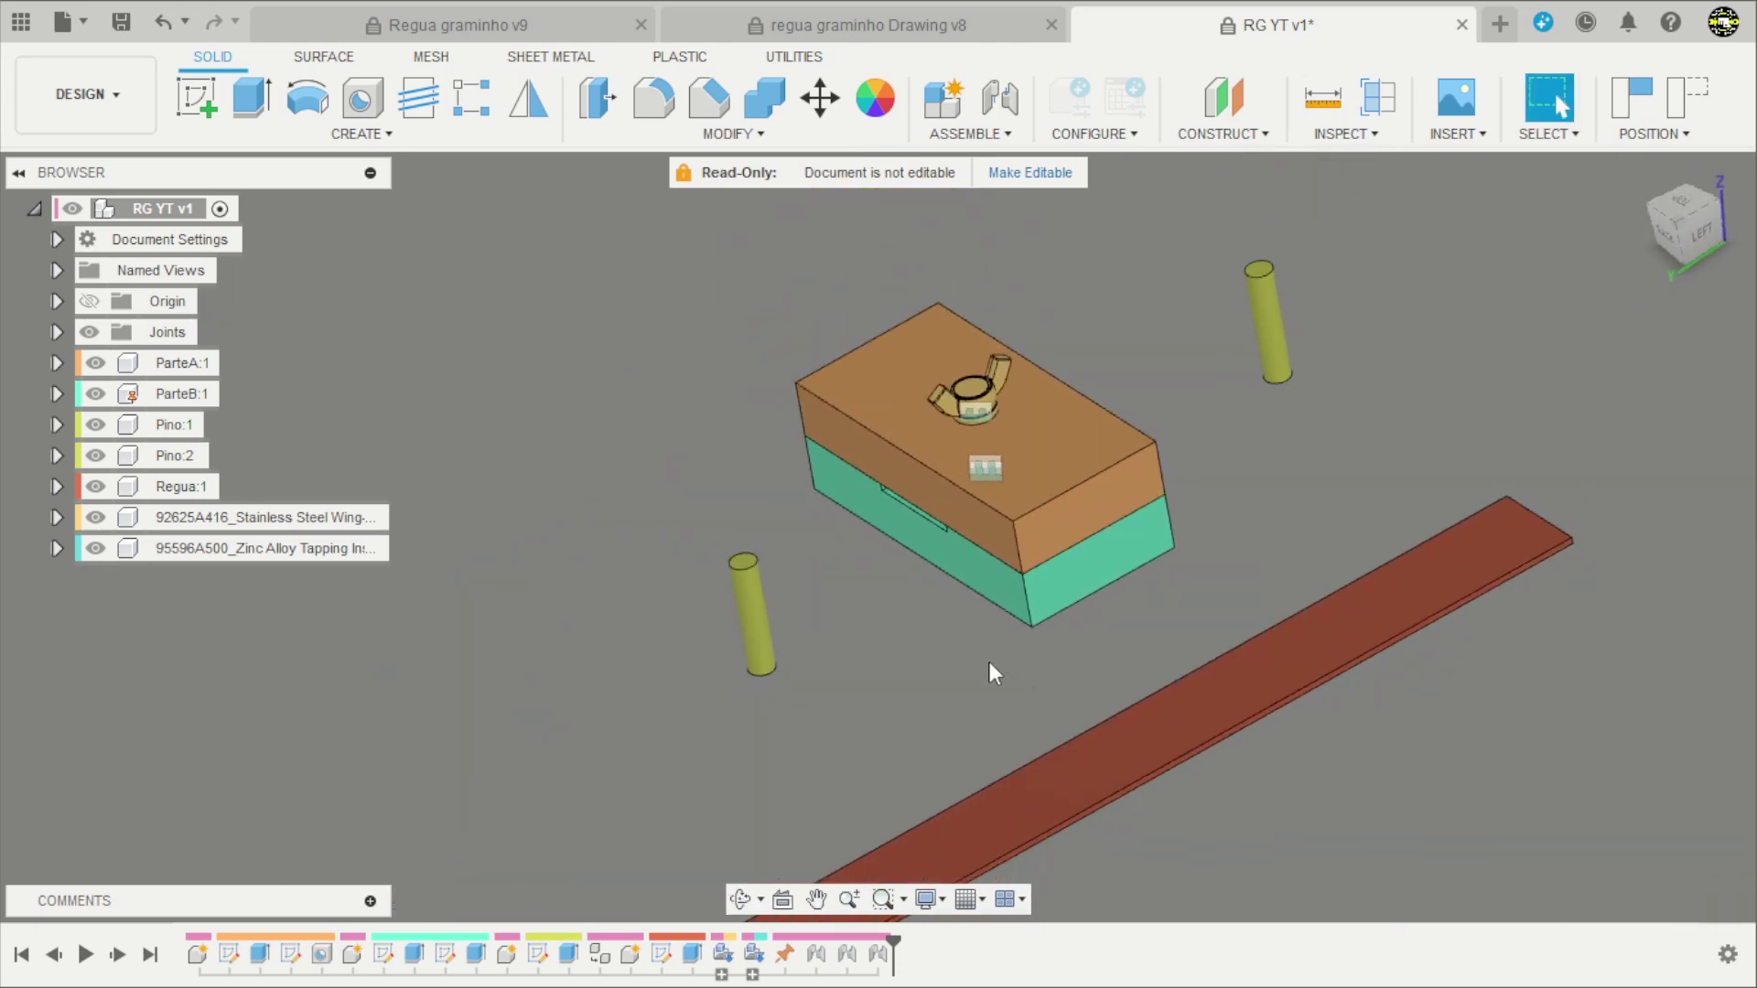
middle_click_drag(816, 665, 844, 676, "shift")
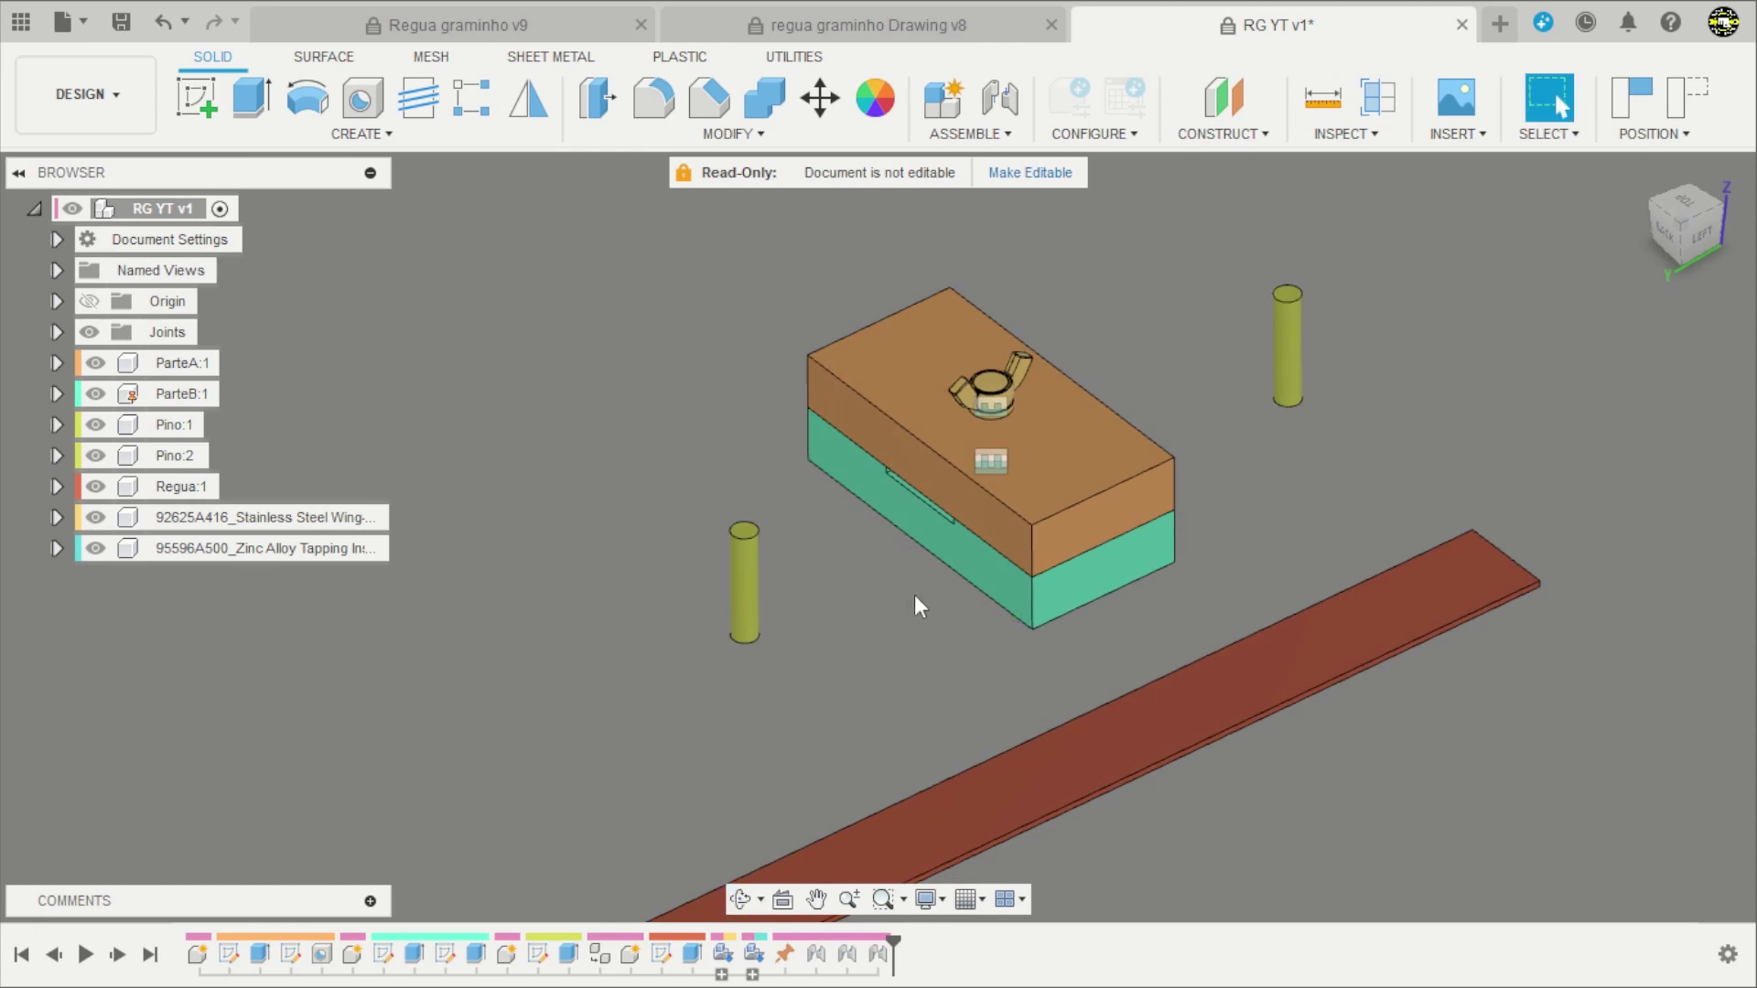
scroll(1143, 378, "up", 3)
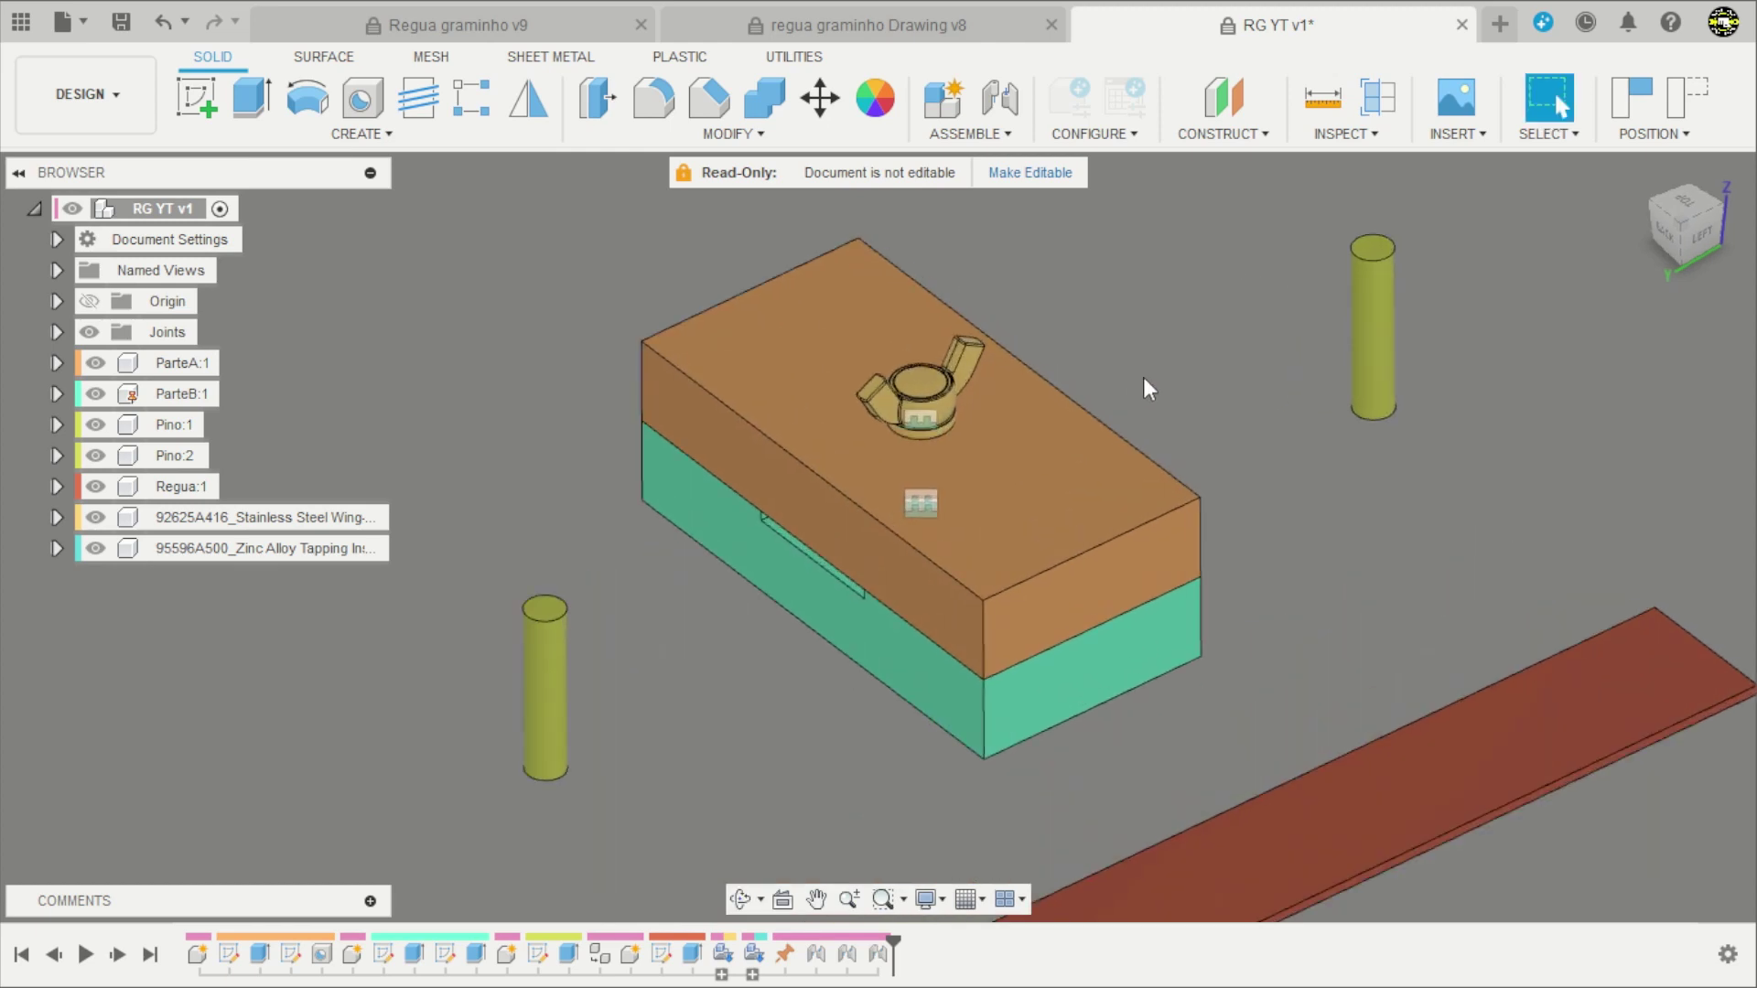
scroll(833, 379, "down", 4)
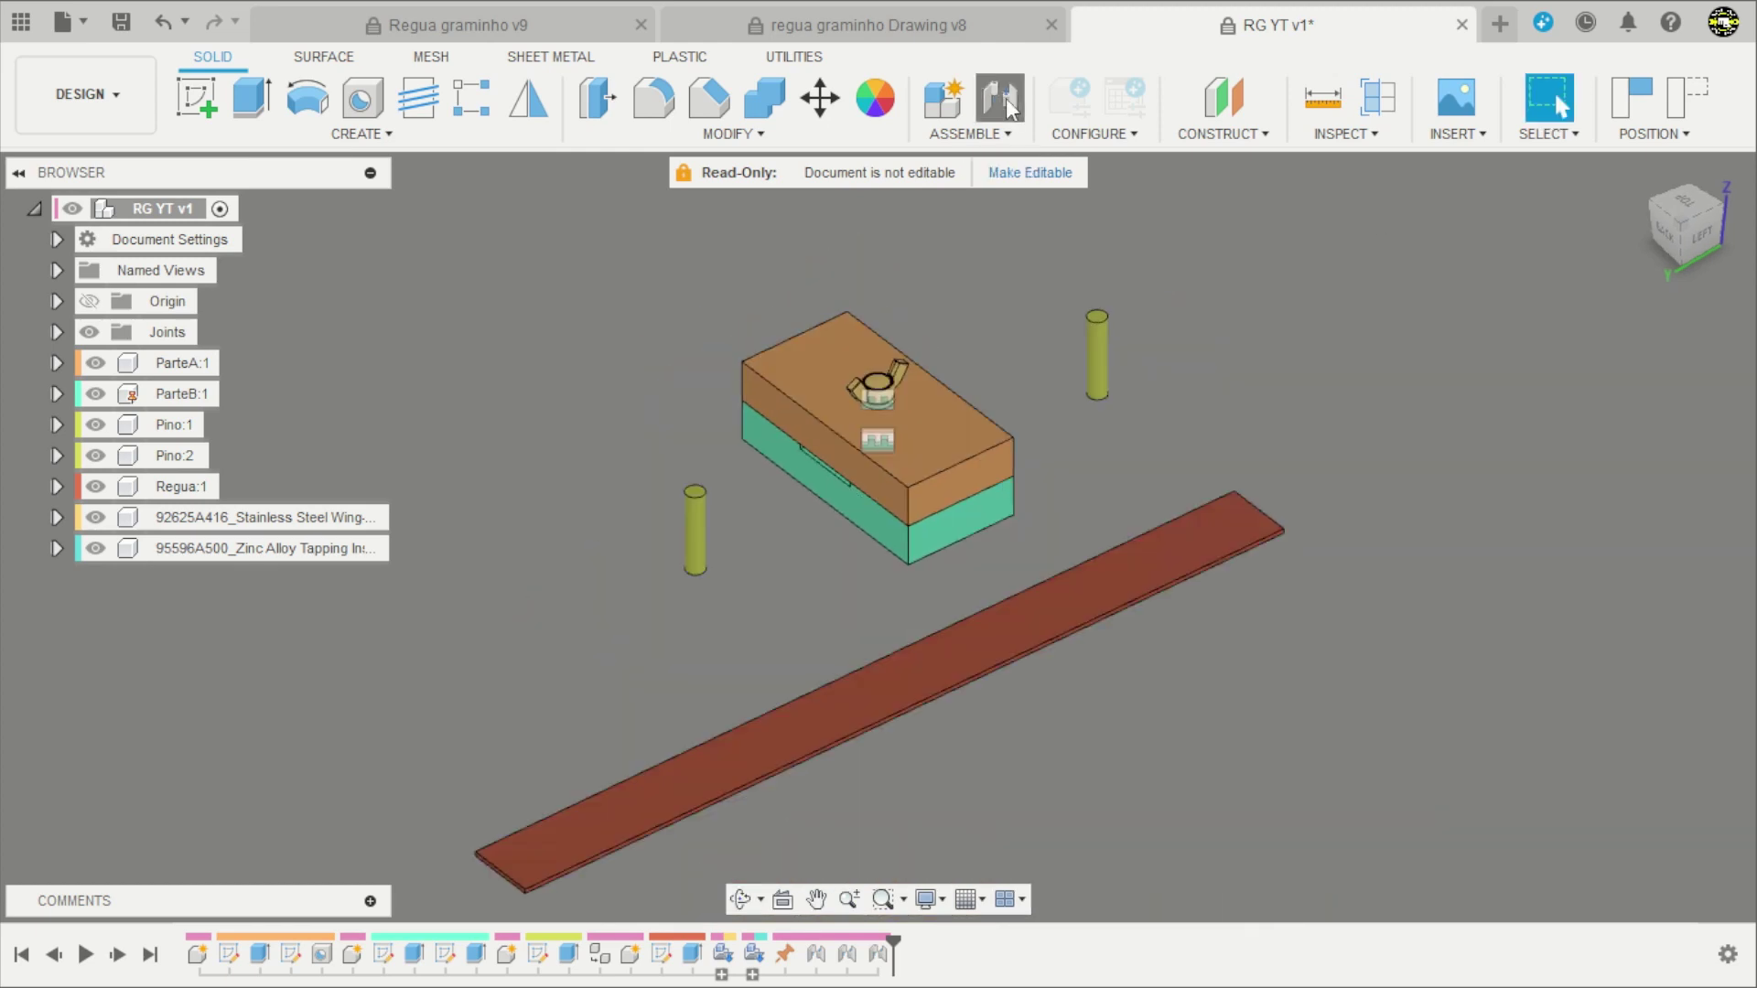
Start a new joint with Slider as its motion type.
left_click(1010, 108)
left_click(1508, 335)
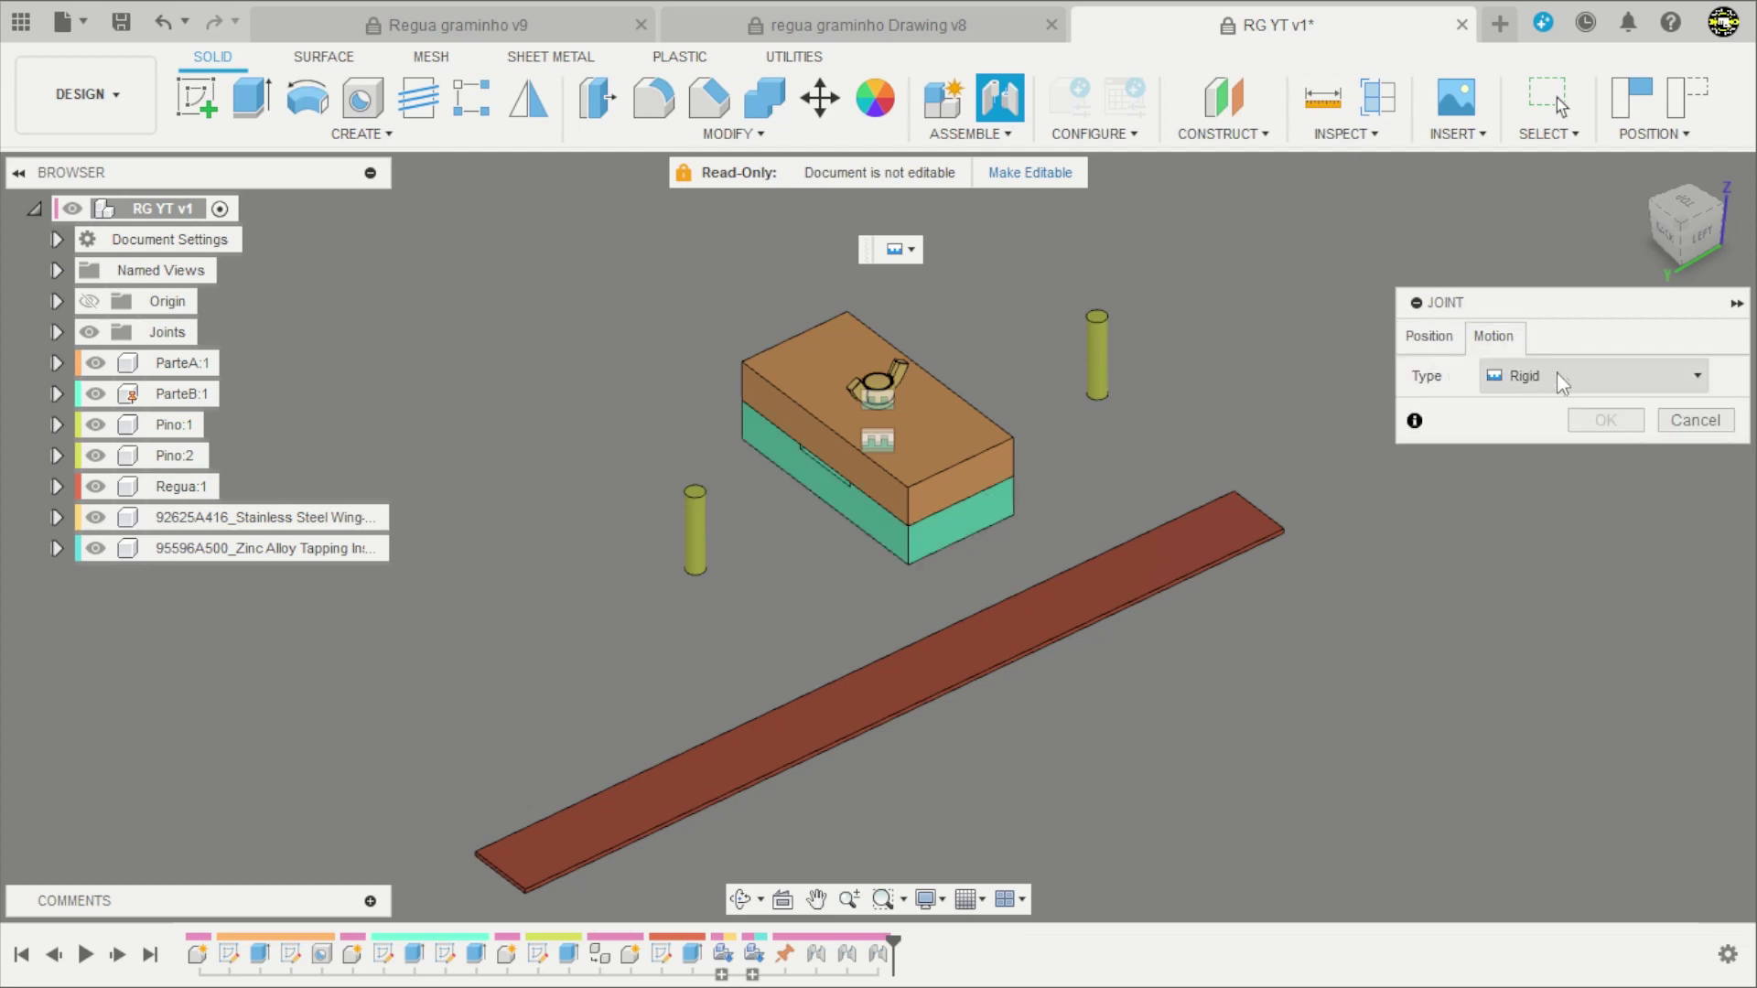
left_click(1556, 373)
left_click(1528, 461)
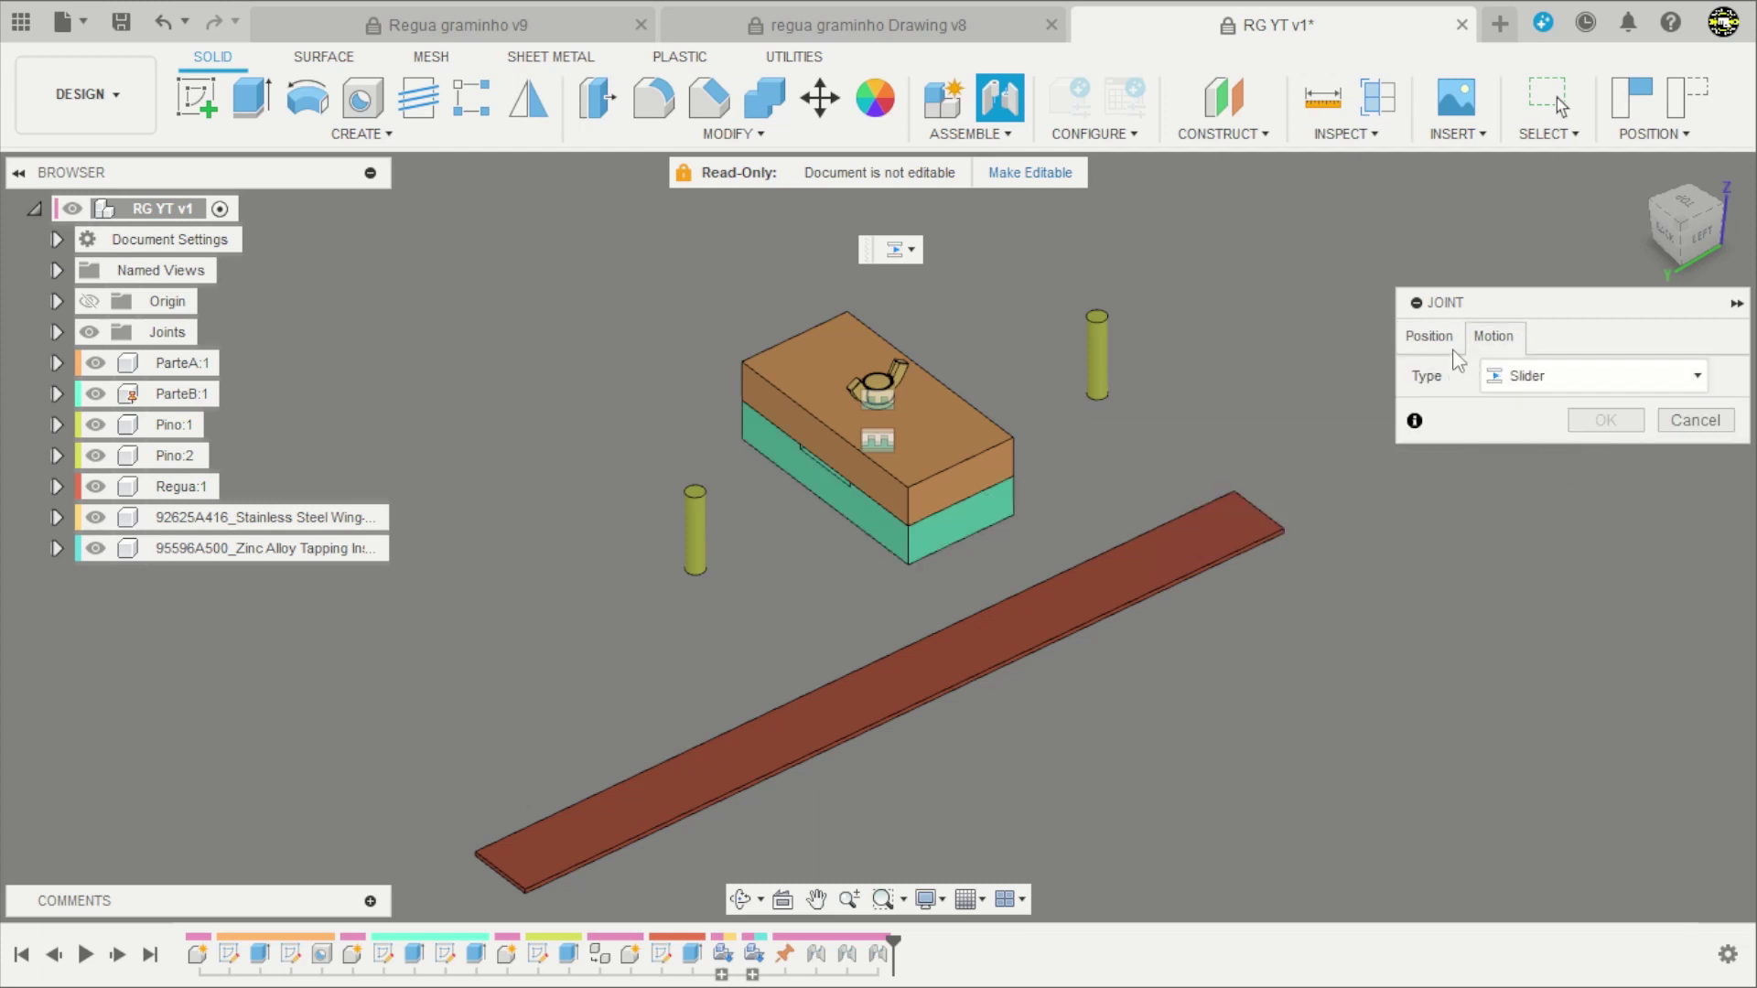
left_click(1429, 336)
scroll(704, 640, "up", 2)
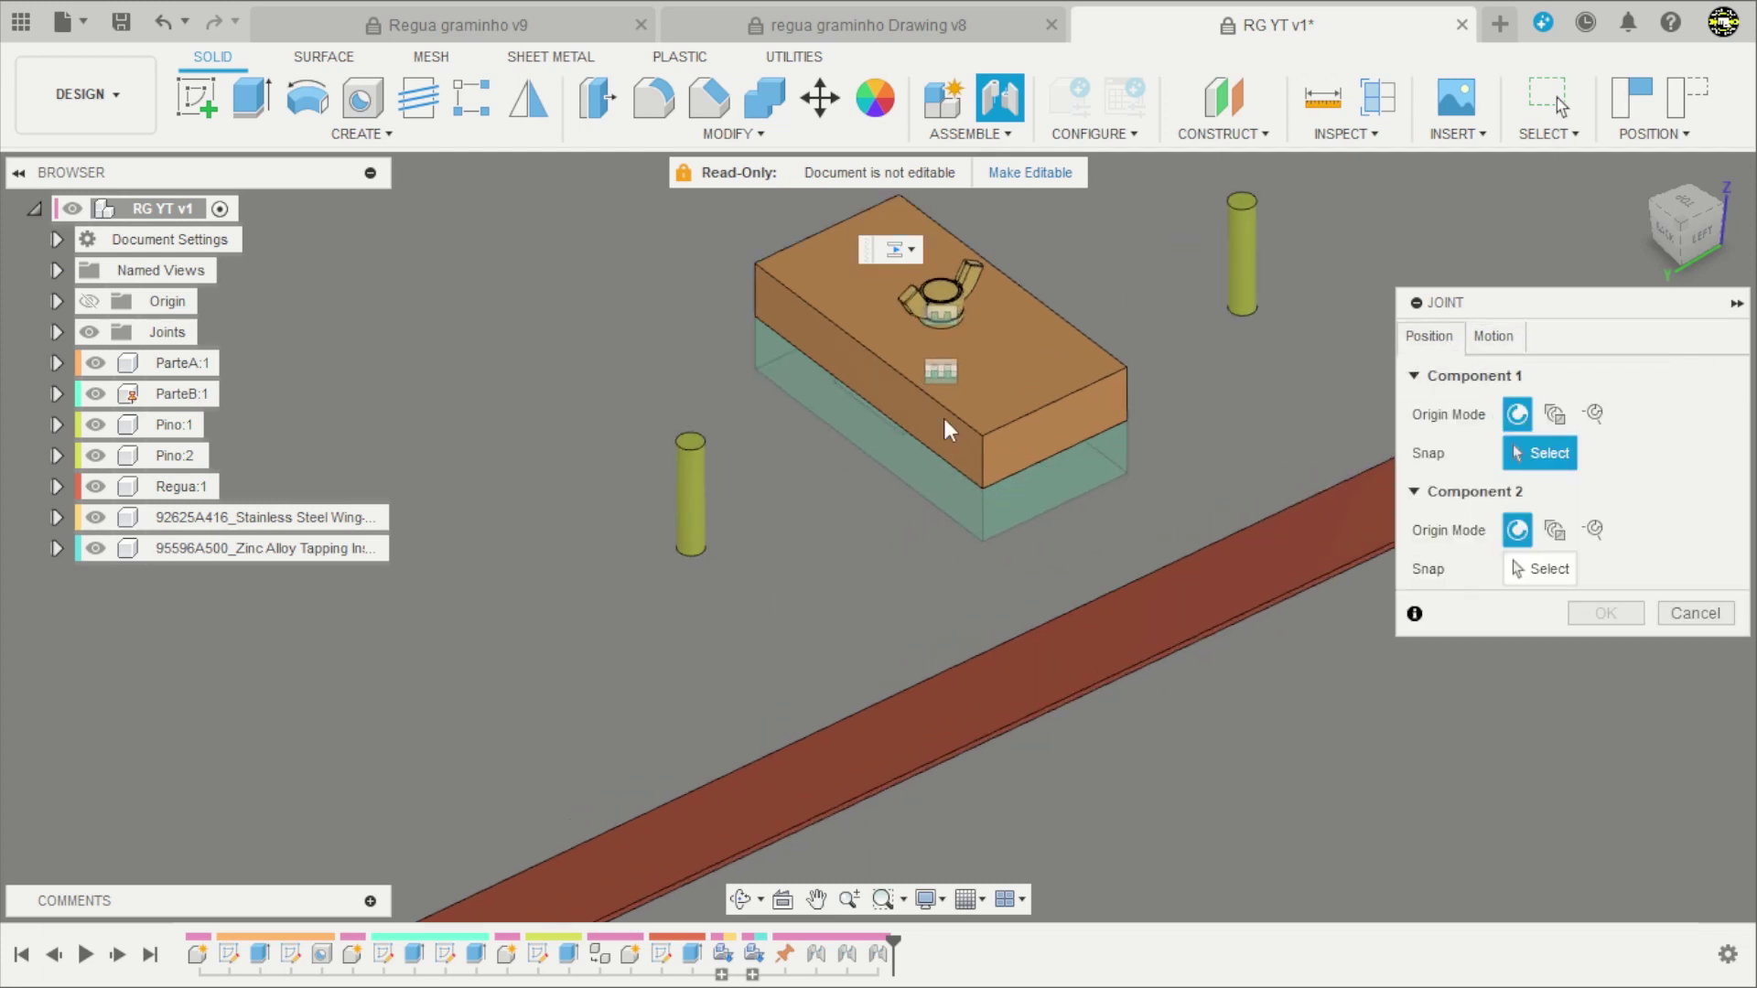
scroll(838, 409, "up", 2)
scroll(826, 441, "up", 2)
scroll(800, 385, "up", 2)
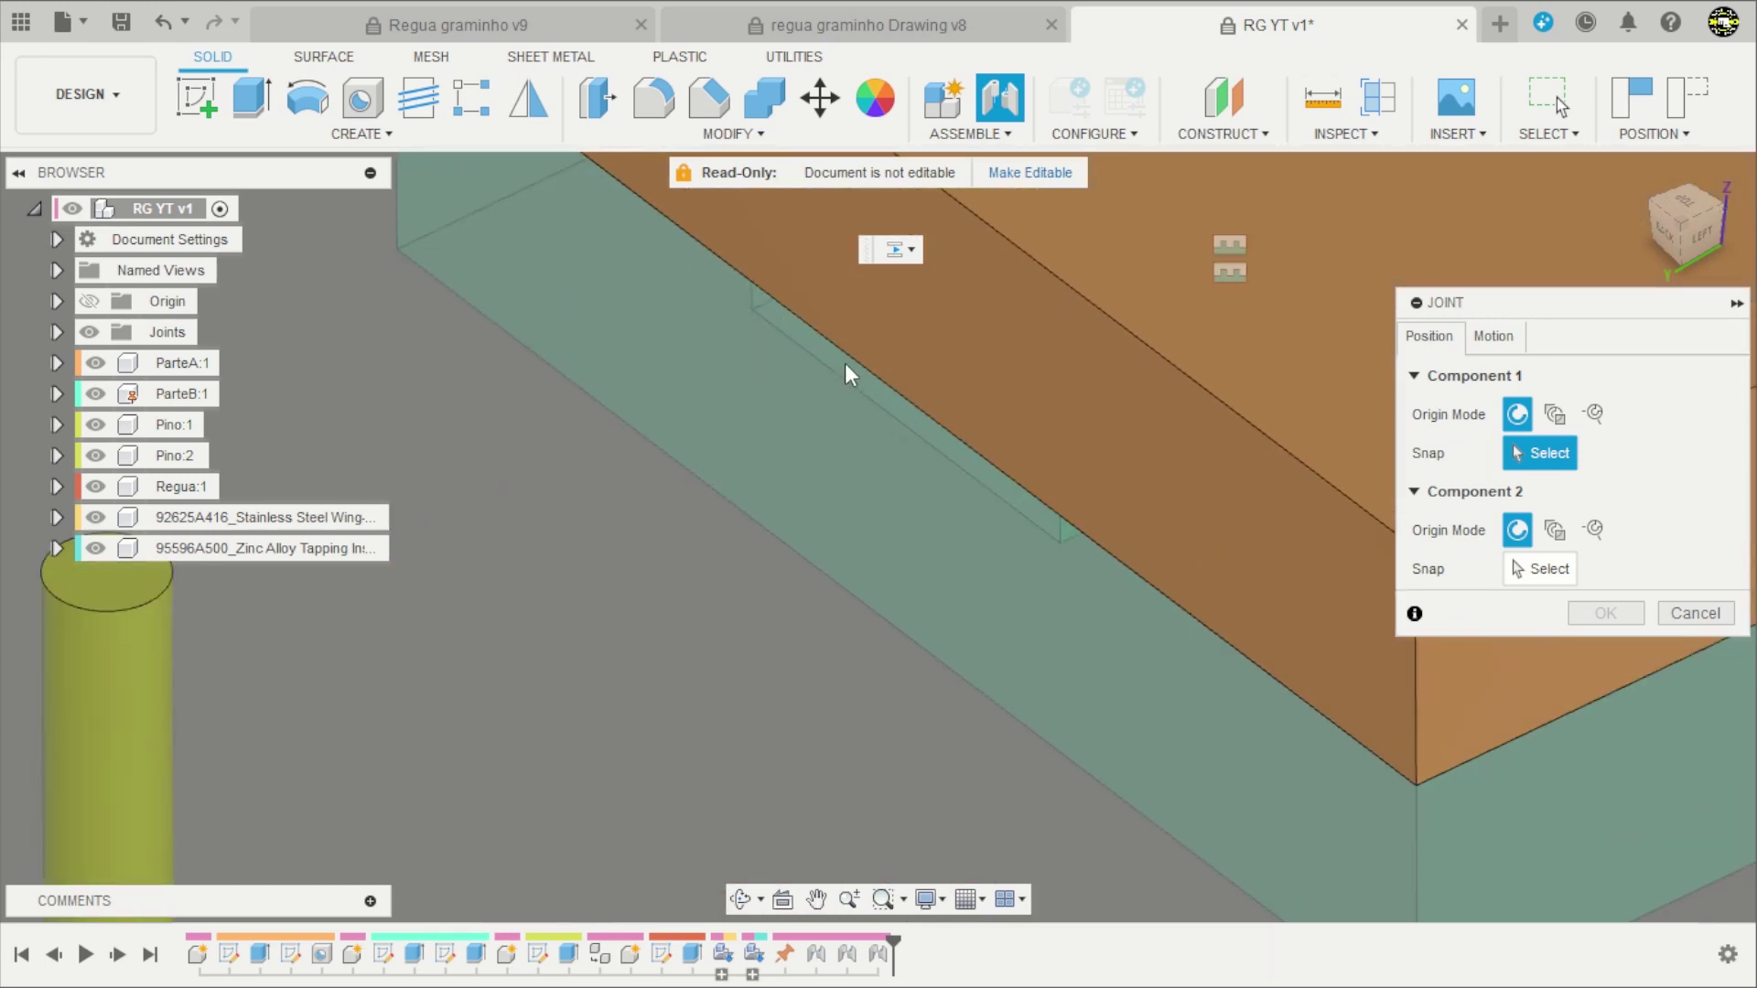
scroll(851, 366, "down", 2)
scroll(869, 384, "down", 2)
scroll(1006, 440, "down", 1)
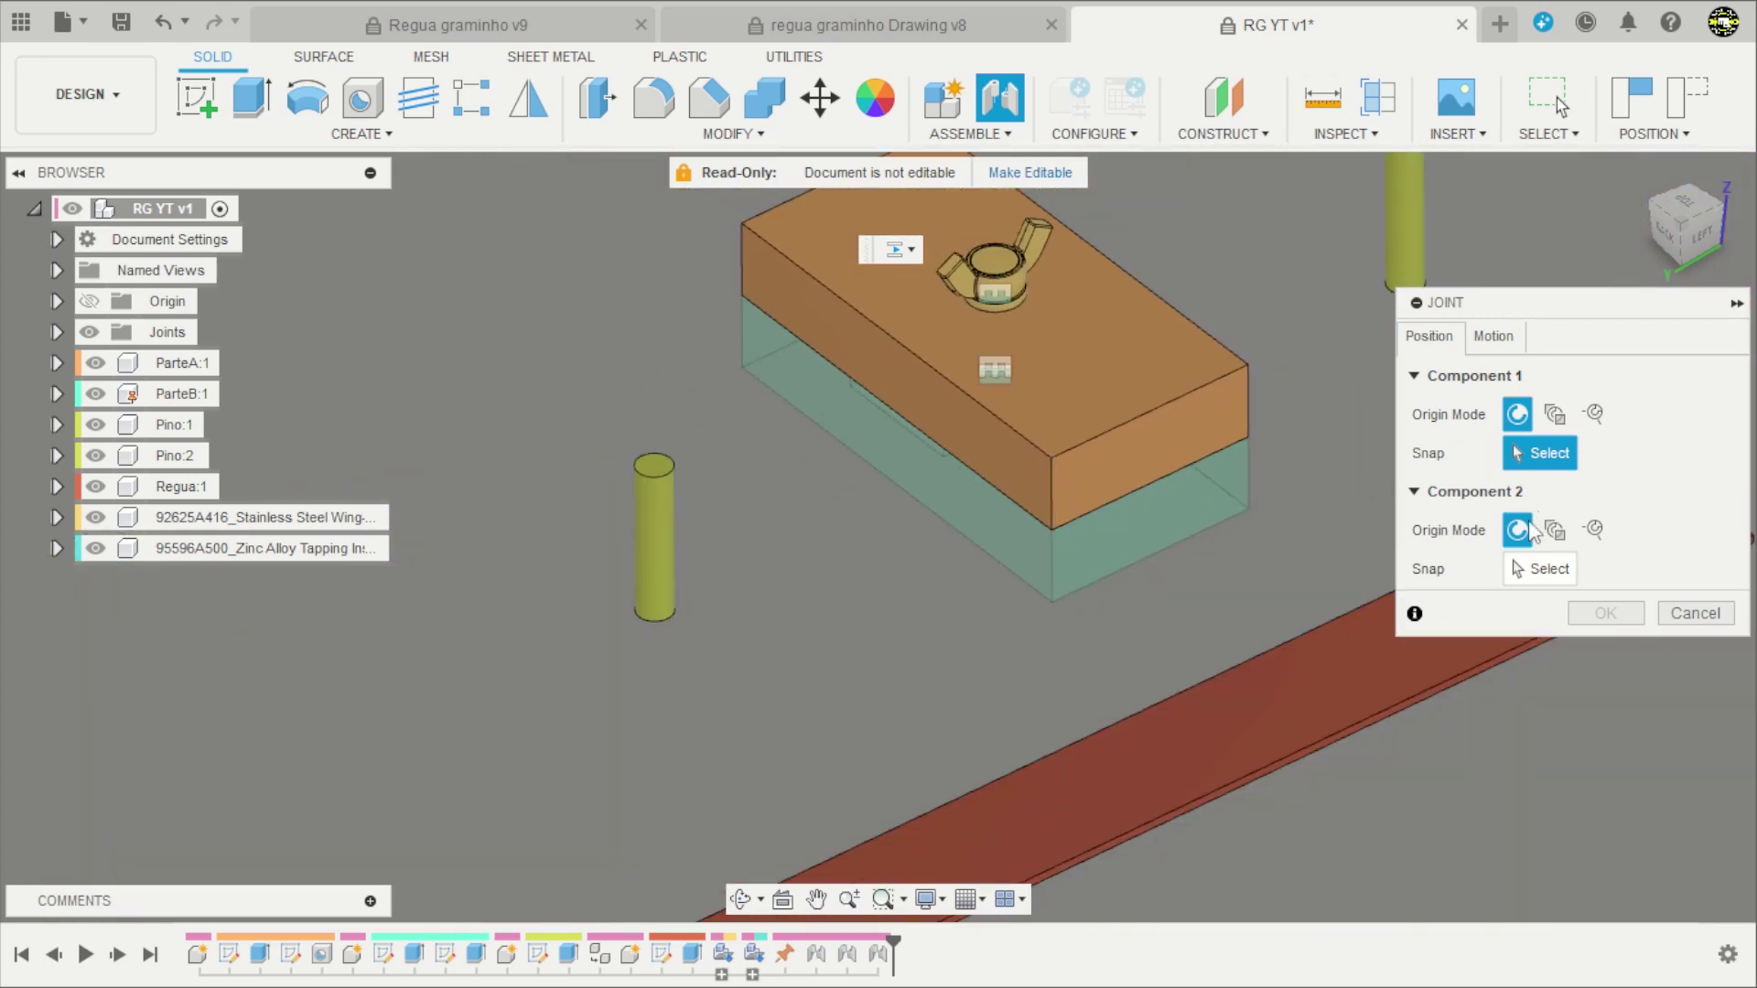
scroll(946, 628, "down", 3)
scroll(952, 598, "up", 3)
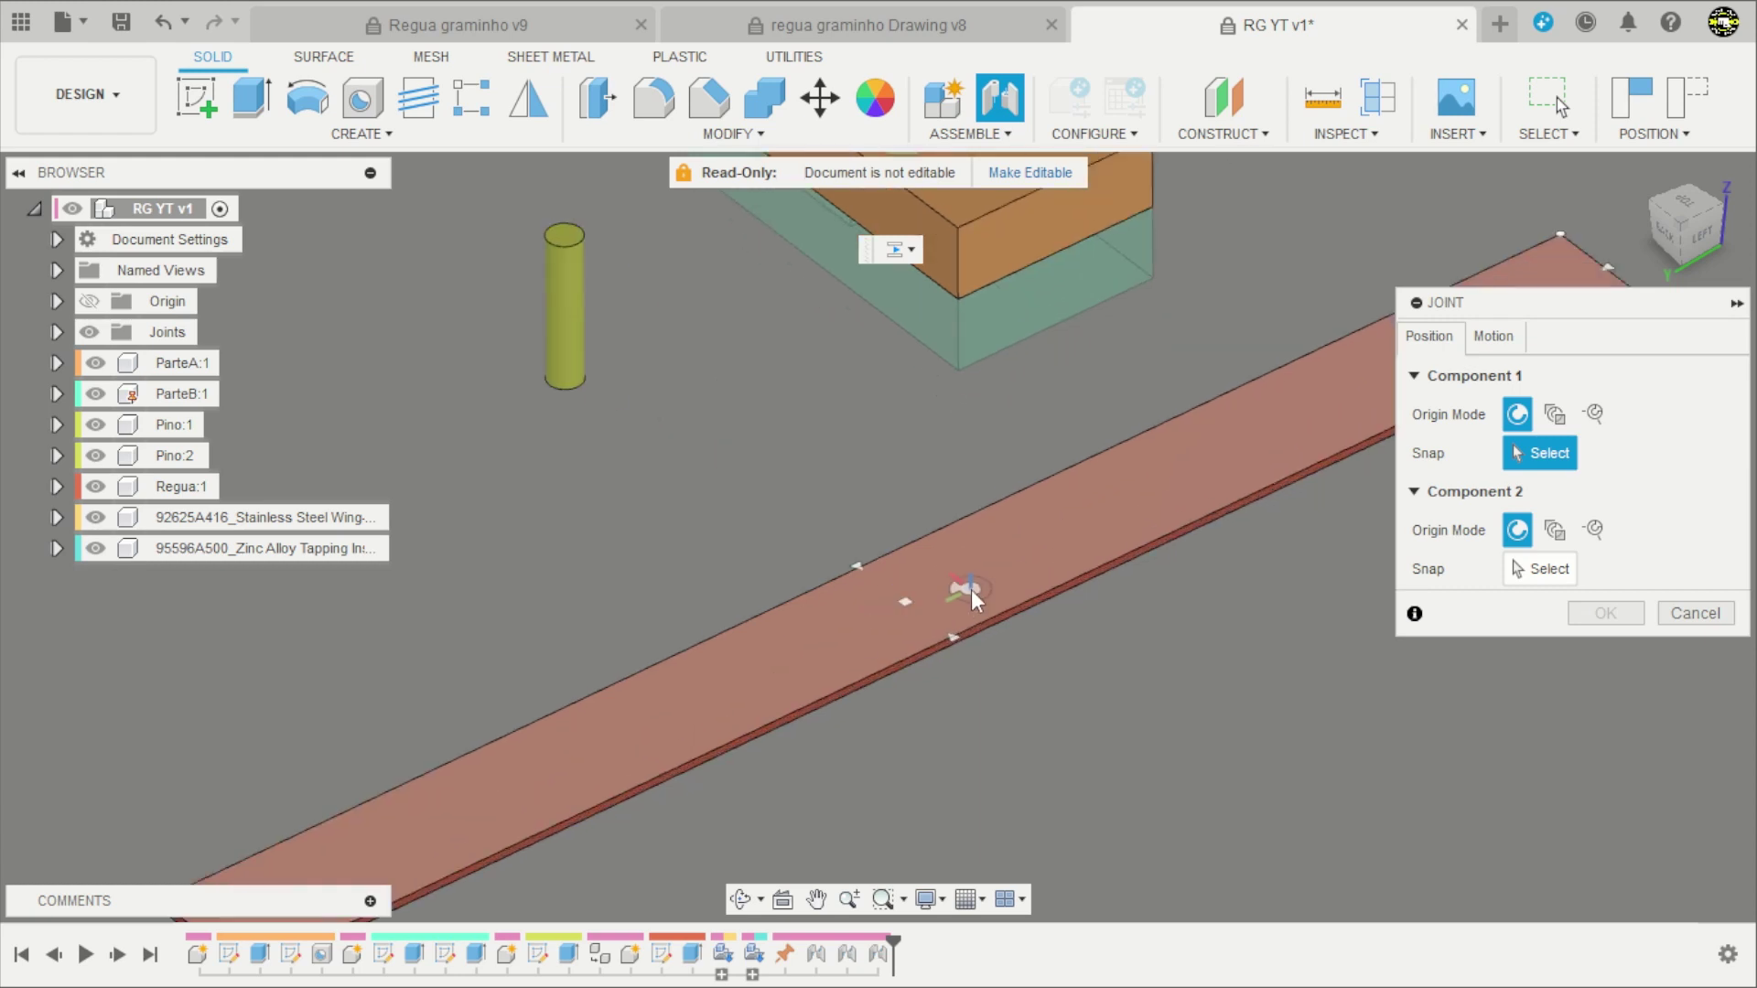
Snap the Regua ruler to the slot in ParteB.
left_click(948, 586)
scroll(956, 597, "down", 3)
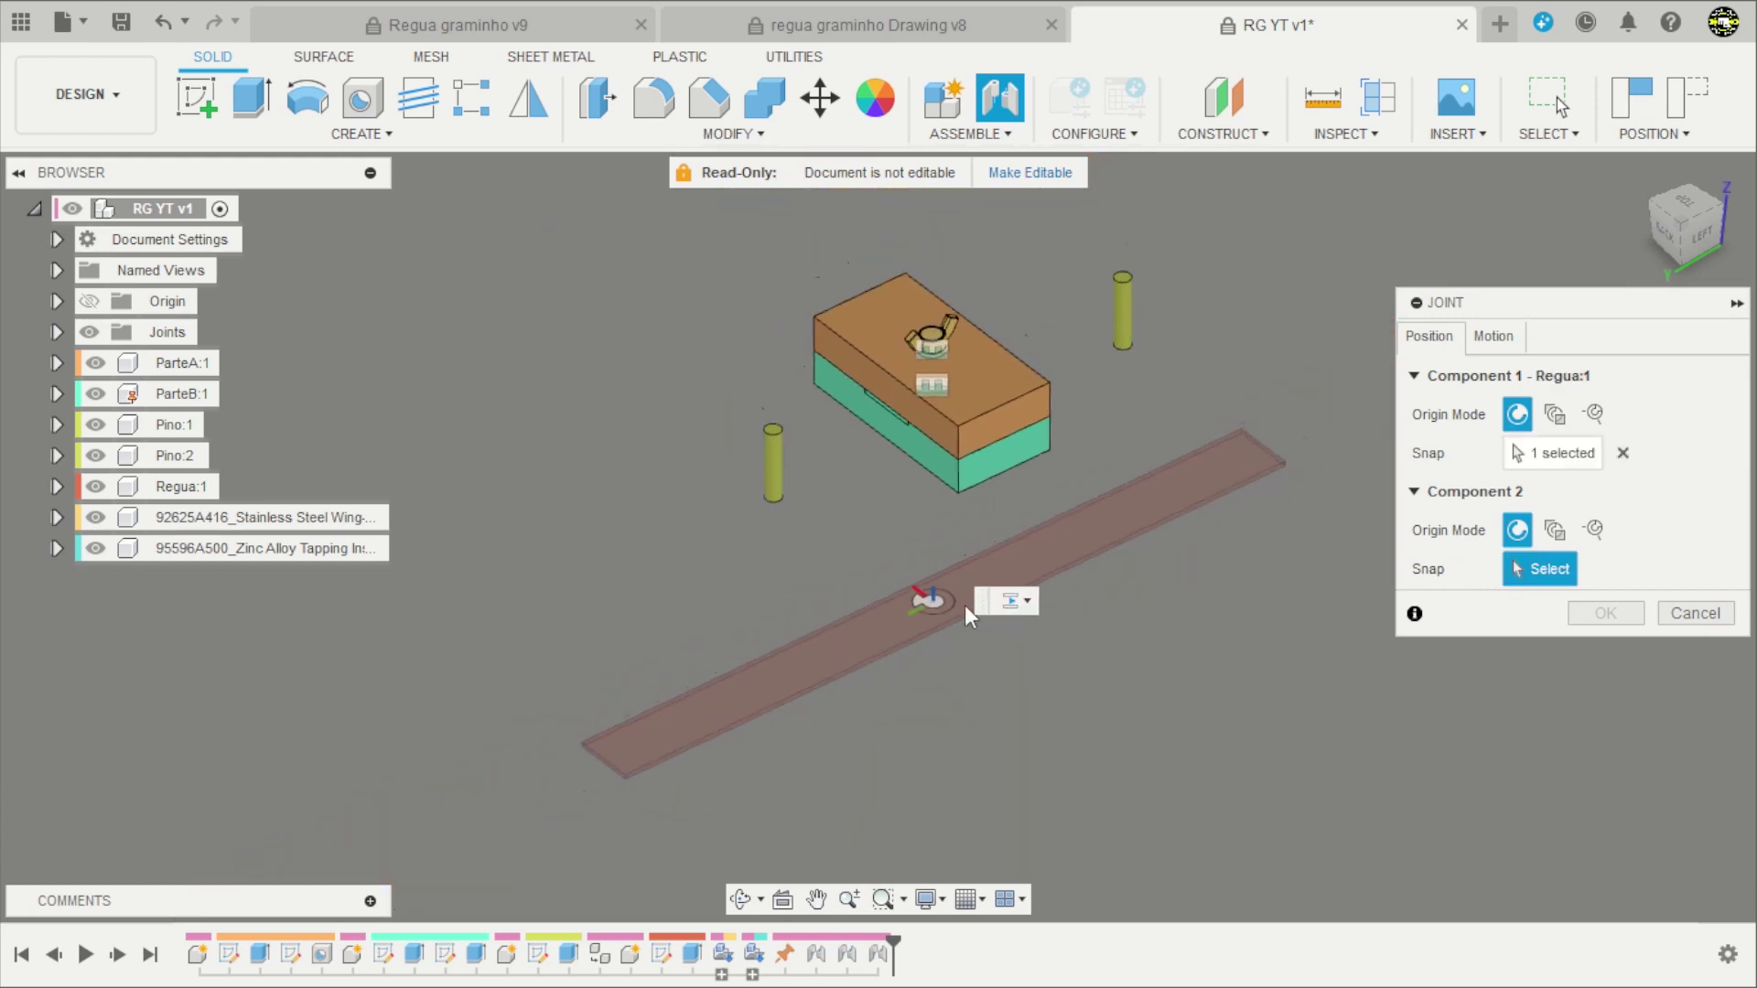
scroll(965, 605, "down", 2)
scroll(859, 393, "up", 1)
scroll(902, 377, "up", 3)
scroll(911, 412, "up", 3)
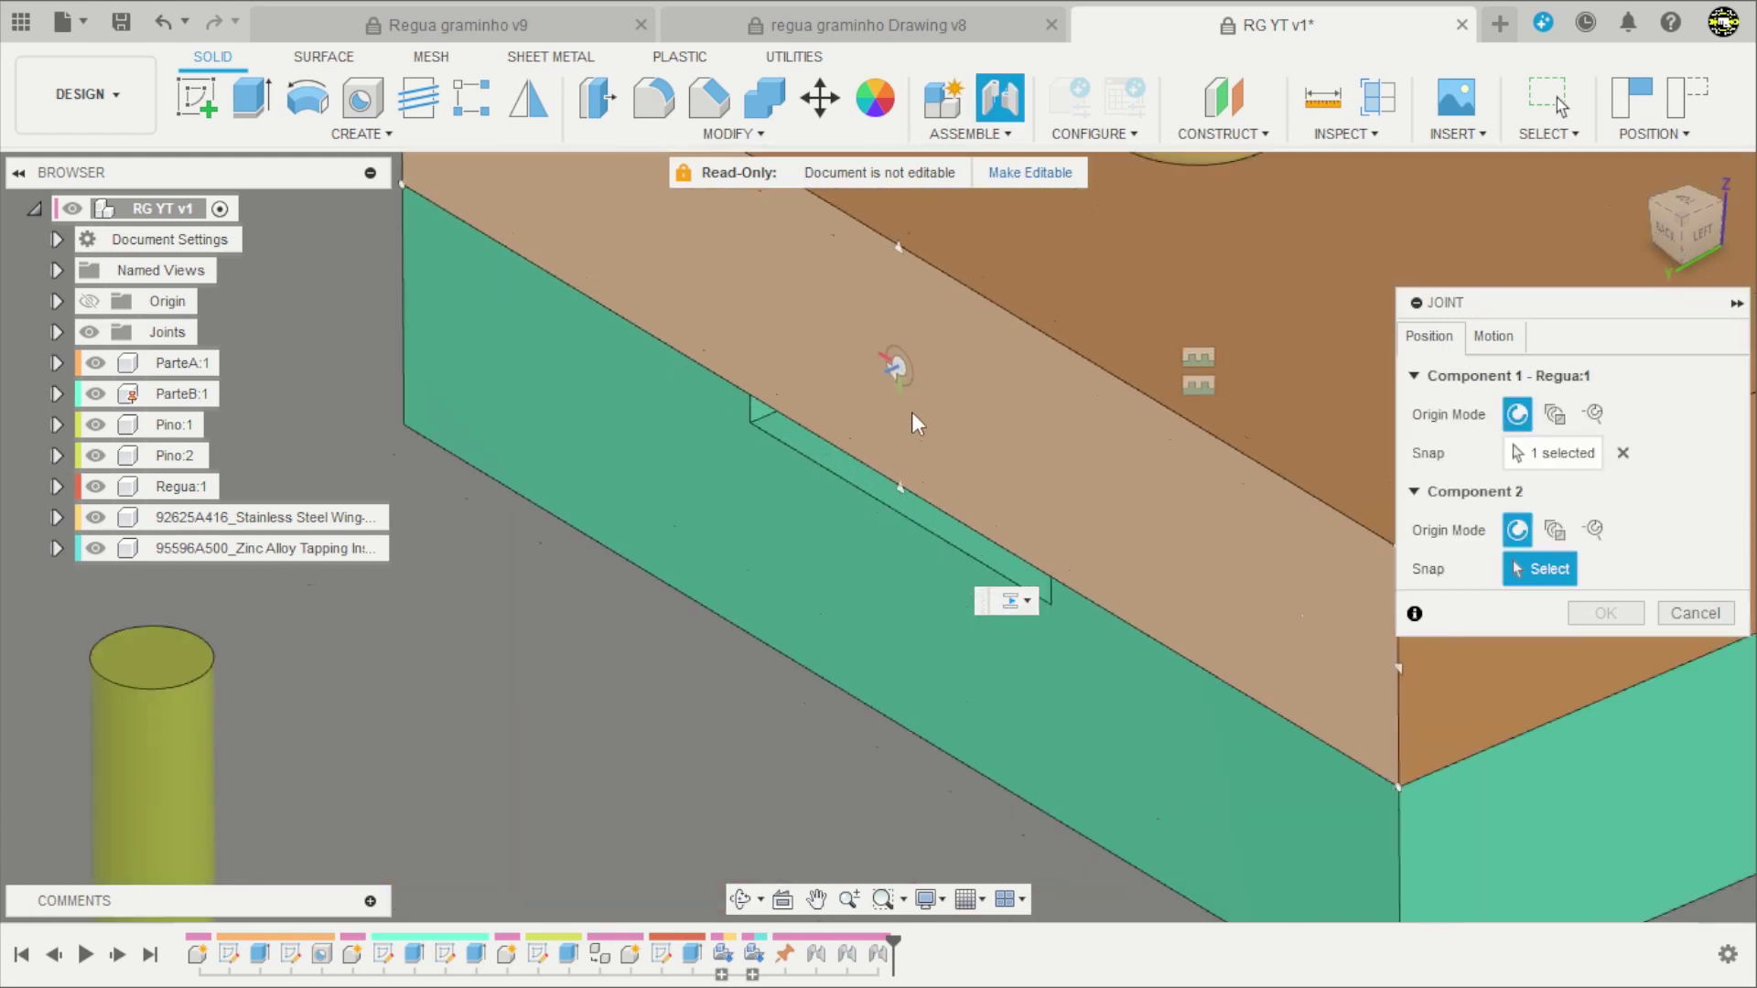
scroll(911, 412, "up", 2)
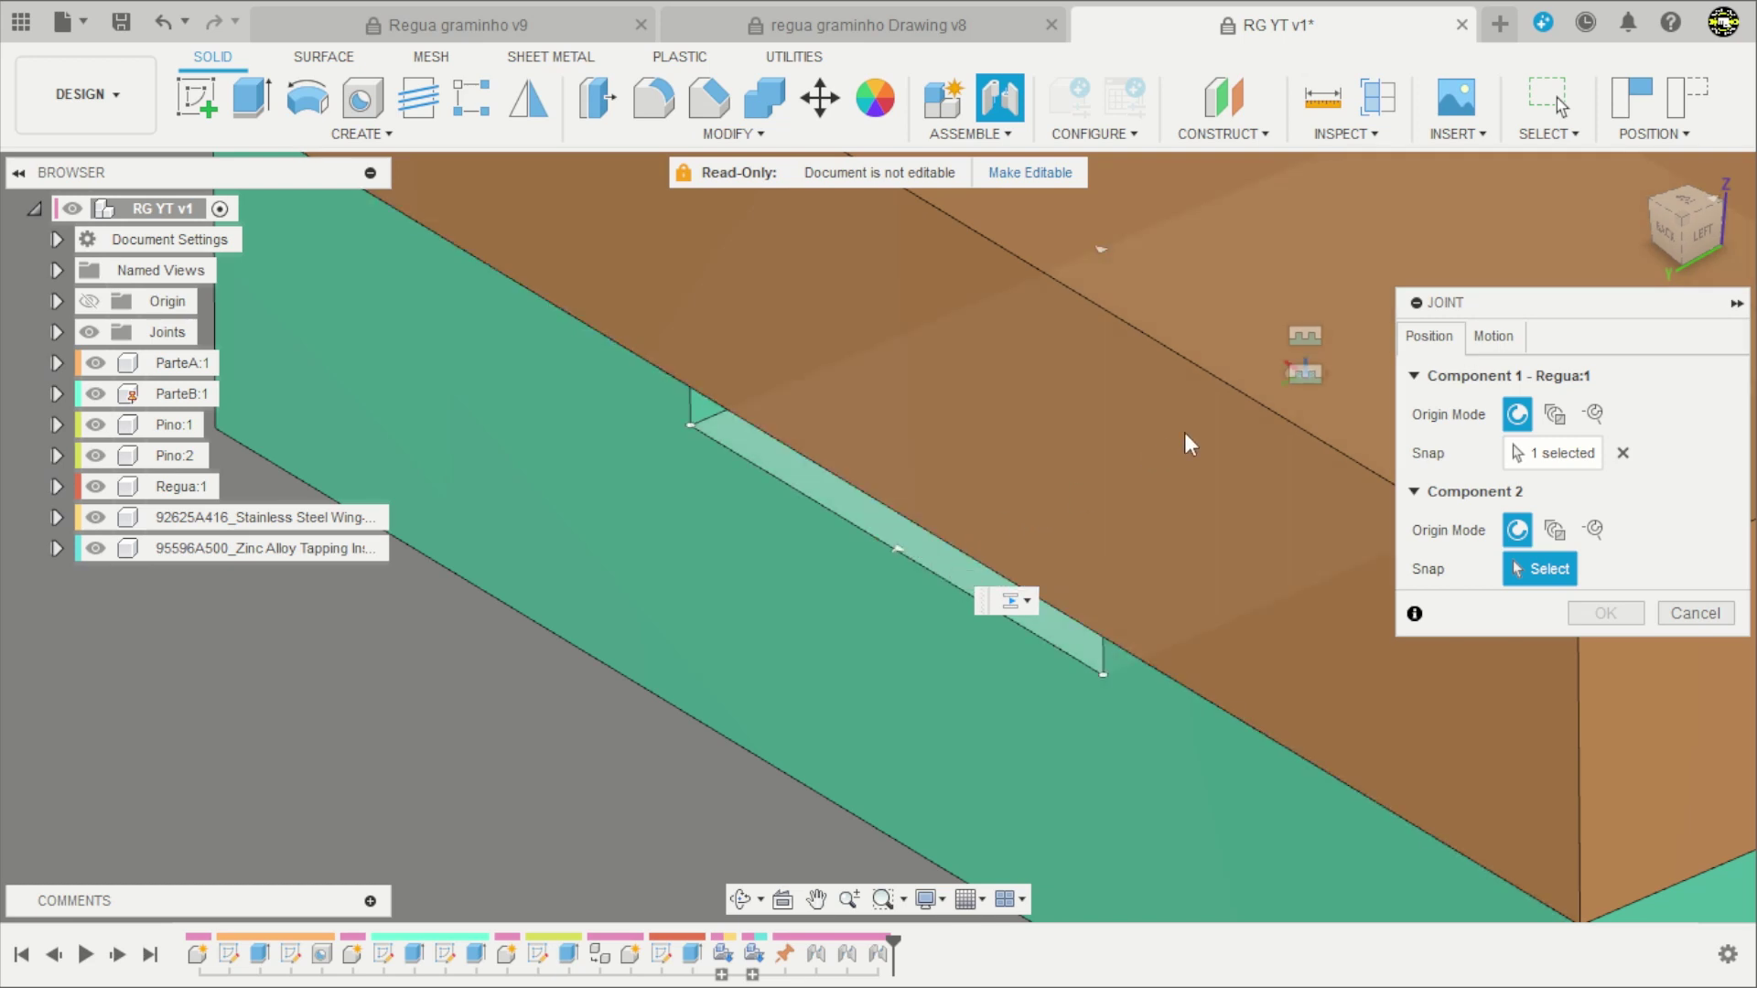
scroll(785, 430, "down", 2)
scroll(904, 453, "down", 2)
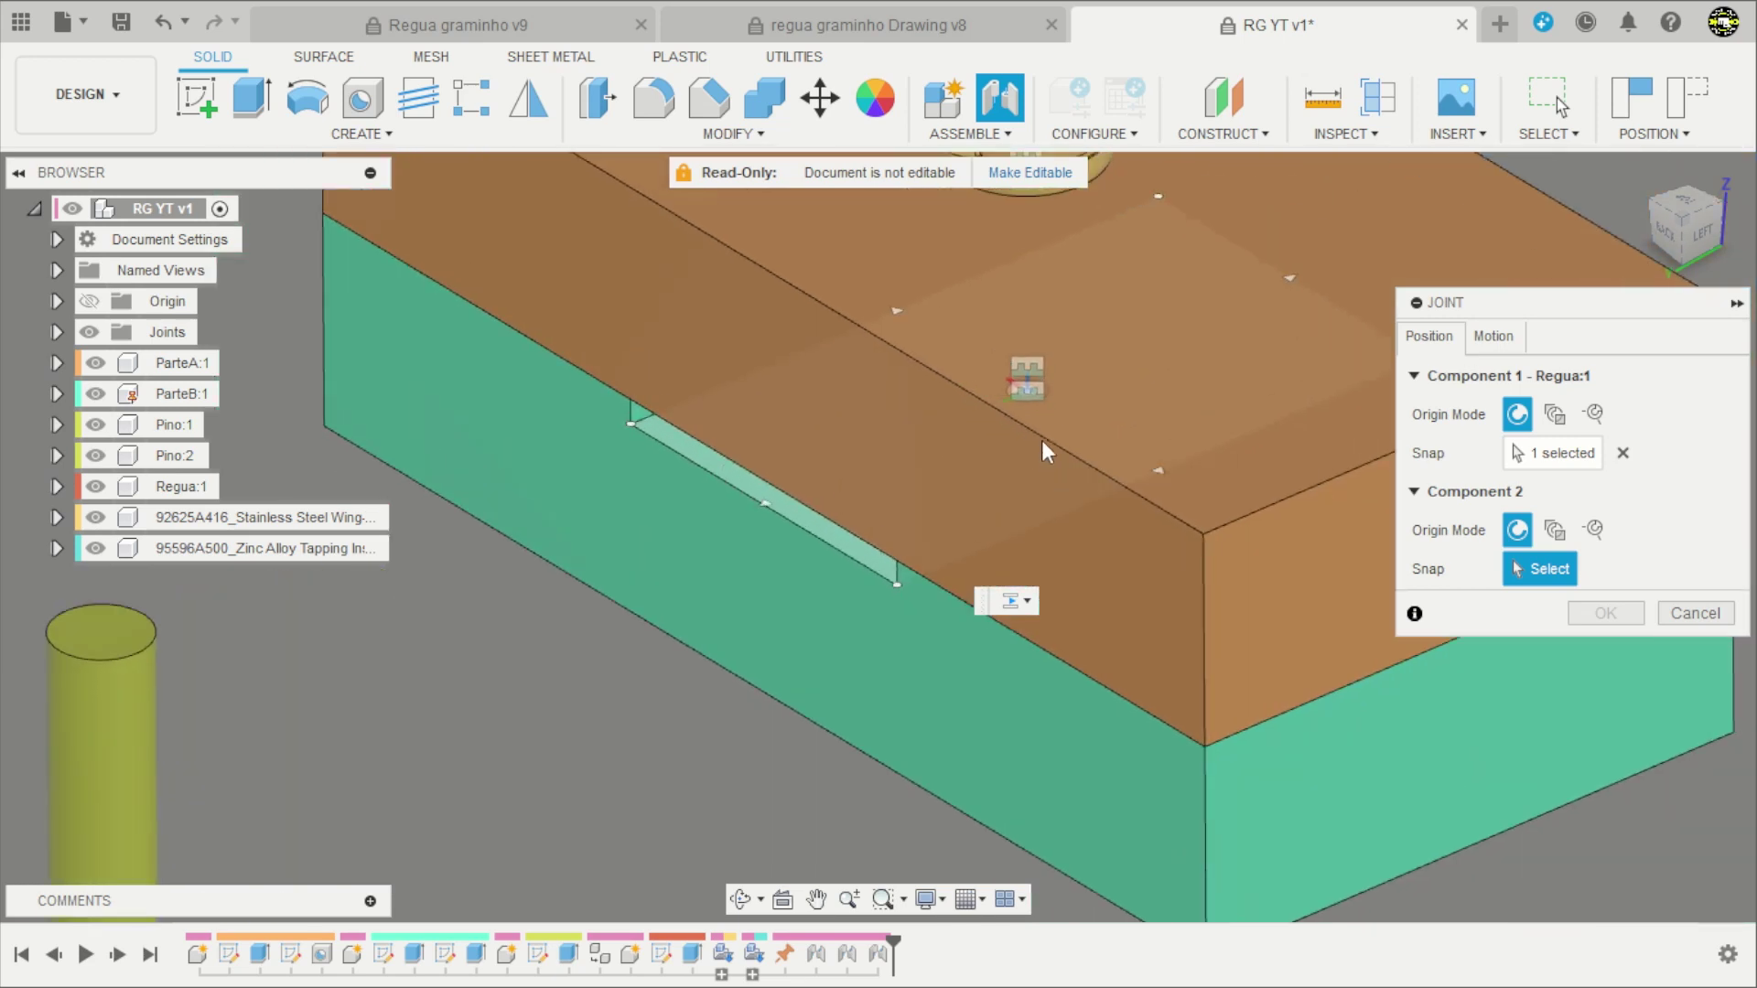
left_click(1084, 410)
scroll(1012, 456, "down", 3)
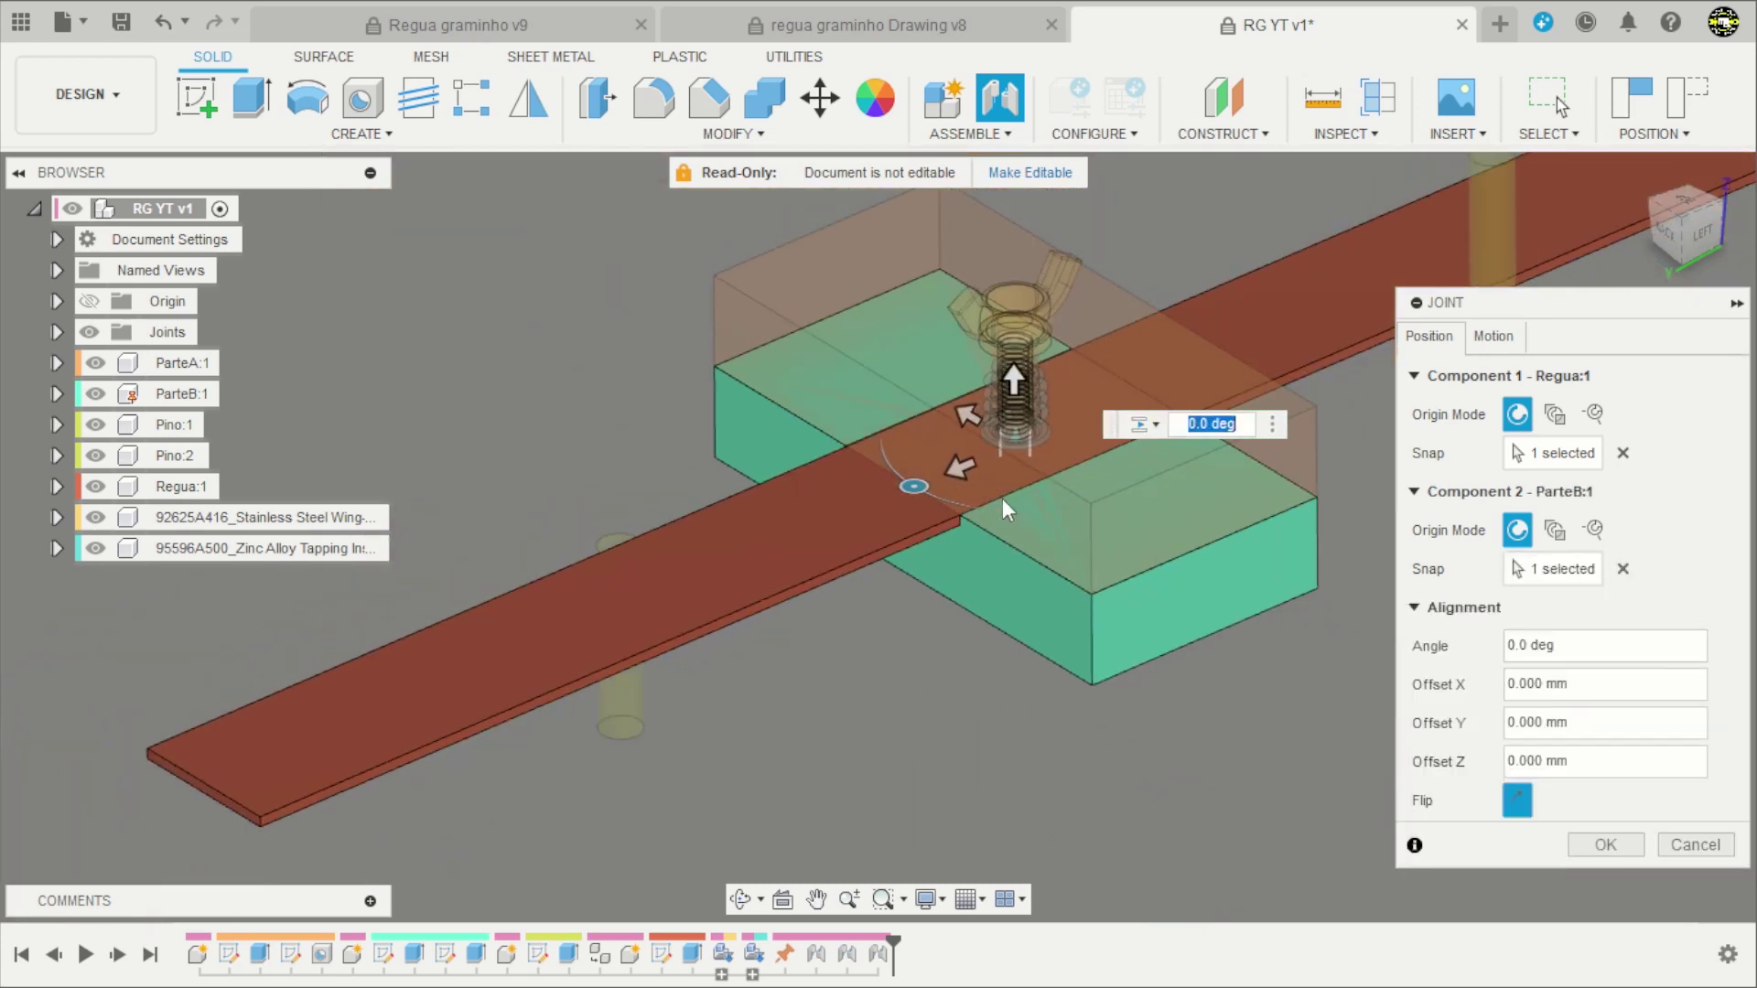
scroll(1002, 498, "down", 1)
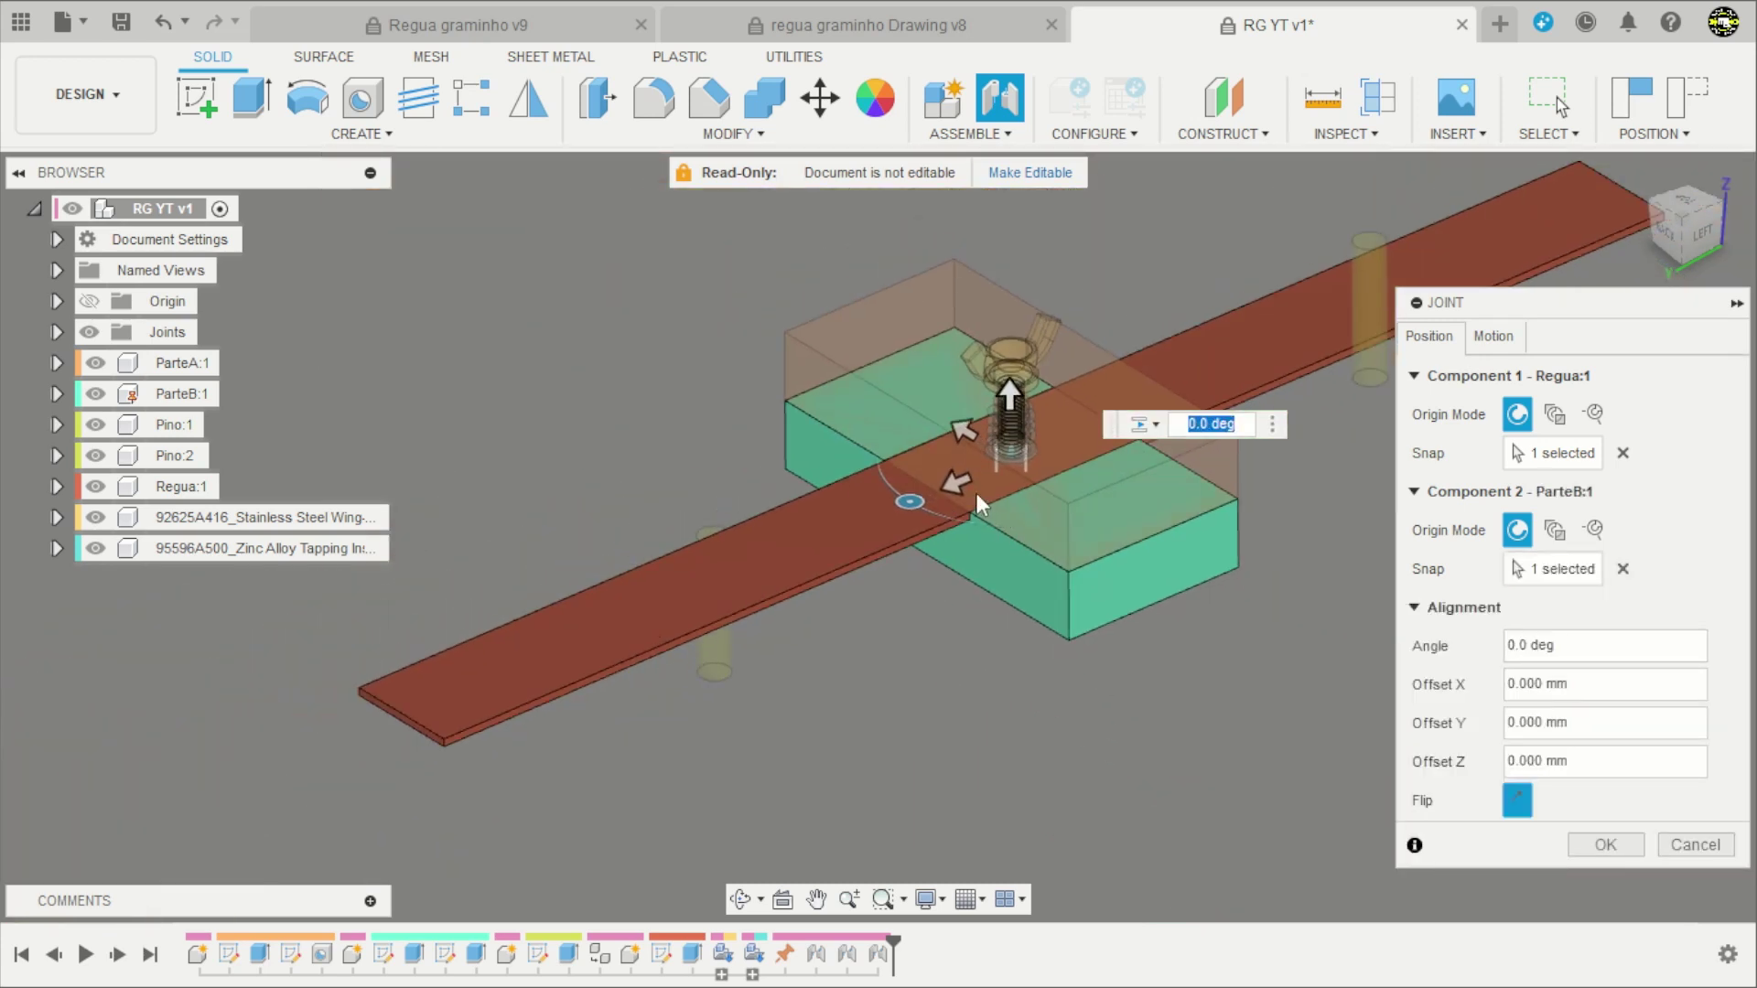
Set the slider to move along the Y axis and create the joint.
left_click(1493, 337)
left_click(1572, 419)
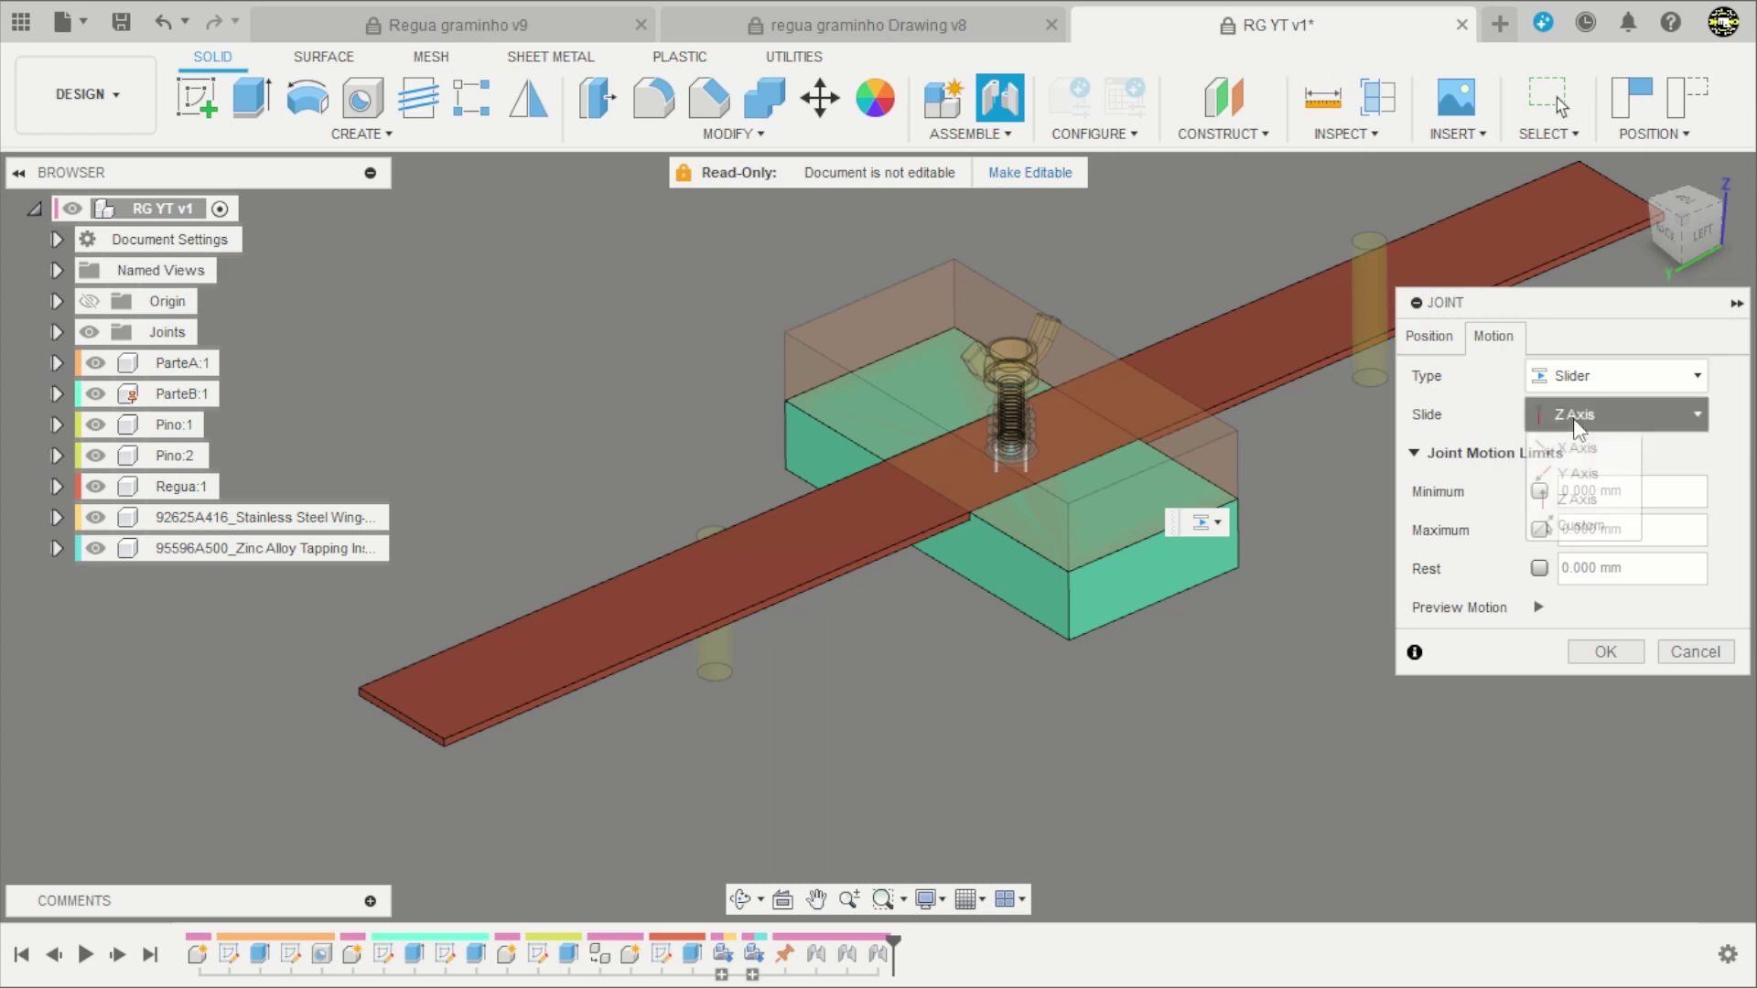
left_click(1588, 474)
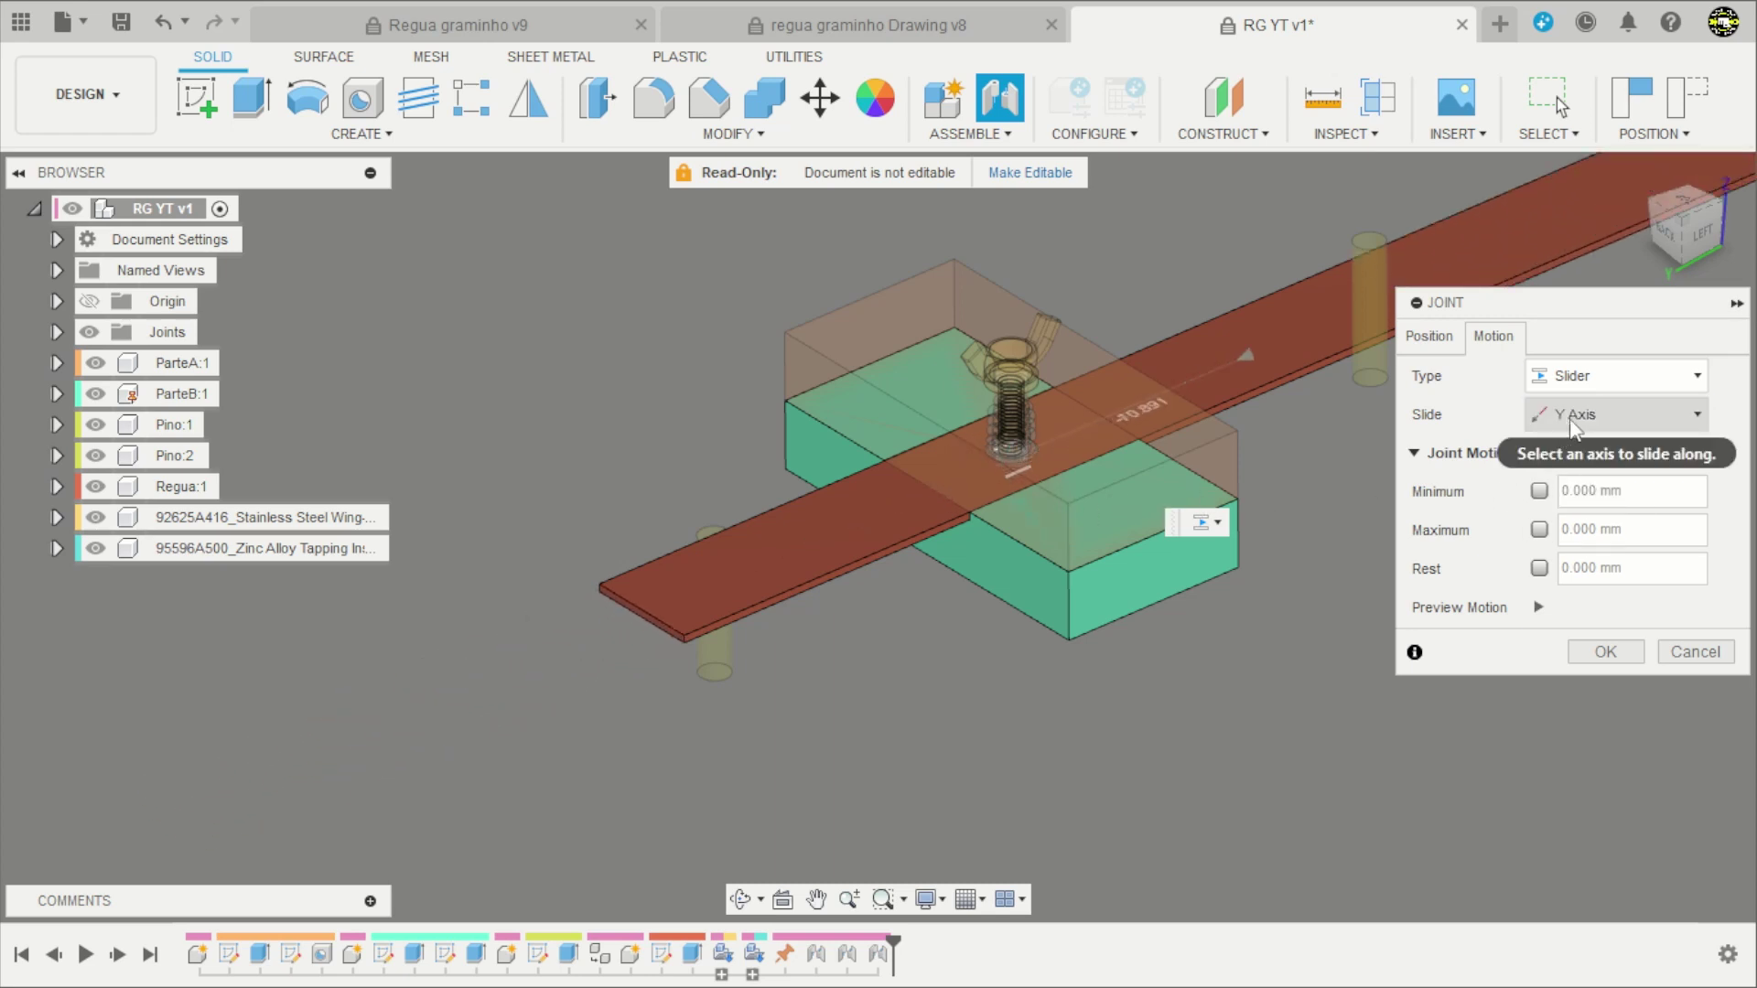
scroll(922, 503, "down", 2)
scroll(1034, 504, "up", 2)
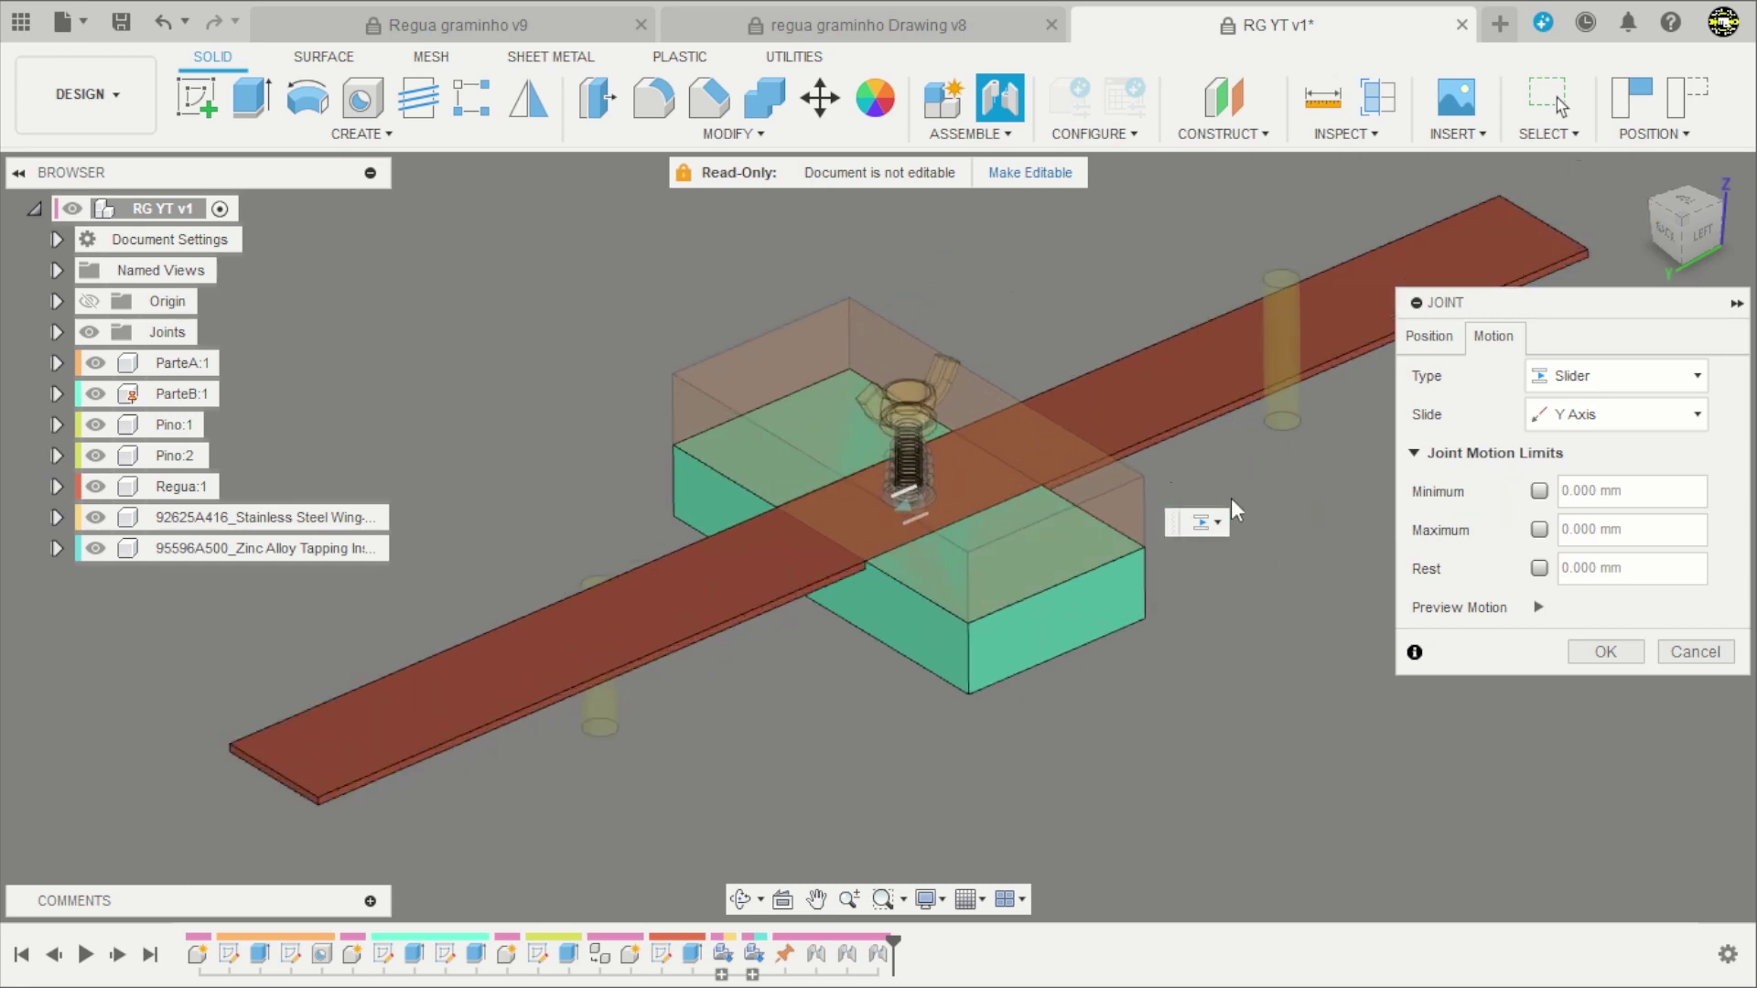
left_click(1608, 653)
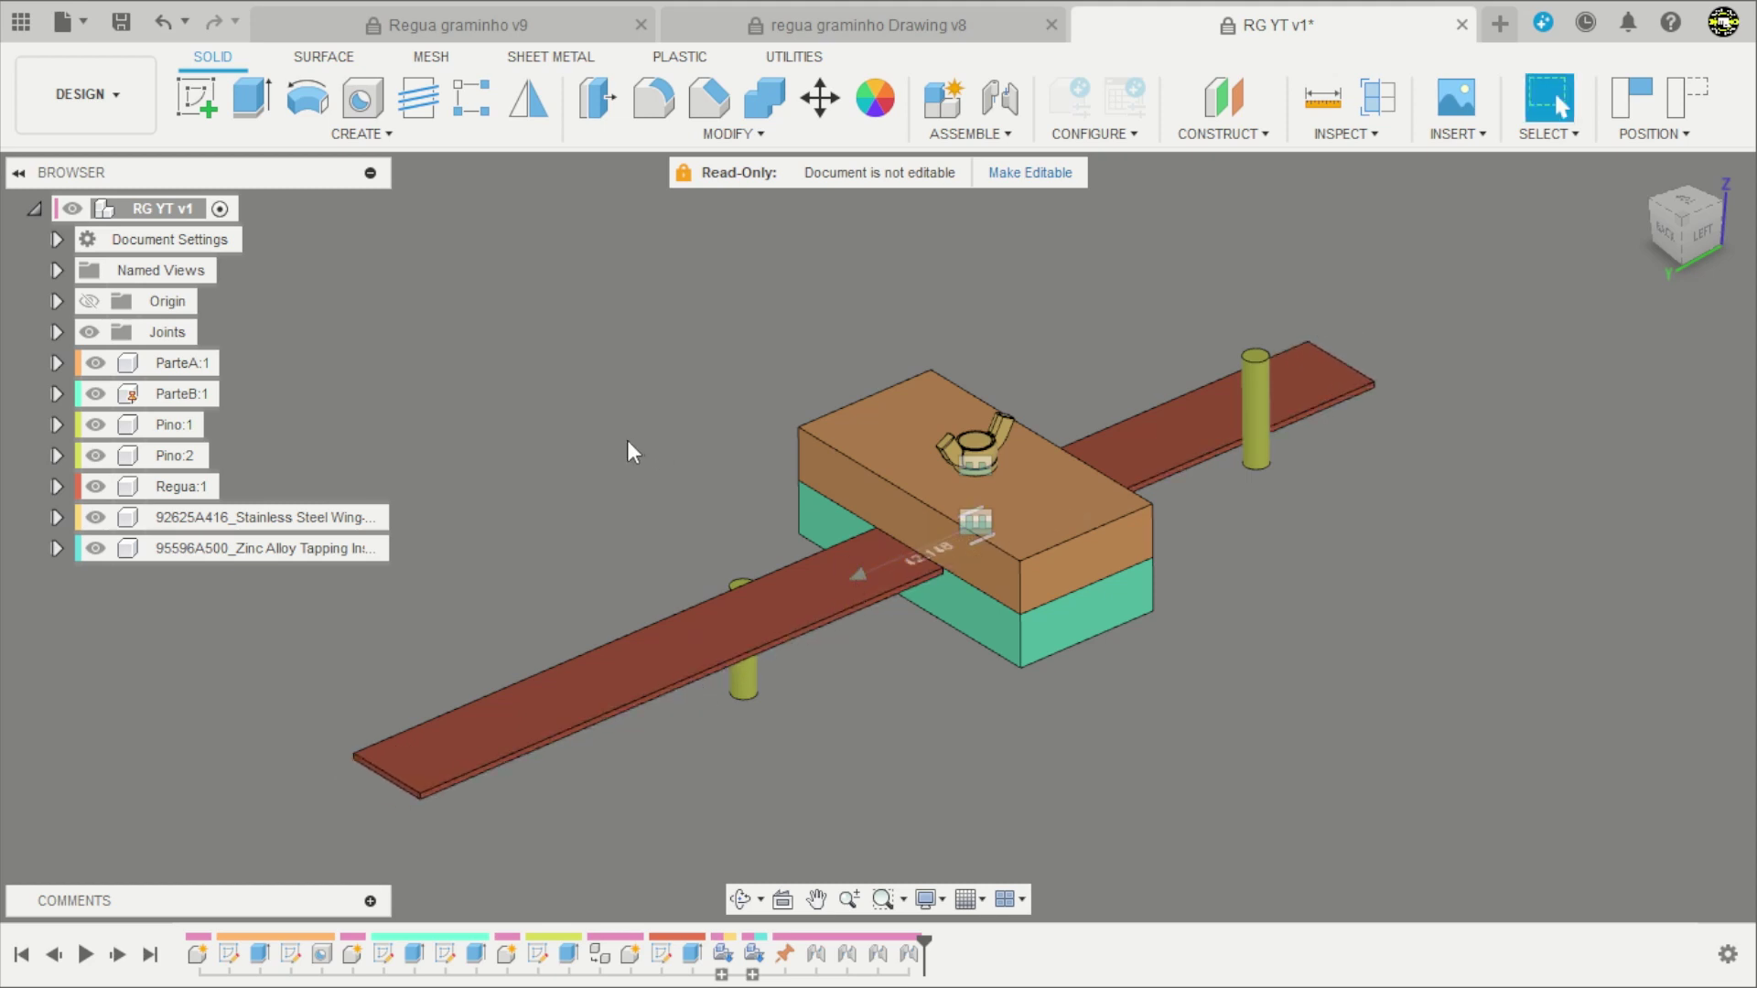
scroll(677, 531, "up", 3)
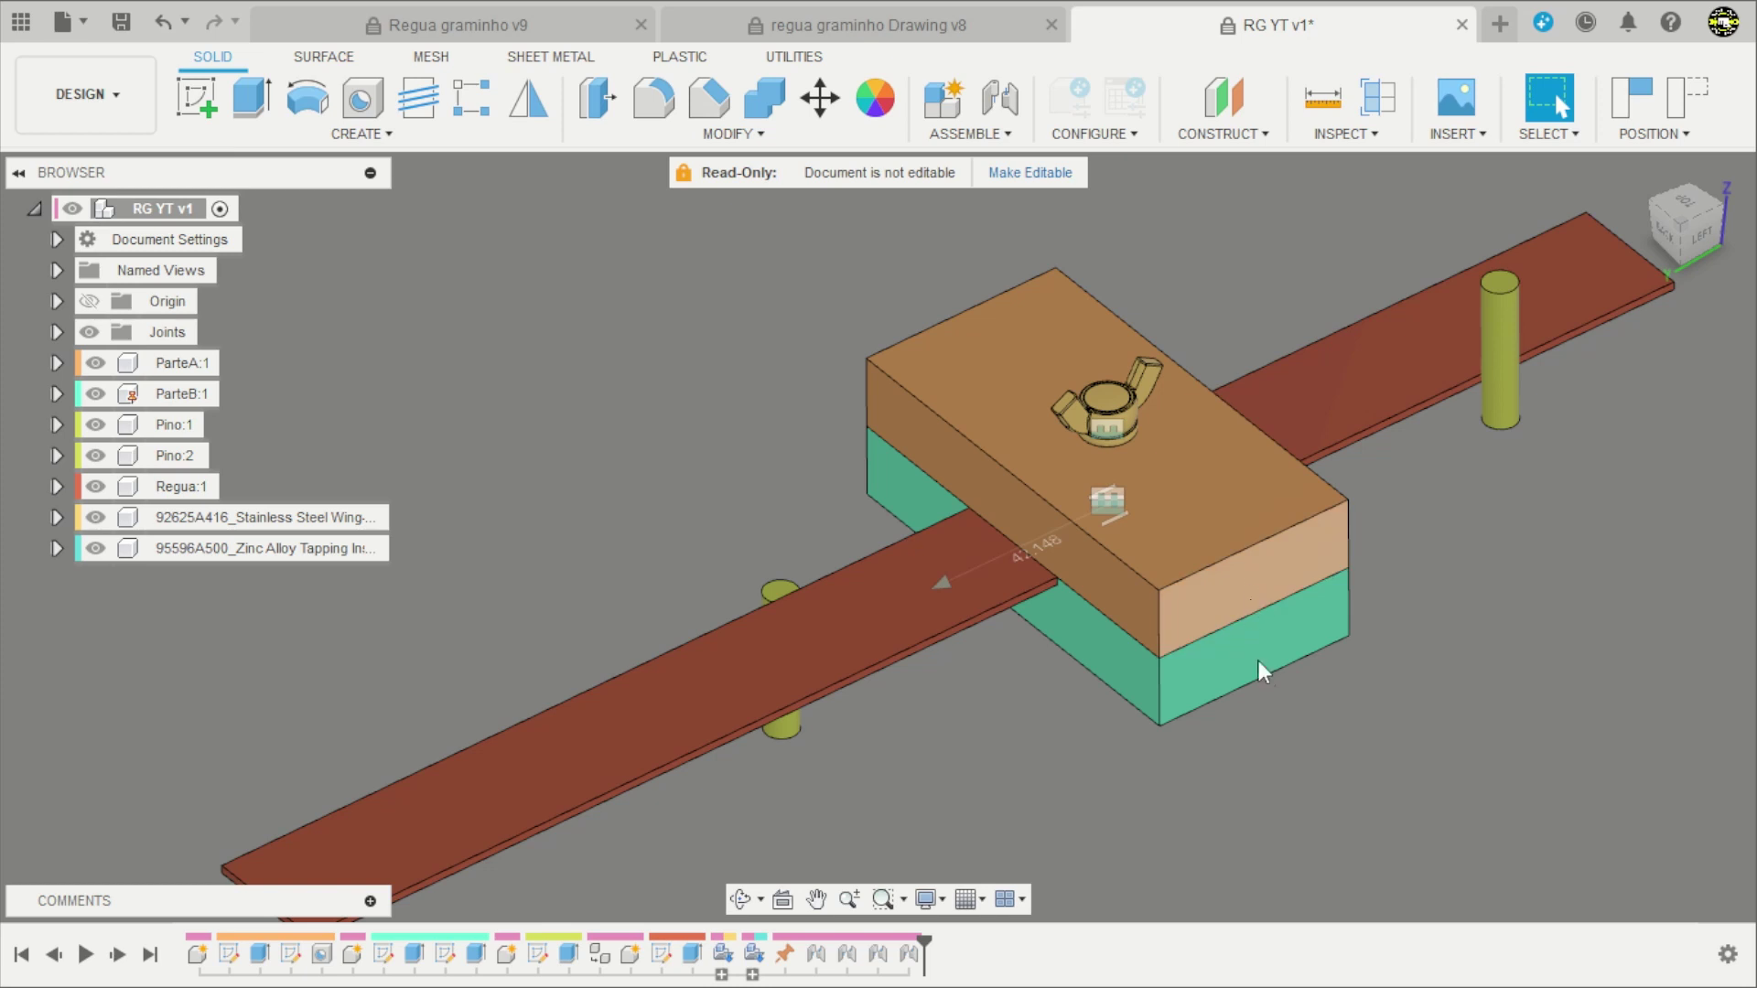
scroll(494, 418, "down", 2)
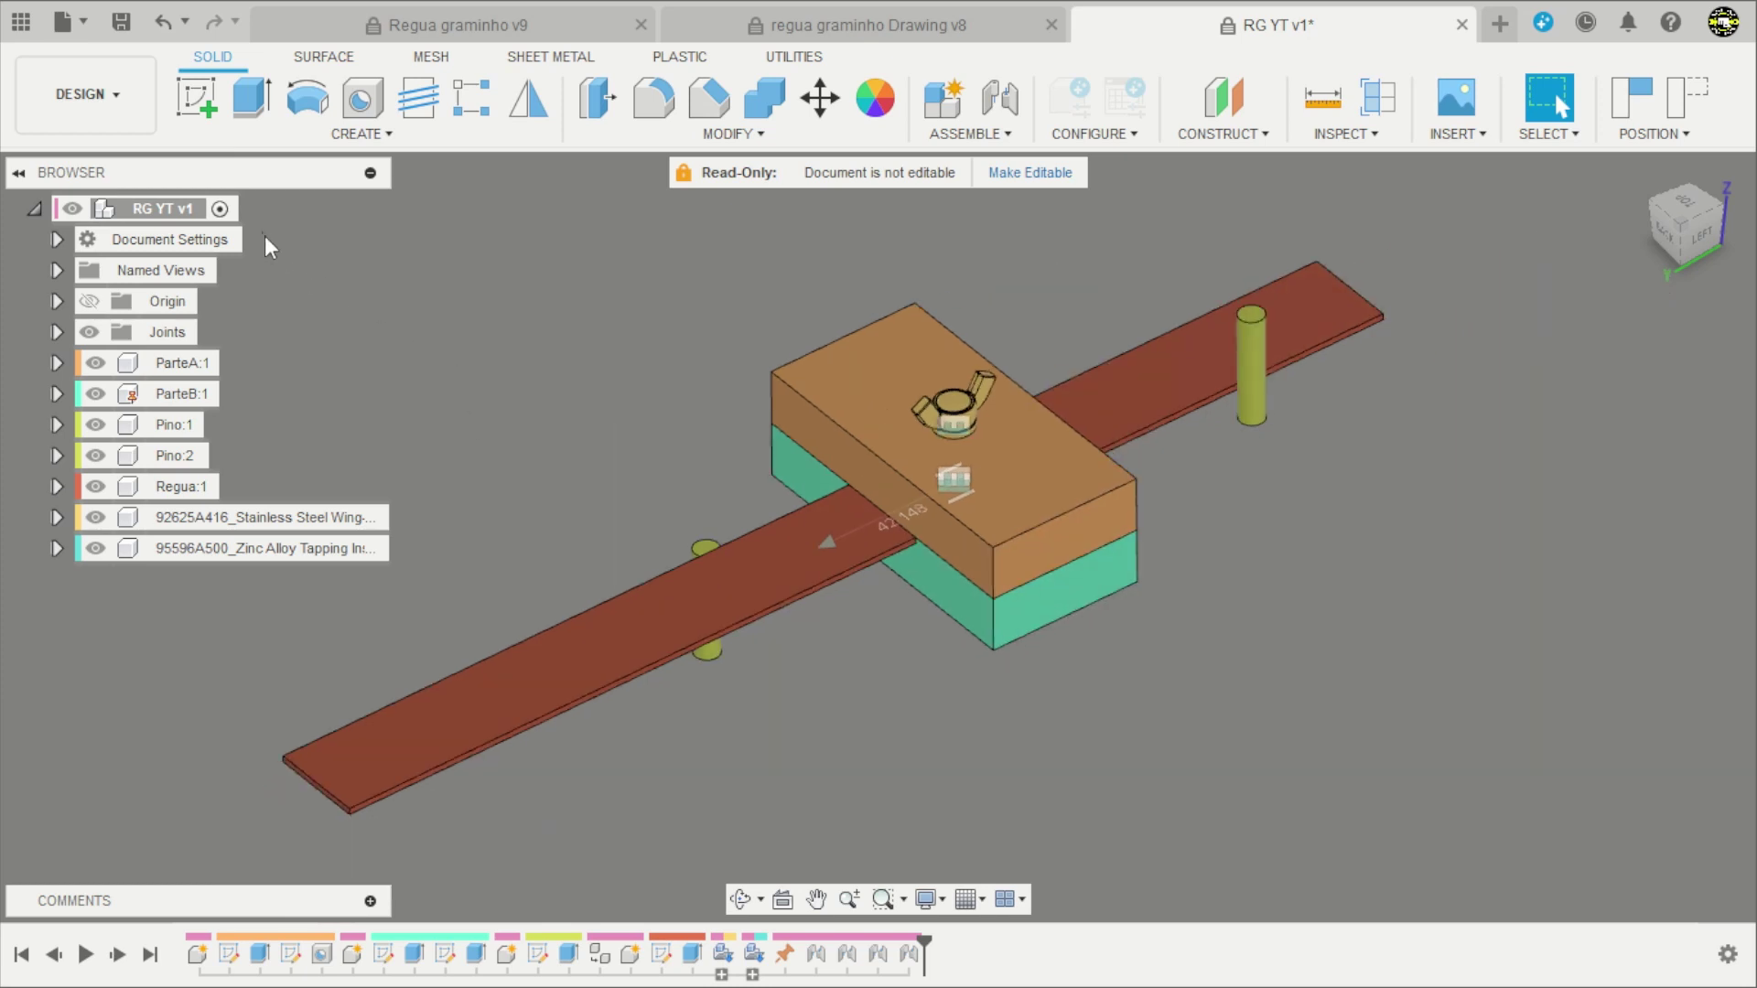
left_click(222, 213)
Activate the whole assembly and capture the parts' moved positions for the hole.
left_click(221, 209)
left_click(375, 89)
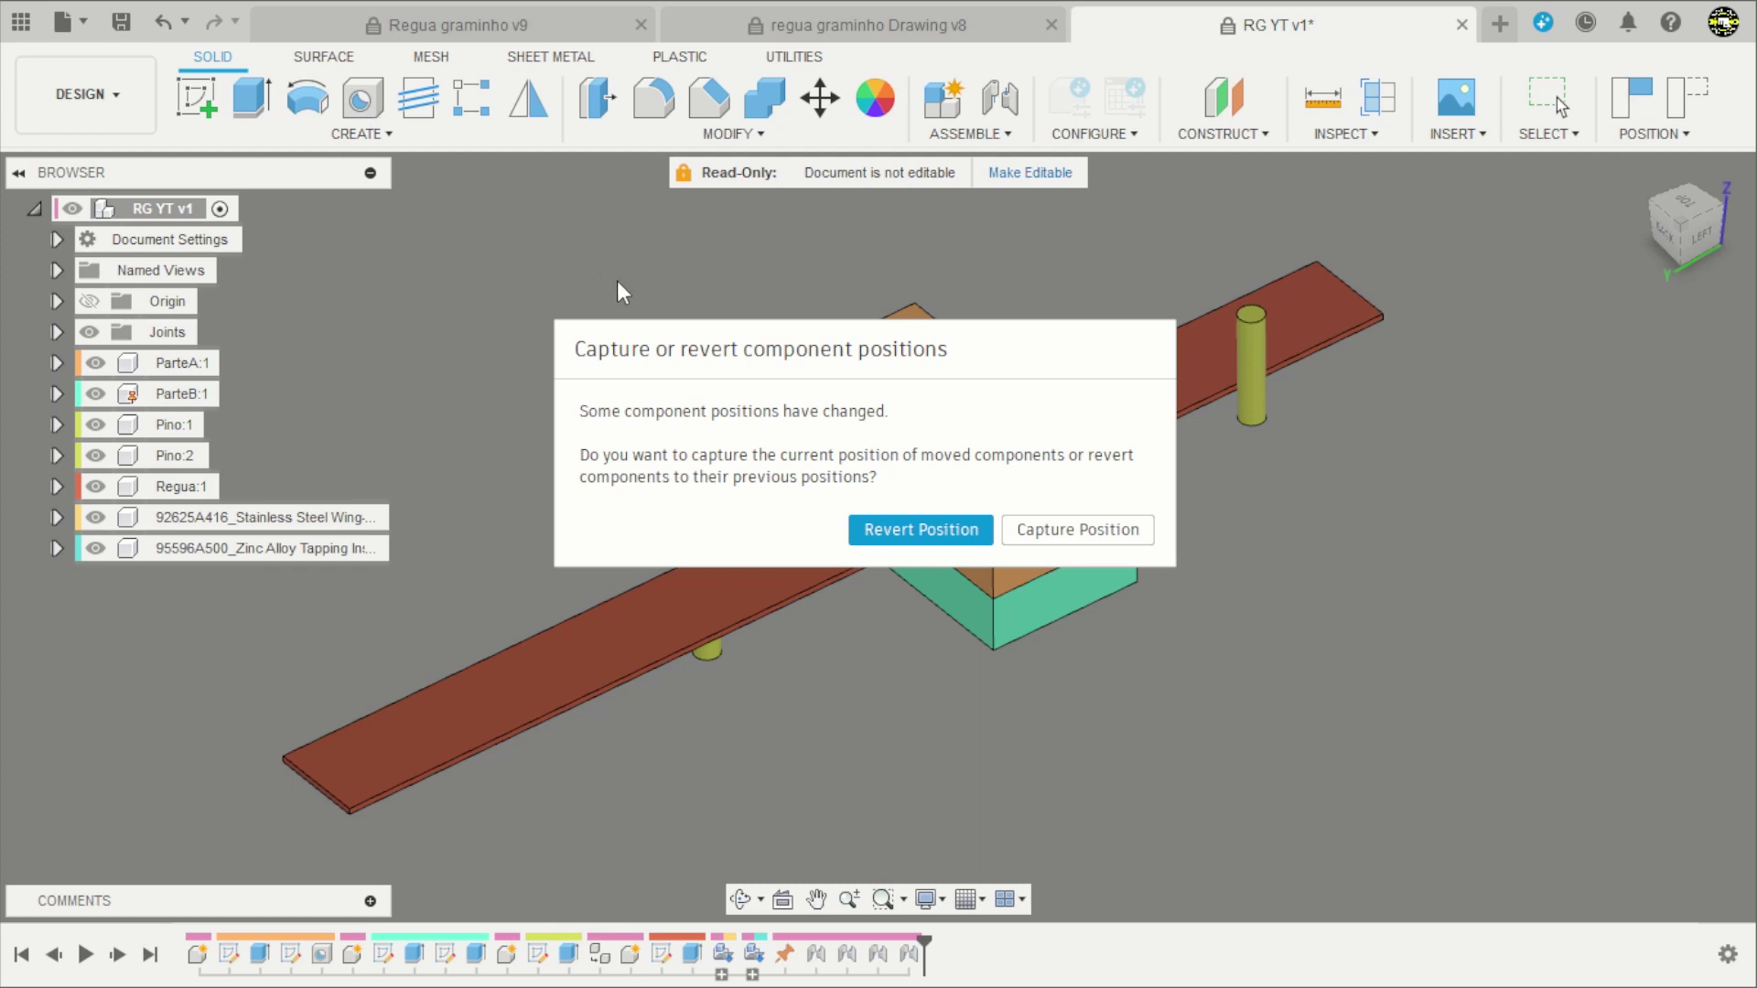
left_click(1048, 532)
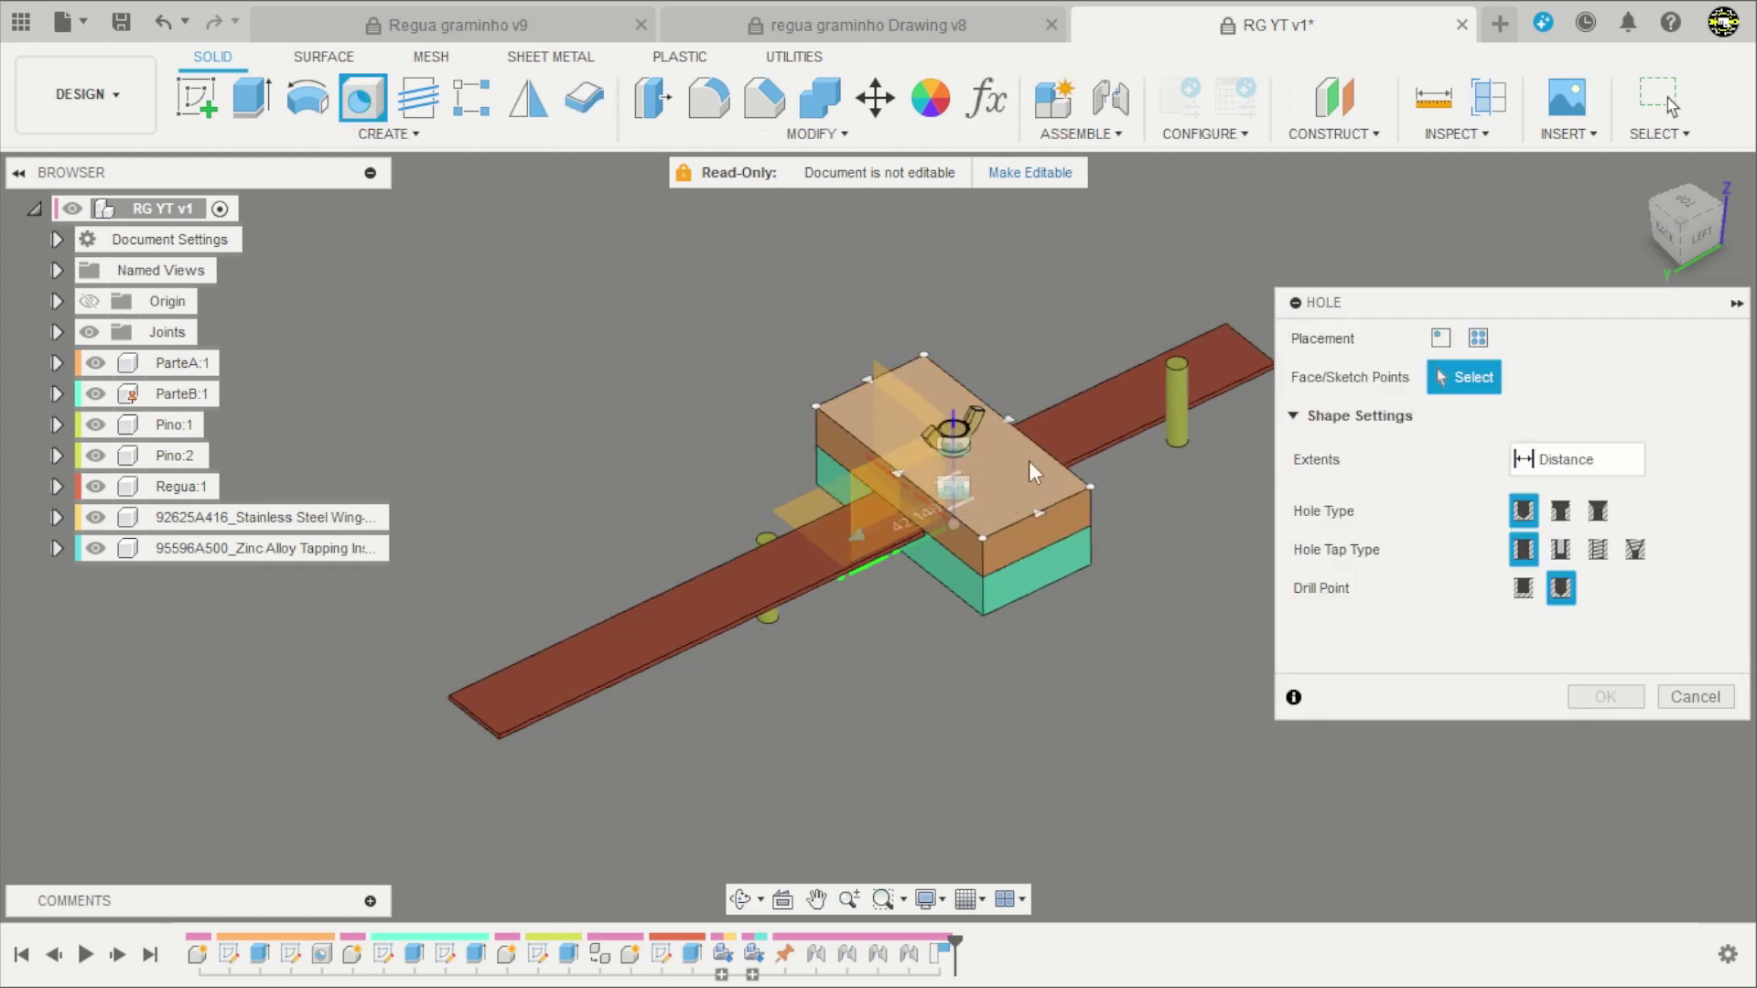
Place the hole on the block's top face, referenced 19.624 mm from the far edge.
scroll(979, 521, "up", 3)
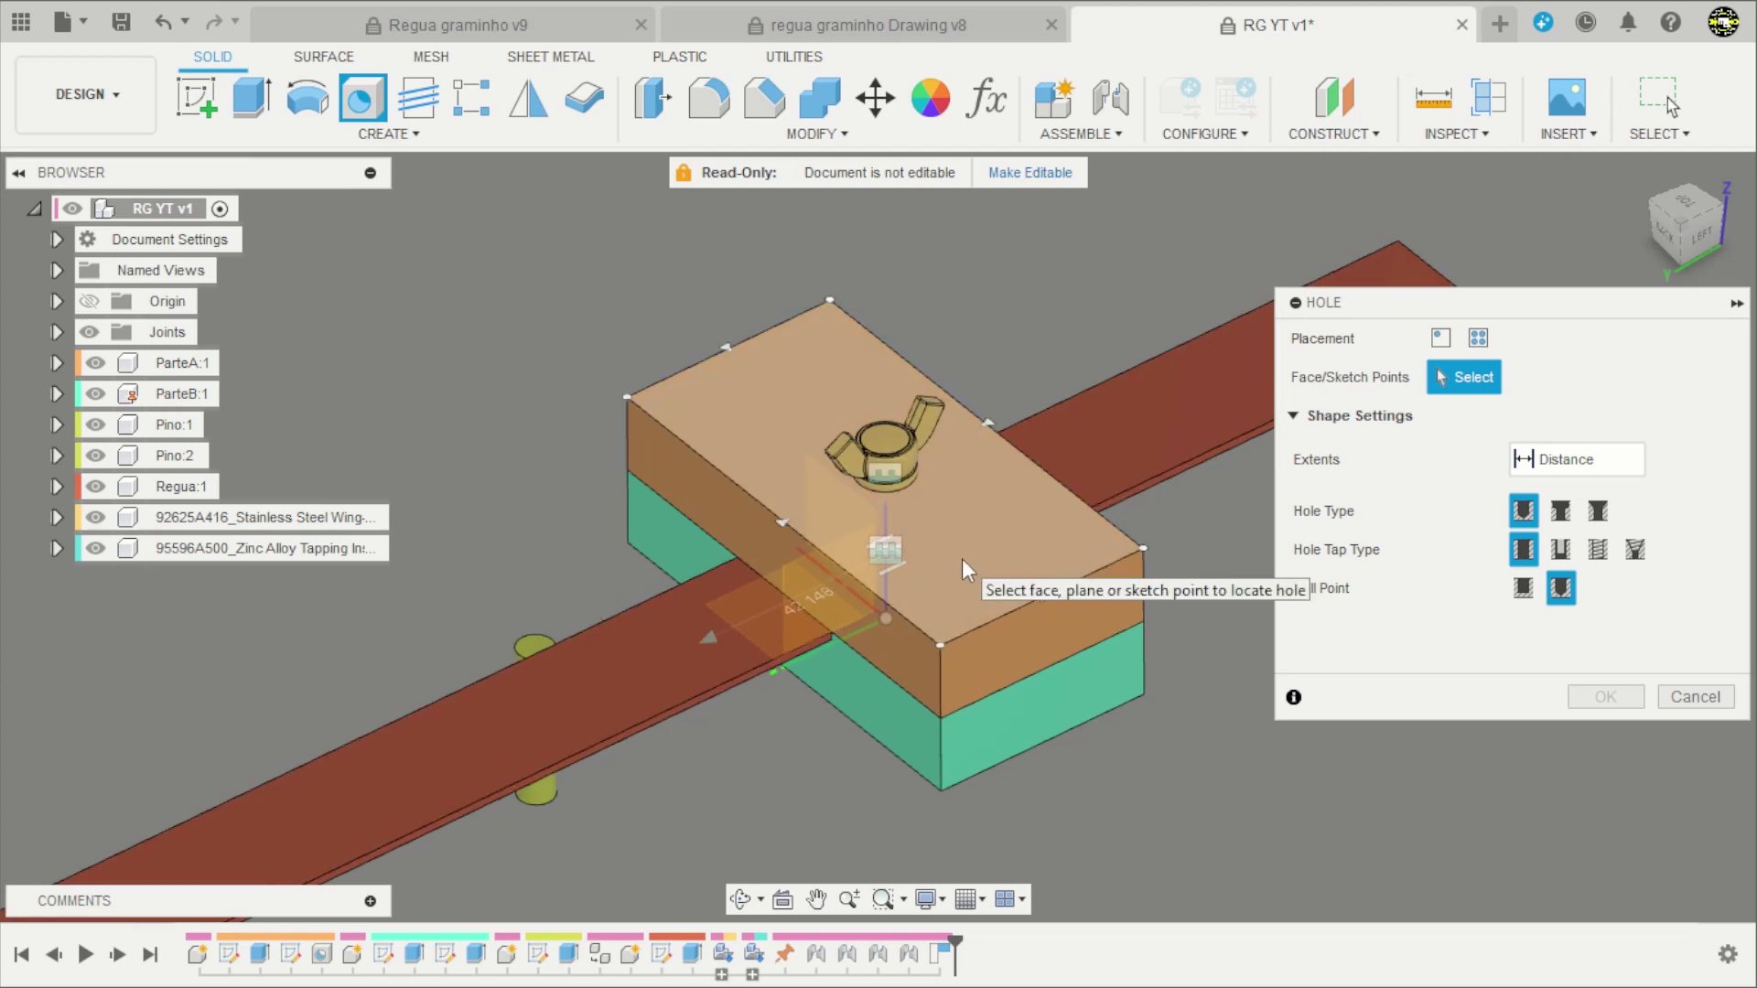
left_click(957, 557)
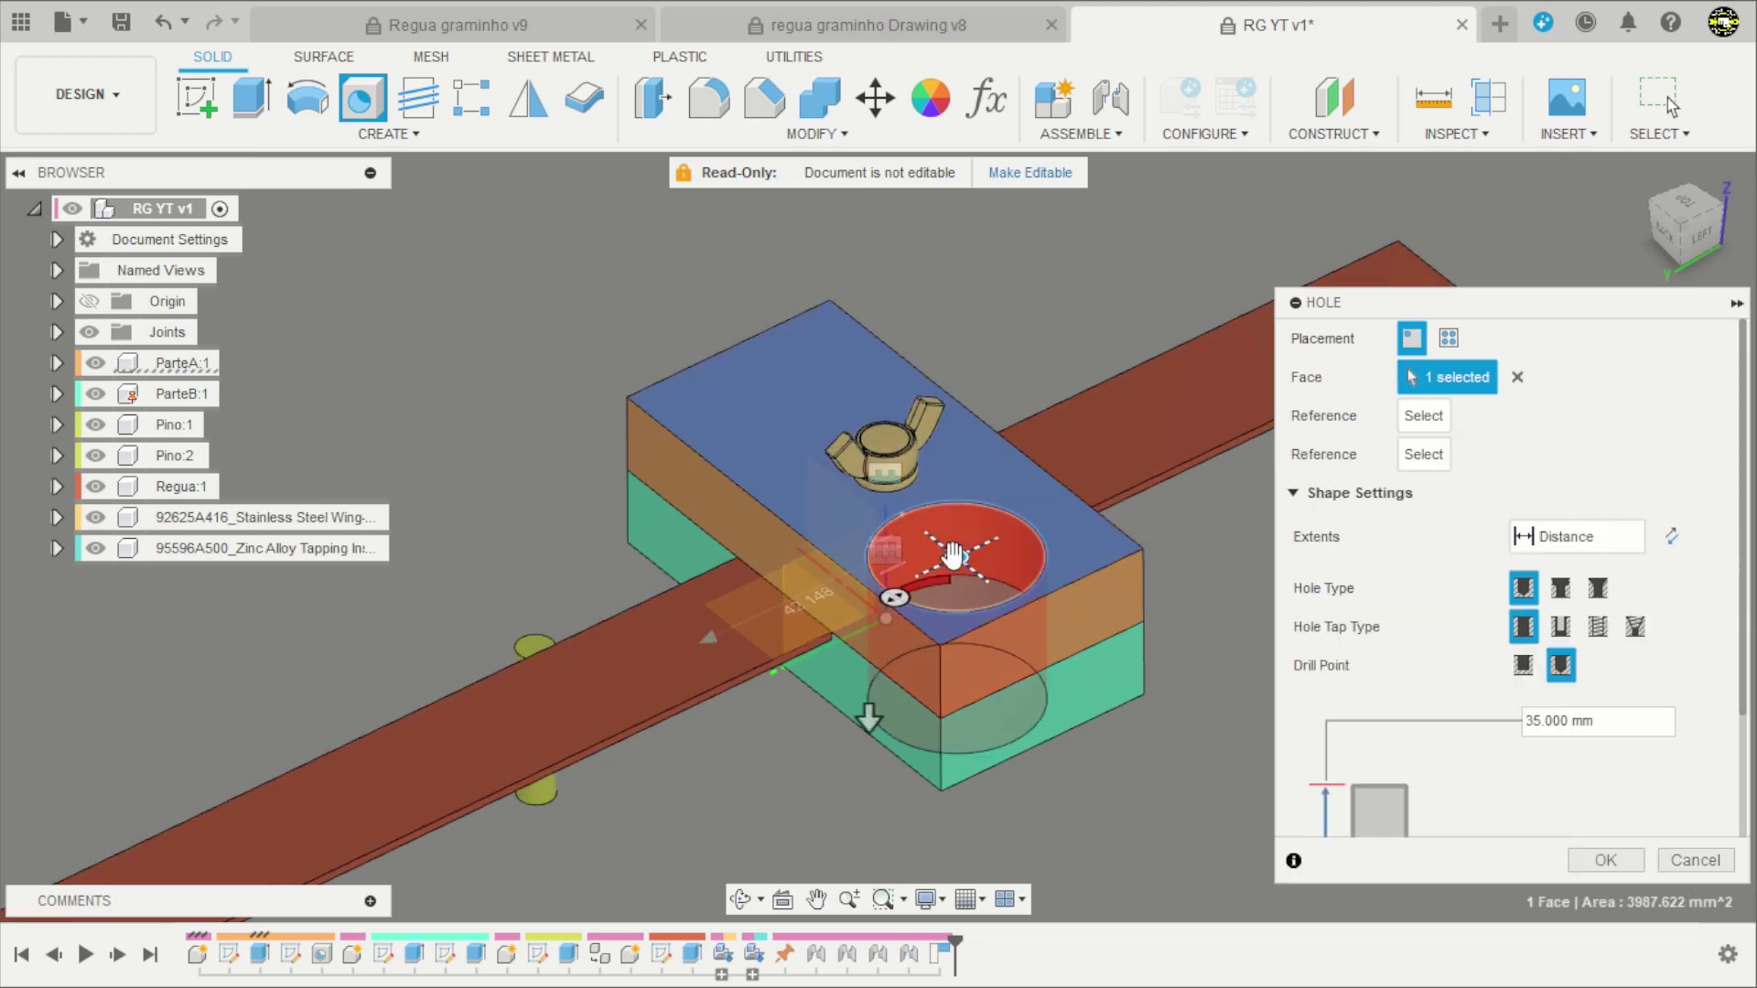
scroll(957, 557, "up", 2)
left_click_drag(958, 556, 759, 359)
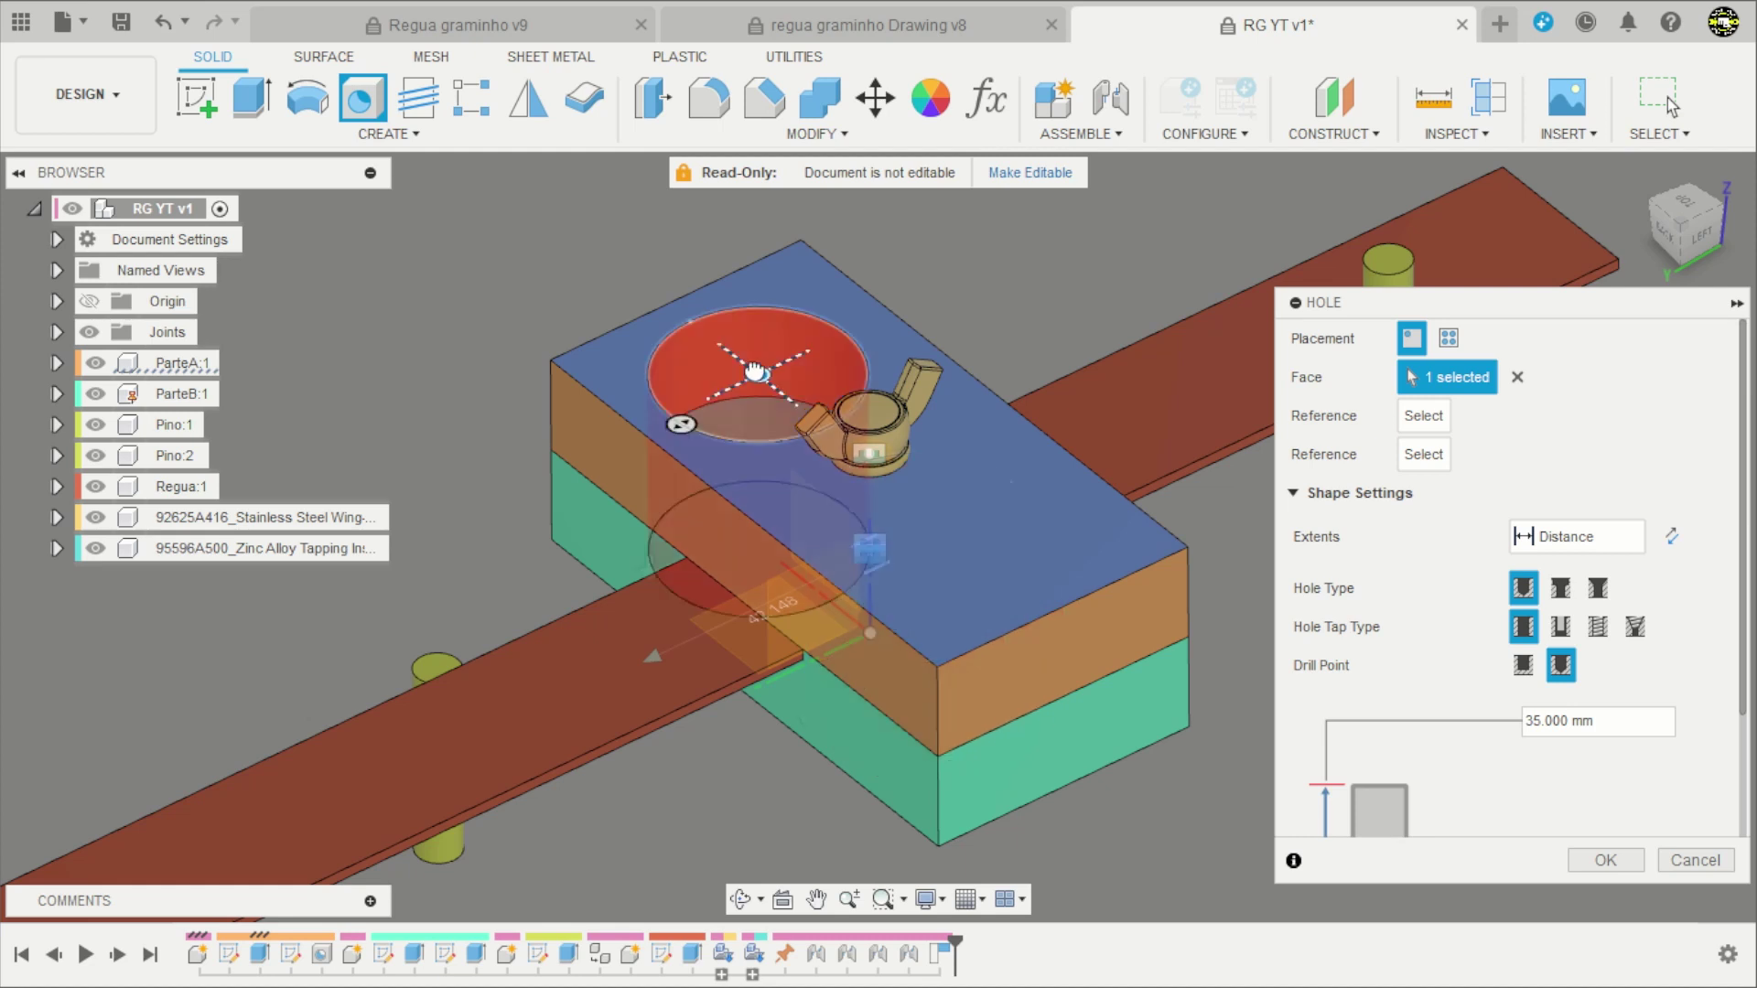
scroll(803, 299, "up", 3)
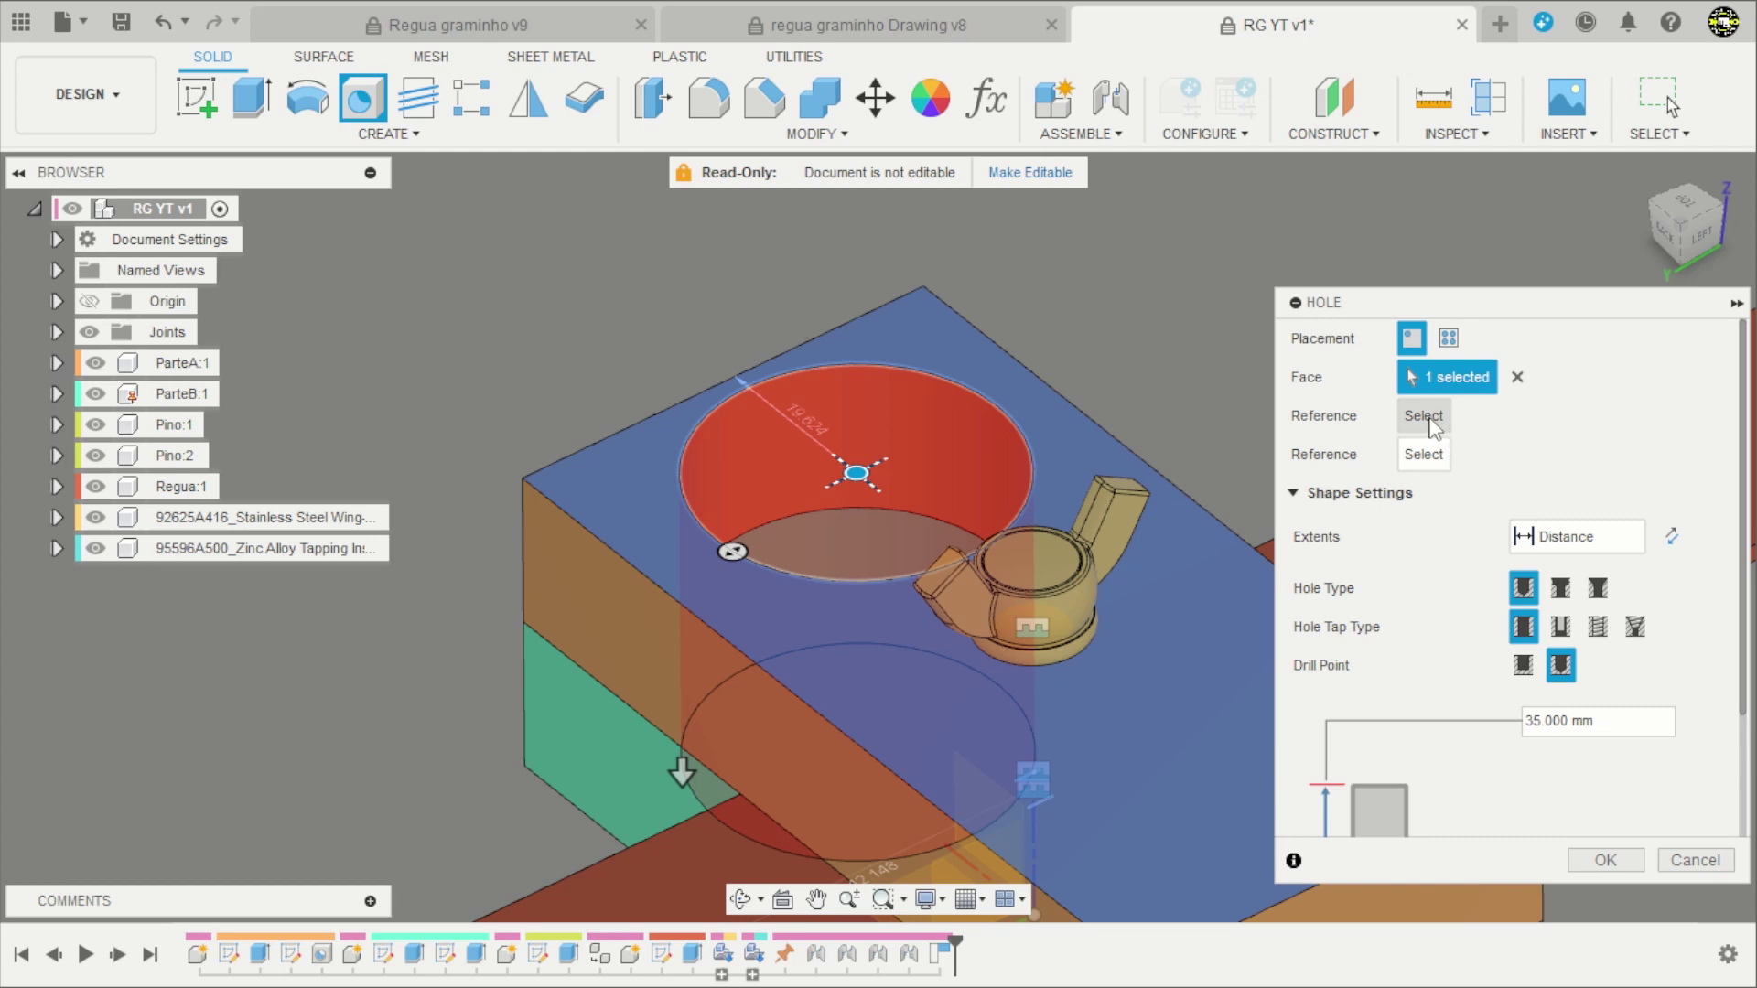
middle_click_drag(1002, 309, 1055, 311, "shift")
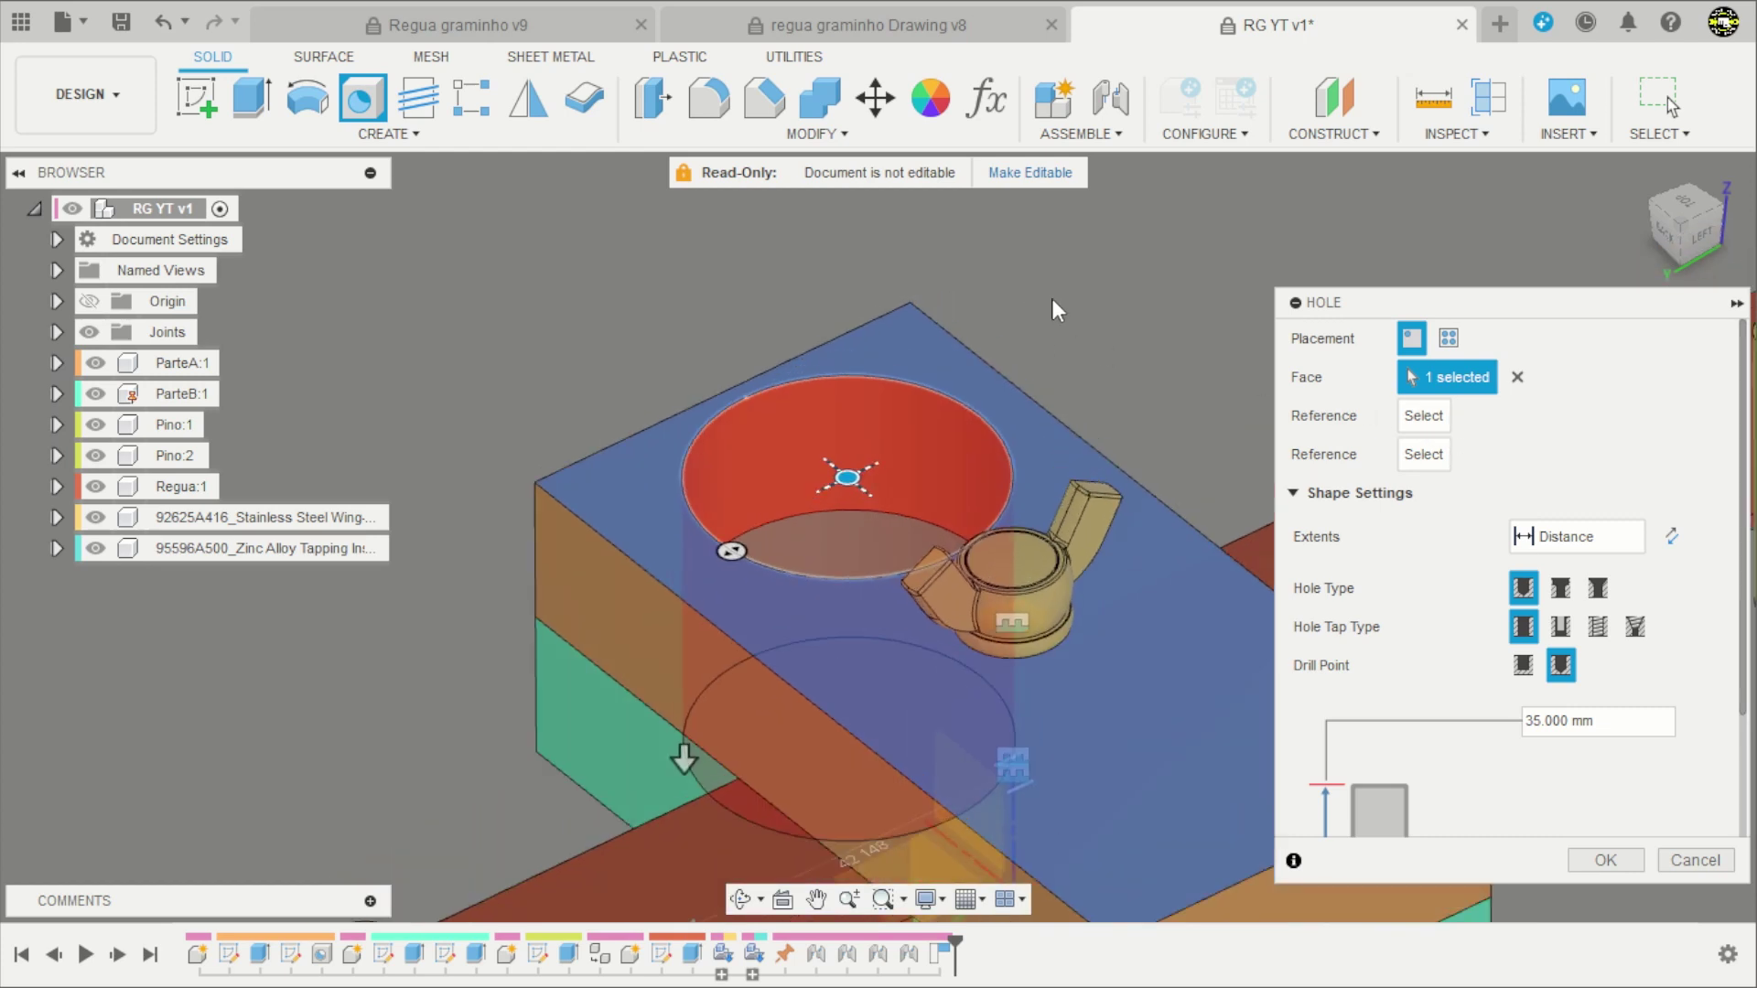
left_click(844, 331)
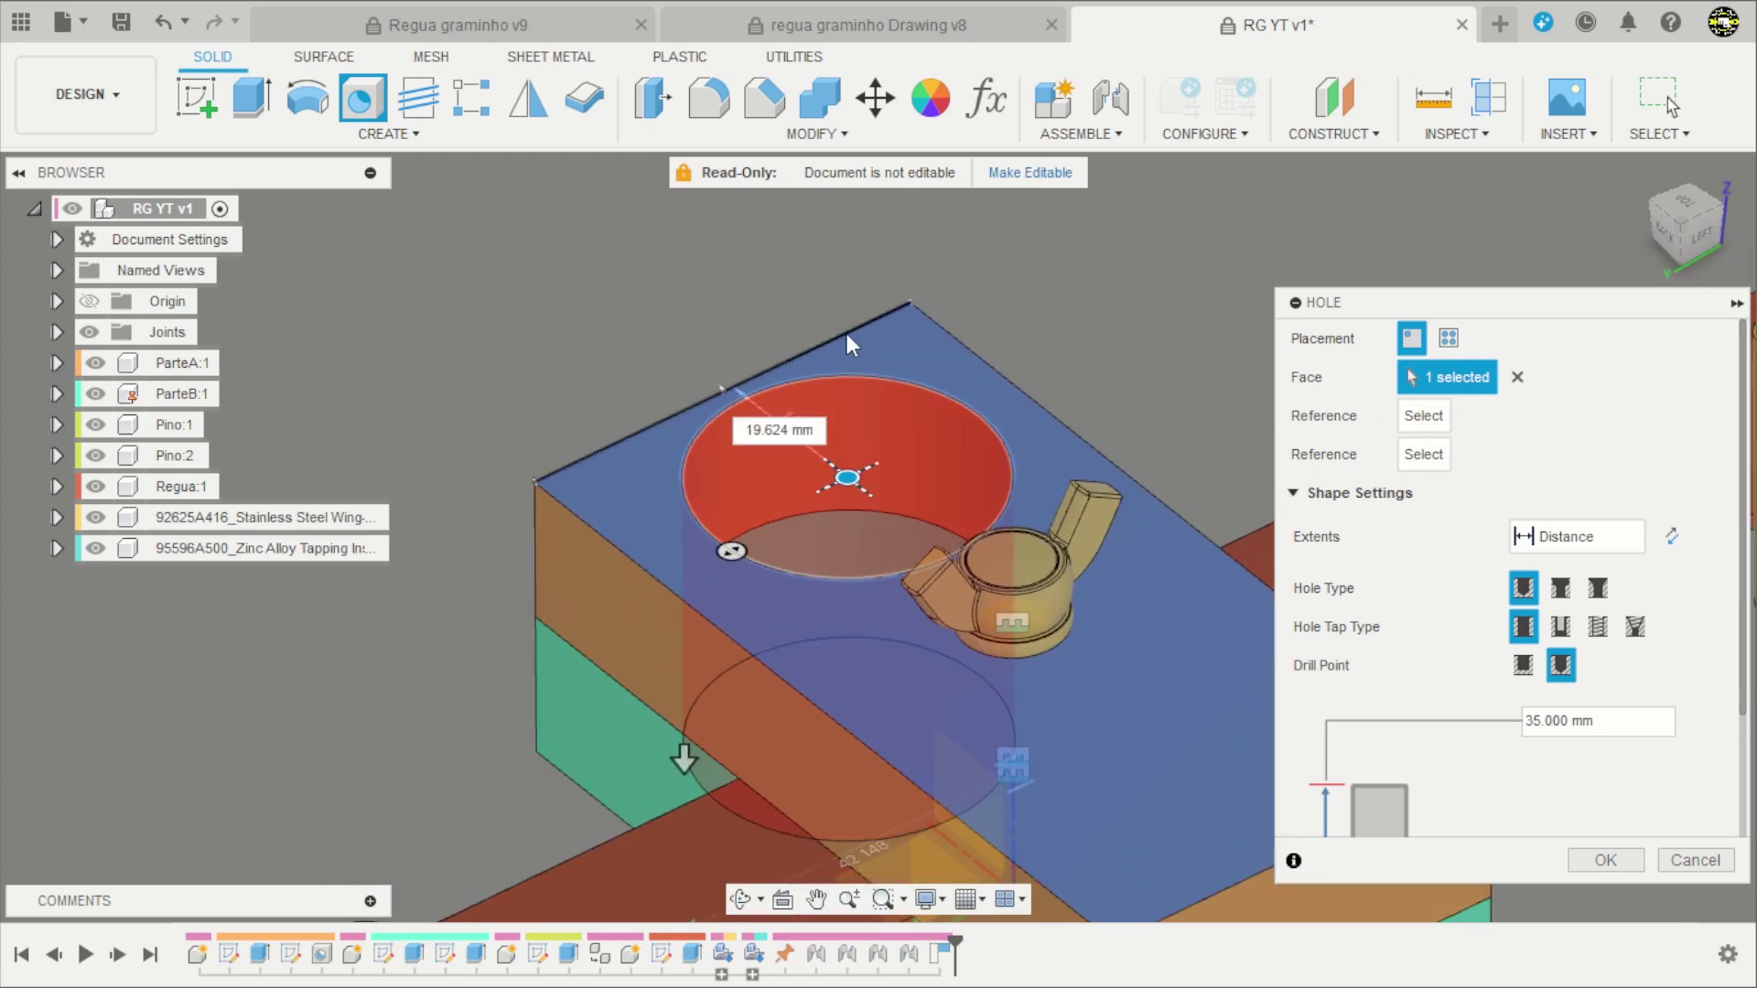
left_click(1491, 460)
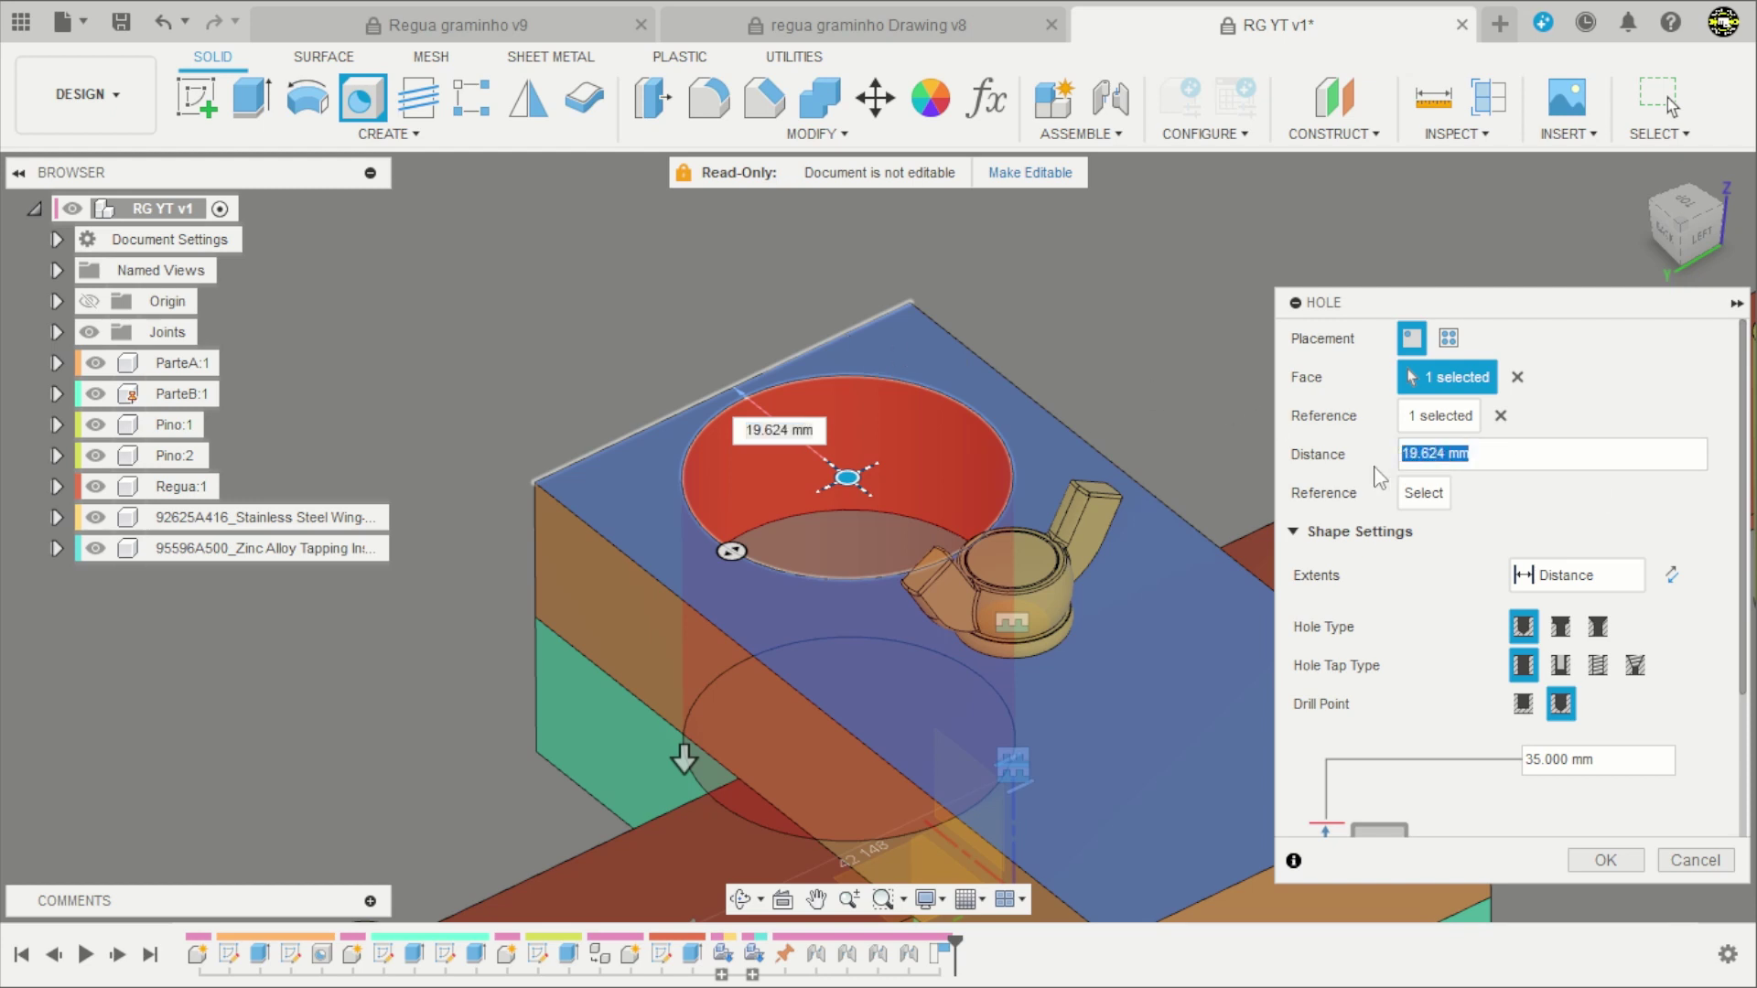
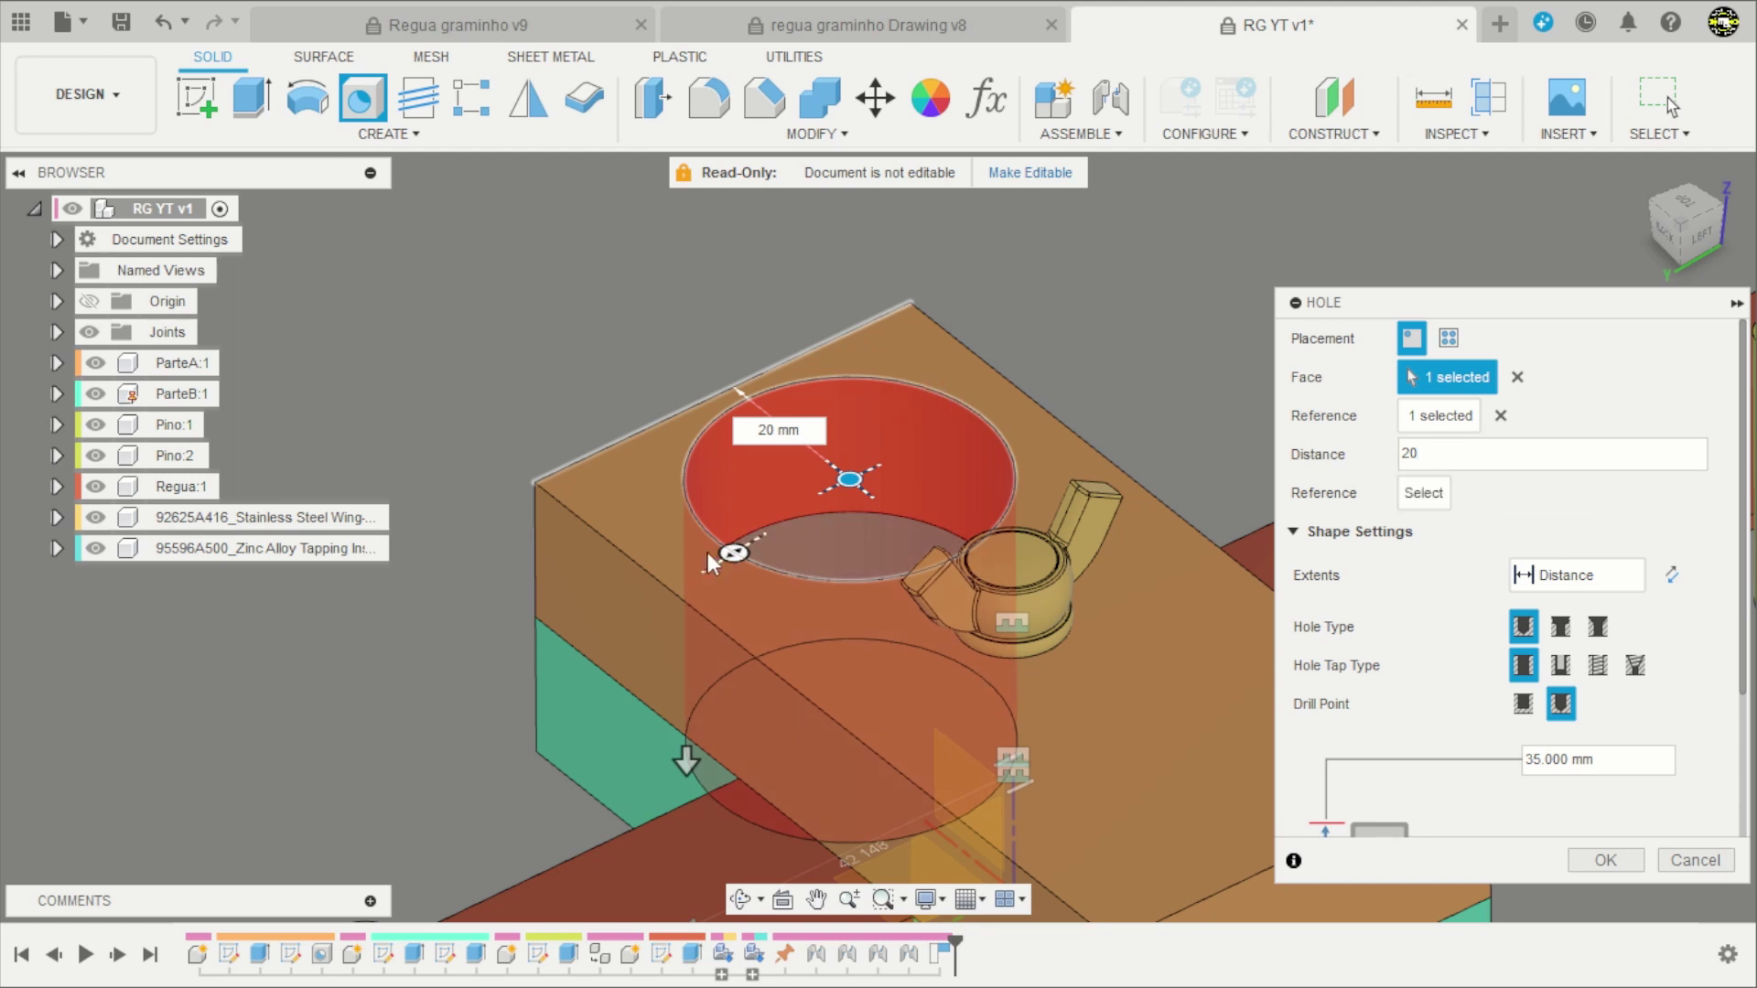
Position the hole 20 mm and 25 mm from the block edges, extending through All.
left_click(633, 554)
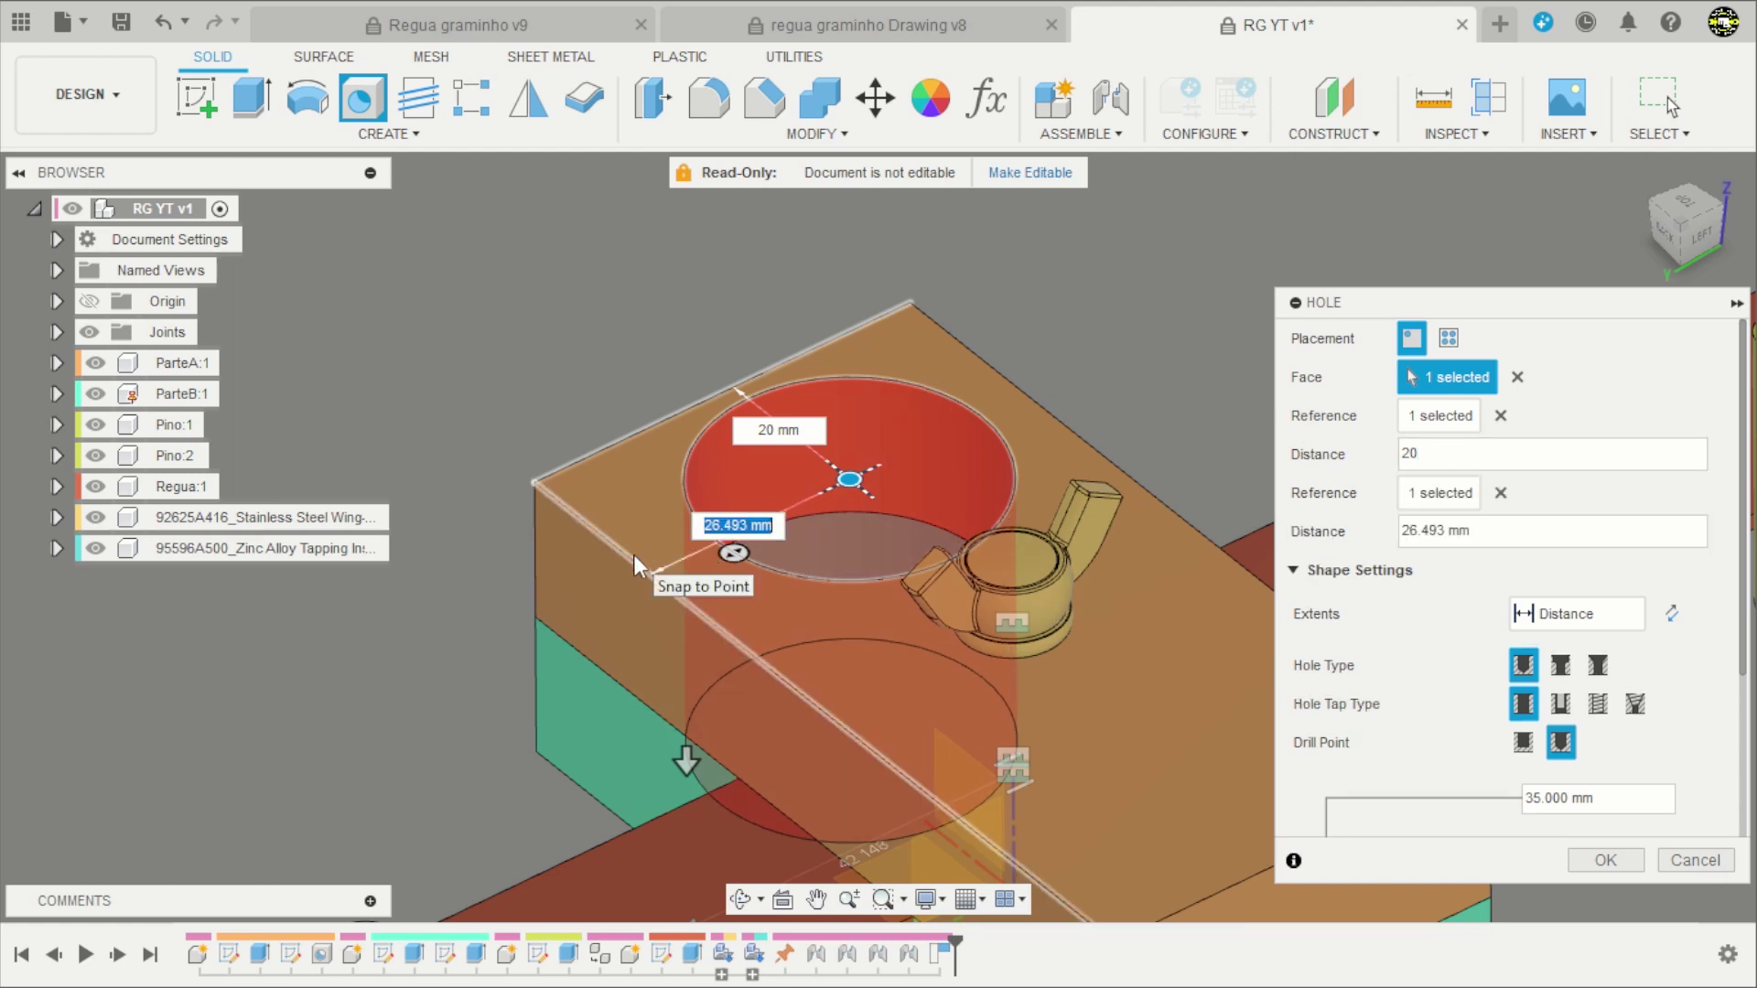
left_click(1497, 536)
type("25")
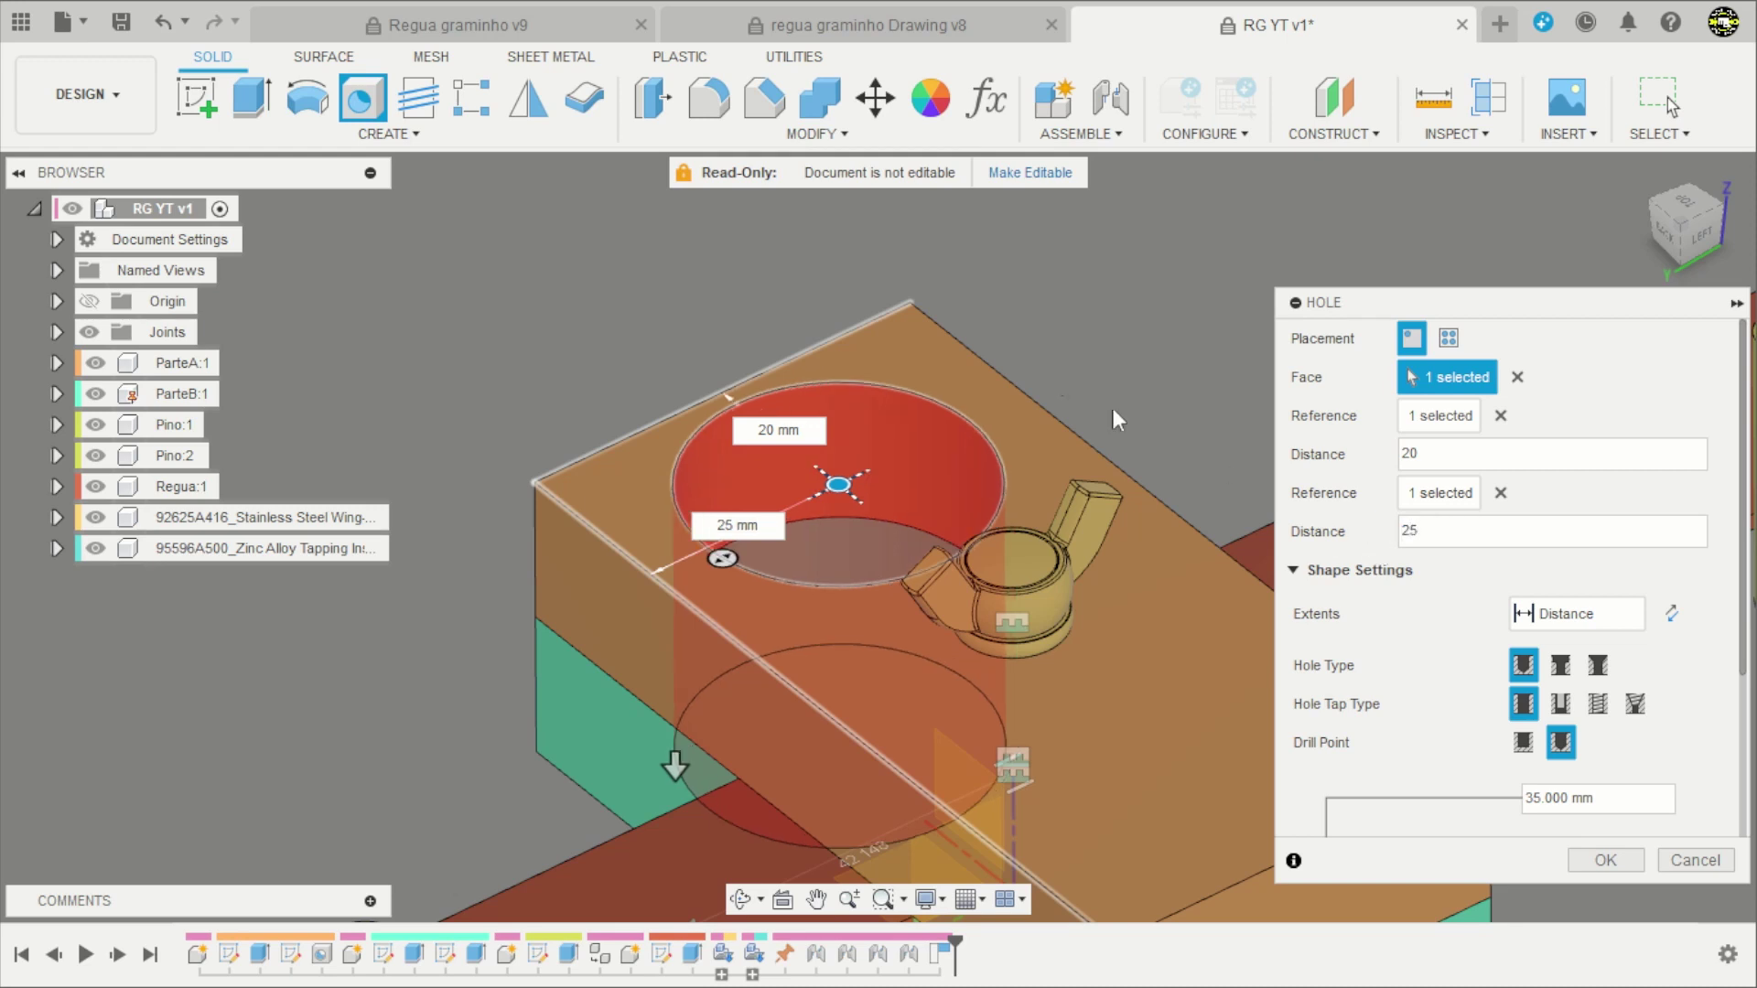
scroll(938, 322, "down", 3)
scroll(1045, 366, "up", 2)
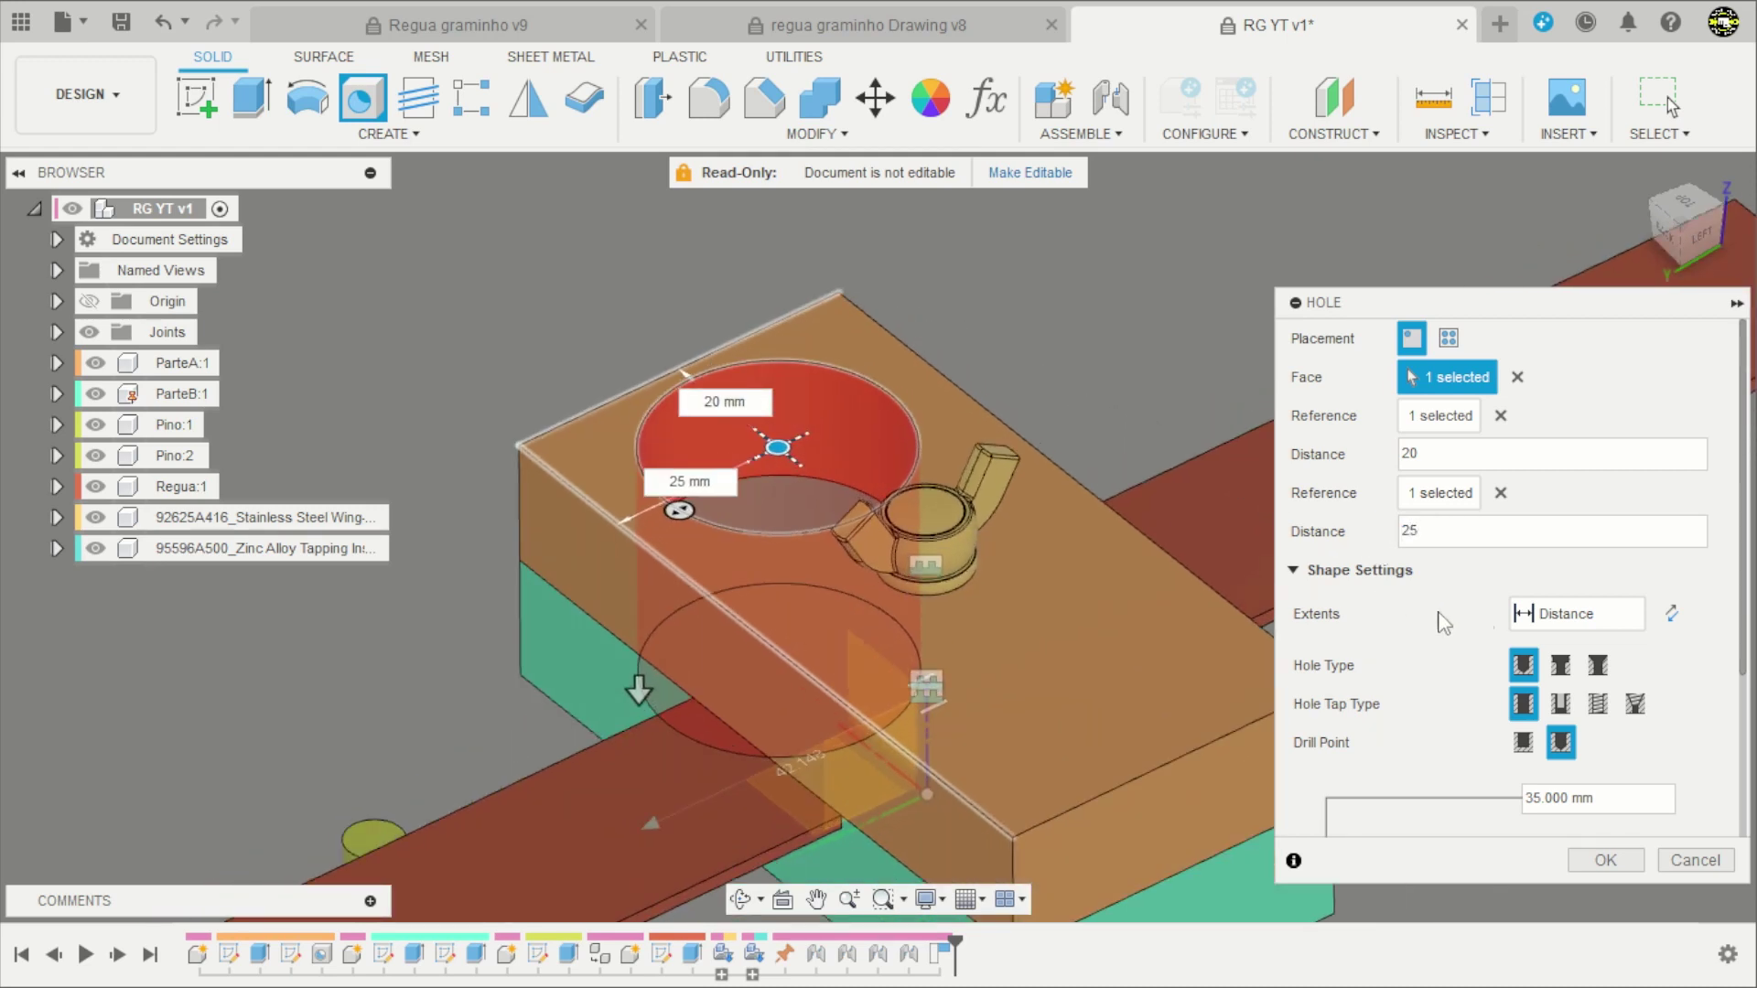
left_click(1537, 615)
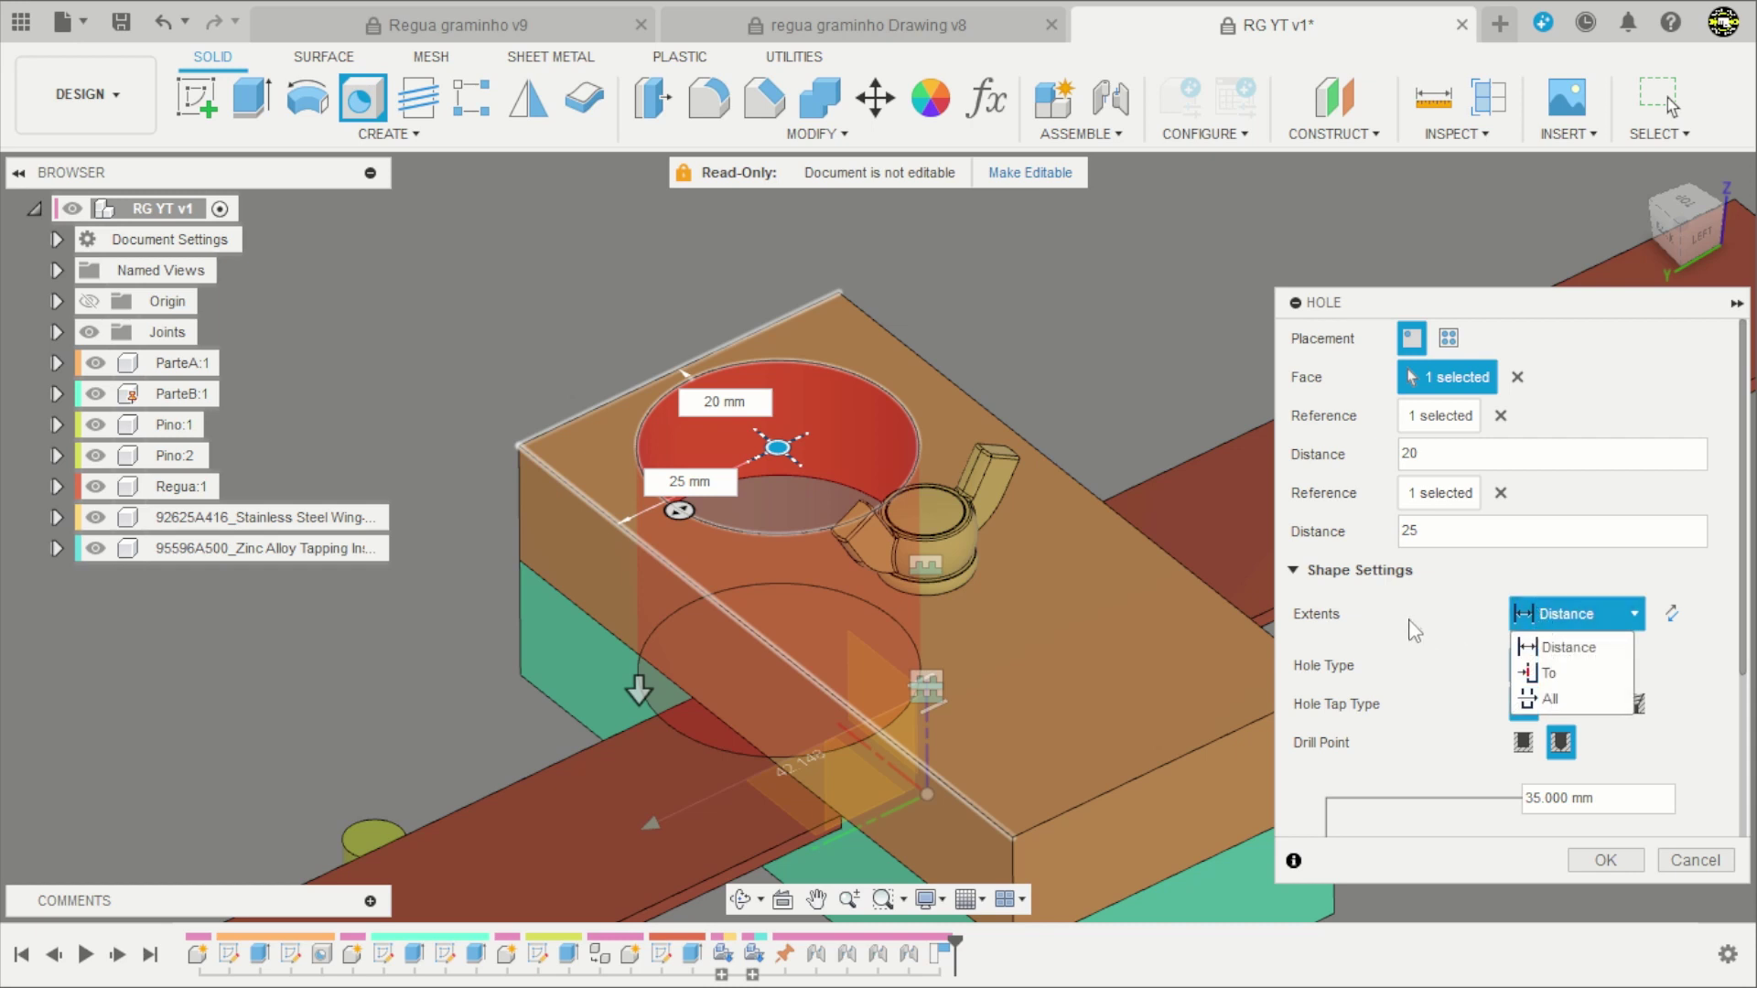
scroll(1468, 632, "down", 1)
left_click(1546, 621)
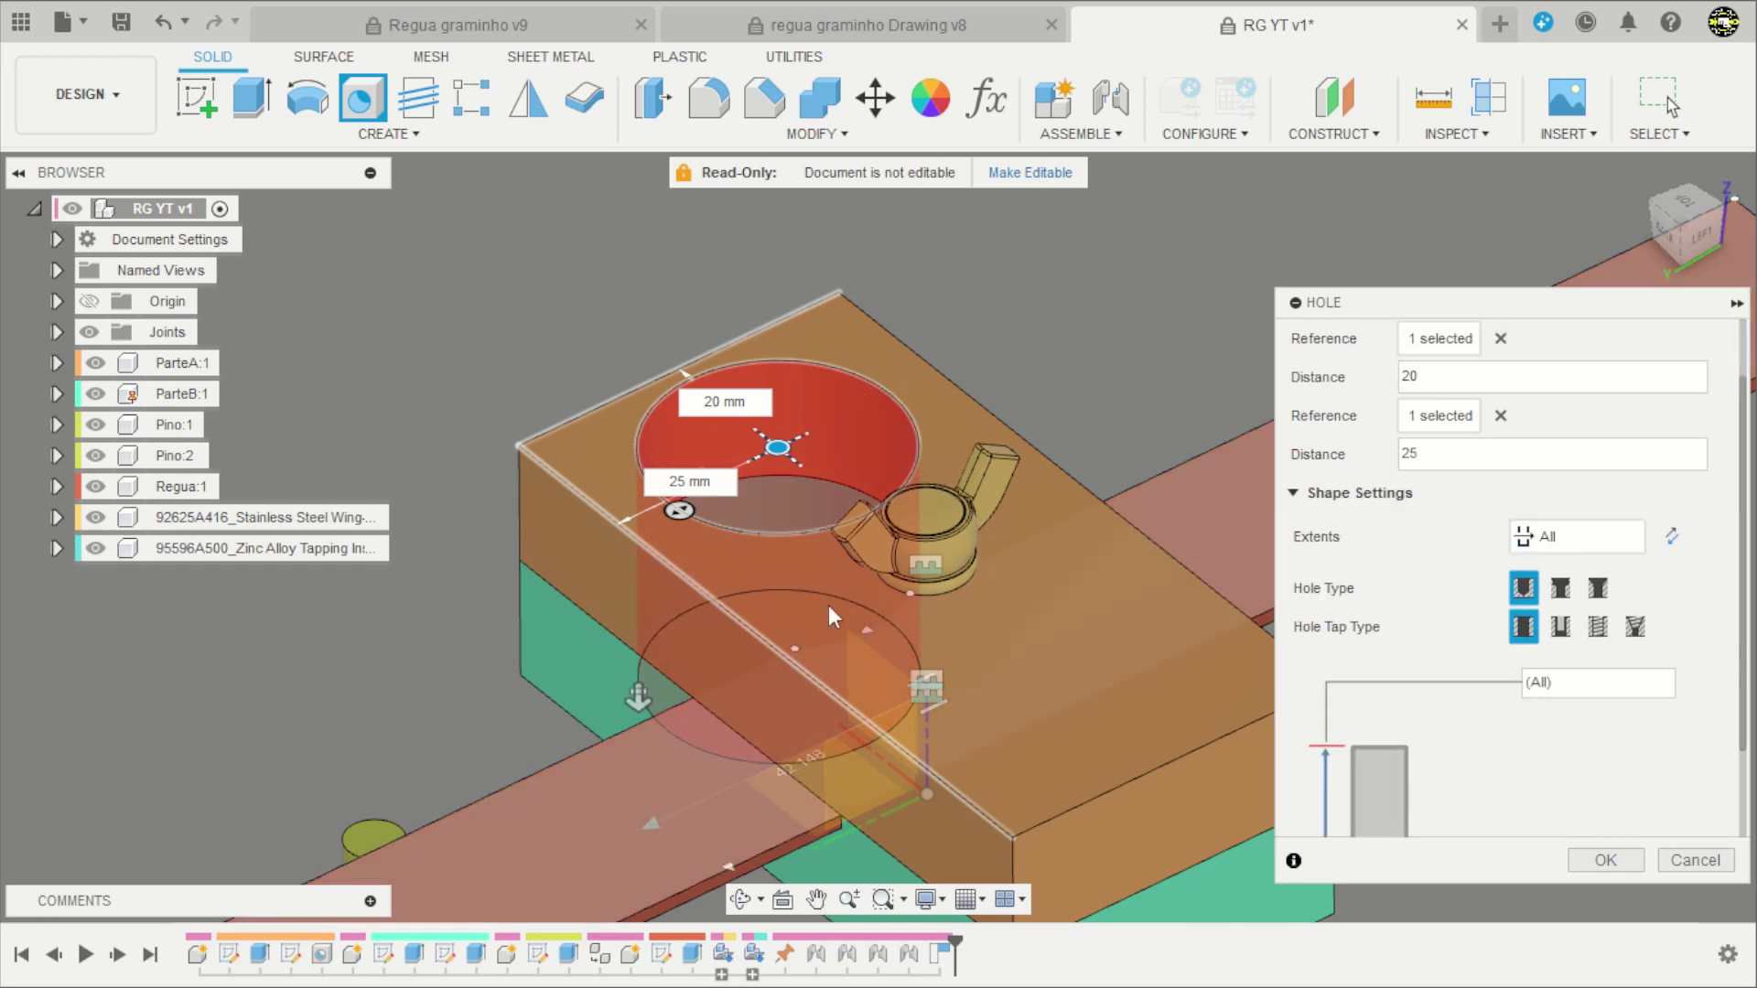
Set the hole diameter to 8 mm and have it cut both ParteA and ParteB.
scroll(1426, 559, "down", 3)
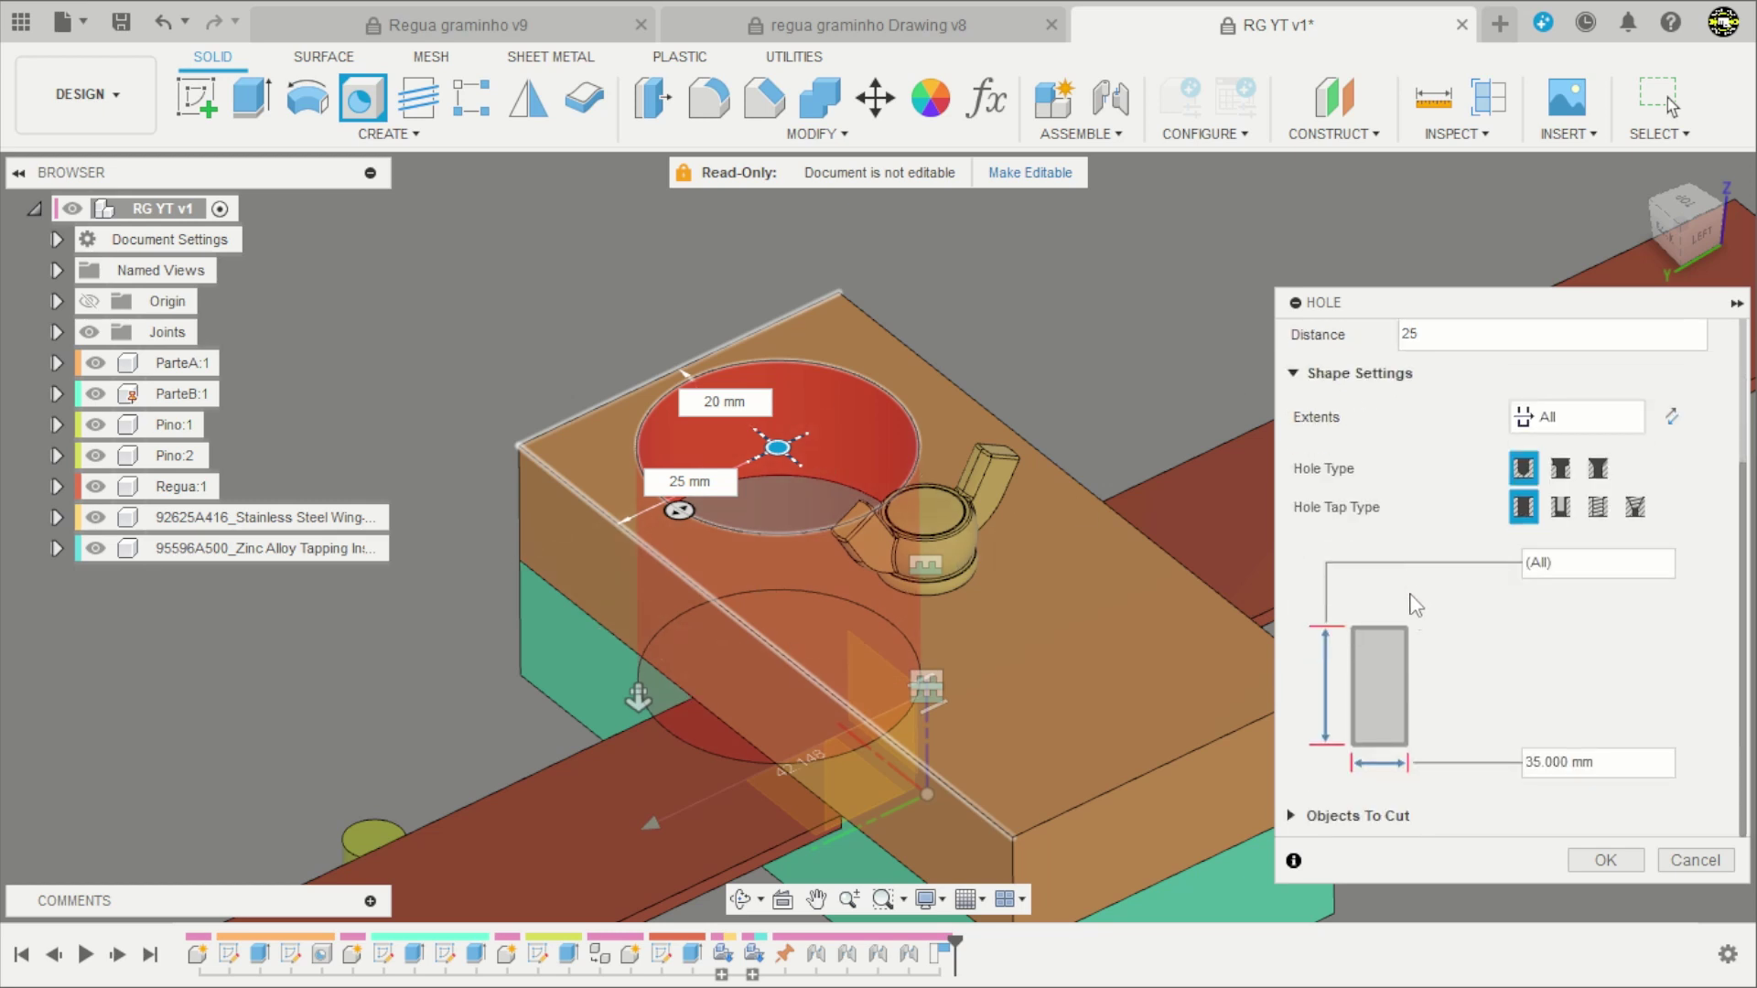
left_click(1555, 762)
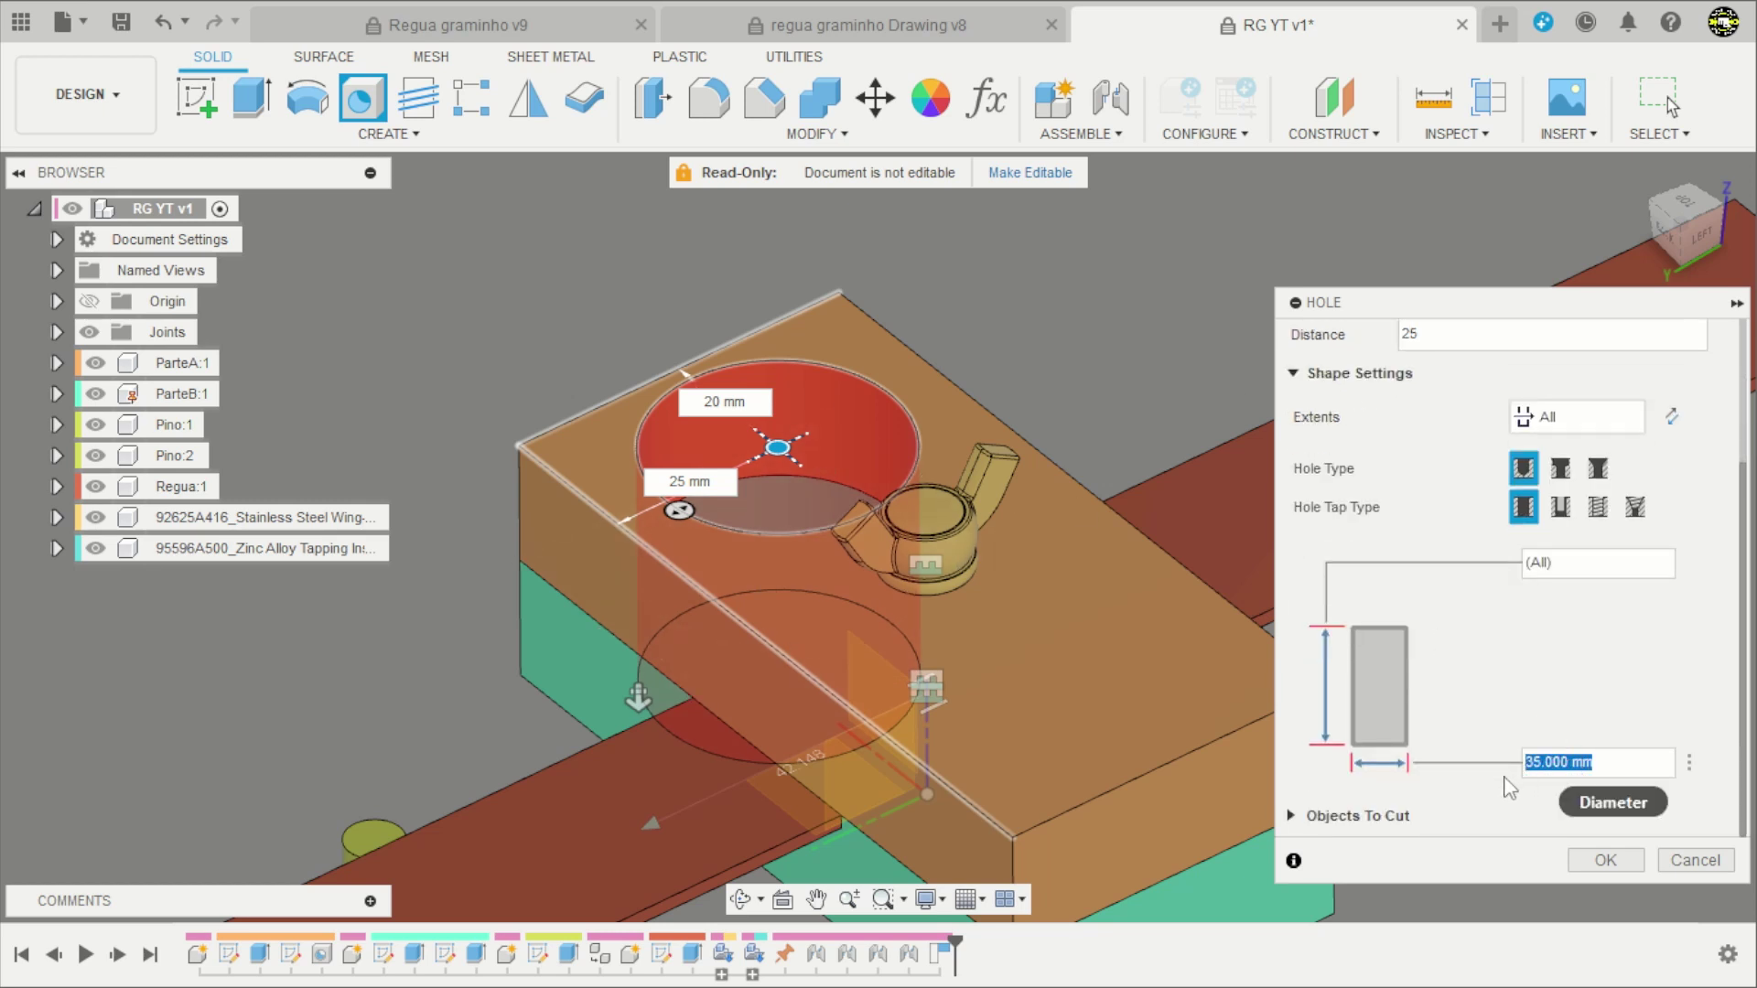
type("8")
scroll(930, 415, "down", 1)
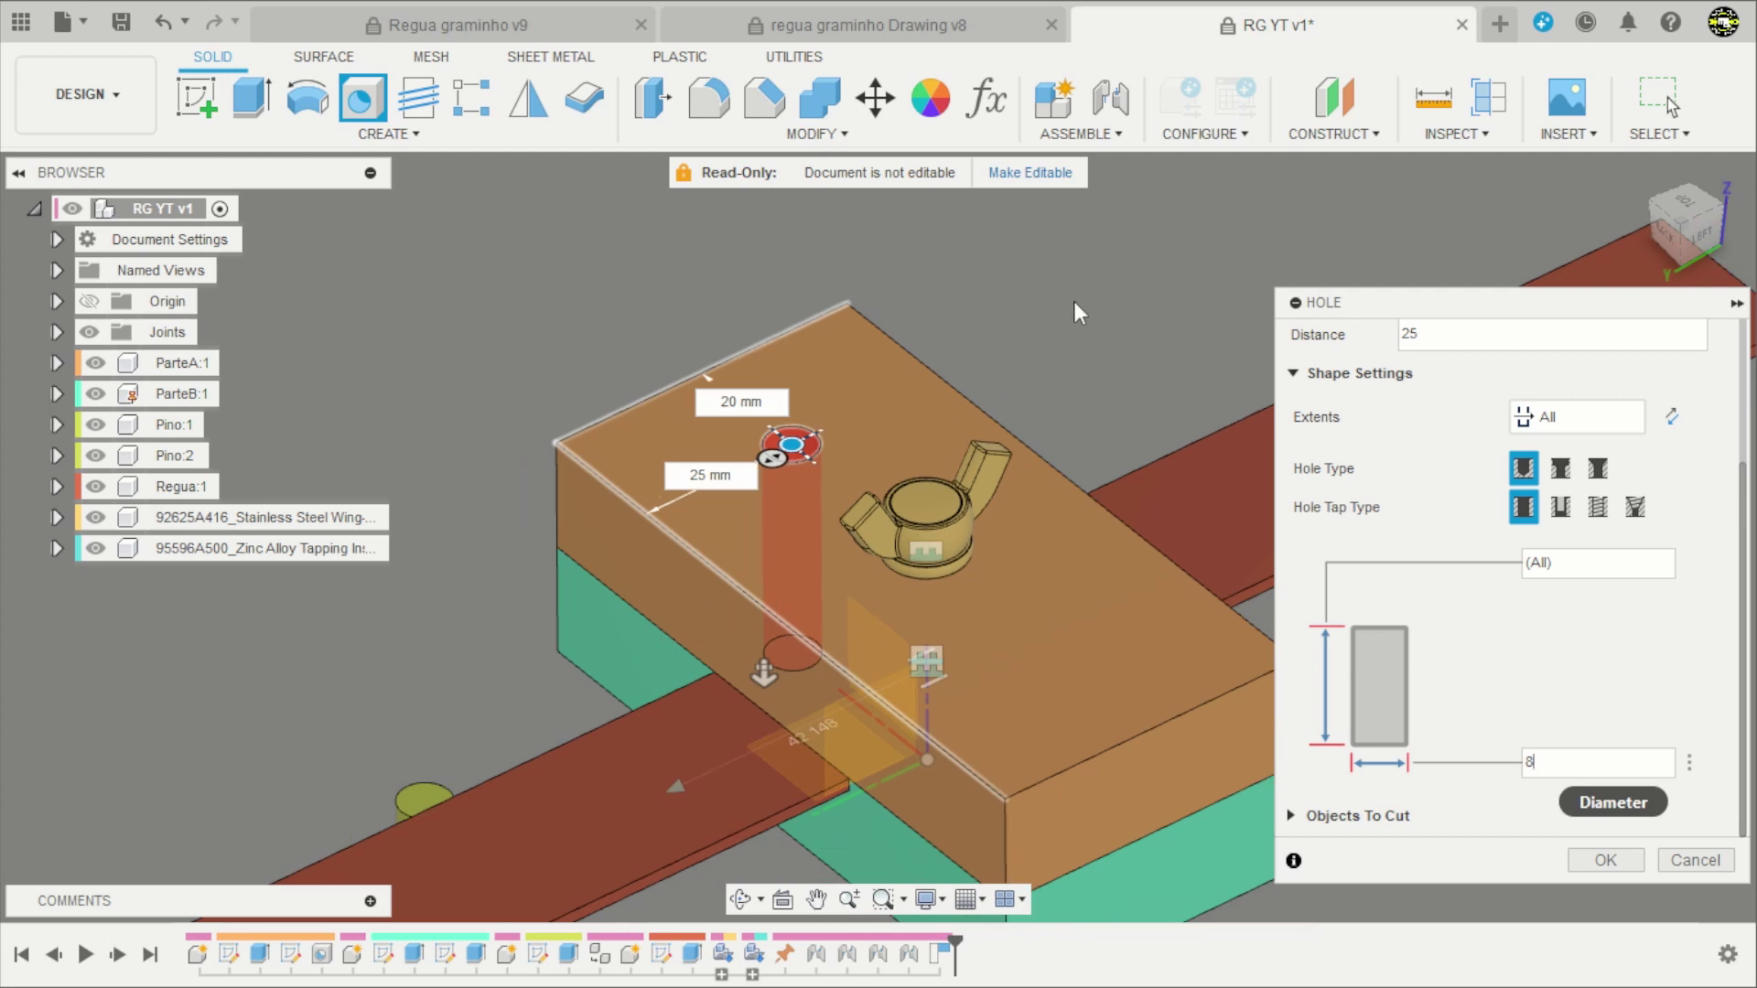
left_click(1293, 816)
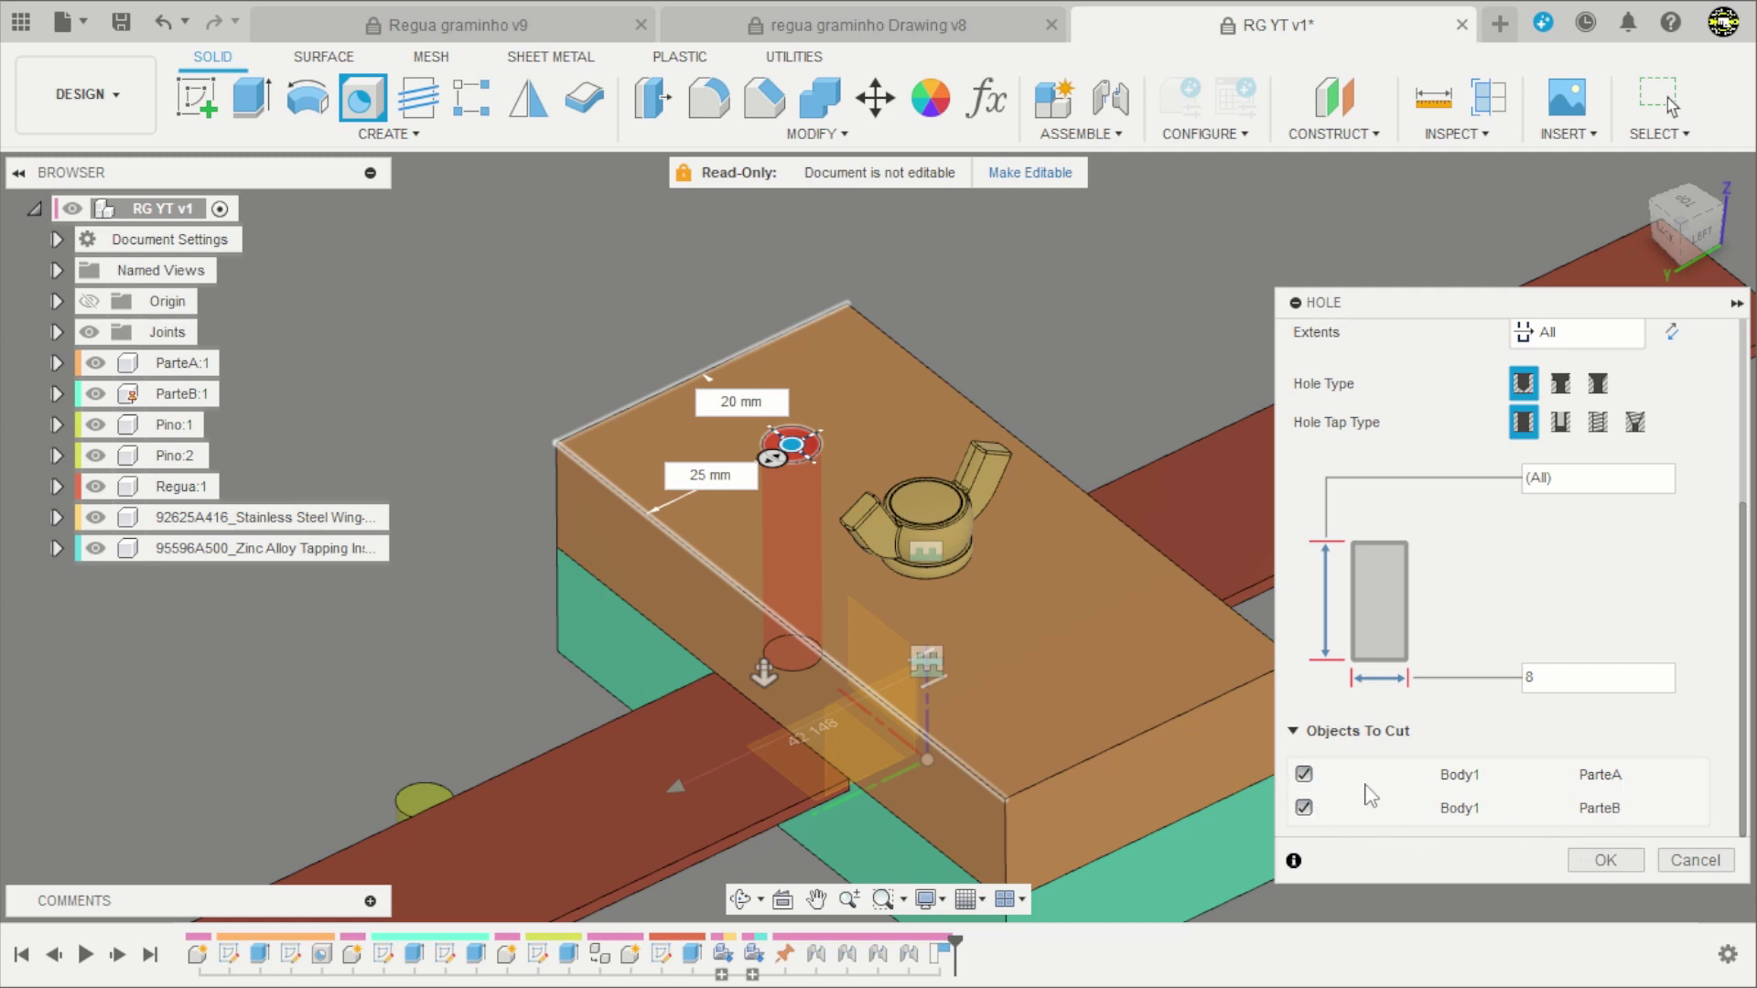
Confirm the 8 mm through hole and orbit to inspect the block.
left_click(1587, 858)
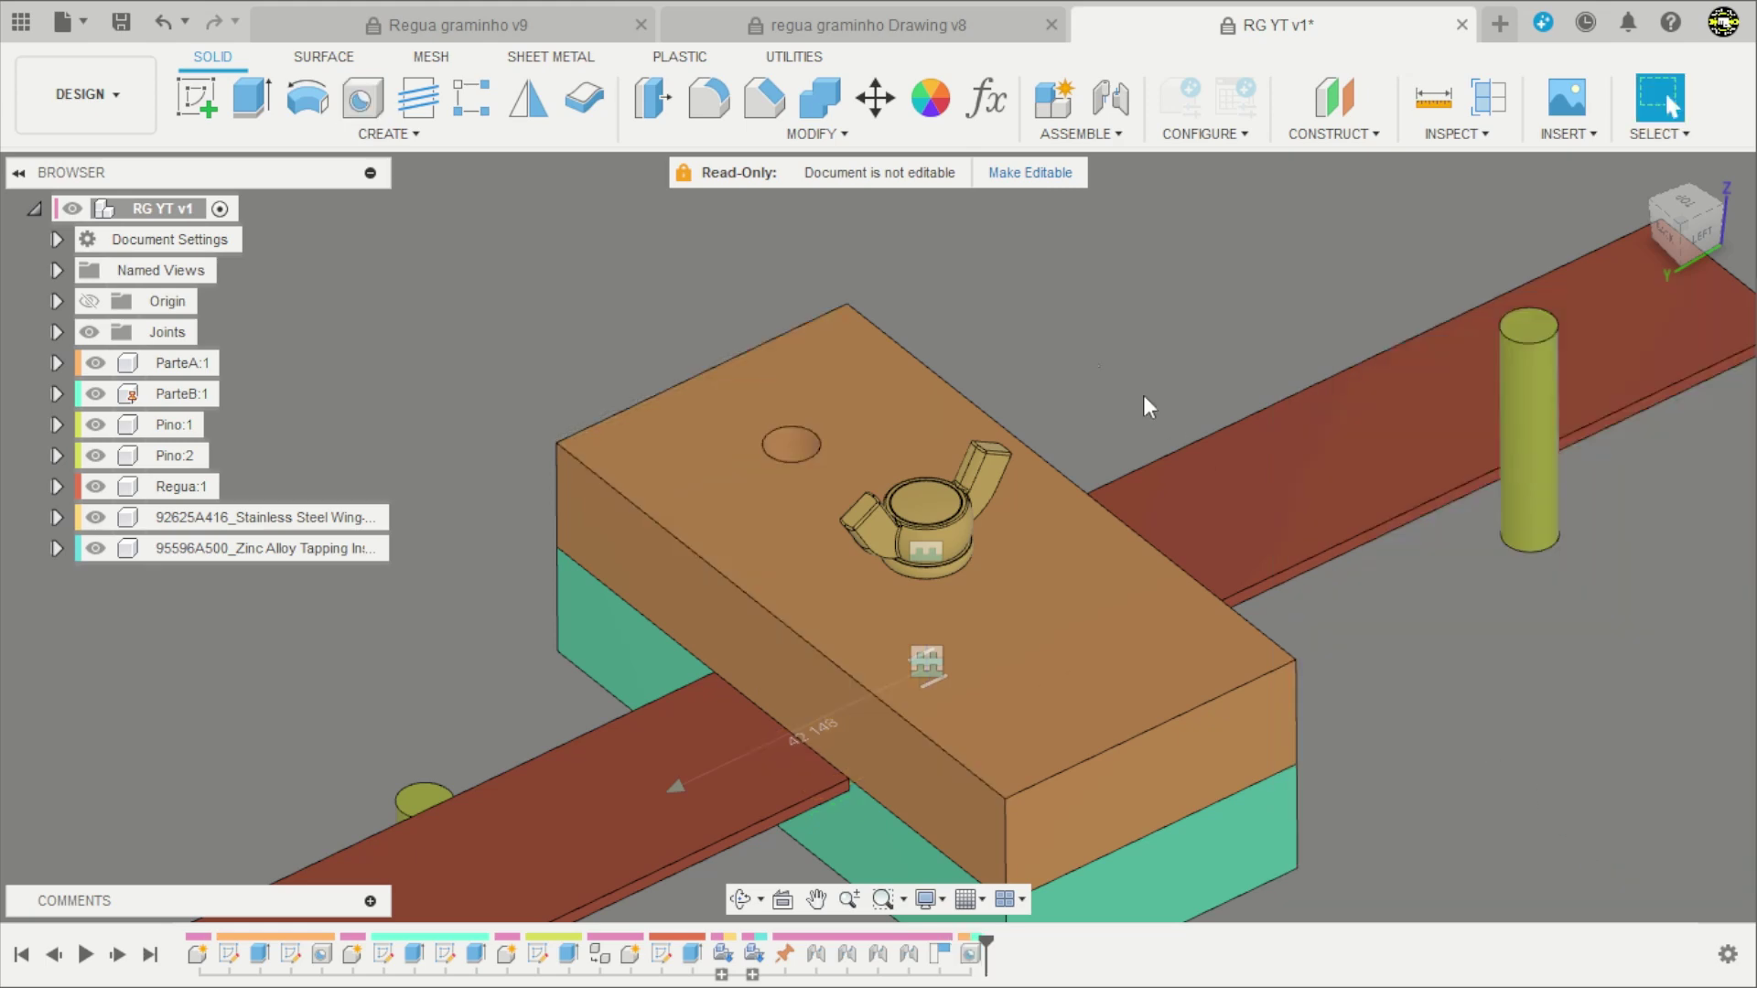
mouse_move(1144, 395)
middle_mouse_down("shift")
mouse_move(1072, 124)
mouse_move(1016, 373)
middle_mouse_up("shift")
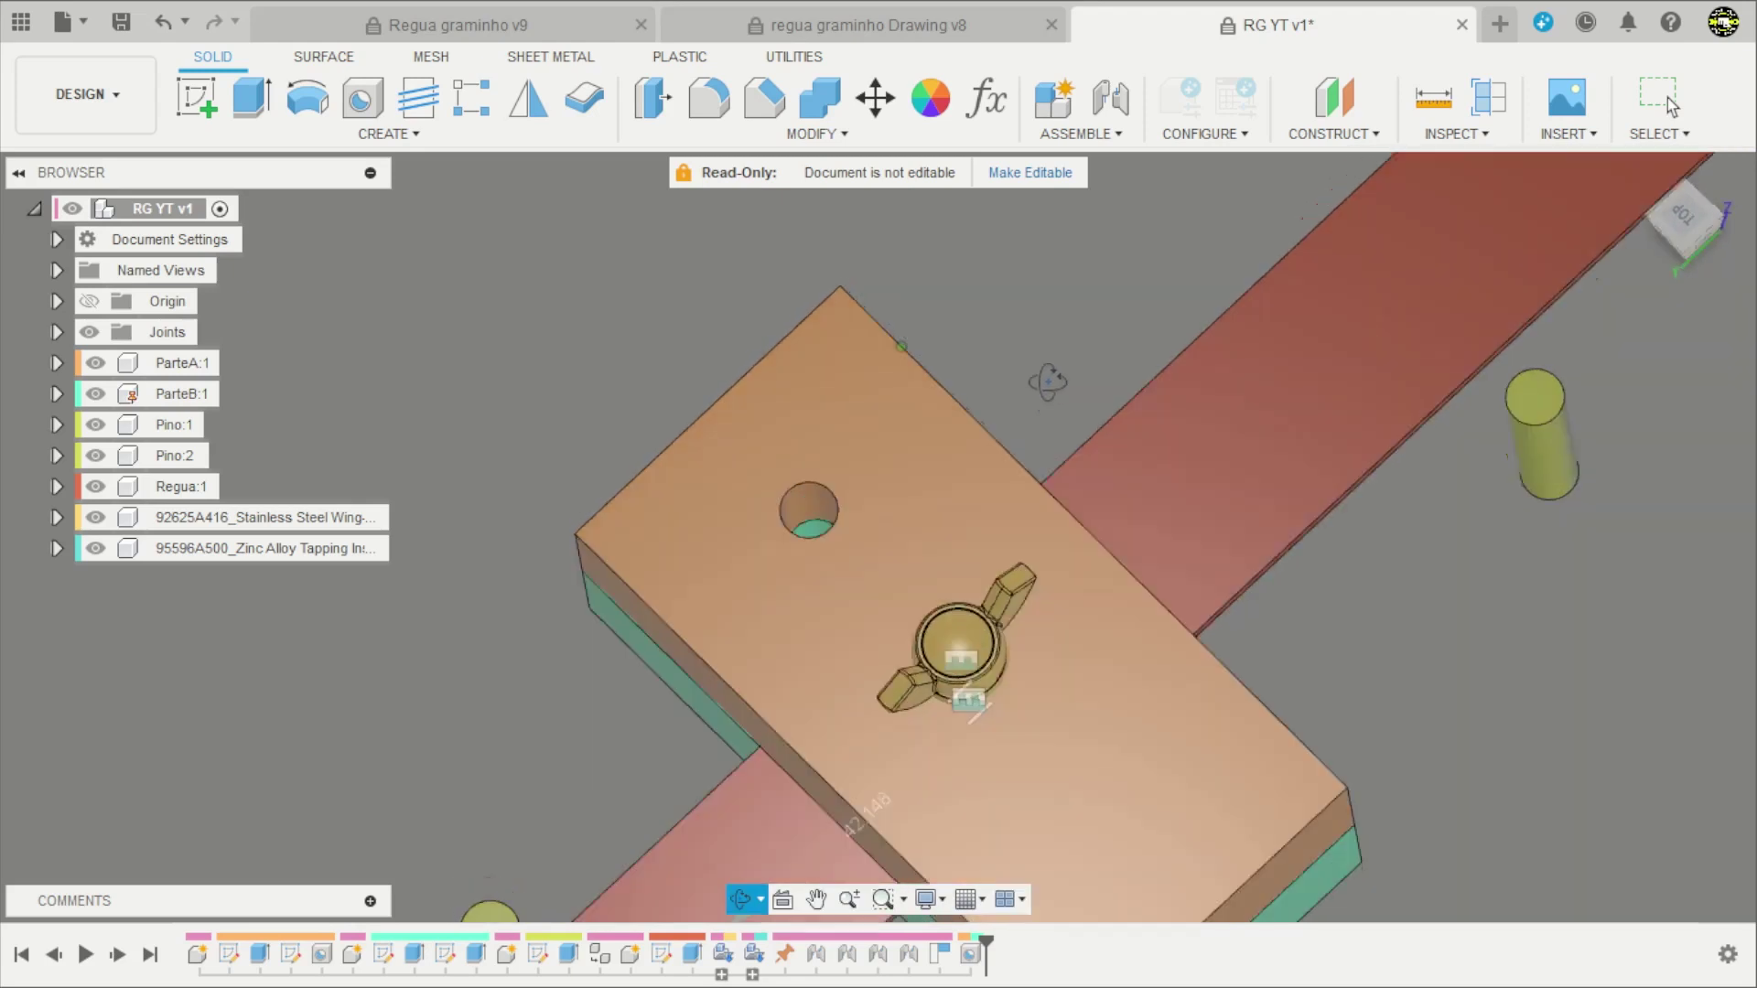
middle_click_drag(1016, 373, 1043, 376, "shift")
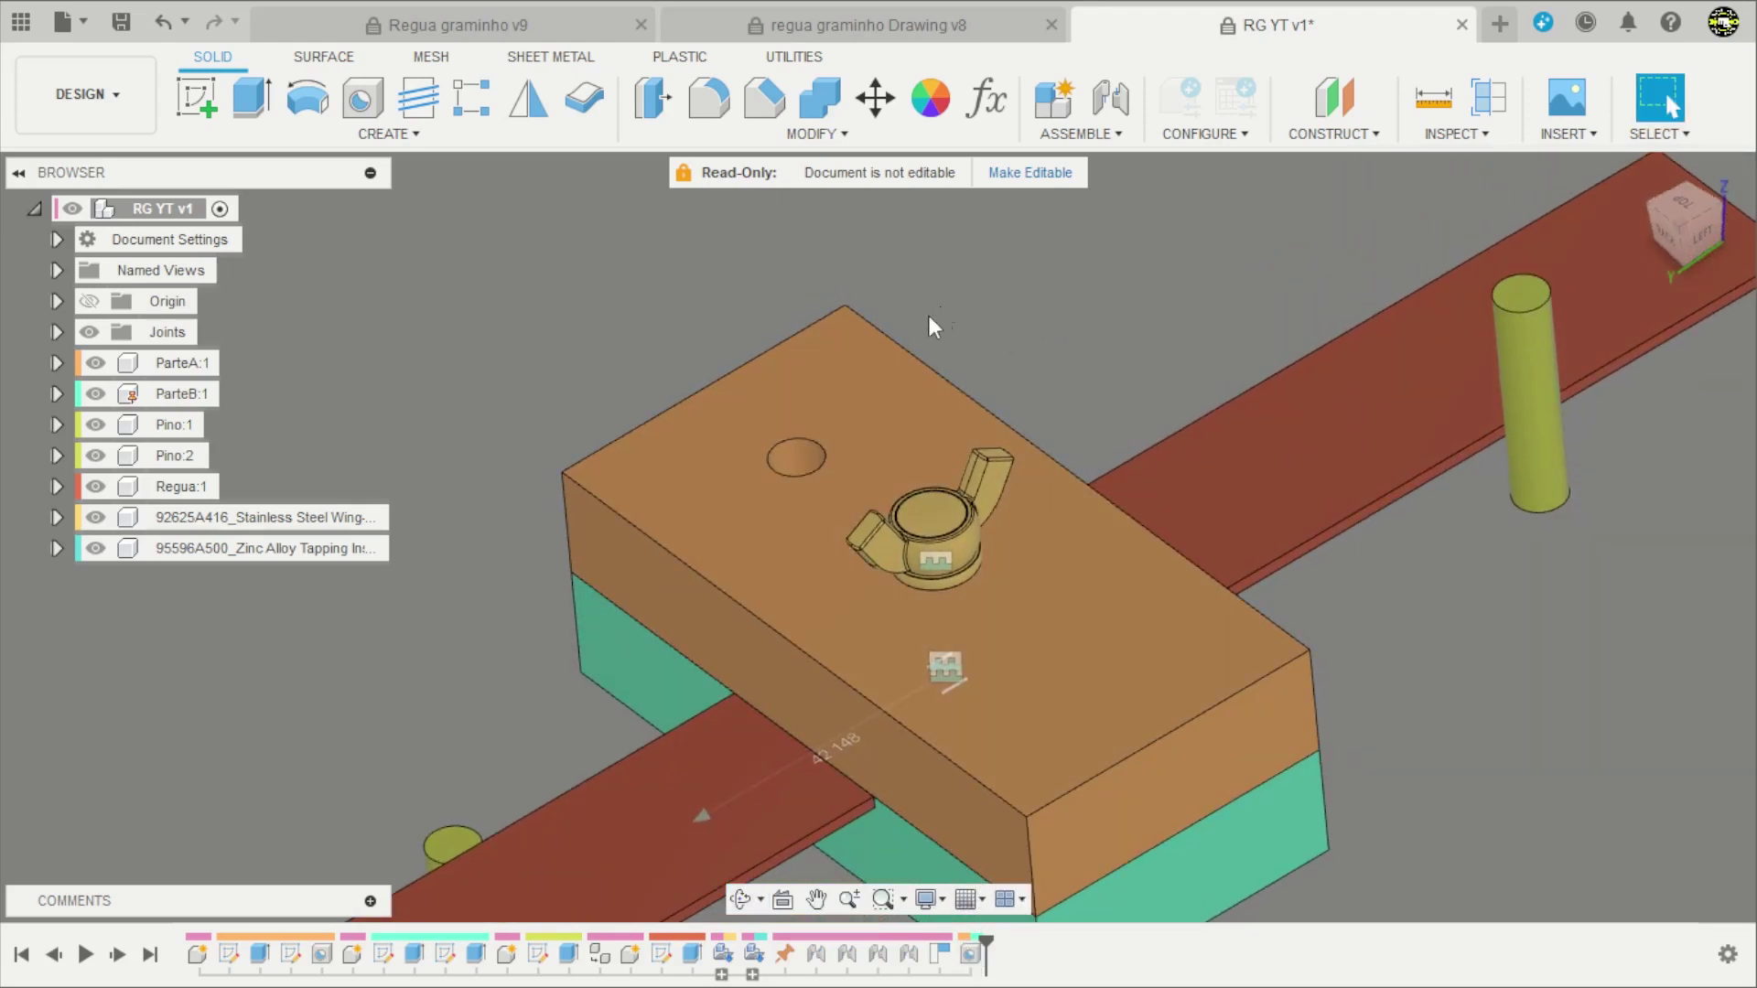
scroll(929, 316, "down", 3)
scroll(1016, 289, "up", 2)
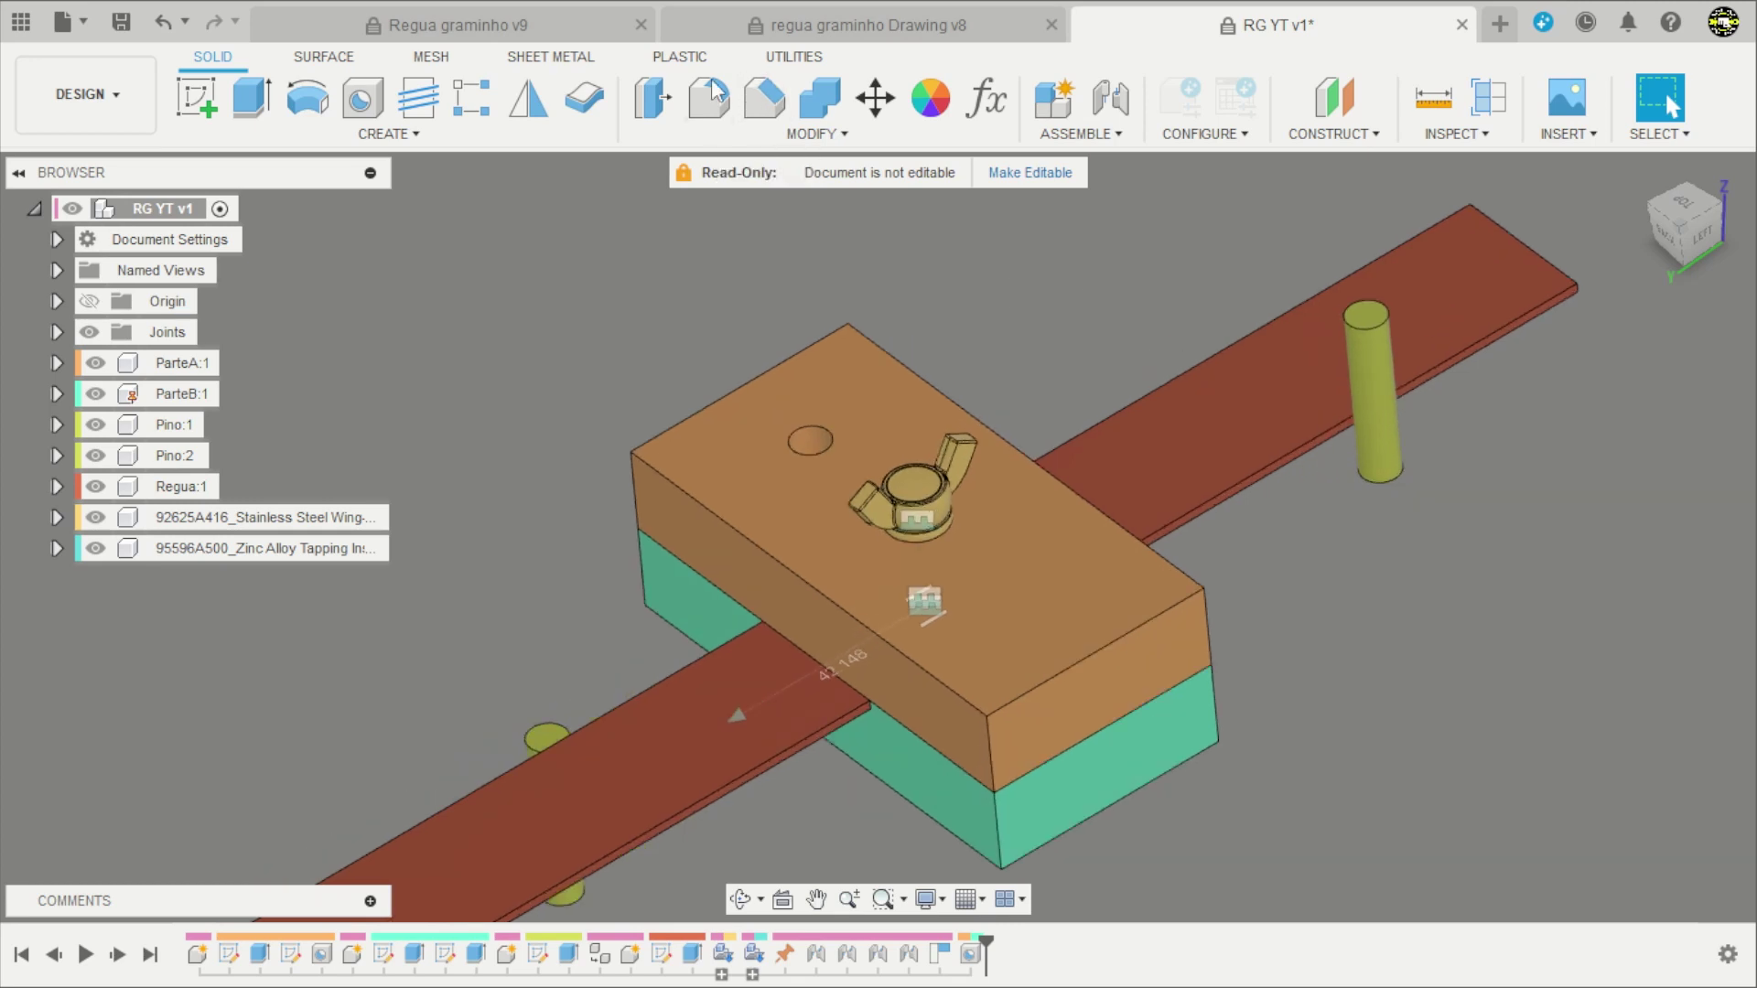
Start a Features-type mirror with the hole features selected from the timeline.
left_click(528, 99)
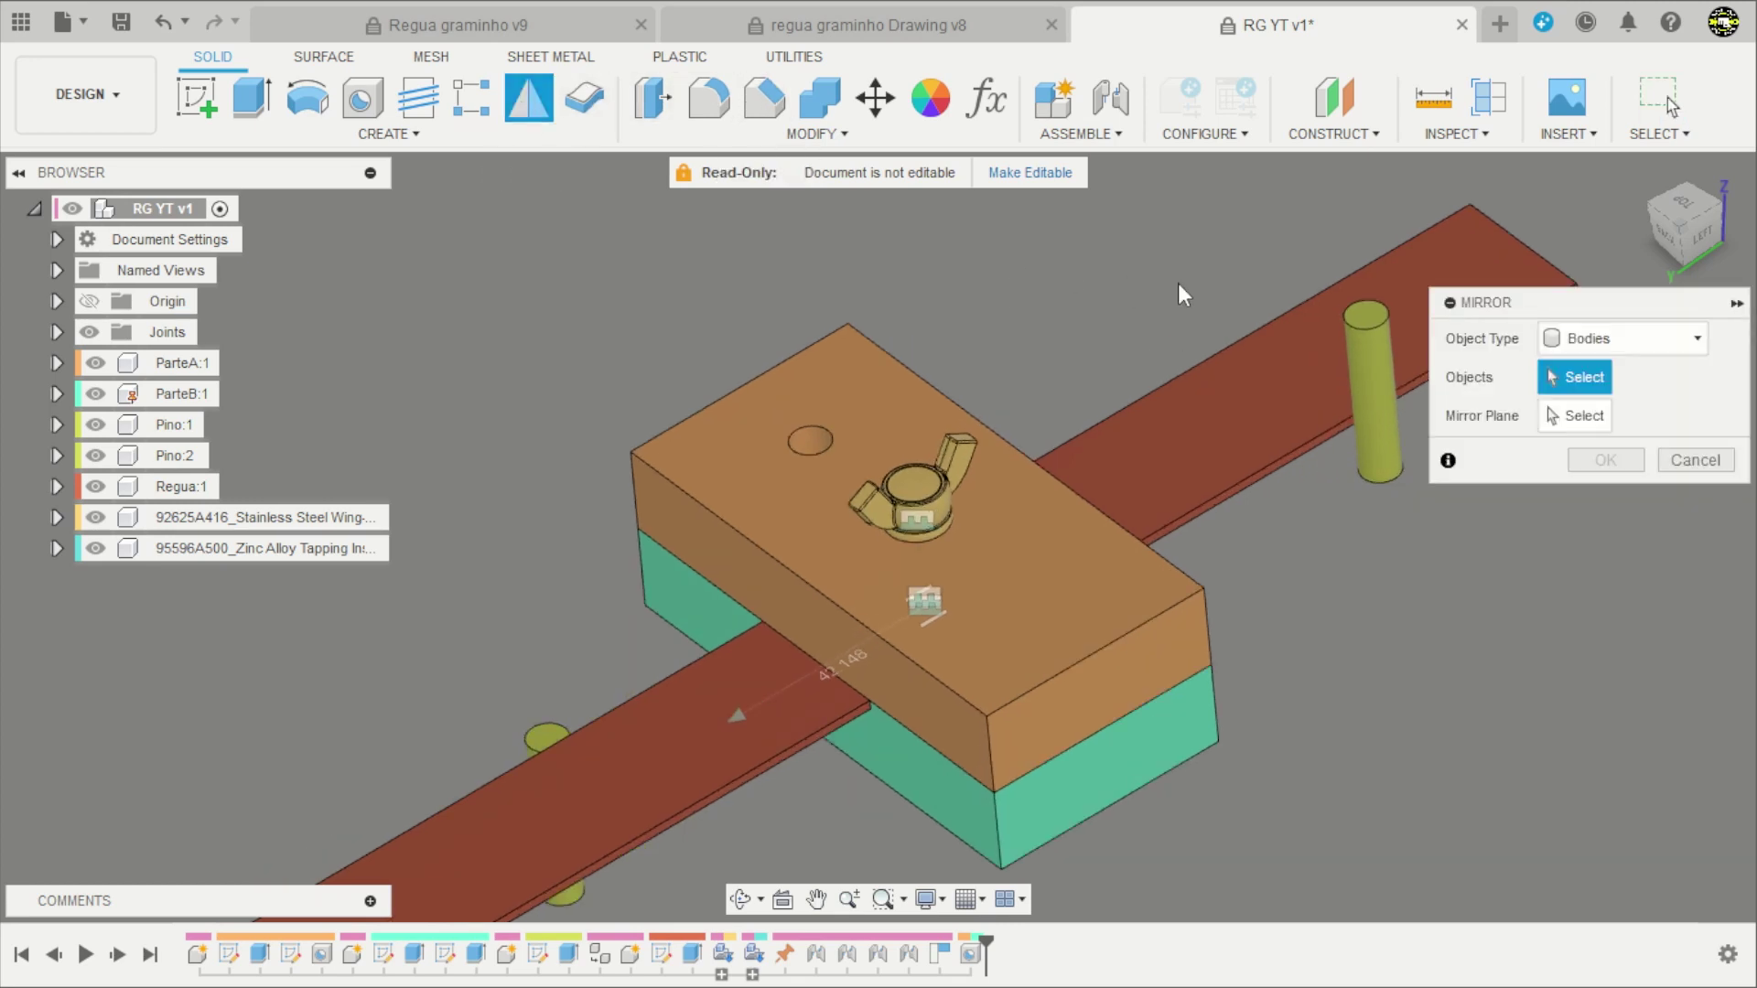
left_click(1565, 337)
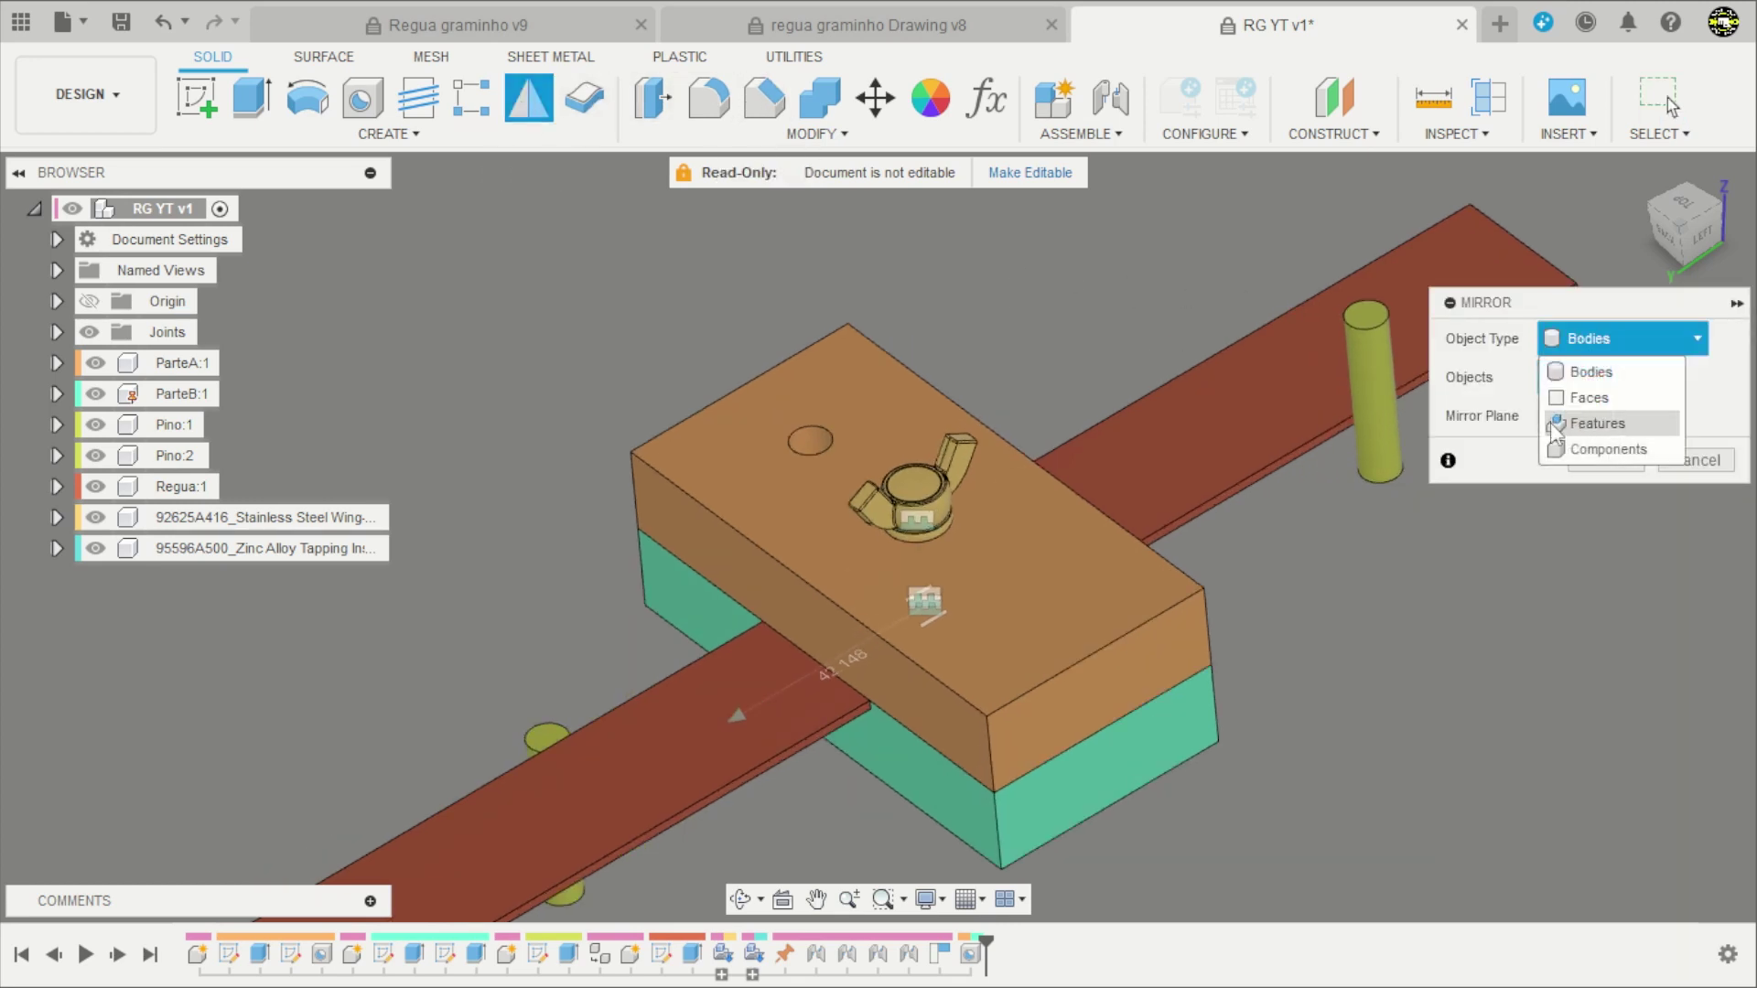
left_click(1597, 424)
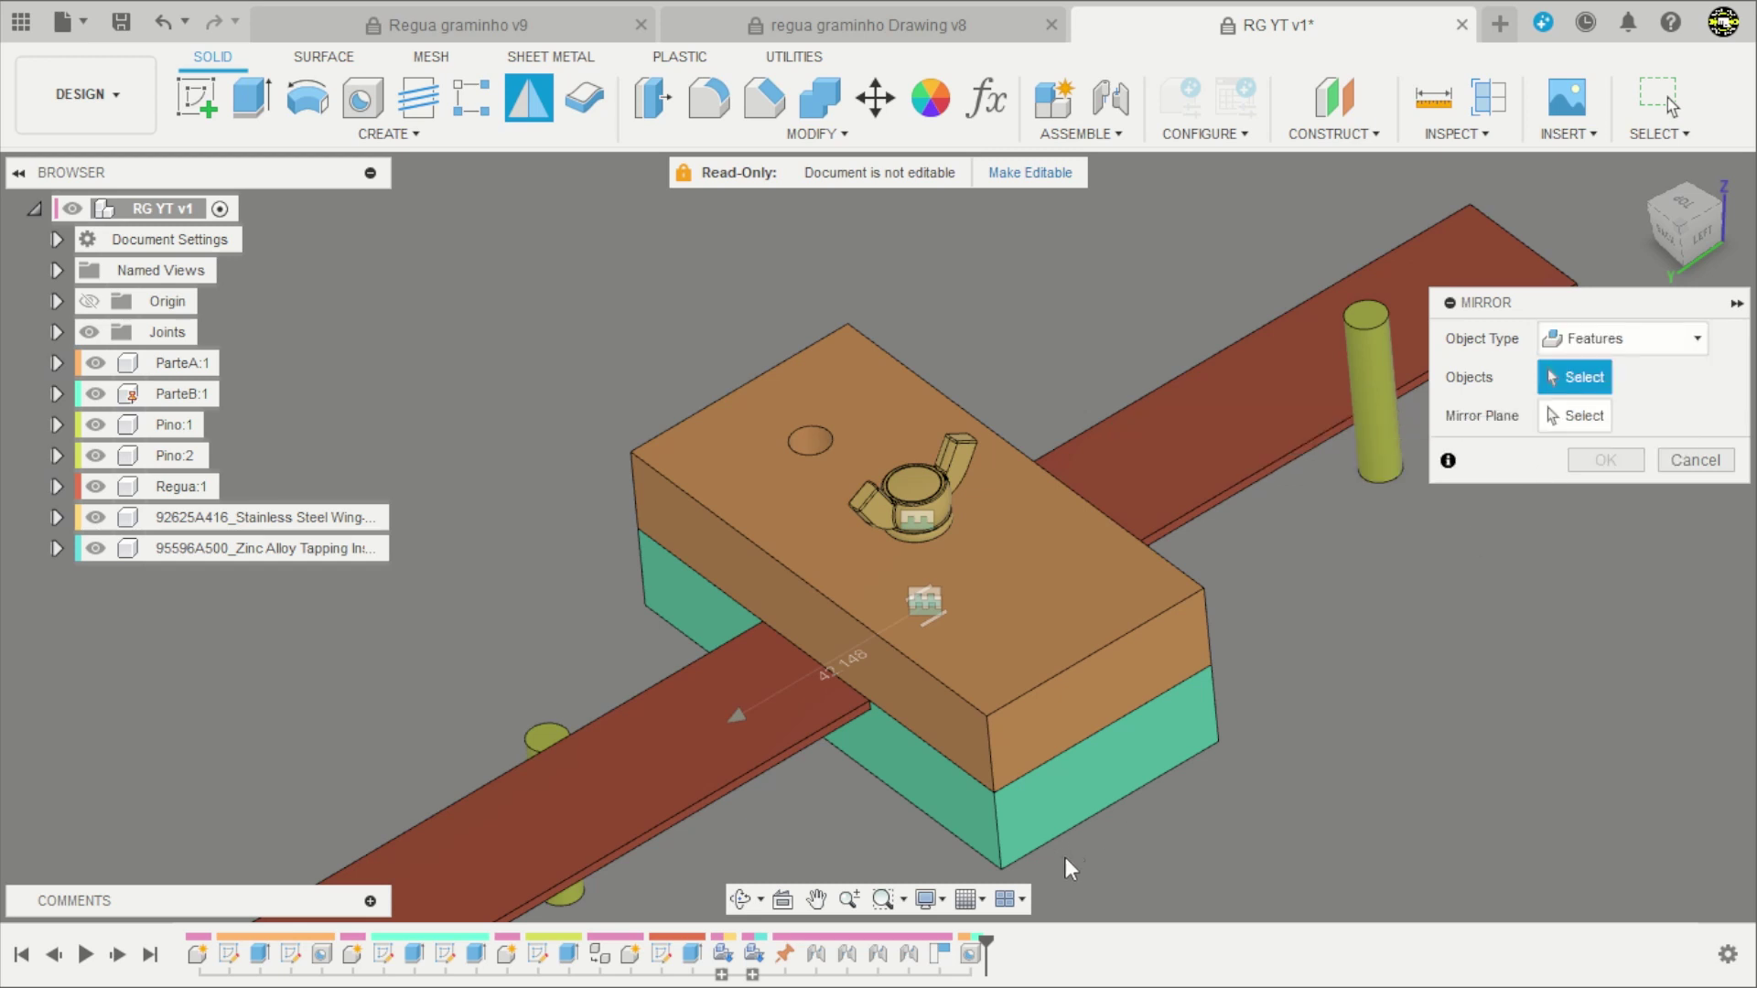
left_click(970, 954)
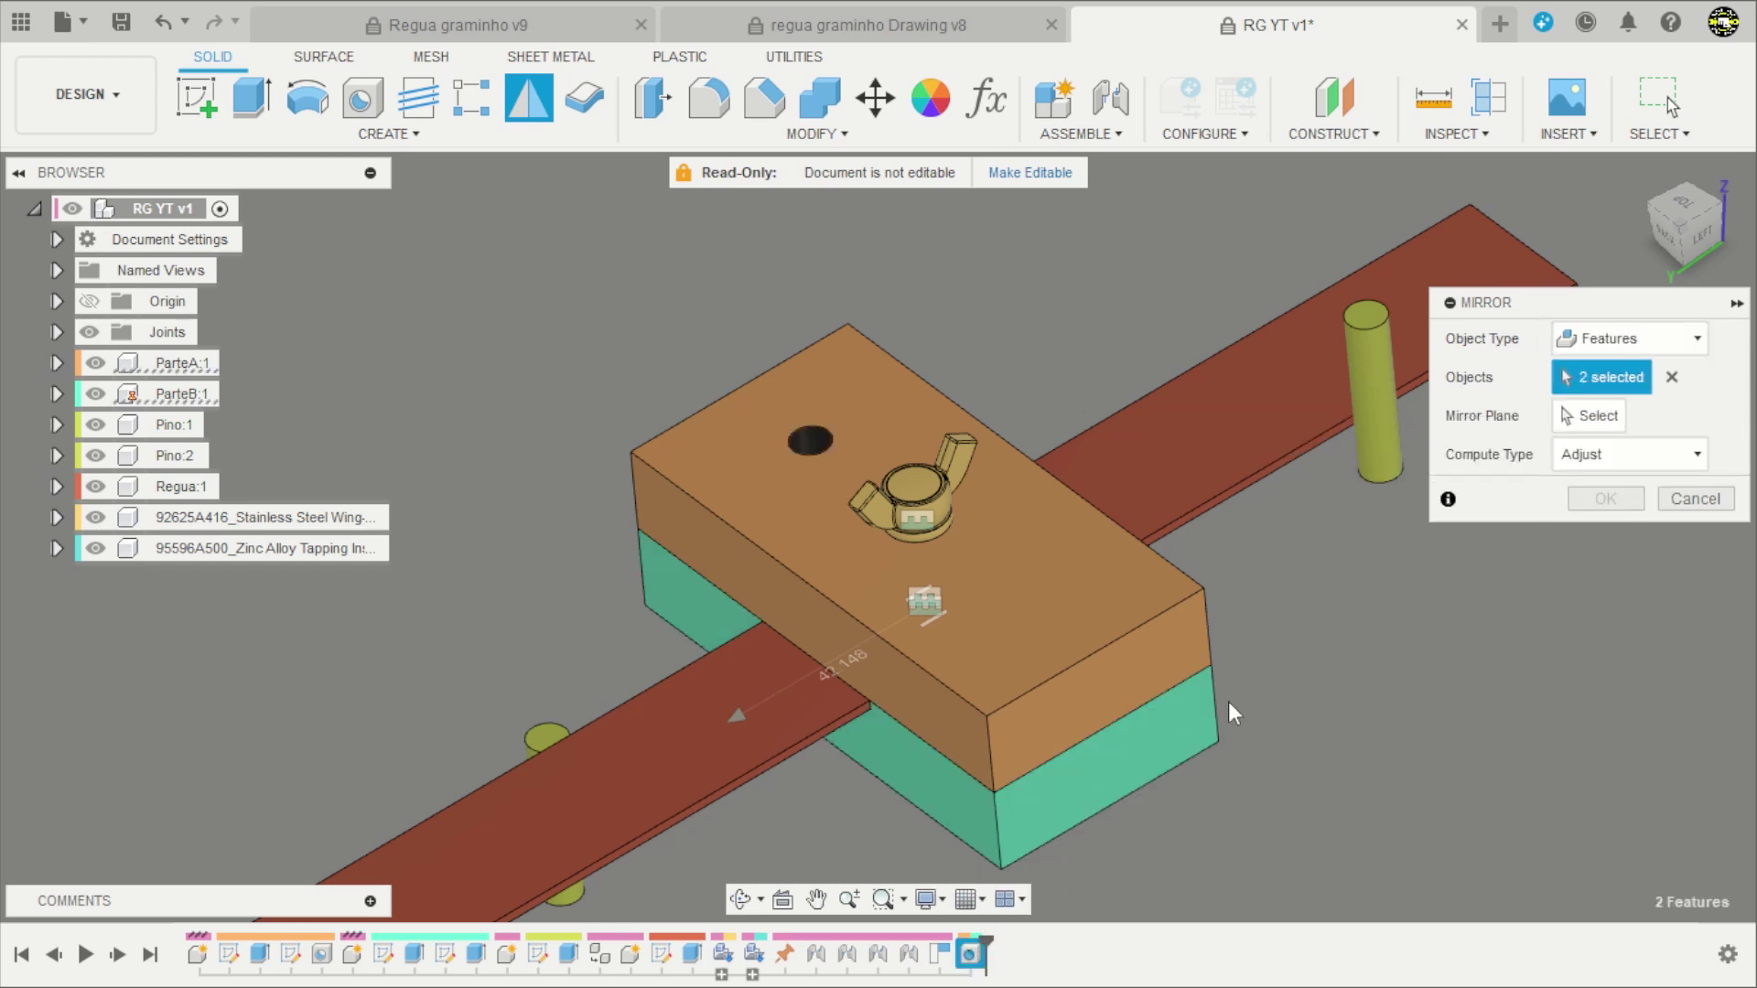
Mirror the hole across the block's centre plane and inspect the underside.
left_click(1590, 416)
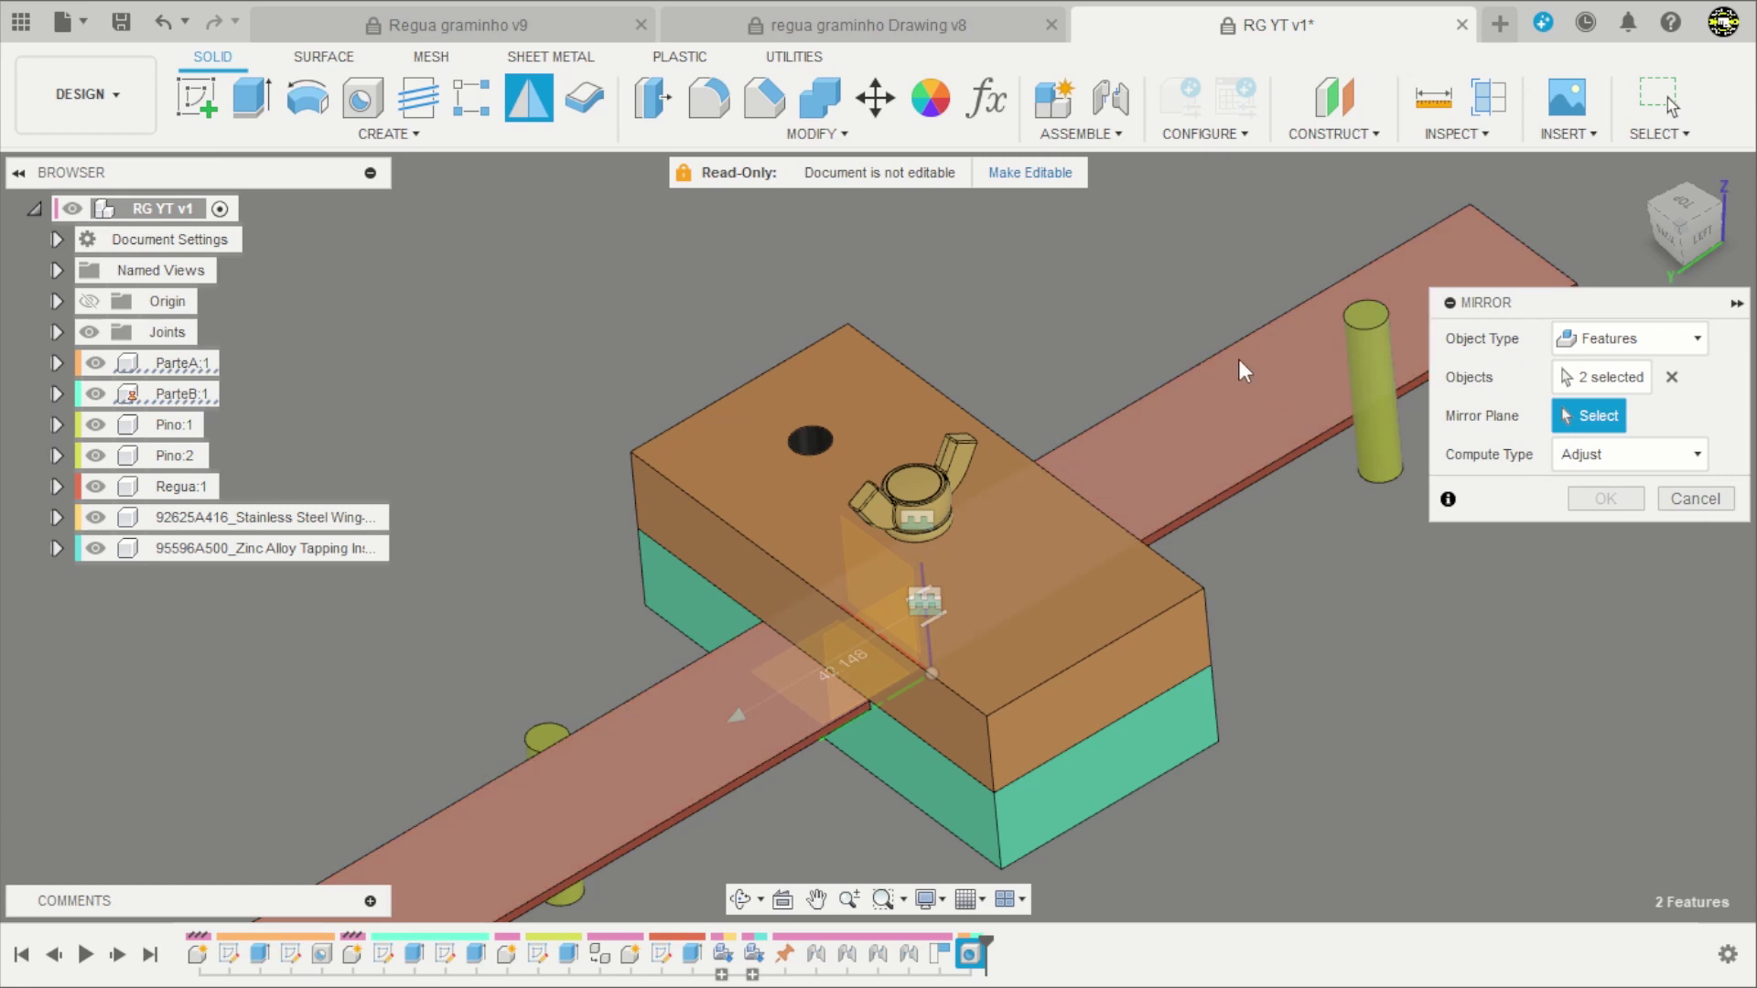
scroll(1129, 380, "down", 2)
scroll(931, 501, "up", 2)
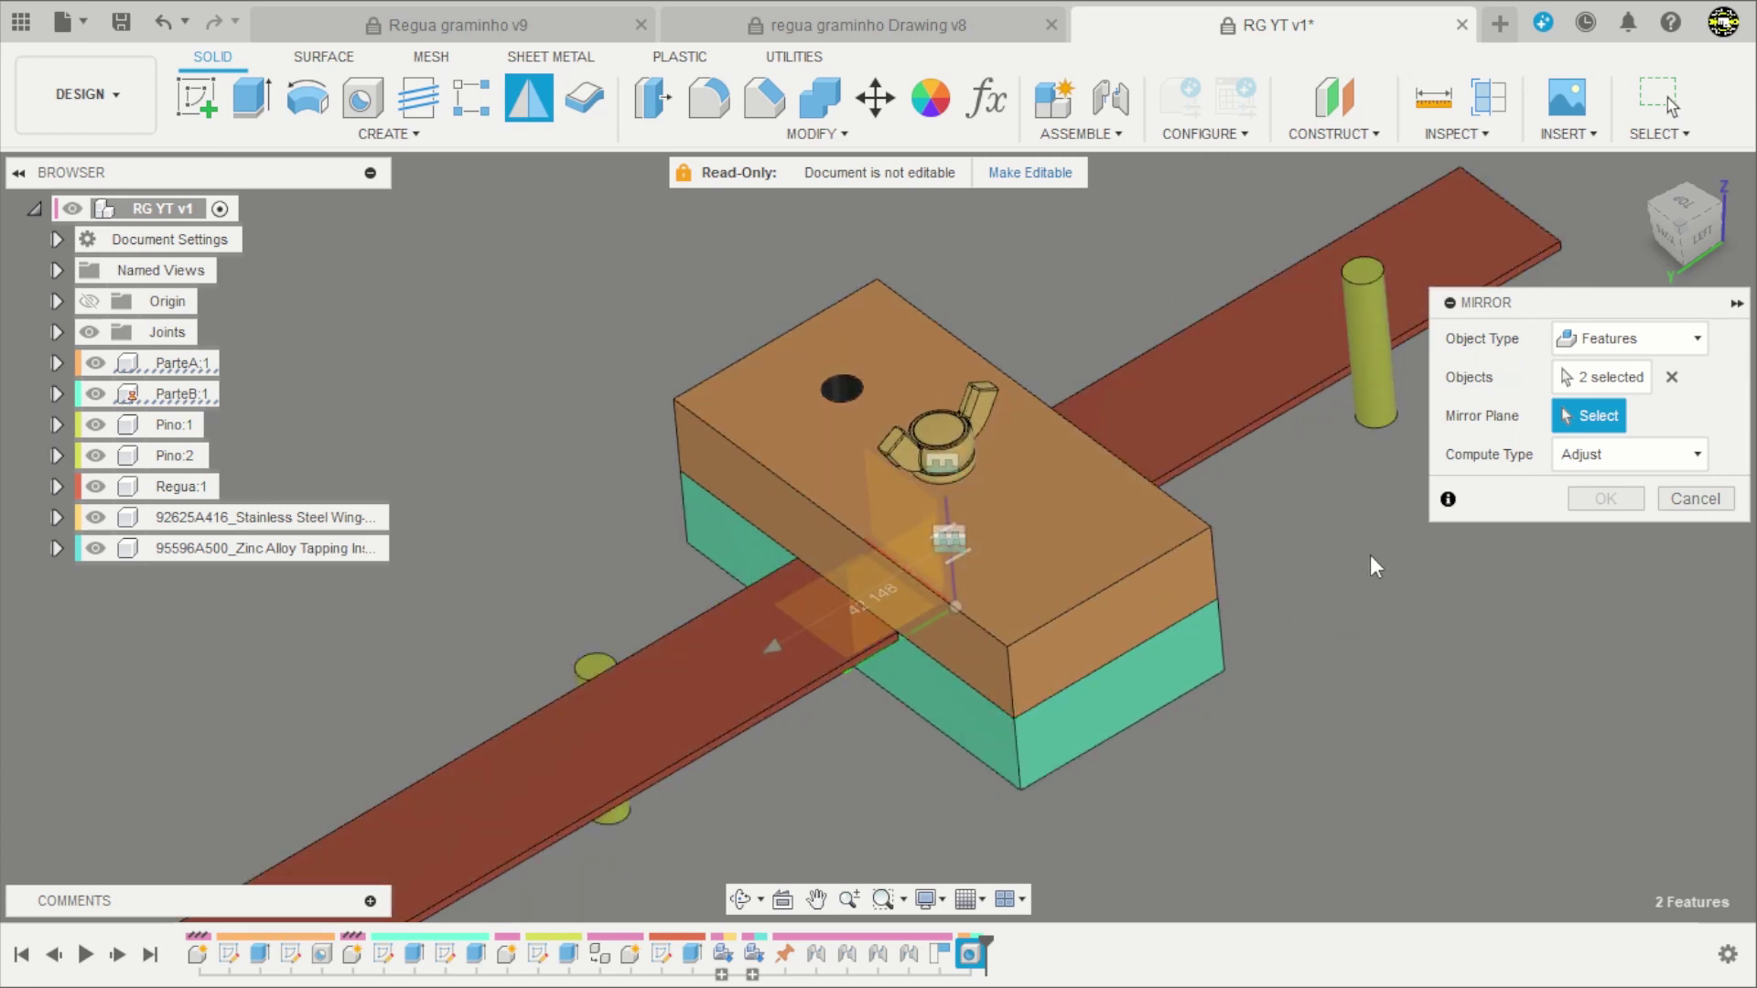
scroll(915, 567, "down", 2)
scroll(908, 641, "down", 1)
scroll(912, 677, "down", 2)
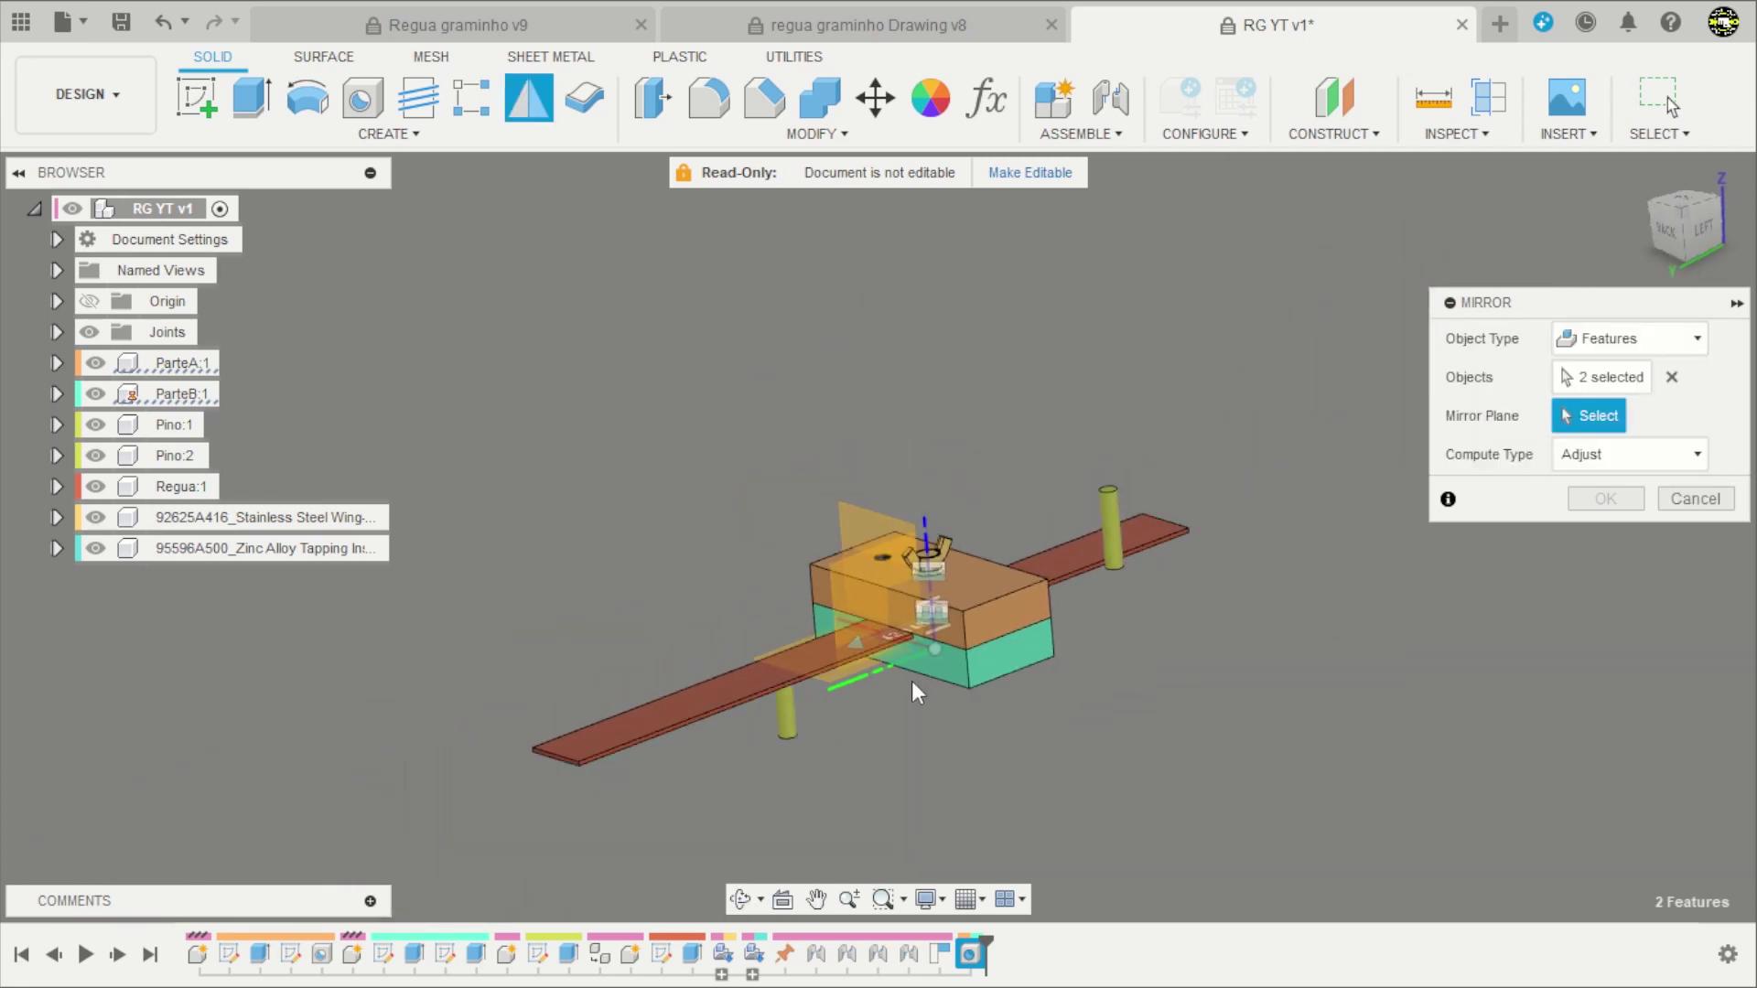
left_click(853, 563)
scroll(915, 585, "up", 2)
scroll(924, 591, "up", 2)
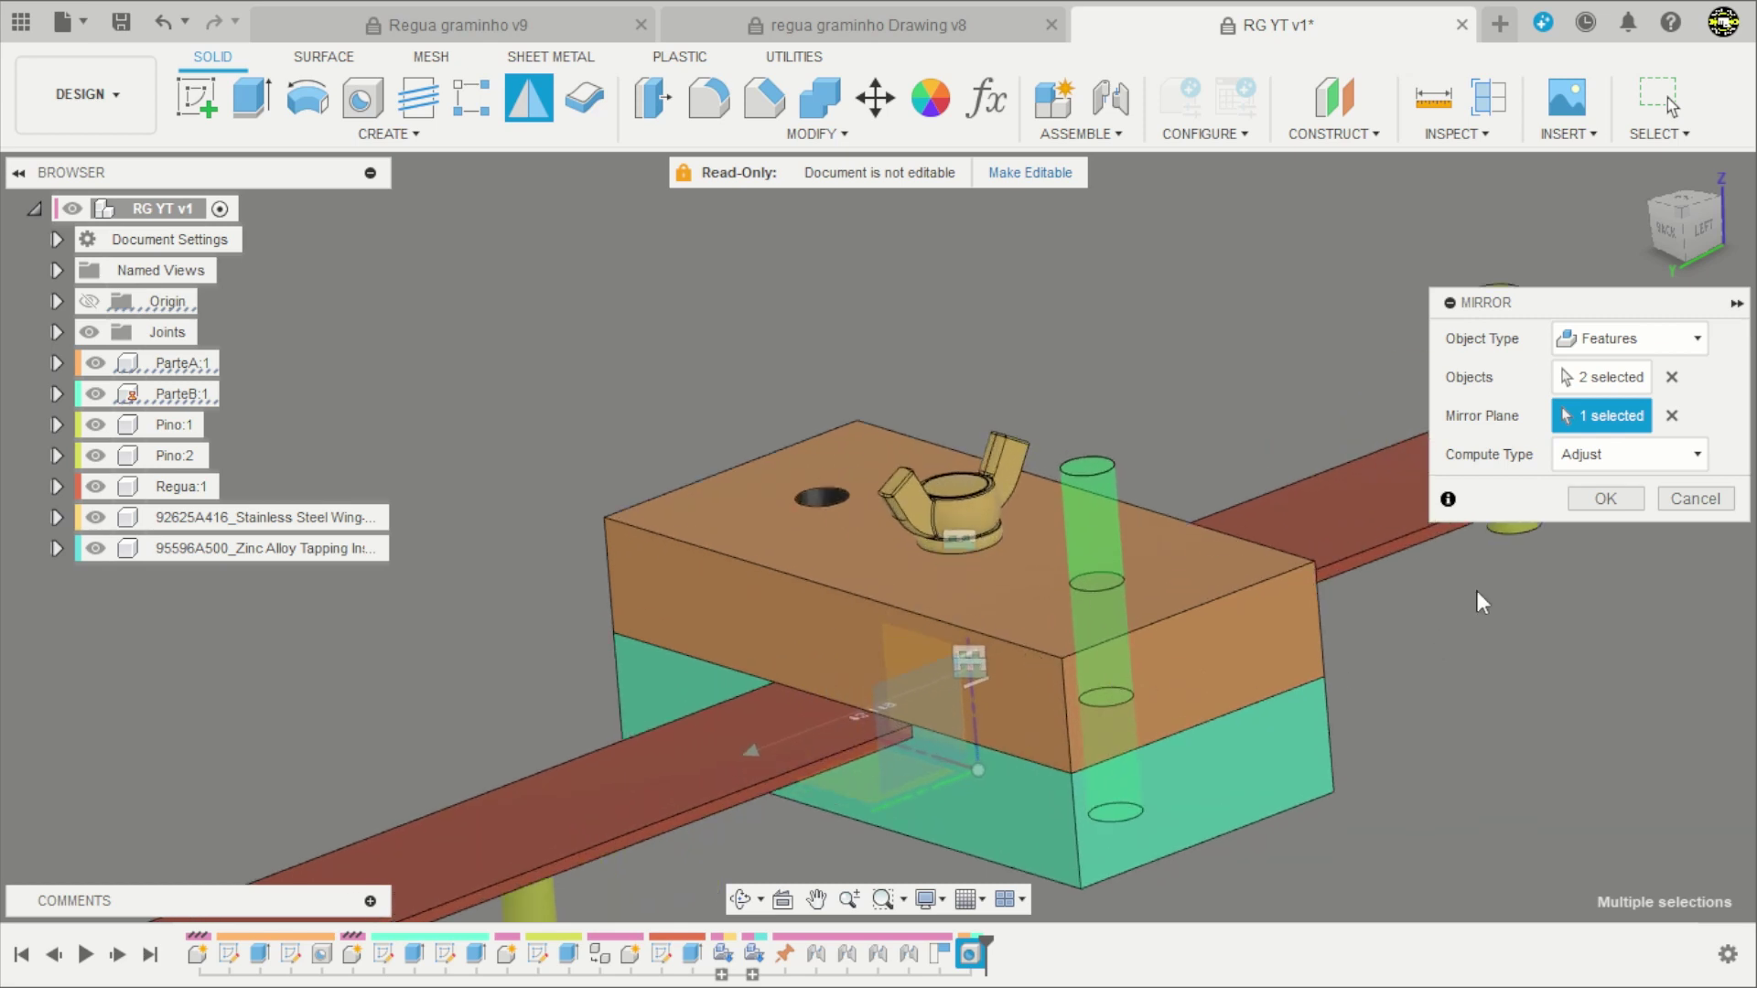
left_click(1606, 499)
scroll(1162, 351, "down", 1)
mouse_move(1162, 352)
middle_mouse_down("shift")
mouse_move(1120, 195)
mouse_move(1157, 311)
mouse_move(1182, 324)
middle_mouse_up("shift")
scroll(1188, 449, "down", 2)
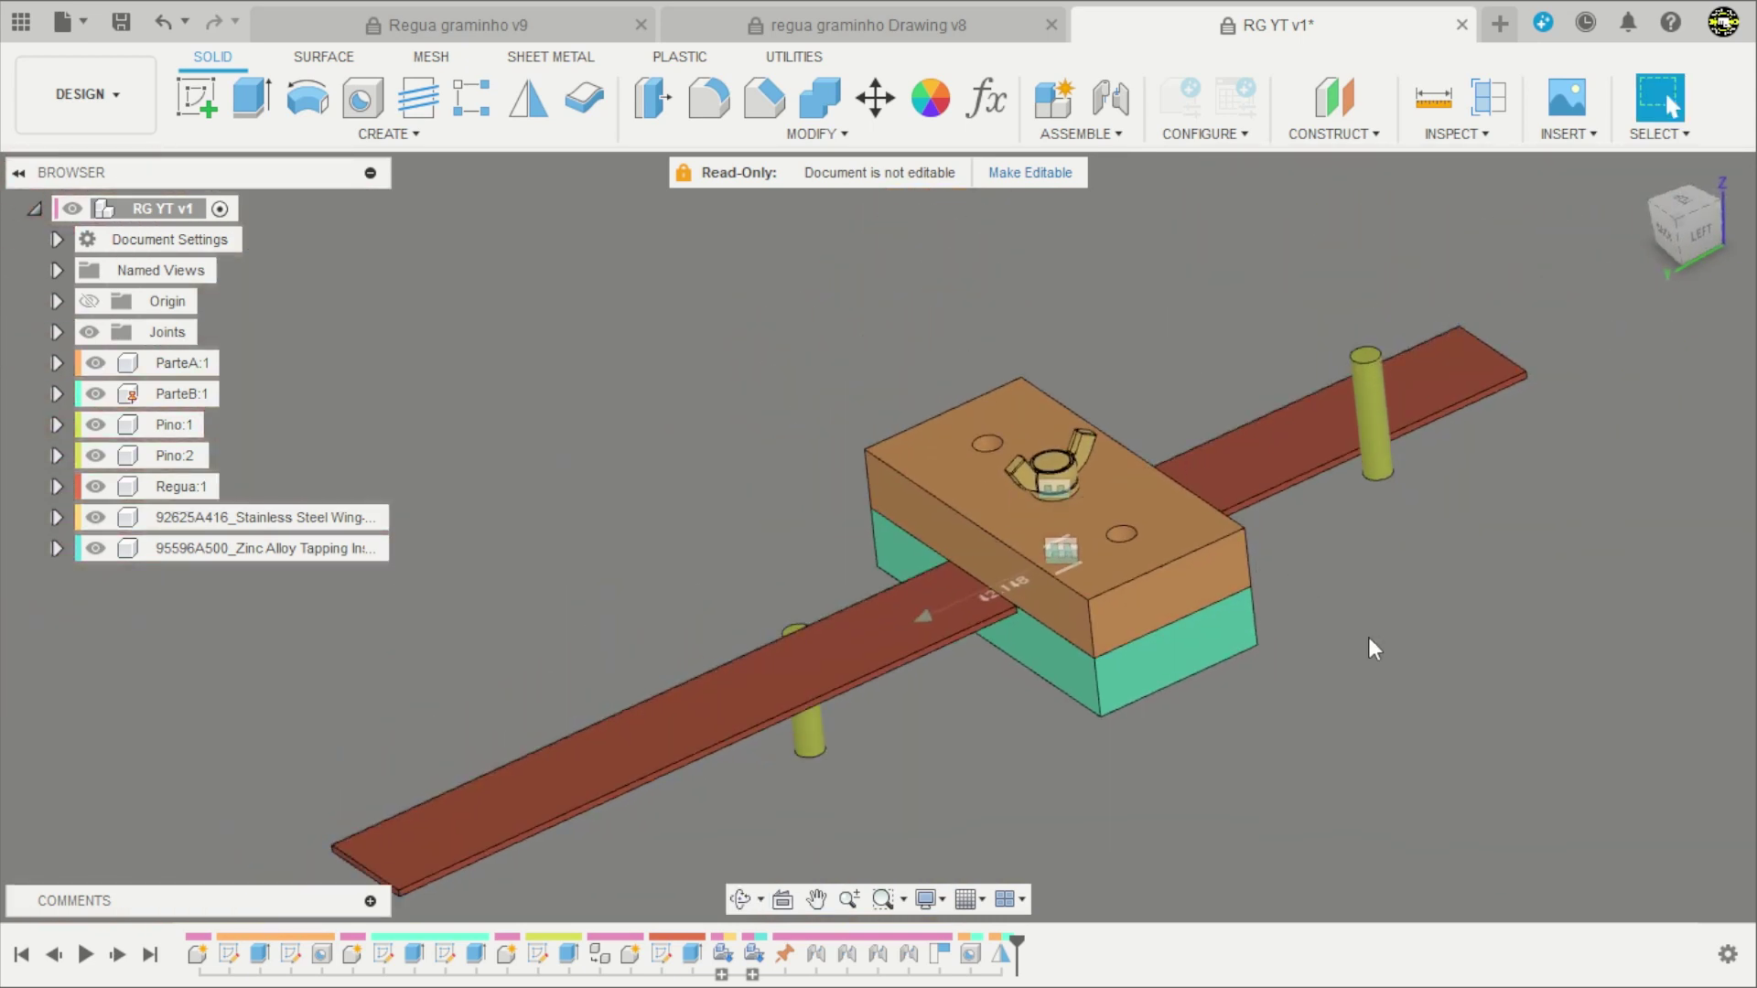
Joint the first pin's end to the hole on the block top.
key("j")
scroll(723, 631, "up", 3)
scroll(710, 604, "up", 3)
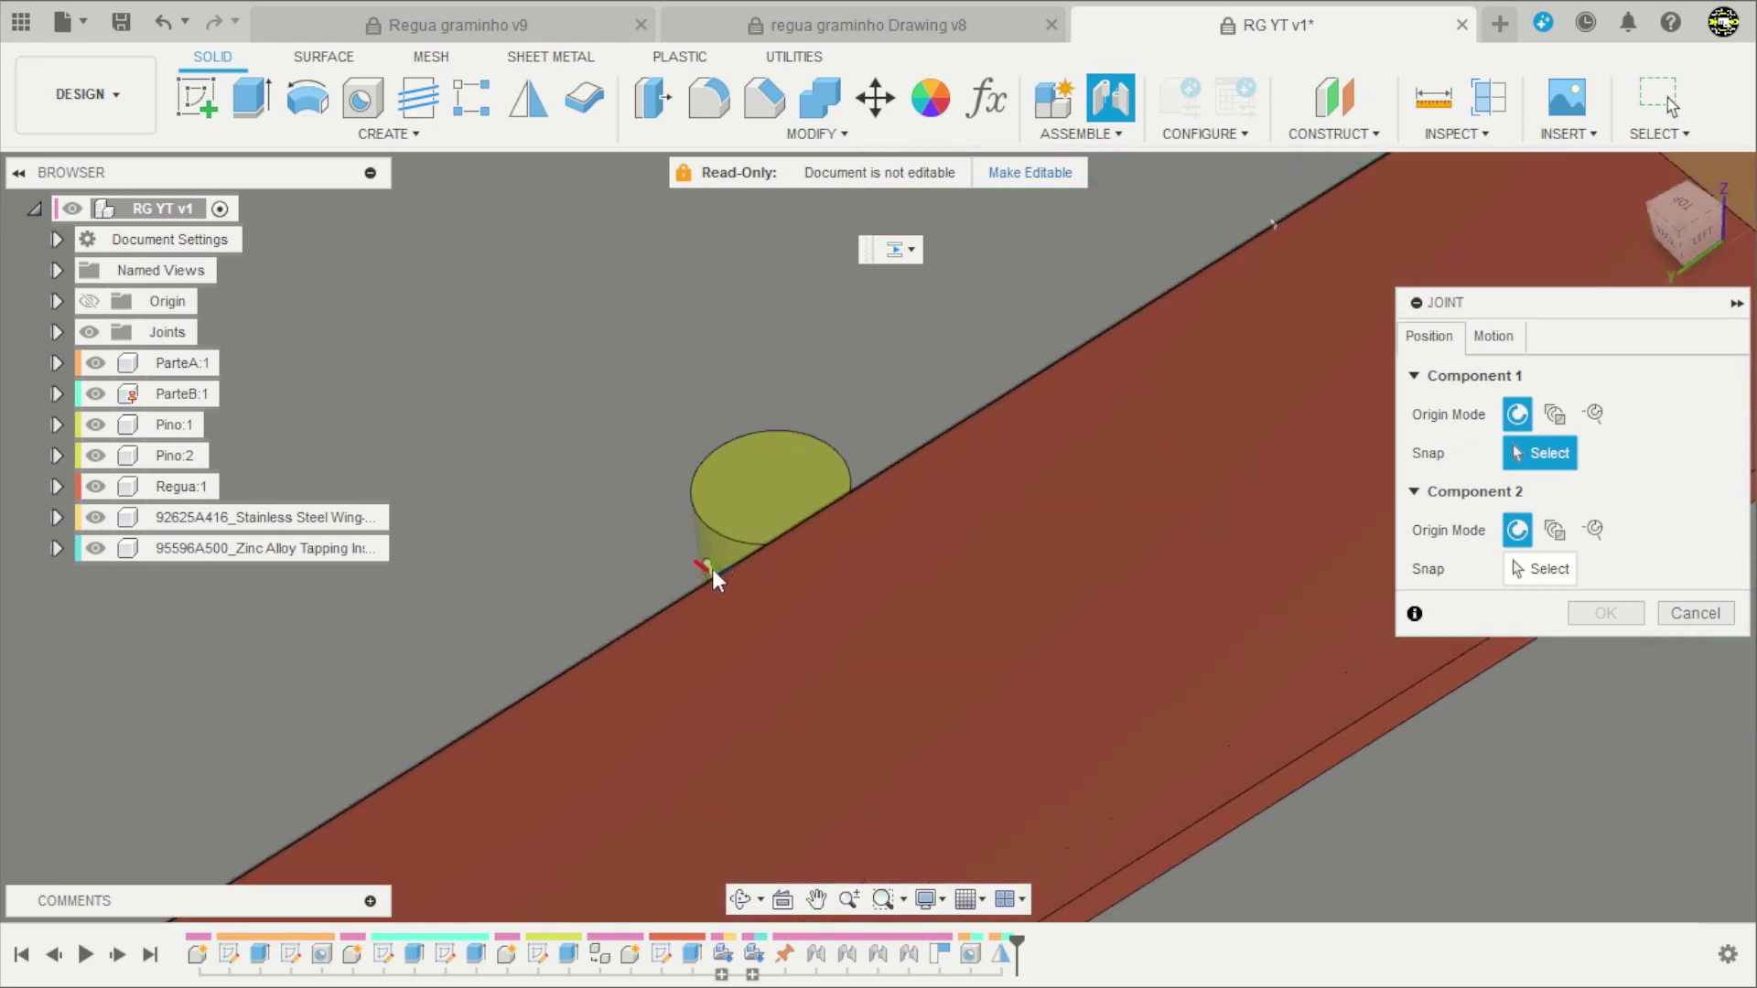
scroll(732, 549, "up", 2)
left_click(751, 516)
scroll(741, 513, "down", 3)
scroll(732, 509, "down", 3)
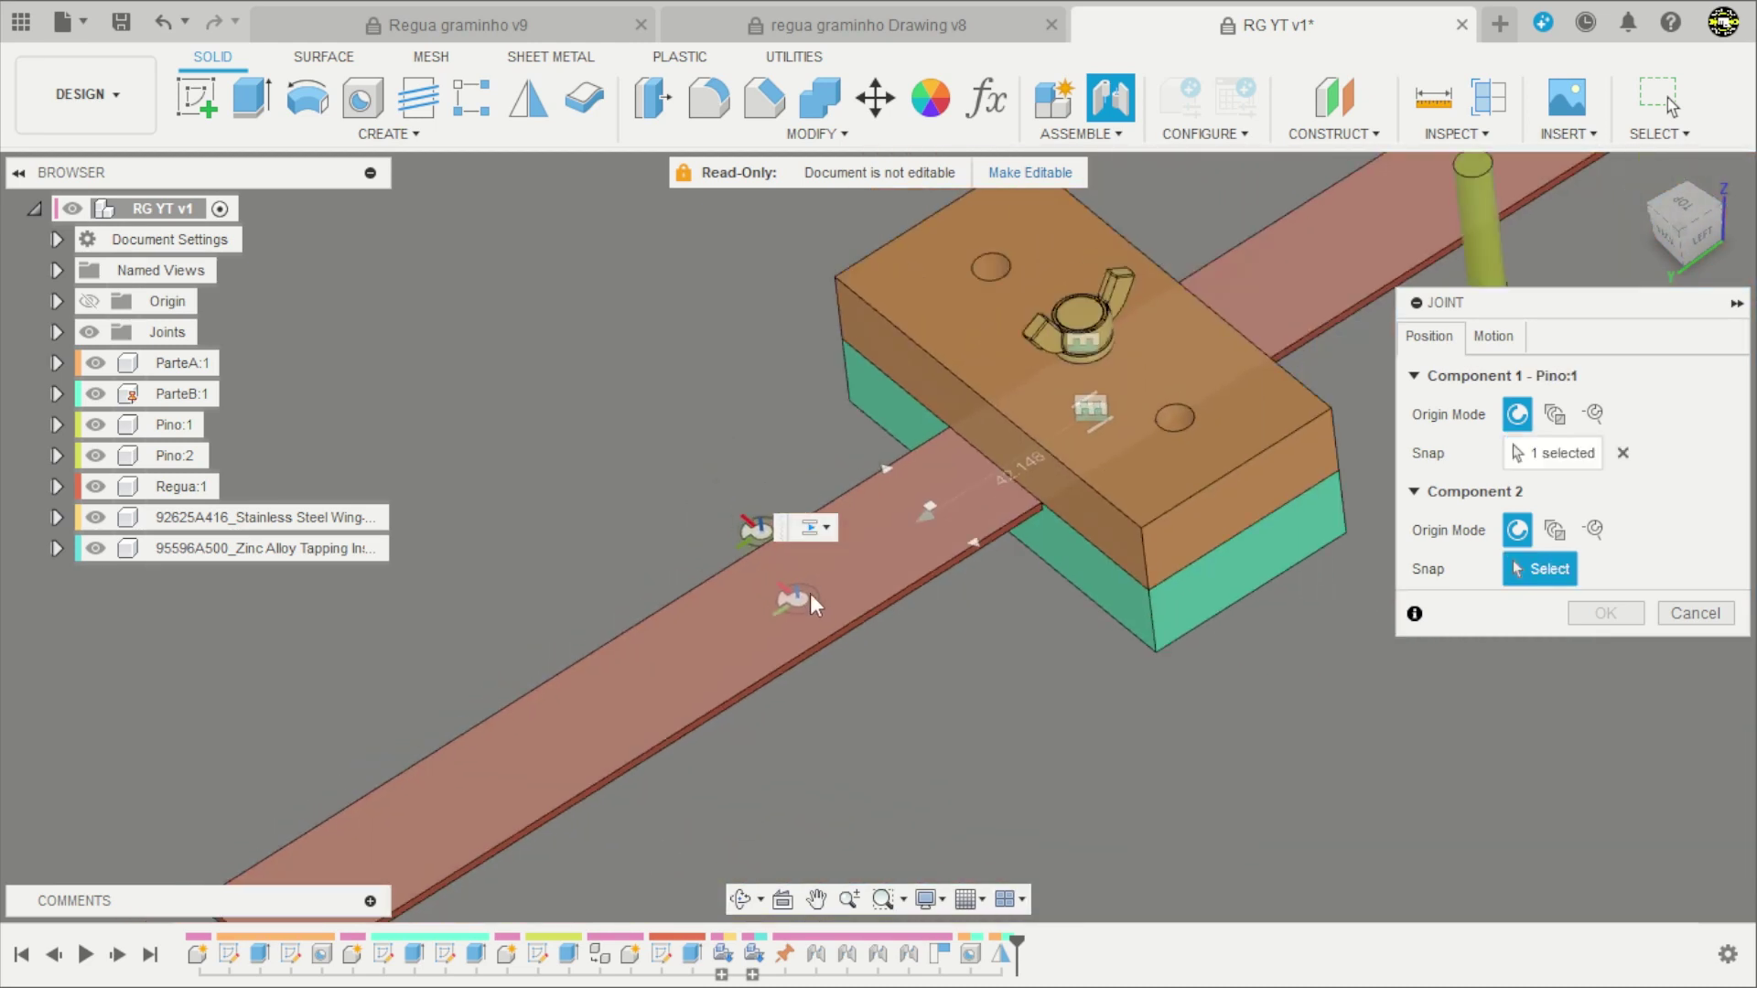
scroll(1037, 220, "up", 2)
scroll(1069, 300, "up", 3)
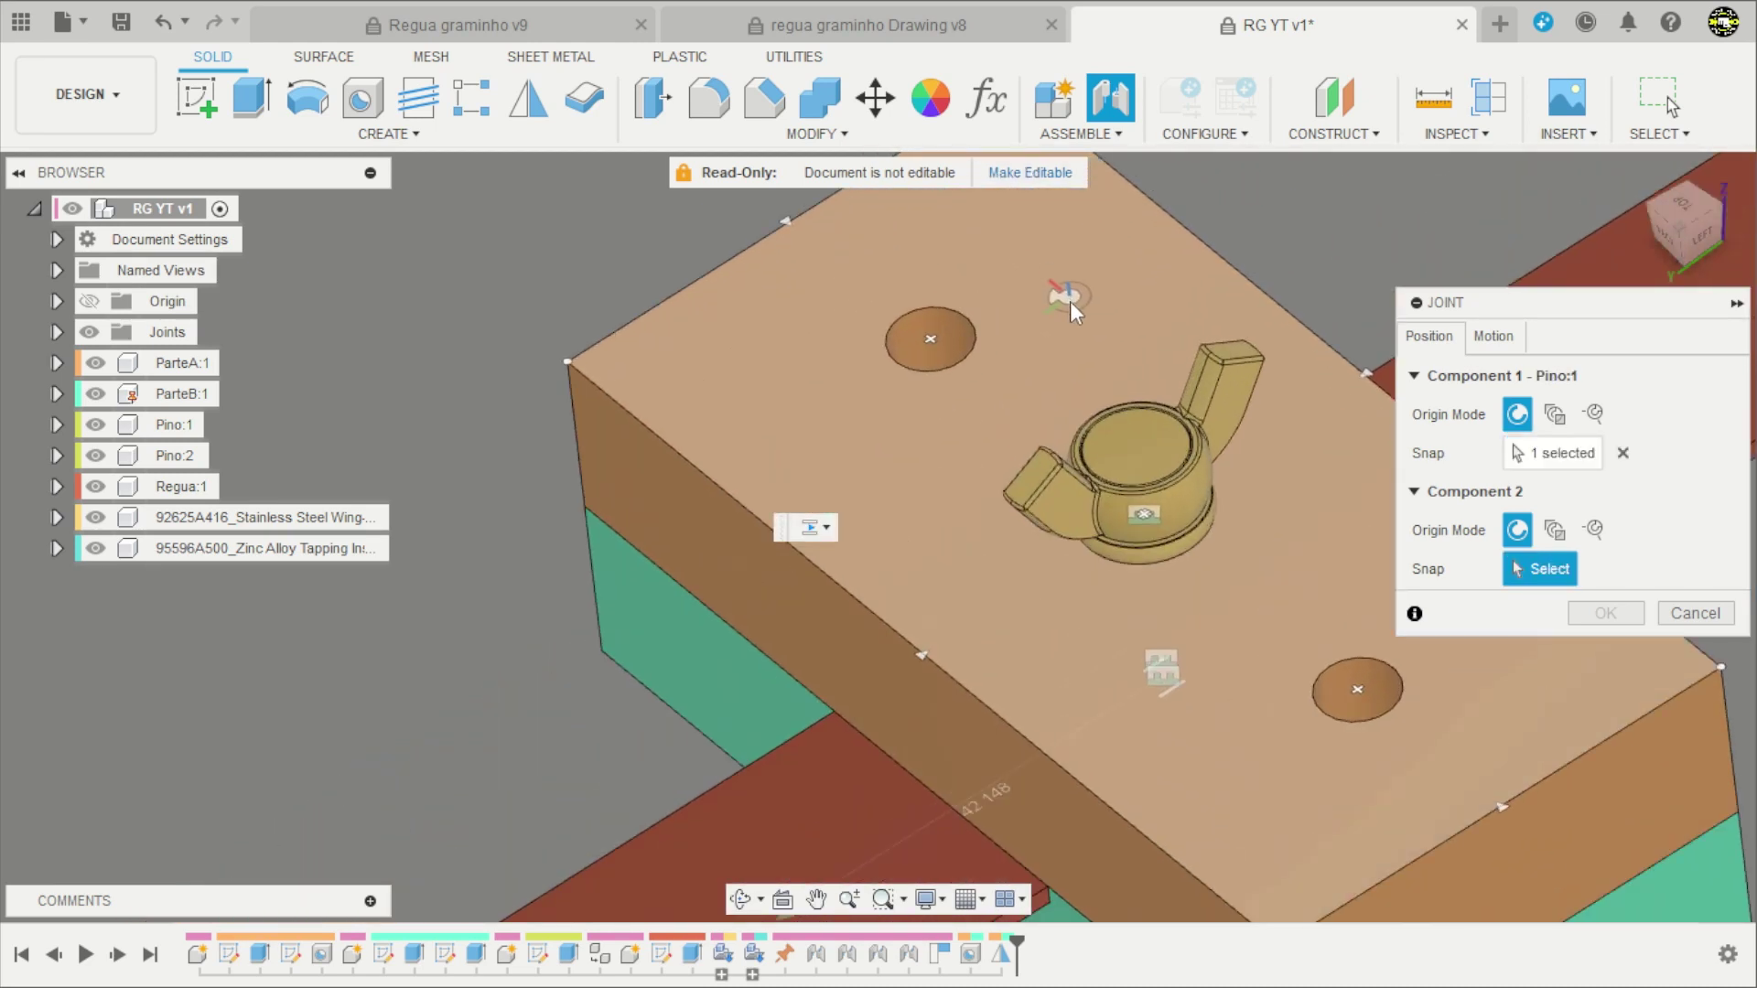
left_click(1001, 317)
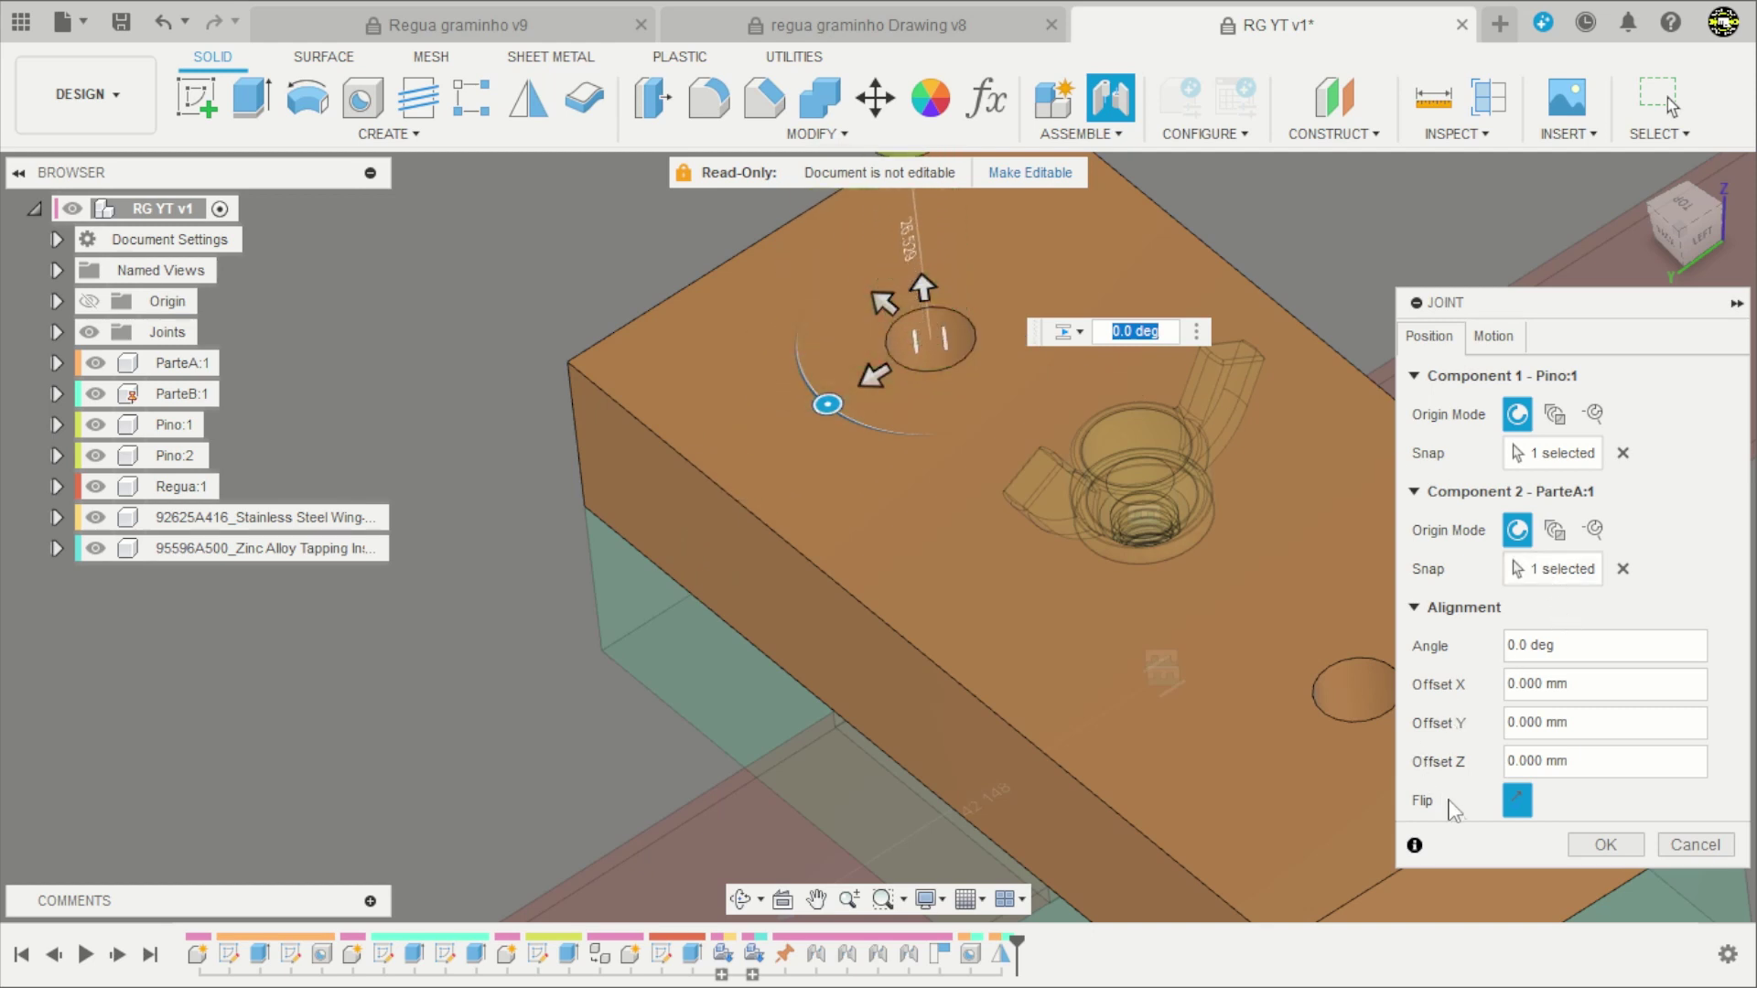
Make the first pin joint rigid, flipped to face the other way.
left_click(1493, 335)
left_click(1568, 376)
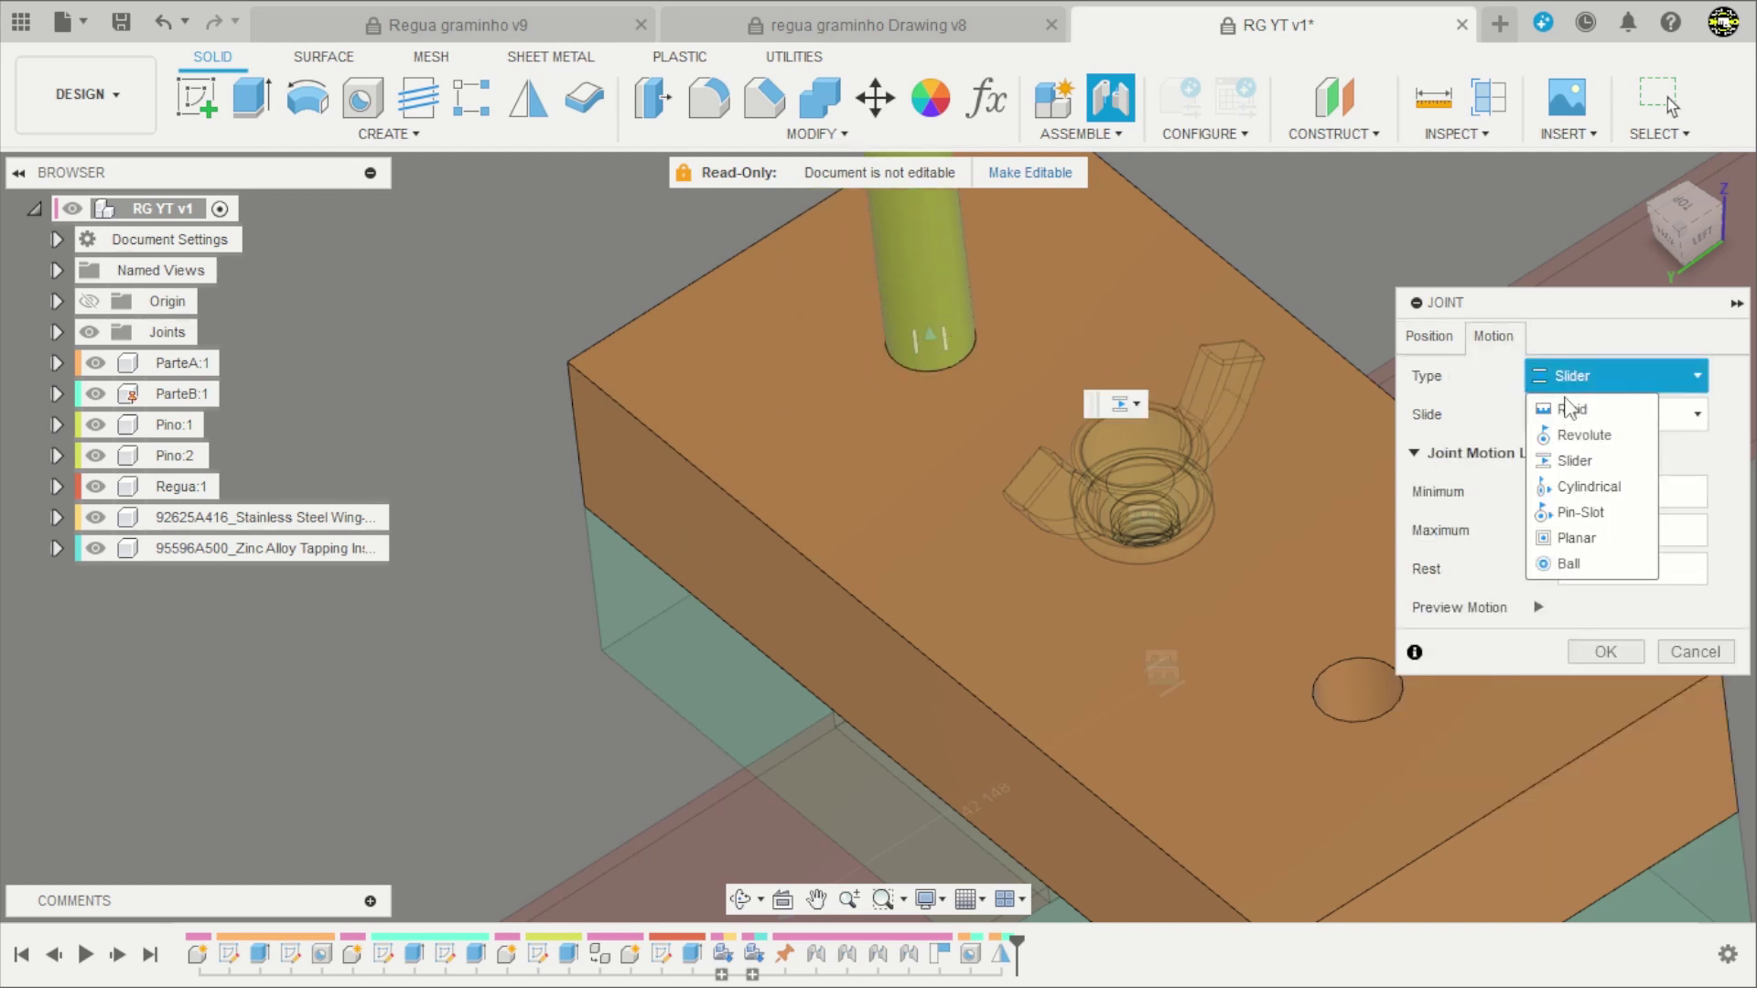
left_click(1570, 409)
left_click(1428, 336)
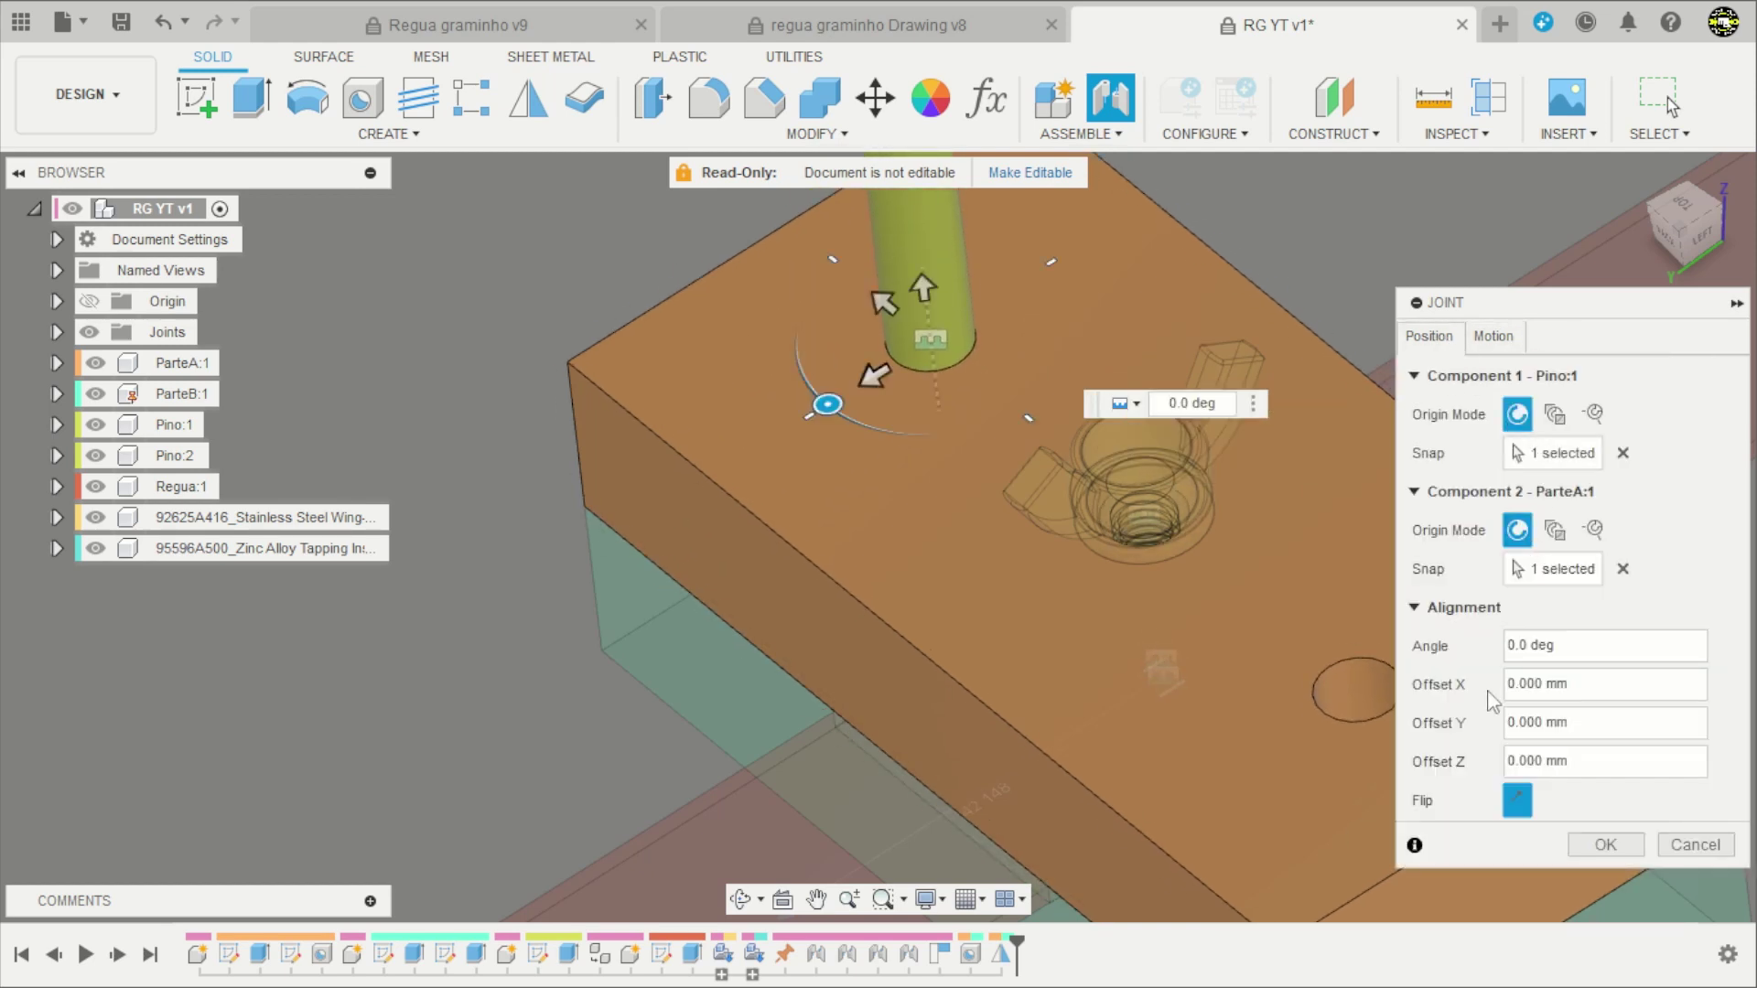
left_click(1517, 803)
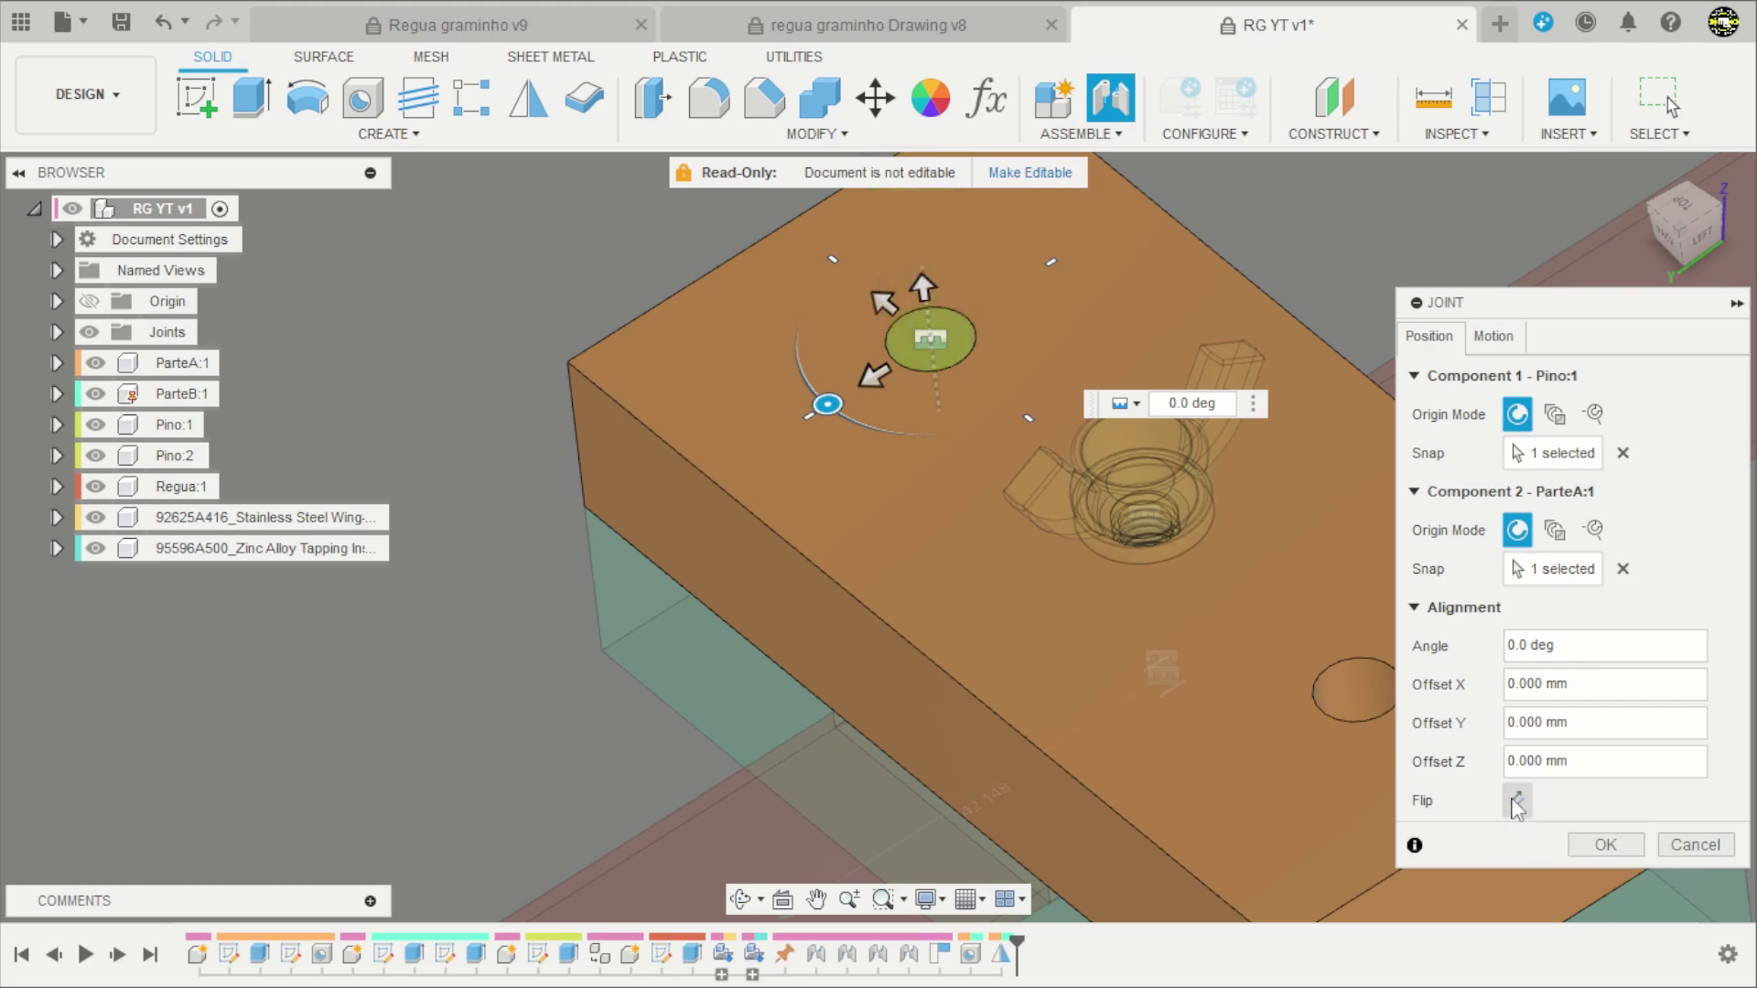
left_click(1606, 844)
Joint the second pin's top into the empty hole, flipped so it sinks in.
scroll(1193, 557, "down", 5)
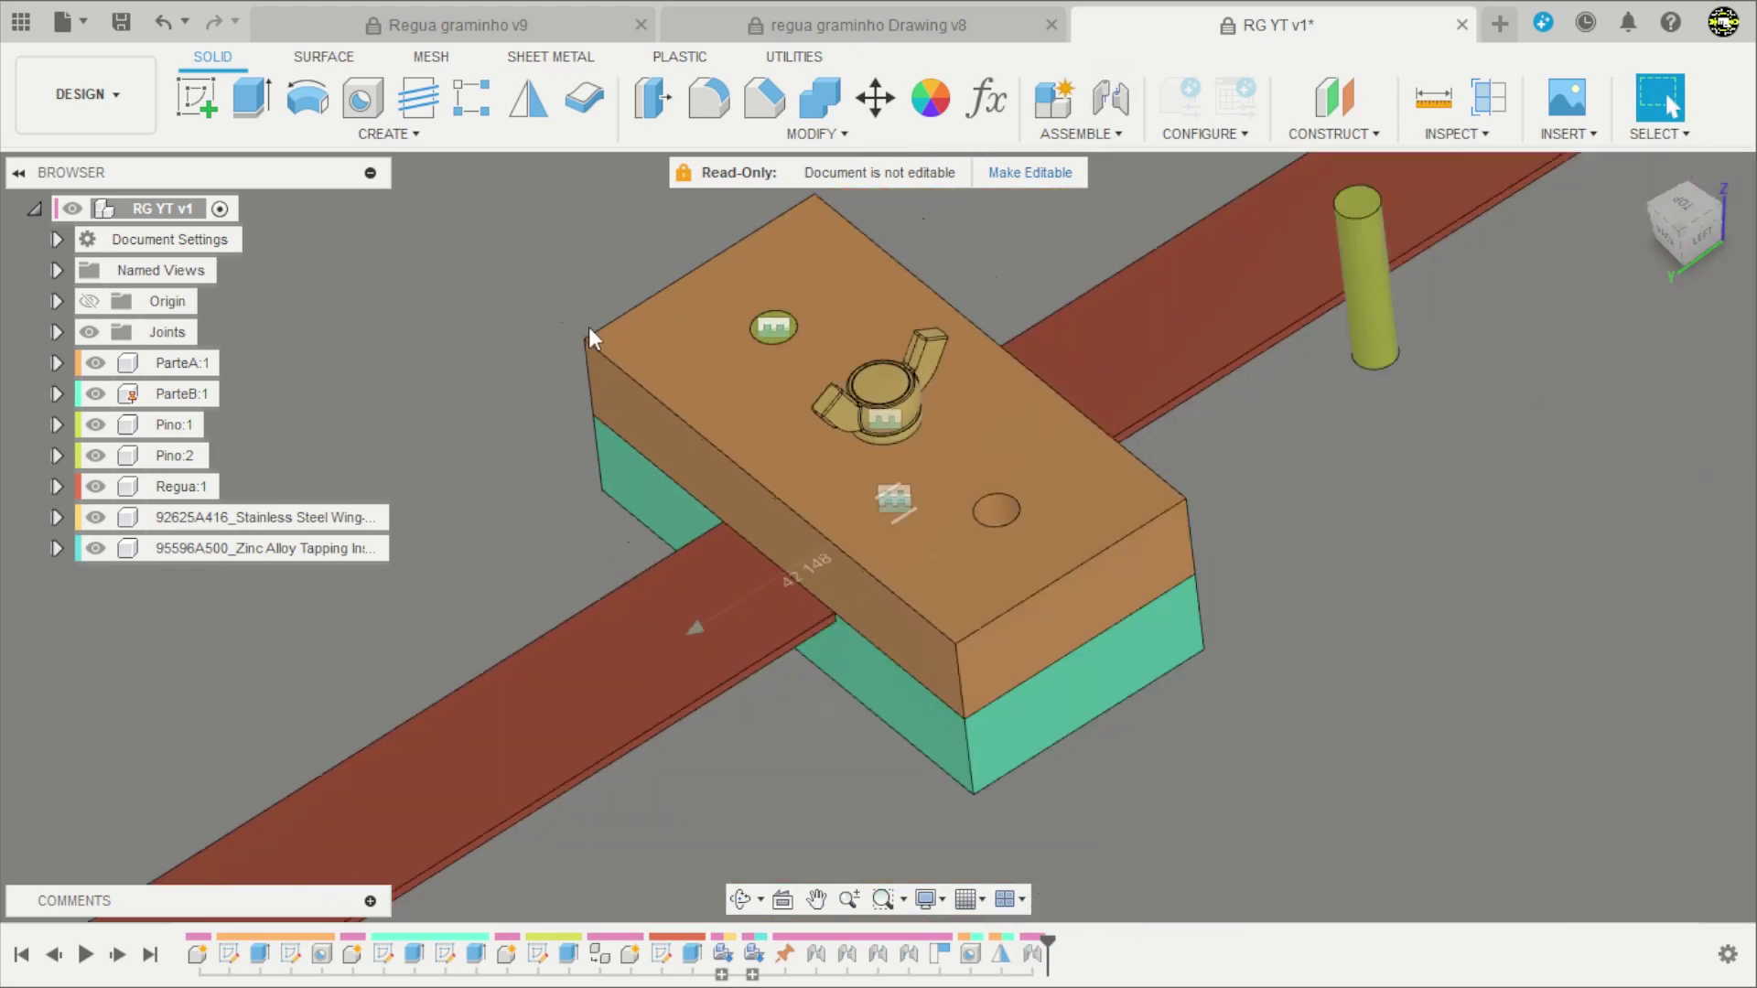
scroll(1197, 477, "down", 3)
middle_click_drag(1196, 477, 1189, 426, "shift")
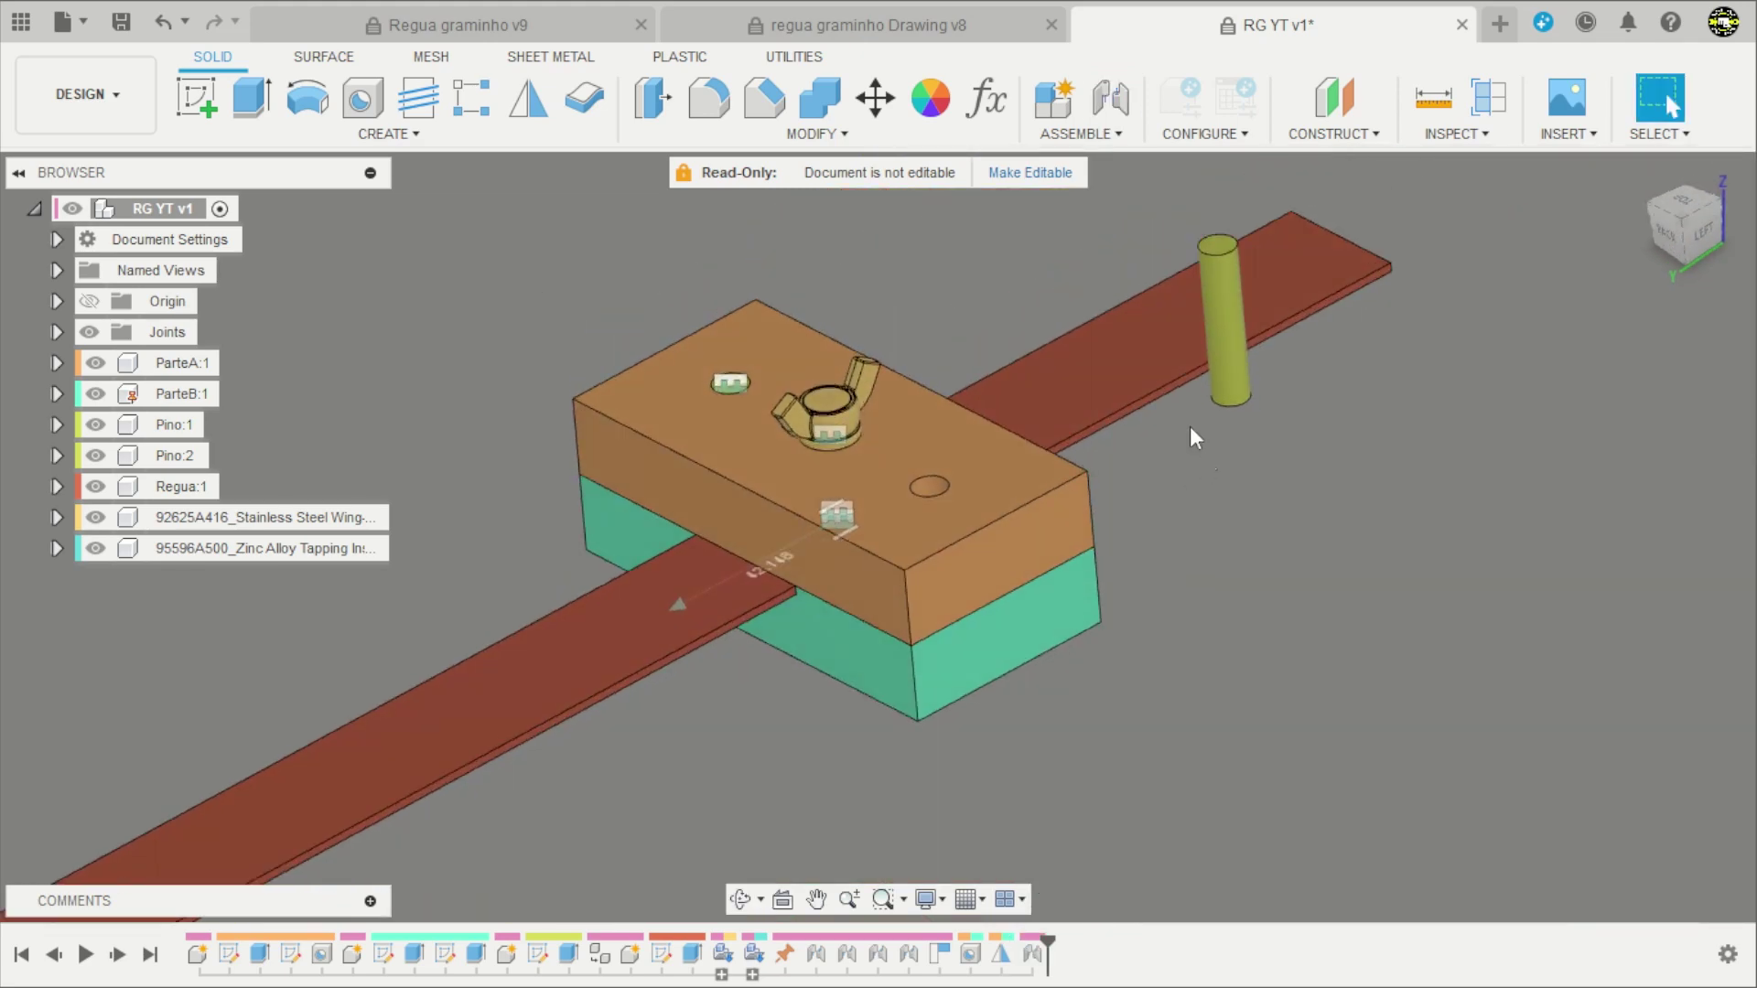
left_click(1110, 98)
left_click(1217, 238)
scroll(1195, 245, "up", 3)
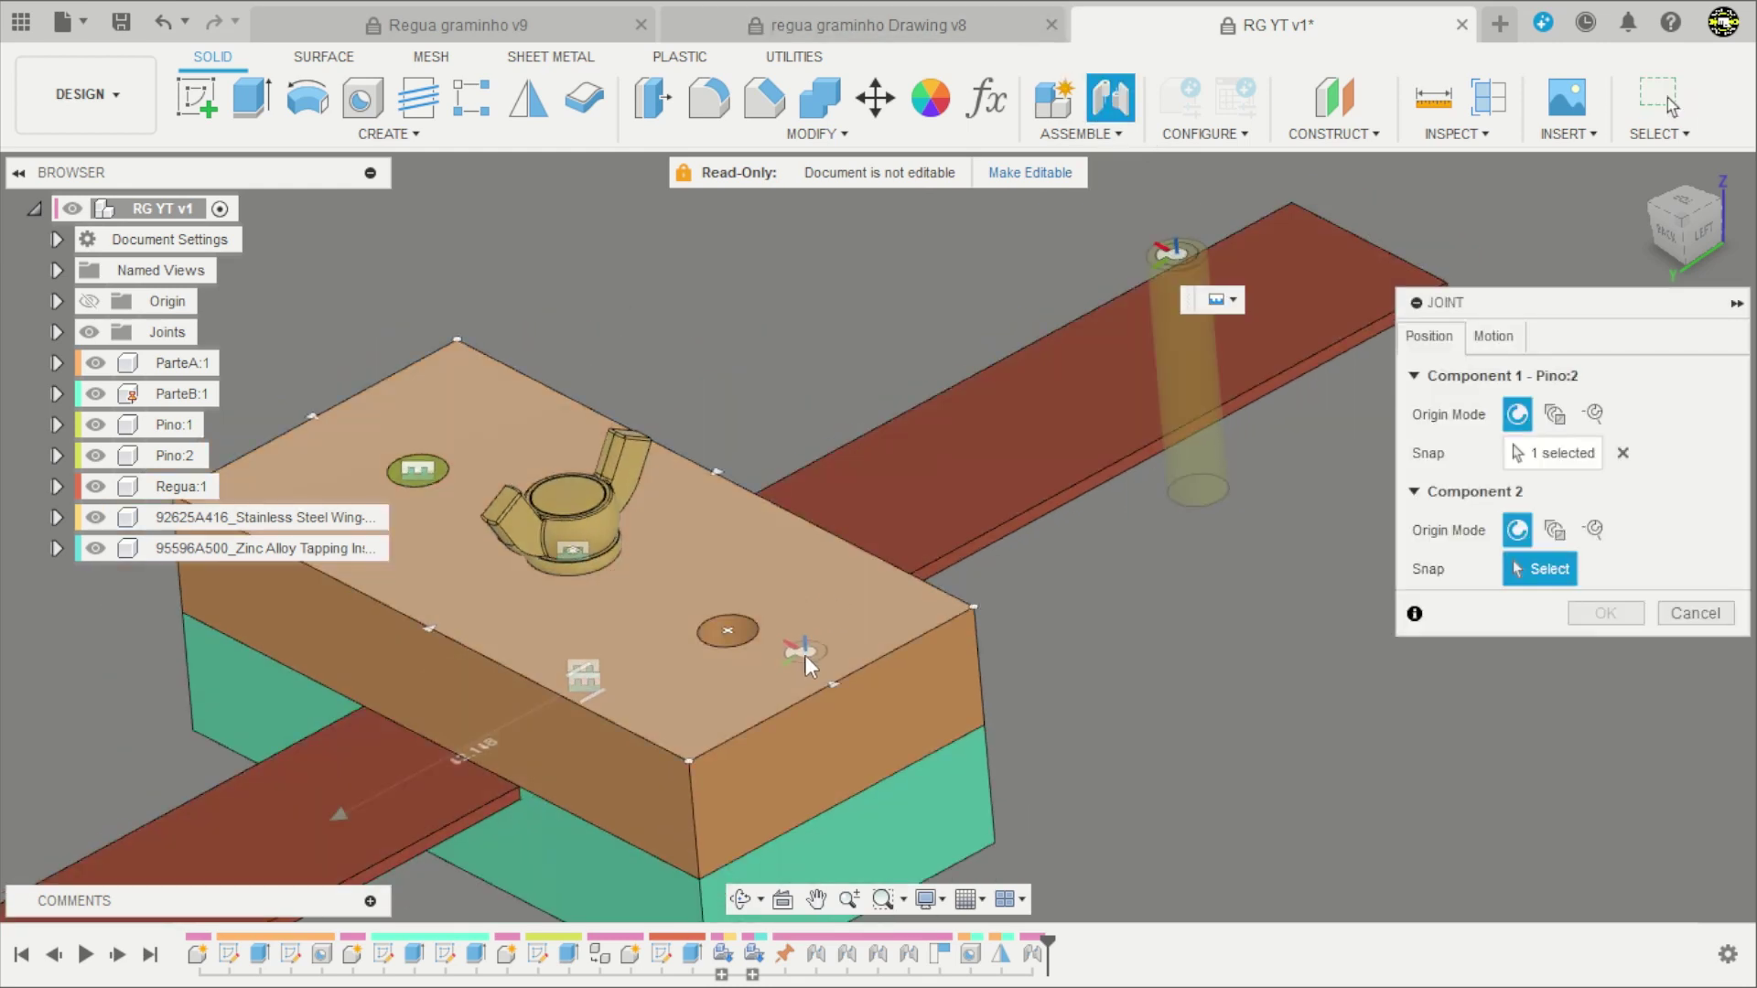
left_click(728, 631)
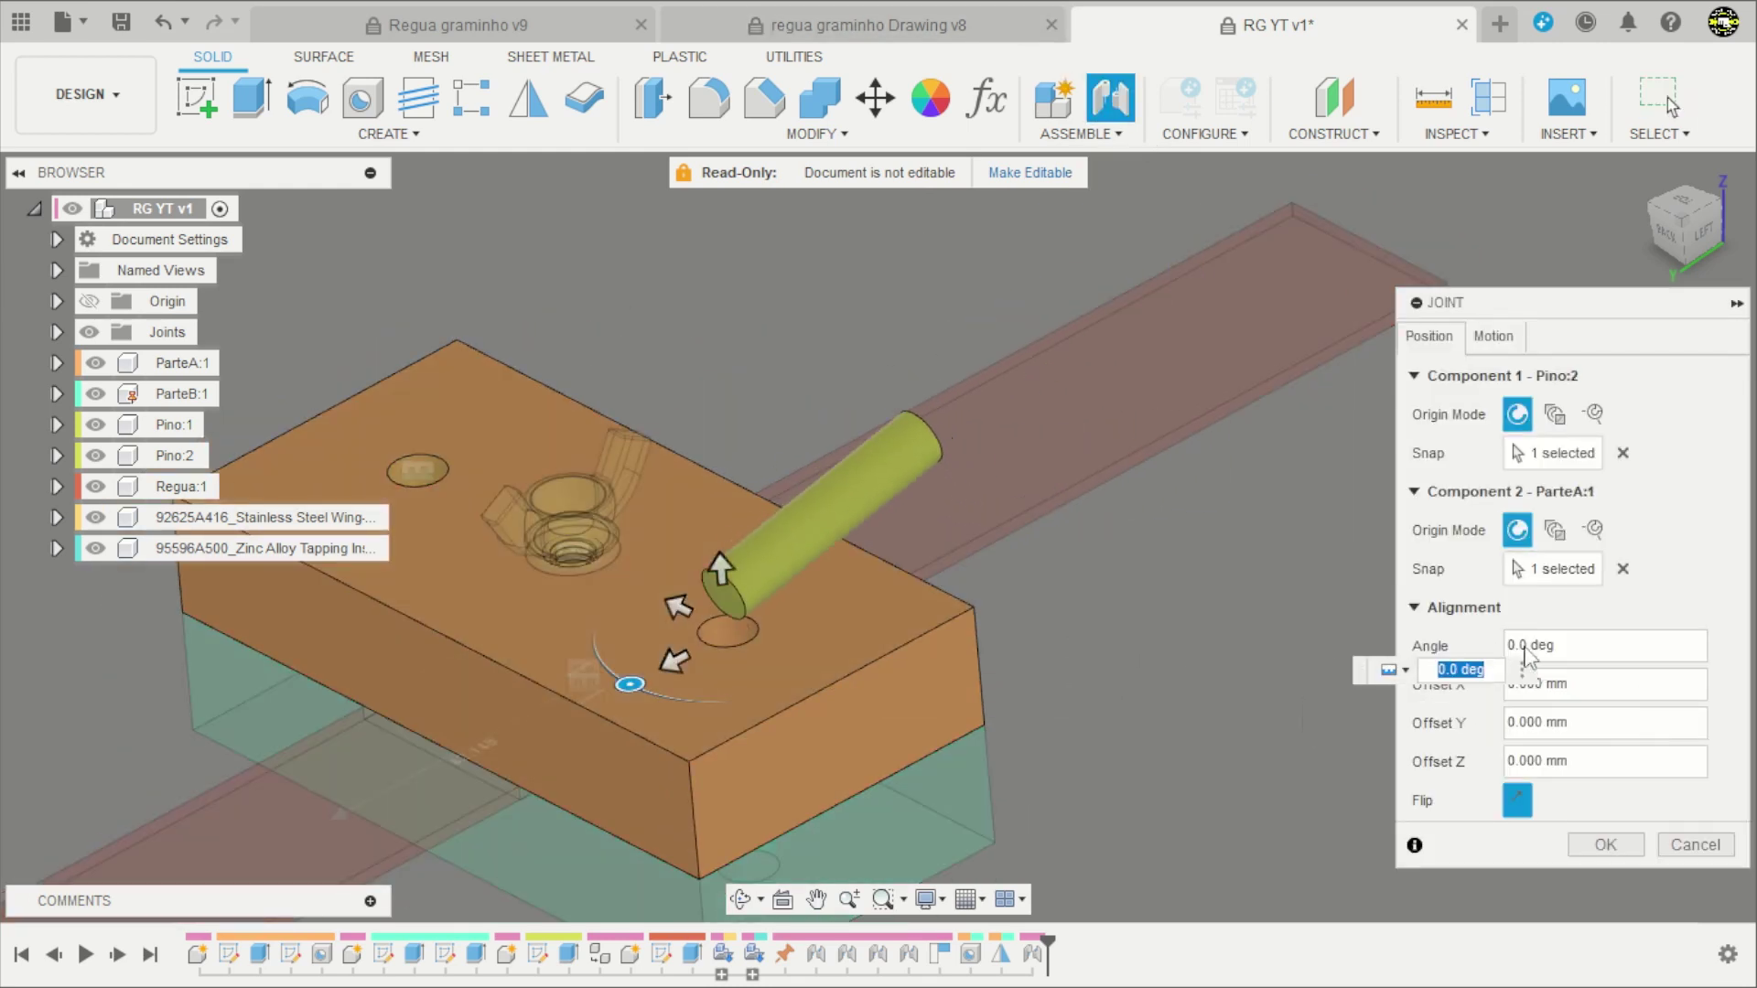
left_click(1513, 801)
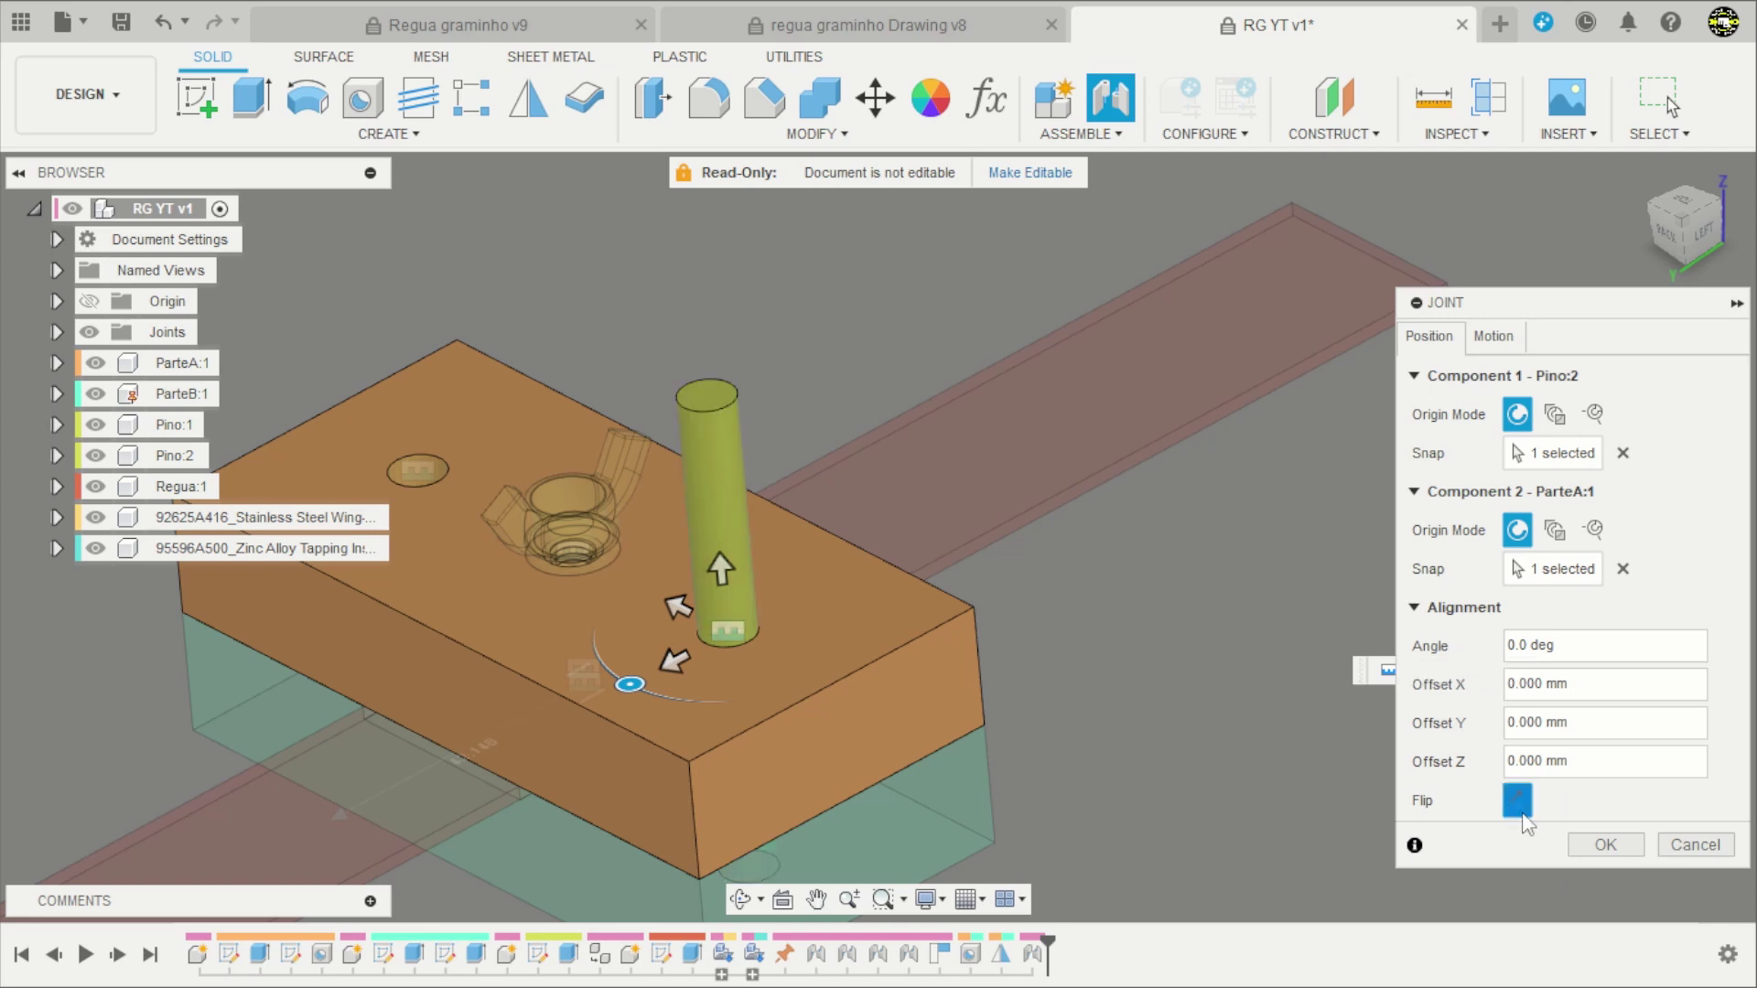
left_click(1519, 815)
left_click(1617, 853)
Check the regua graminho Drawing v8 document, then return to the RG YT v1 design.
scroll(1485, 624, "down", 5)
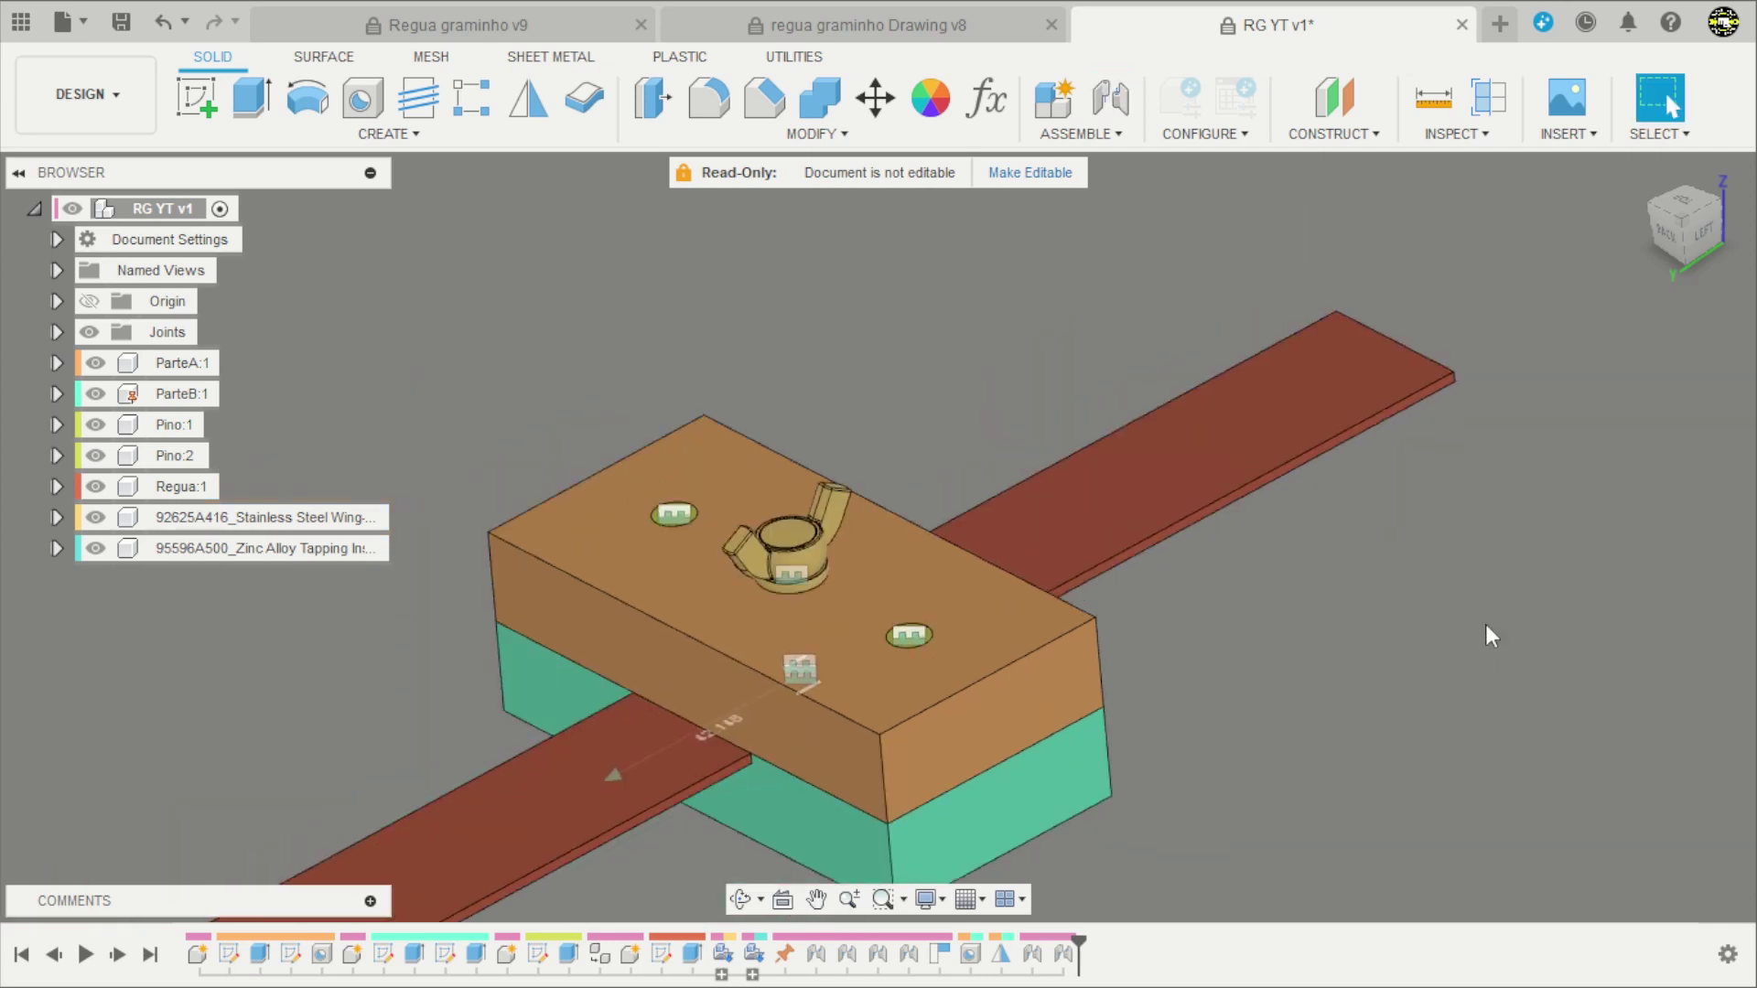
mouse_move(1485, 624)
middle_mouse_down("shift")
mouse_move(1293, 644)
mouse_move(1279, 666)
mouse_move(1196, 602)
middle_mouse_up("shift")
scroll(1277, 668, "up", 3)
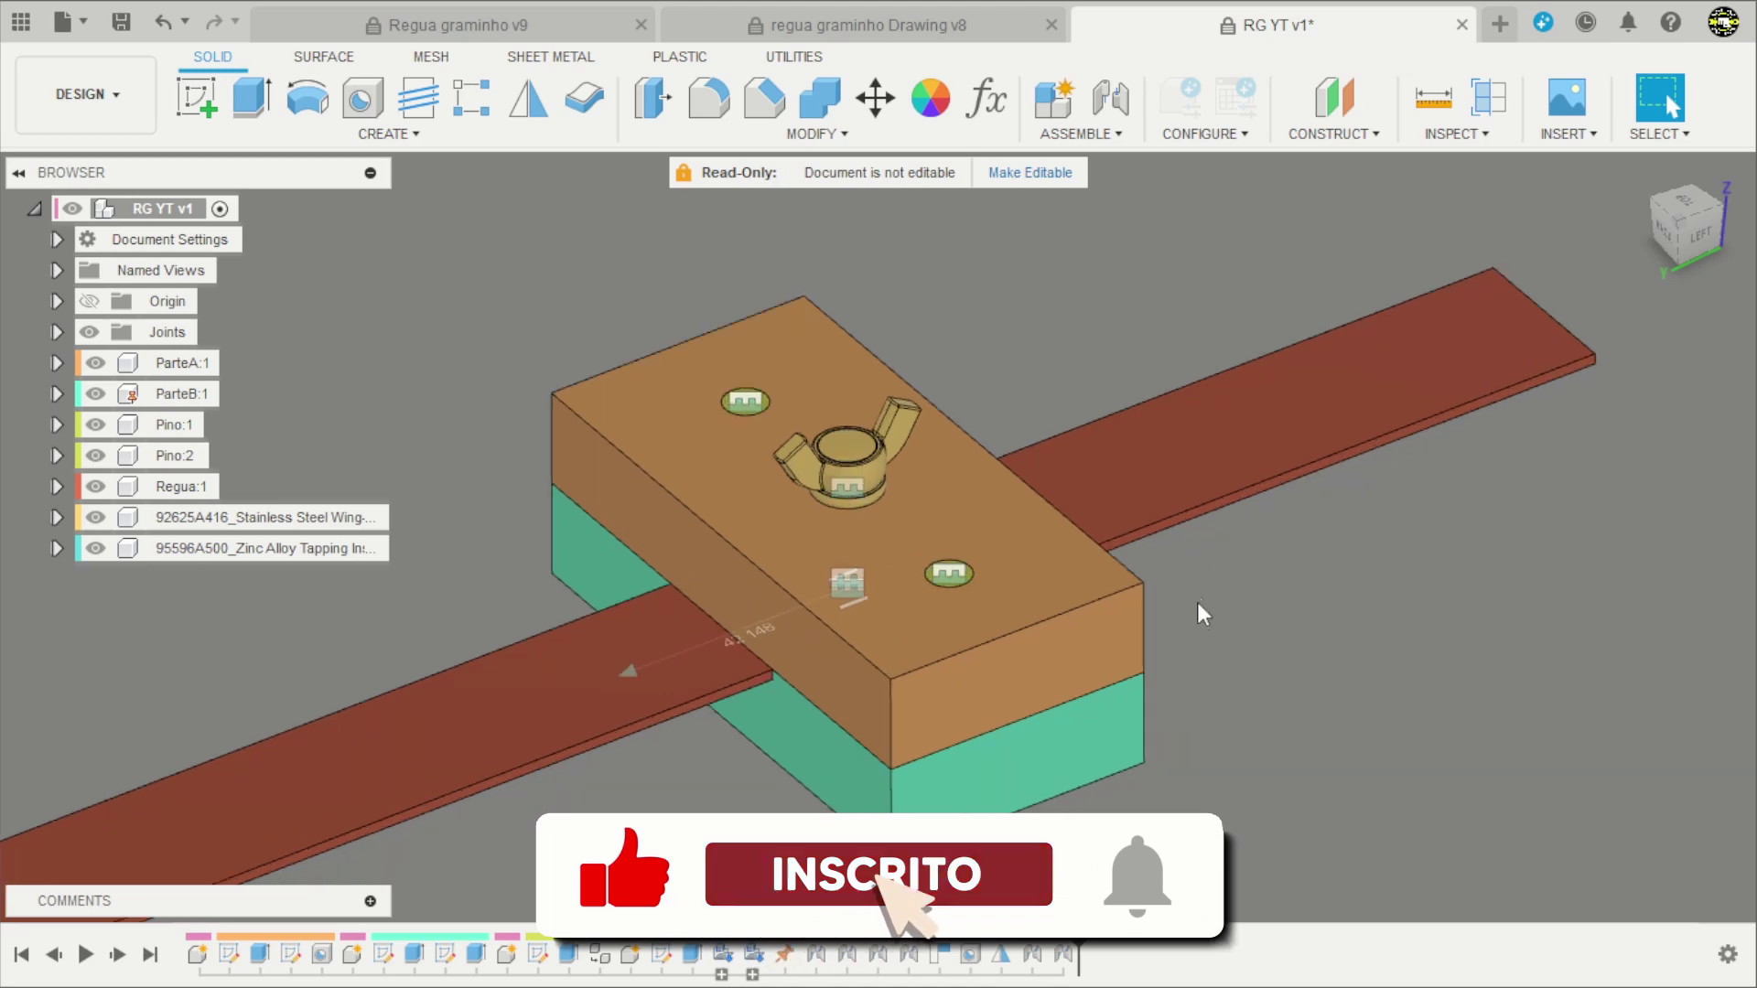
left_click(942, 25)
scroll(1039, 254, "down", 5)
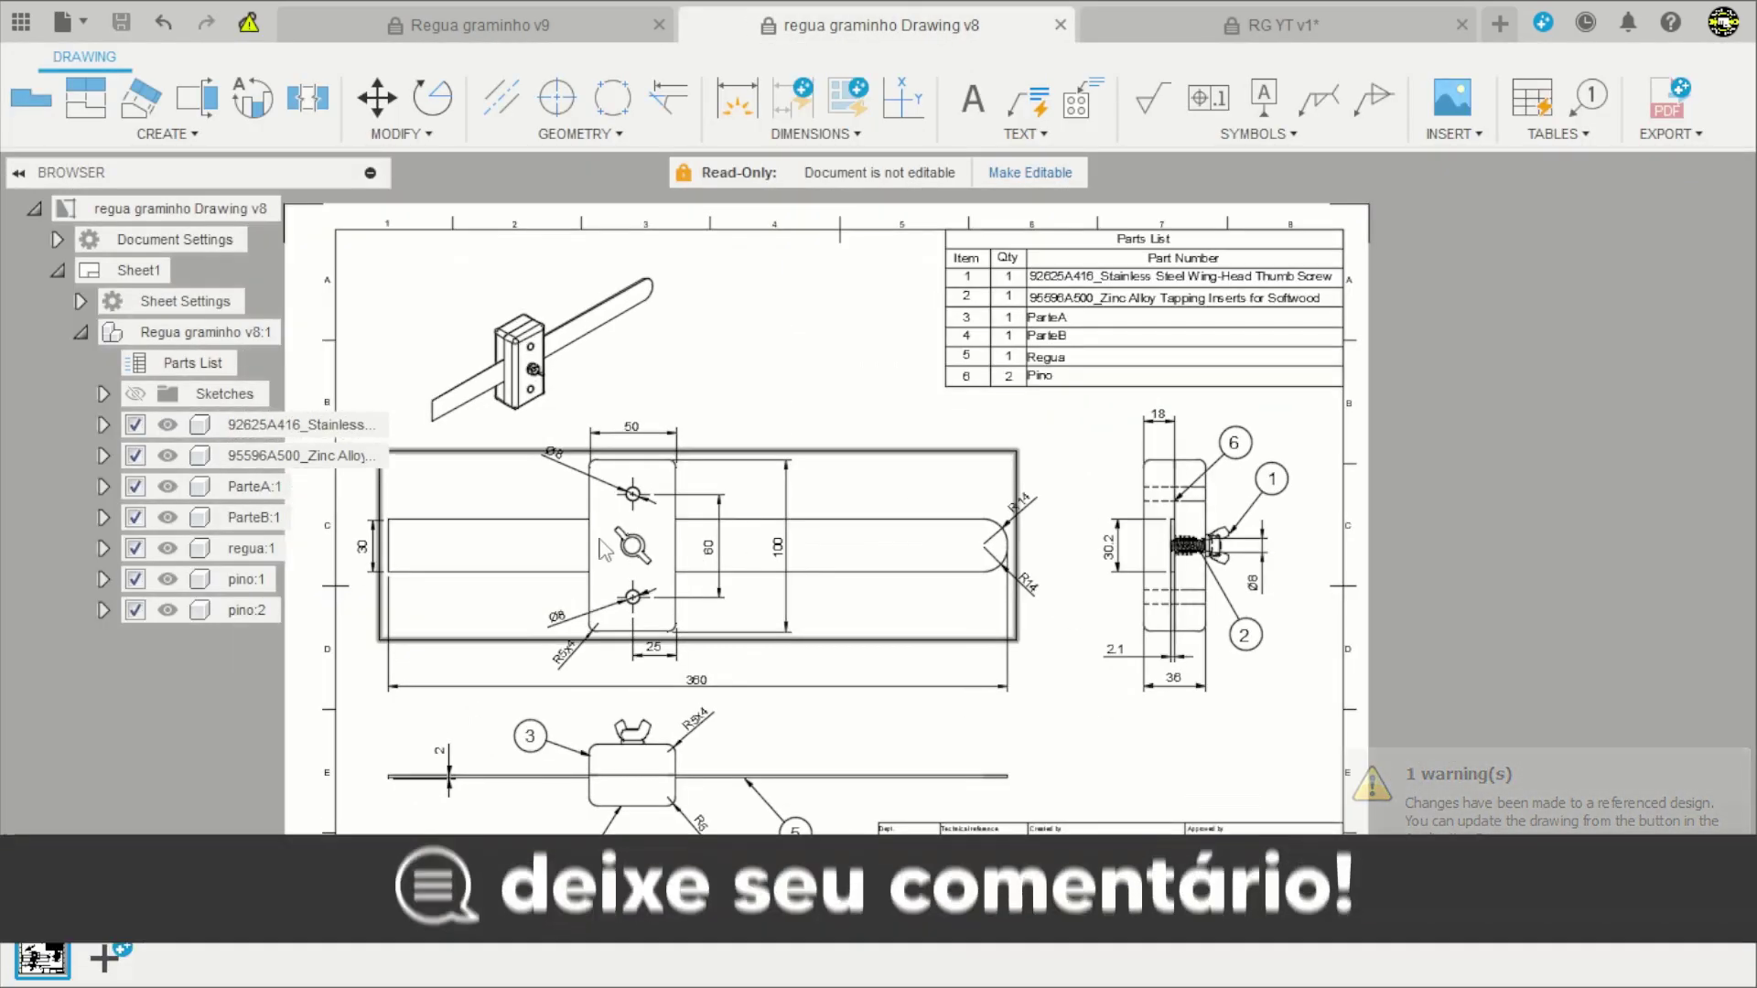
scroll(588, 462, "up", 3)
scroll(588, 462, "up", 2)
scroll(595, 549, "down", 1)
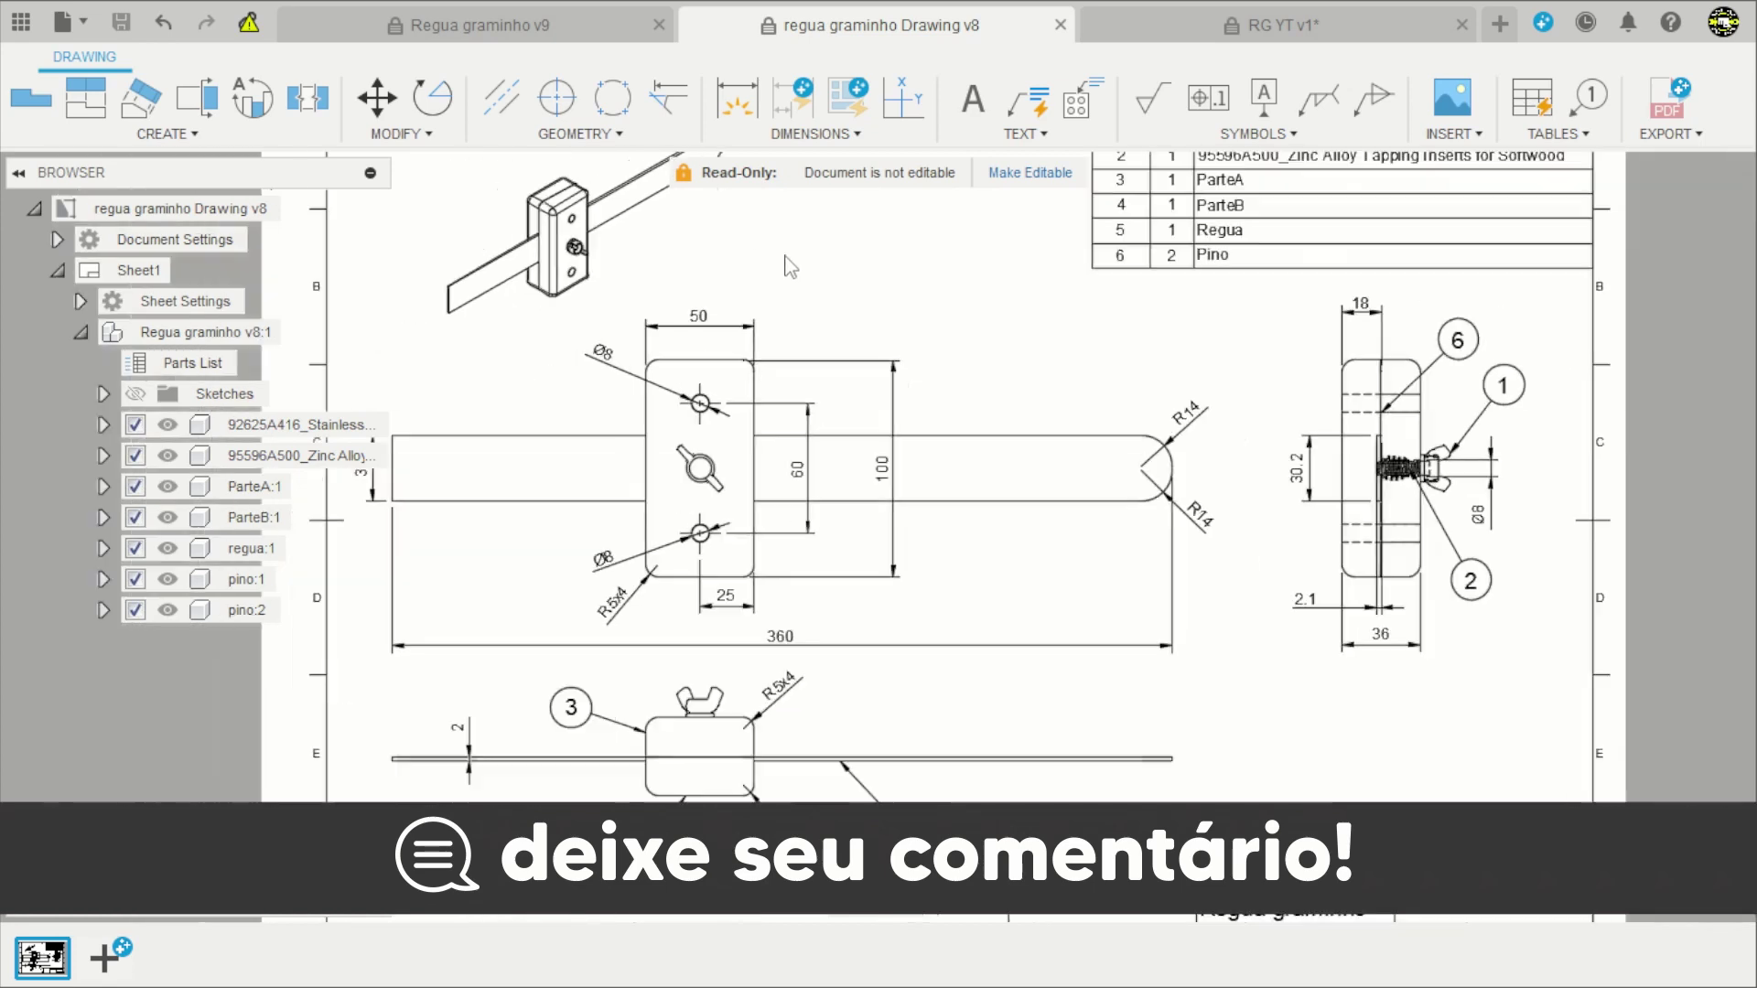
scroll(611, 627, "up", 2)
scroll(619, 595, "up", 1)
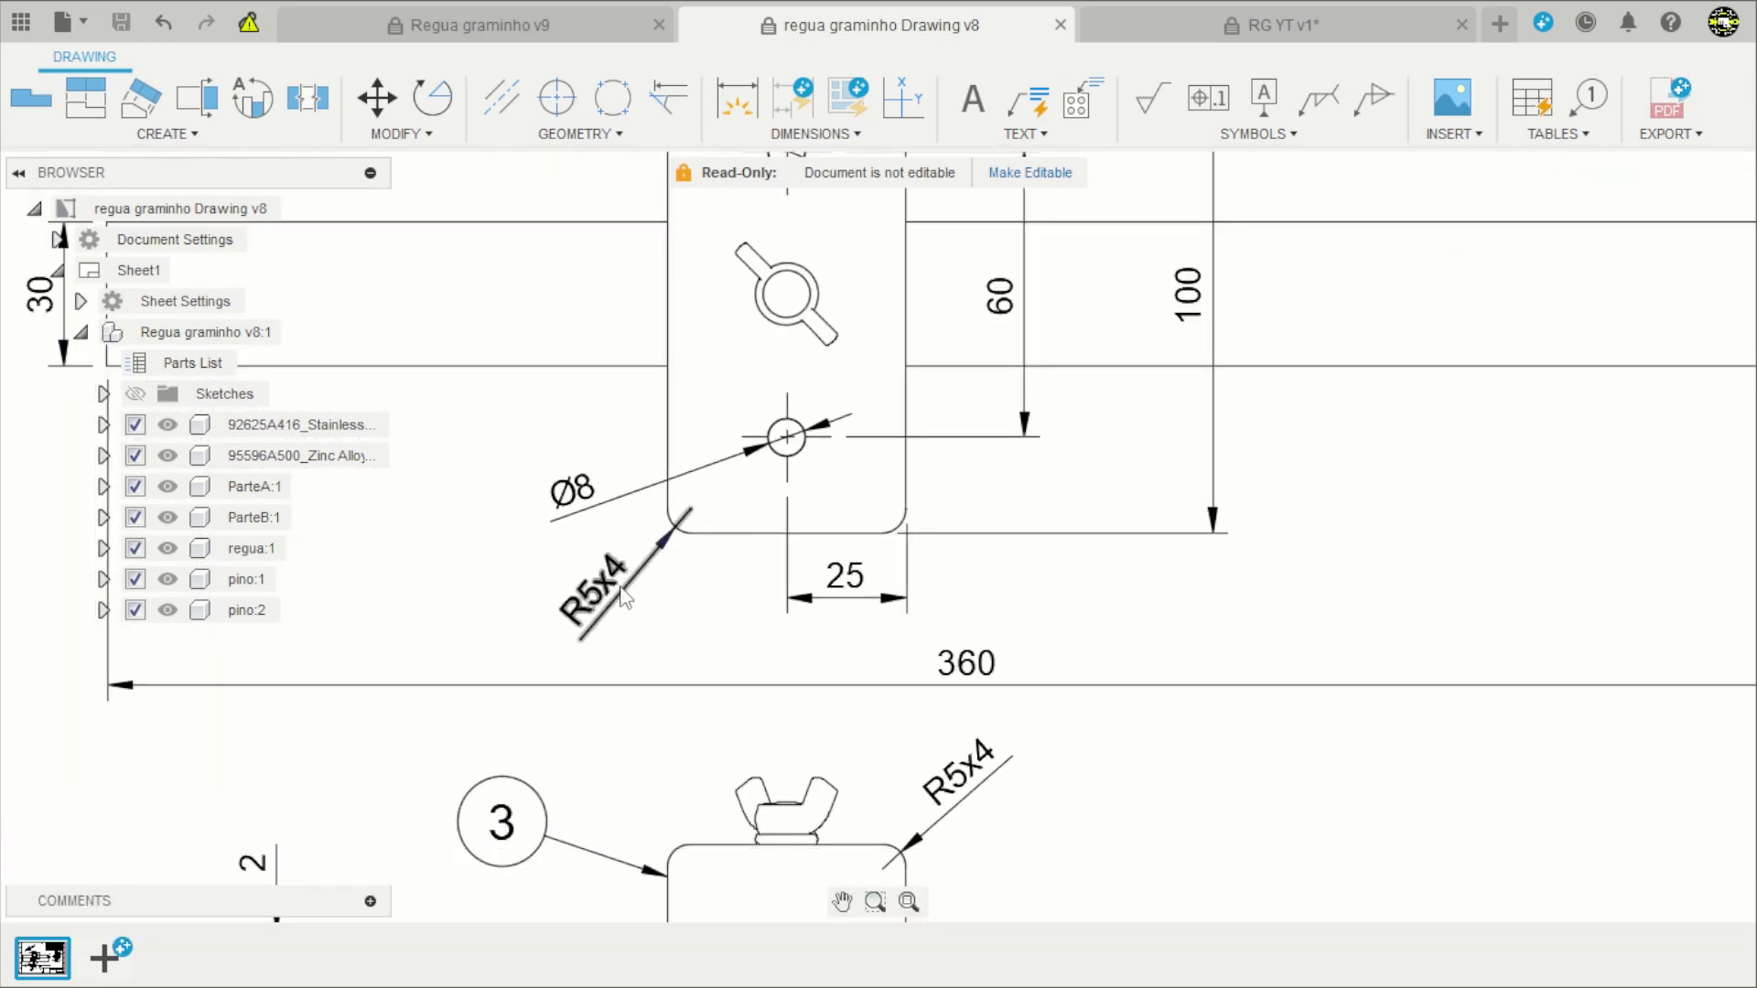
scroll(622, 596, "down", 2)
scroll(640, 549, "down", 2)
left_click(1180, 35)
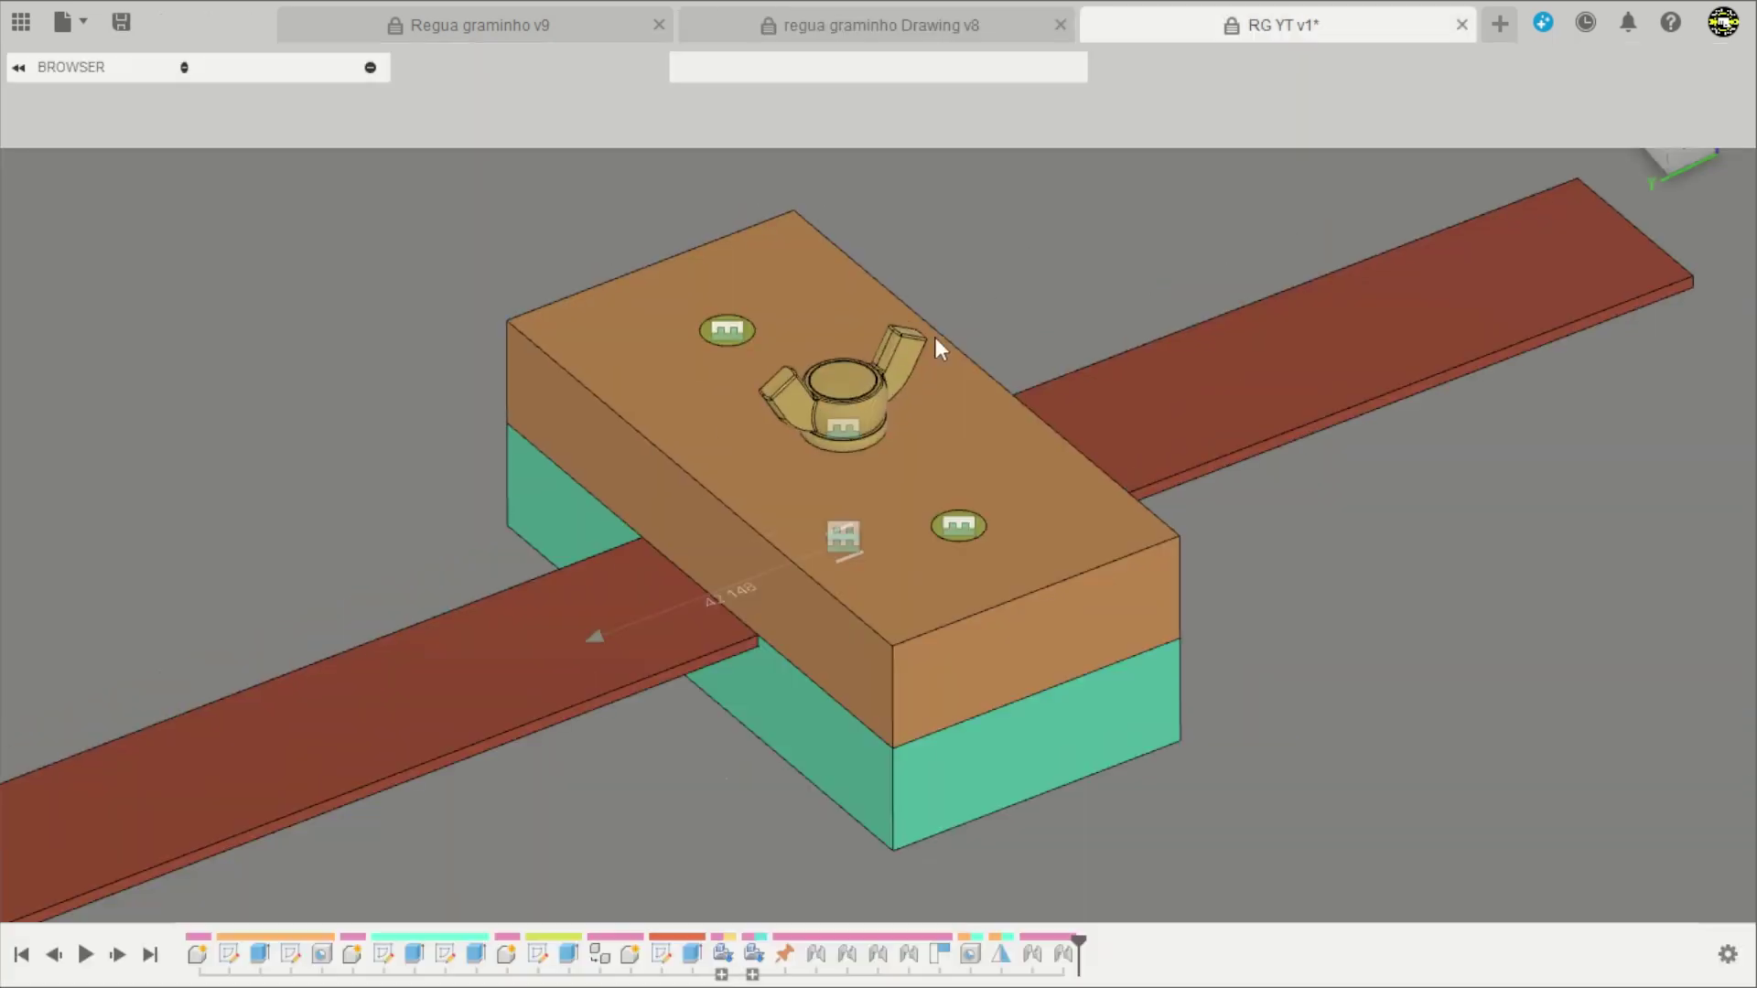
Start a fillet and select the block's front, back and vertical edges.
scroll(544, 402, "up", 1)
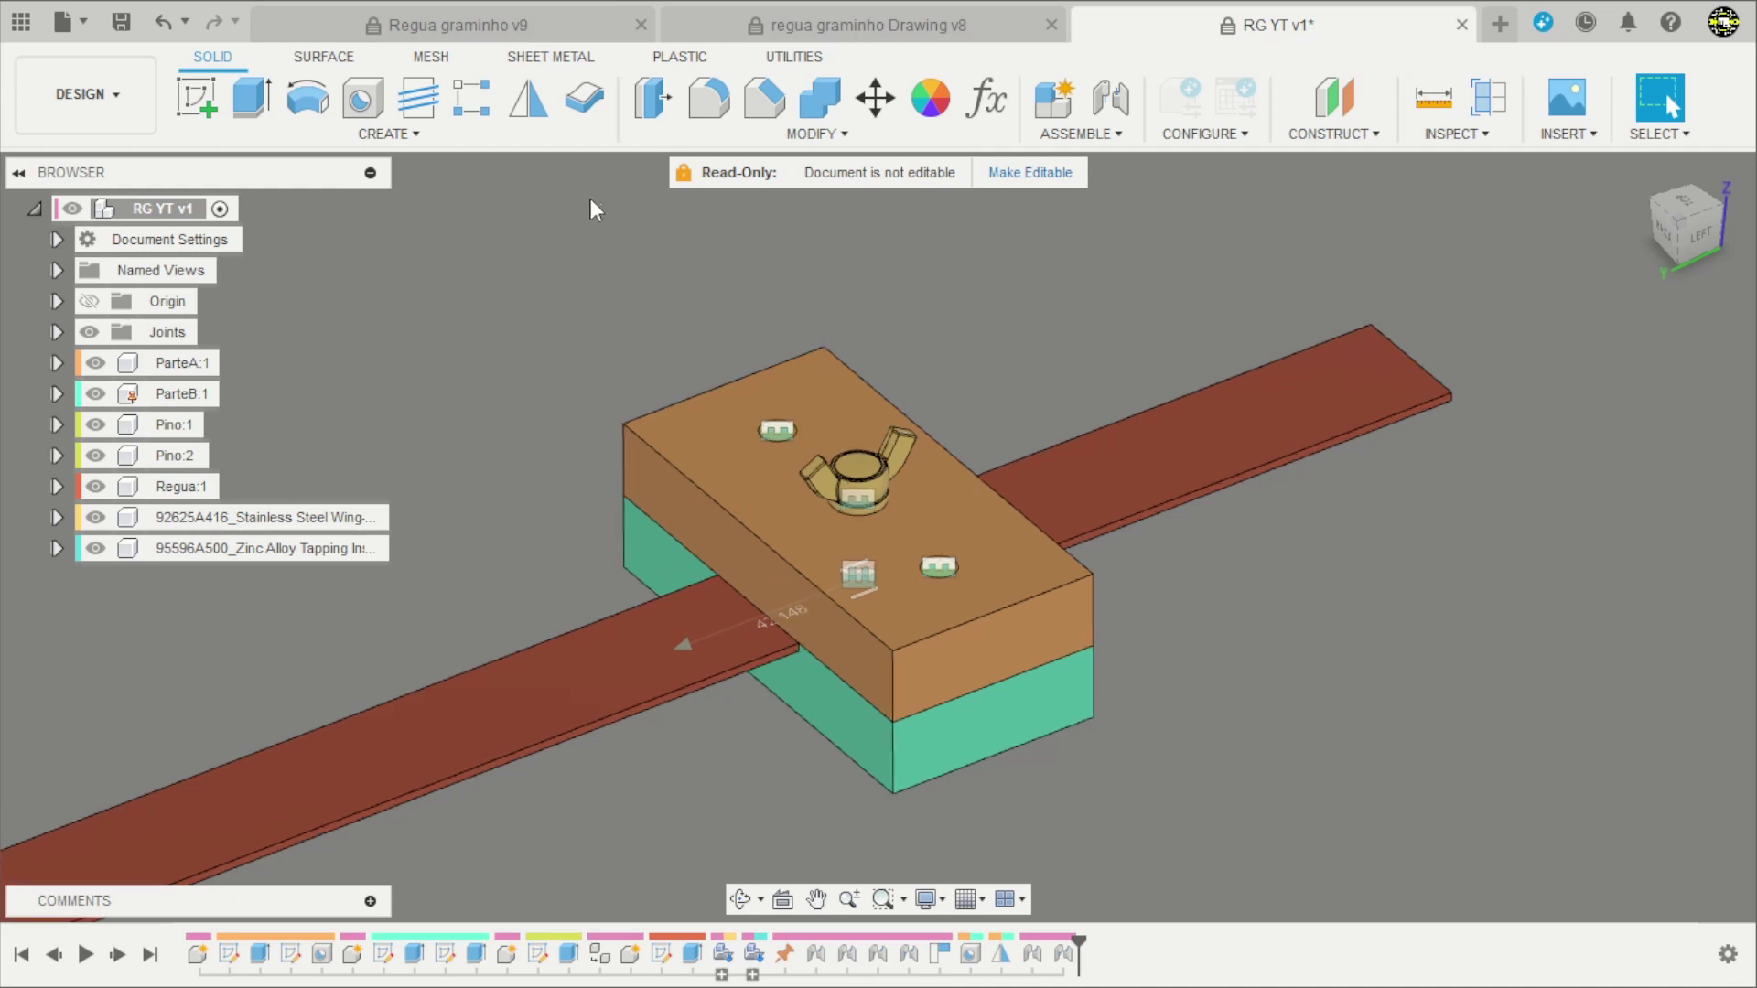
left_click(712, 124)
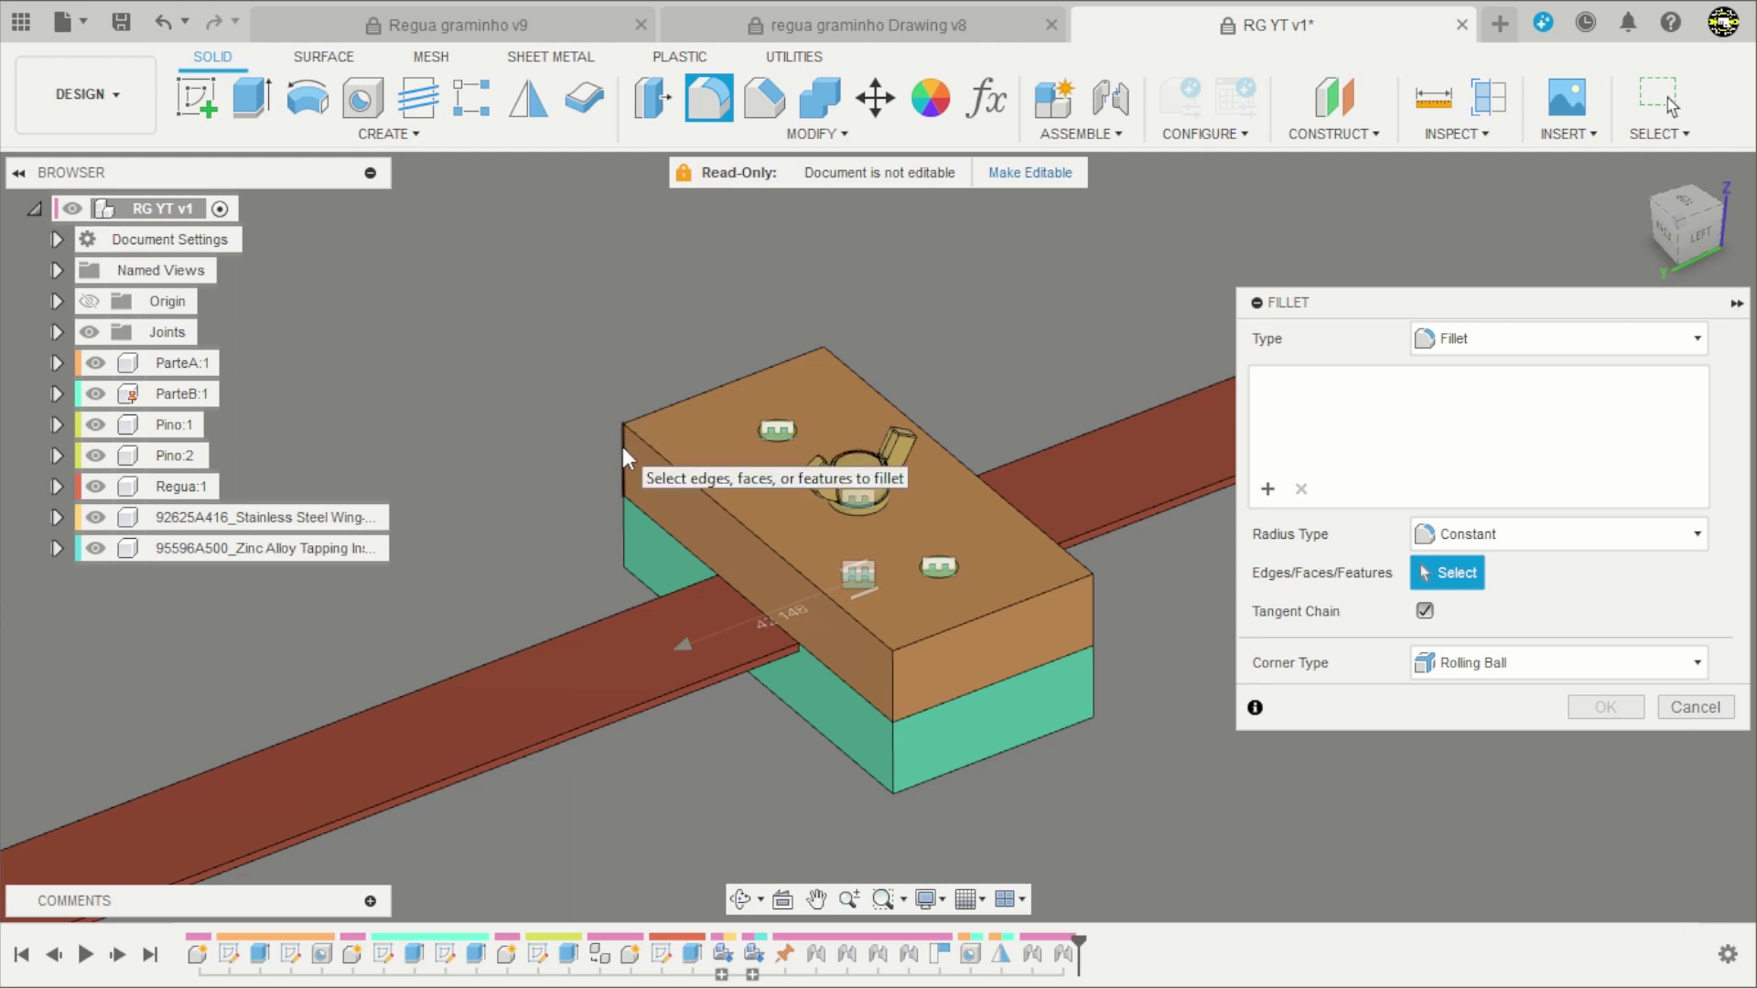
left_click(622, 447)
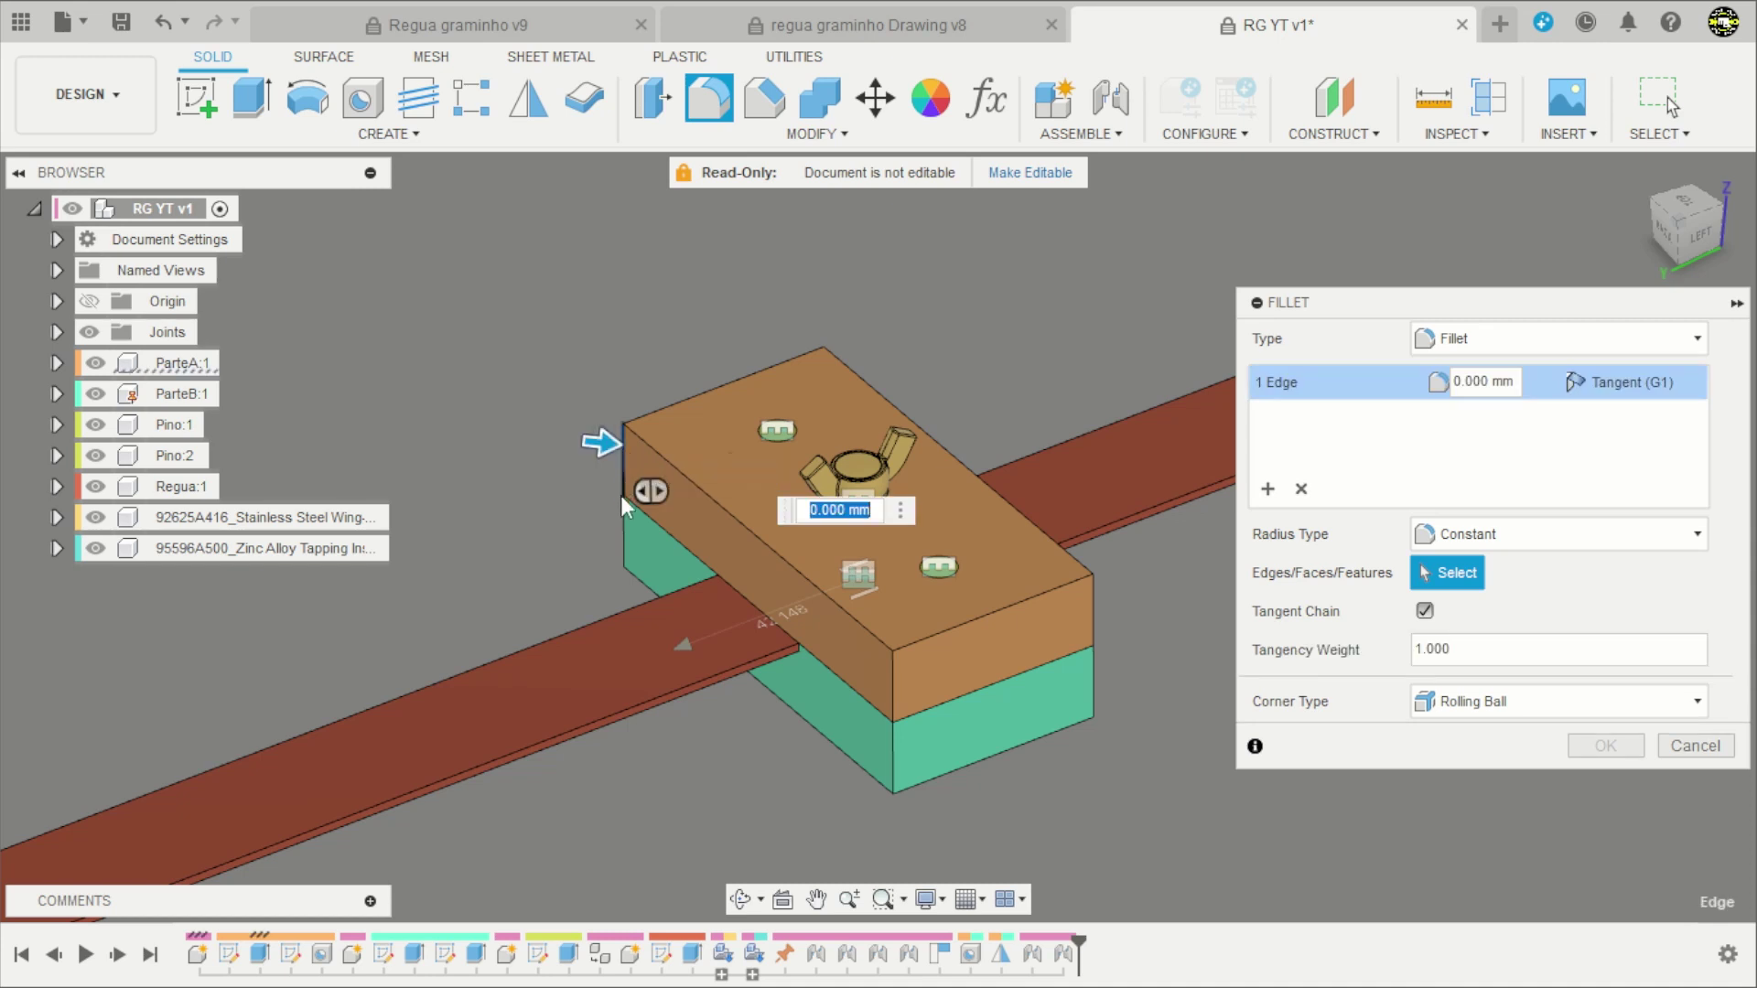
left_click(790, 705)
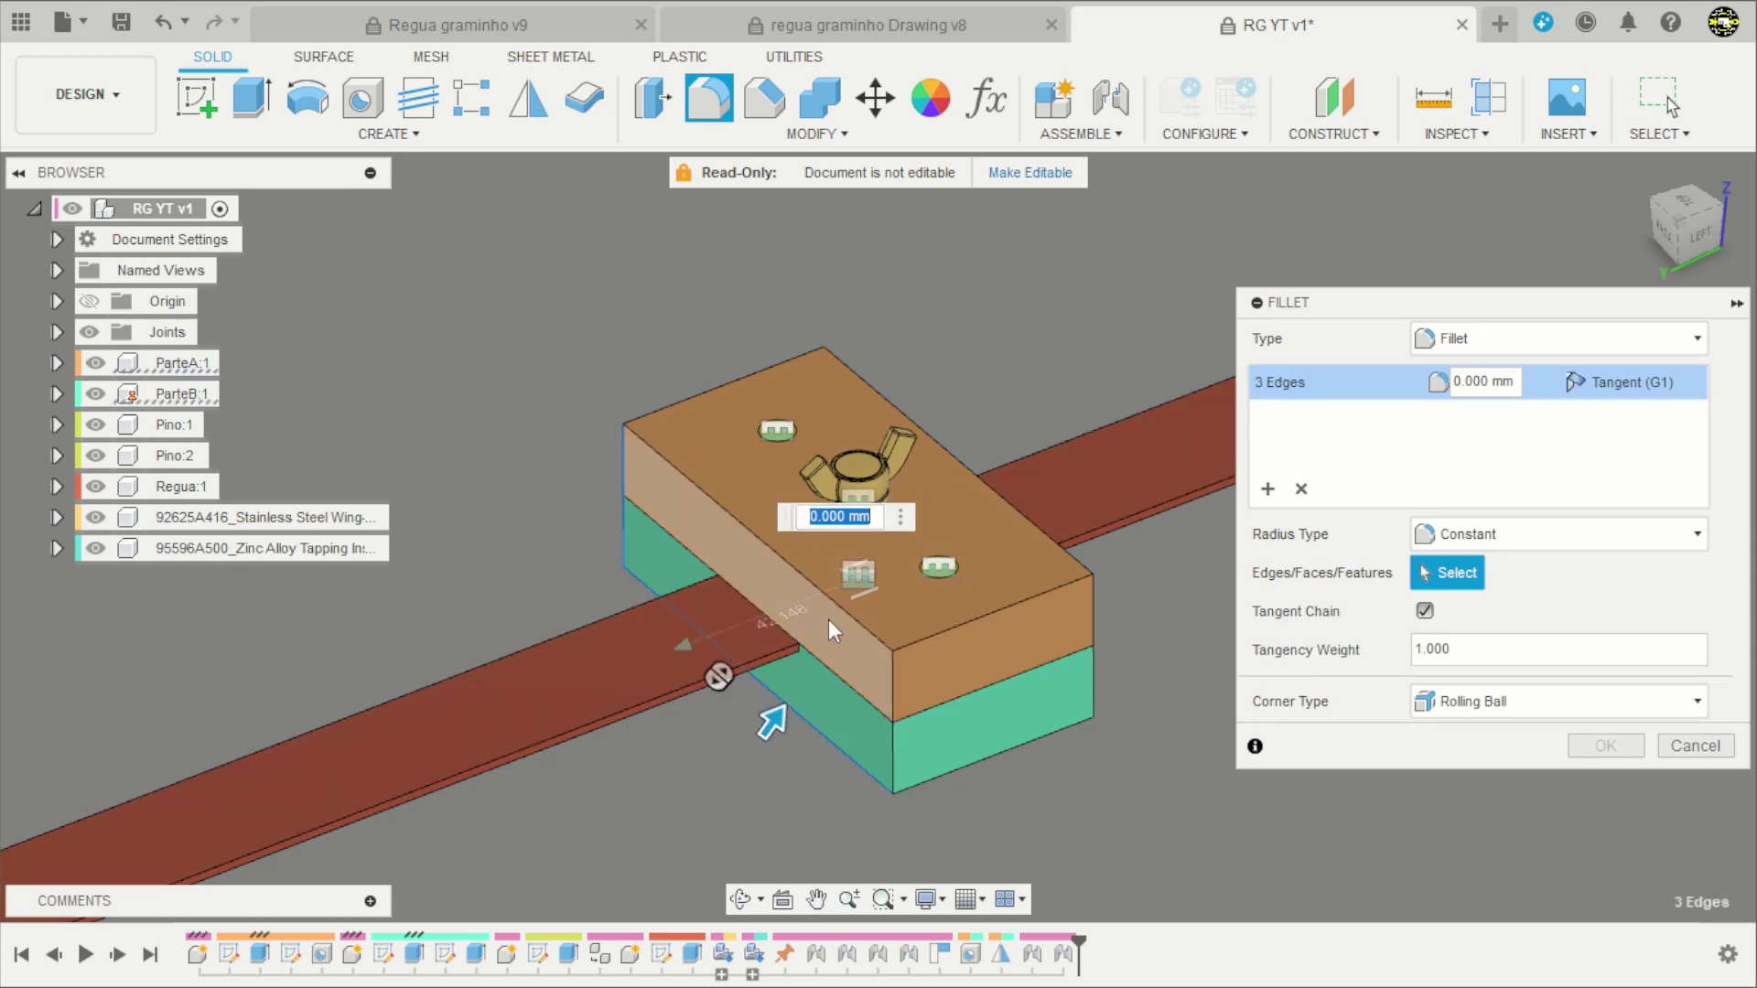
left_click(754, 377)
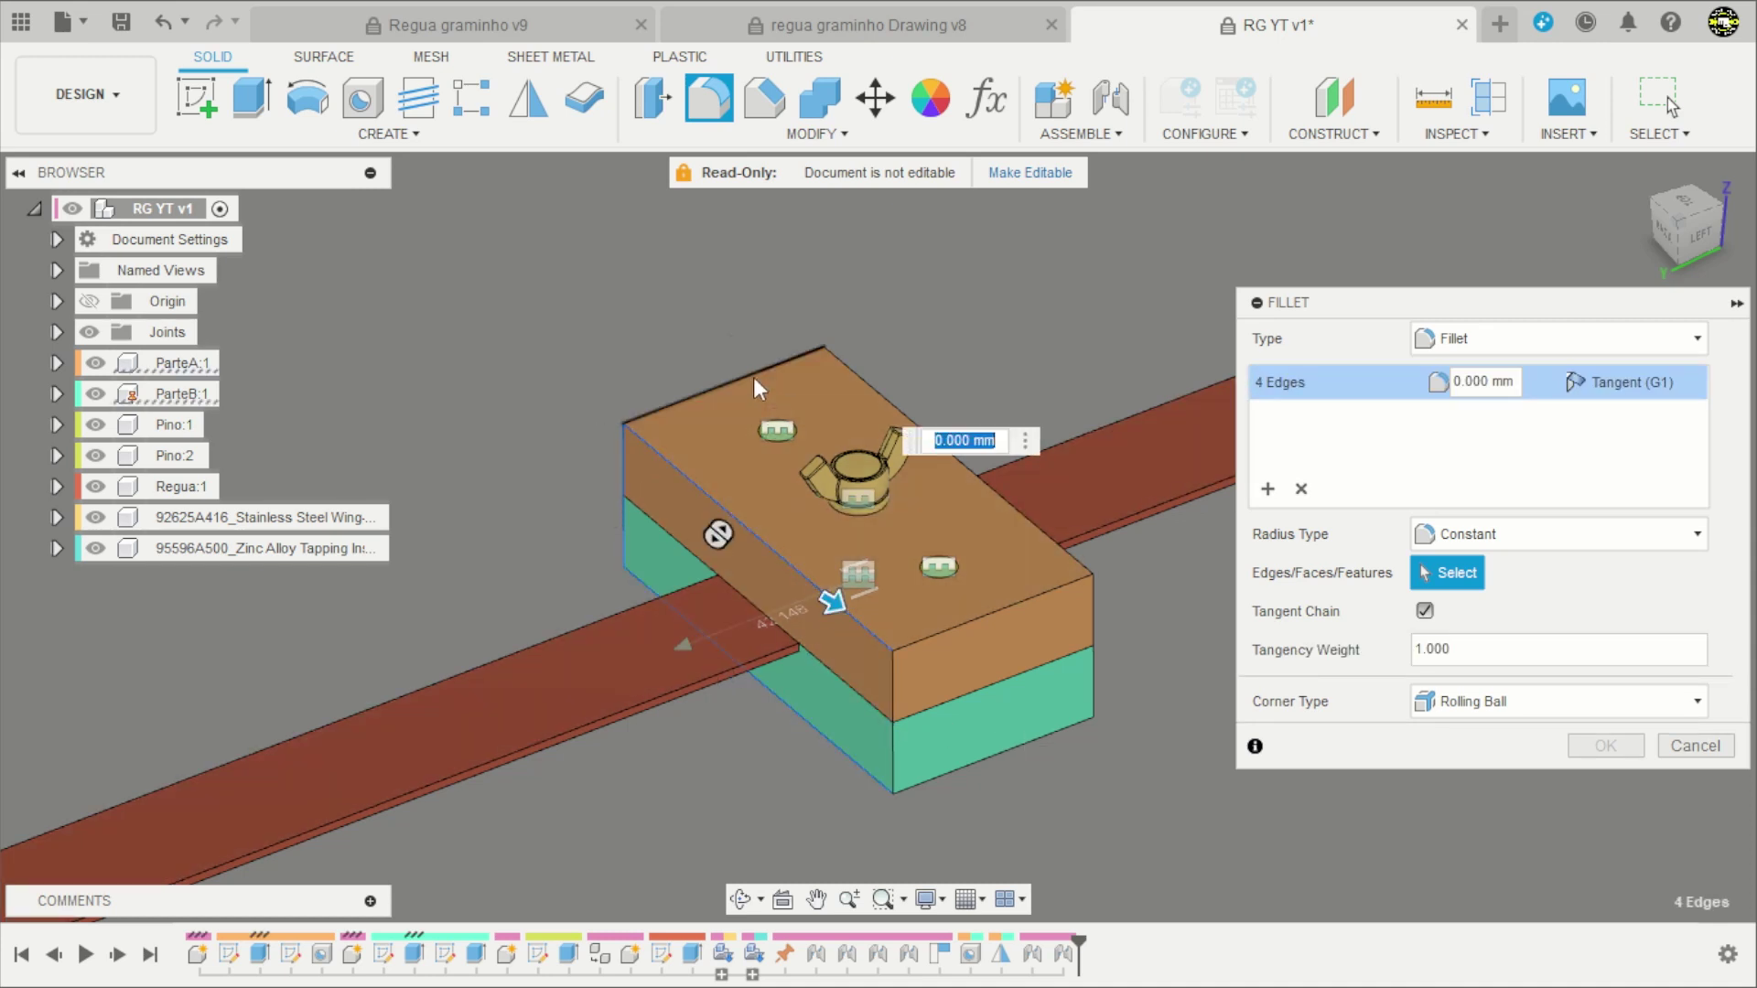
left_click(854, 375)
left_click(1066, 593)
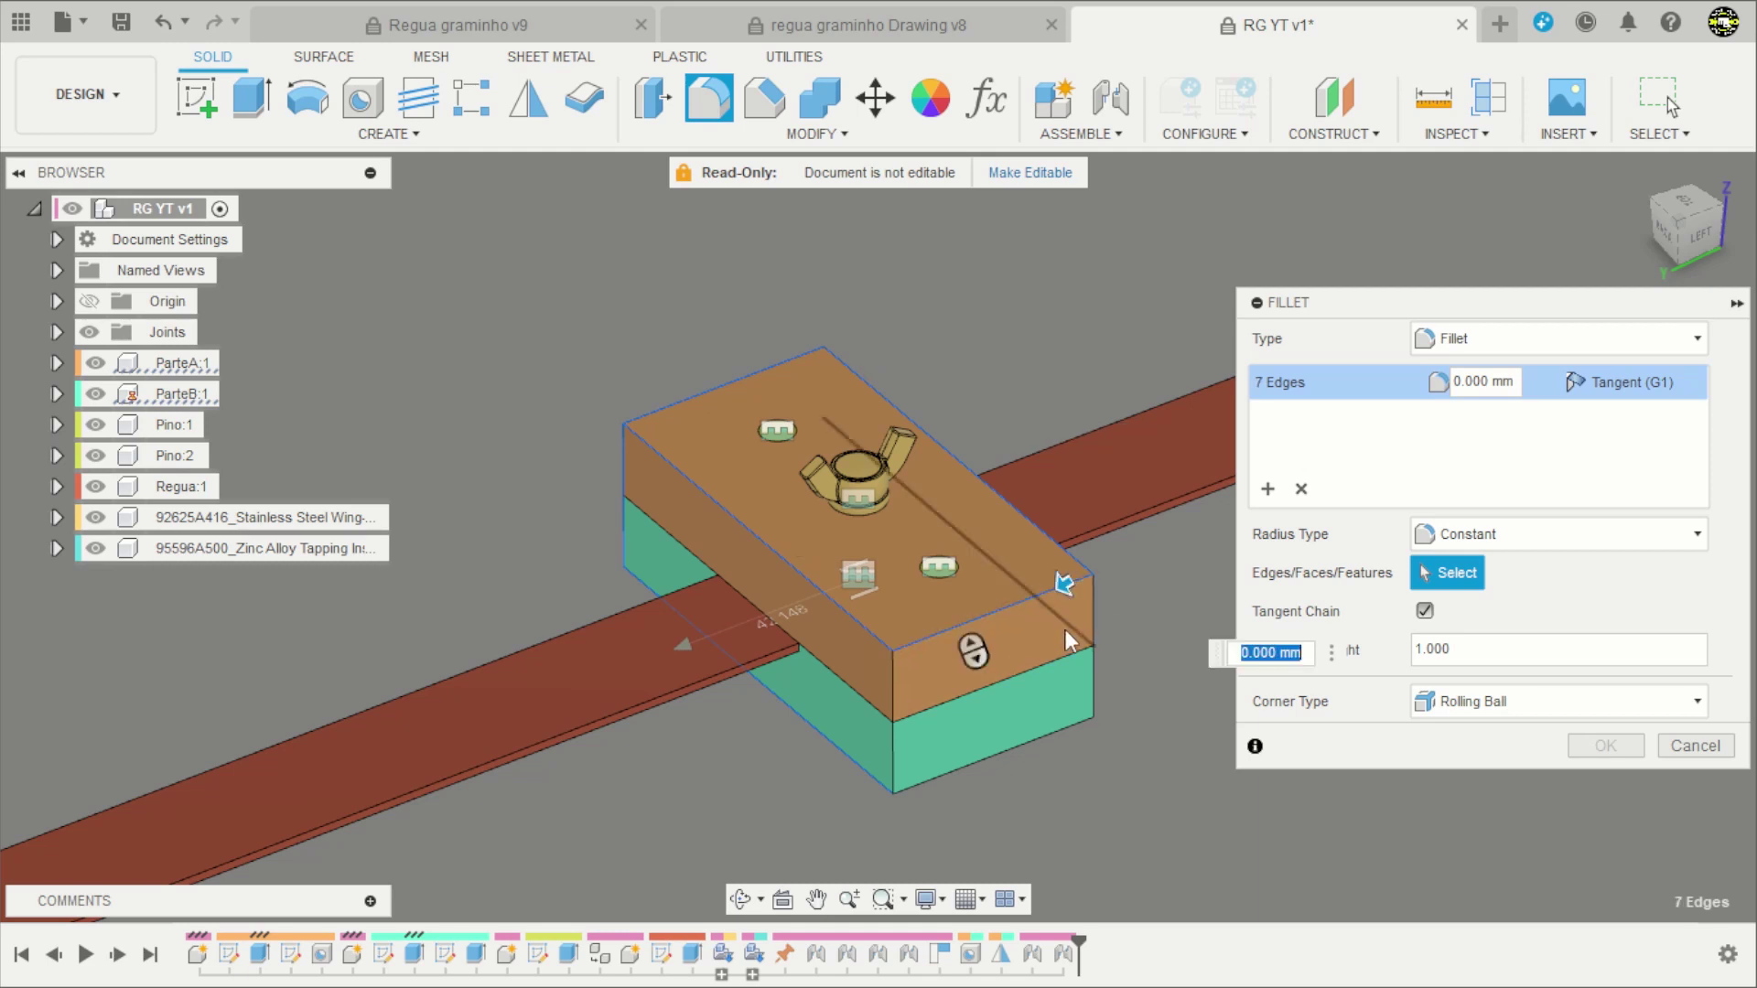
left_click(1057, 729)
left_click(1092, 700)
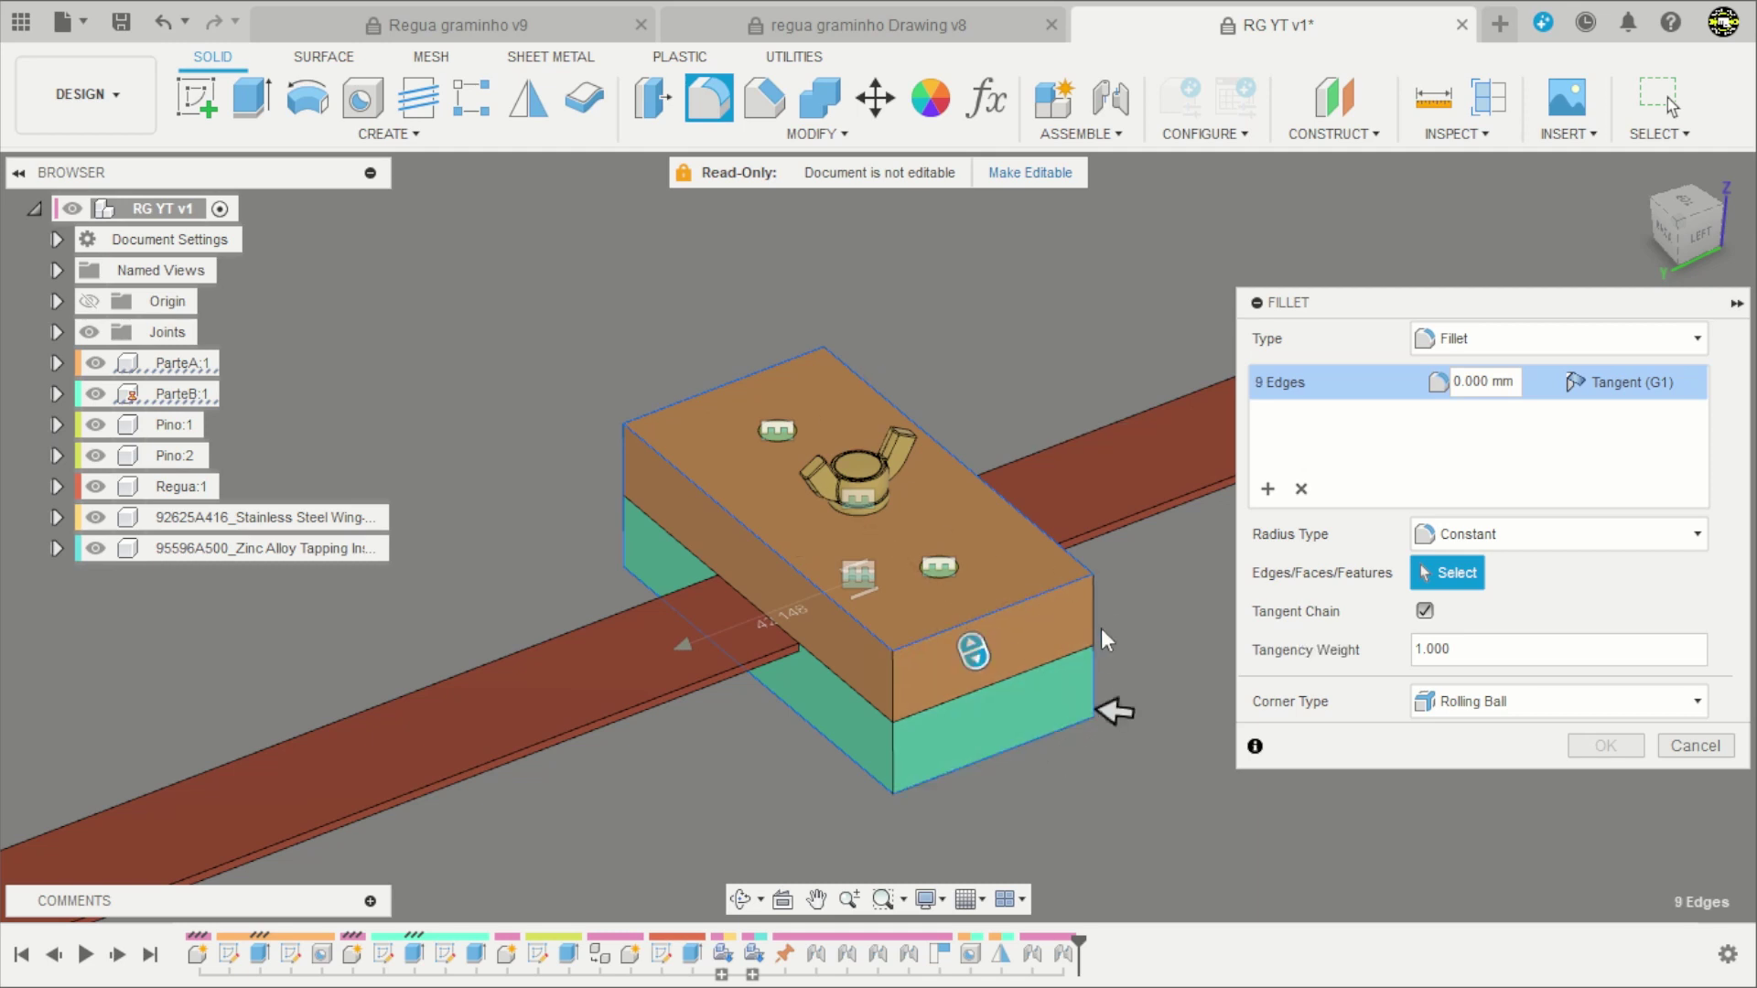
left_click(1092, 618)
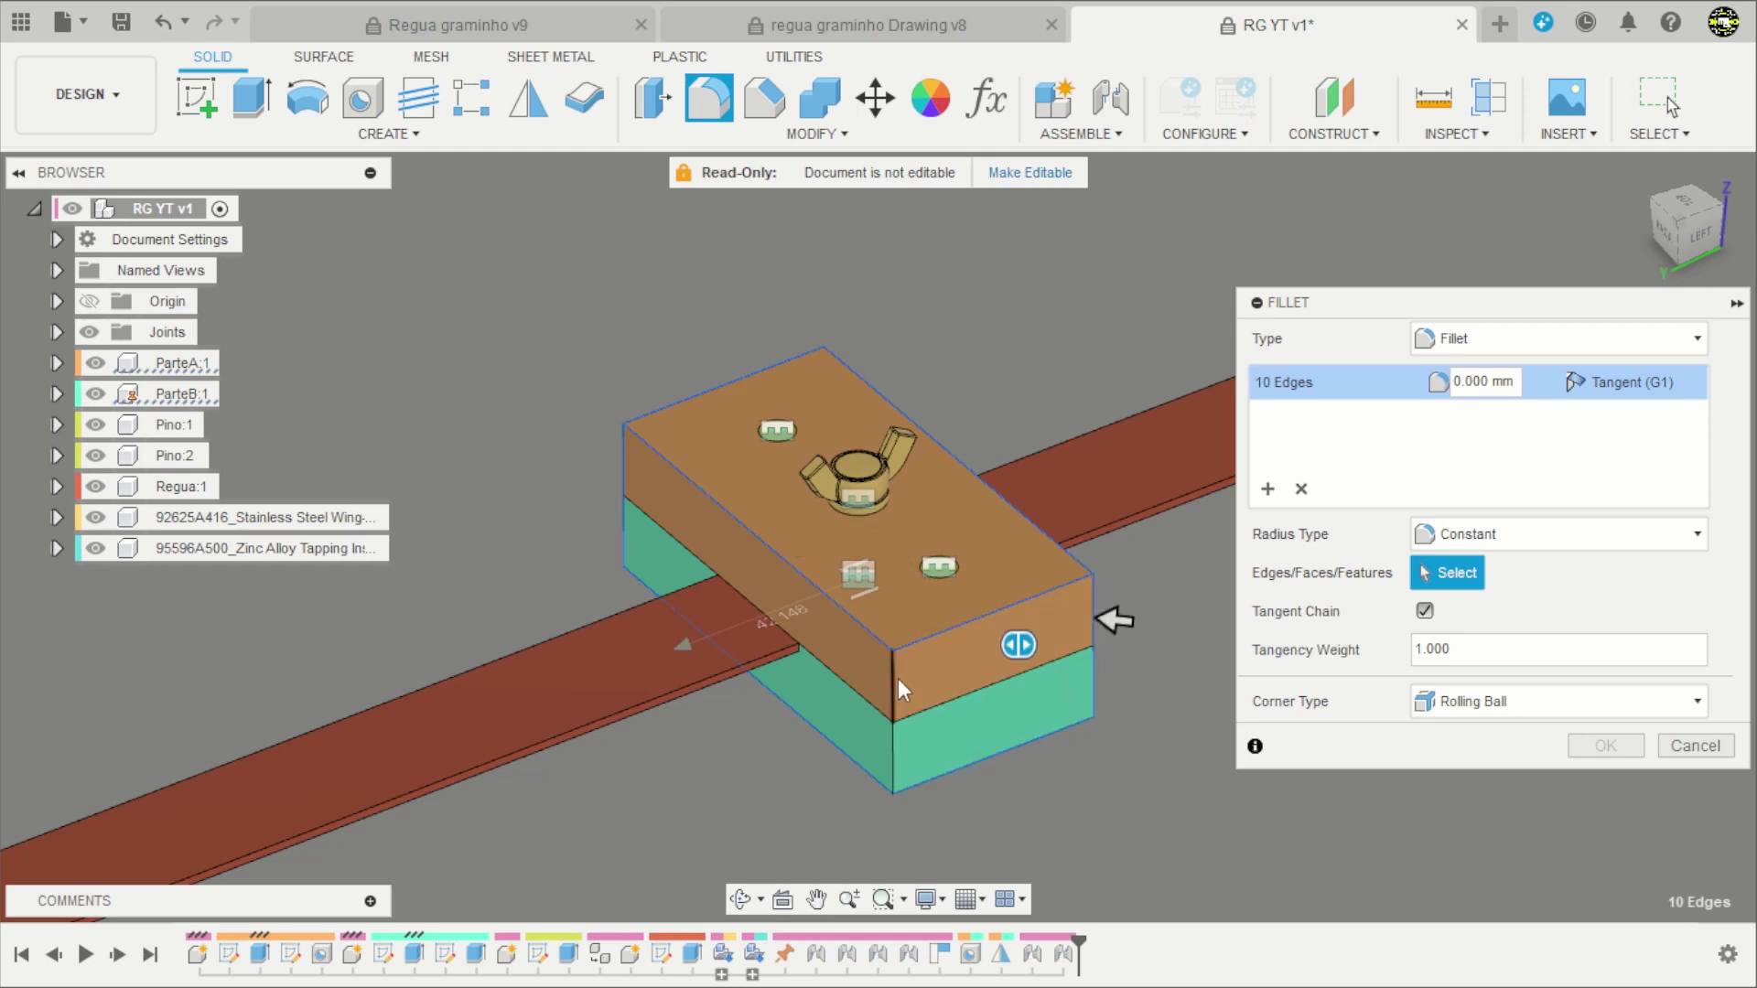
left_click(898, 678)
left_click(893, 743)
Add the remaining far-side and bottom edges and apply a 5 mm fillet.
mouse_move(1003, 474)
middle_mouse_down("shift")
mouse_move(987, 338)
mouse_move(1074, 485)
middle_mouse_up("shift")
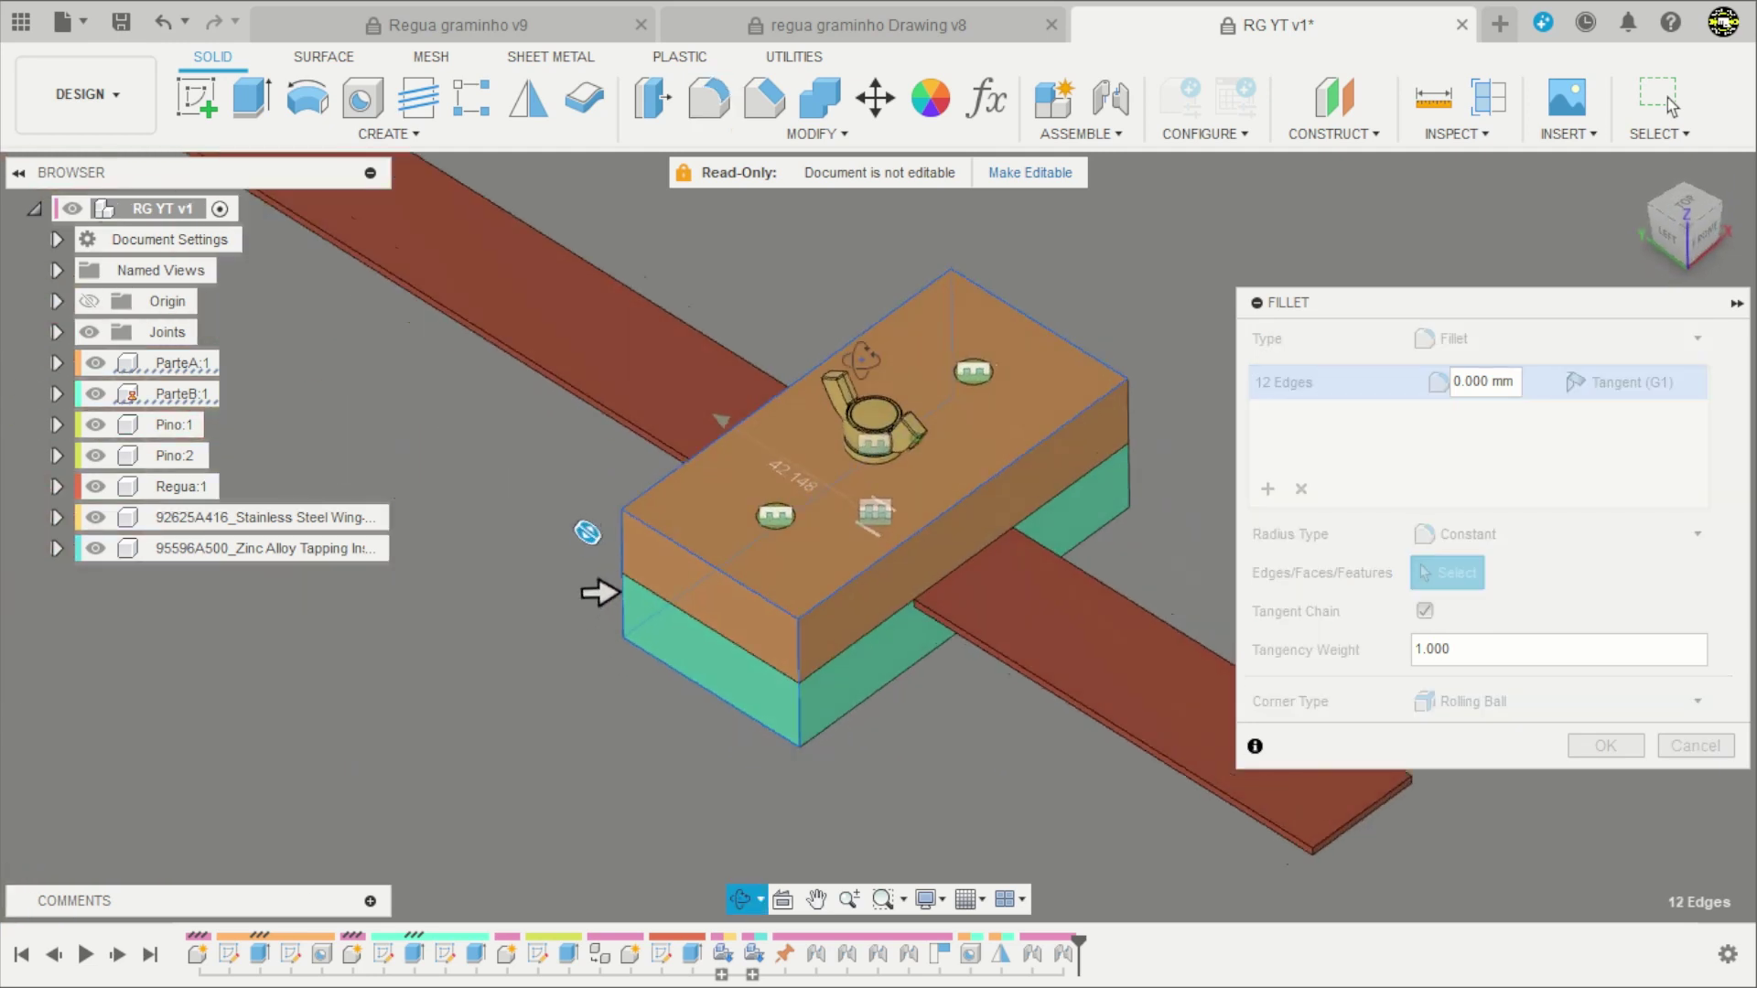
scroll(1073, 484, "up", 3)
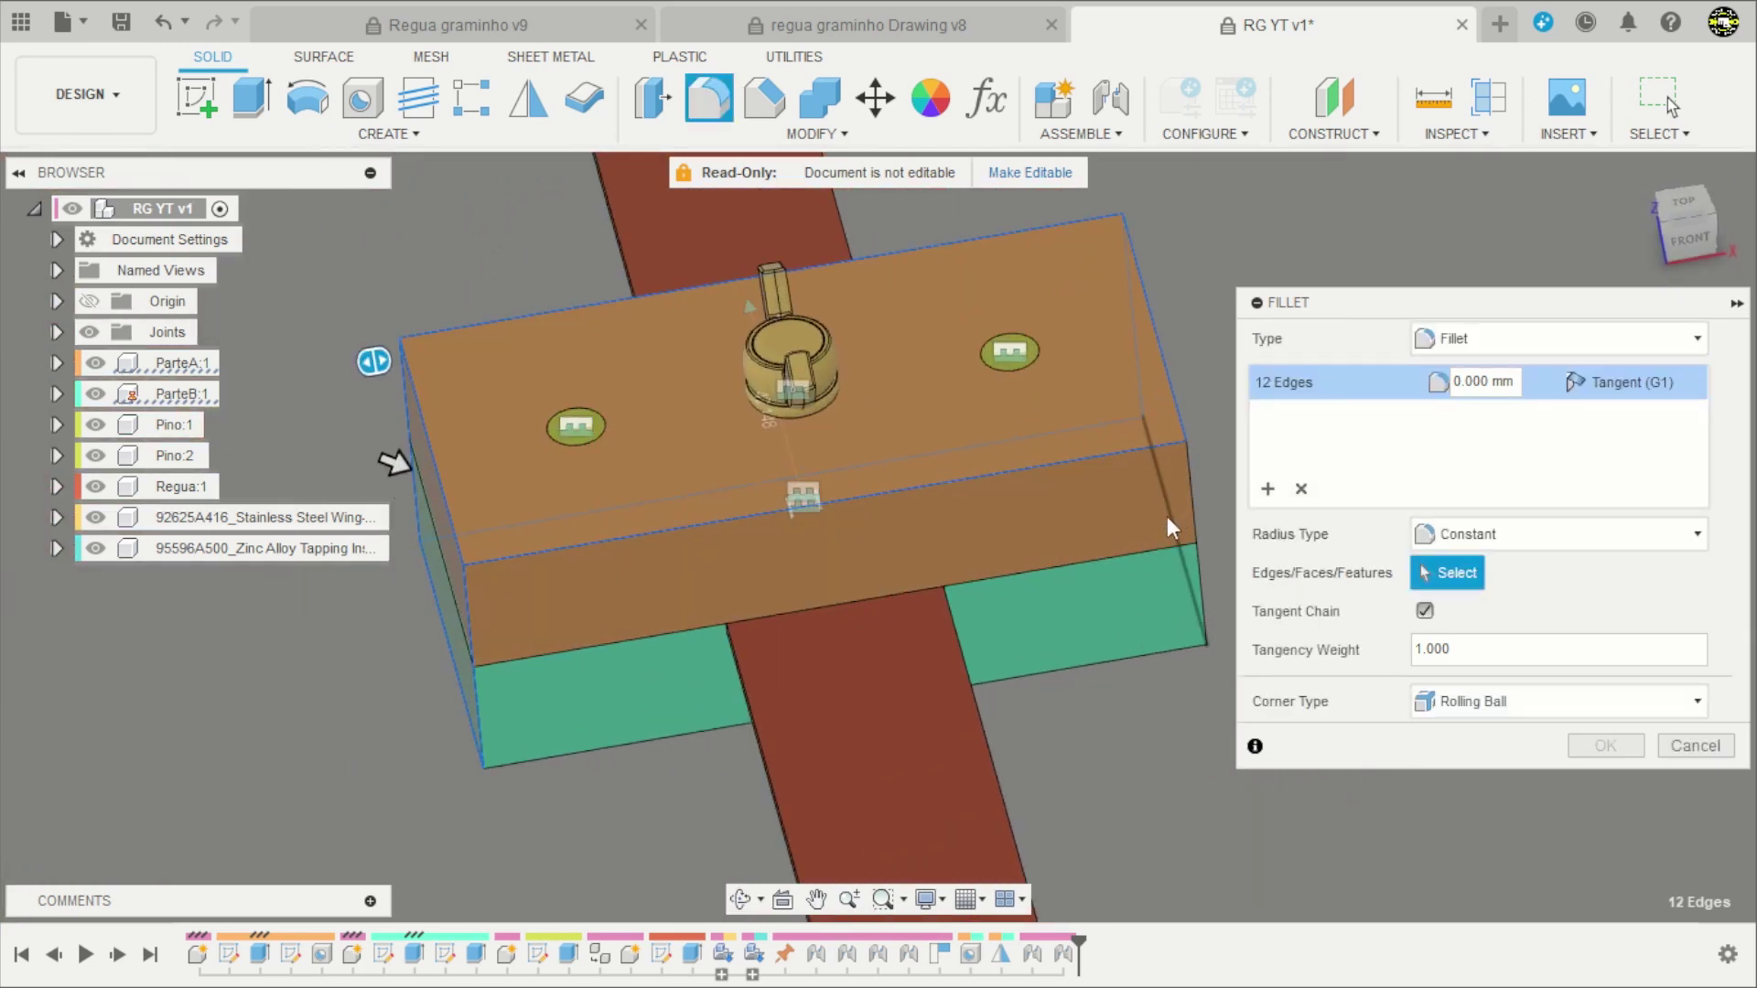
left_click(1188, 510)
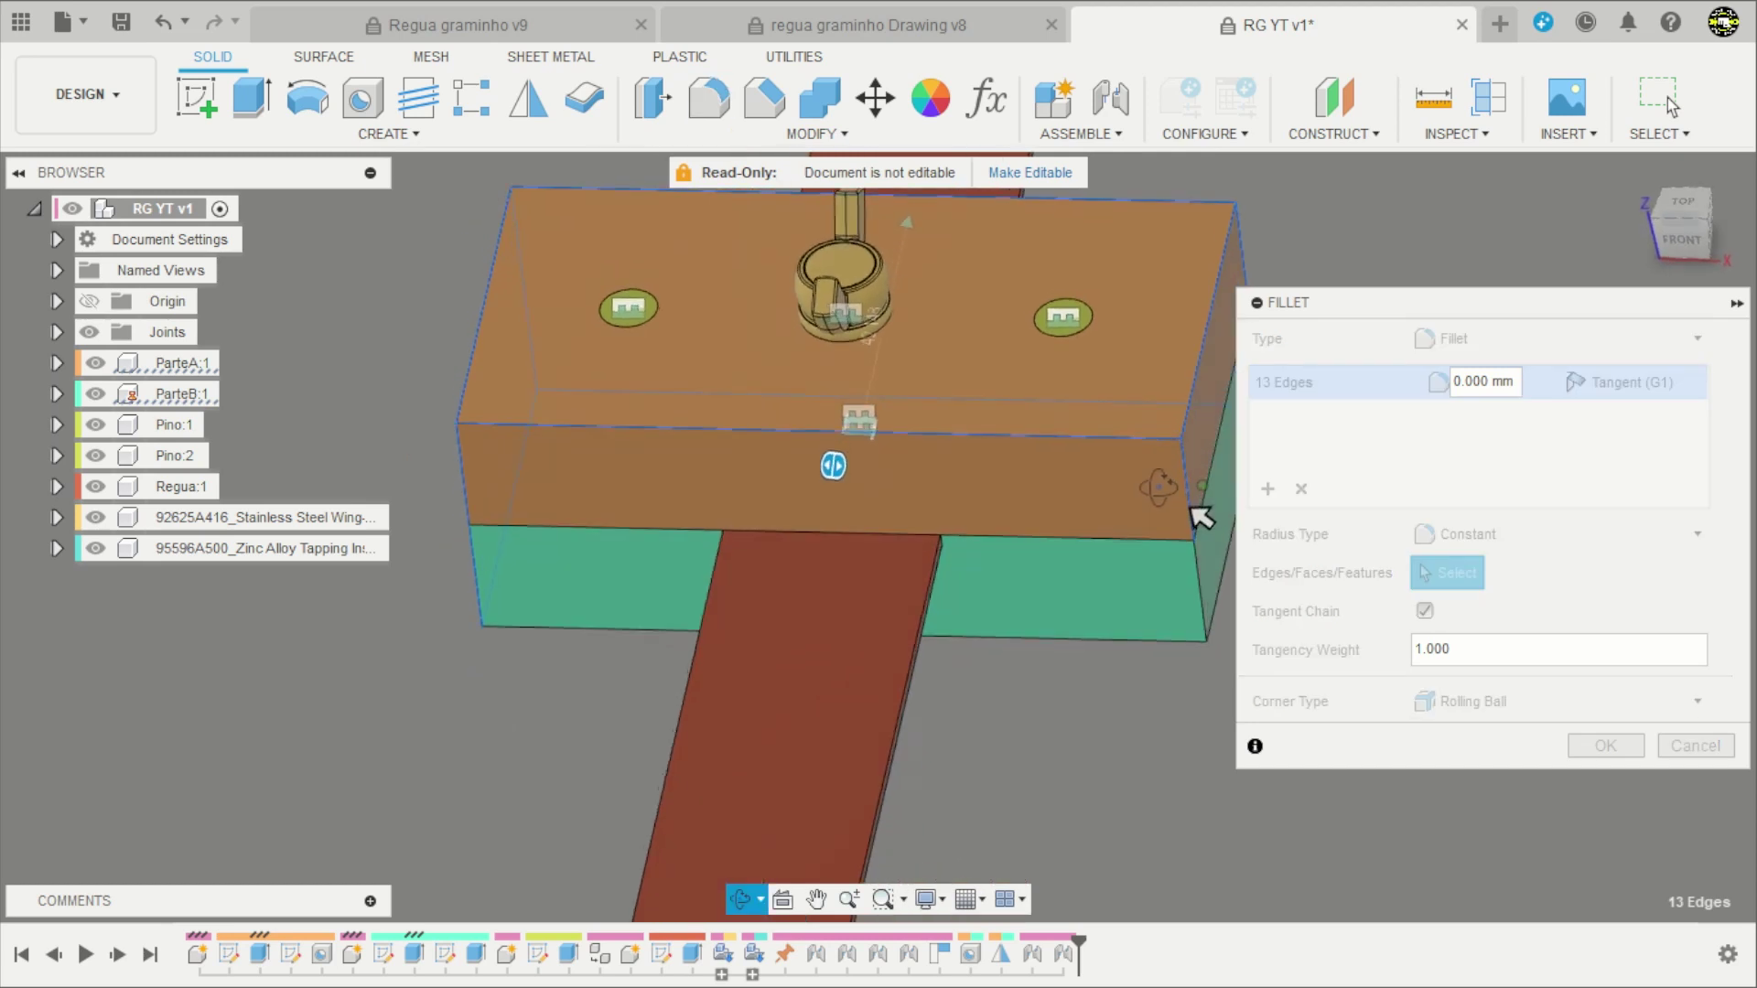
middle_click_drag(1199, 489, 854, 598, "shift")
scroll(854, 599, "down", 2)
scroll(1010, 560, "up", 4)
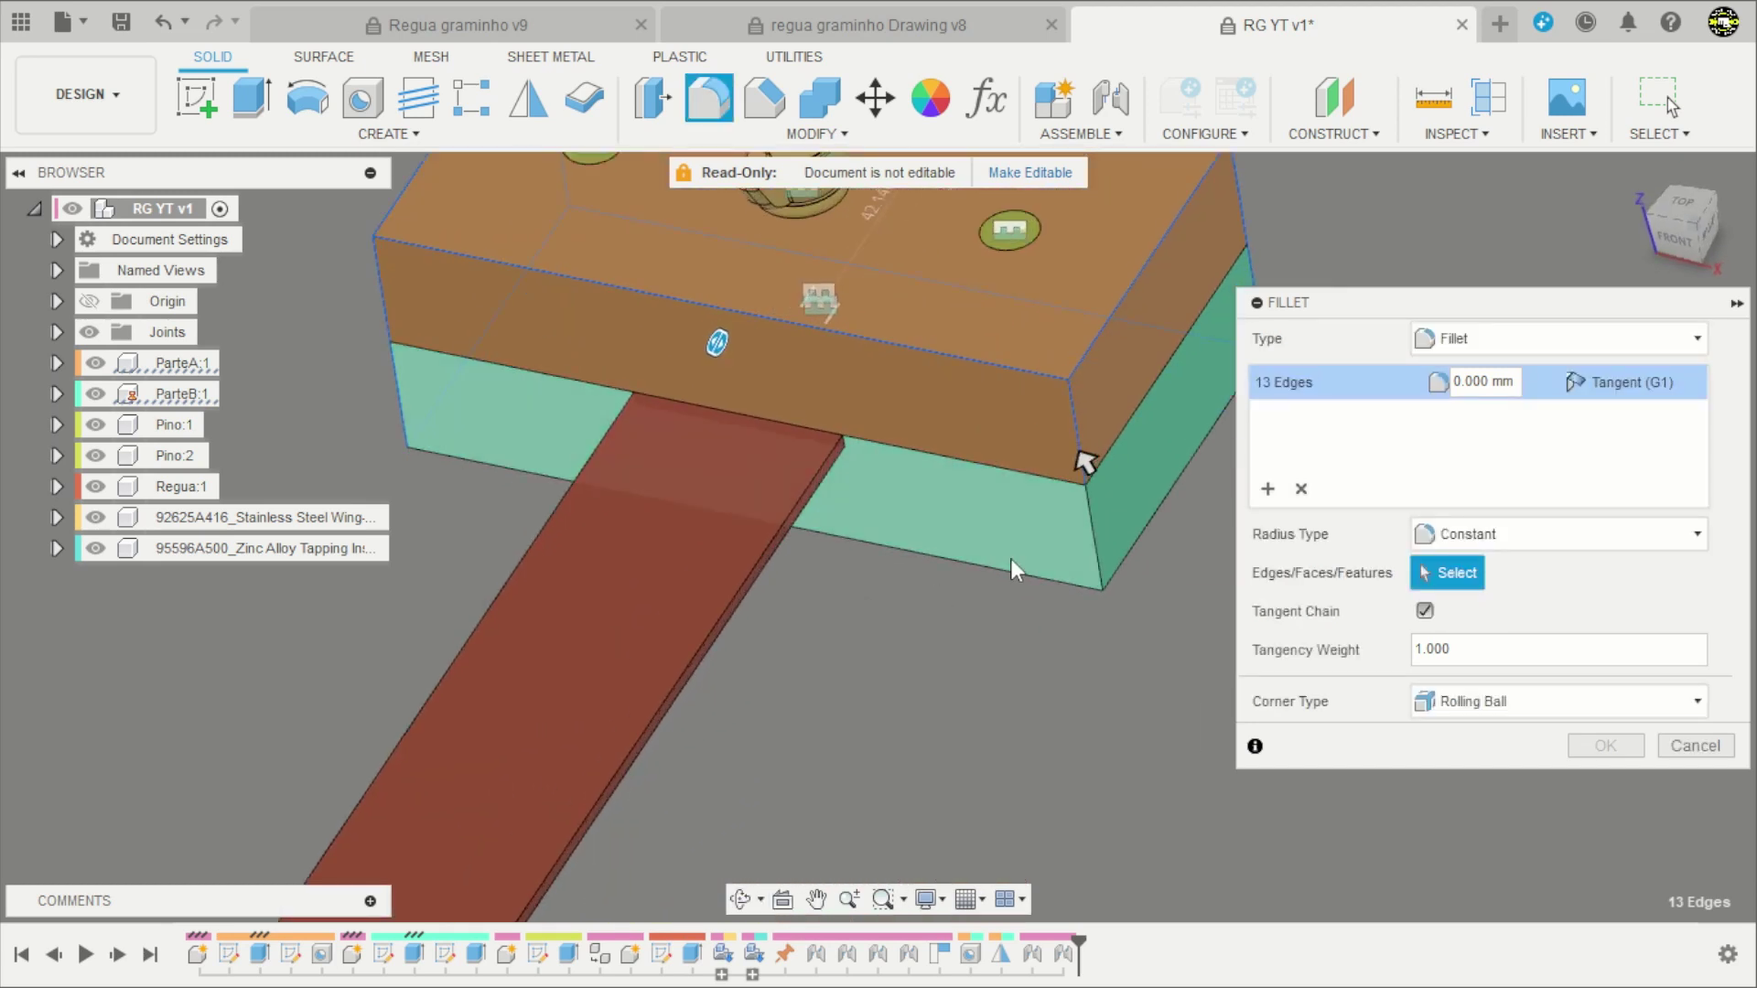
left_click(1092, 542)
left_click(1155, 526)
left_click(1094, 580)
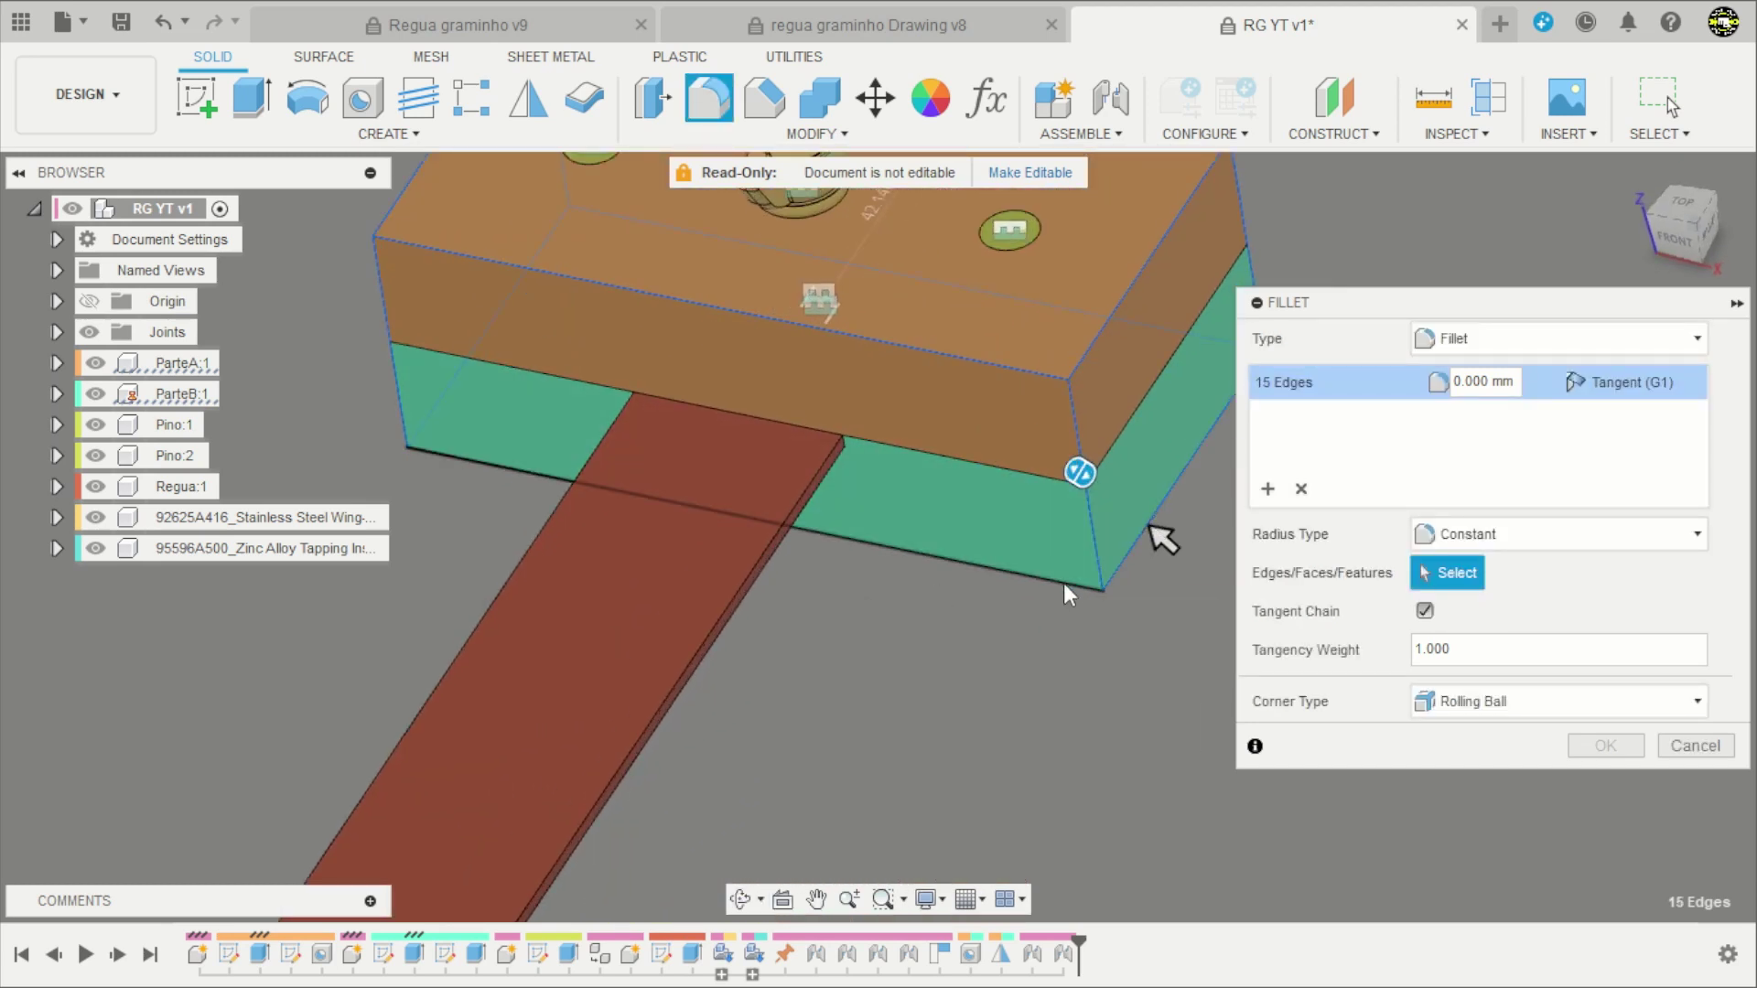
scroll(894, 705, "down", 2)
scroll(890, 710, "down", 2)
type("5")
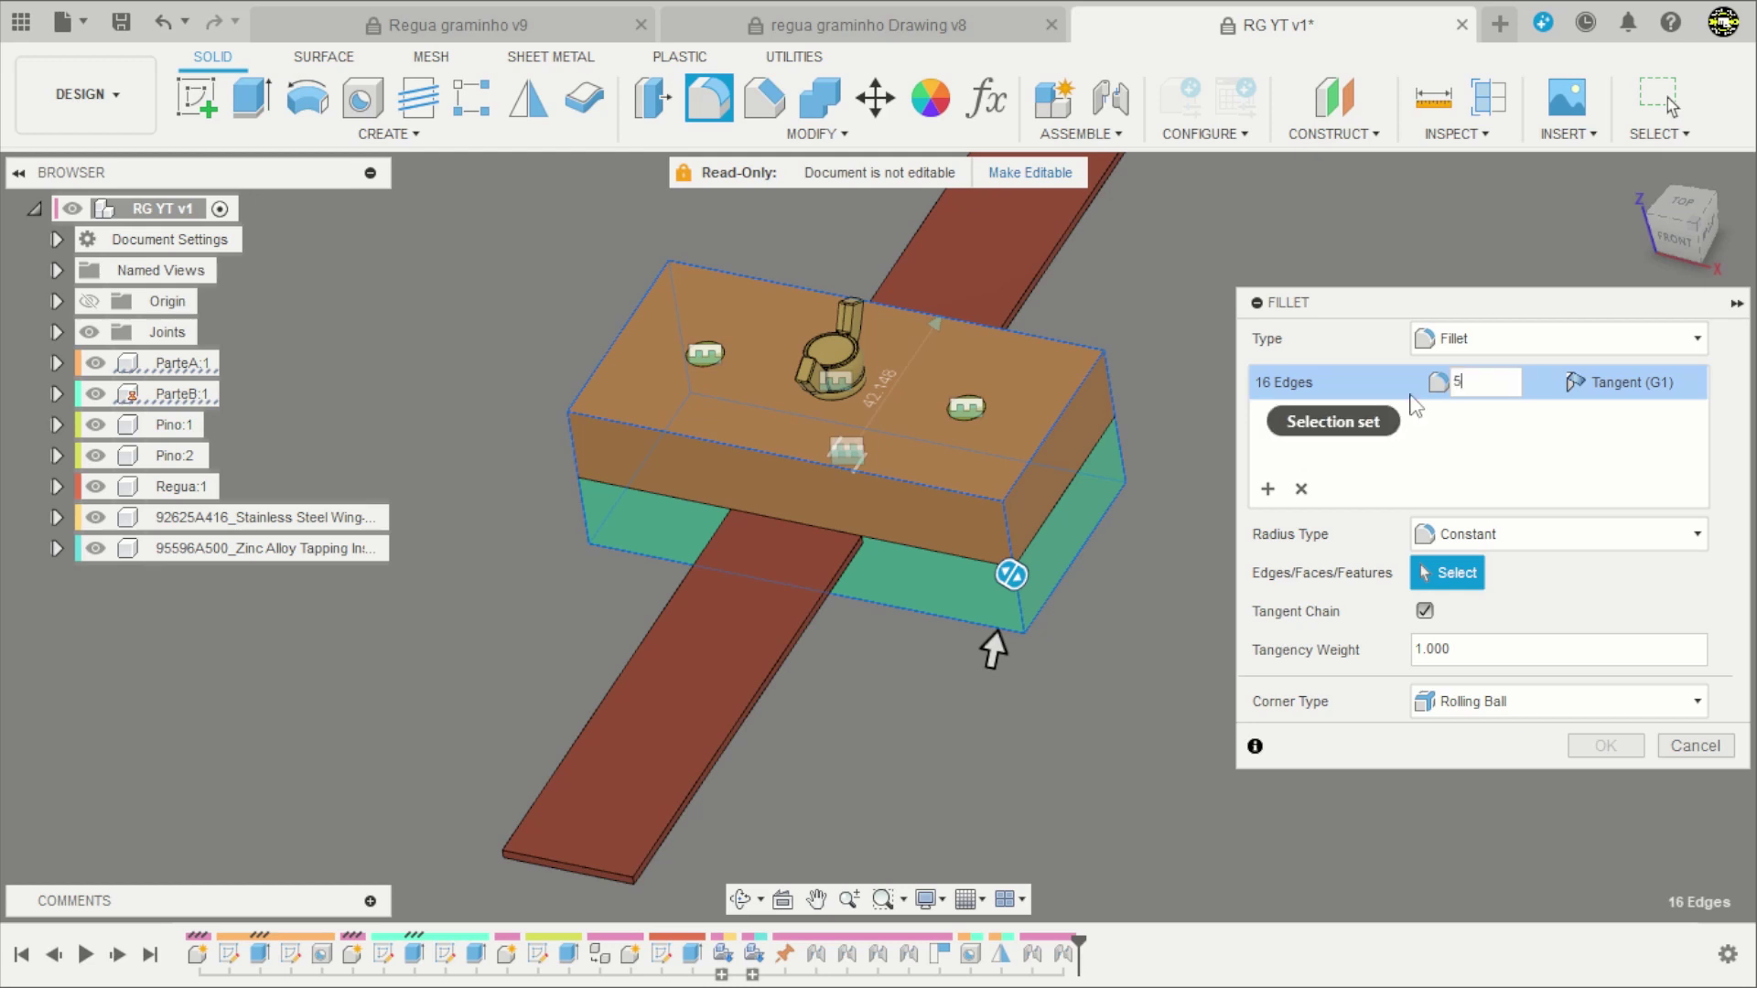
key("Return")
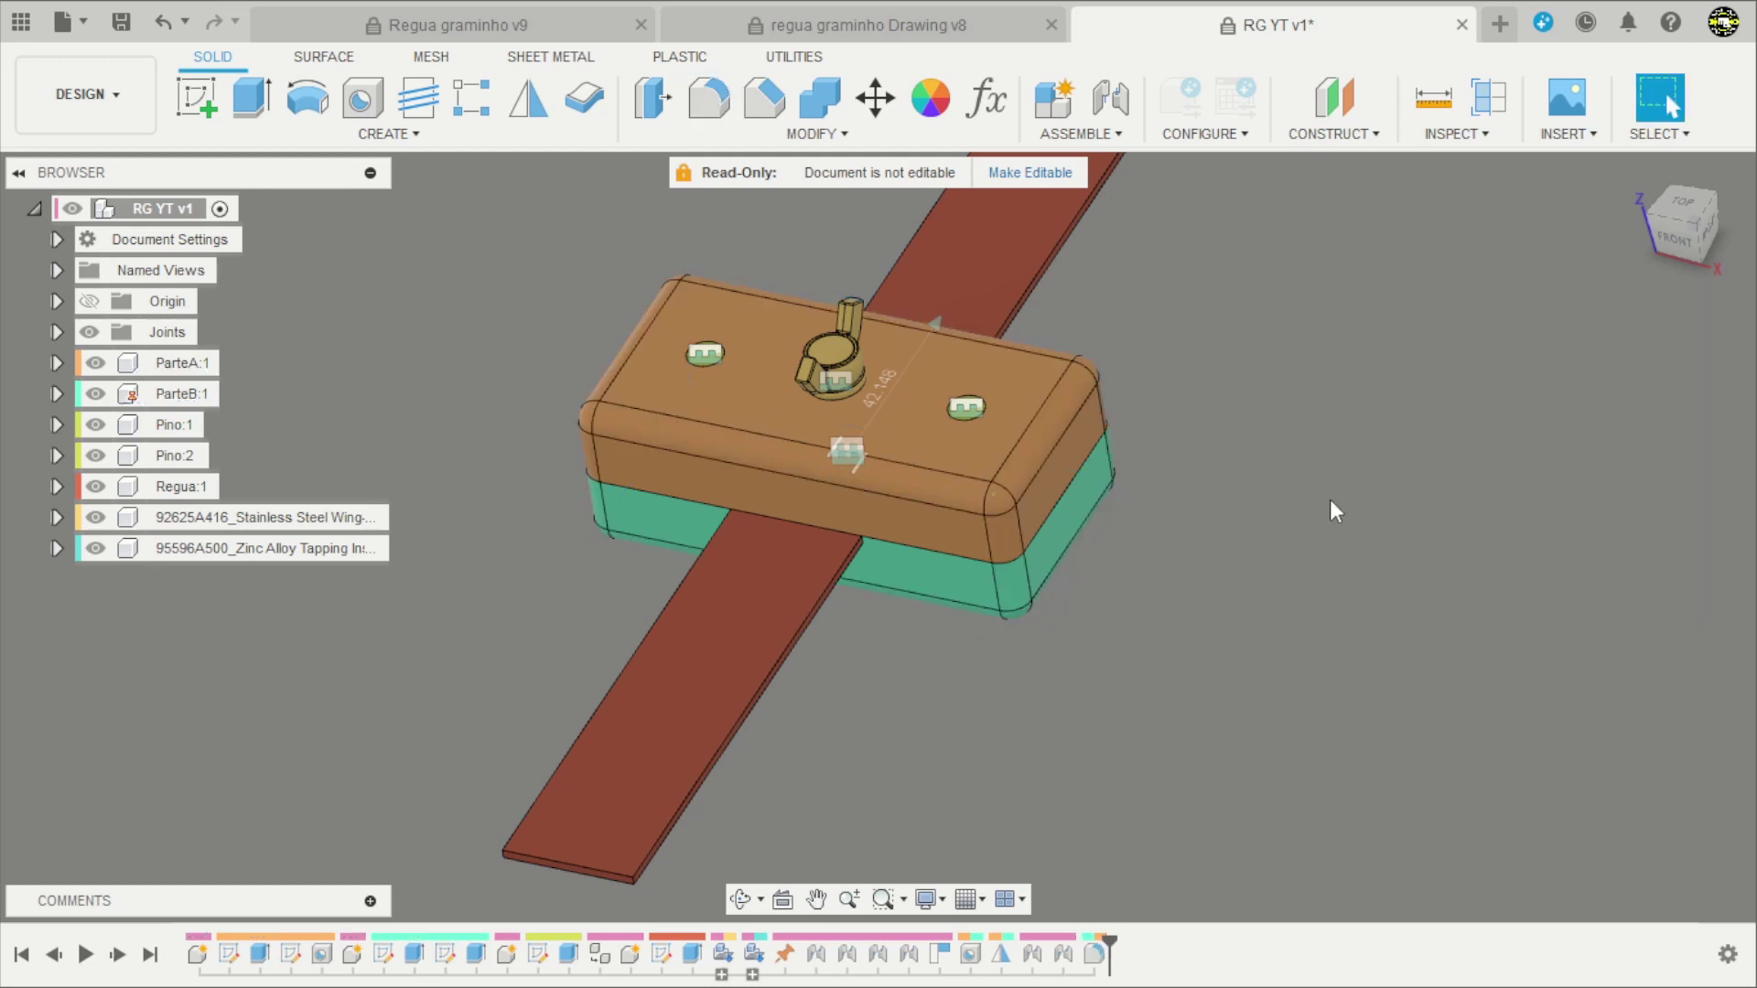
mouse_move(1331, 497)
middle_mouse_down("shift")
mouse_move(1082, 326)
mouse_move(1331, 235)
mouse_move(1251, 373)
mouse_move(1090, 396)
mouse_move(827, 388)
mouse_move(606, 574)
middle_mouse_up("shift")
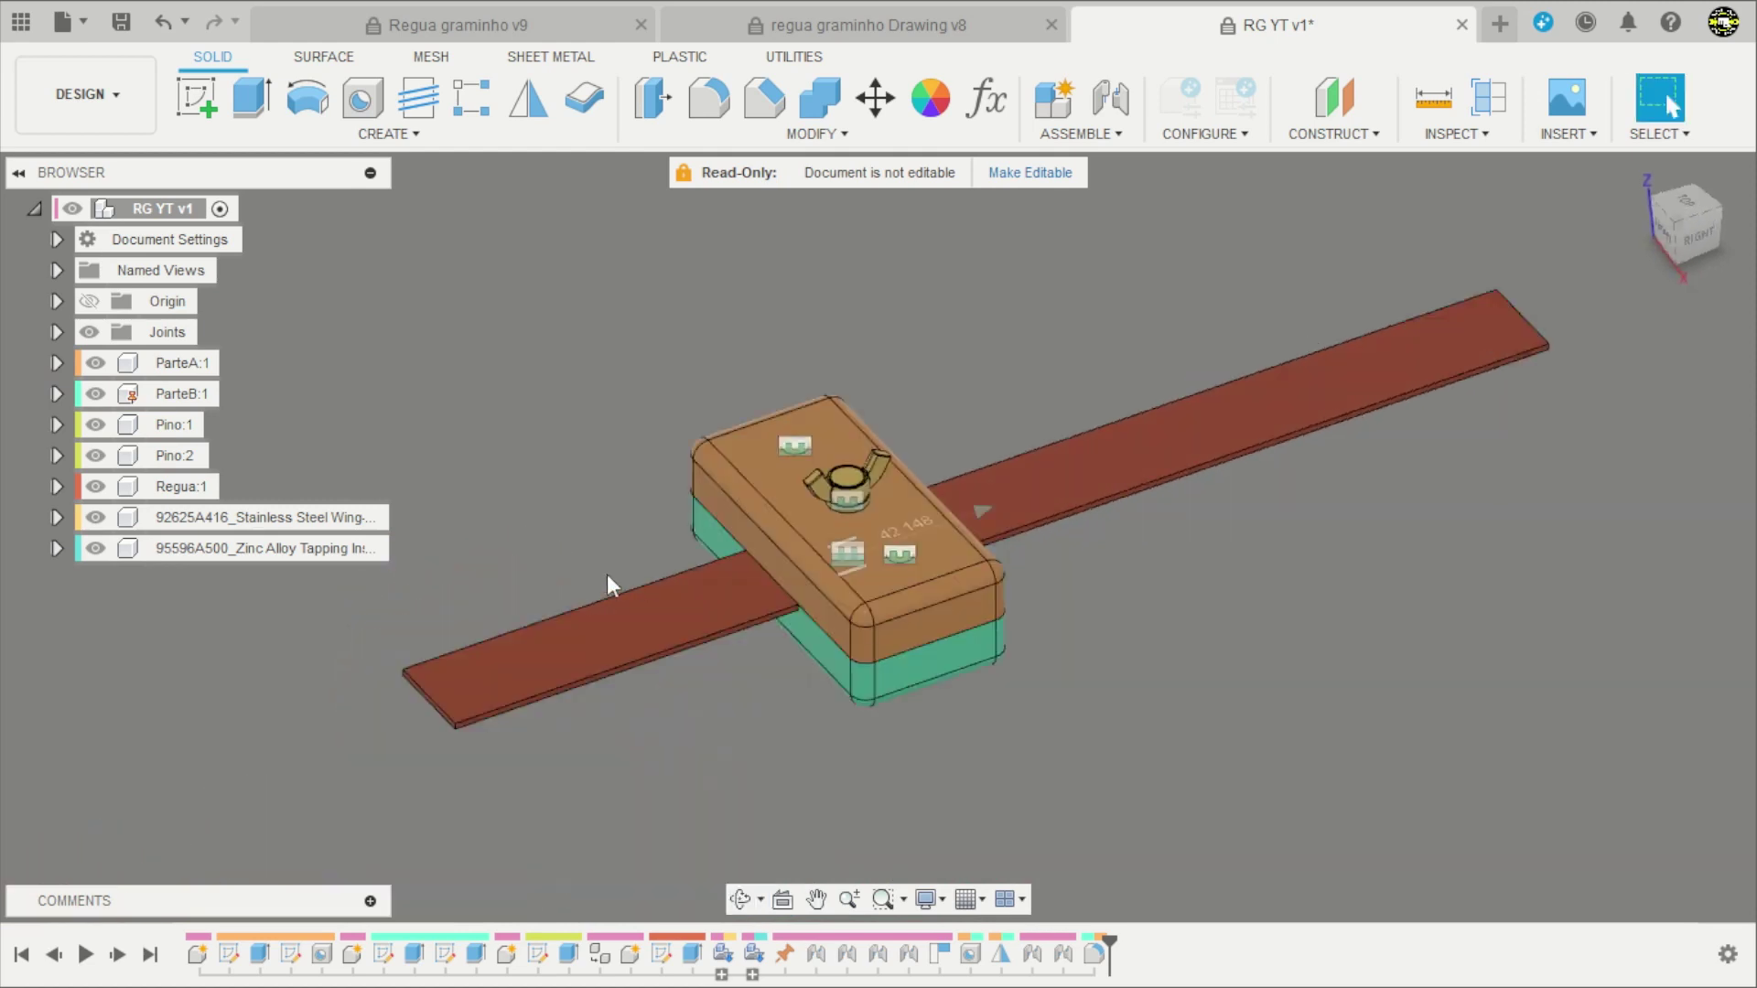
Activate and isolate the Regua component, and hide the Joints folder.
left_click(233, 487)
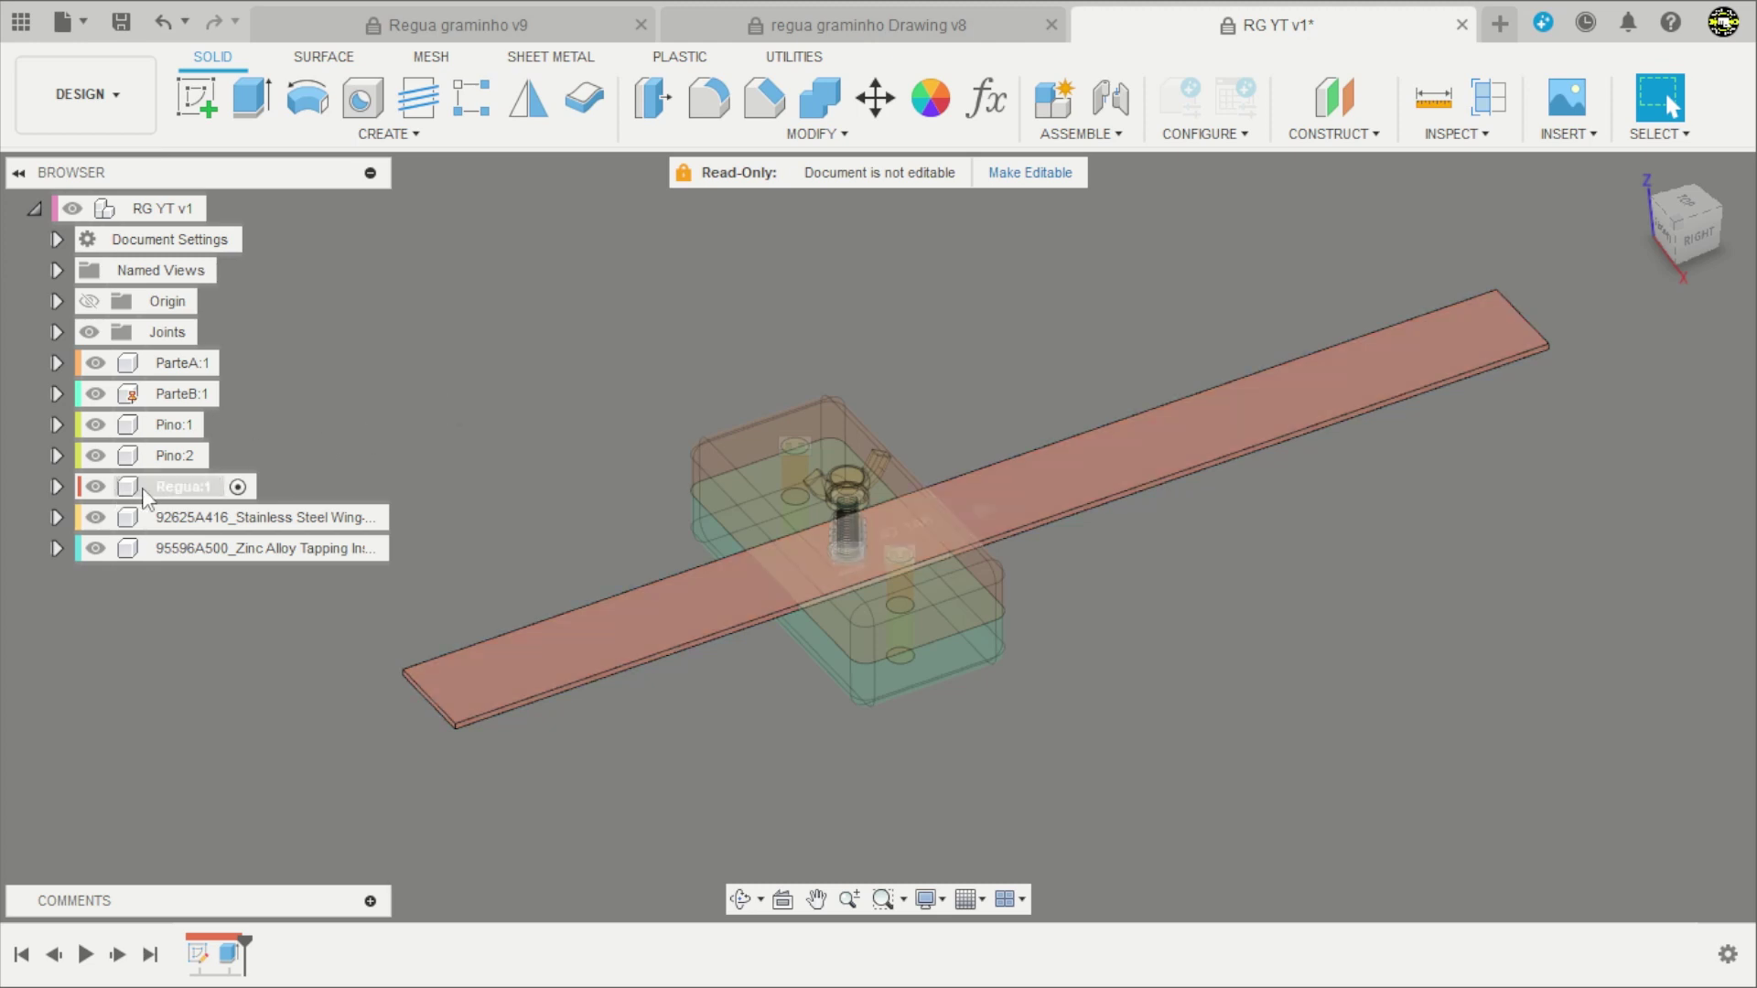
right_click(164, 487)
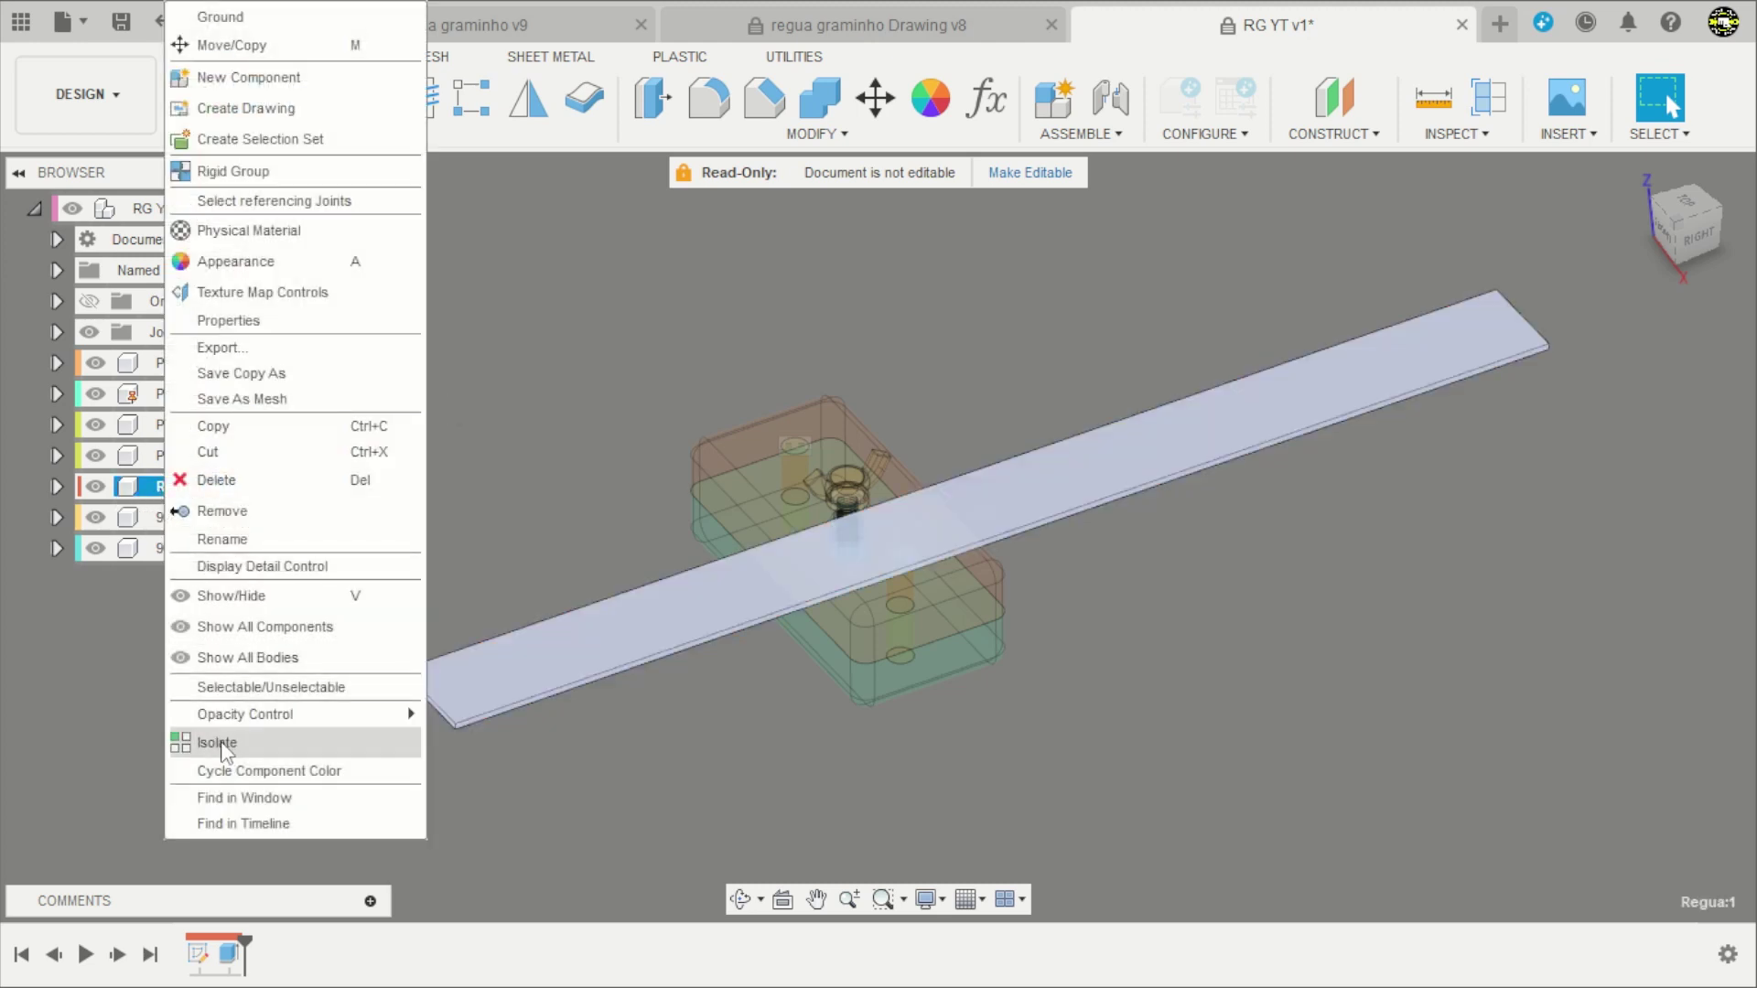
left_click(224, 743)
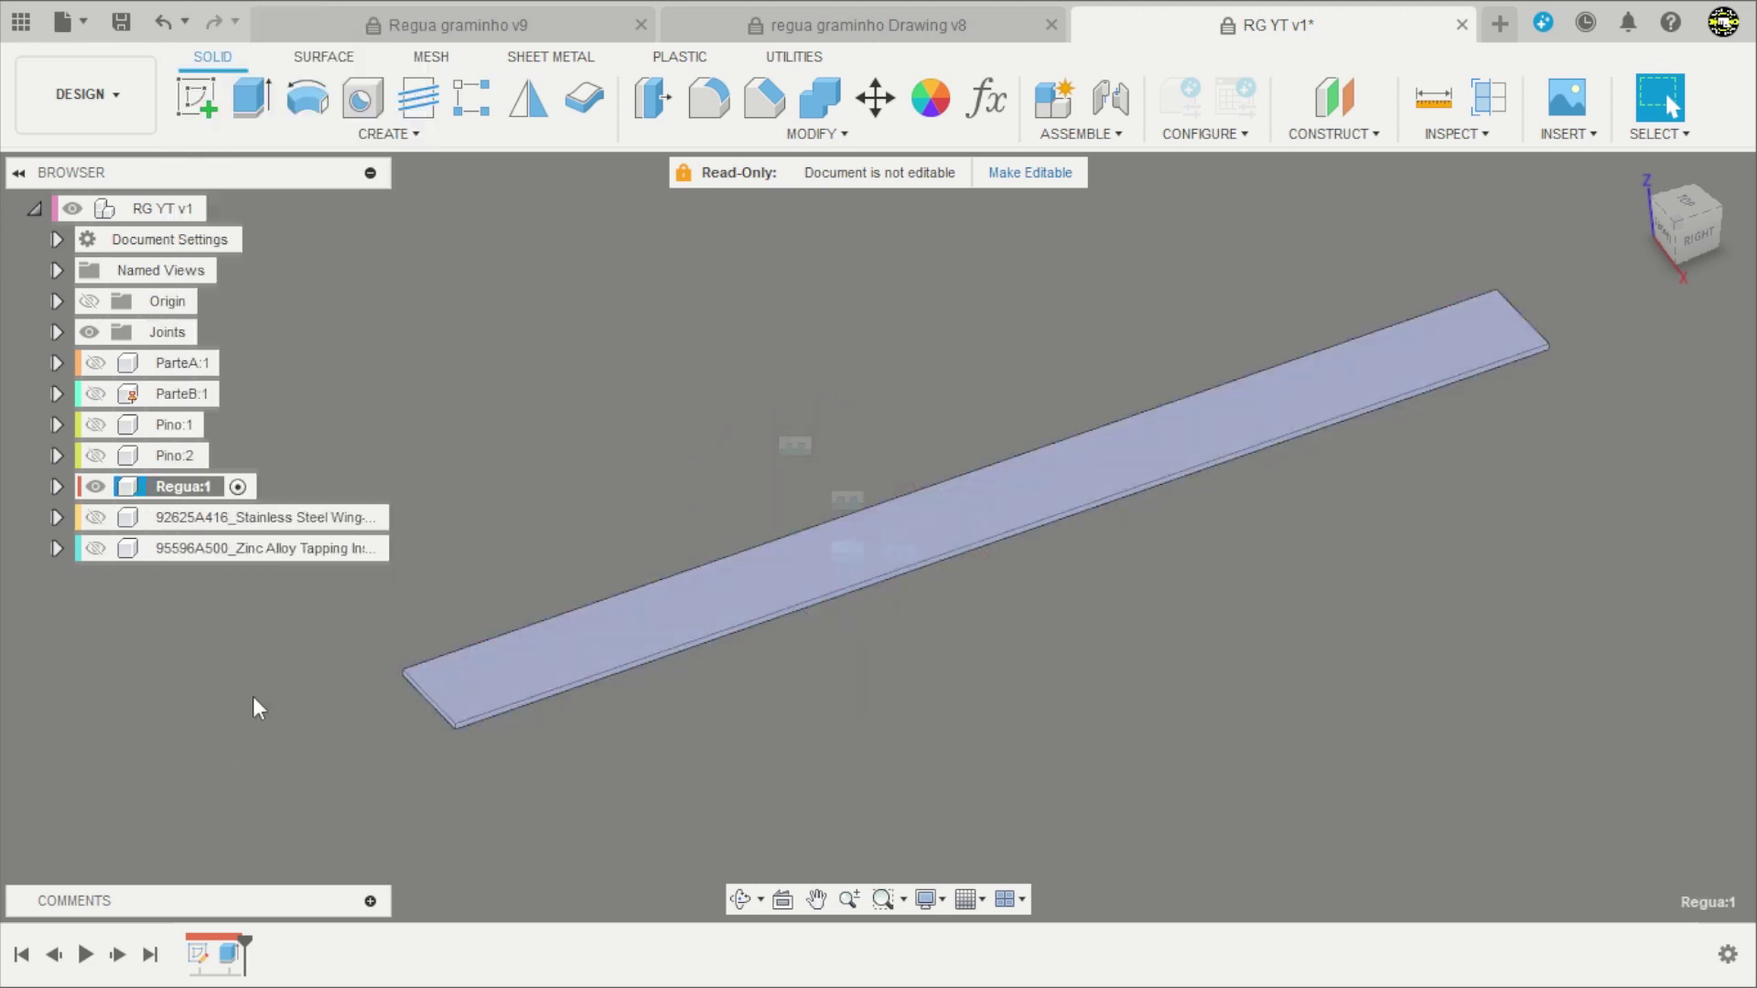
left_click(92, 332)
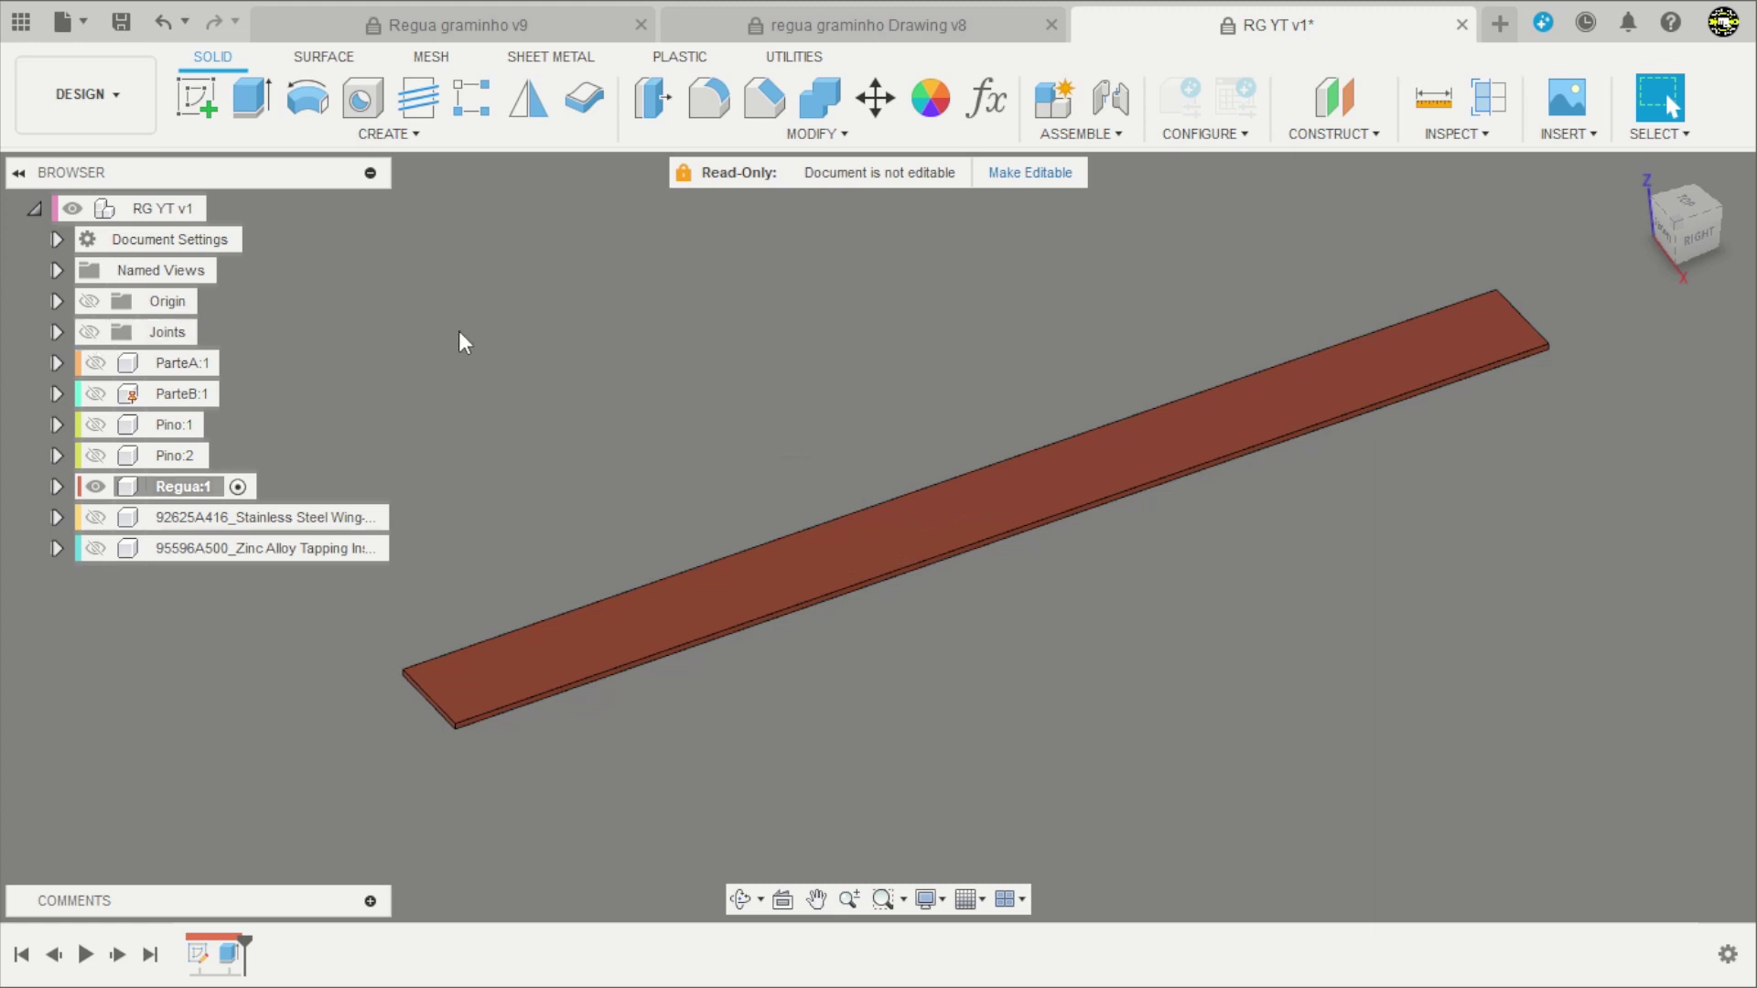
Start a decal and load pngegg.png from the ruler project's Imagem folder.
left_click(1588, 136)
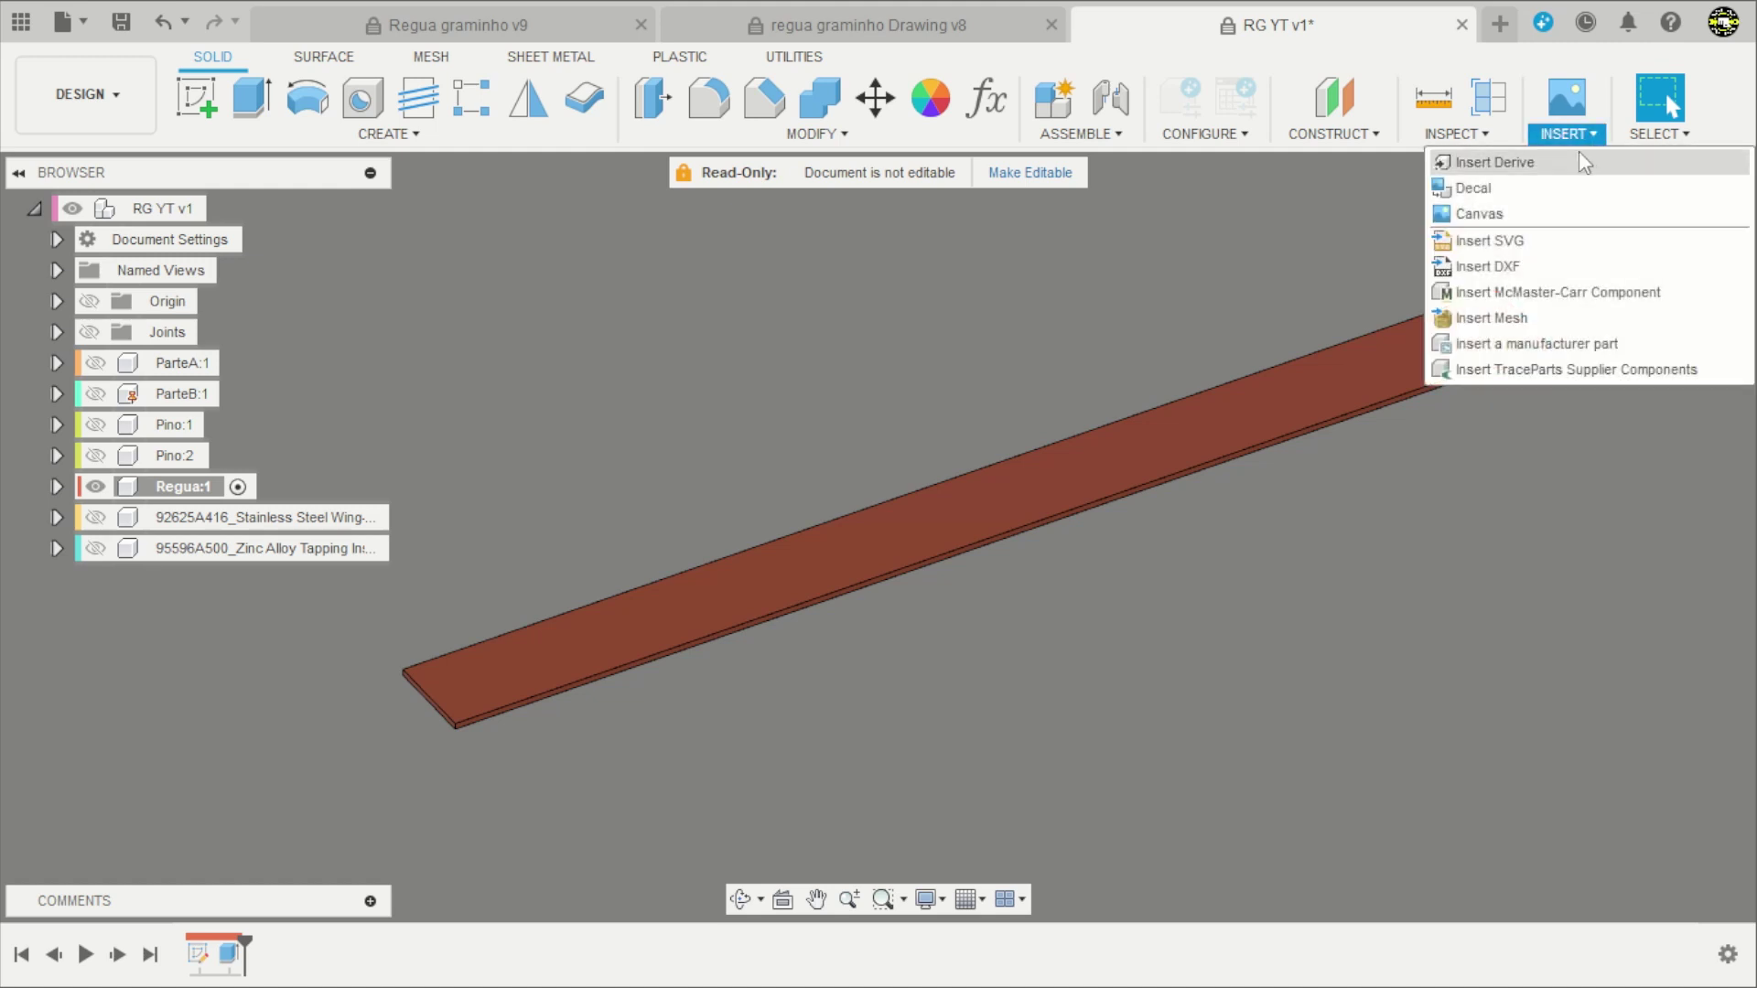
mouse_move(1473, 188)
left_click(1568, 135)
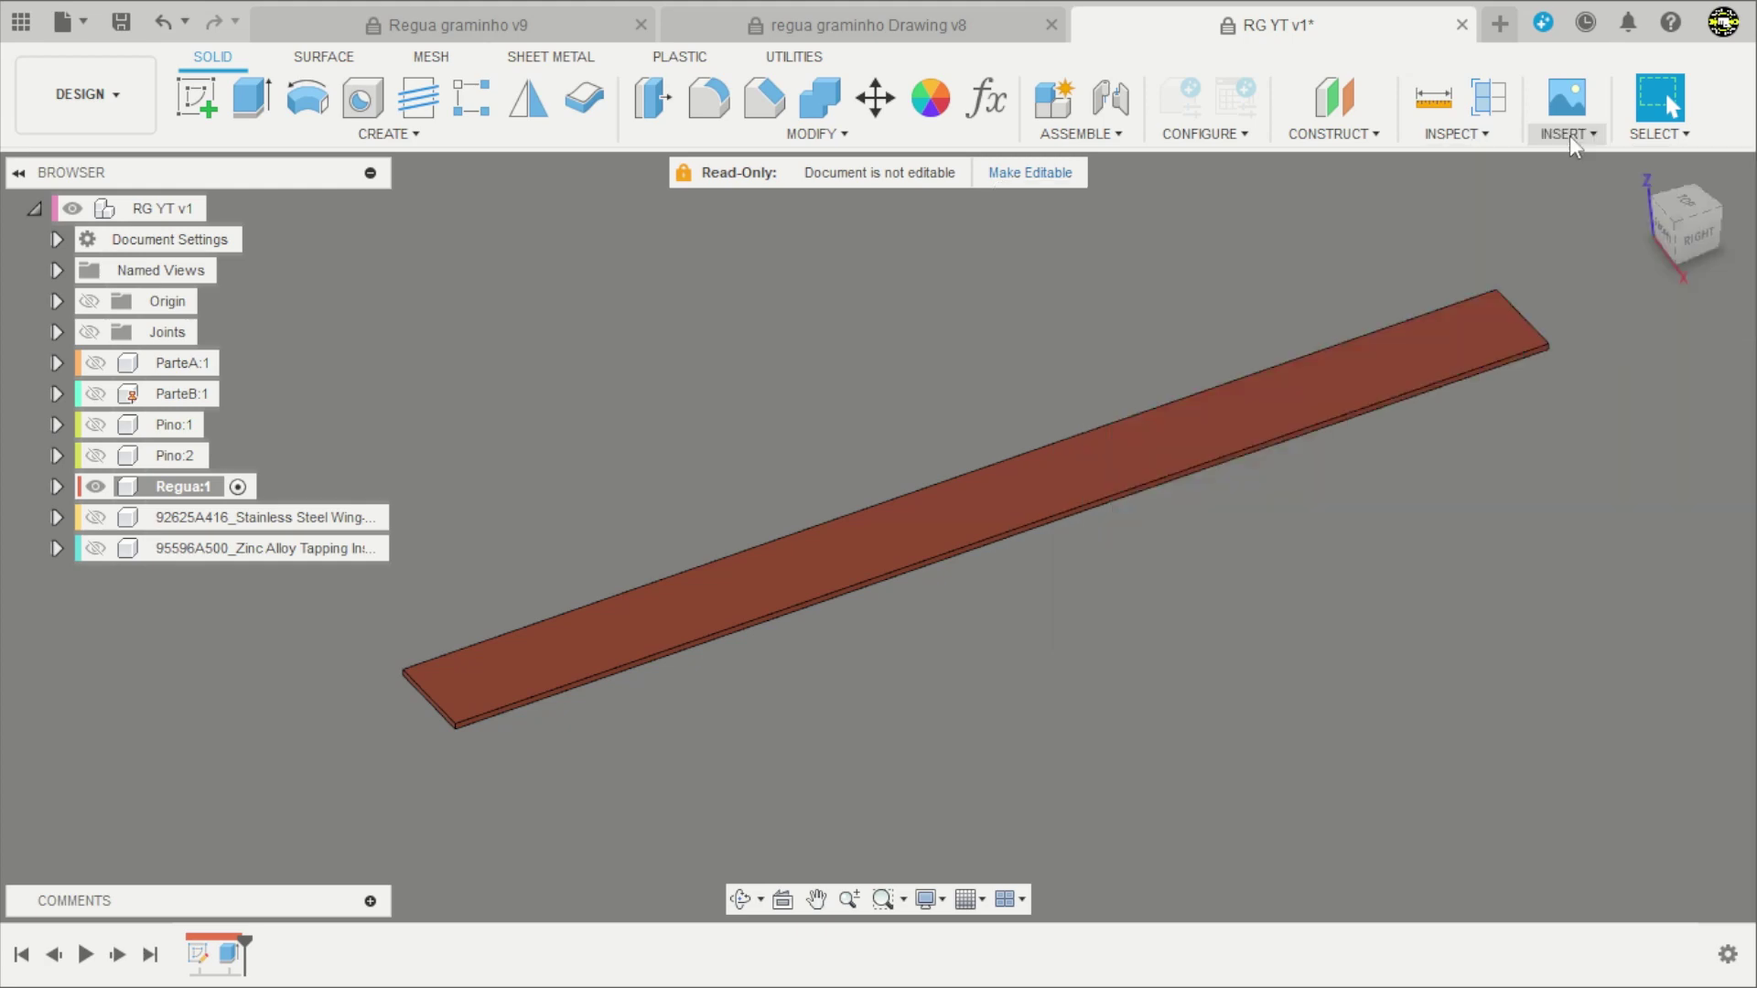
left_click(1505, 191)
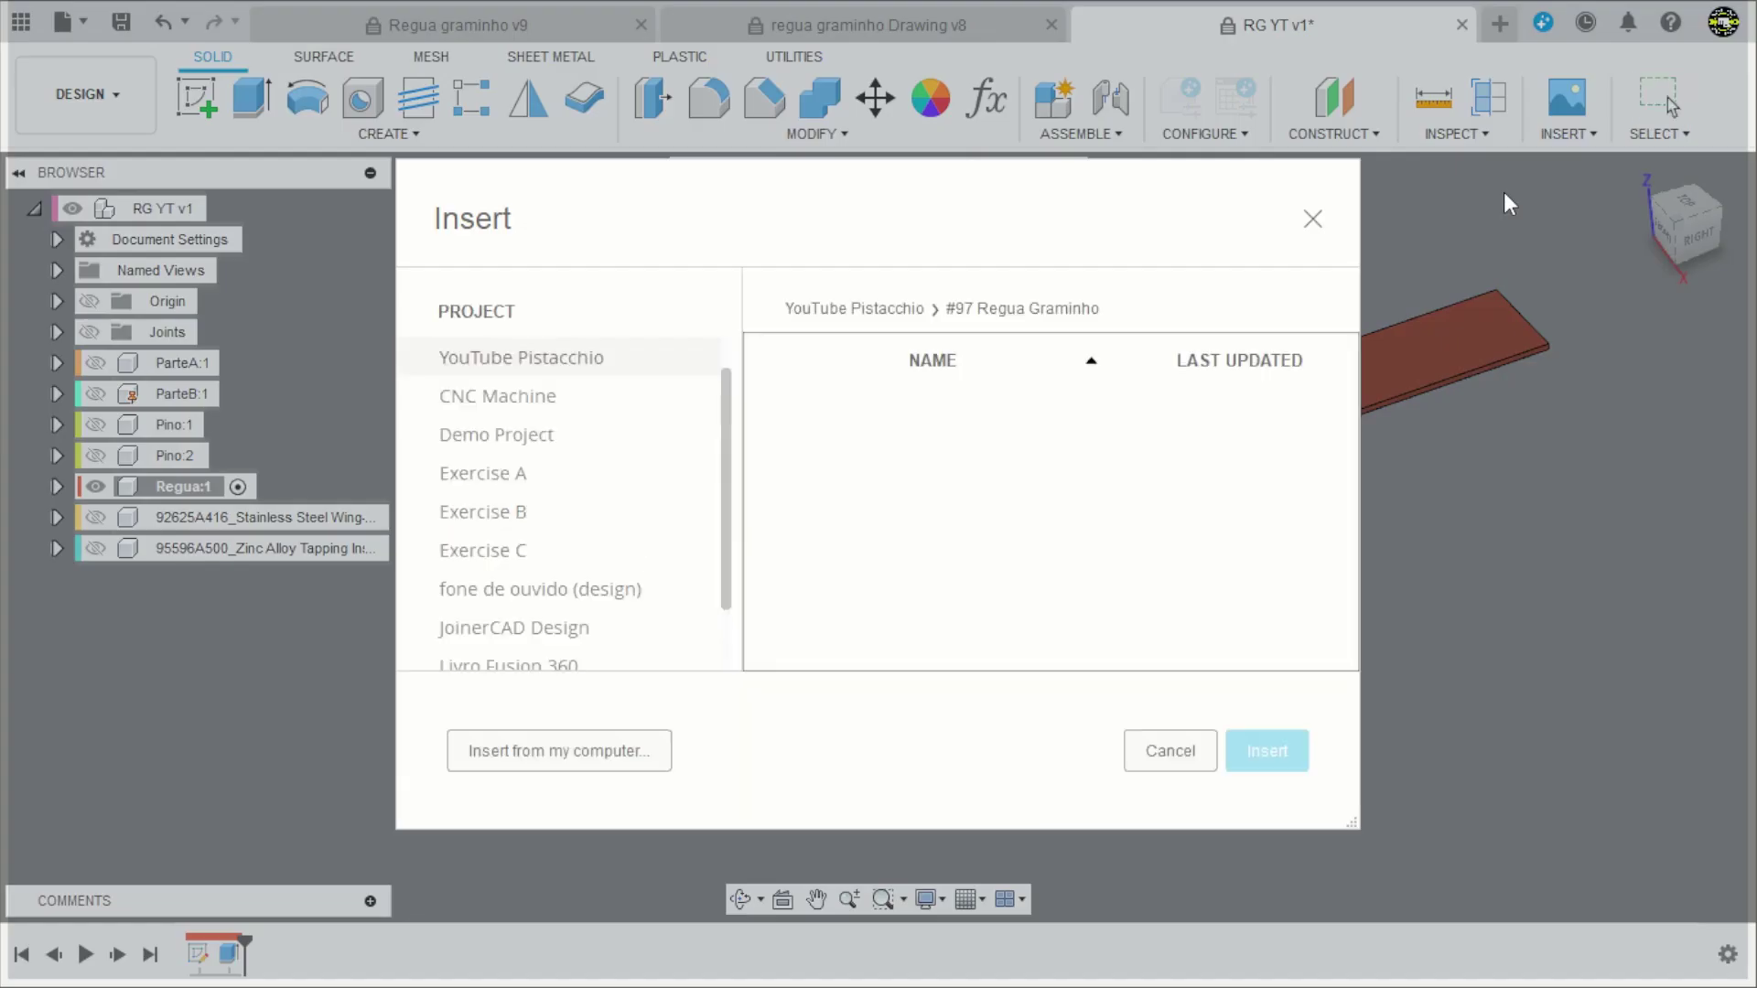
left_click(580, 752)
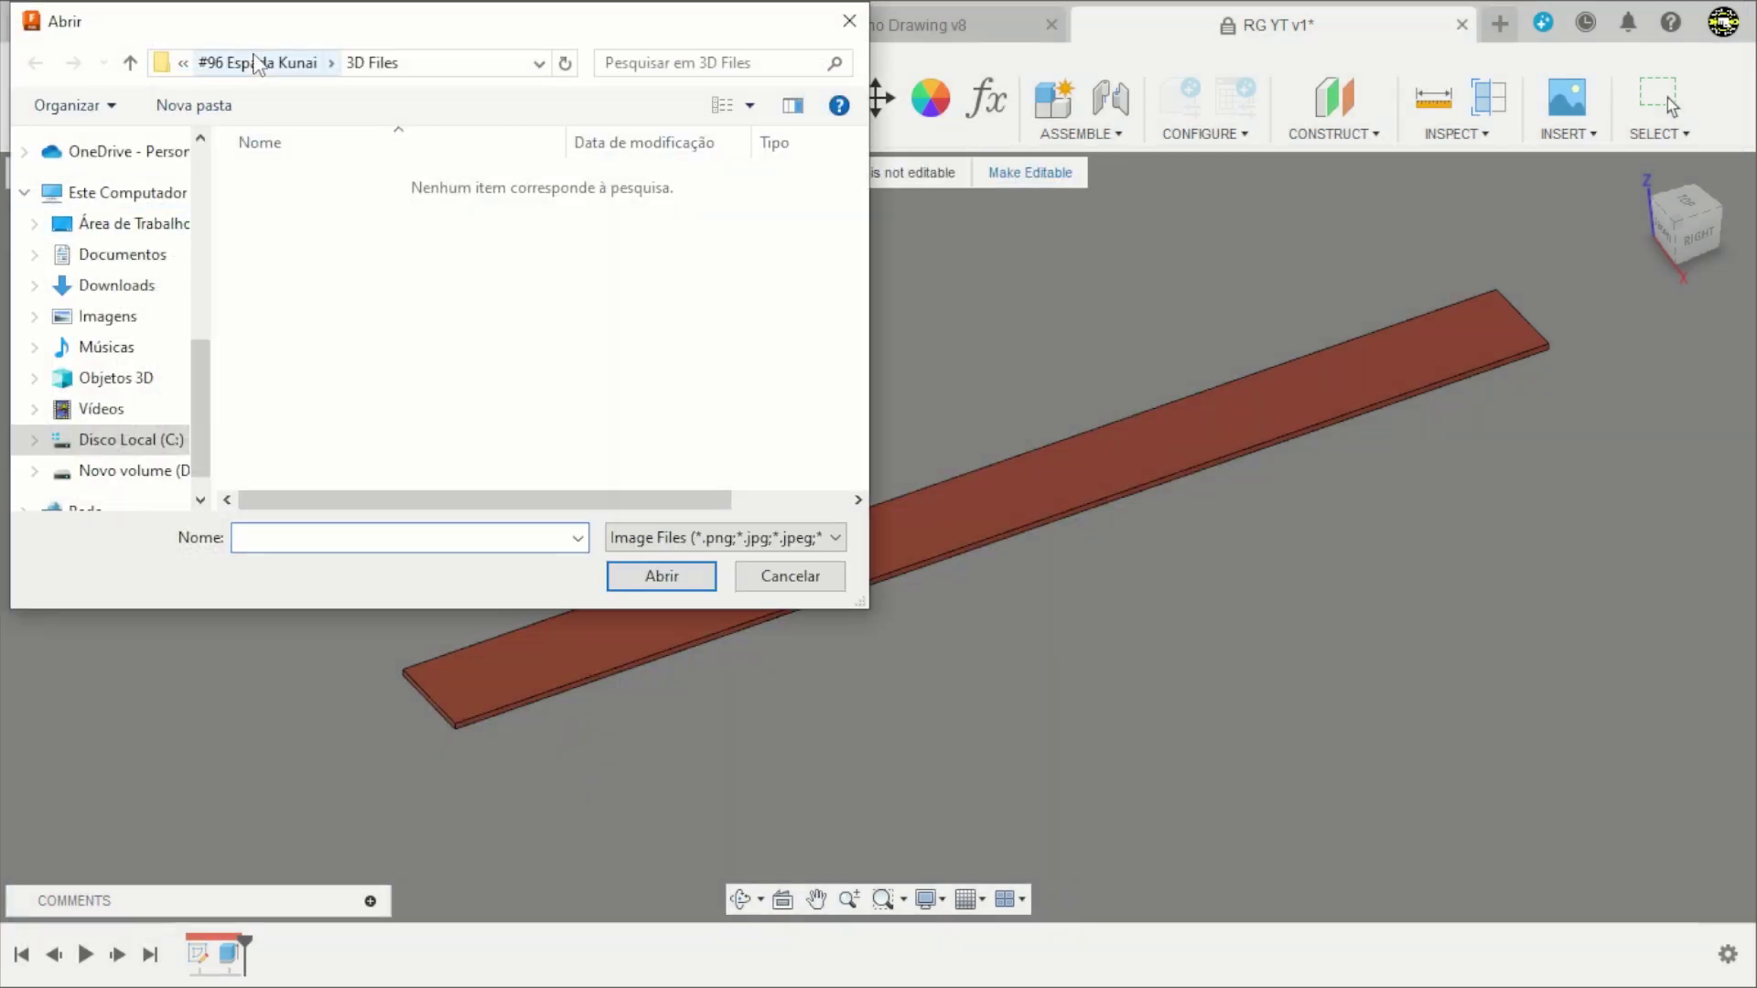
left_click(236, 63)
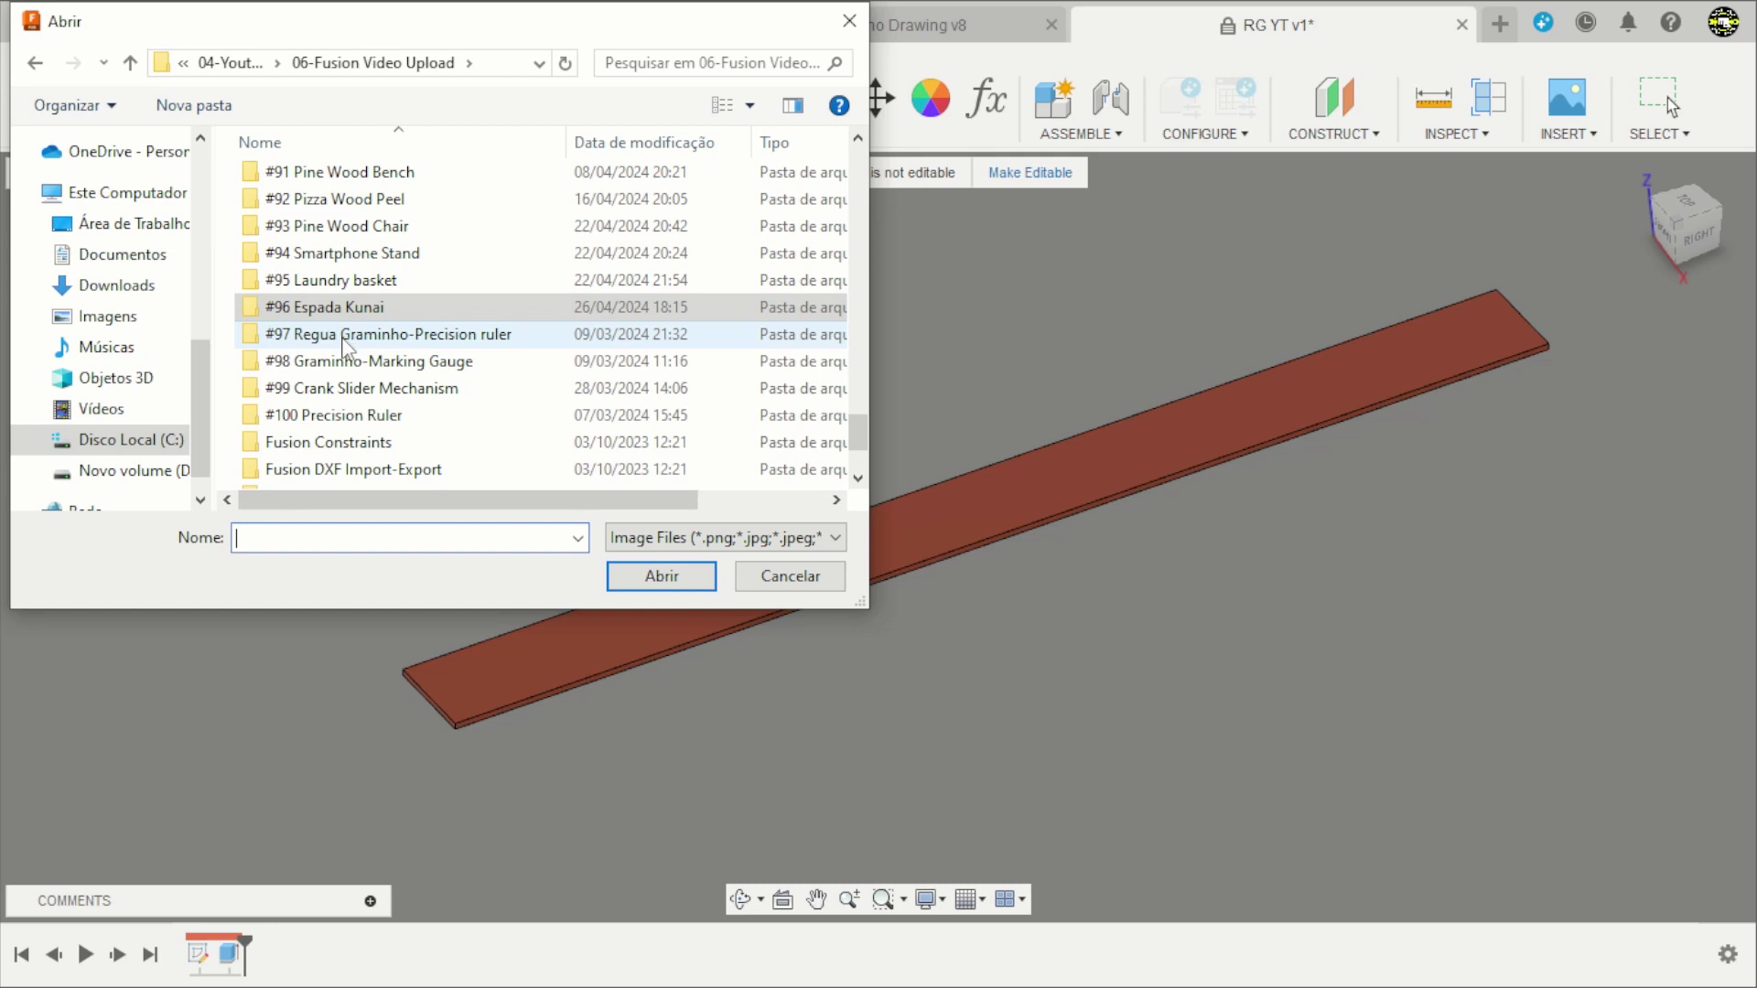
double_click(344, 335)
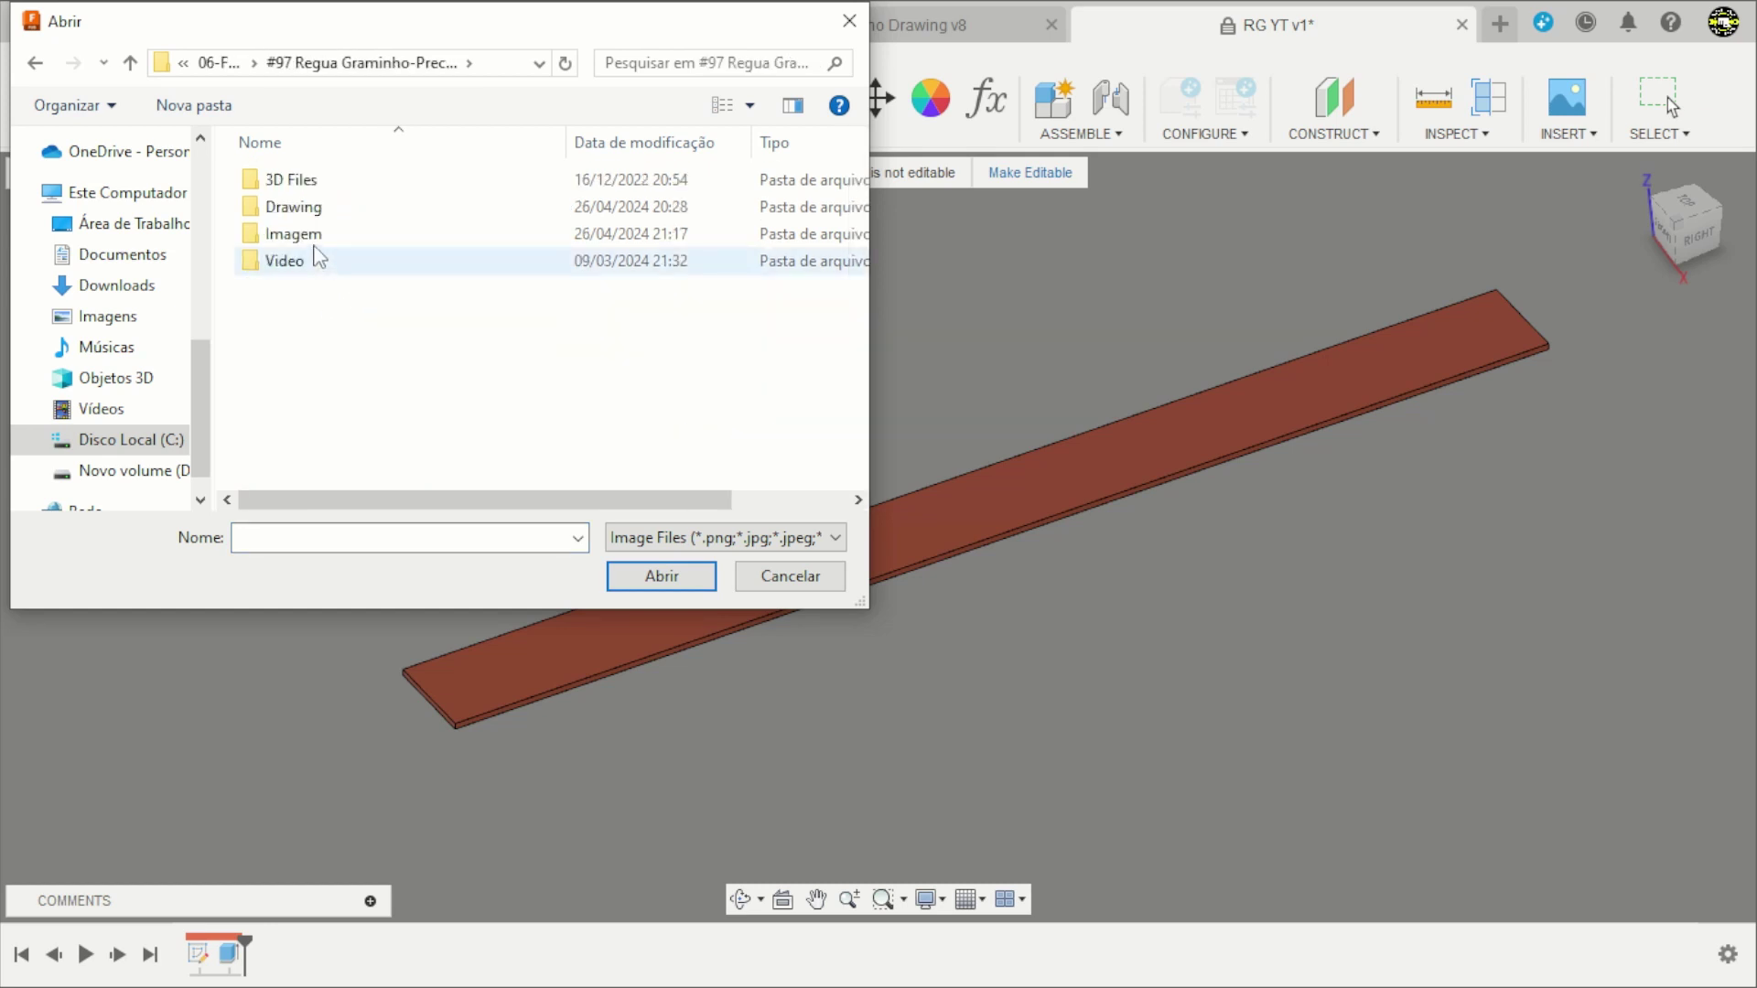
double_click(311, 234)
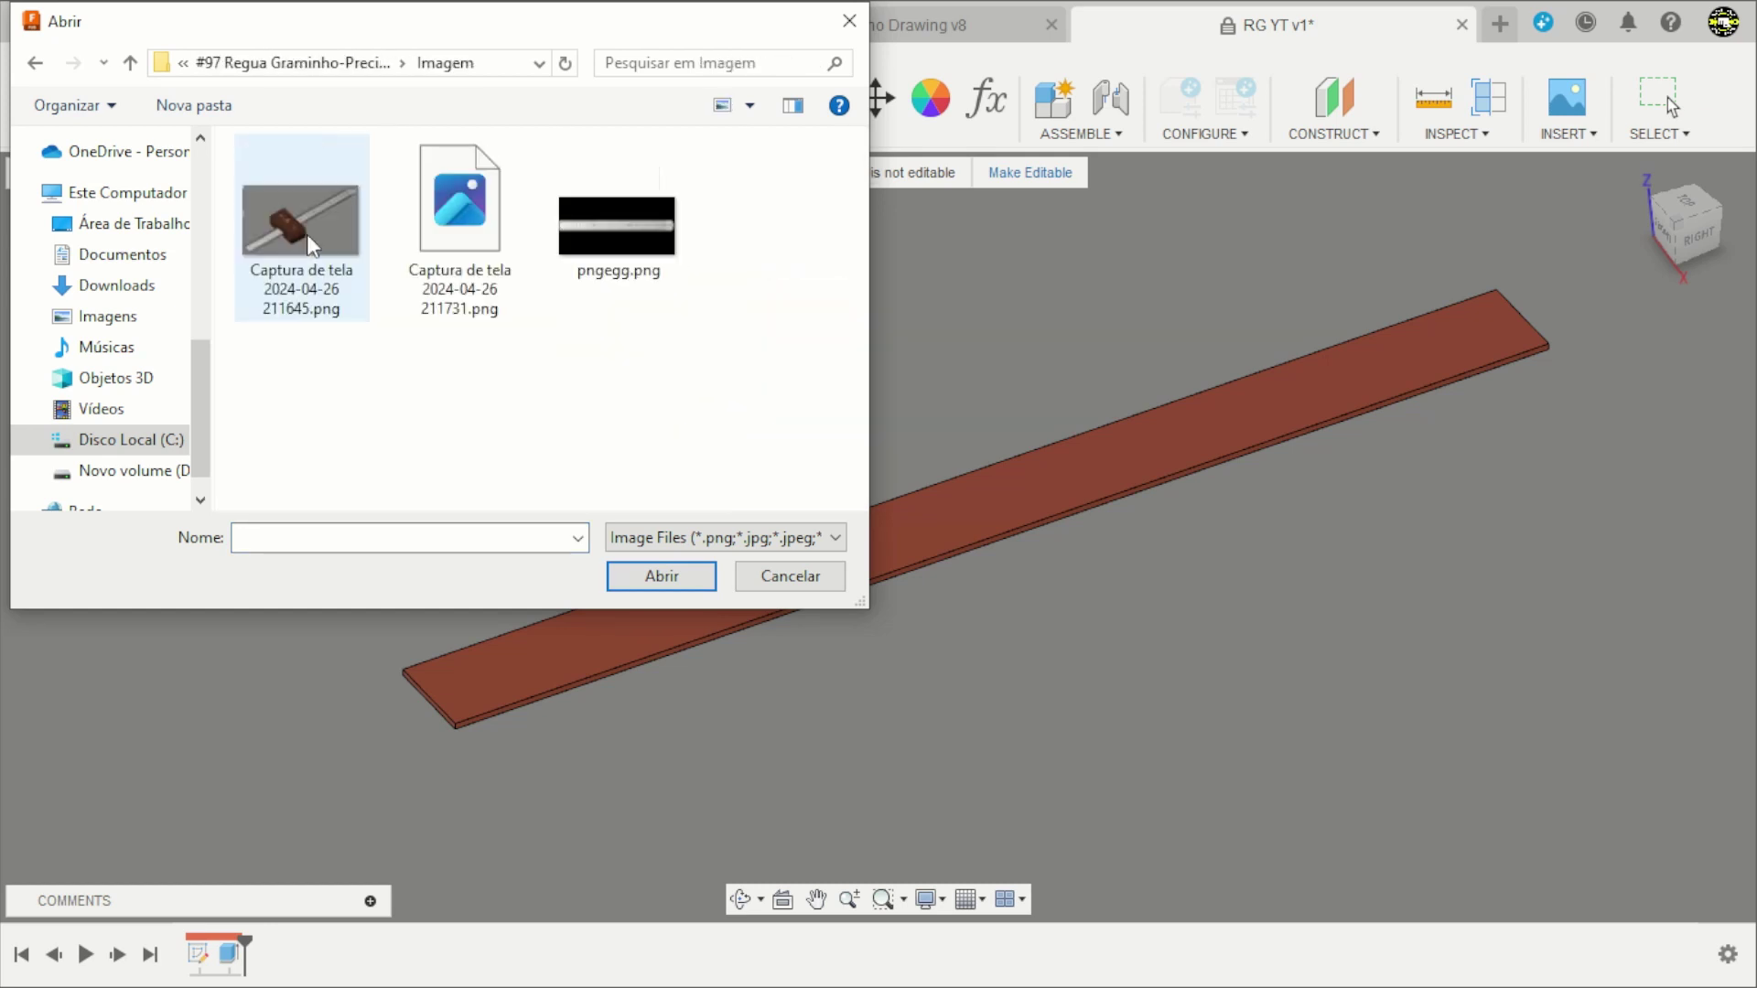
left_click(584, 243)
left_click(681, 568)
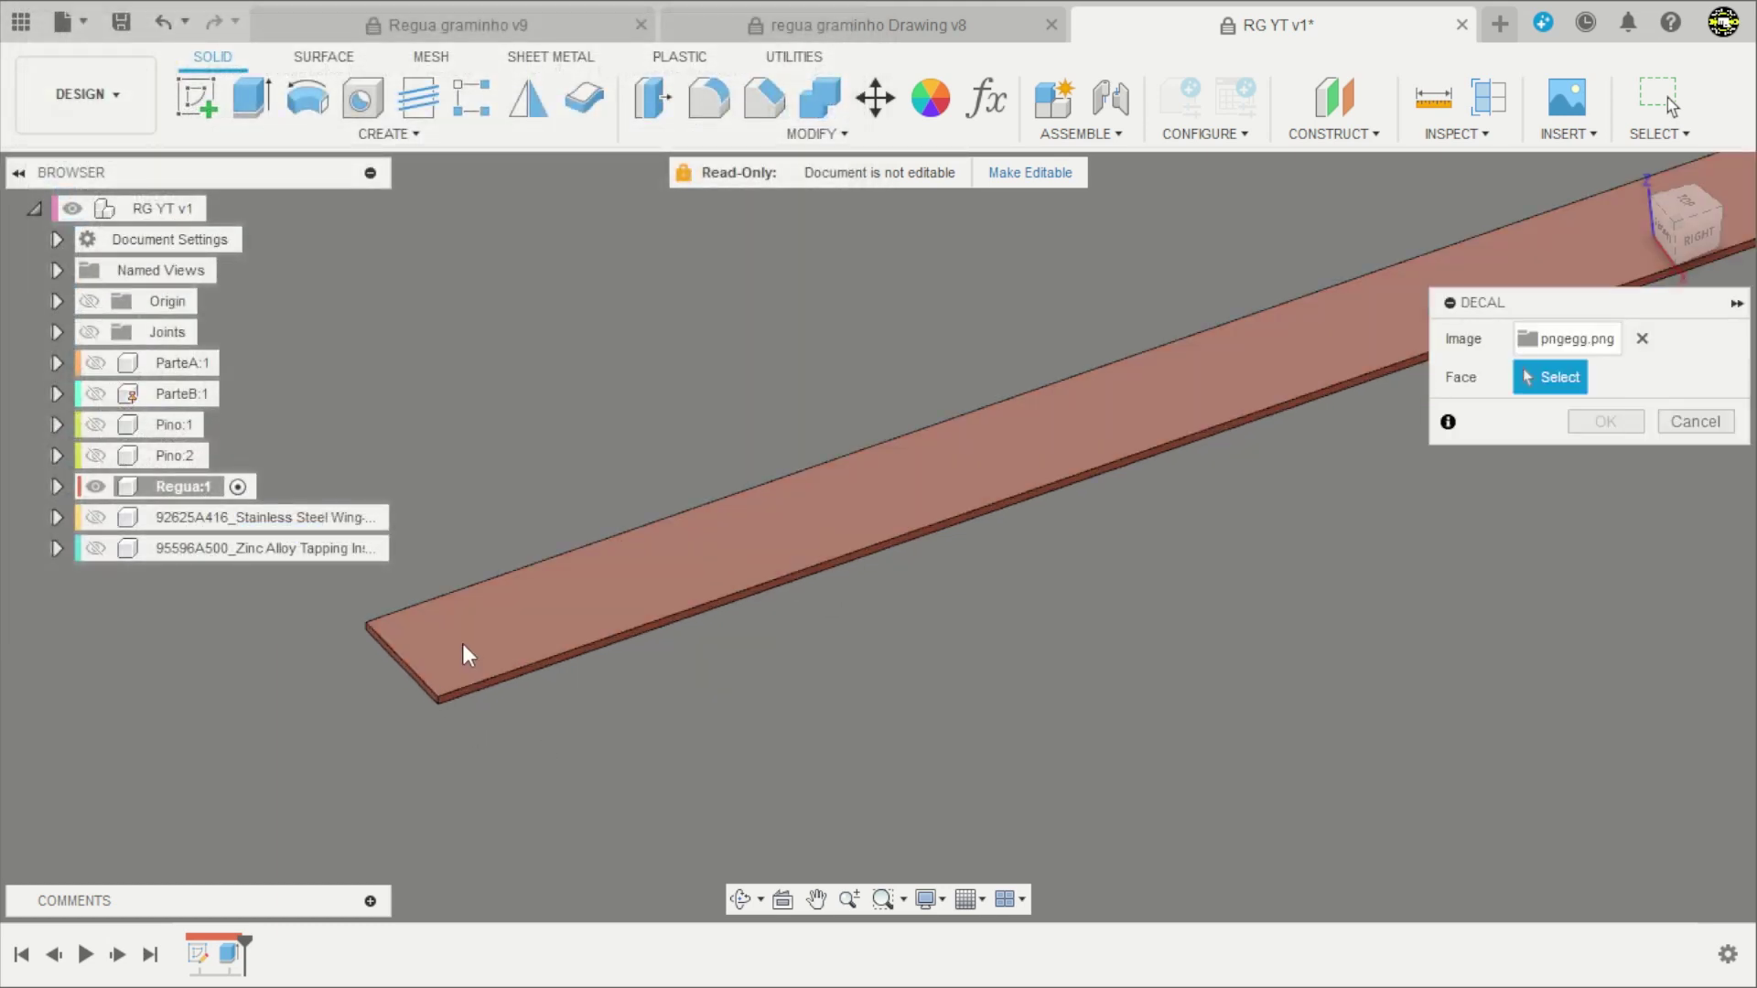
Place the decal on the bar's top face only, rotated to -90°.
left_click(463, 644)
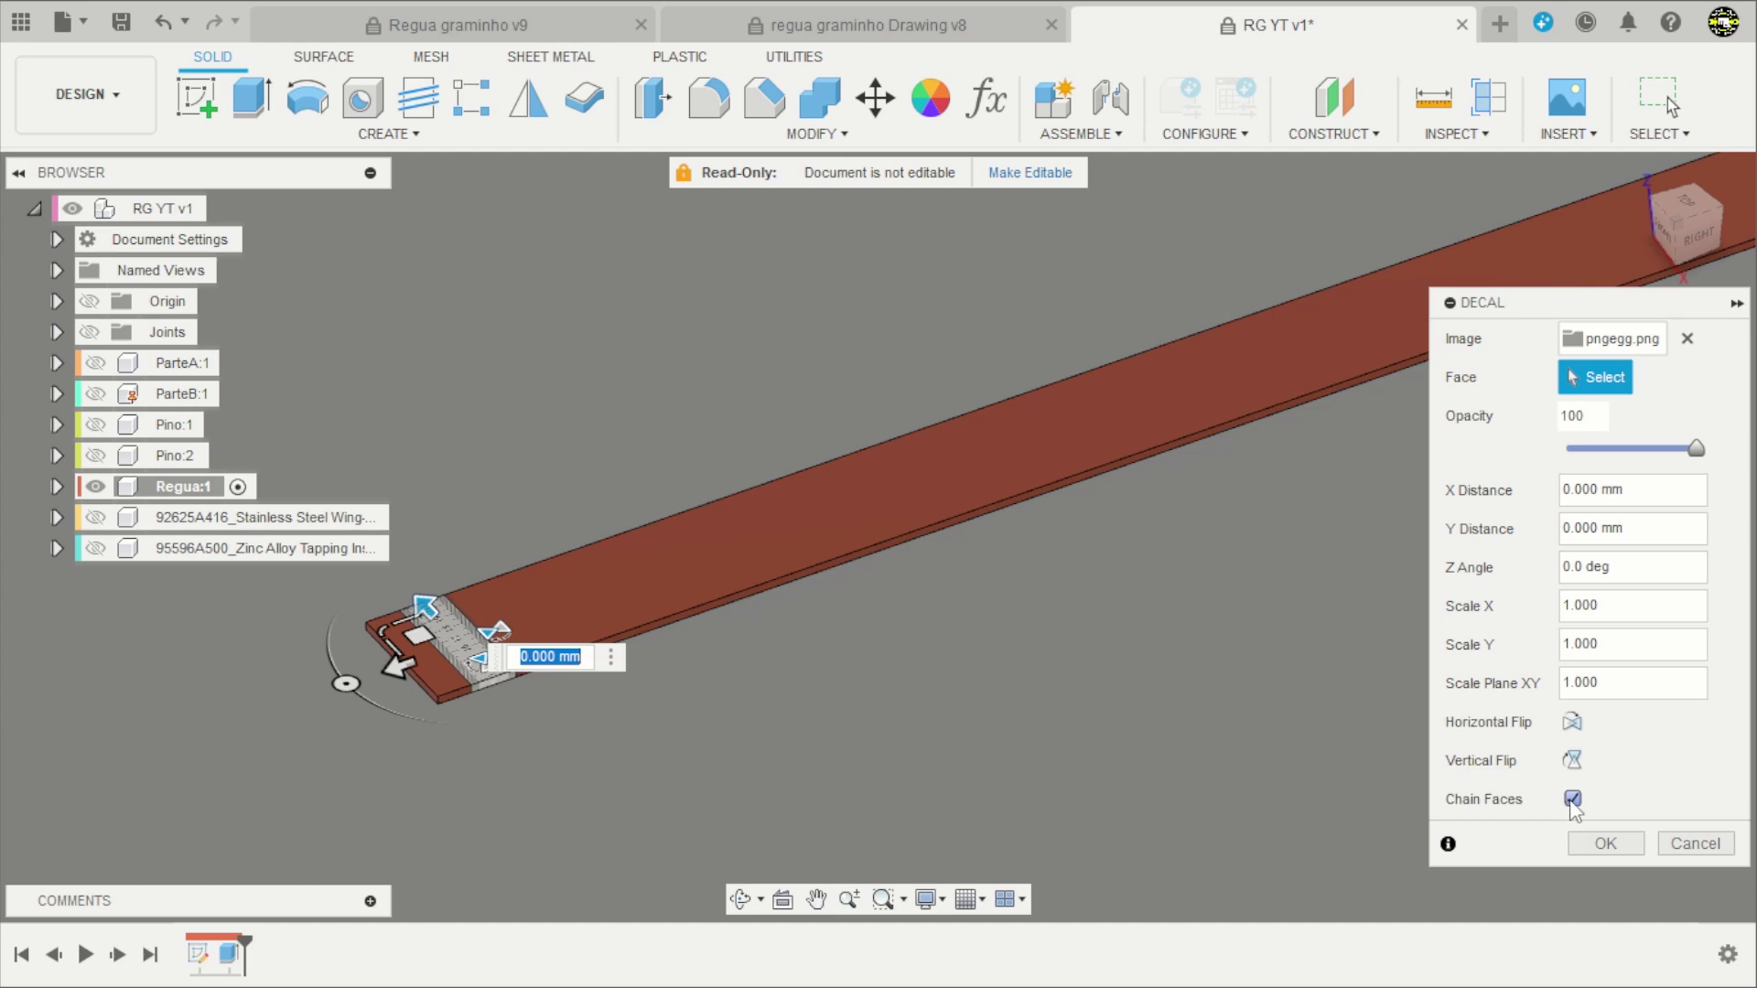
left_click(1572, 799)
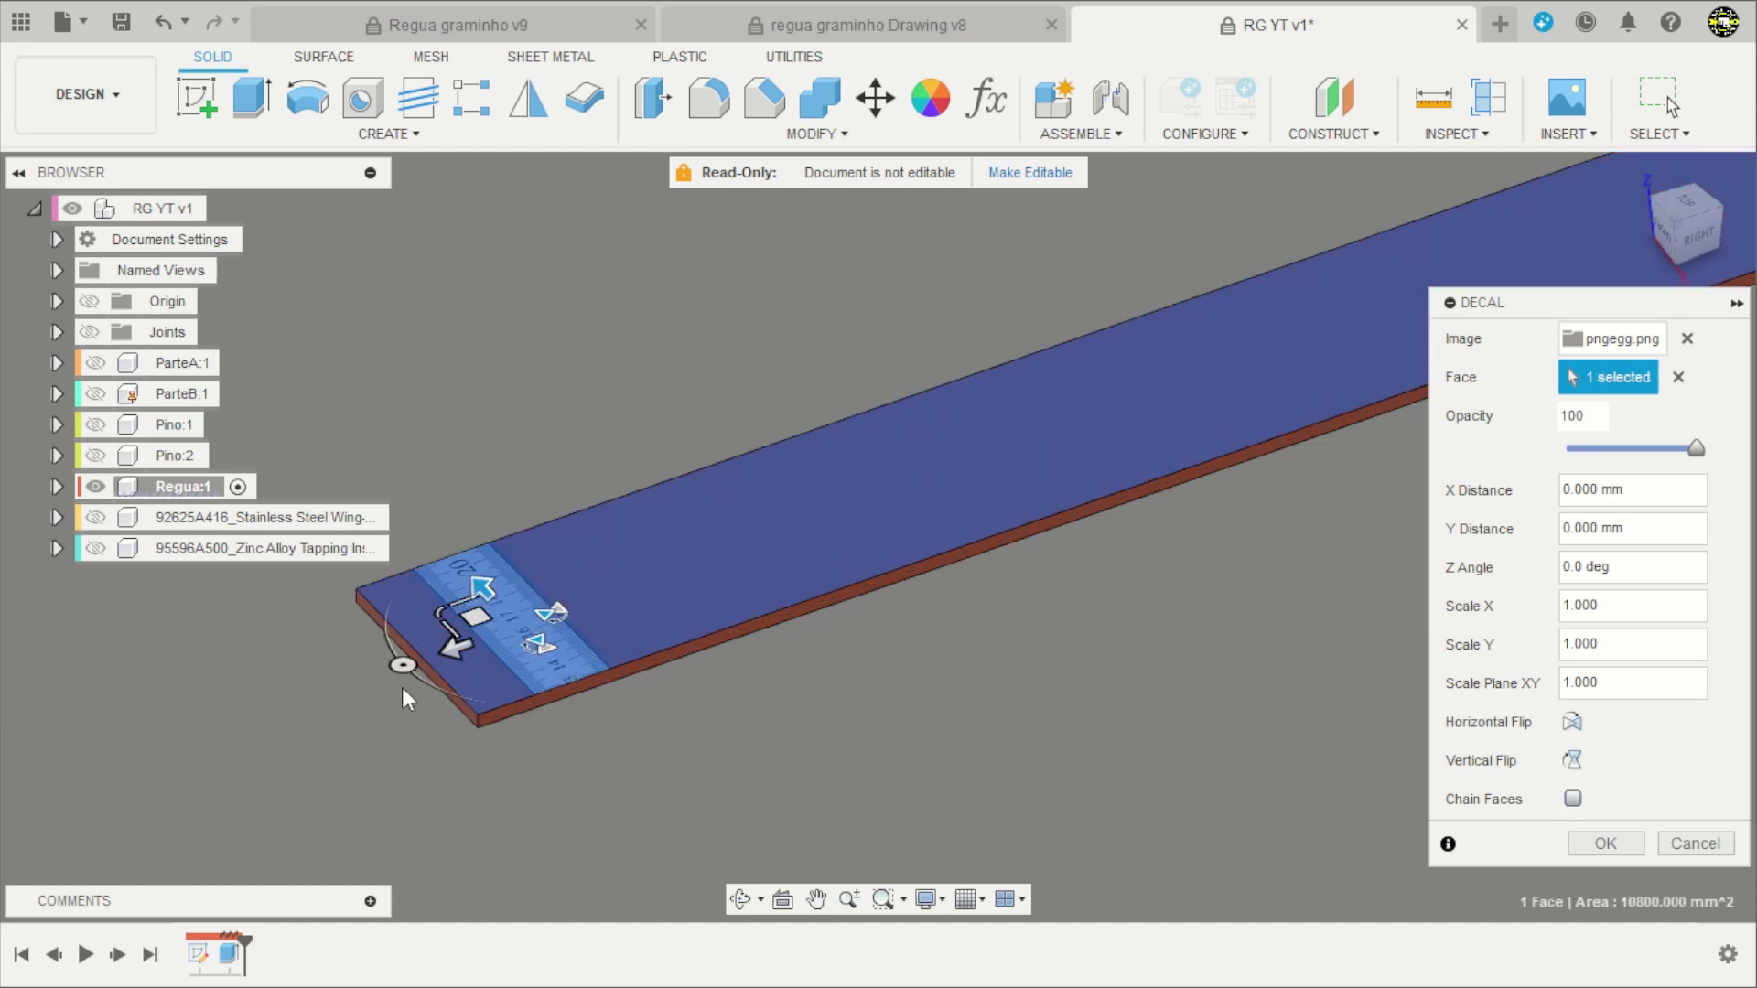
mouse_move(402, 665)
left_mouse_down()
mouse_move(490, 688)
mouse_move(308, 453)
left_mouse_up()
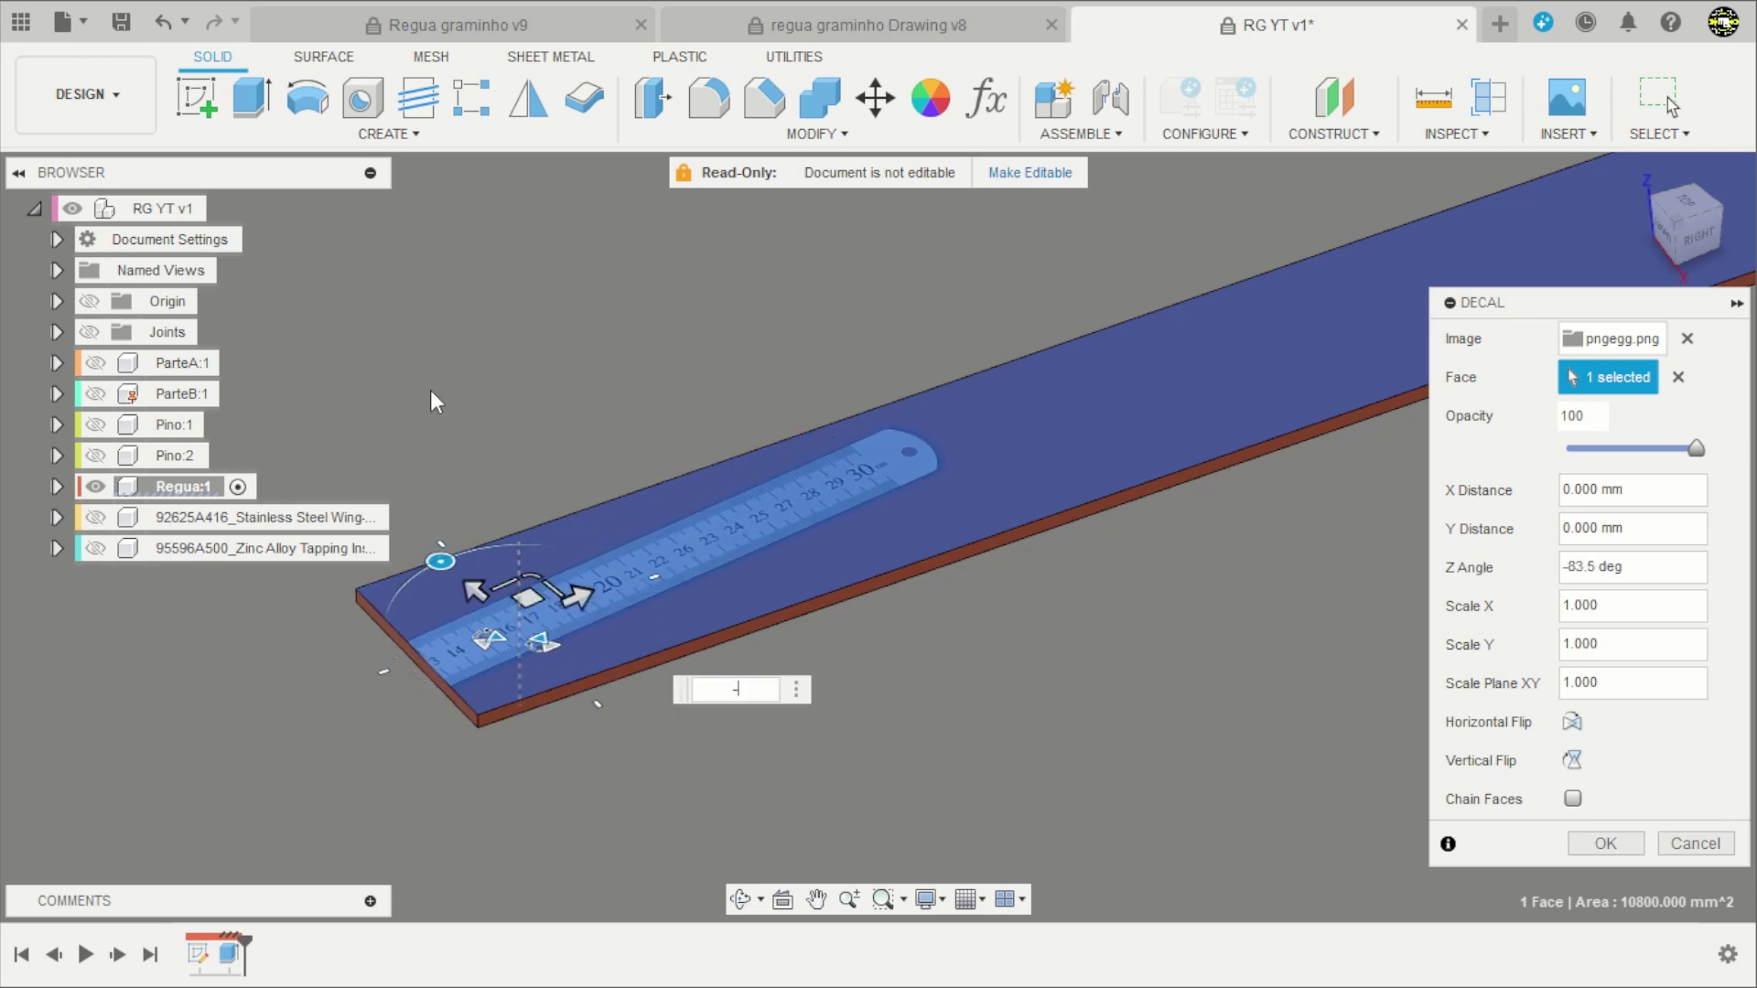
type("-90")
key("Return")
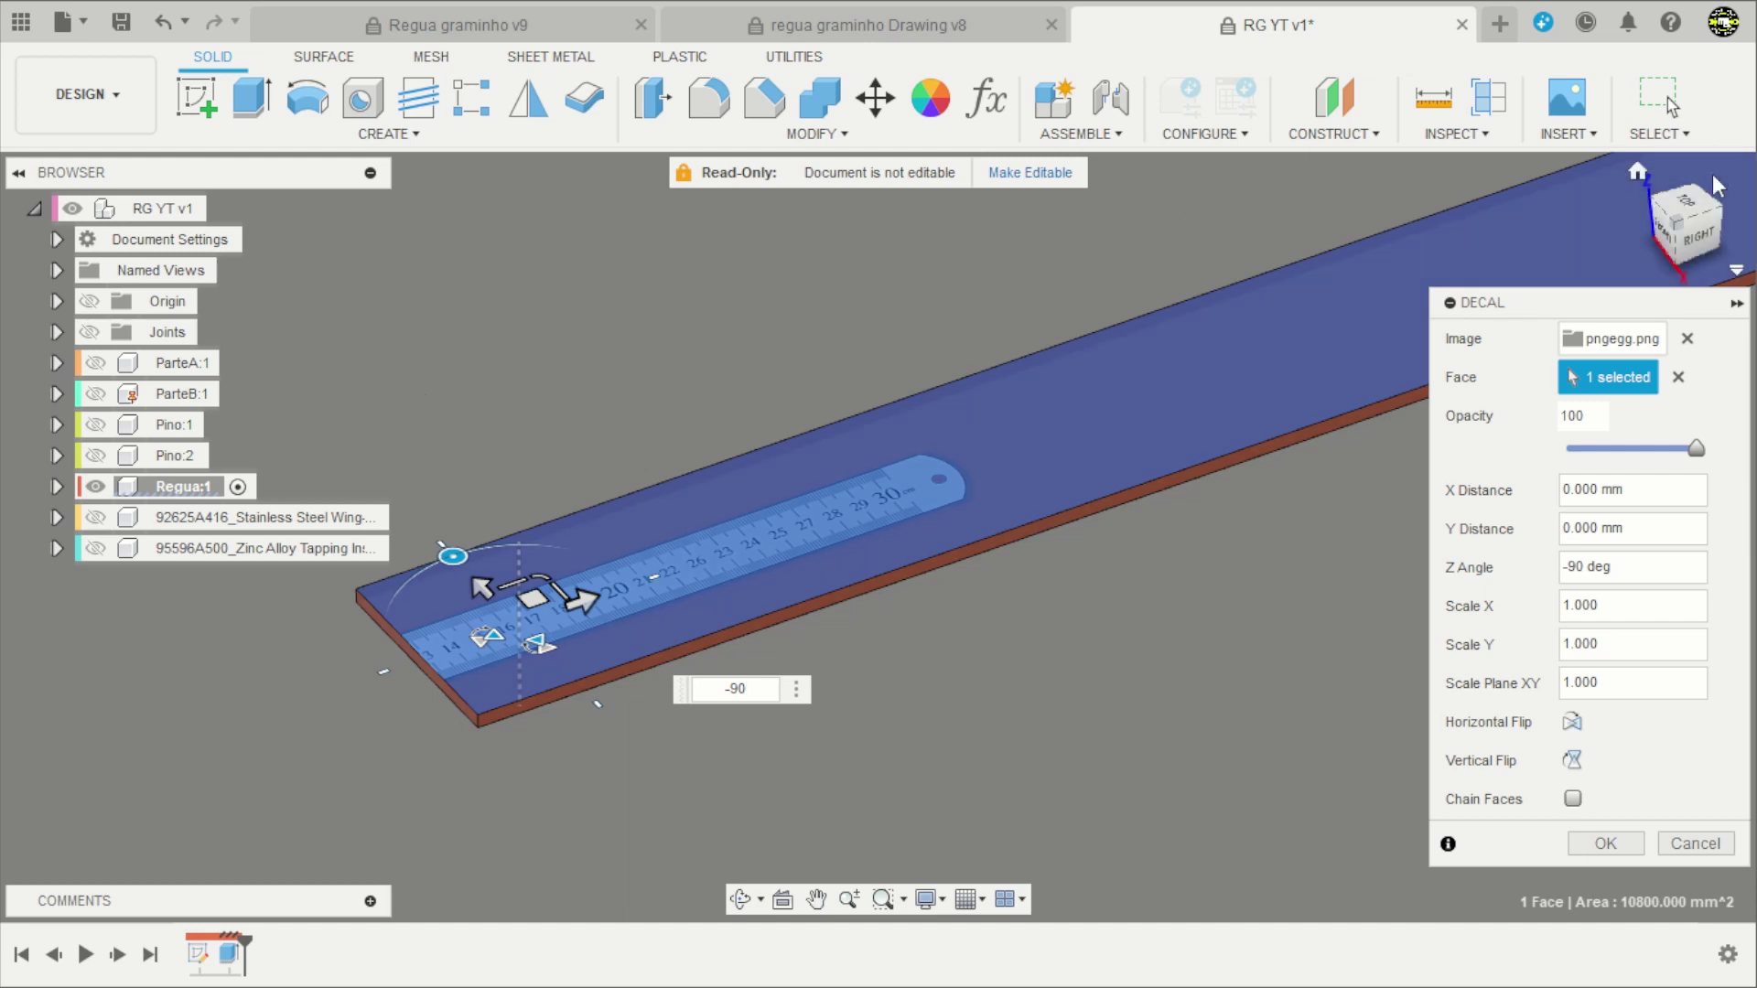
In Top view, scale and slide the ruler image along the bar, then confirm.
left_click(1699, 206)
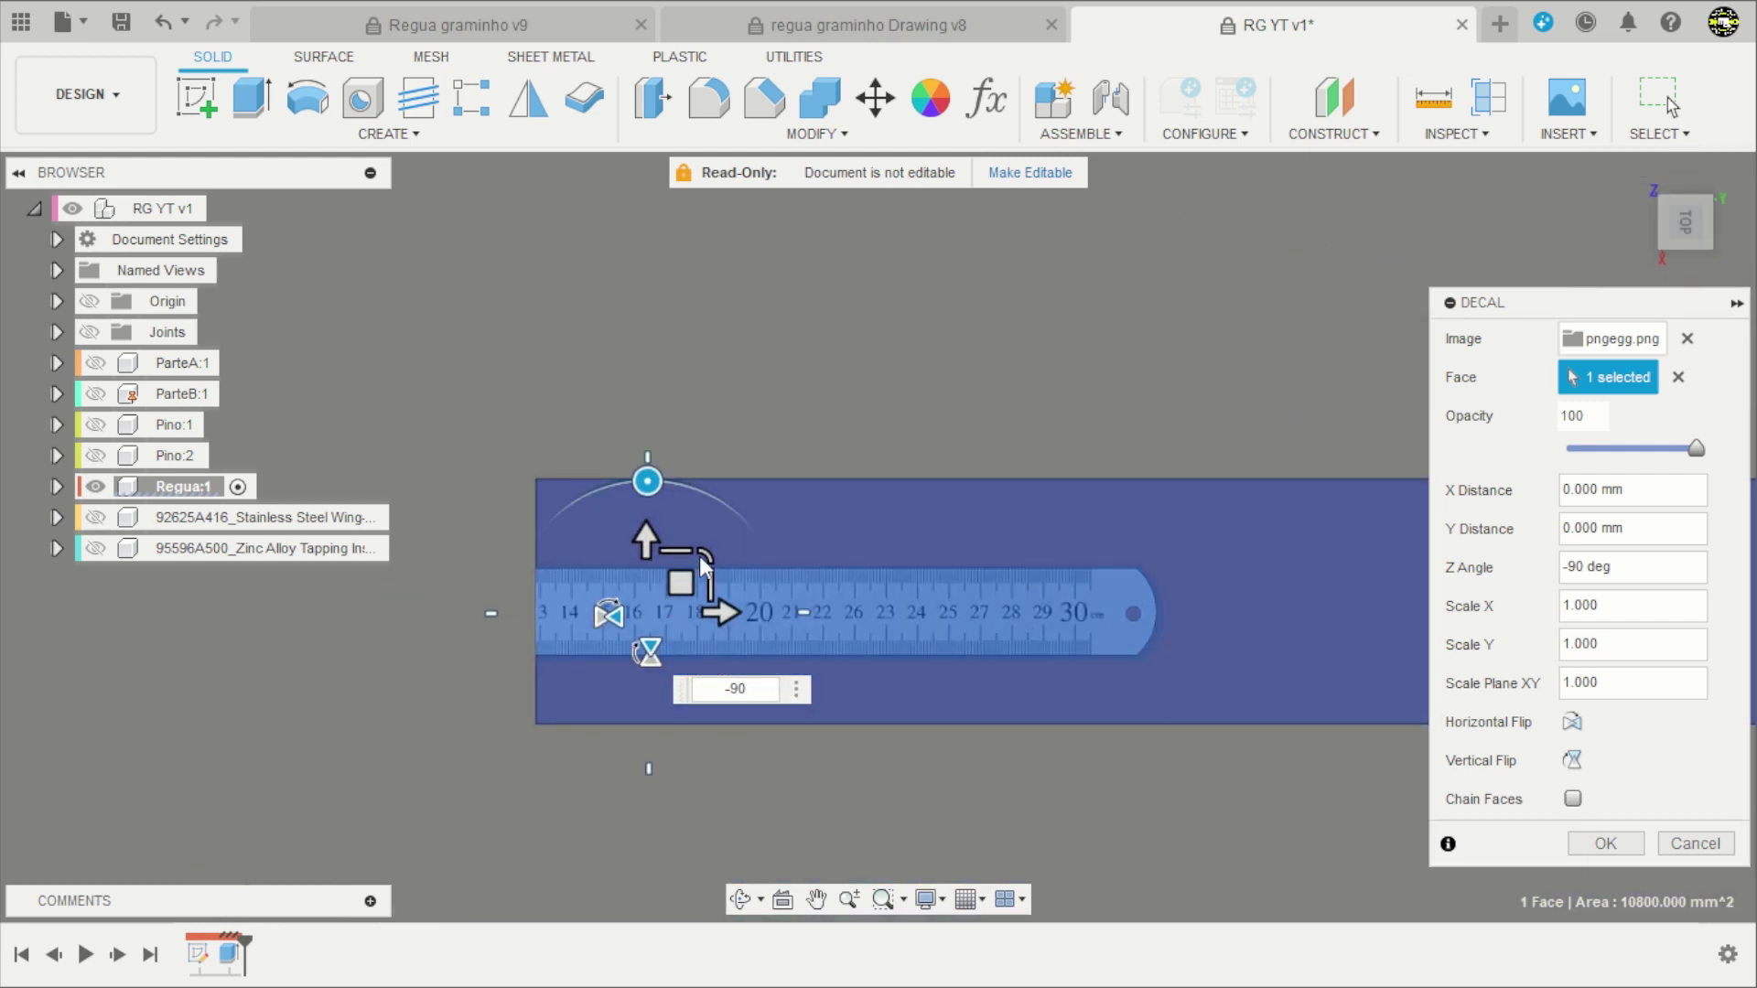
mouse_move(702, 563)
left_mouse_down()
mouse_move(906, 492)
mouse_move(870, 510)
mouse_move(888, 508)
left_mouse_up()
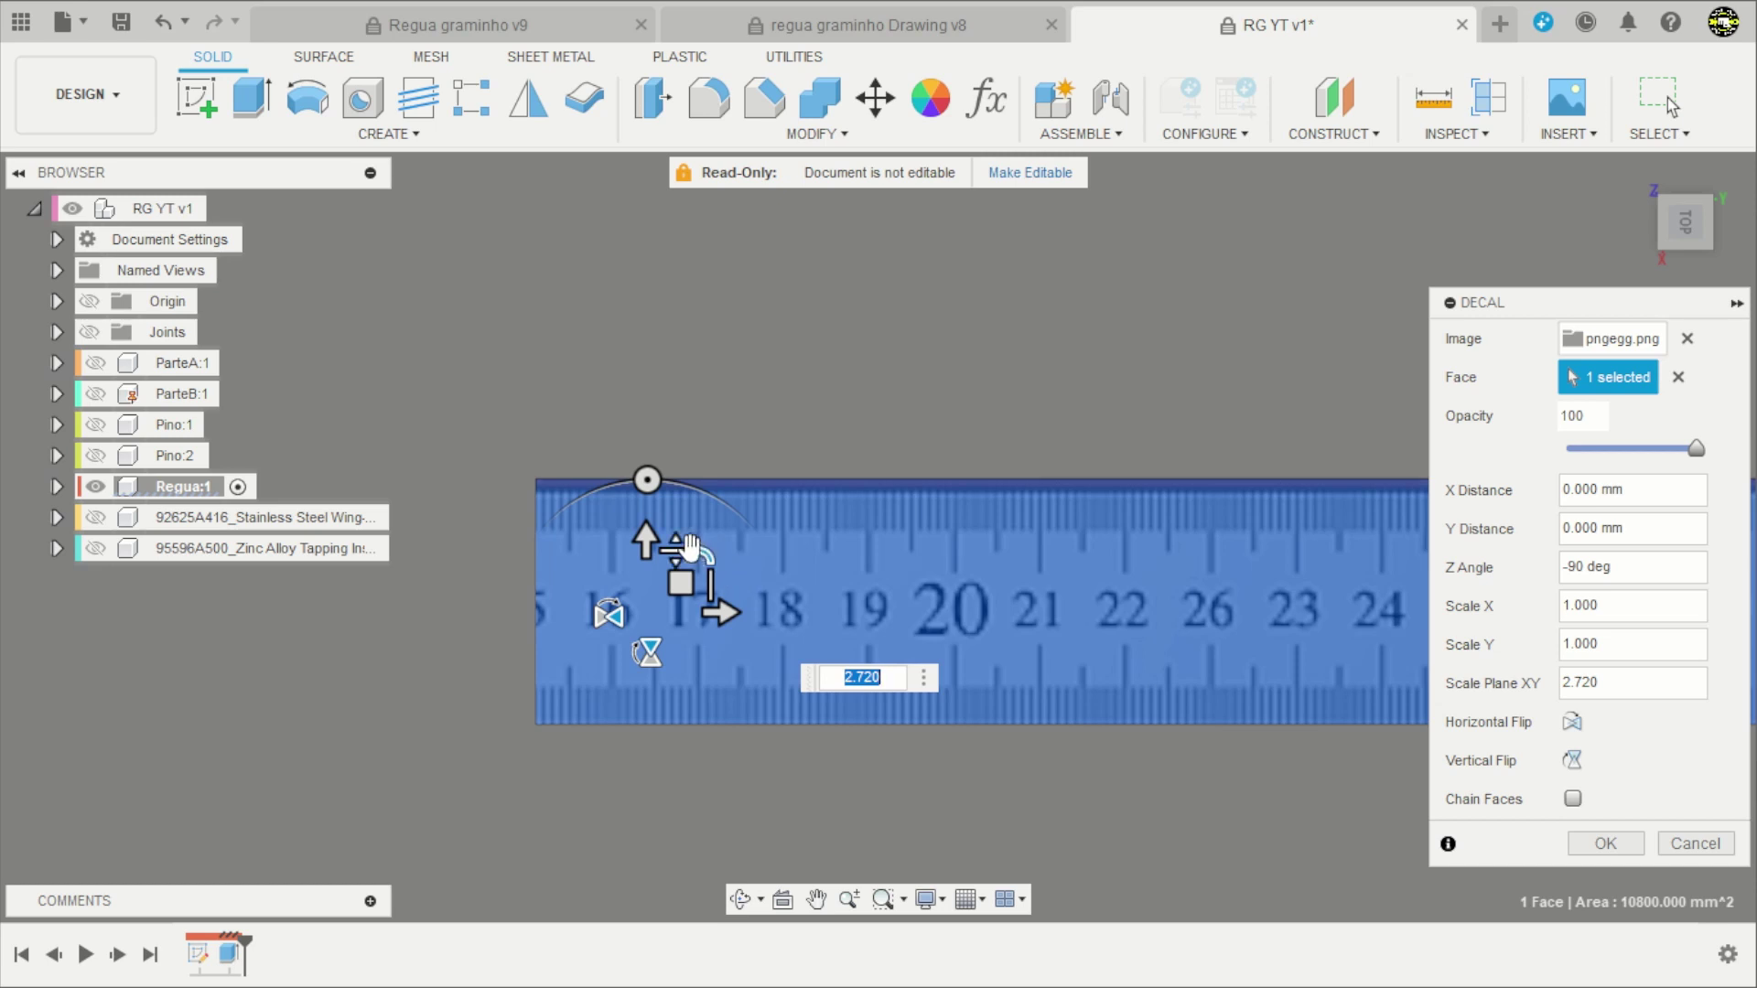
mouse_move(647, 544)
left_mouse_down()
mouse_move(647, 530)
mouse_move(704, 547)
left_mouse_up()
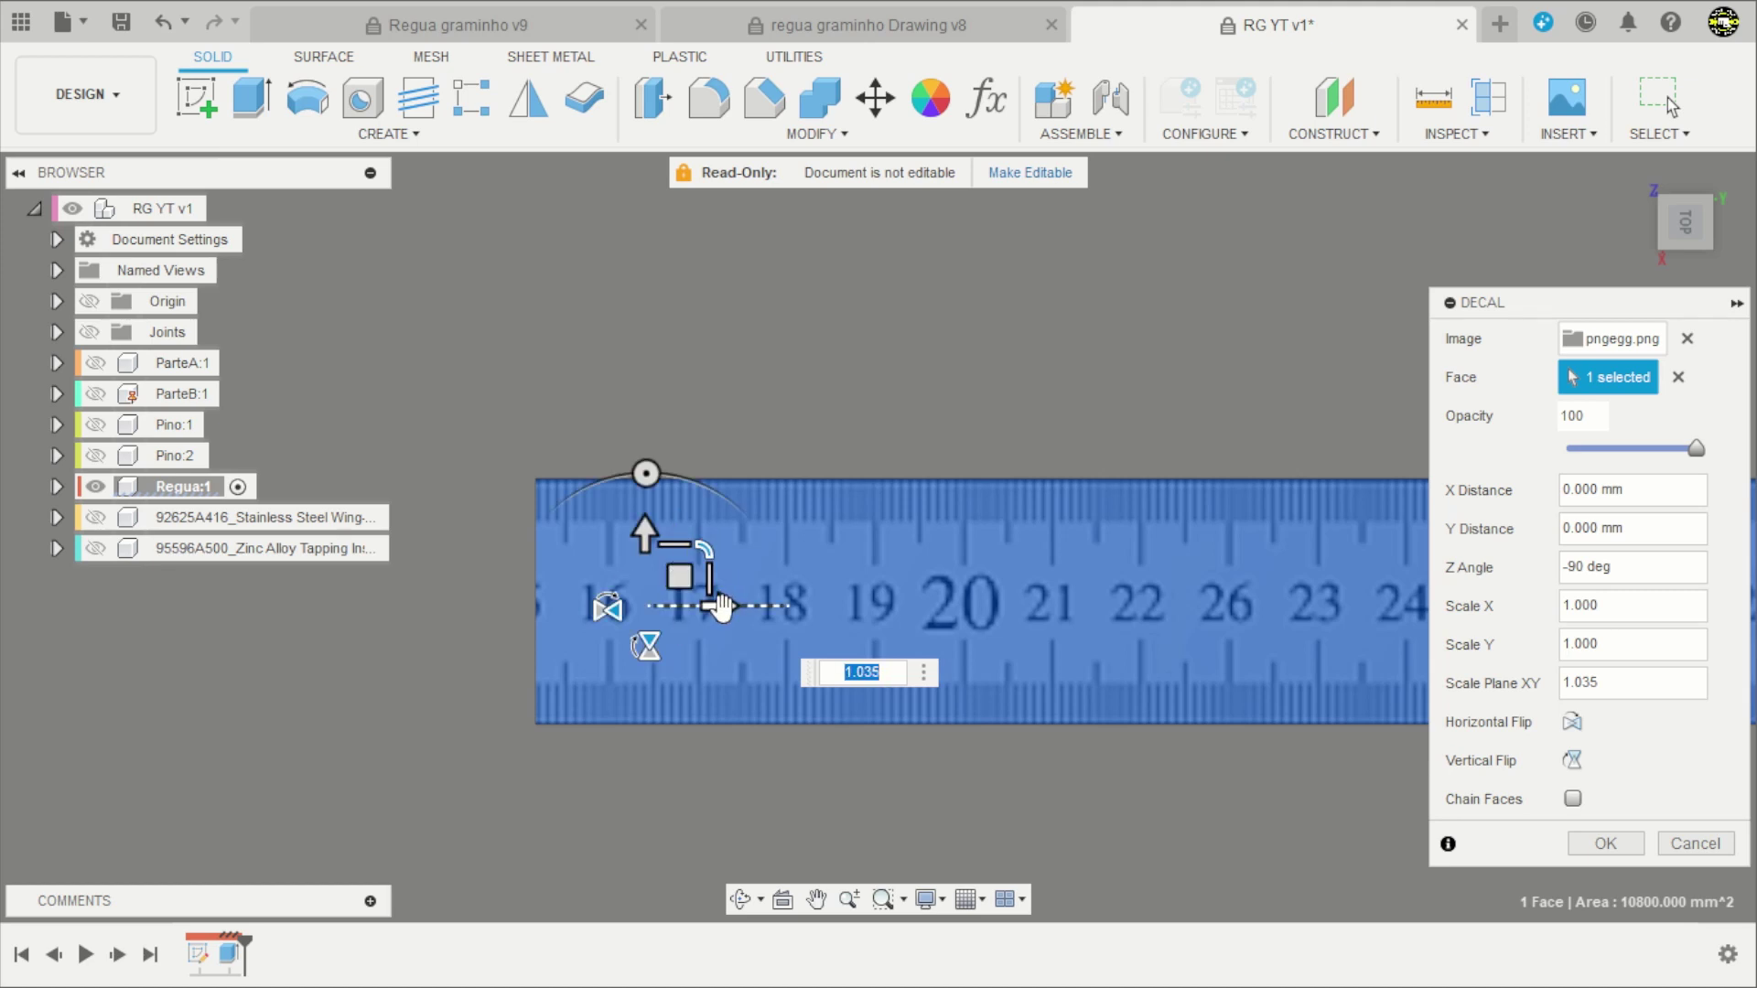
left_click_drag(722, 606, 1750, 612)
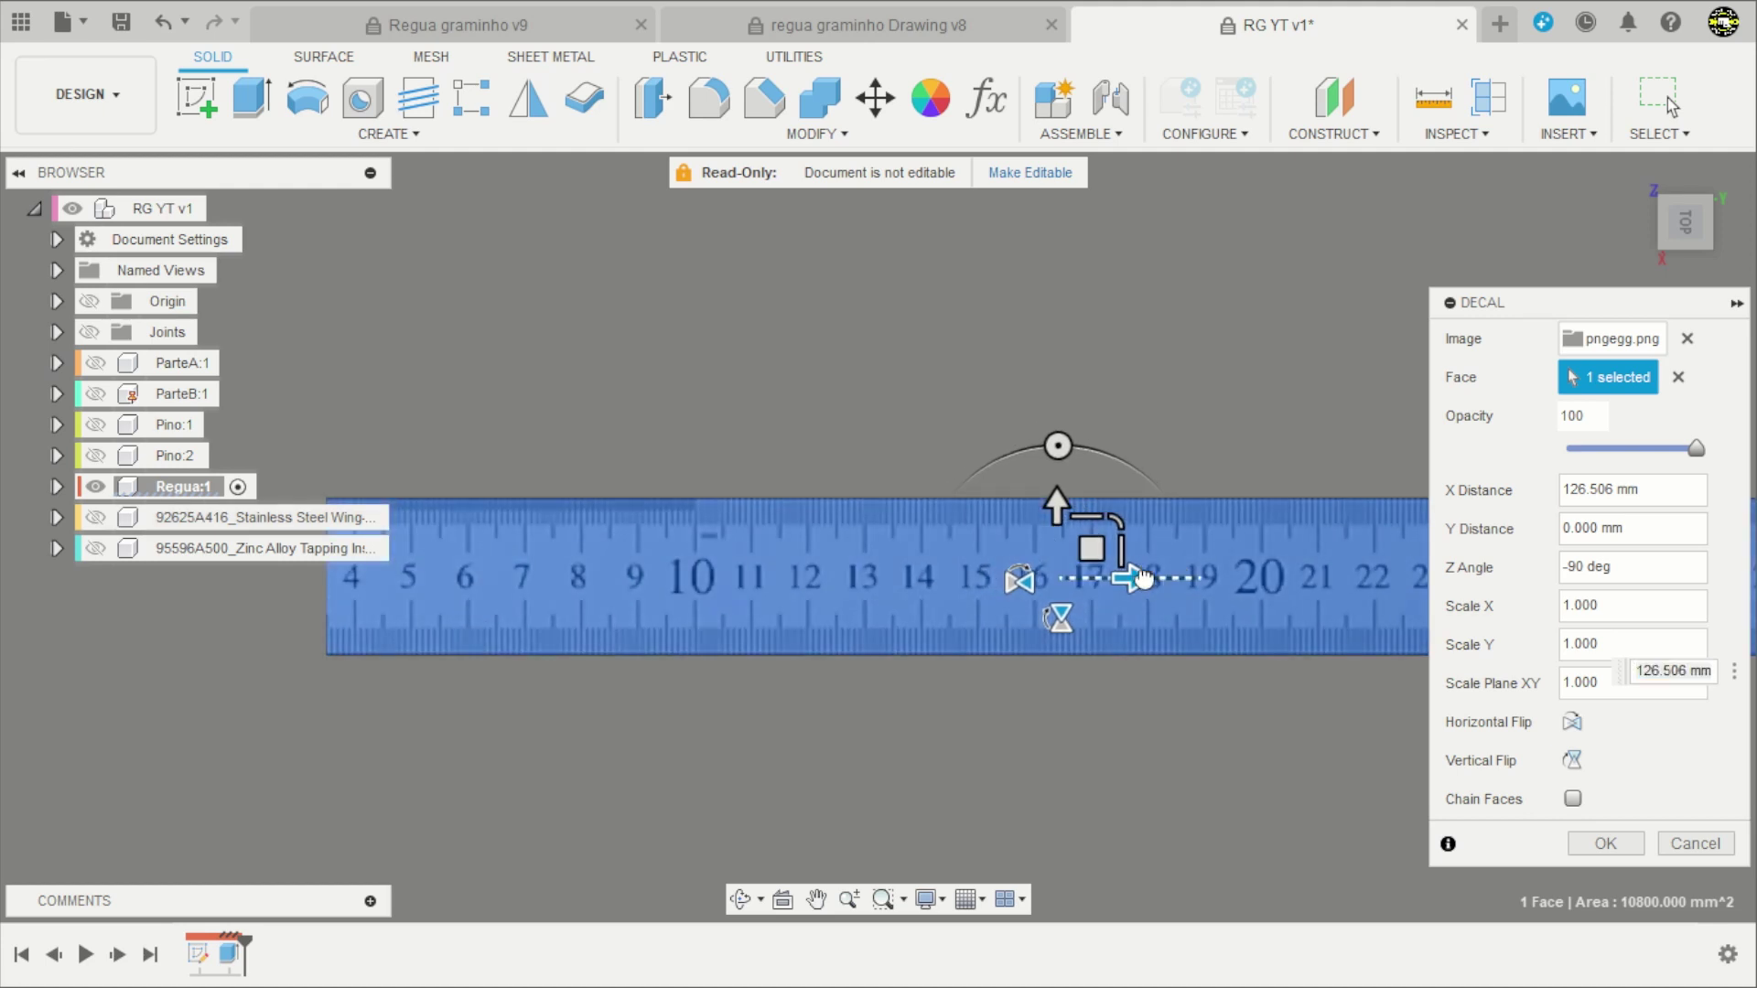
mouse_move(1144, 579)
left_mouse_down()
mouse_move(1363, 572)
mouse_move(1340, 573)
left_mouse_up()
scroll(567, 448, "down", 3)
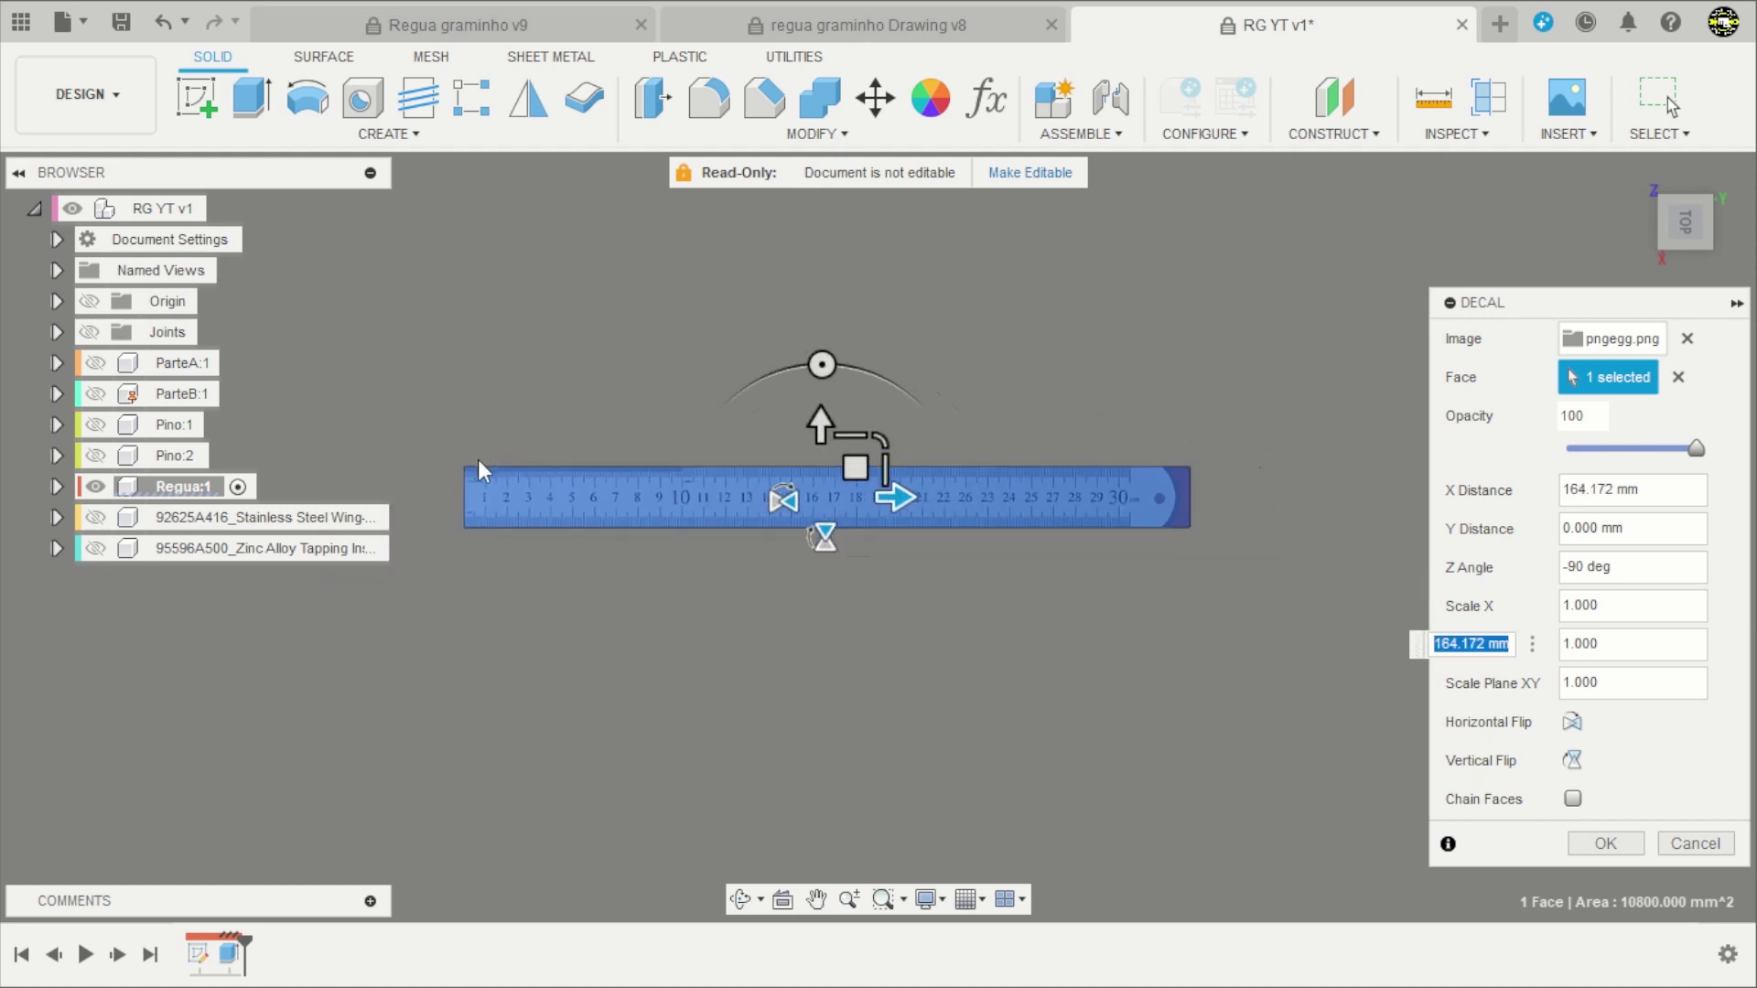
scroll(1088, 430, "up", 1)
scroll(784, 515, "down", 1)
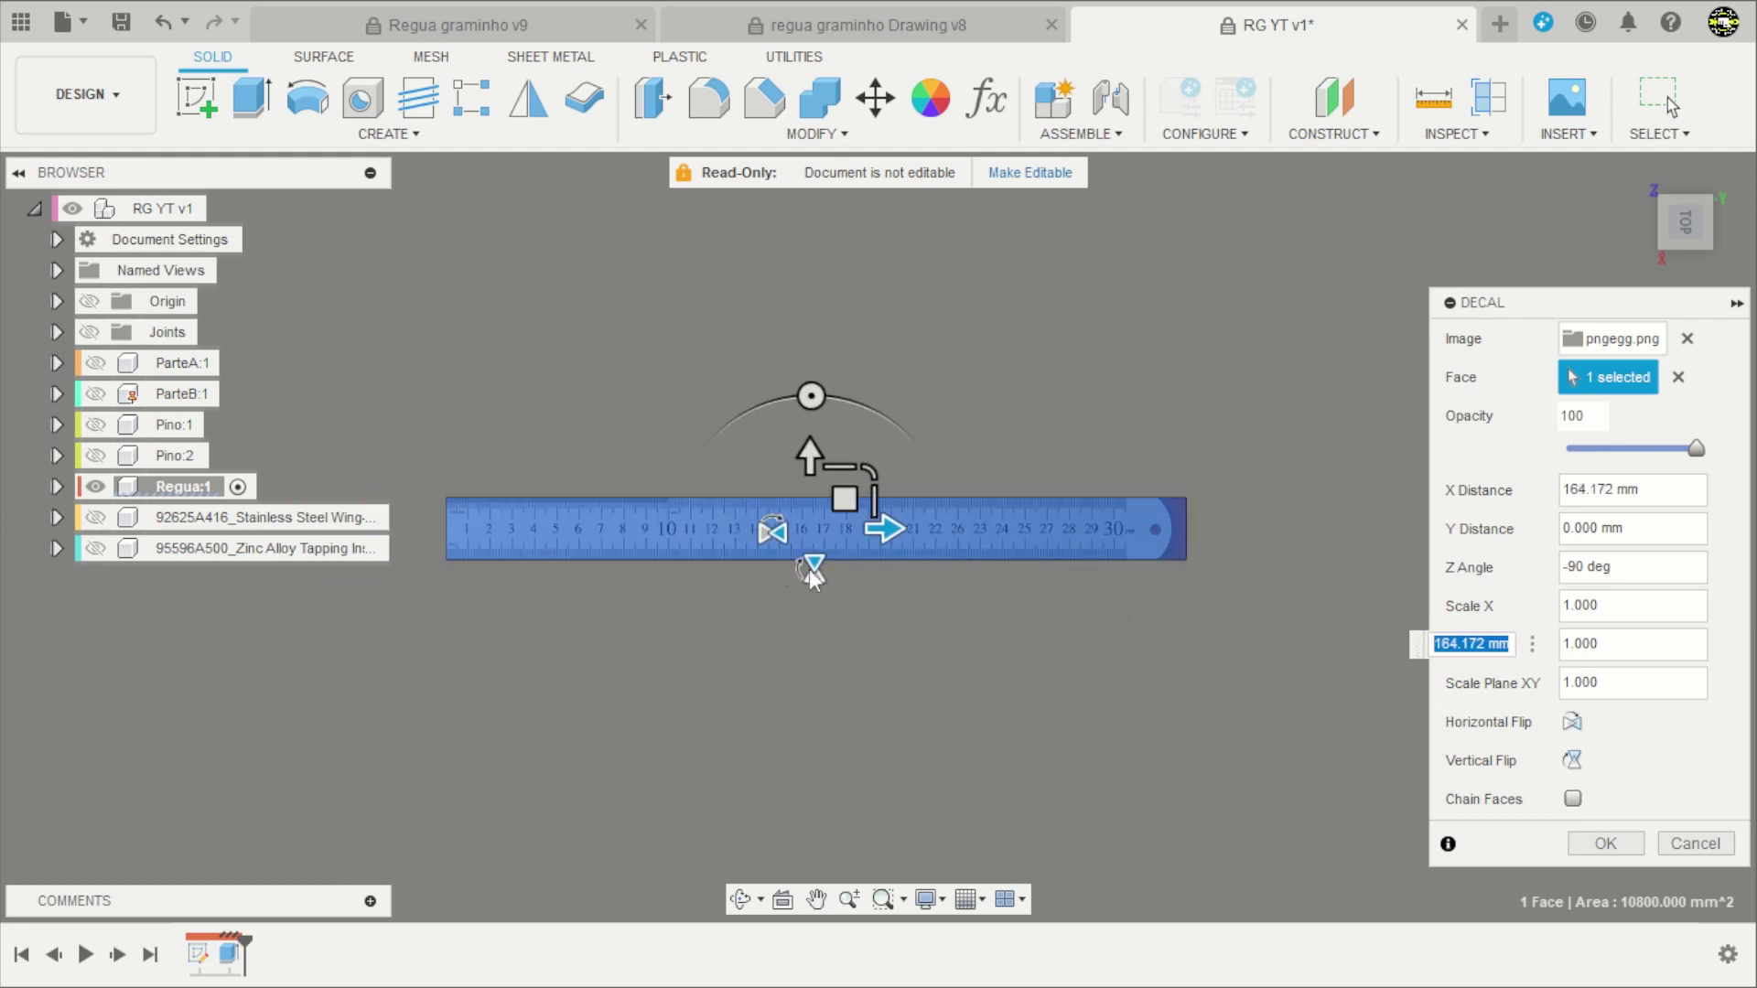
left_click(1606, 842)
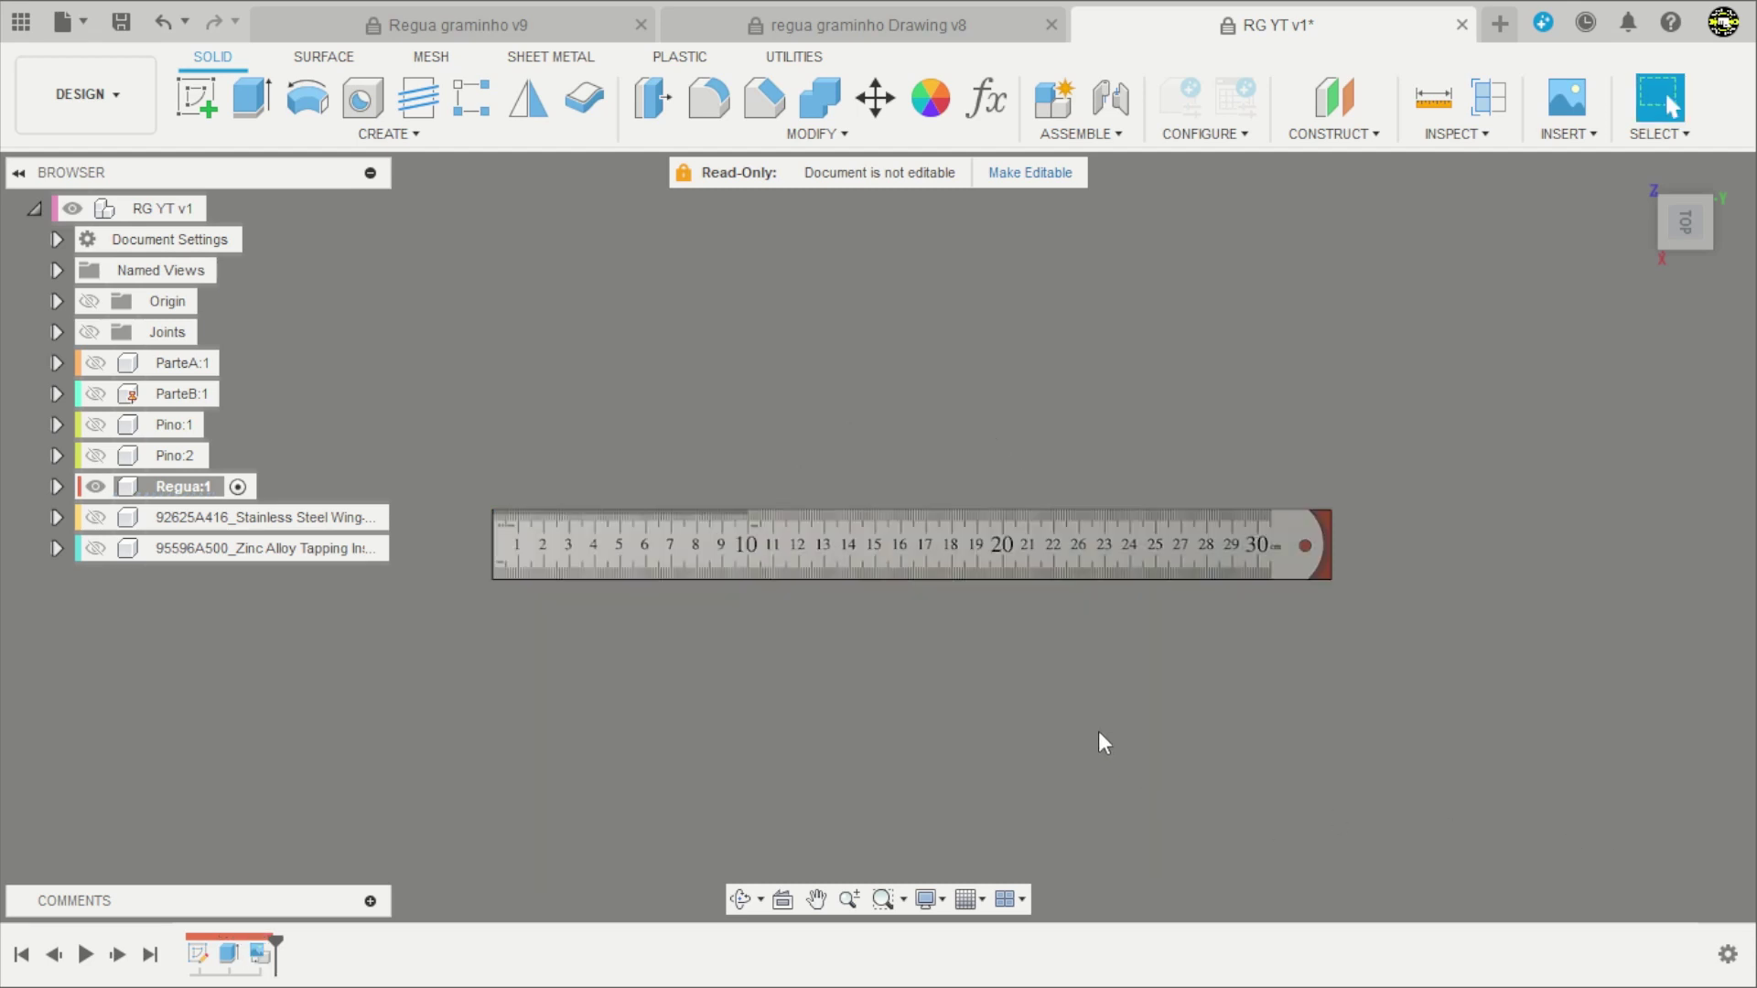
Orbit to inspect the ruler graduations toward the 30 cm end.
middle_click_drag(1099, 732, 1107, 537, "shift")
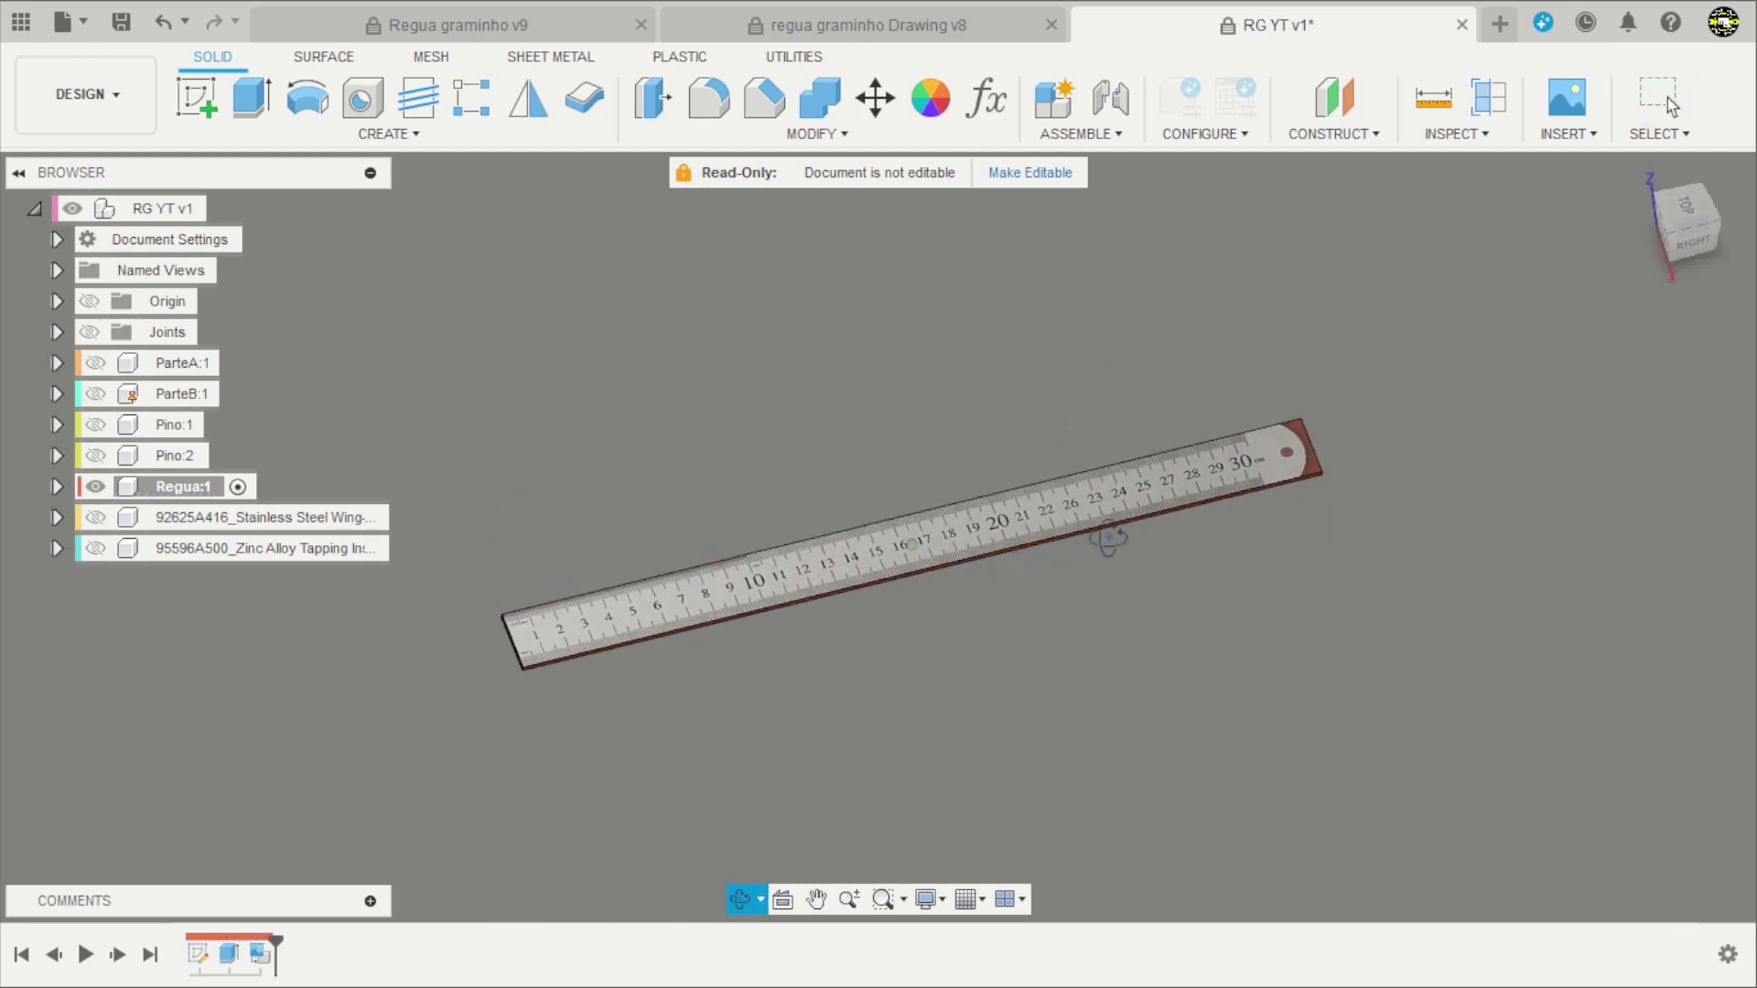
scroll(1100, 529, "up", 2)
scroll(1190, 530, "up", 3)
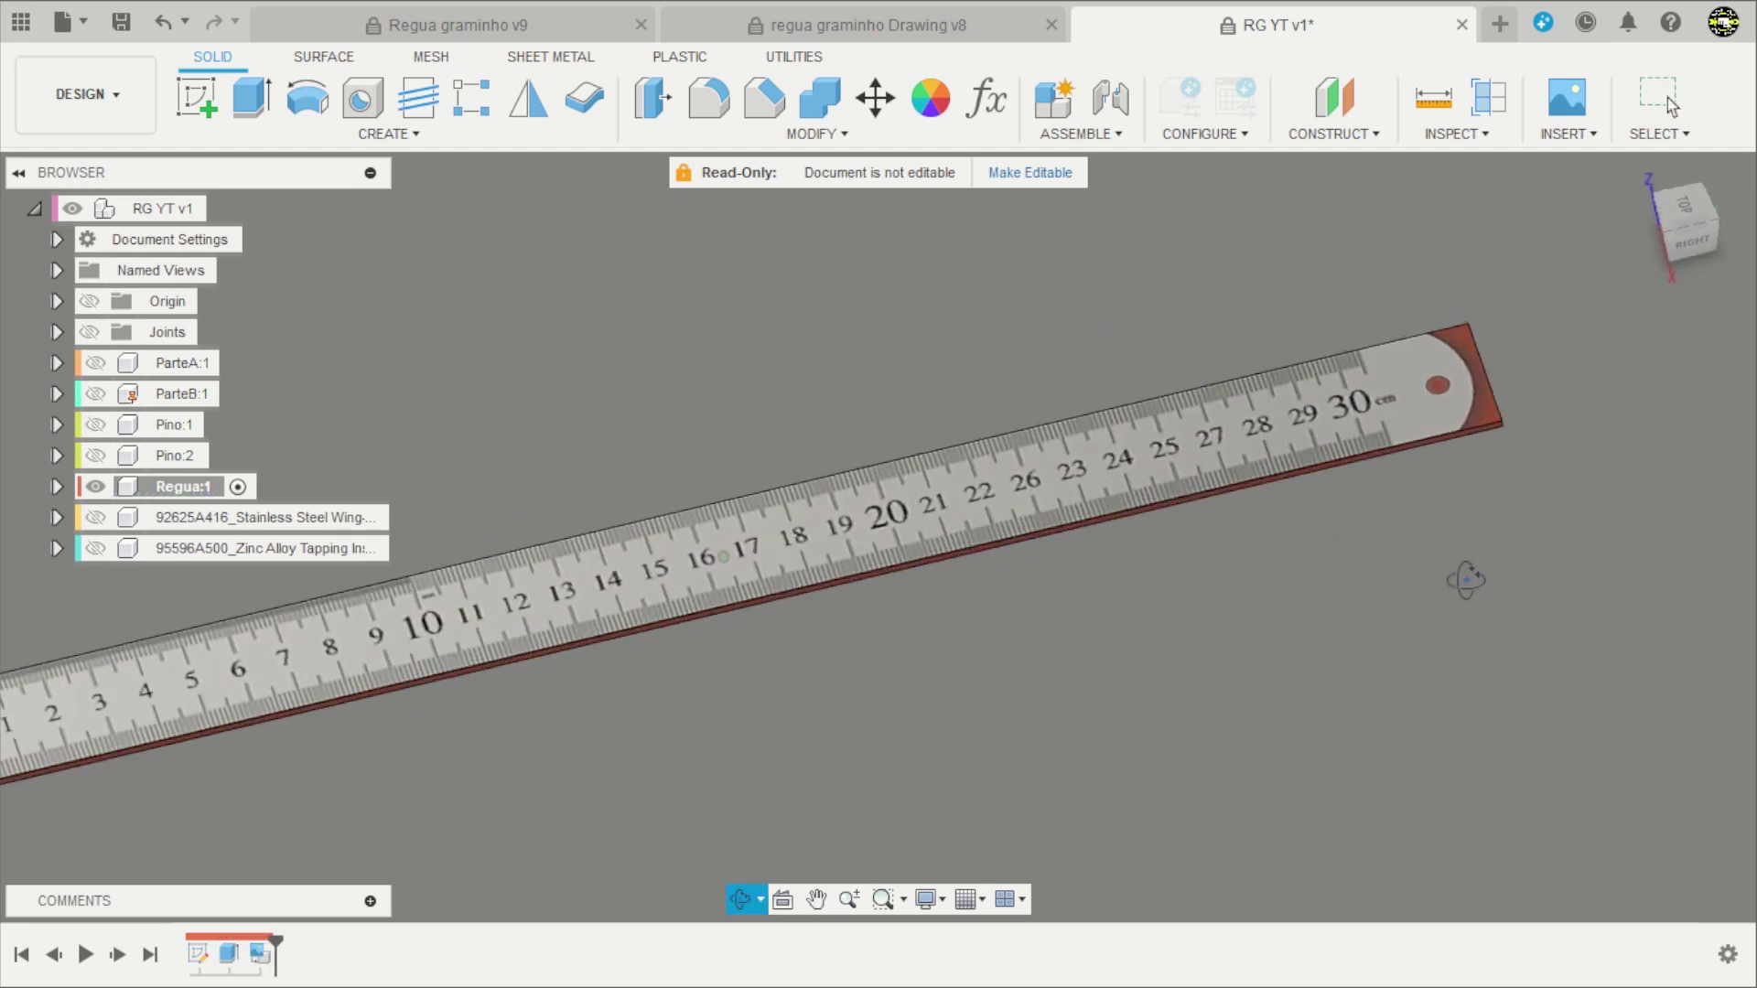
middle_click_drag(1465, 580, 1369, 644, "shift")
scroll(1363, 645, "up", 3)
scroll(1363, 694, "up", 2)
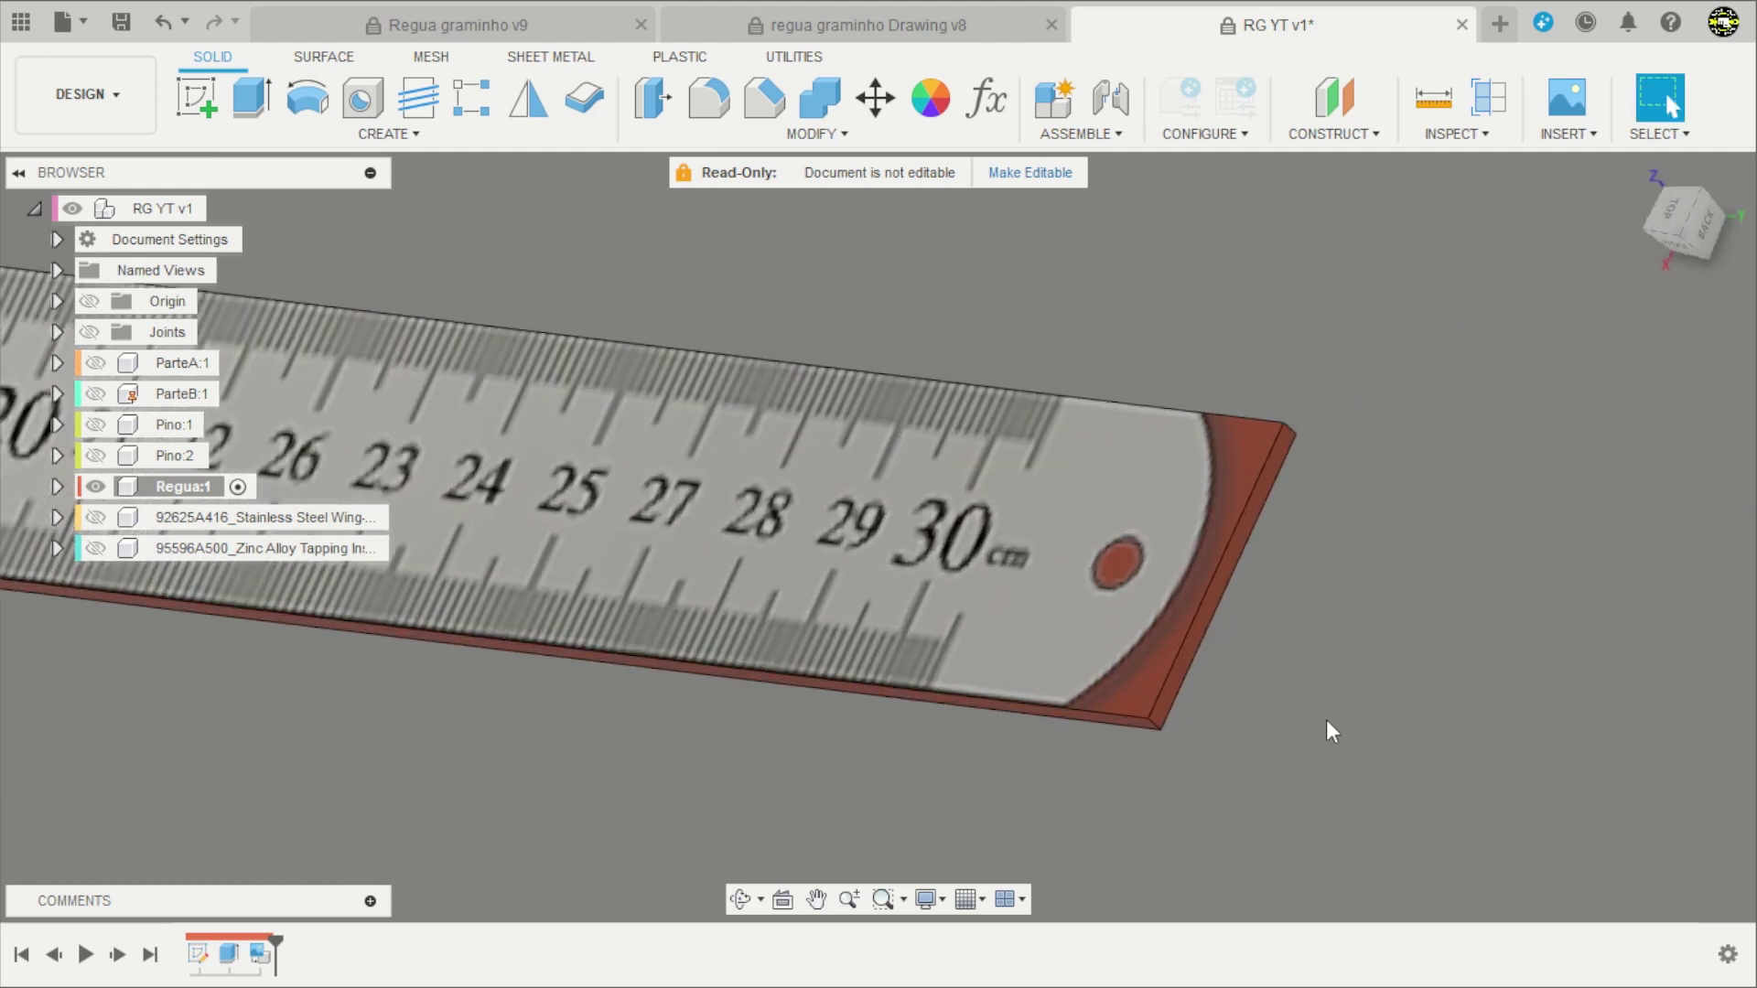
Fillet the two corner edges at the ruler's 30 cm end with a 10 mm radius.
key("f")
left_click(1162, 728)
scroll(856, 680, "down", 2)
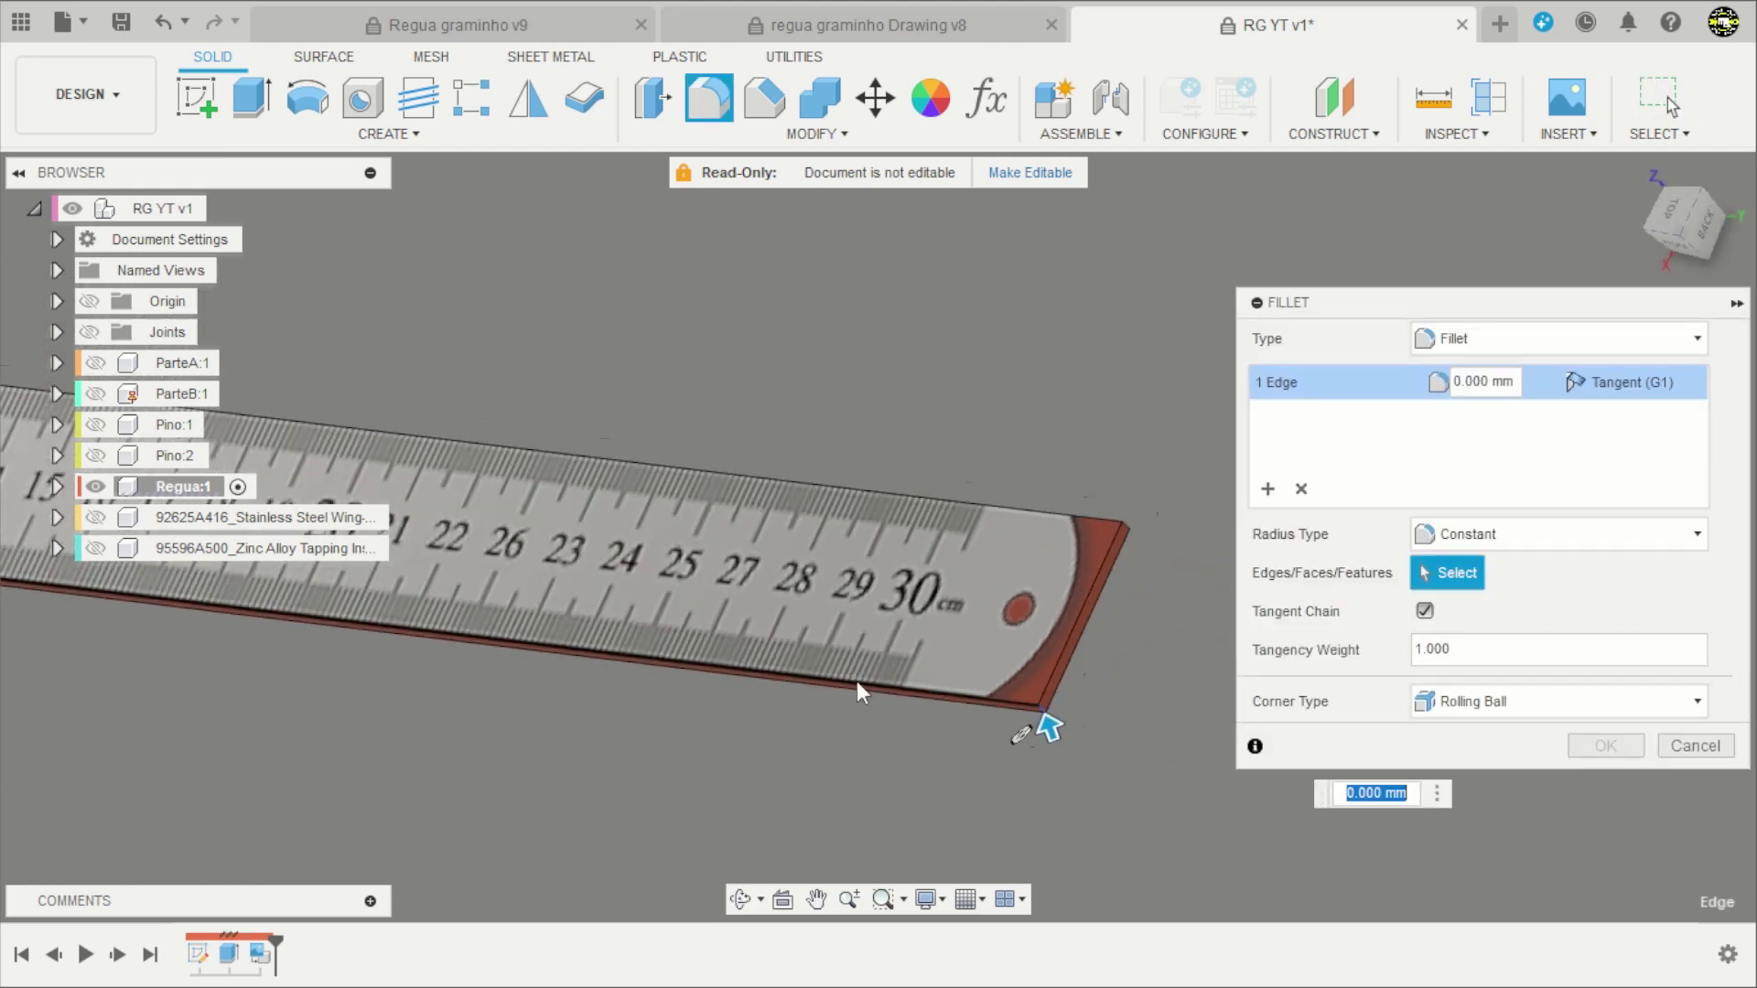
scroll(1171, 532, "up", 2)
left_click(1120, 521)
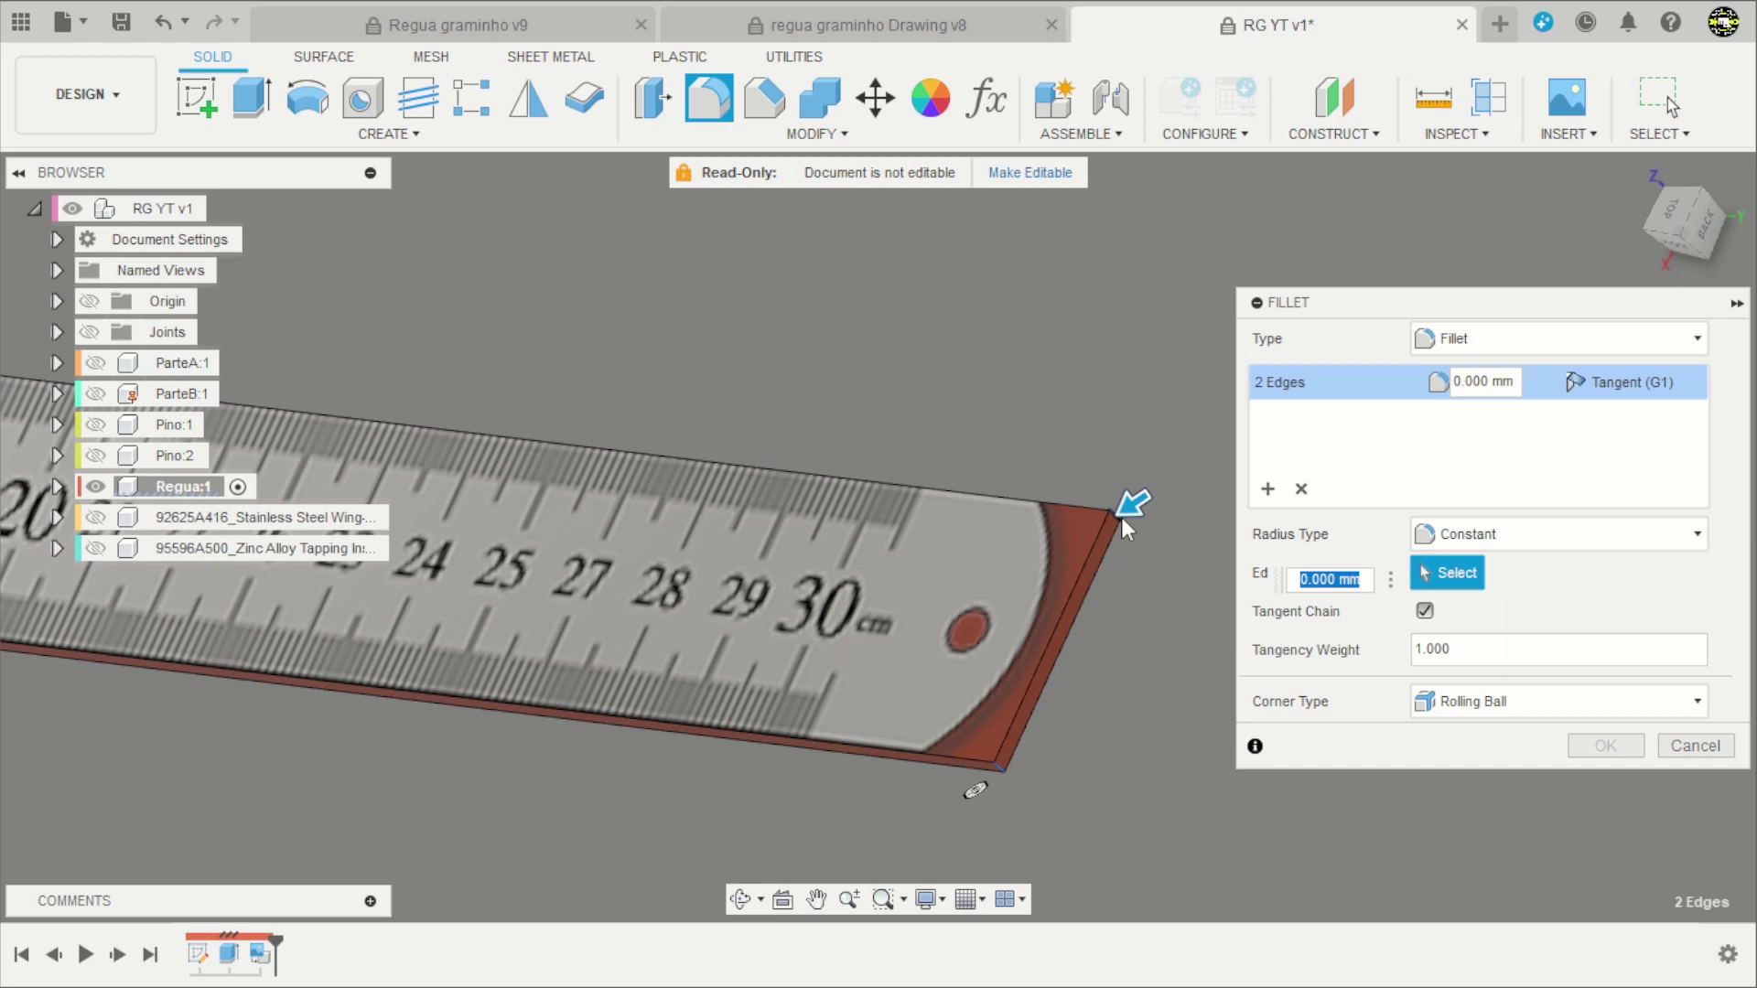
type("10")
key("Return")
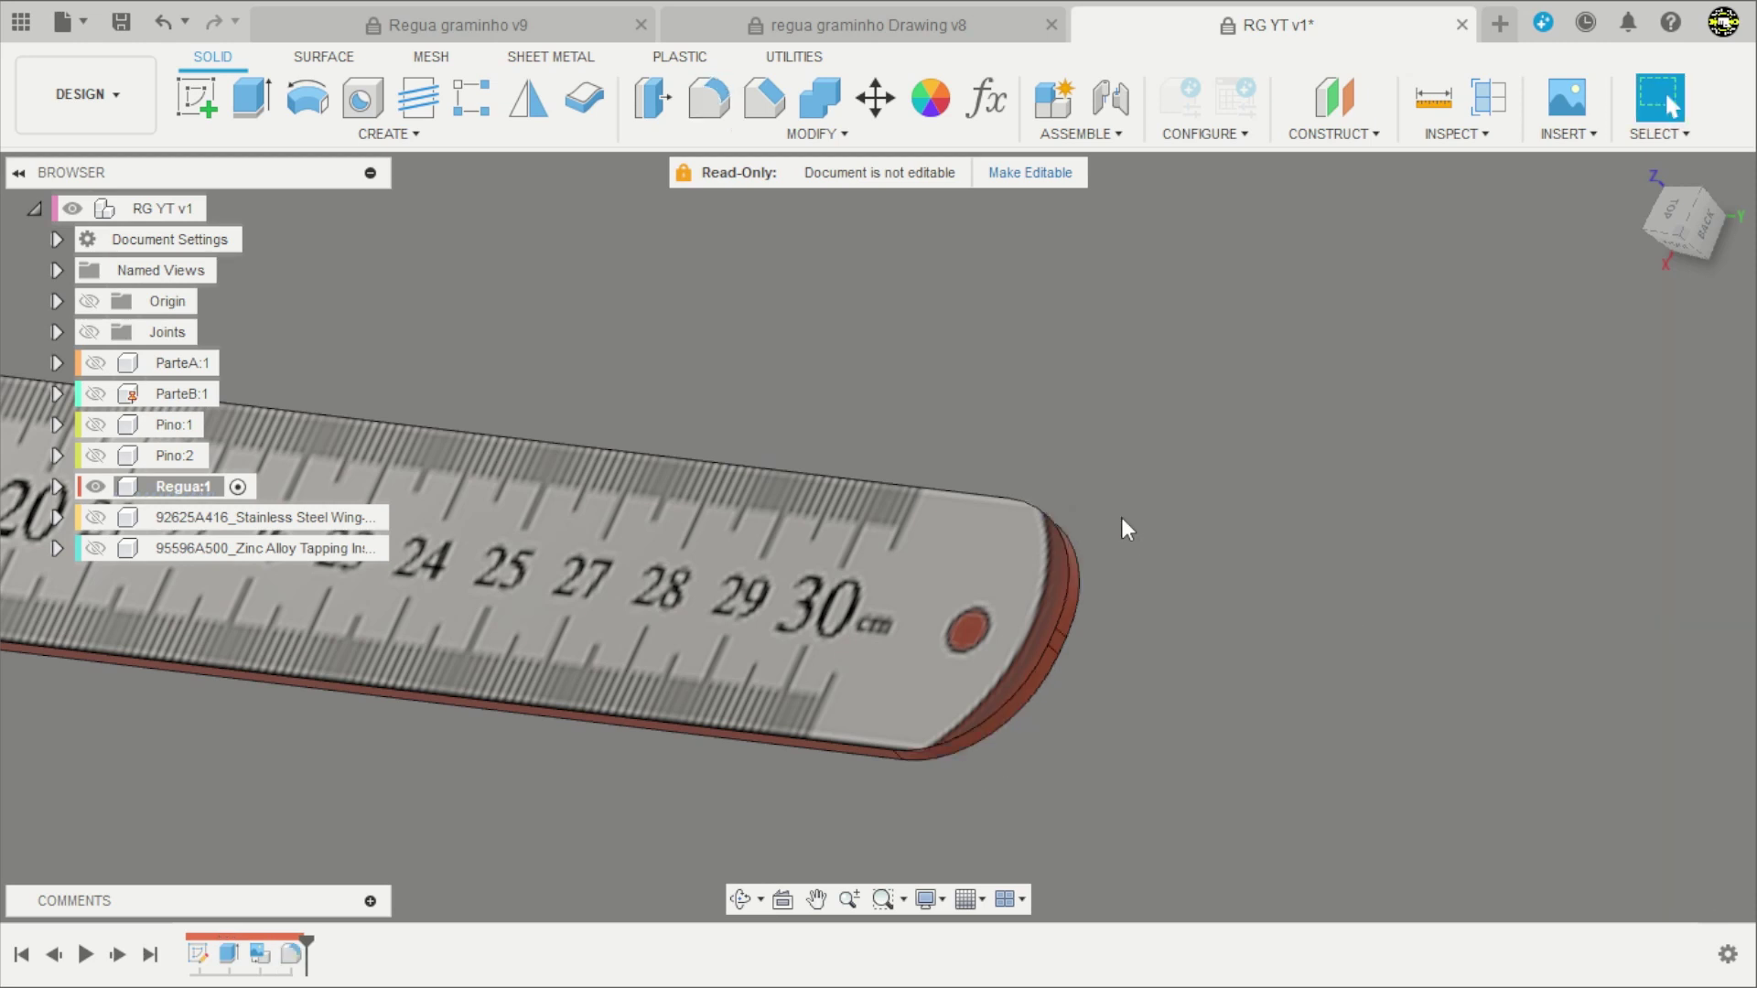
scroll(1121, 517, "down", 3)
scroll(1195, 562, "down", 2)
scroll(1193, 586, "down", 2)
mouse_move(1192, 607)
middle_mouse_down("shift")
mouse_move(1400, 565)
mouse_move(1348, 559)
middle_mouse_up("shift")
scroll(793, 501, "up", 1)
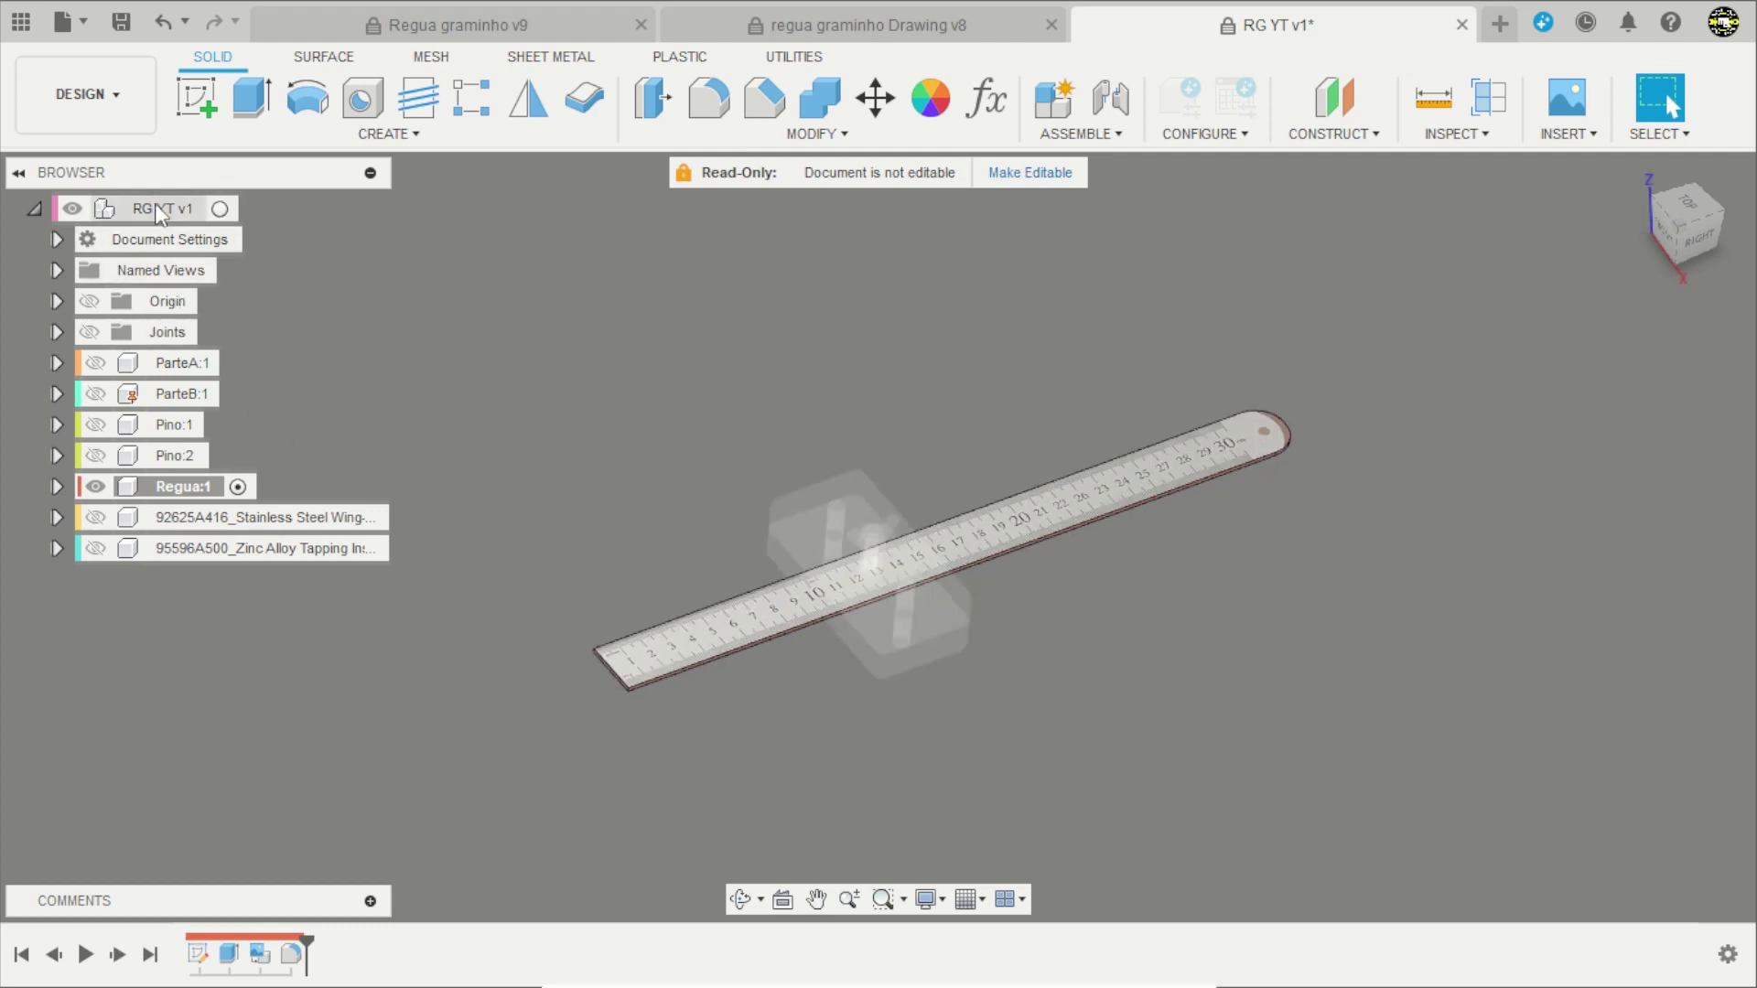
Activate the top-level assembly and show all hidden components again.
left_click(220, 209)
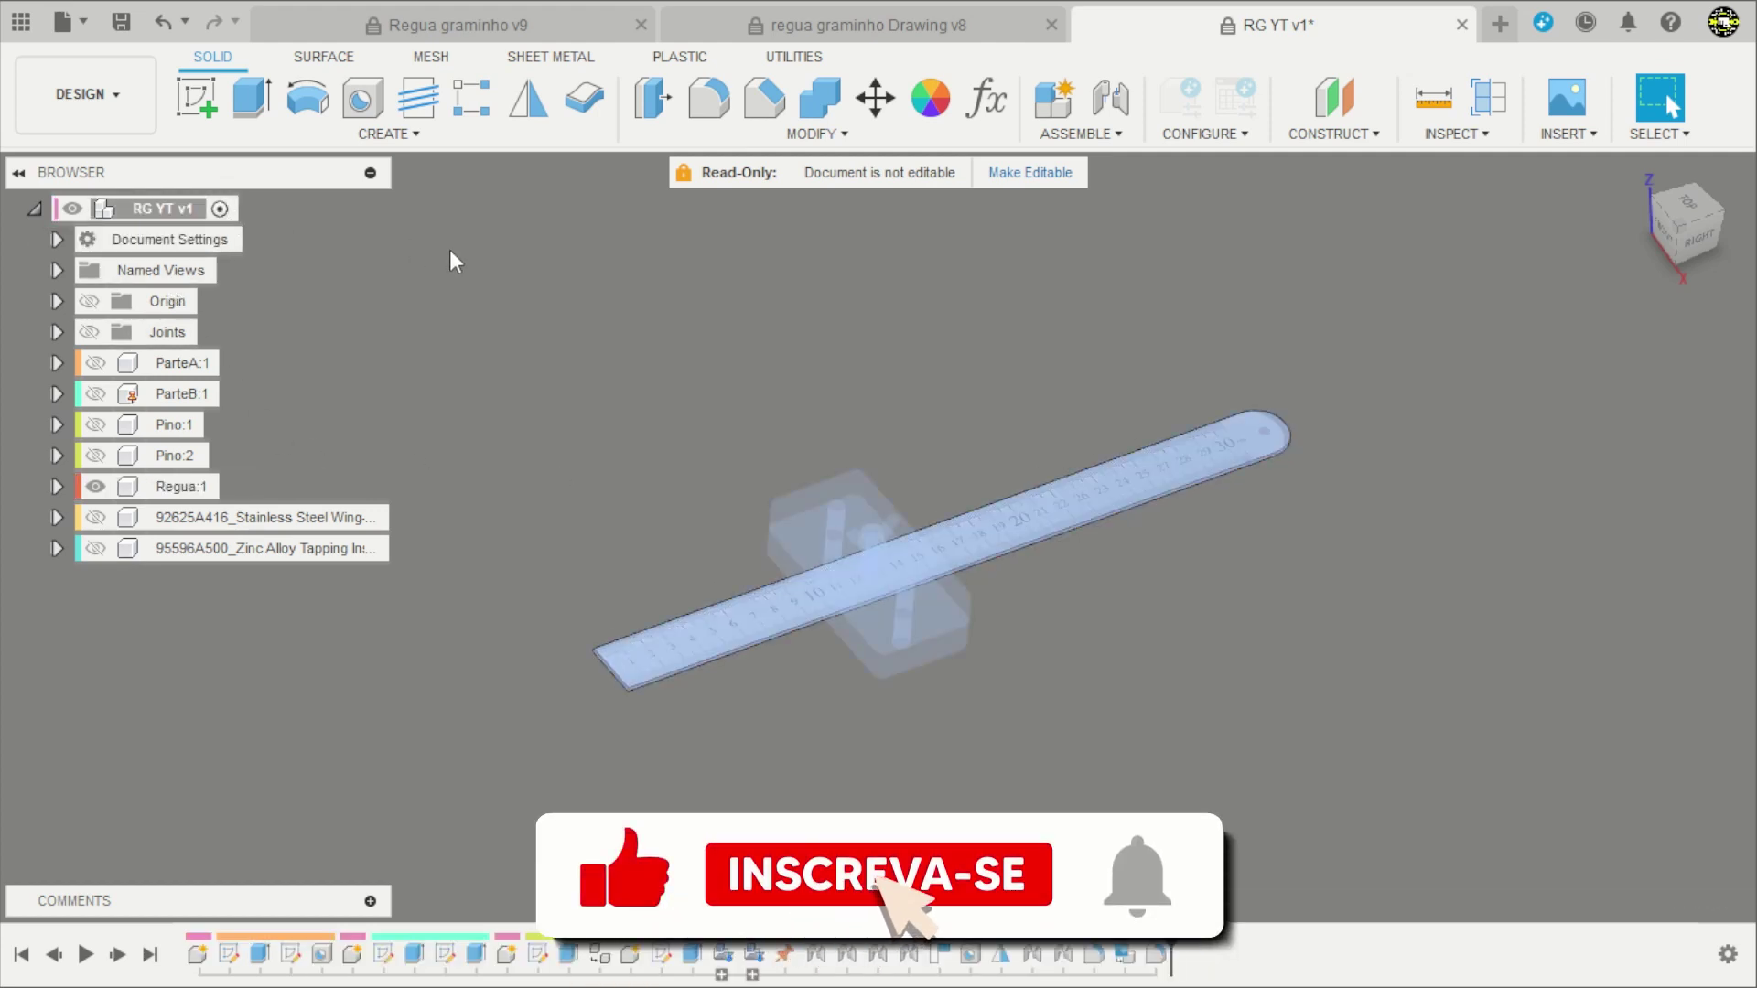
right_click(188, 208)
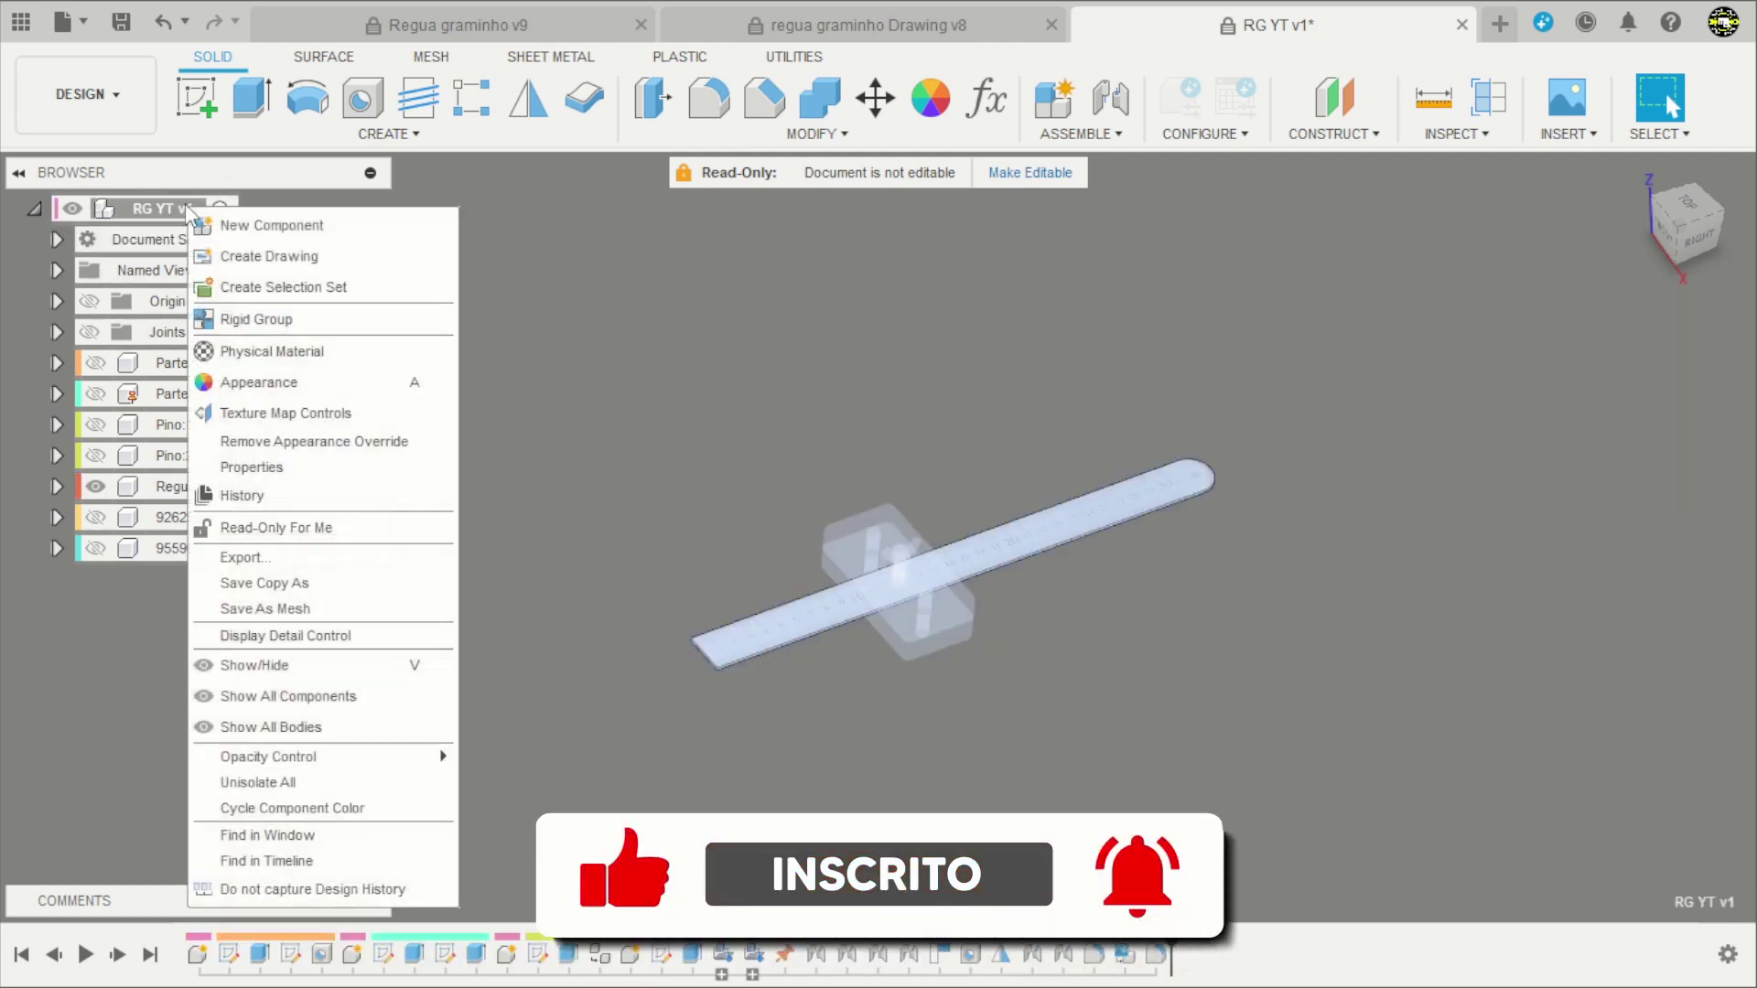
left_click(282, 699)
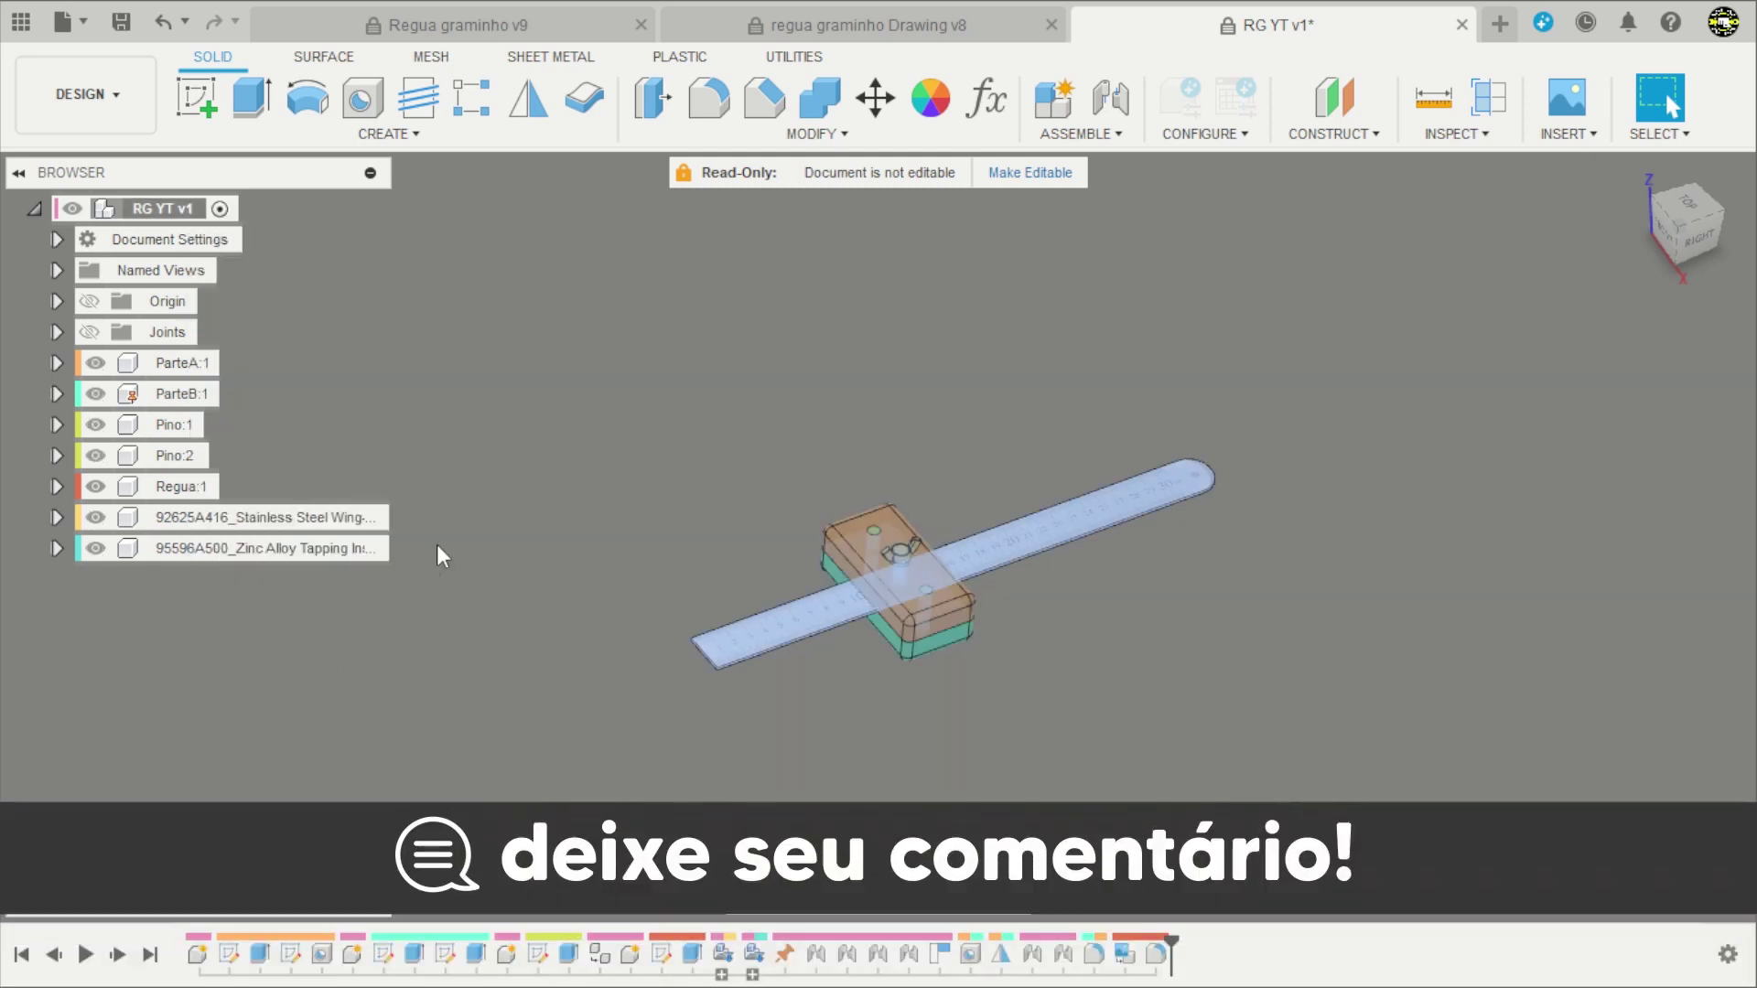
mouse_move(1222, 703)
middle_mouse_down("shift")
mouse_move(1161, 639)
mouse_move(1110, 627)
middle_mouse_up("shift")
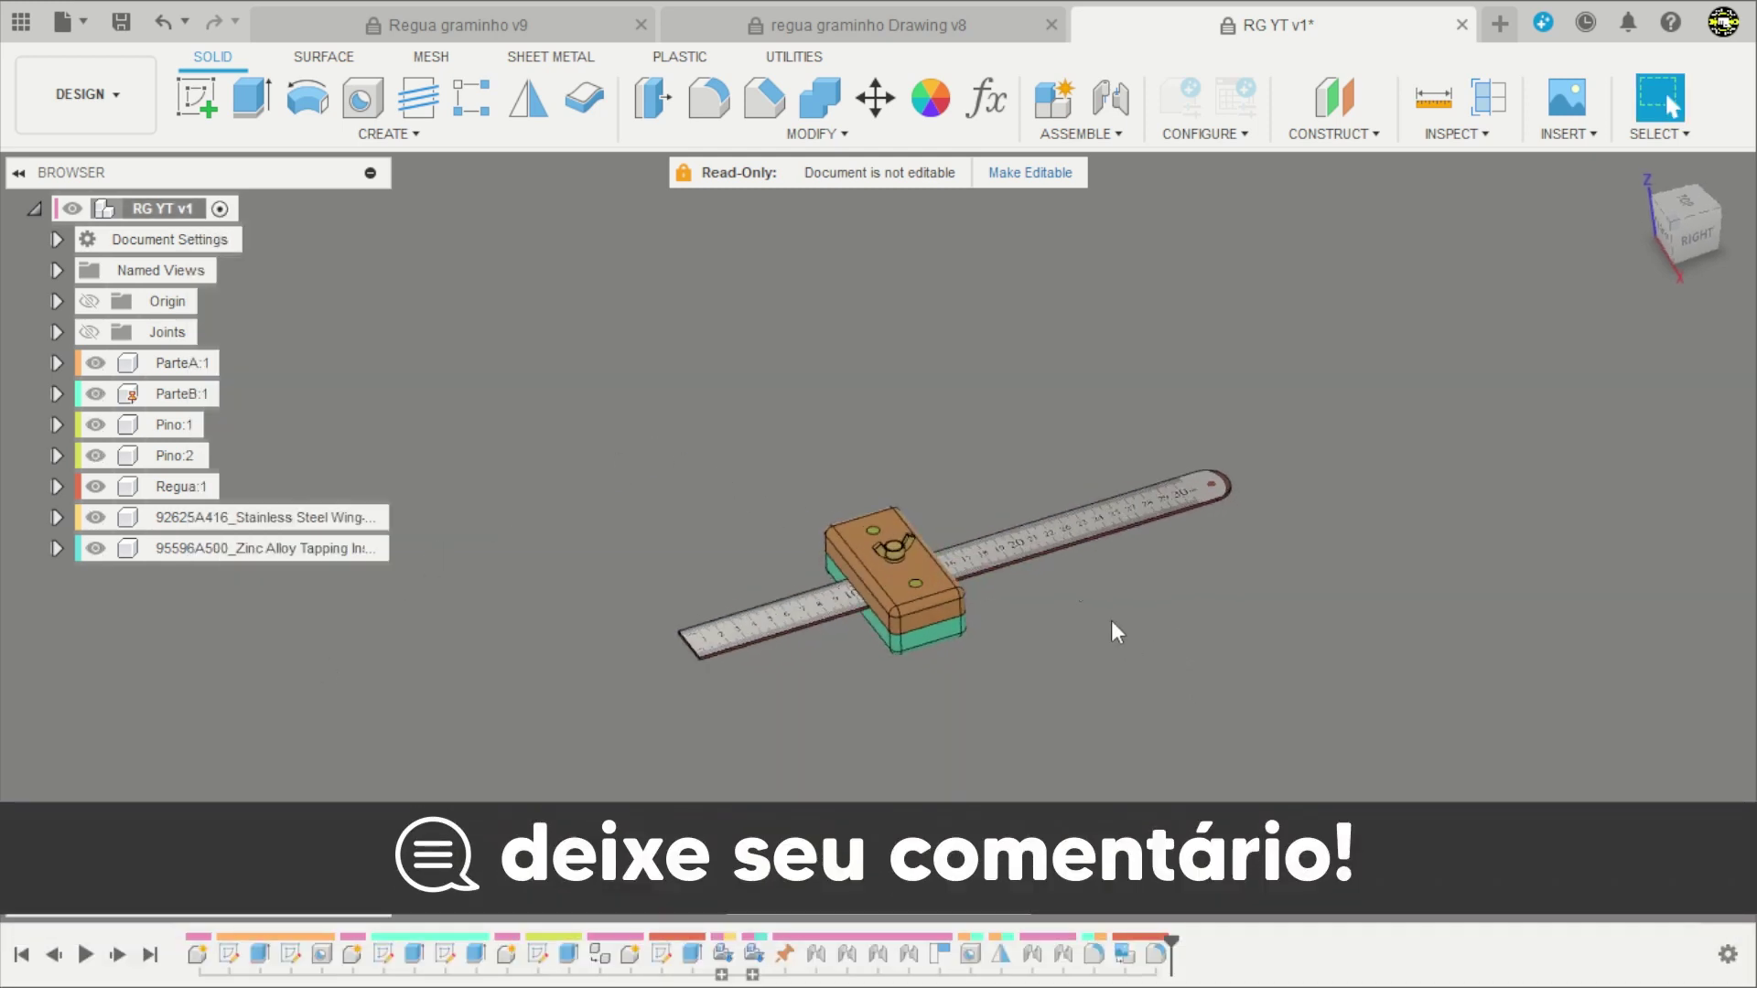
scroll(1111, 612, "up", 1)
scroll(1113, 614, "up", 3)
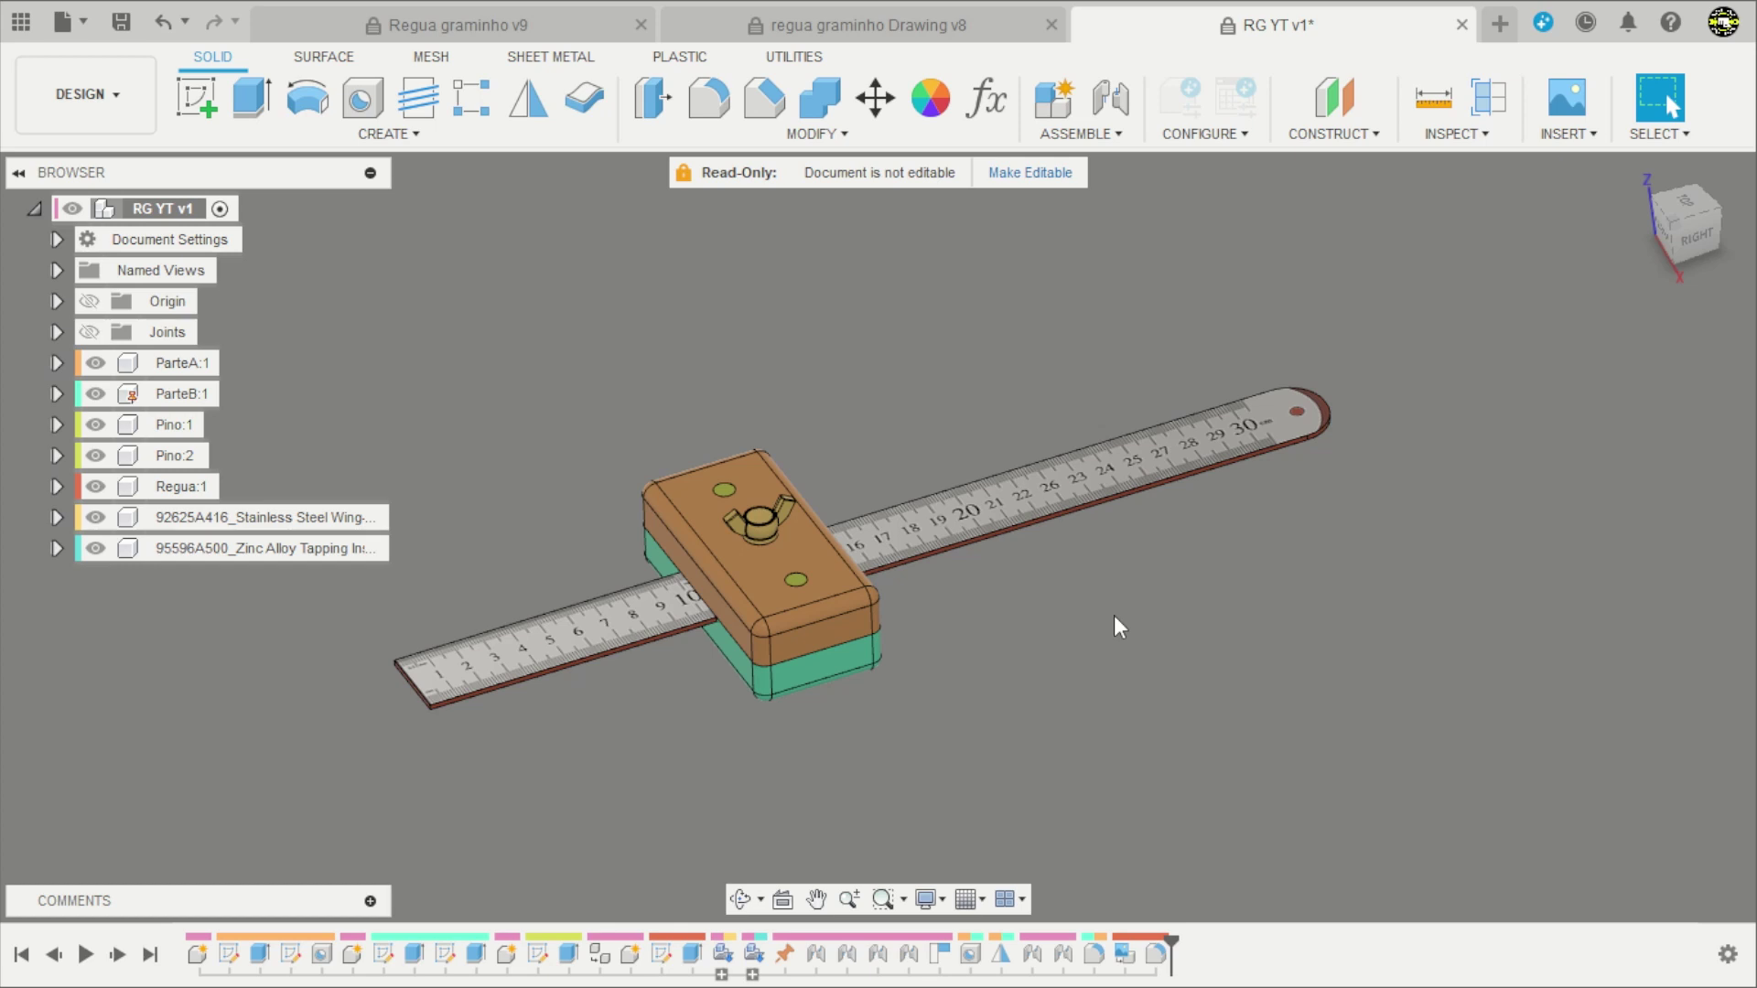
Turn off Component Color Cycling (Shift+N) so parts show their dark materials.
key("shift+n")
mouse_move(1115, 618)
middle_mouse_down("shift")
mouse_move(1164, 593)
mouse_move(1129, 628)
middle_mouse_up("shift")
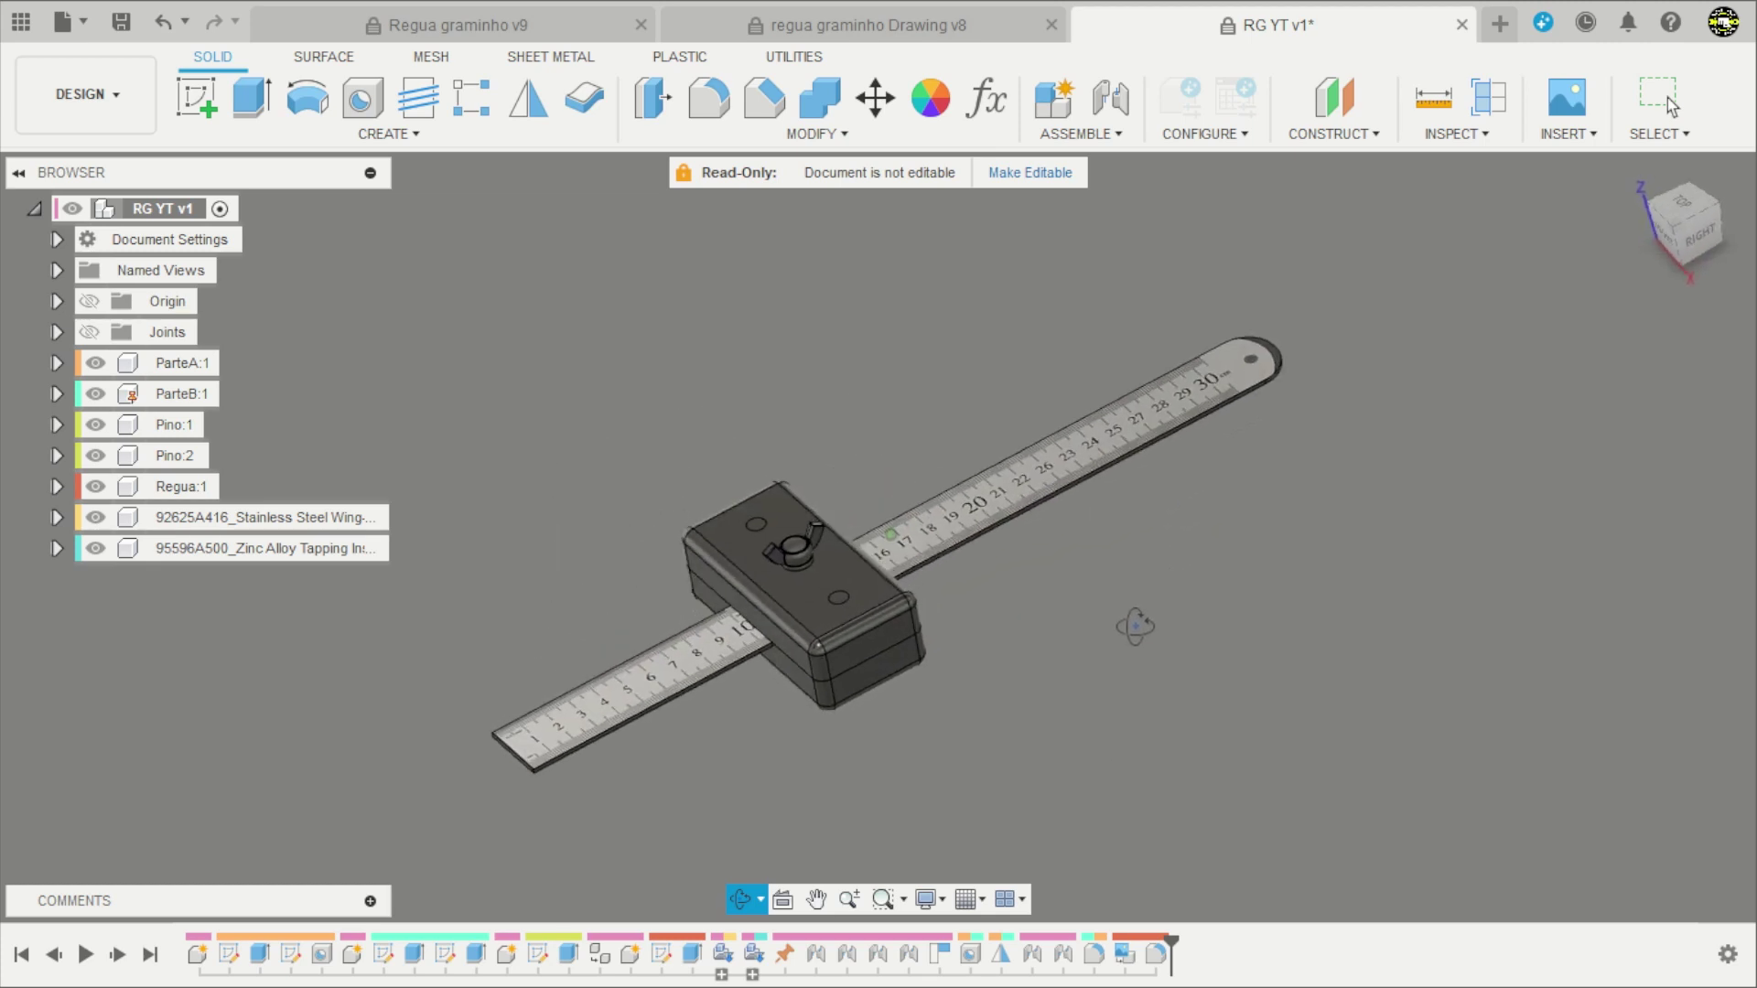
scroll(820, 582, "down", 2)
scroll(1080, 574, "up", 2)
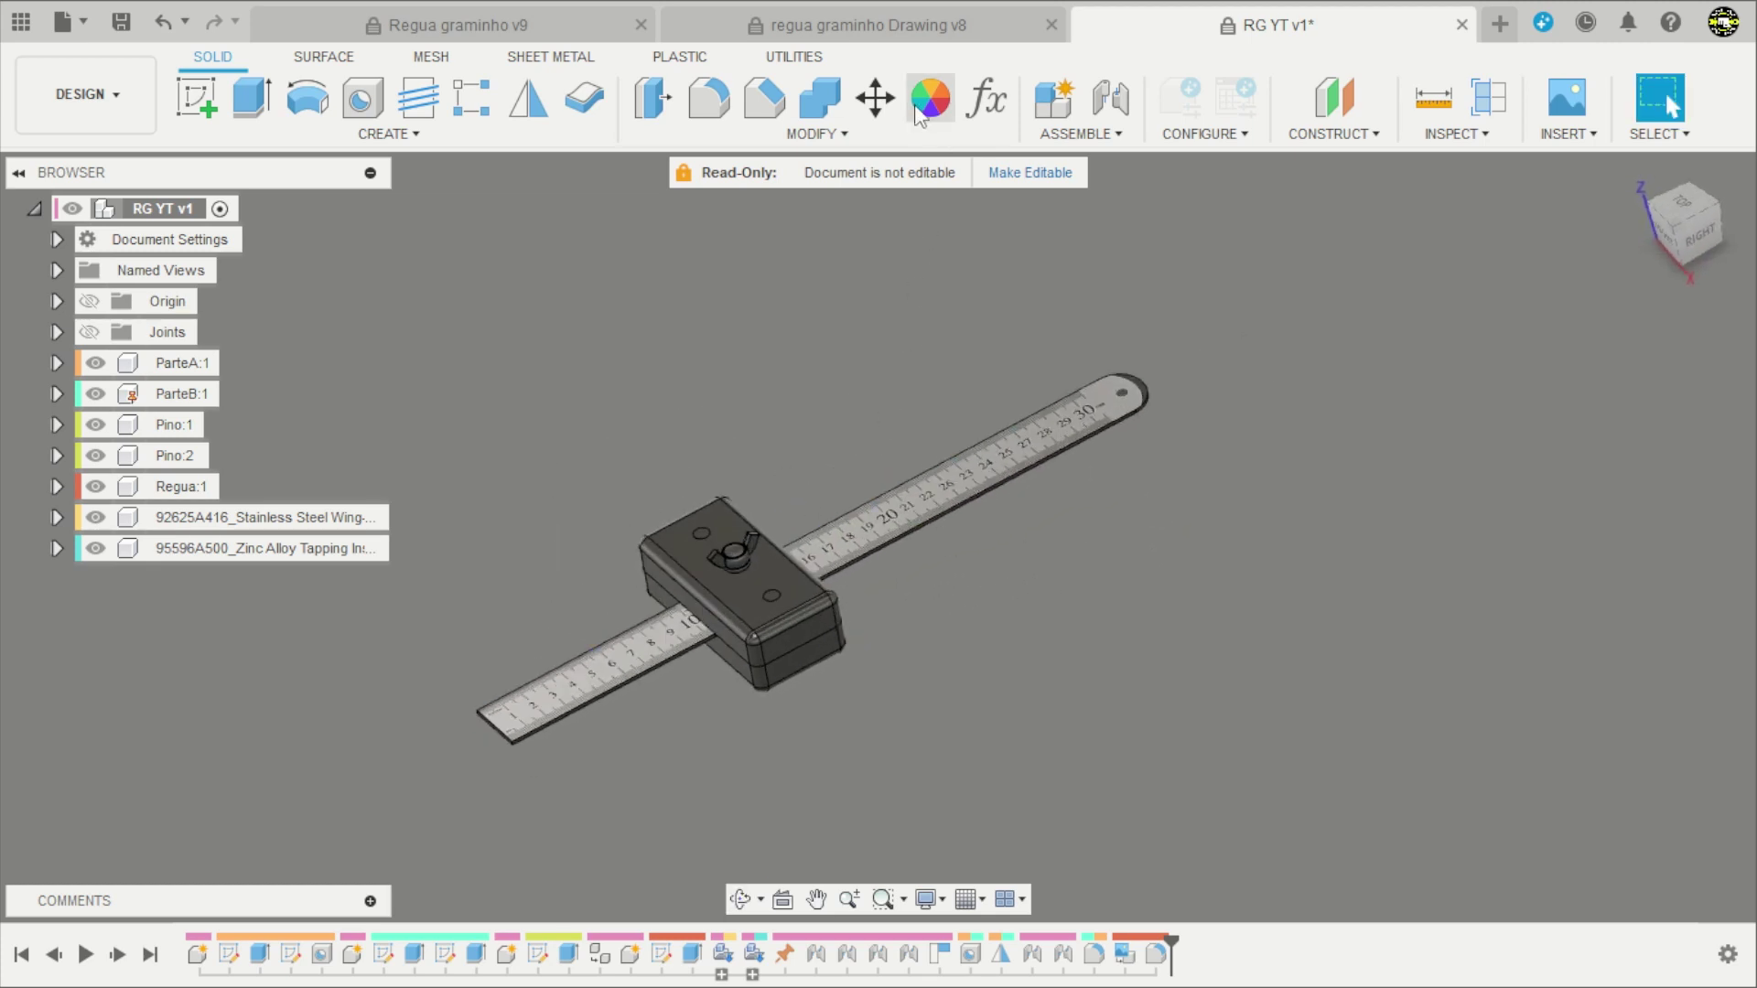
Apply Brass - Polished from the Metal > Brass library to the wing nut.
key("a")
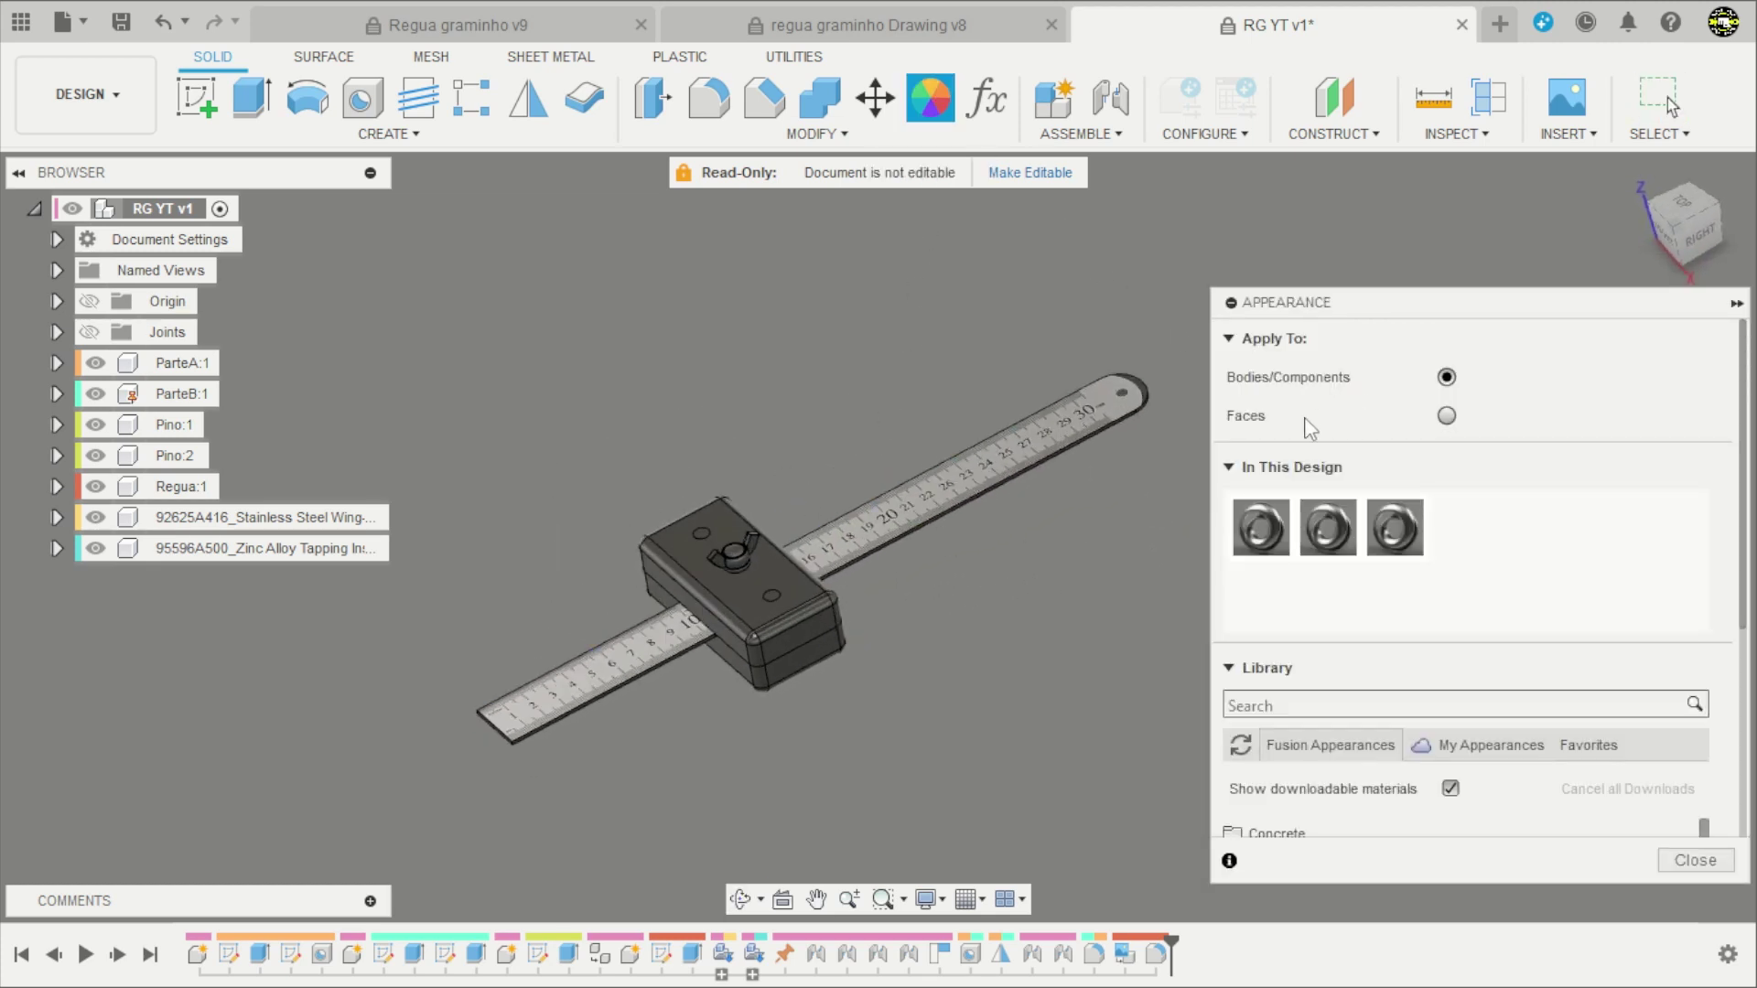
scroll(1292, 600, "down", 3)
scroll(1281, 596, "down", 2)
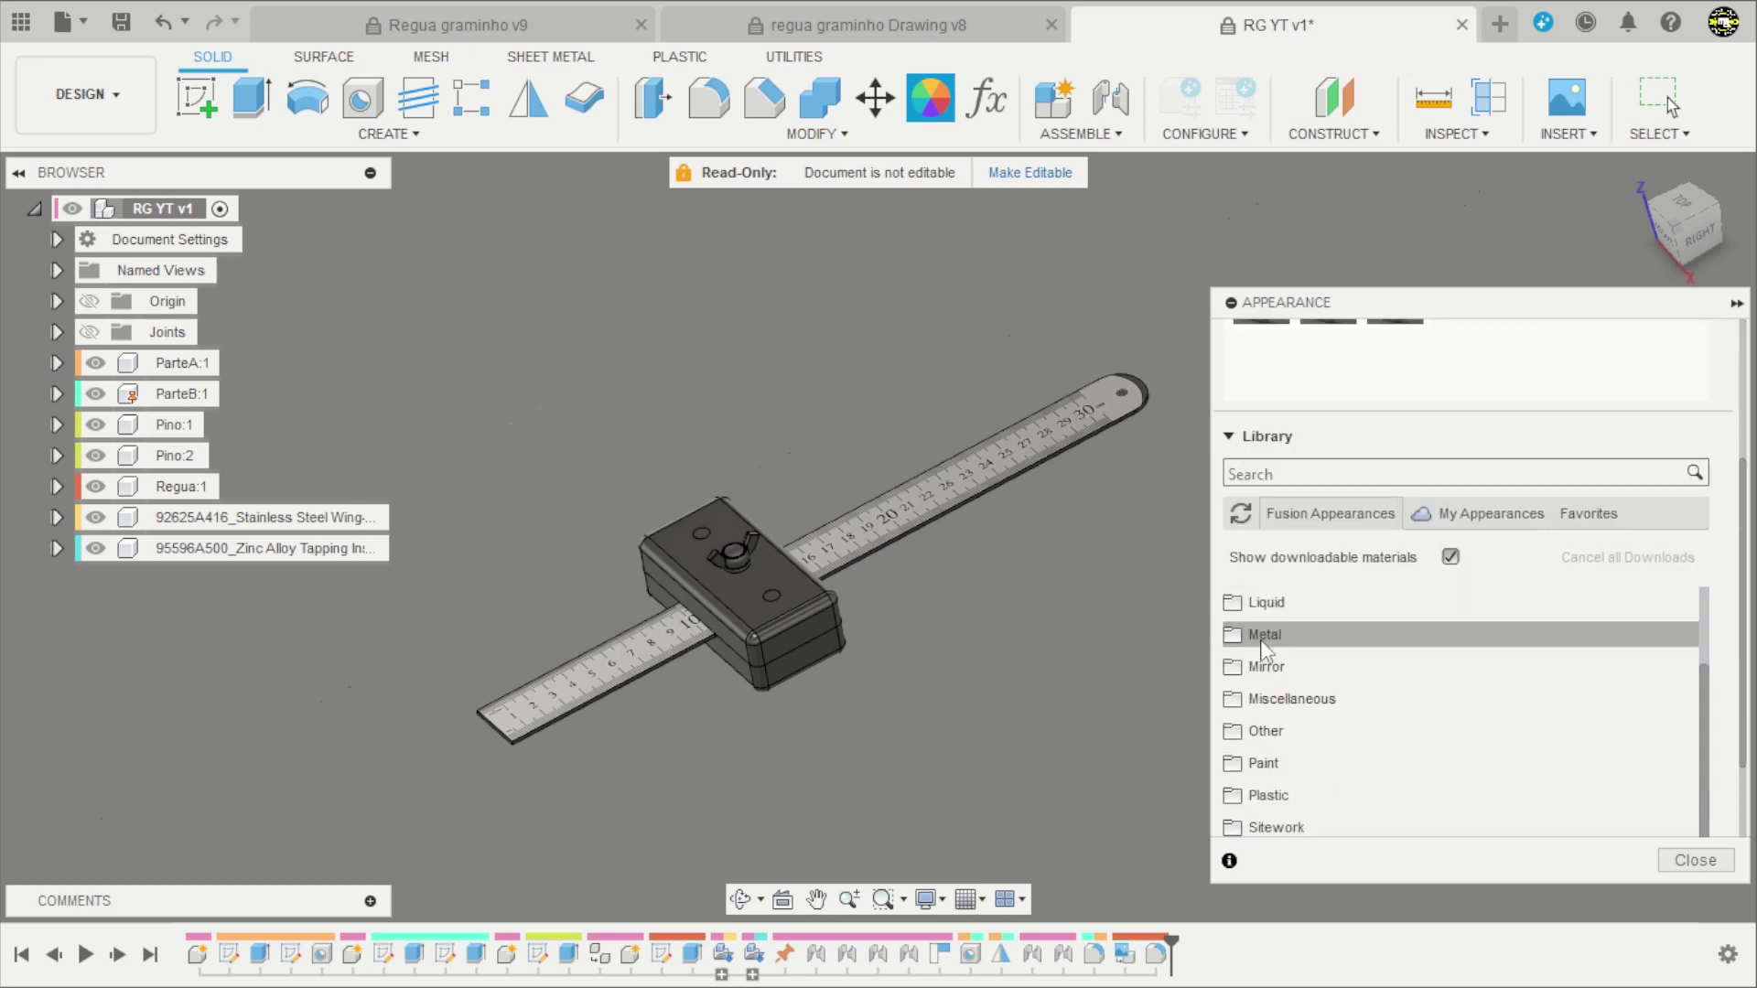
scroll(1267, 595, "down", 3)
left_click(1252, 520)
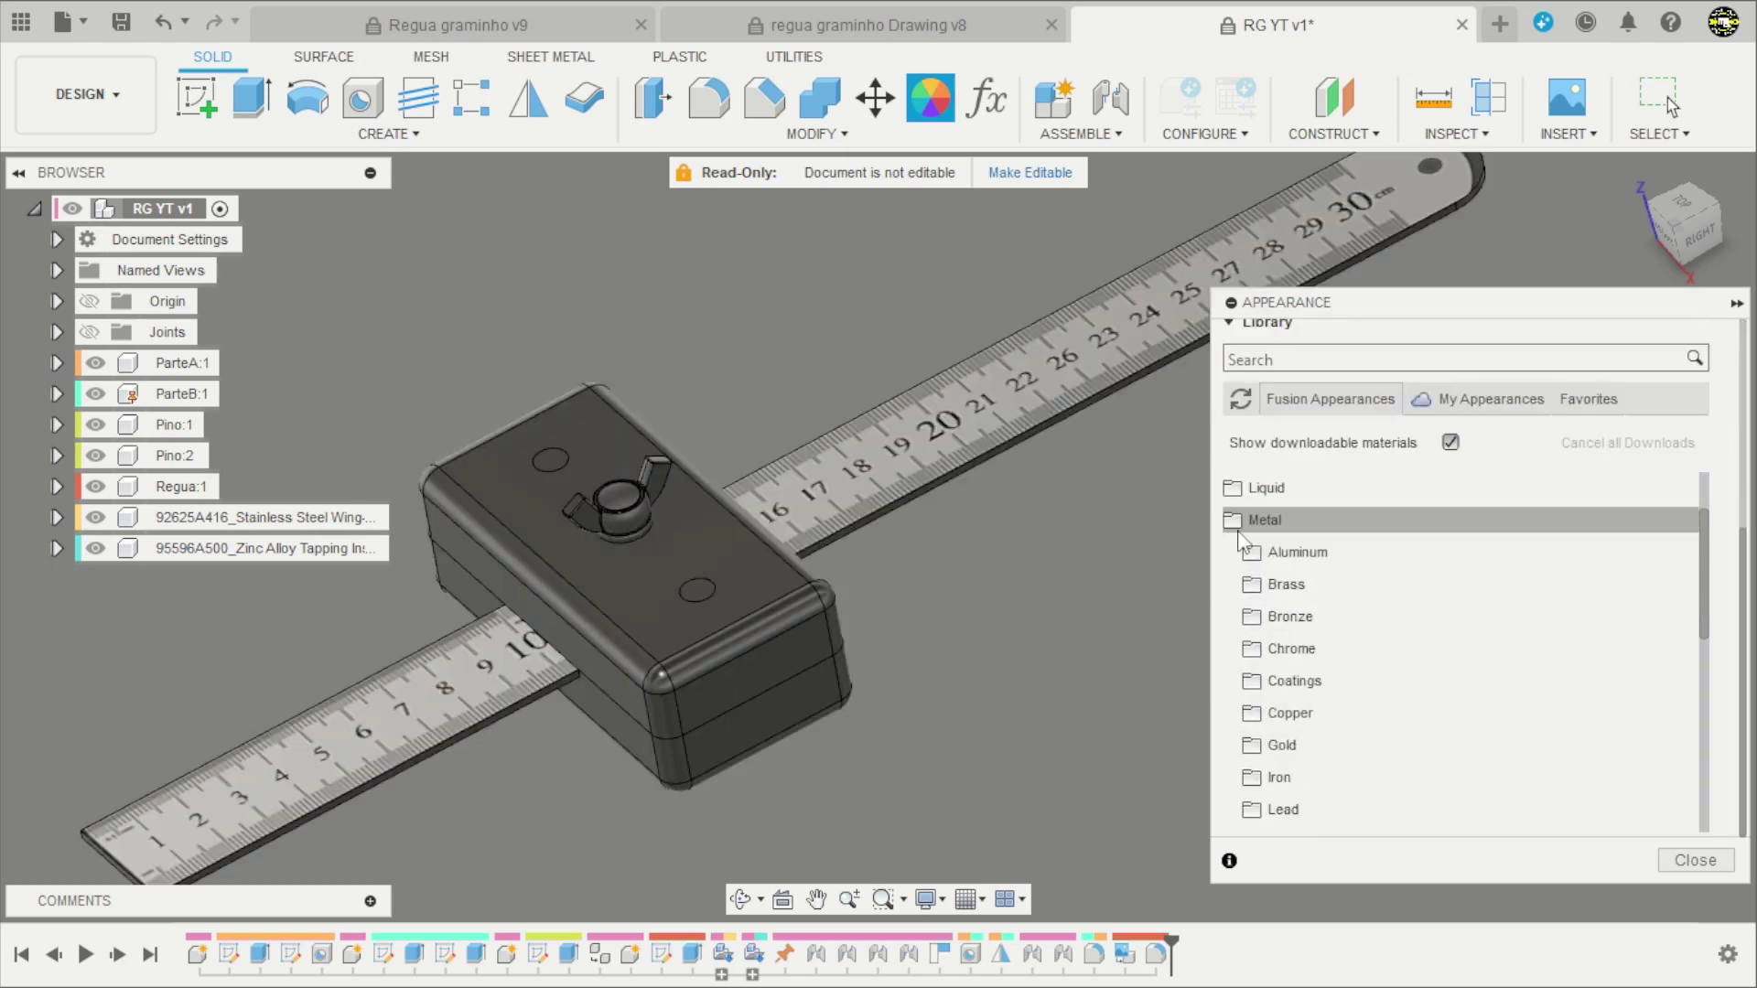
left_click(1262, 585)
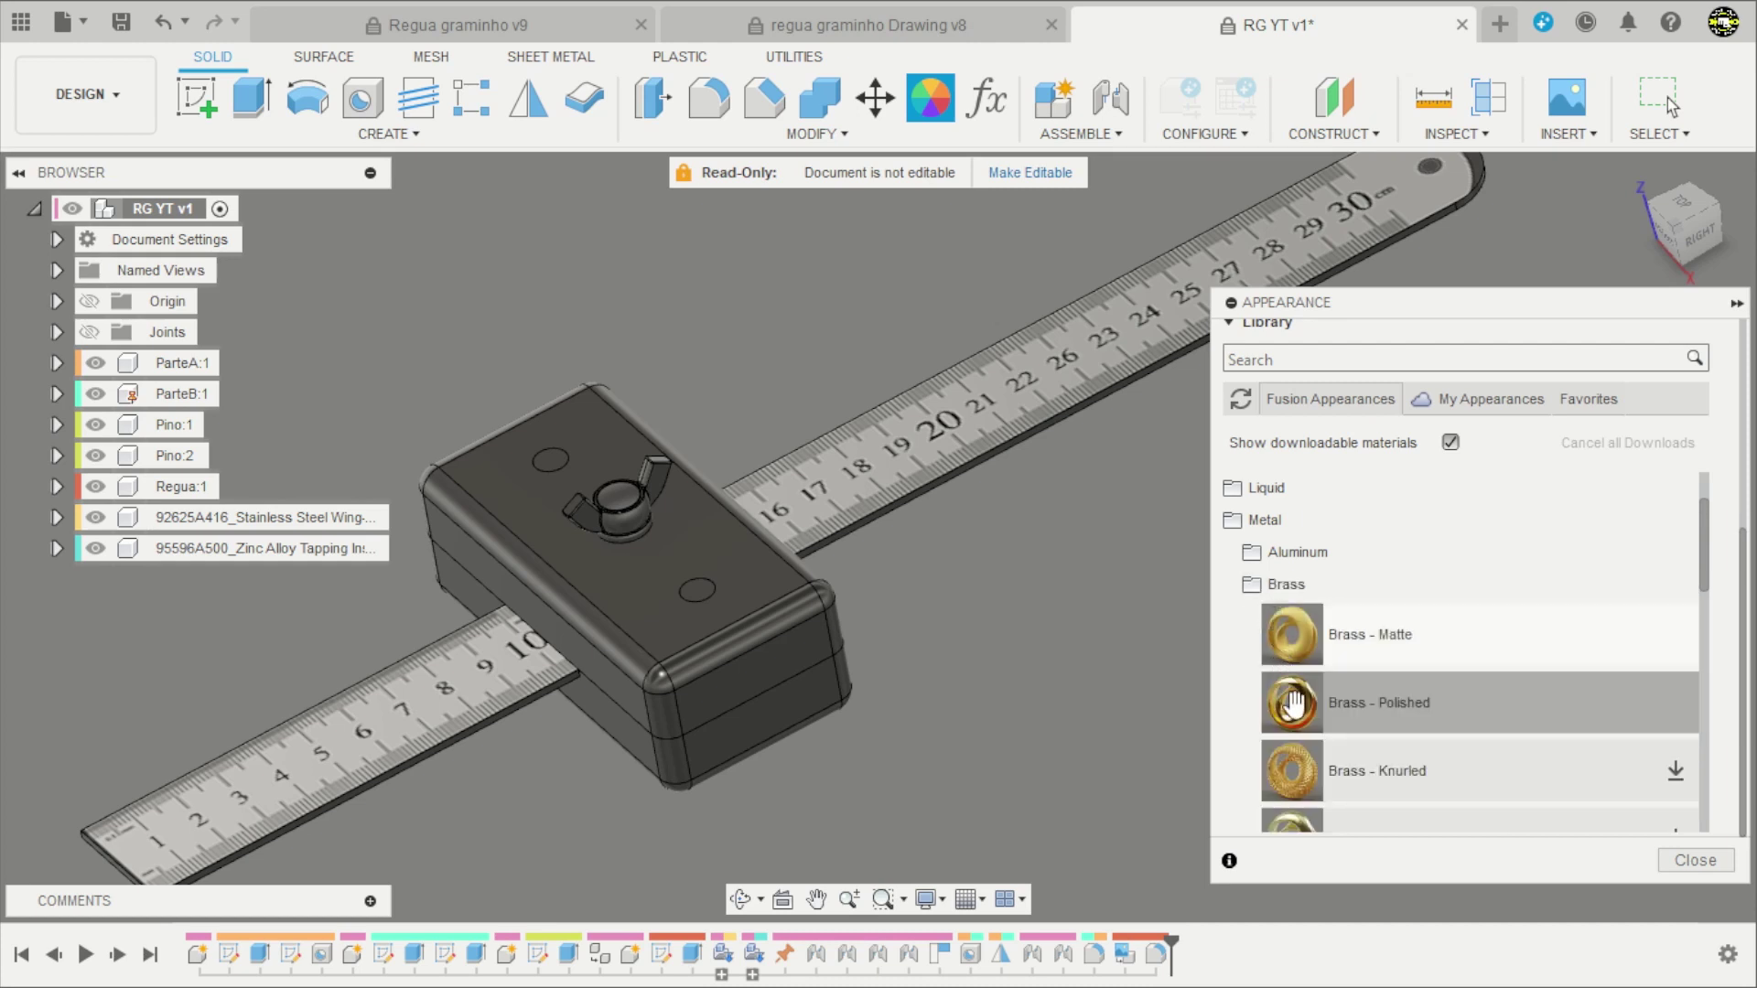
left_click_drag(1292, 702, 633, 502)
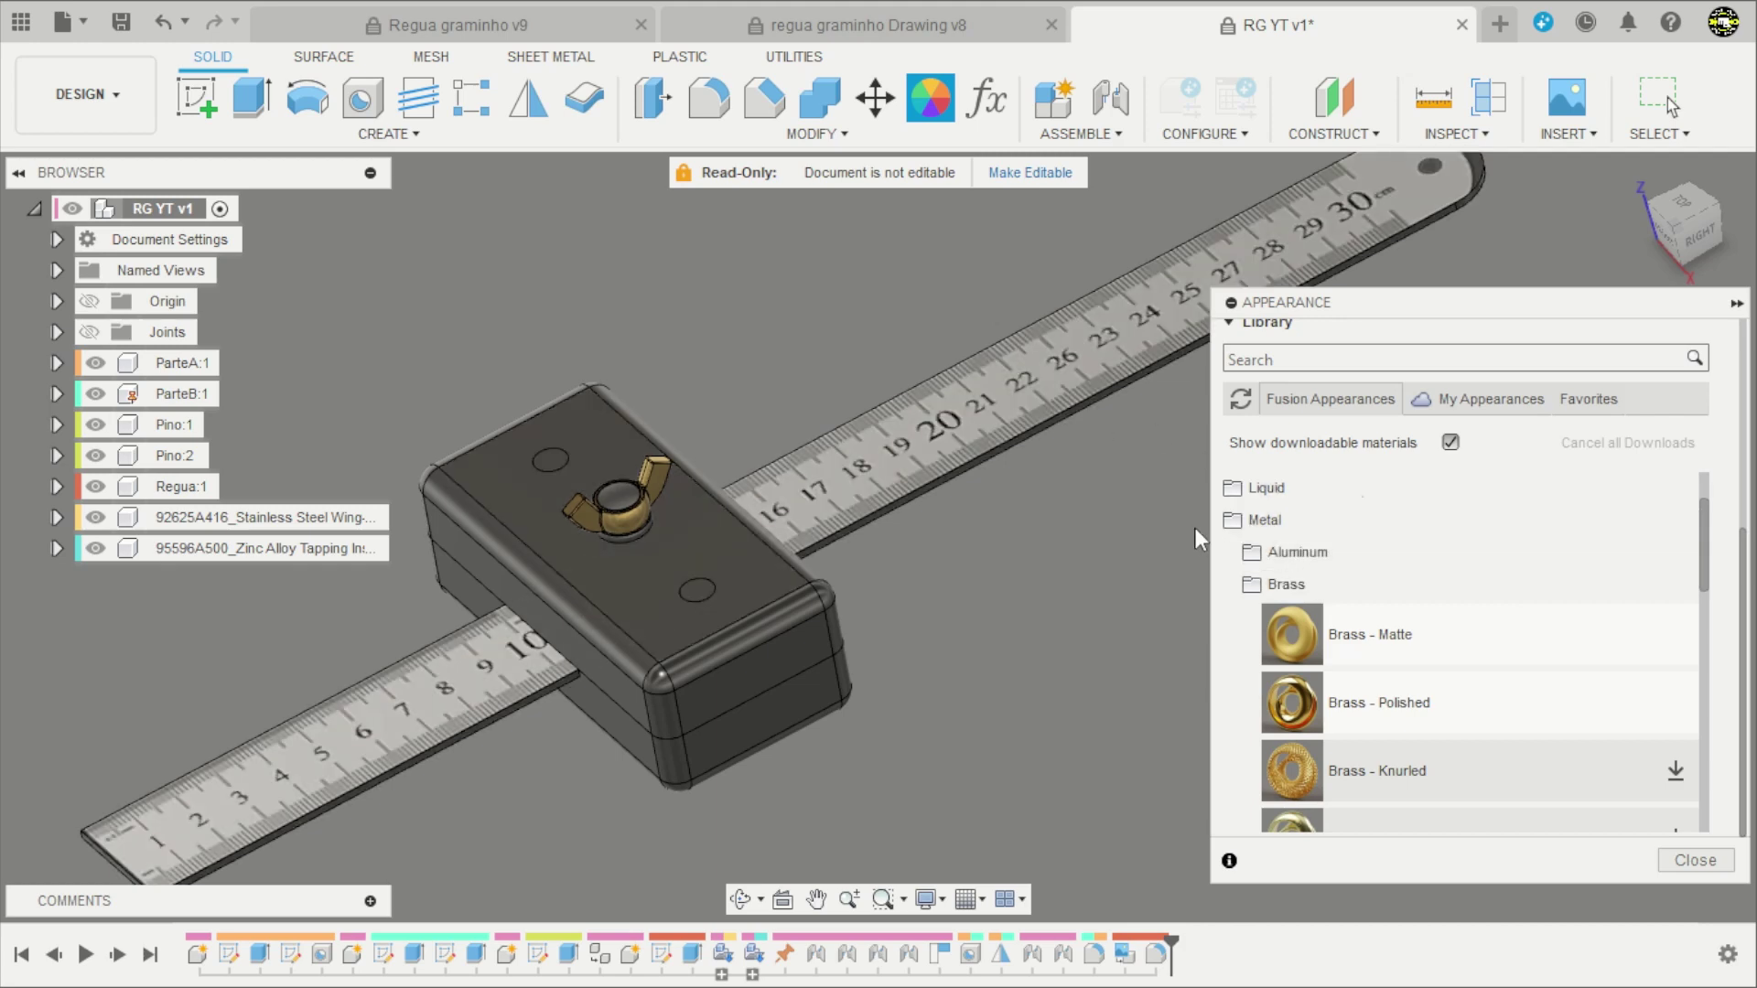
Apply Brass - Polished to the pins, the wing screw component and the tapping insert.
scroll(1386, 494, "down", 3)
scroll(1368, 512, "down", 2)
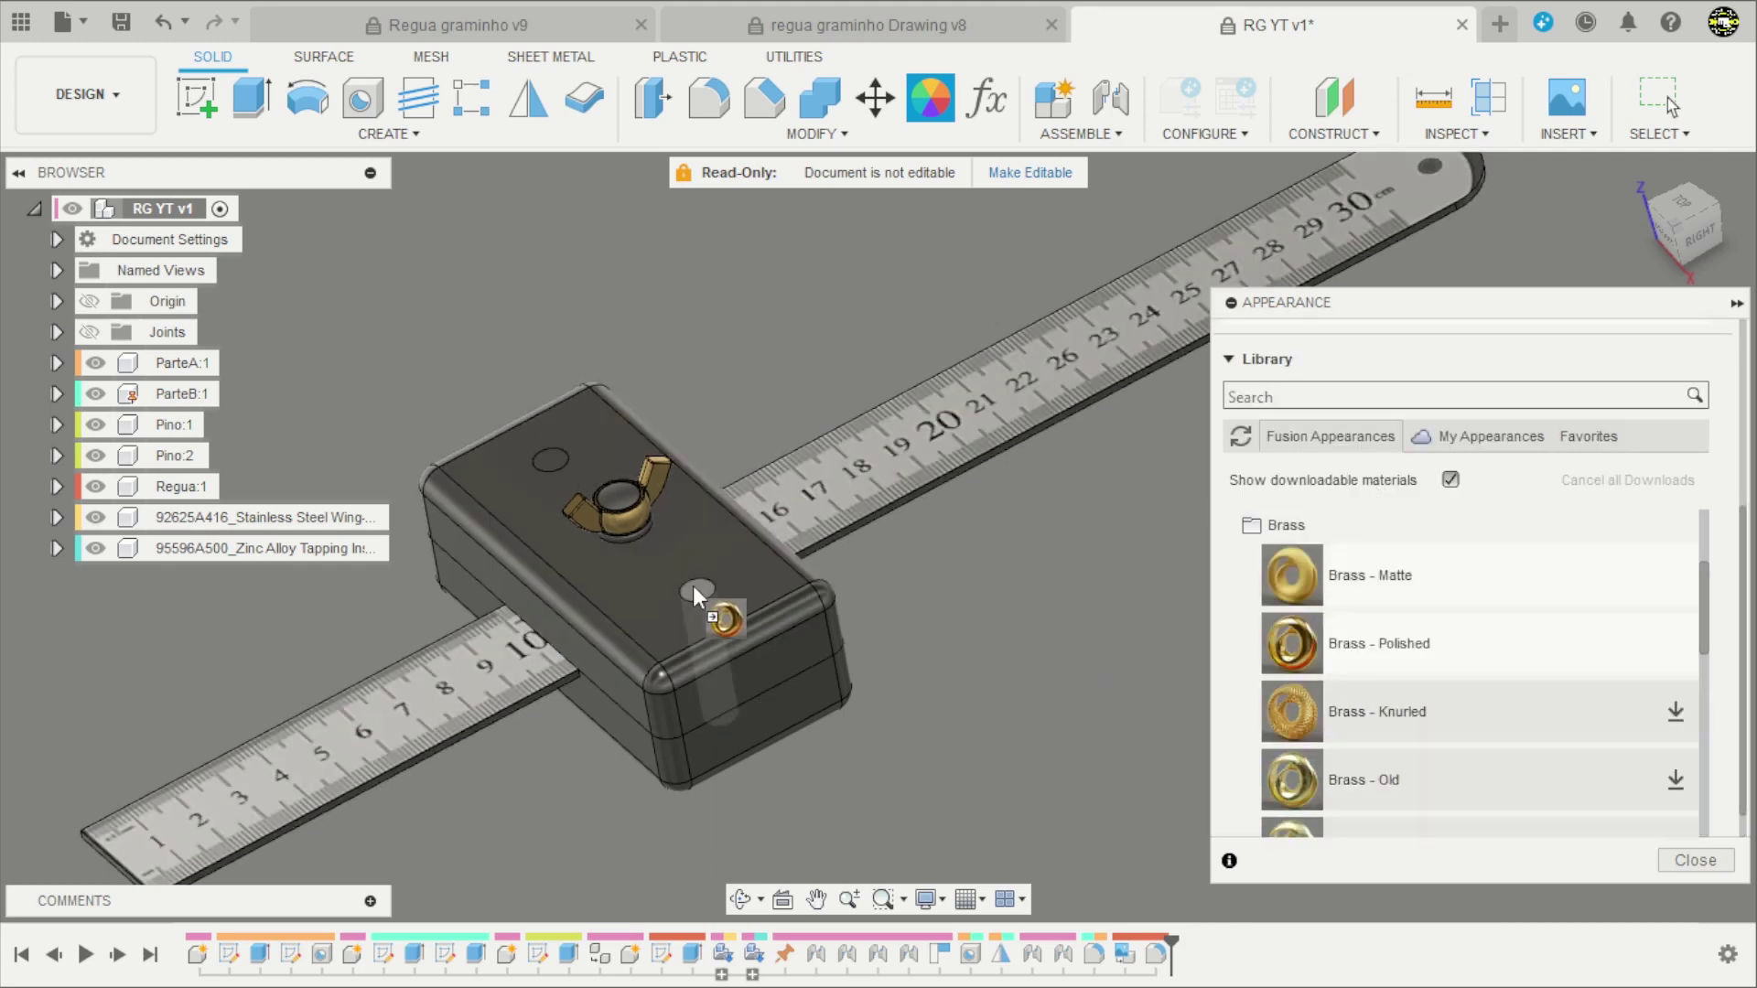
left_click_drag(1272, 672, 695, 588)
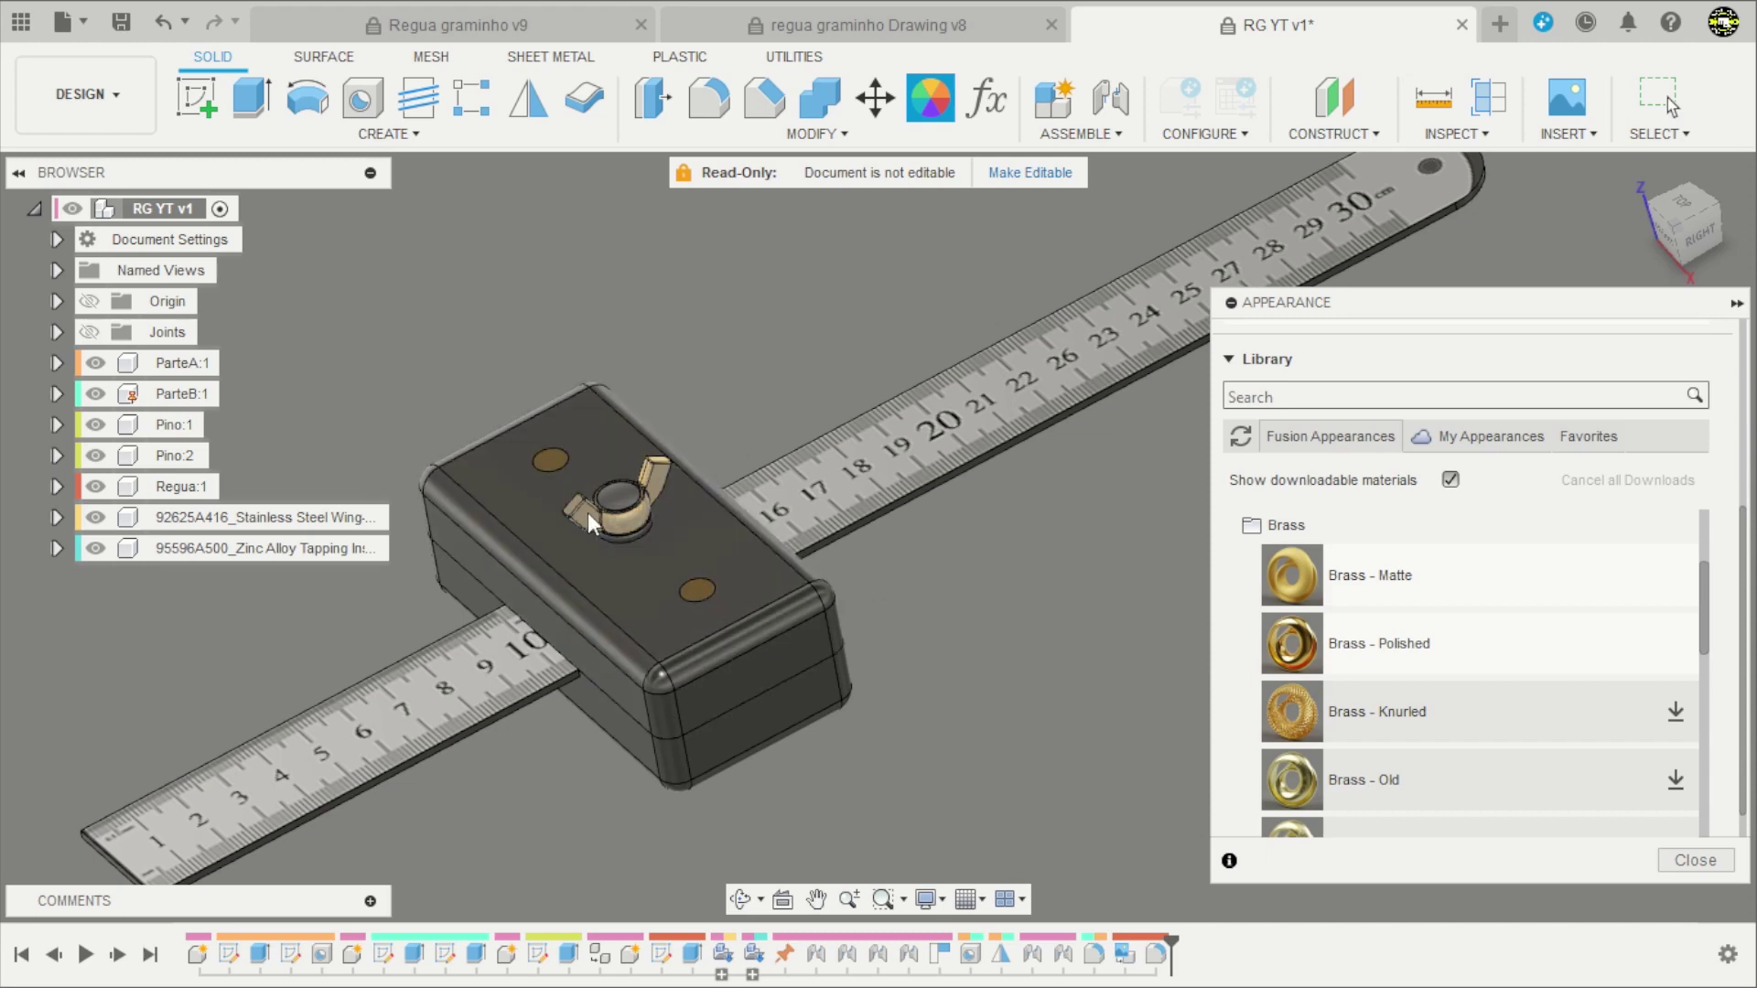
scroll(916, 529, "down", 2)
scroll(1088, 581, "up", 1)
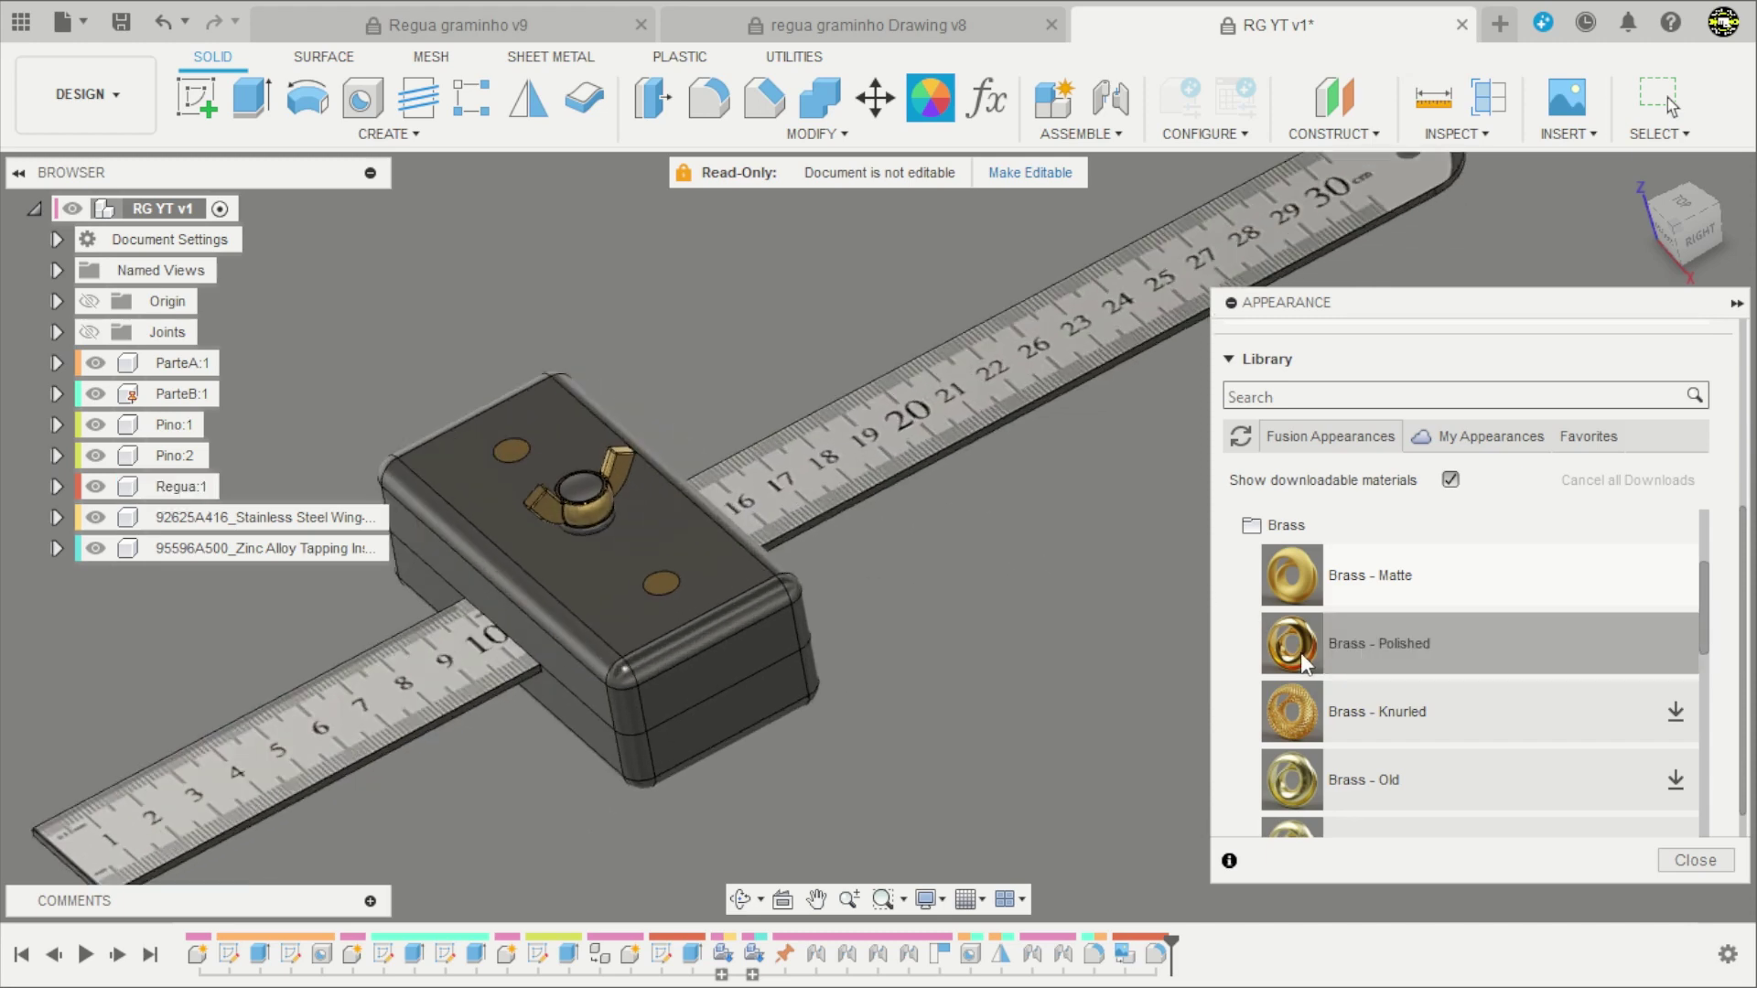
mouse_move(1299, 651)
left_mouse_down()
mouse_move(313, 444)
mouse_move(255, 512)
left_mouse_up()
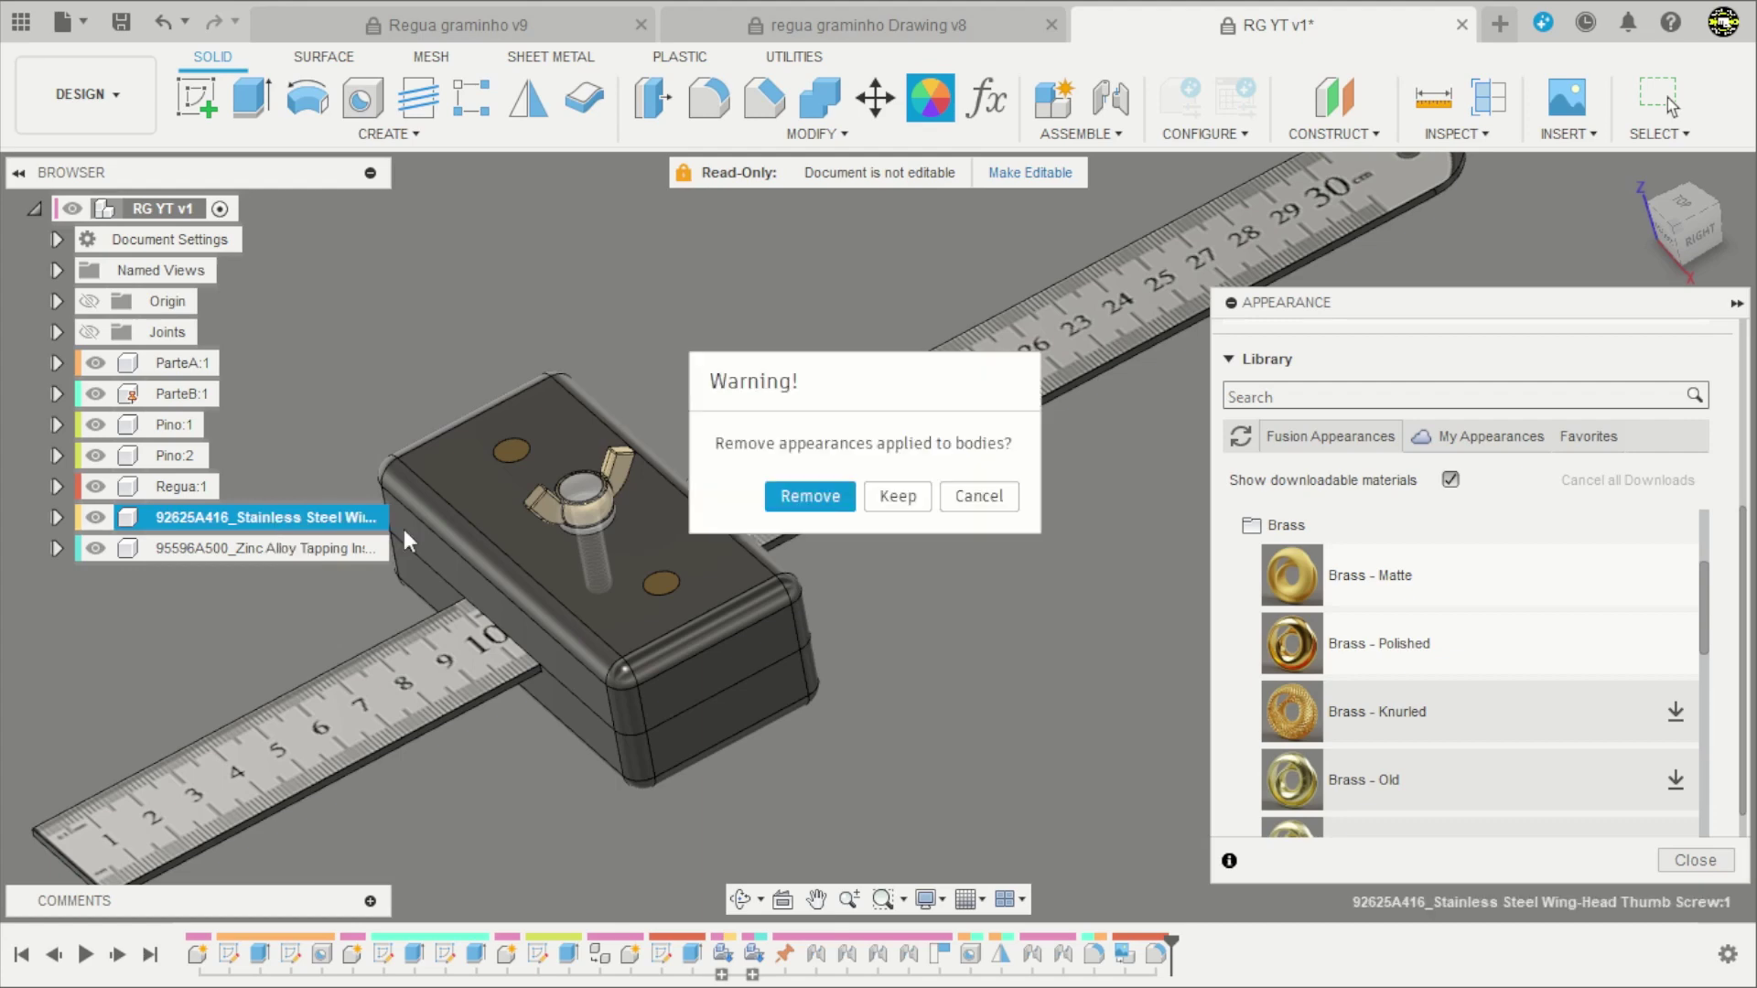
left_click(840, 502)
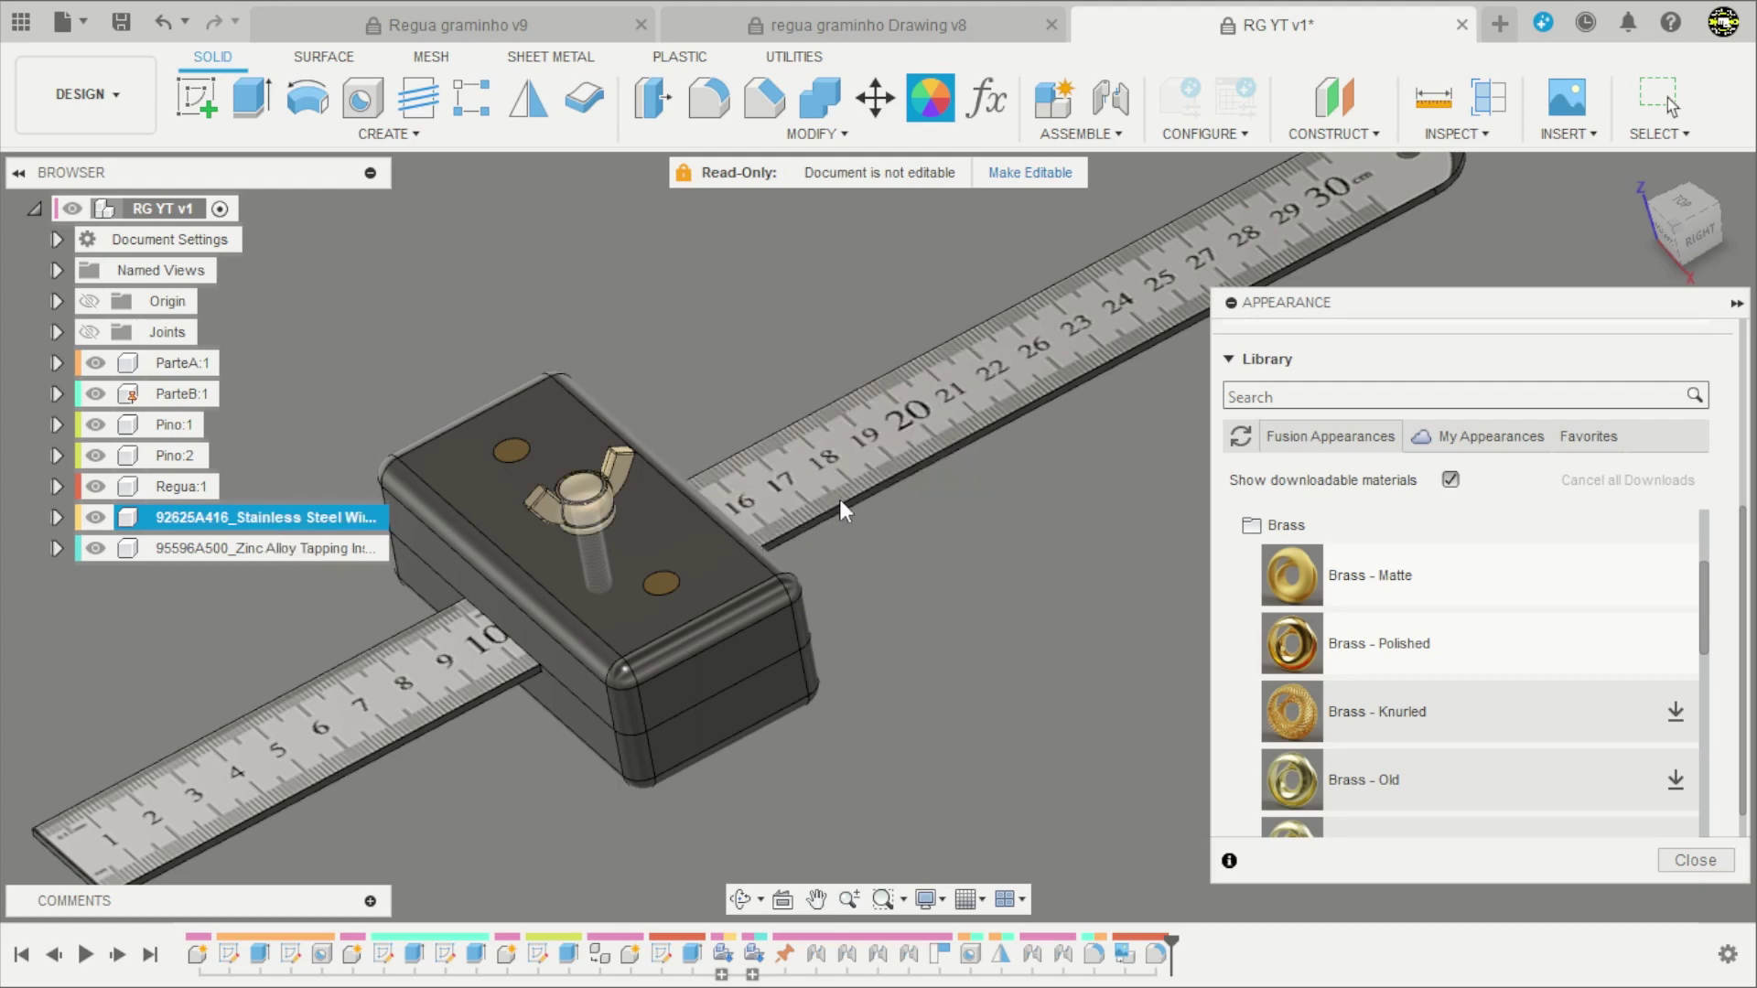
mouse_move(1286, 645)
left_mouse_down()
mouse_move(370, 518)
mouse_move(306, 542)
left_mouse_up()
Apply Cherry - Glossy to the block's top part and Mahogany - Glossy to its lower part.
scroll(1297, 721, "down", 5)
scroll(1287, 737, "down", 3)
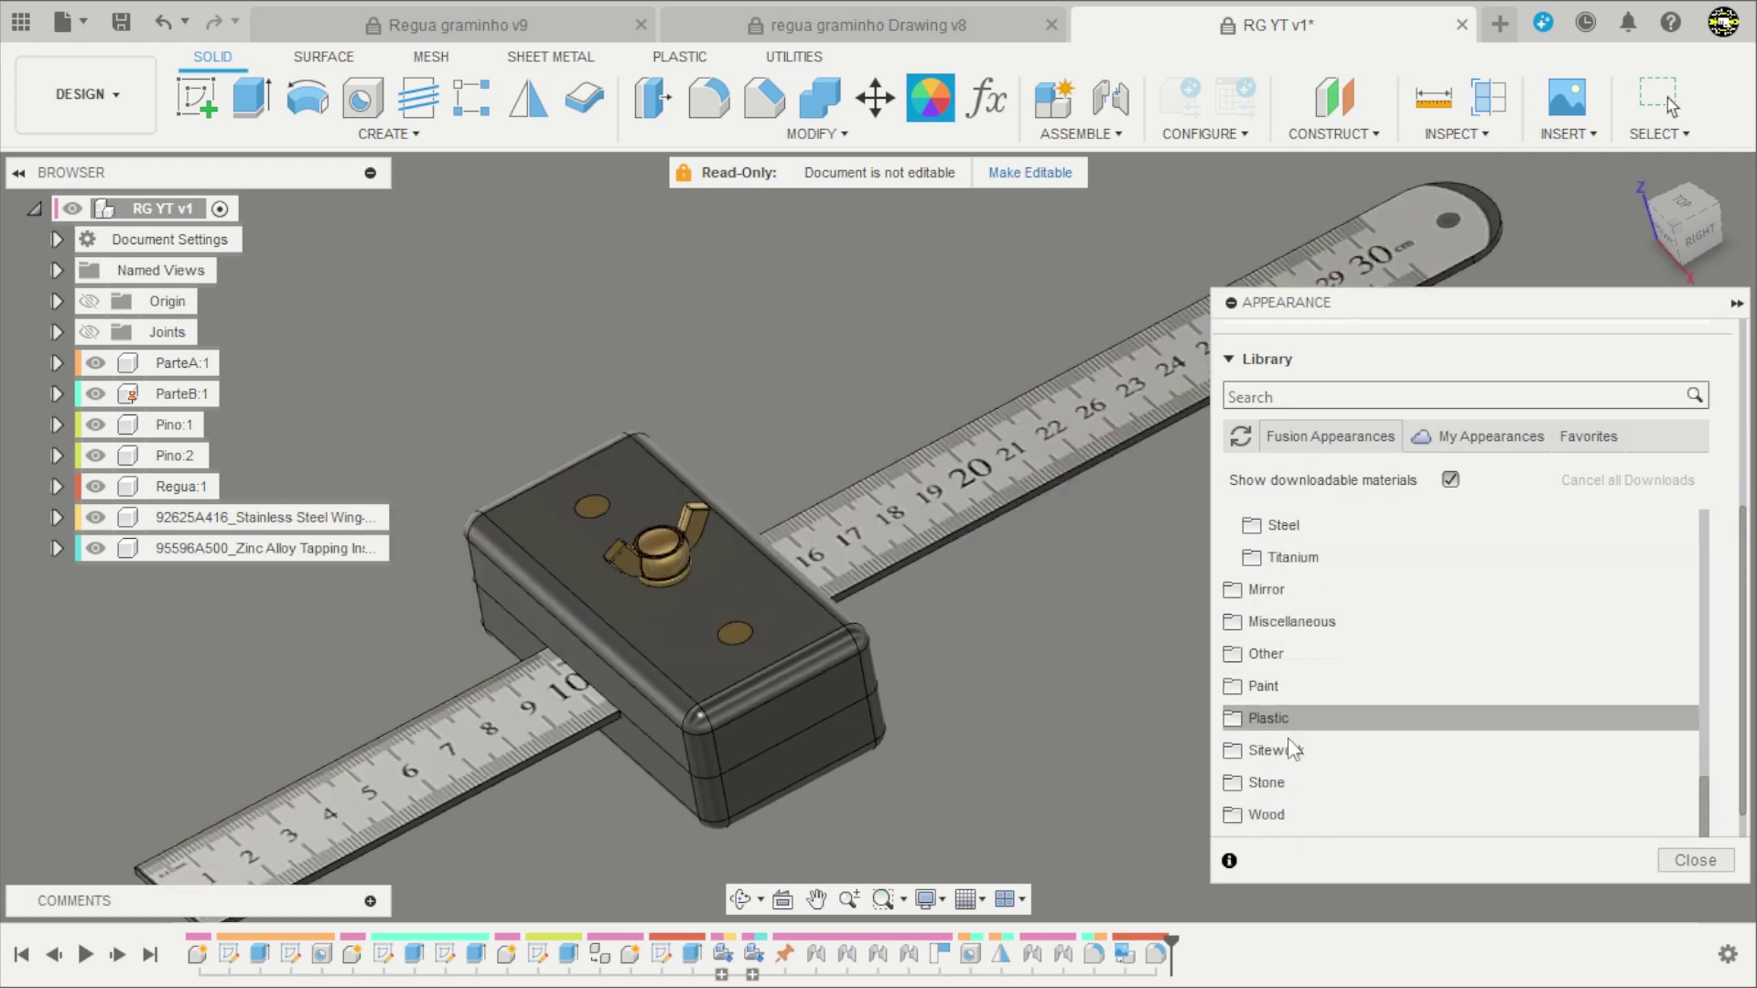
scroll(1287, 738, "down", 1)
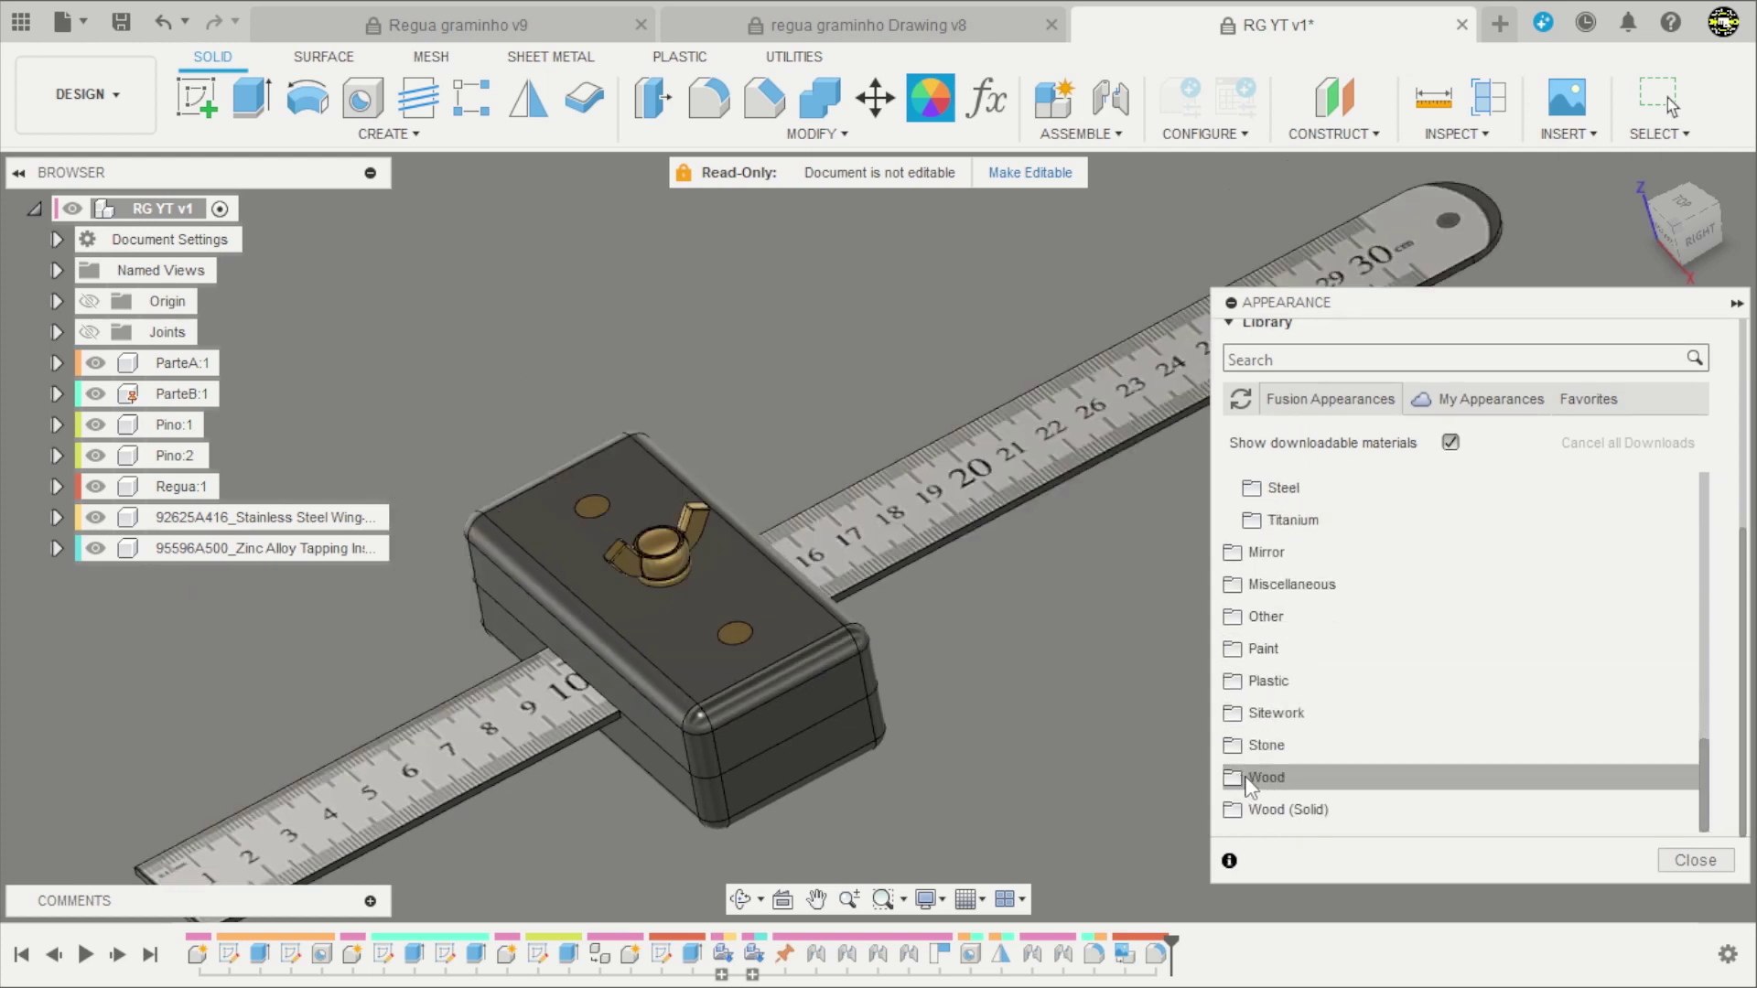
scroll(1244, 782, "down", 2)
scroll(1263, 723, "down", 2)
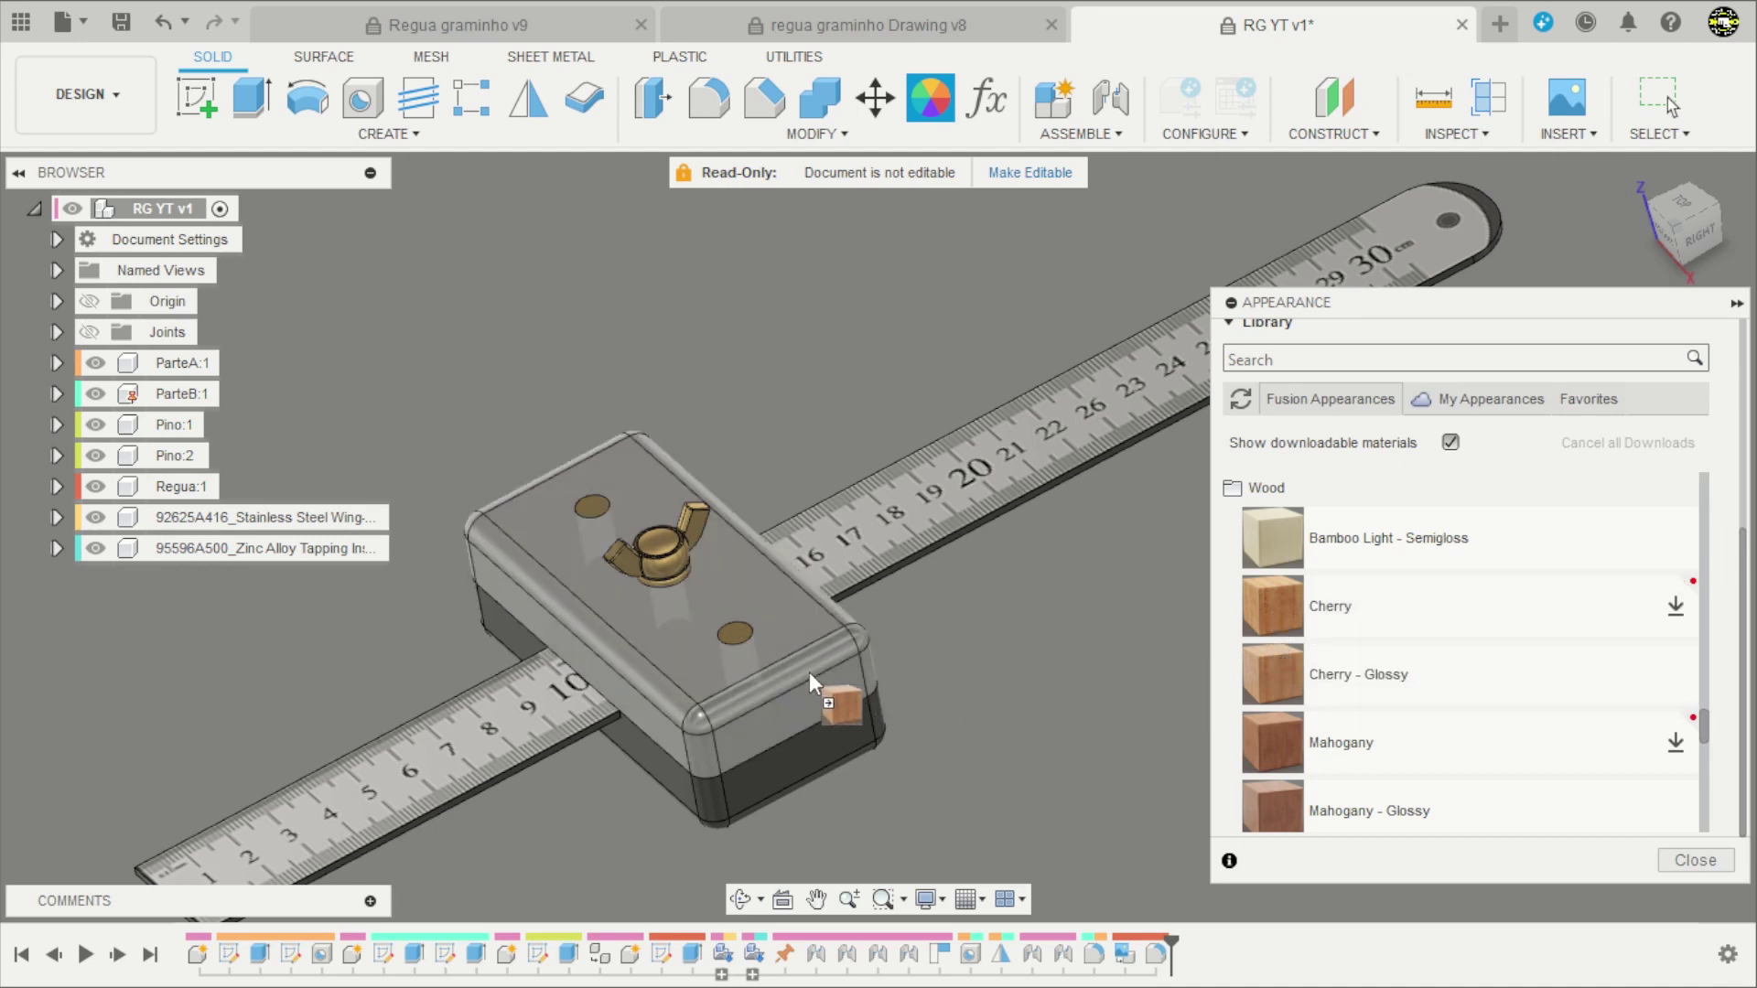
left_click_drag(1281, 672, 809, 671)
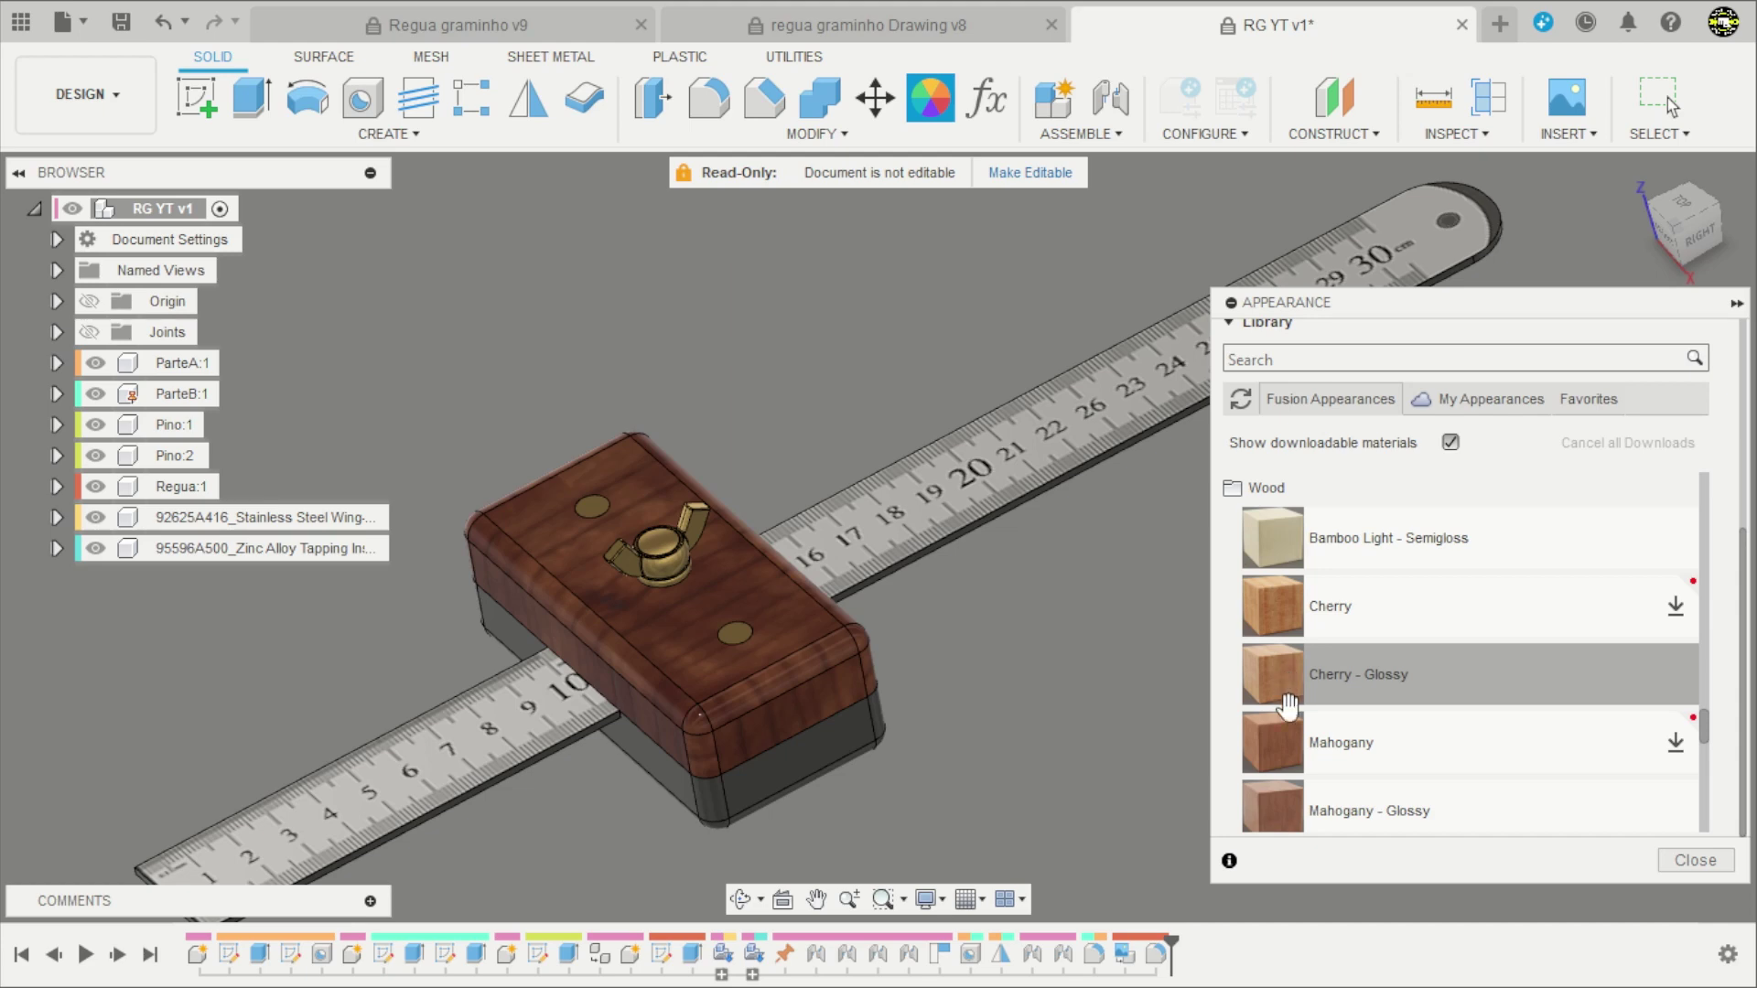
scroll(1288, 709, "down", 2)
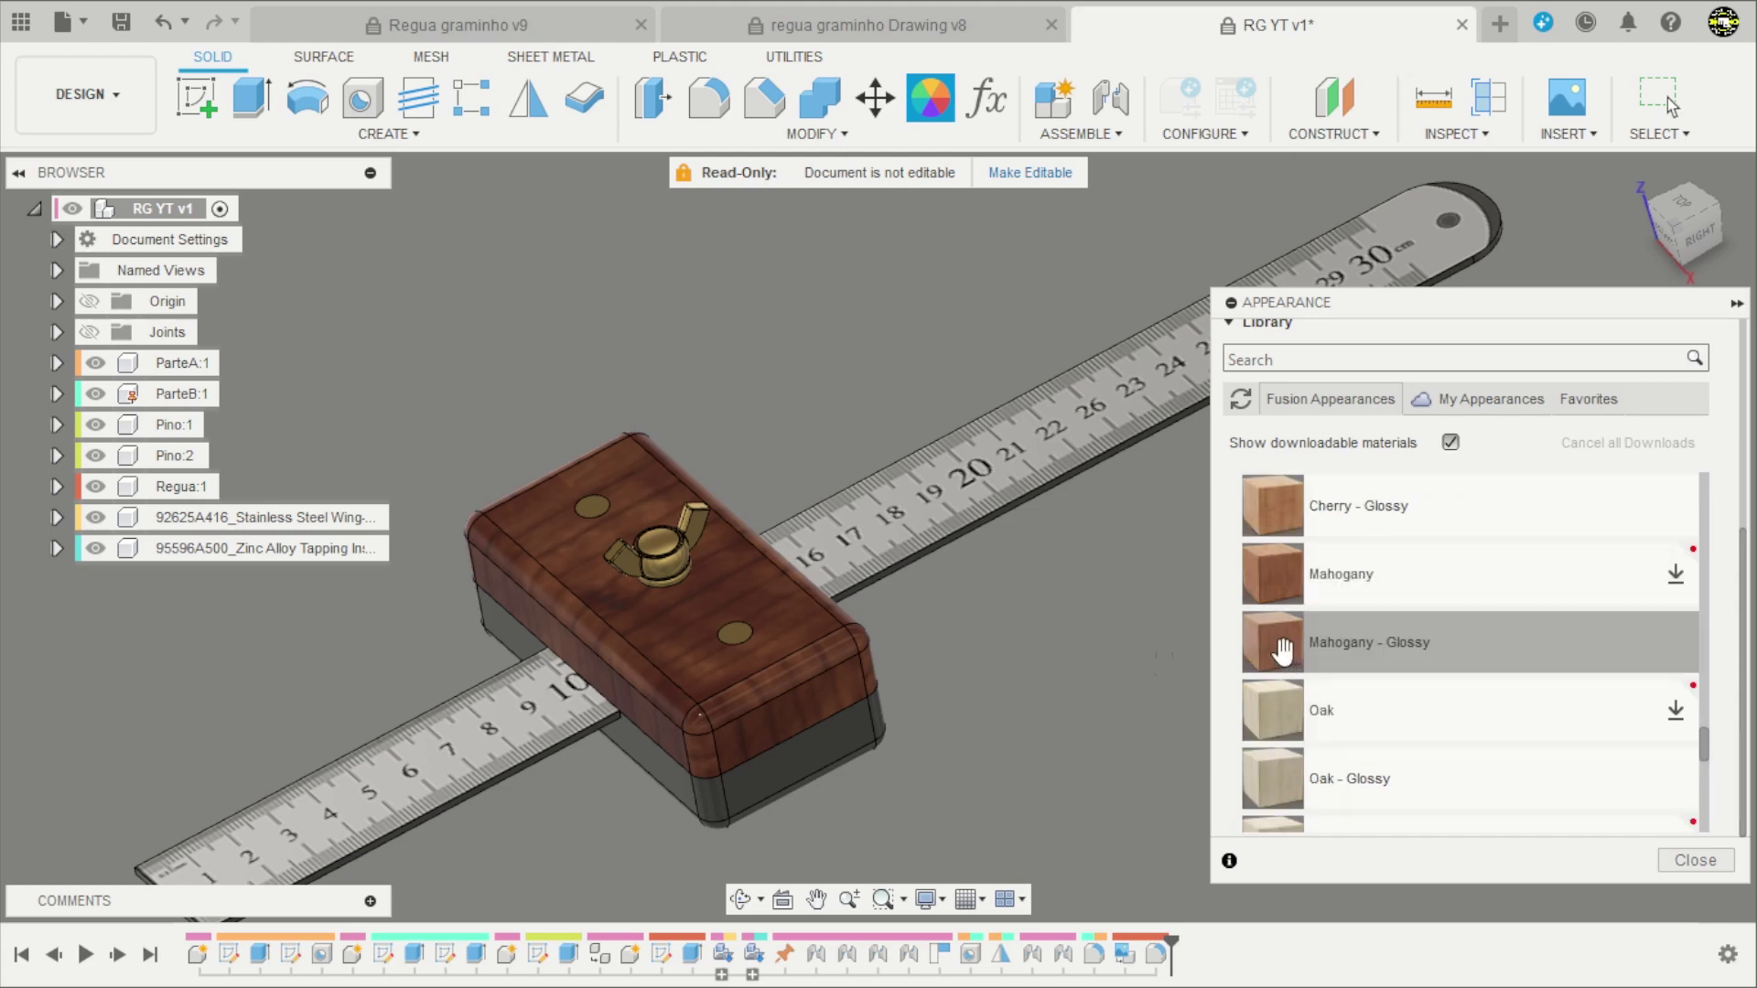
left_click_drag(1283, 651, 859, 749)
mouse_move(996, 700)
middle_mouse_down("shift")
mouse_move(1020, 666)
mouse_move(1025, 682)
middle_mouse_up("shift")
Shrink the Cherry - Glossy grain scale, then close the Mahogany - Glossy and appearance settings.
scroll(1318, 549, "up", 5)
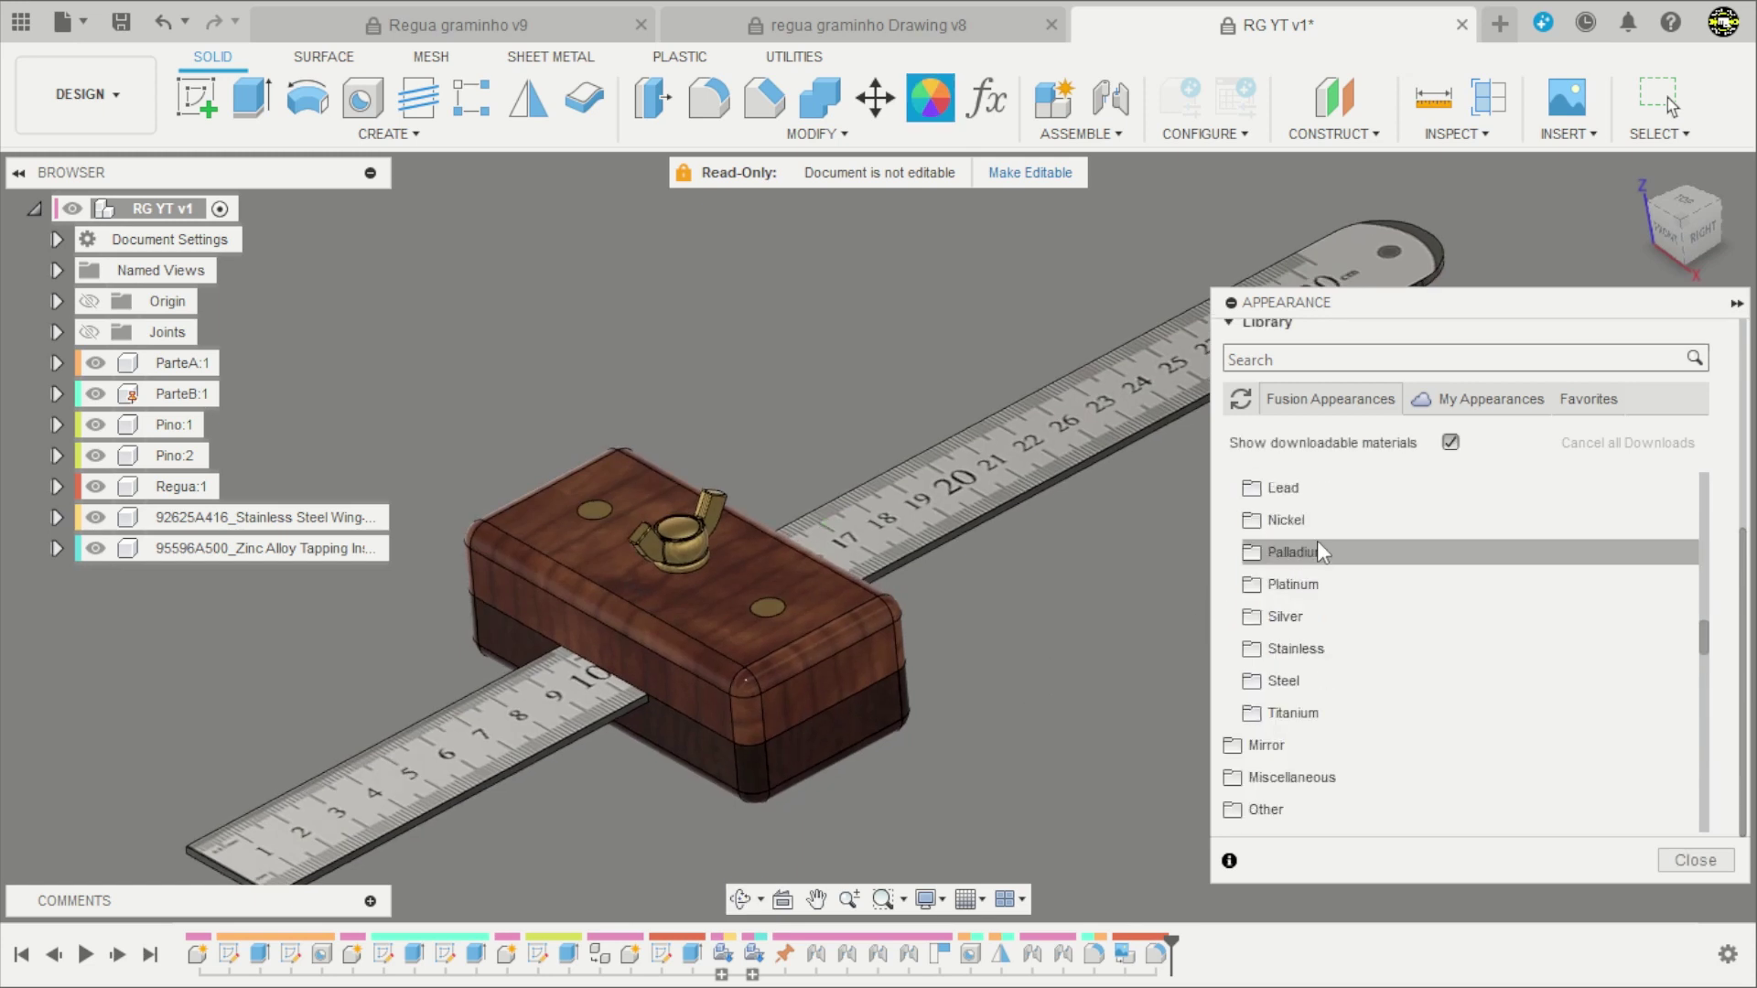
scroll(1317, 549, "up", 3)
scroll(1322, 535, "up", 4)
double_click(1523, 542)
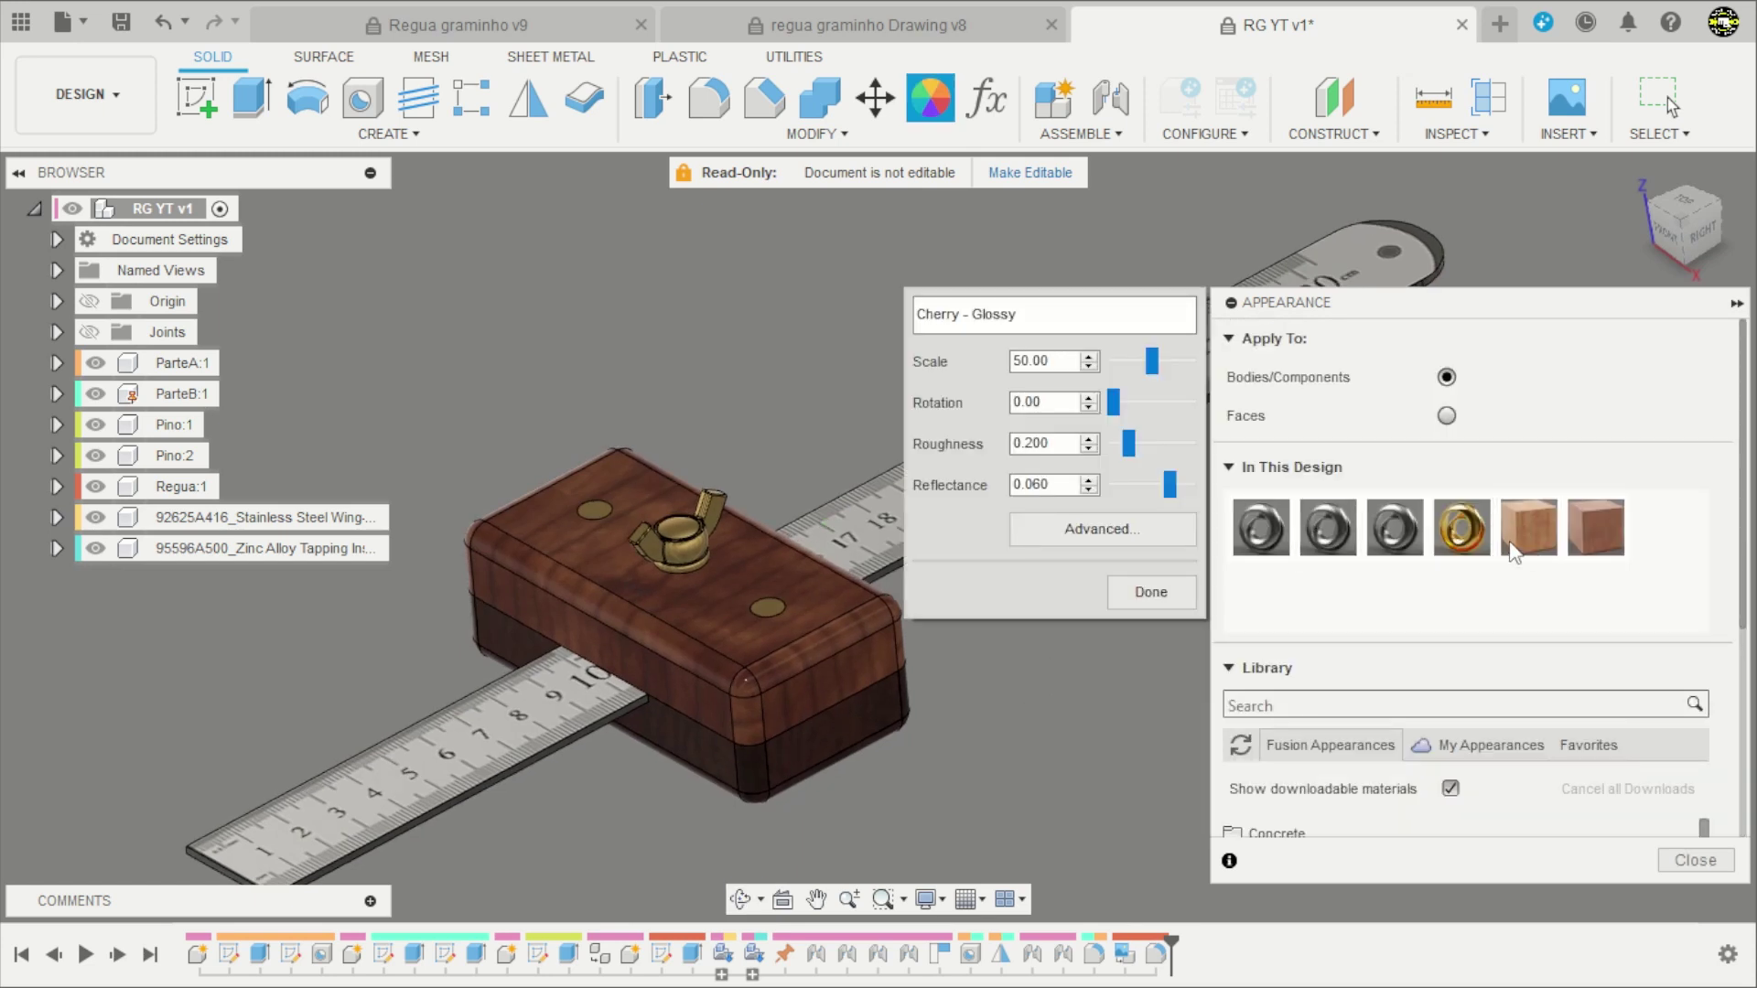
left_click_drag(1150, 371, 1145, 375)
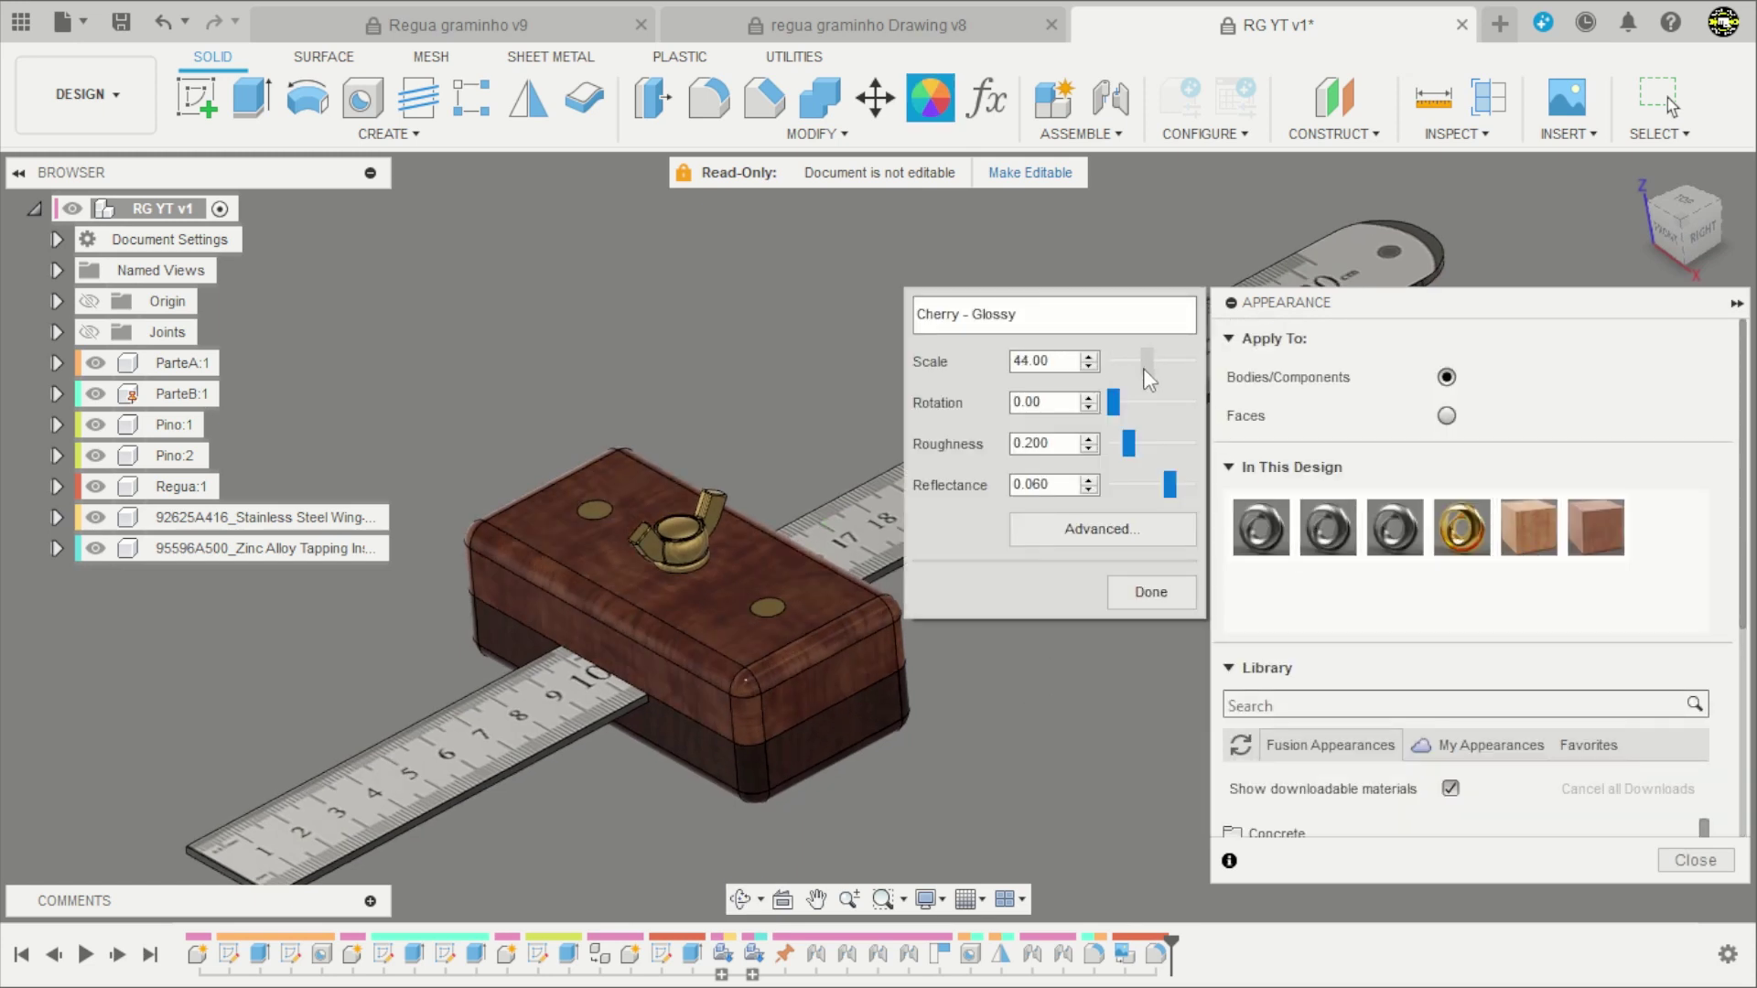
left_click(1151, 592)
double_click(1578, 548)
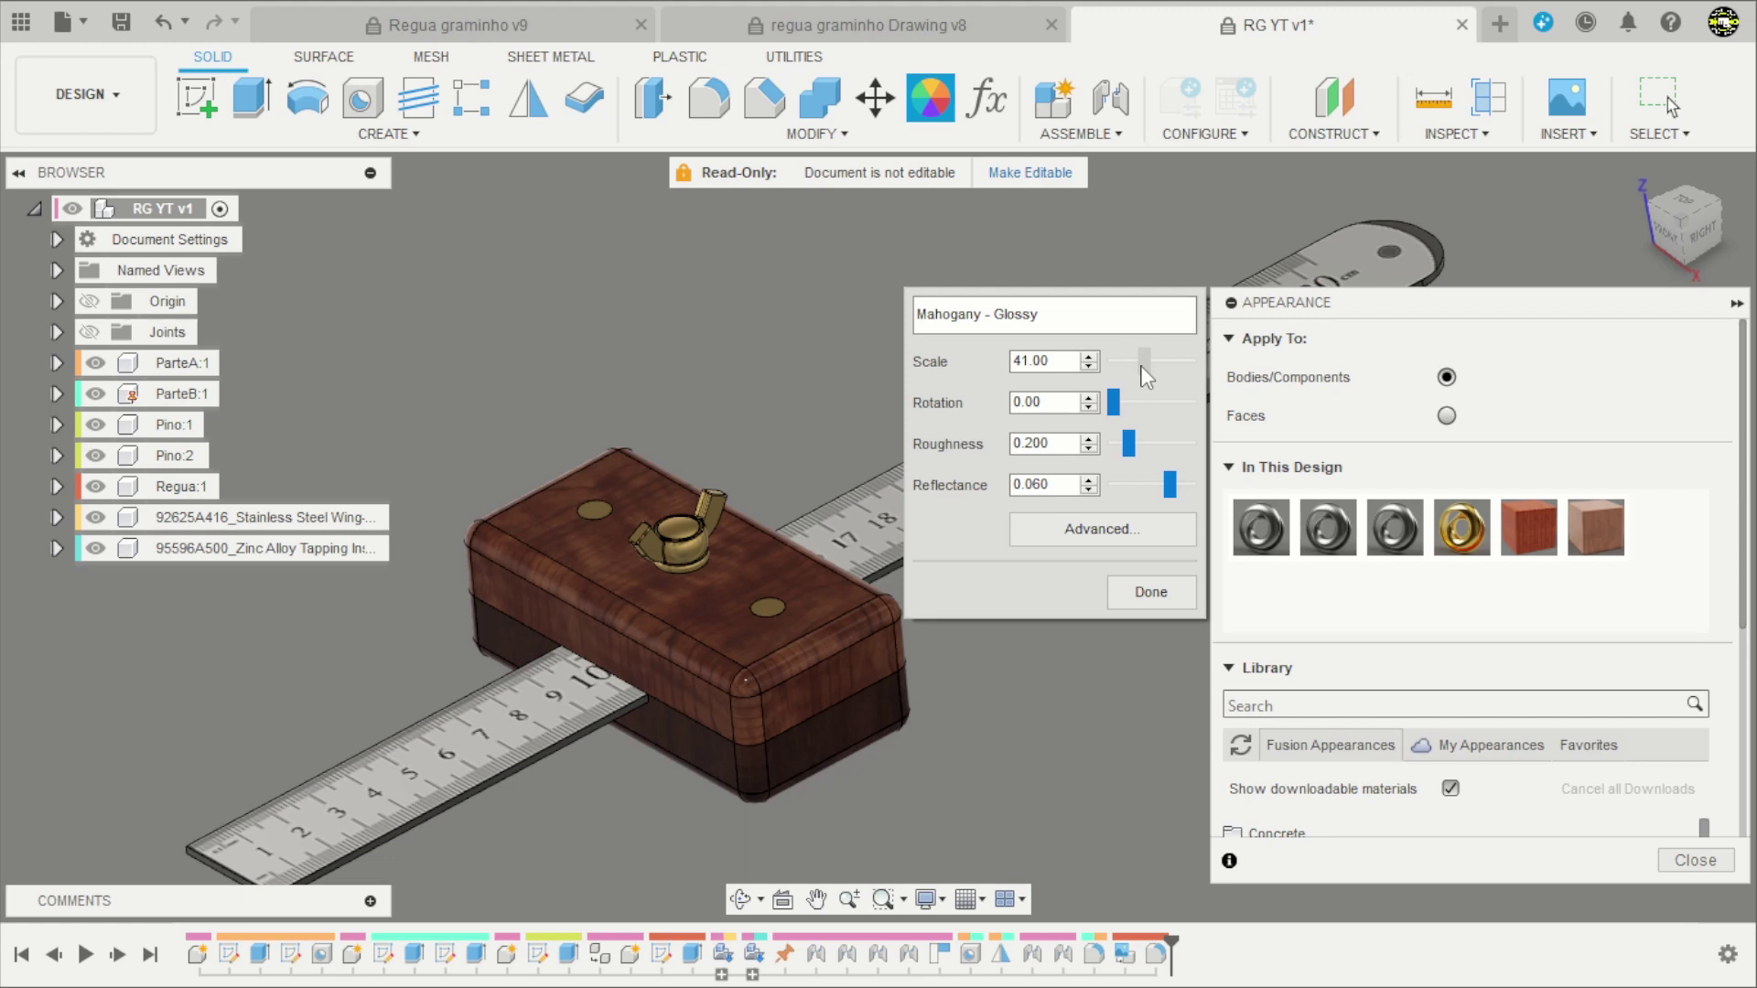
left_click(1177, 589)
key("Escape")
mouse_move(1017, 602)
middle_mouse_down("shift")
mouse_move(1184, 541)
mouse_move(1104, 649)
mouse_move(1164, 678)
middle_mouse_up("shift")
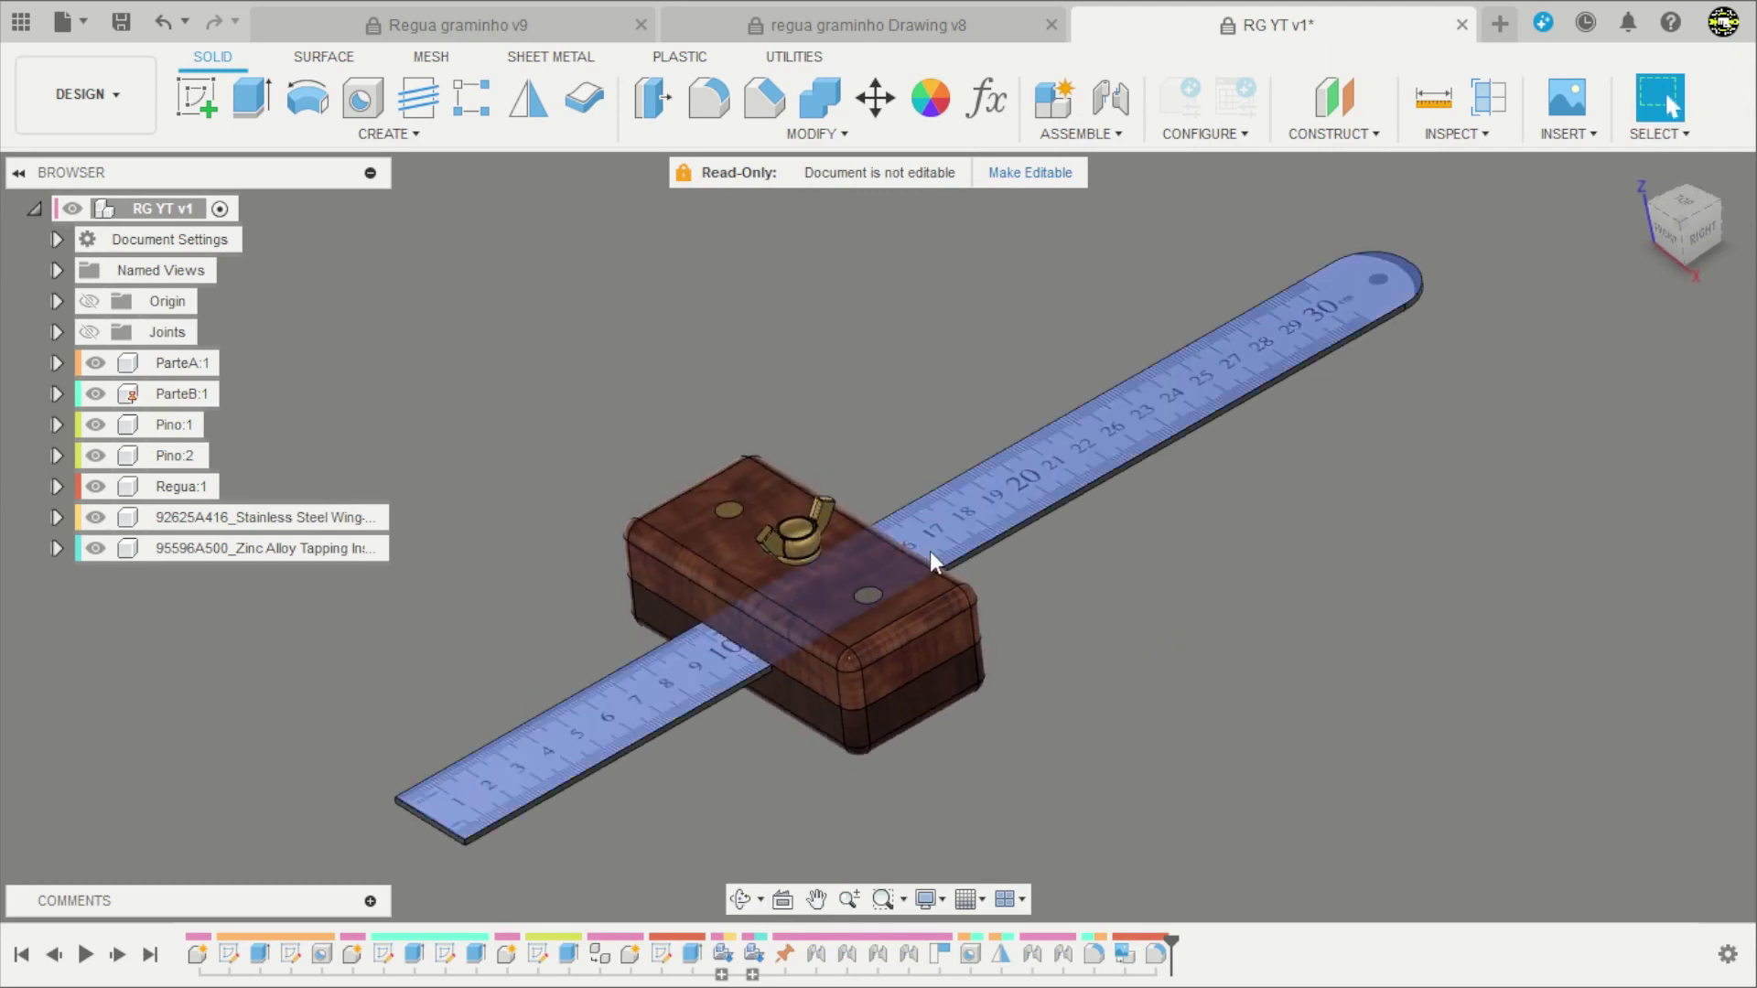
Slide the ruler along its joint through the block and orbit to review the gauge from below.
mouse_move(1094, 512)
middle_mouse_down("shift")
mouse_move(892, 650)
mouse_move(1157, 509)
mouse_move(980, 589)
middle_mouse_up("shift")
mouse_move(981, 589)
left_mouse_down()
mouse_move(1127, 525)
mouse_move(980, 602)
mouse_move(1073, 556)
mouse_move(1059, 579)
mouse_move(1089, 567)
mouse_move(1062, 575)
left_mouse_up()
scroll(1070, 558, "down", 2)
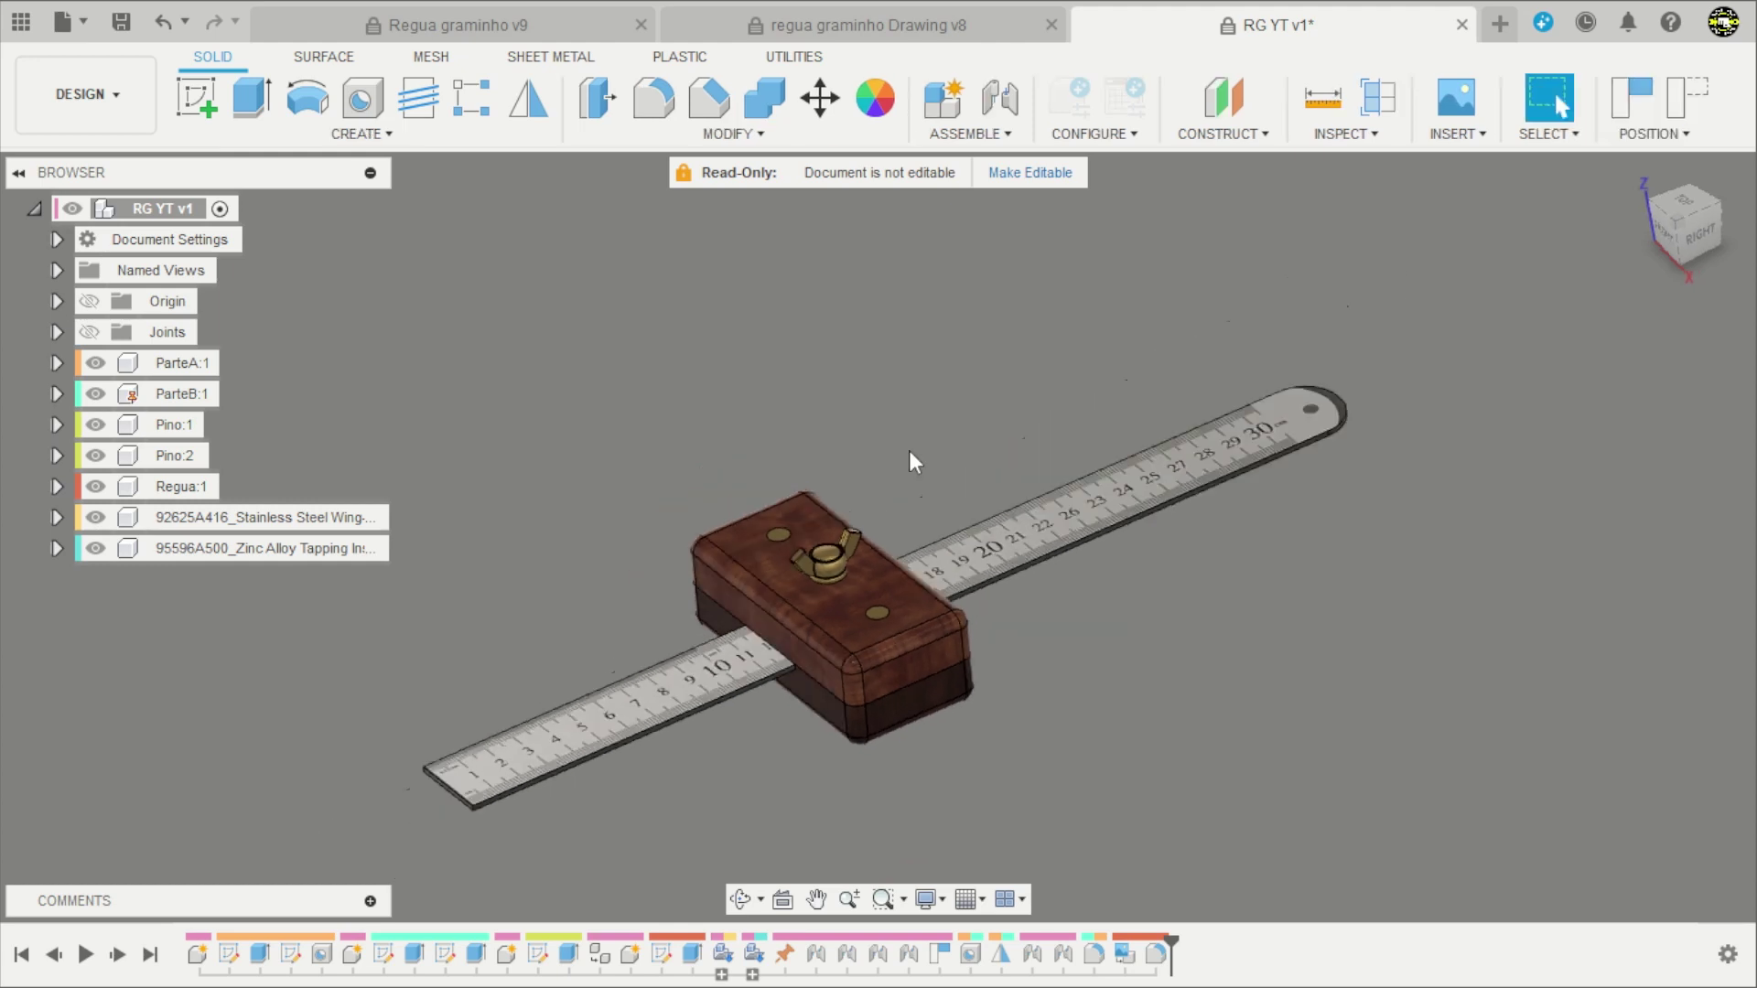
mouse_move(910, 463)
middle_mouse_down("shift")
mouse_move(1082, 439)
mouse_move(1079, 311)
mouse_move(970, 384)
mouse_move(748, 425)
mouse_move(723, 458)
mouse_move(1037, 414)
middle_mouse_up("shift")
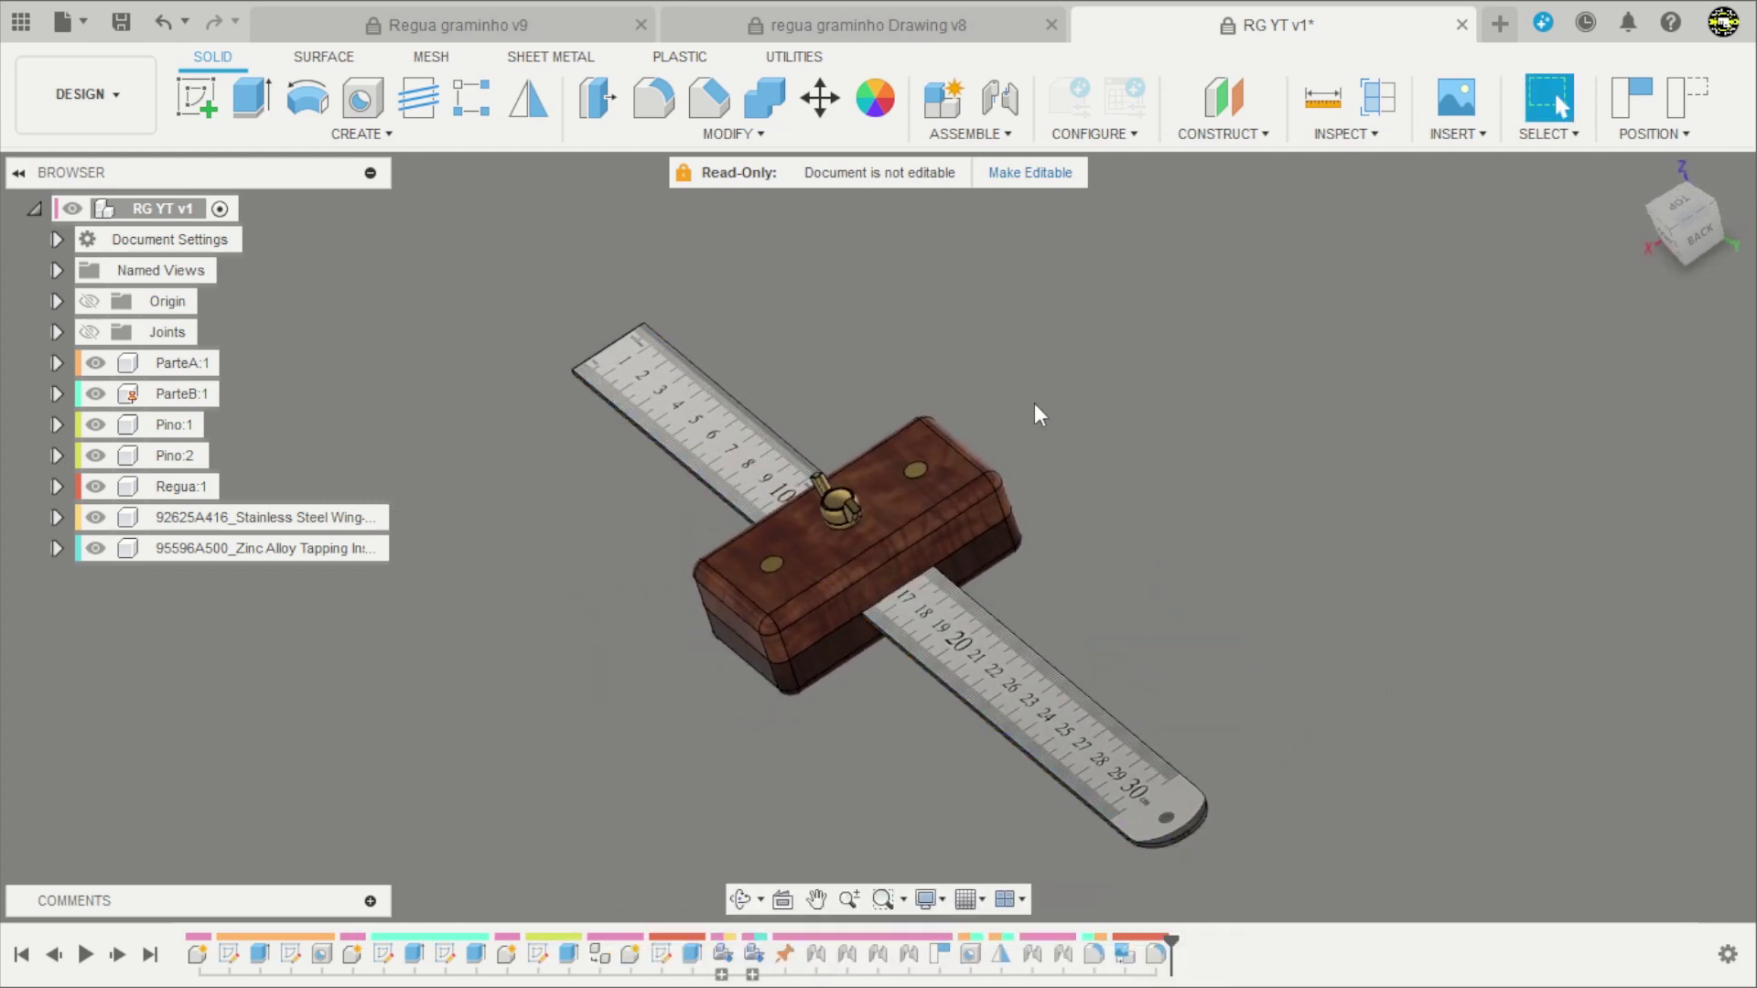
mouse_move(1164, 545)
middle_mouse_down("shift")
mouse_move(1203, 560)
mouse_move(1194, 583)
mouse_move(1221, 474)
middle_mouse_up("shift")
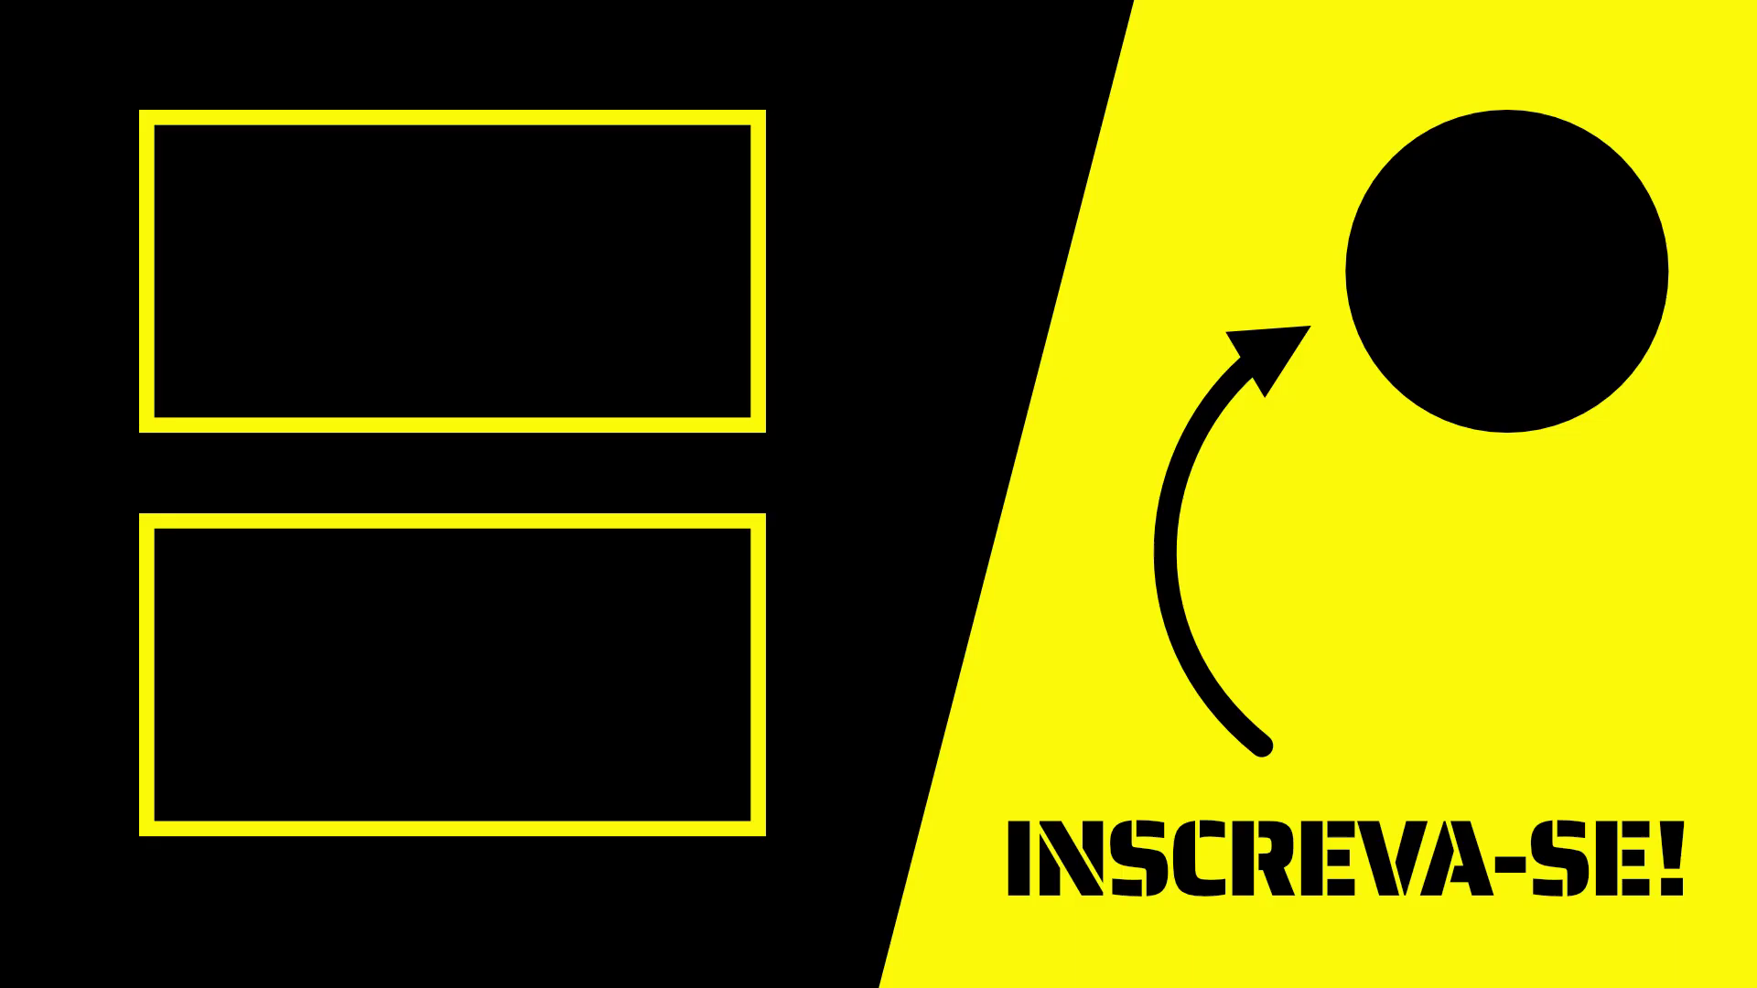